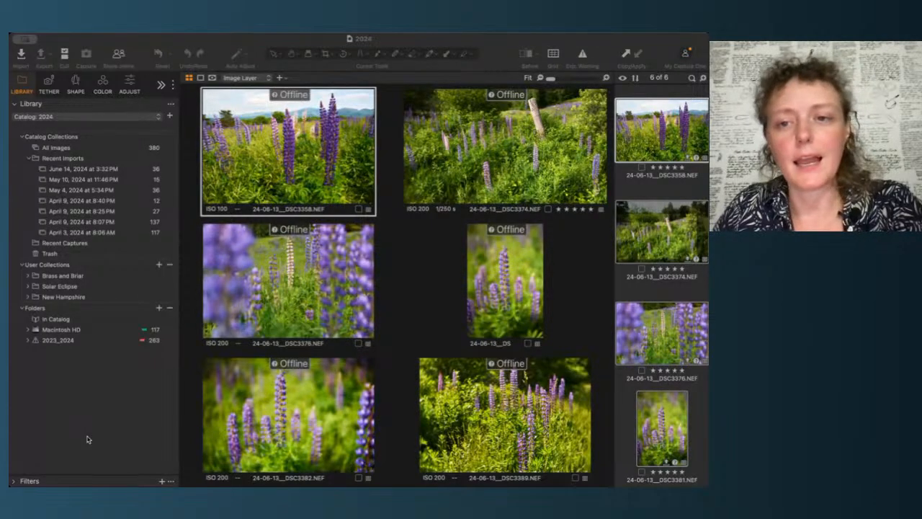
Step: Create a new user collection folder named Maine and select it
click(101, 385)
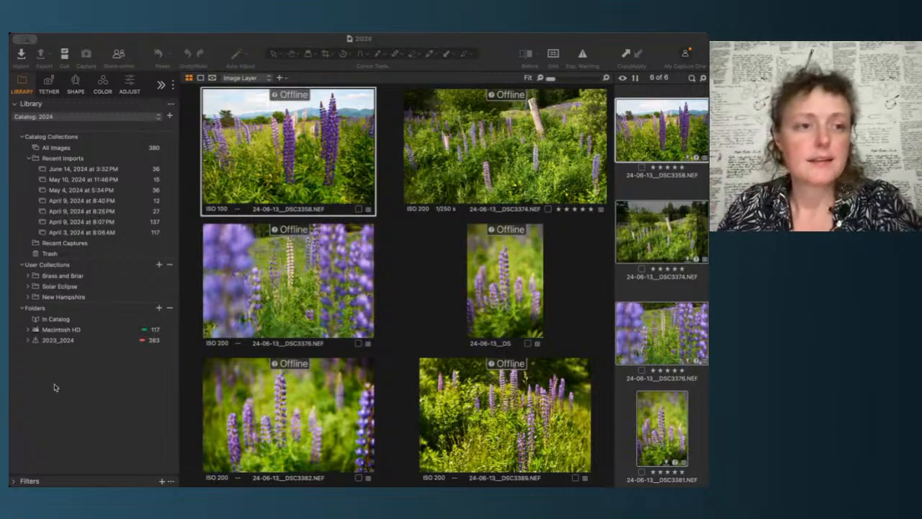
click(87, 394)
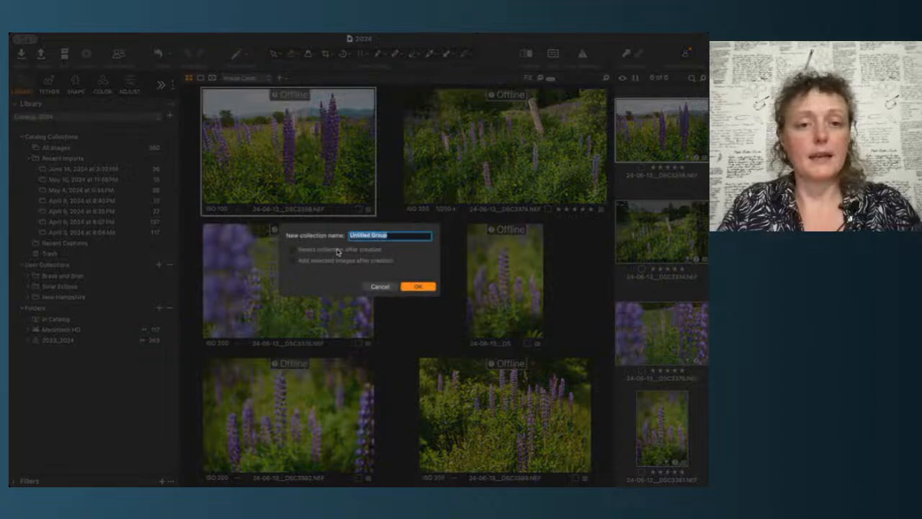
text(Maine)
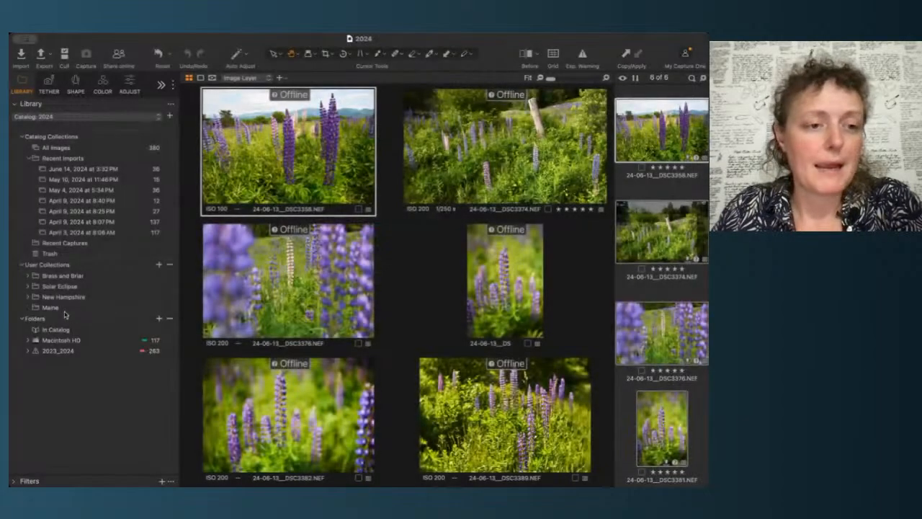
click(56, 308)
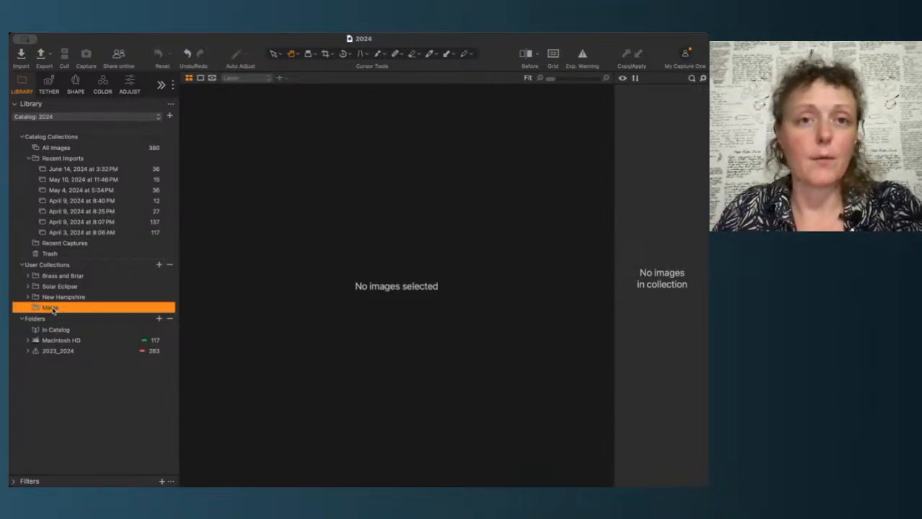
Step: Create a project named Brownfield area inside the Maine folder
click(160, 268)
click(177, 290)
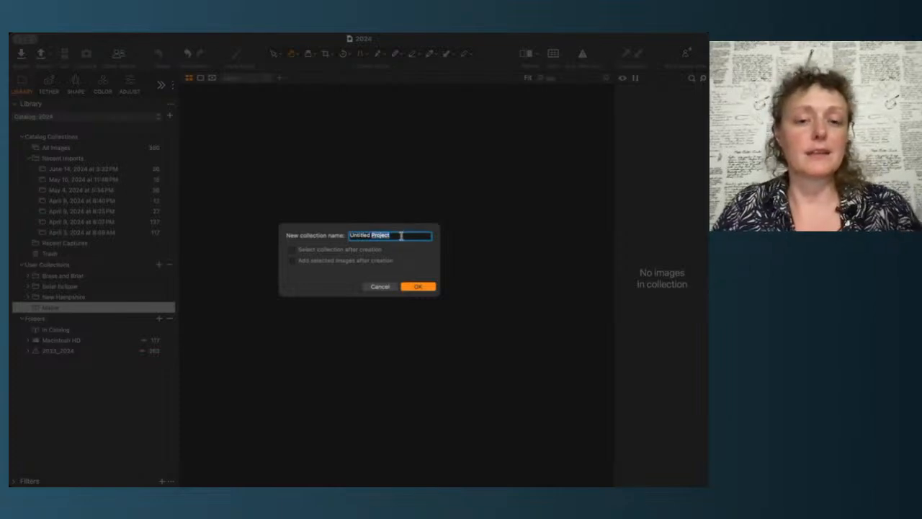
text(Brawfield)
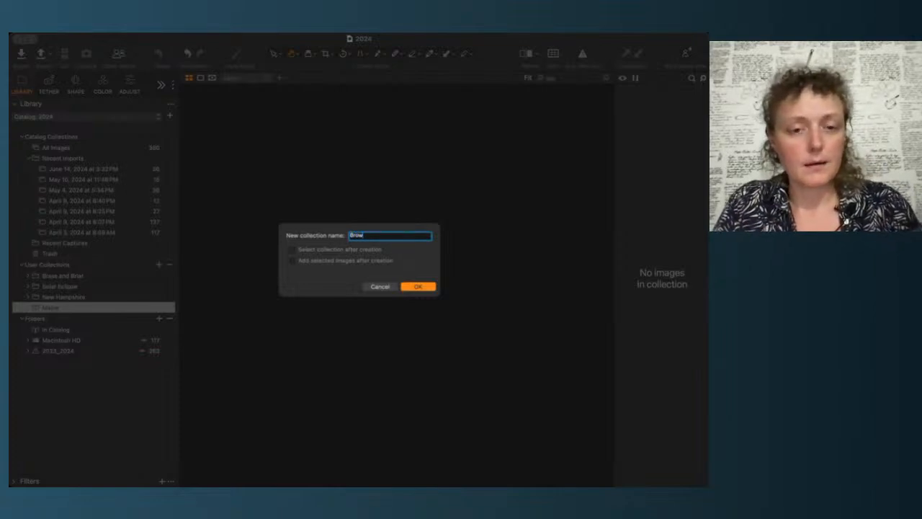
key(BackSpace)
key(BackSpace)
key(BackSpace)
key(BackSpace)
key(BackSpace)
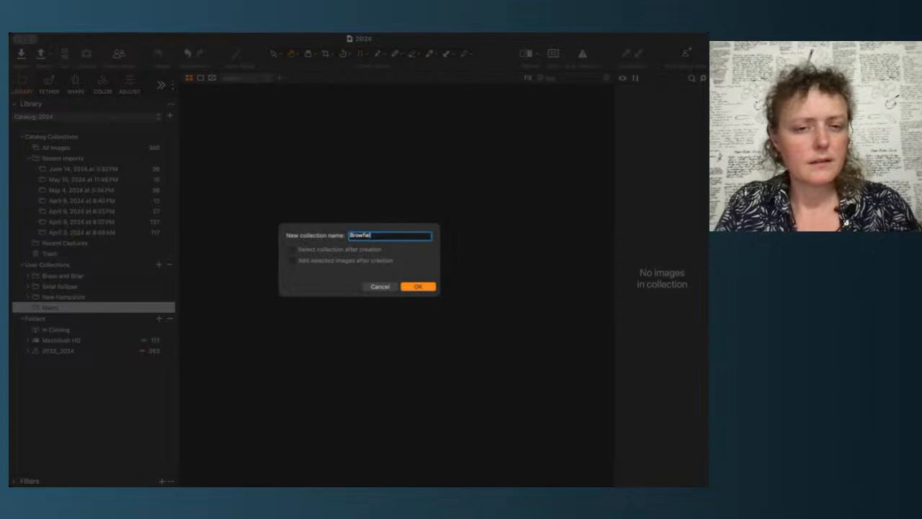
text(nfield)
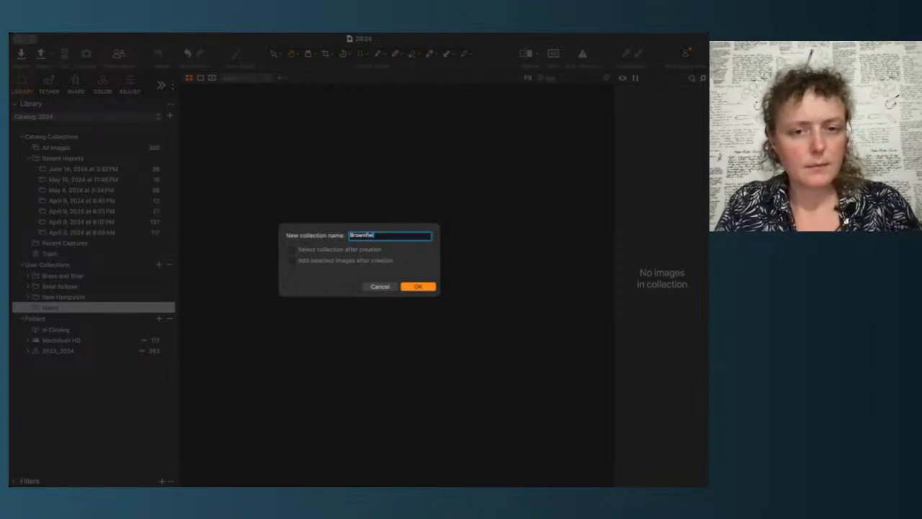
text( area)
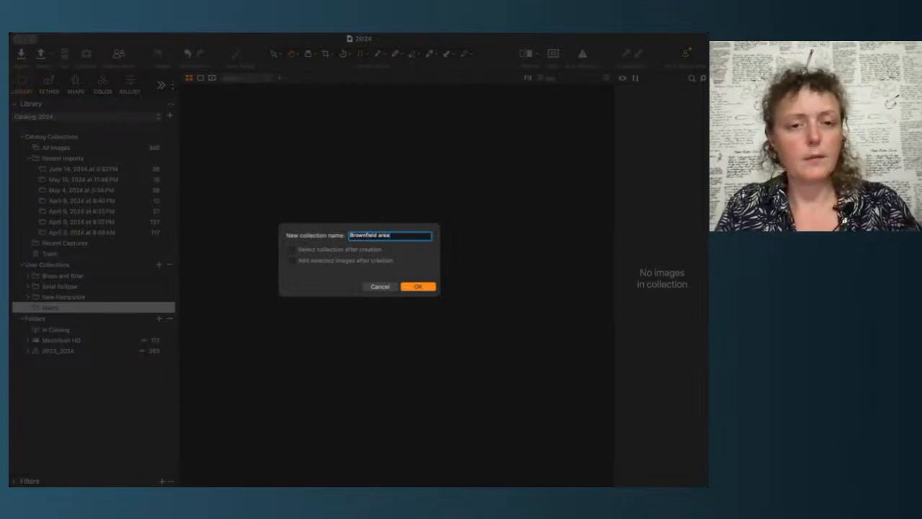
key(Return)
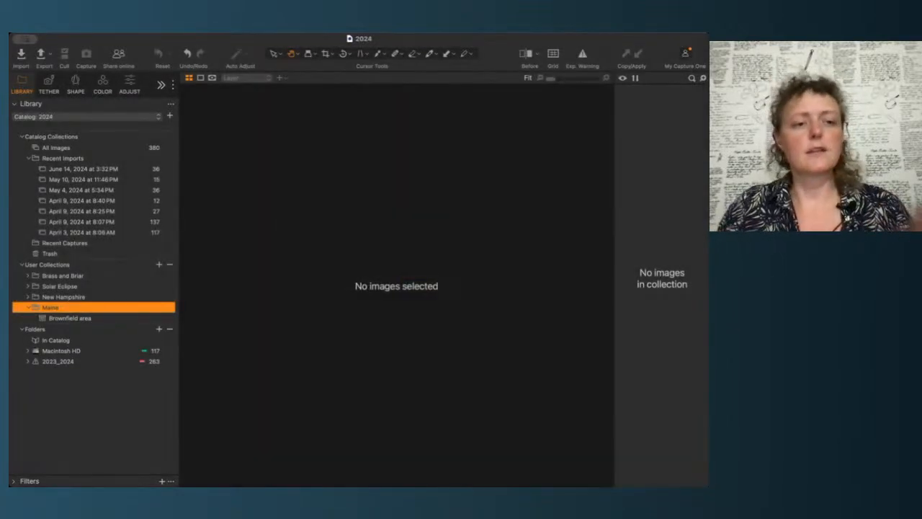
Step: Create an album named Images inside the Brownfield area project
click(95, 322)
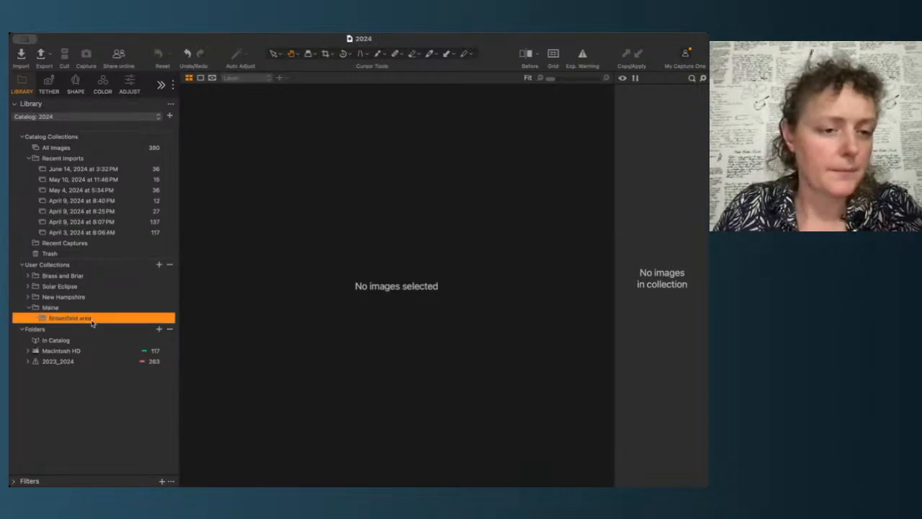
click(180, 274)
click(382, 232)
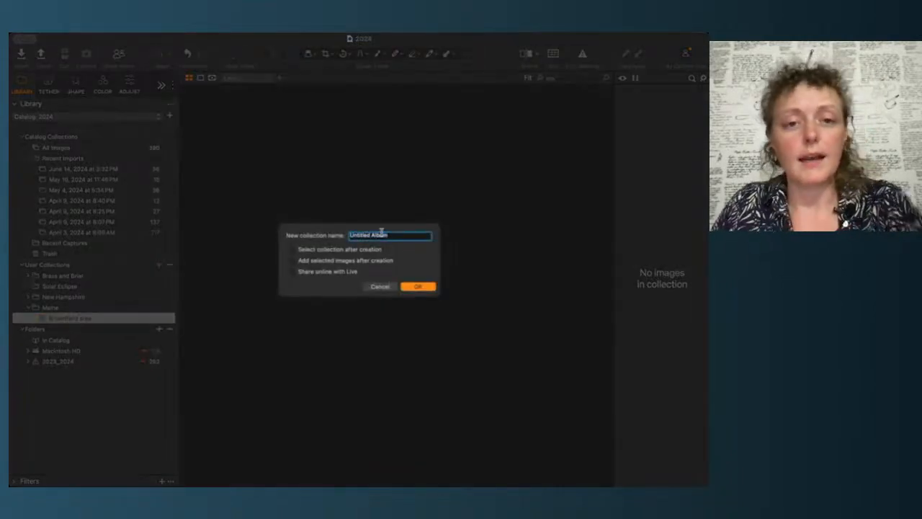
triple_click(382, 232)
text(Images)
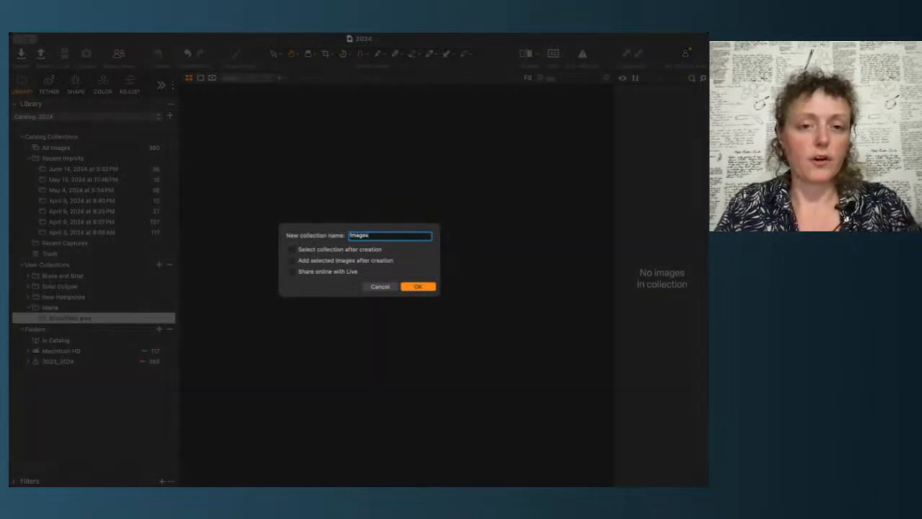
key(Return)
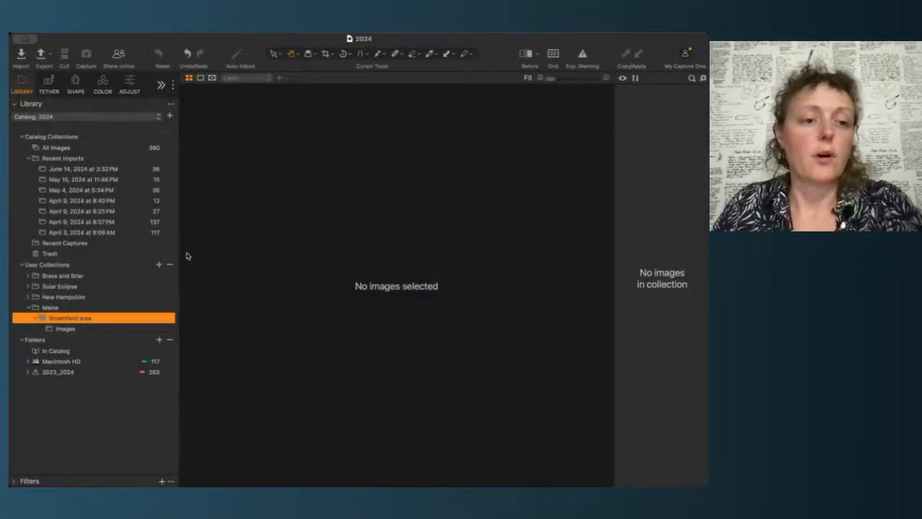
Step: Select the Images album and open the Import Images dialog
click(66, 329)
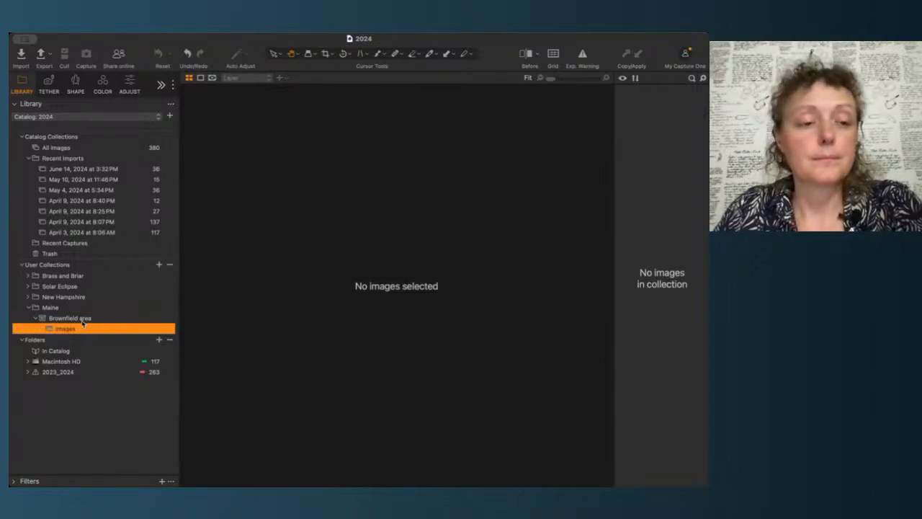
click(82, 321)
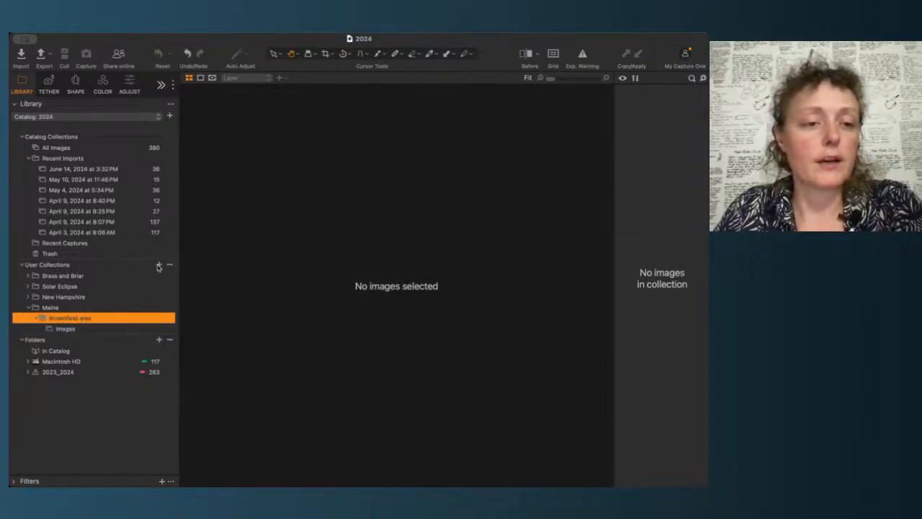
click(74, 329)
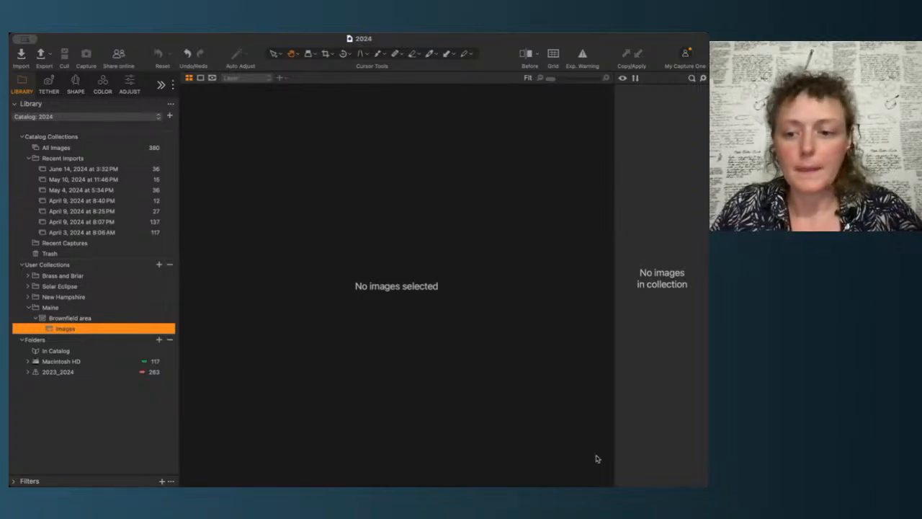
click(575, 490)
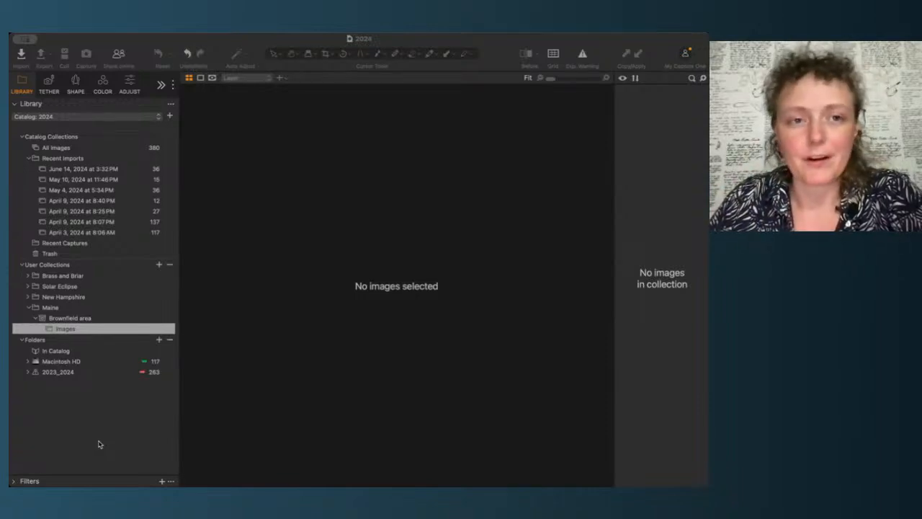
click(101, 419)
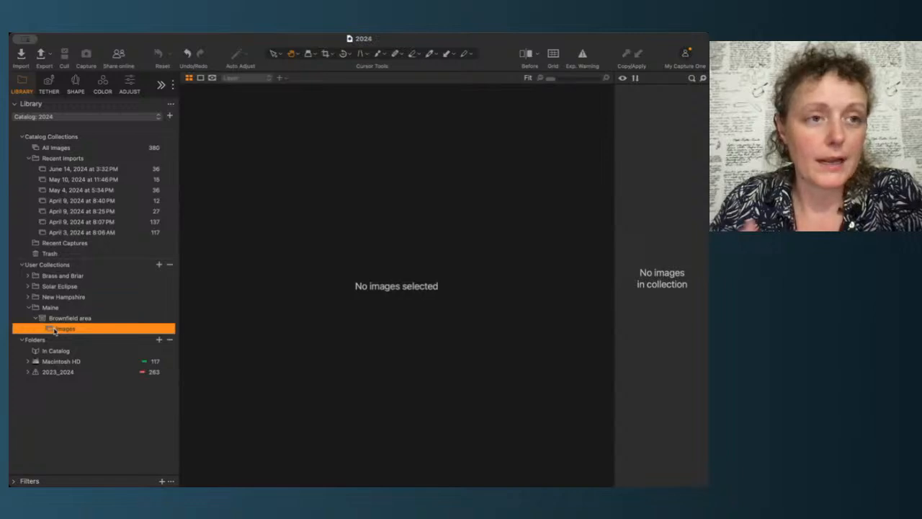
click(23, 59)
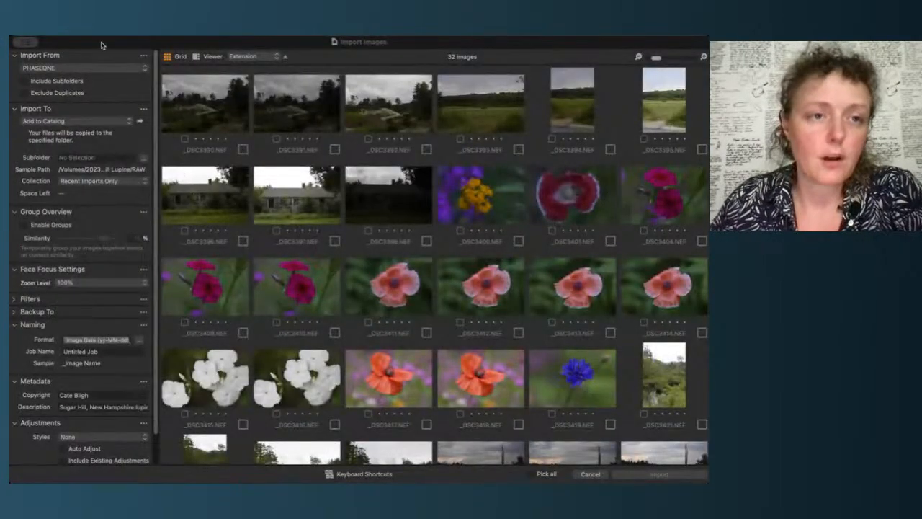
Step: Set the import destination to copy the files to a specified folder
scroll(253, 323, down, 5)
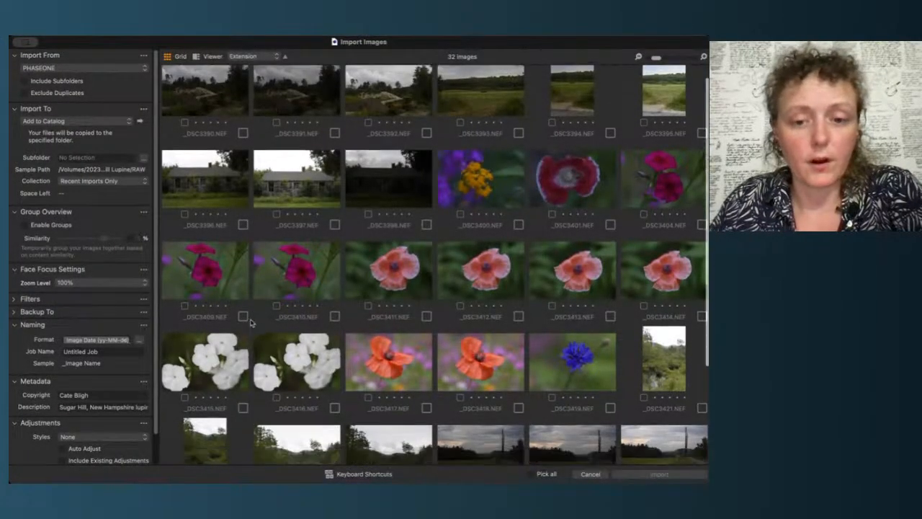
scroll(254, 317, up, 4)
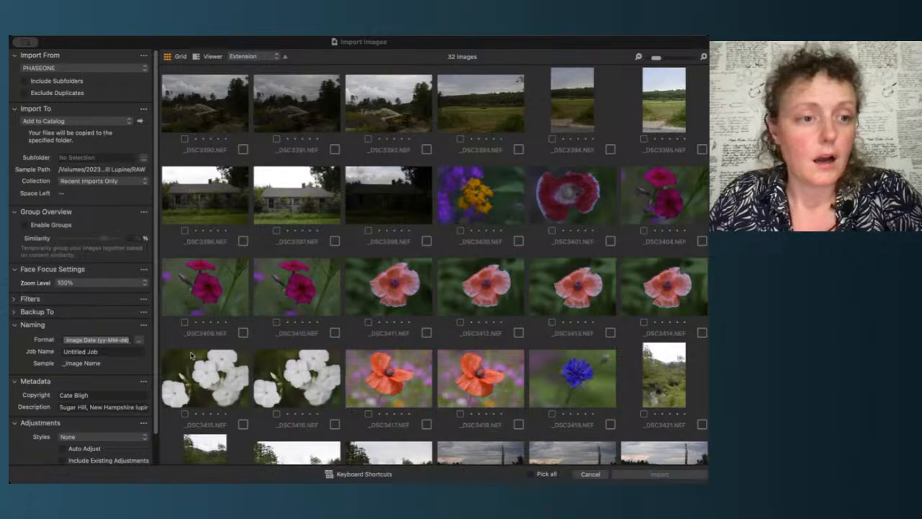
click(97, 207)
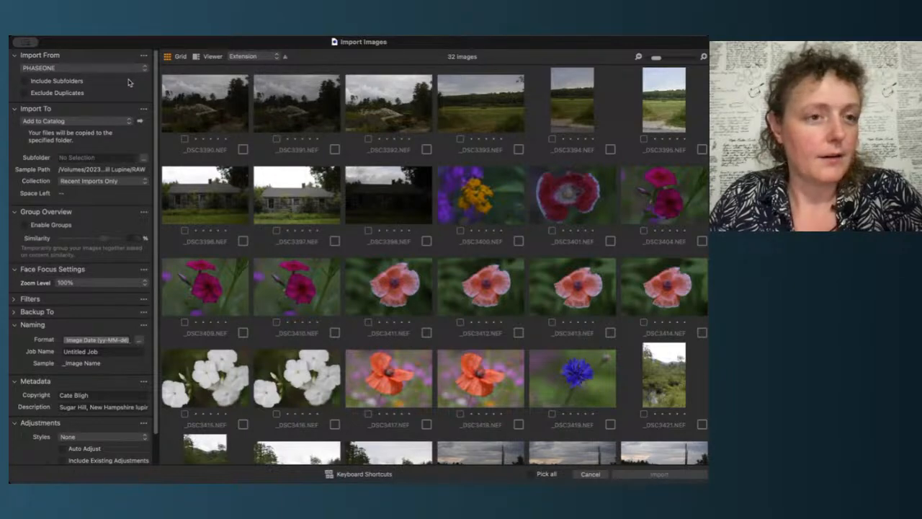
click(92, 153)
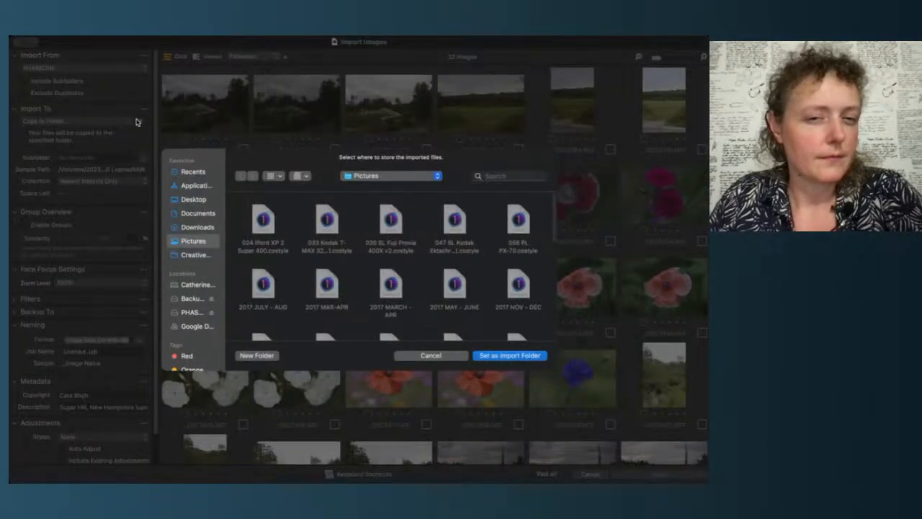
Step: Browse the Backup Plus drive to choose the folder for storing the imported files
click(202, 300)
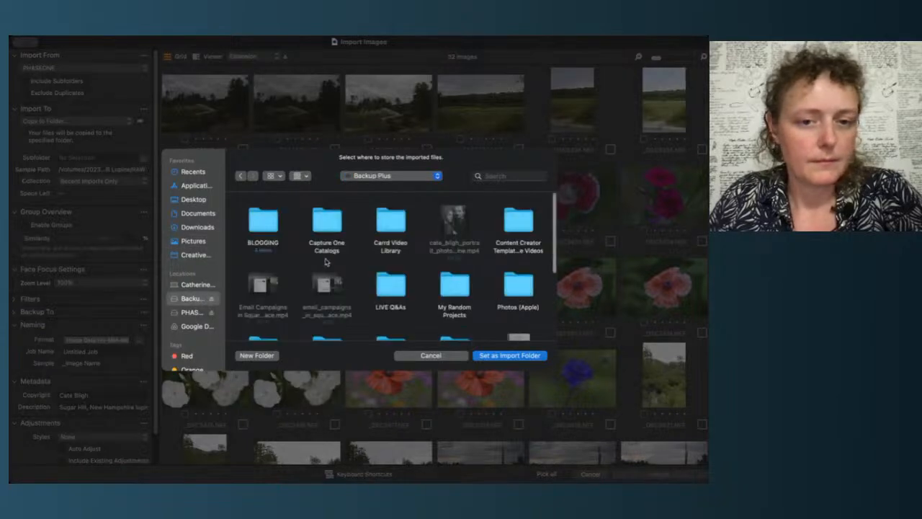
scroll(364, 264, down, 3)
scroll(364, 263, down, 3)
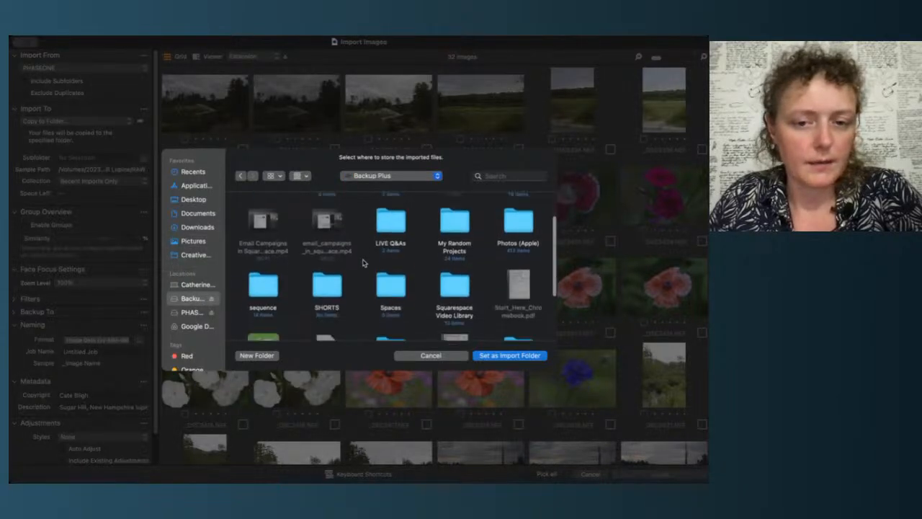
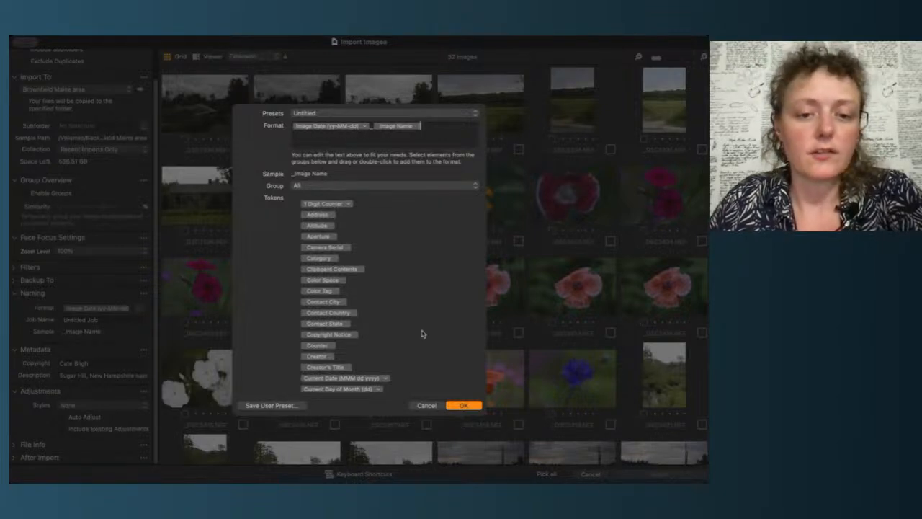
Step: Confirm the naming format and clear the metadata description field
click(463, 405)
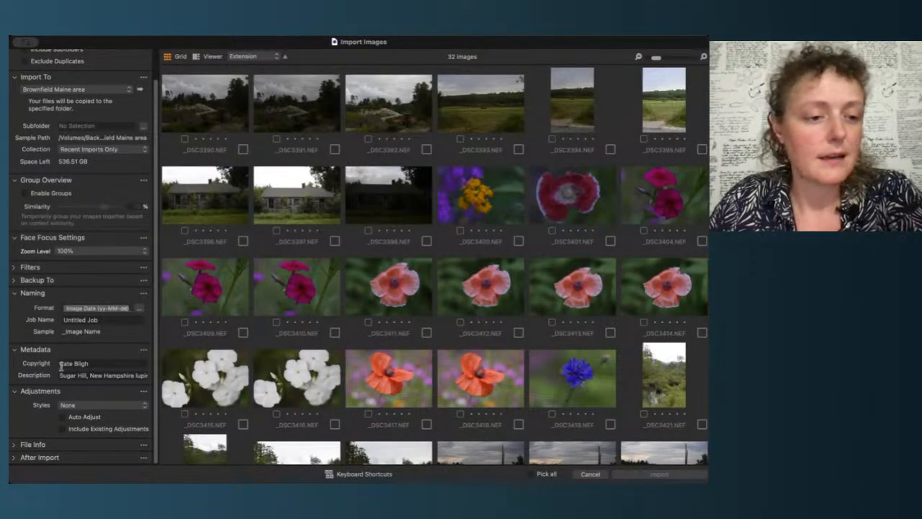
click(91, 375)
key(BackSpace)
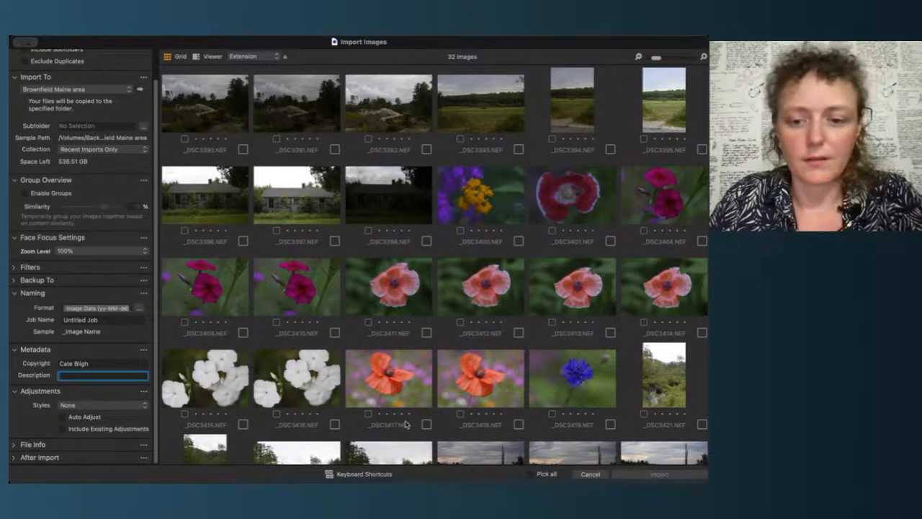
Step: Pick all of the images in the import browser and import them
scroll(408, 425, down, 5)
scroll(408, 425, up, 5)
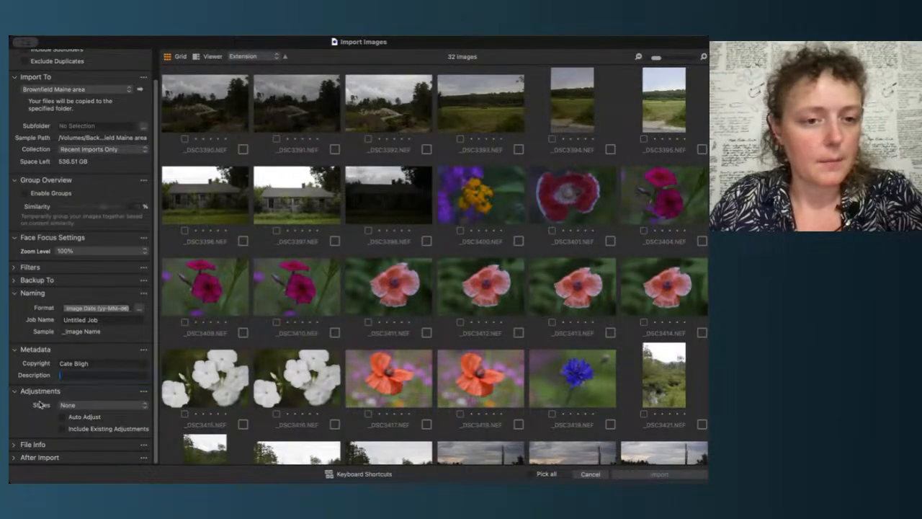
scroll(392, 323, down, 4)
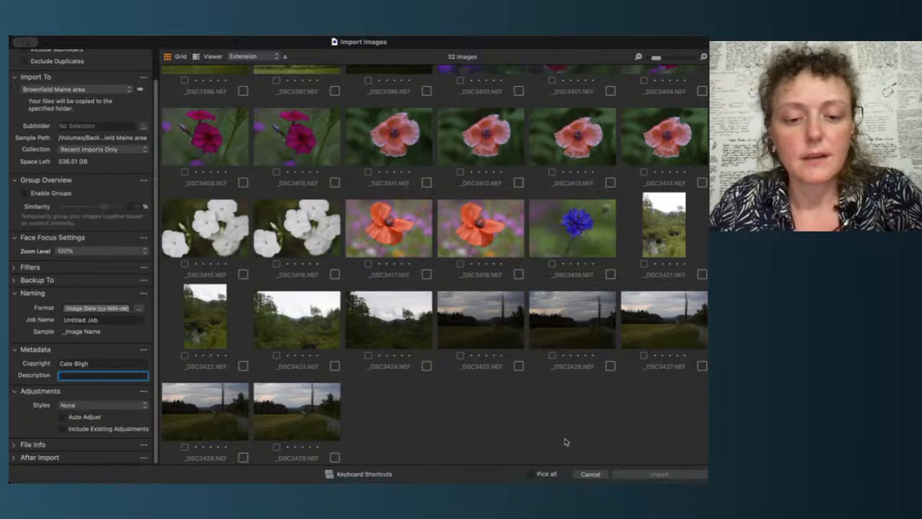
click(551, 475)
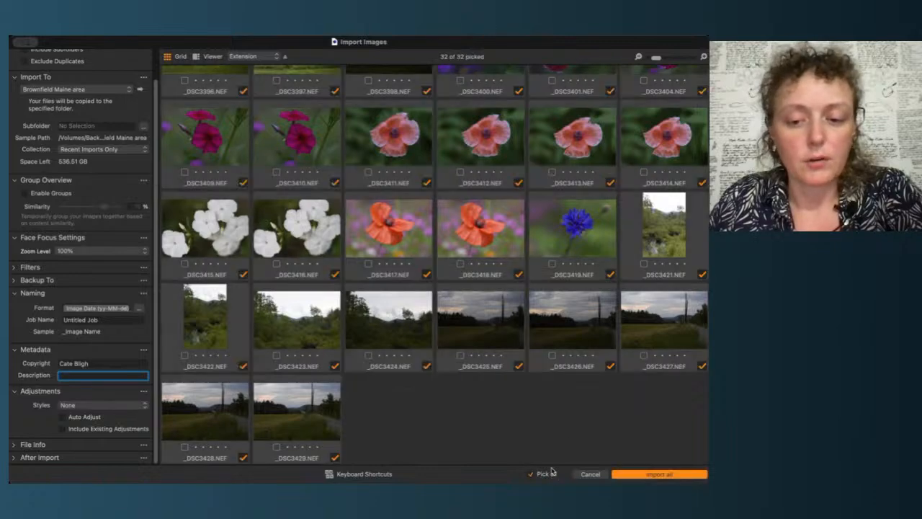
click(656, 476)
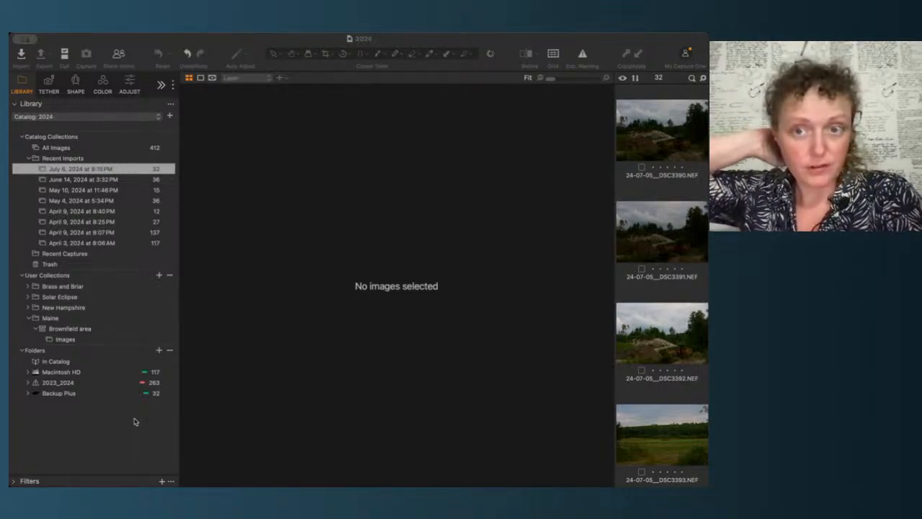
Step: Open the imported images in the viewer and step through them one by one
click(88, 435)
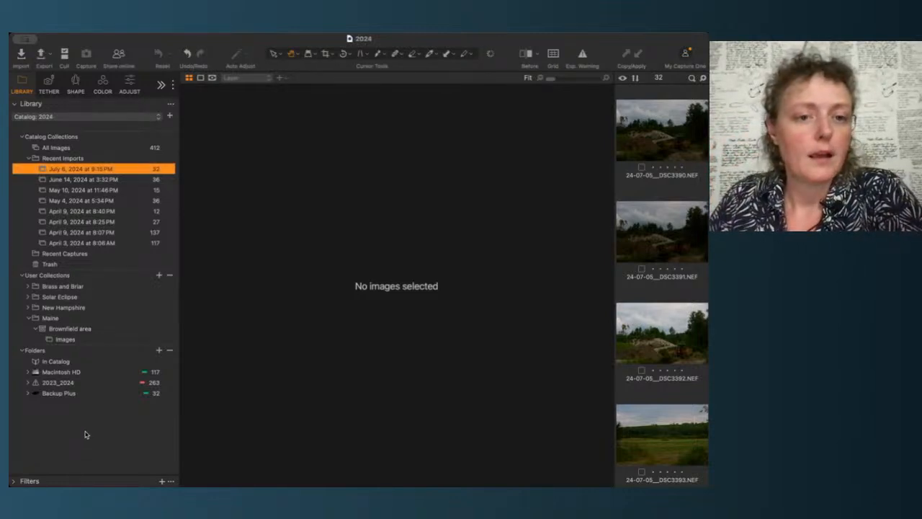
click(684, 144)
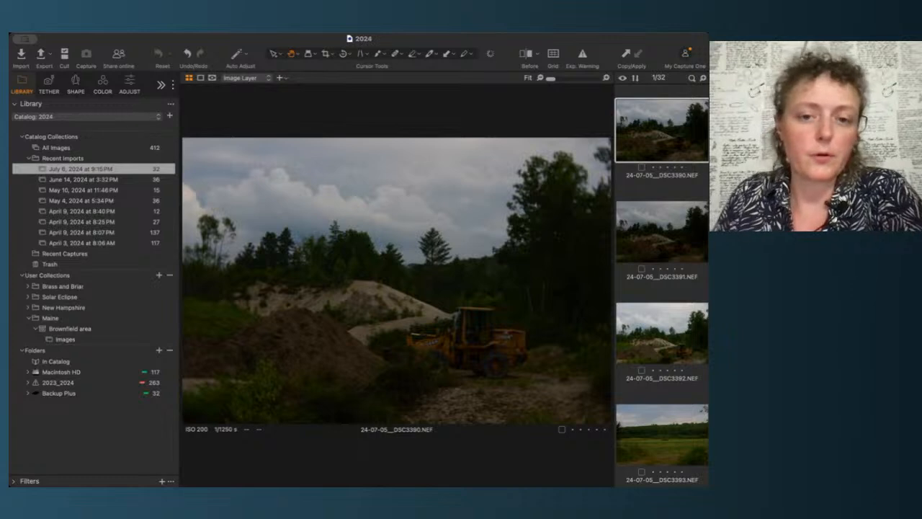
key(Down)
key(Down)
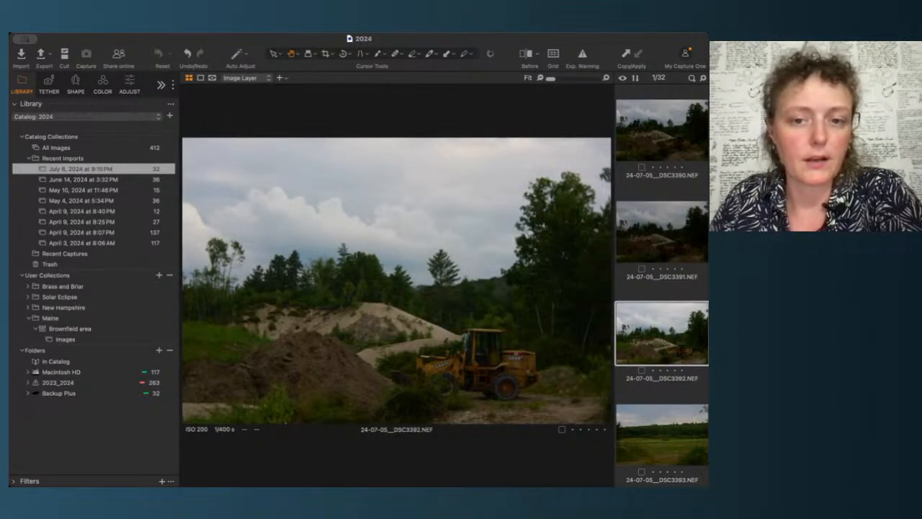
key(Up)
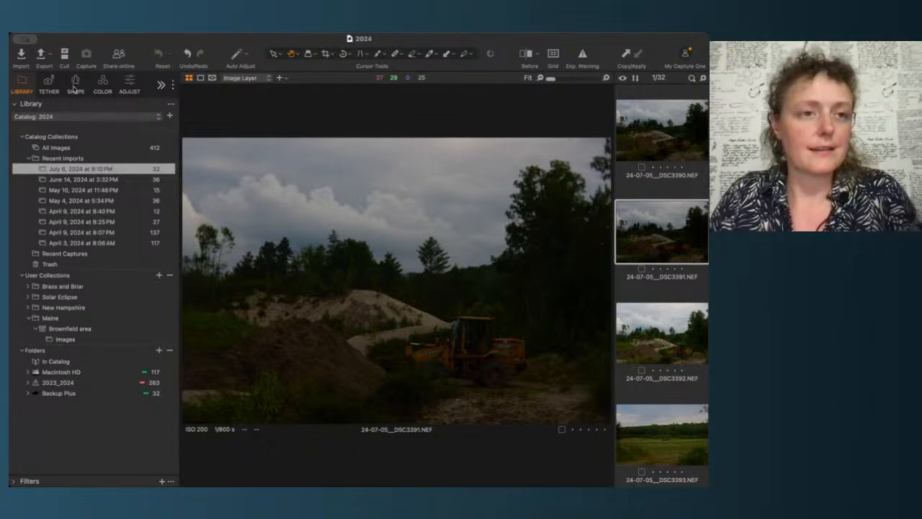
Step: Auto-adjust the exposure of the second loader image and reduce its Highlight to -50
click(131, 84)
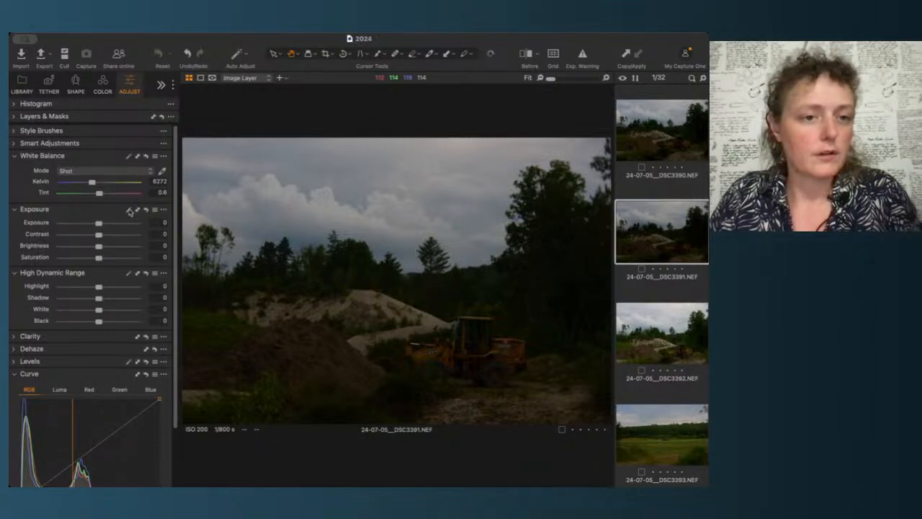
click(130, 211)
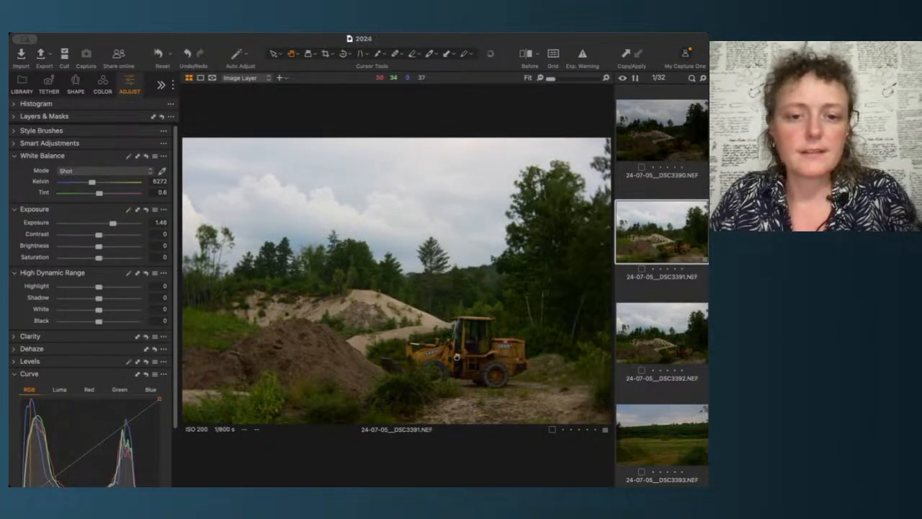
scroll(457, 357, up, 1)
scroll(457, 357, up, 2)
scroll(384, 301, up, 1)
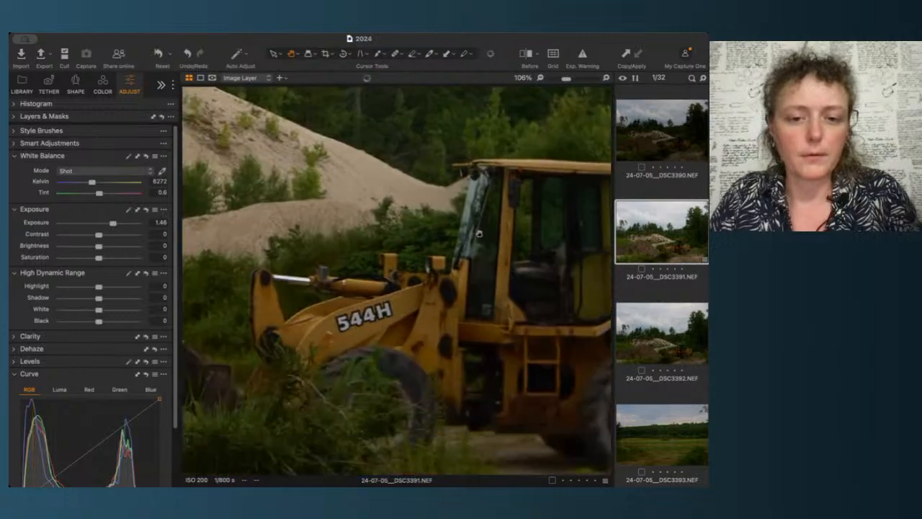
scroll(384, 302, down, 3)
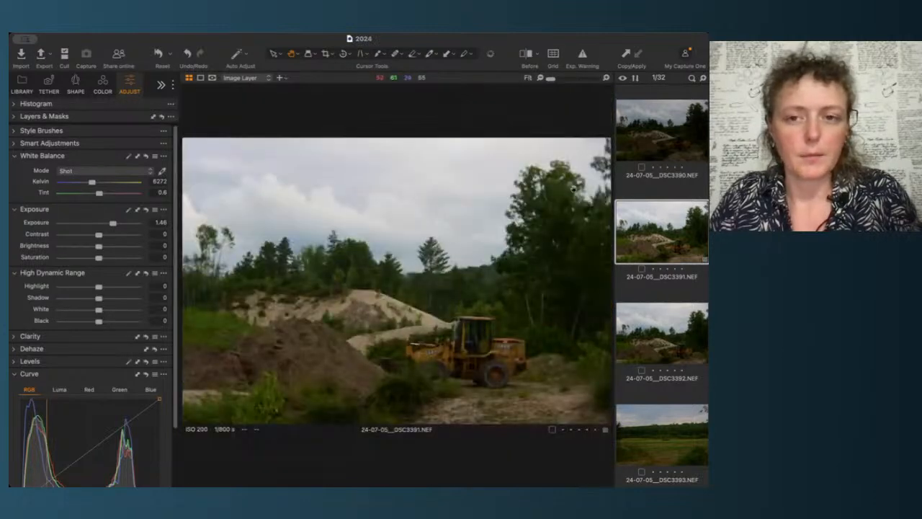
scroll(574, 189, up, 3)
scroll(573, 189, up, 1)
drag(573, 190, 495, 362)
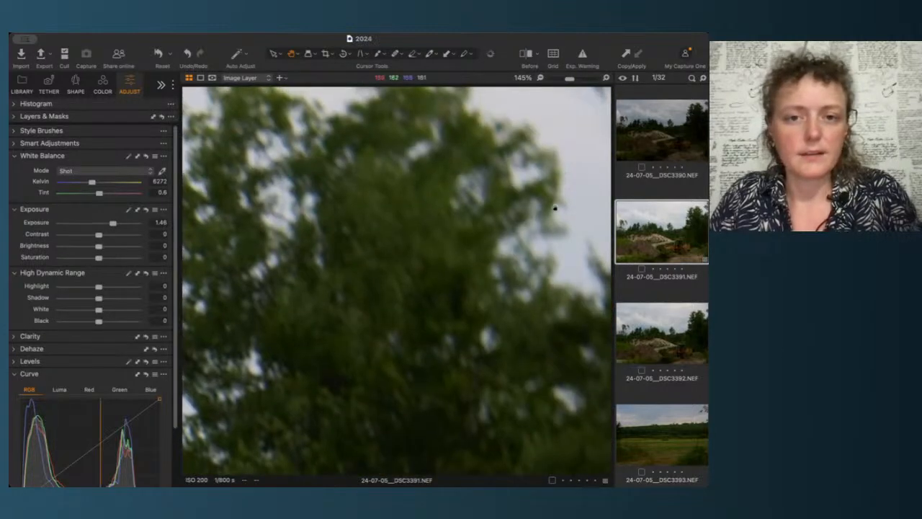
drag(553, 207, 559, 327)
scroll(559, 327, down, 2)
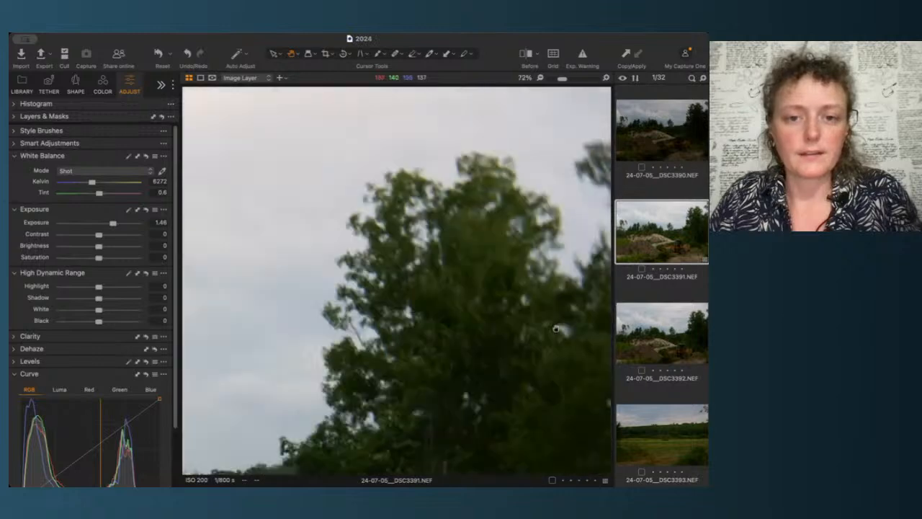
scroll(556, 329, down, 2)
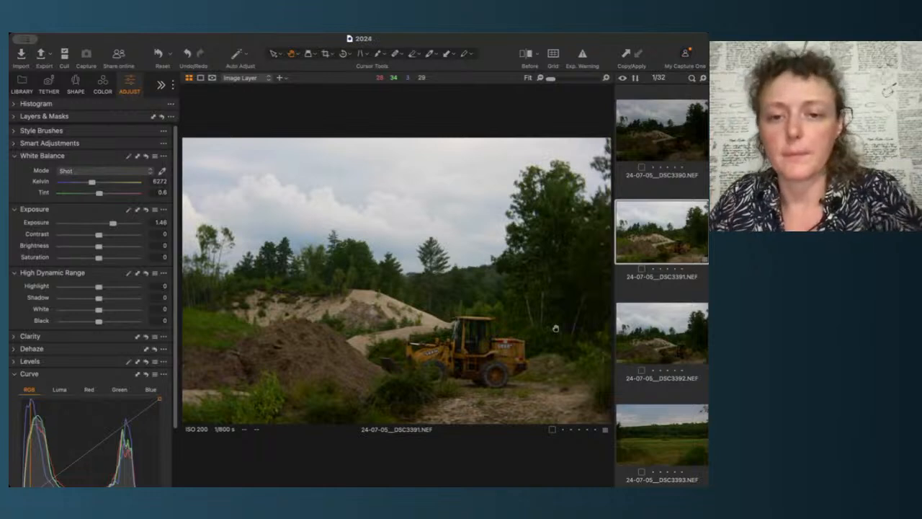
click(118, 289)
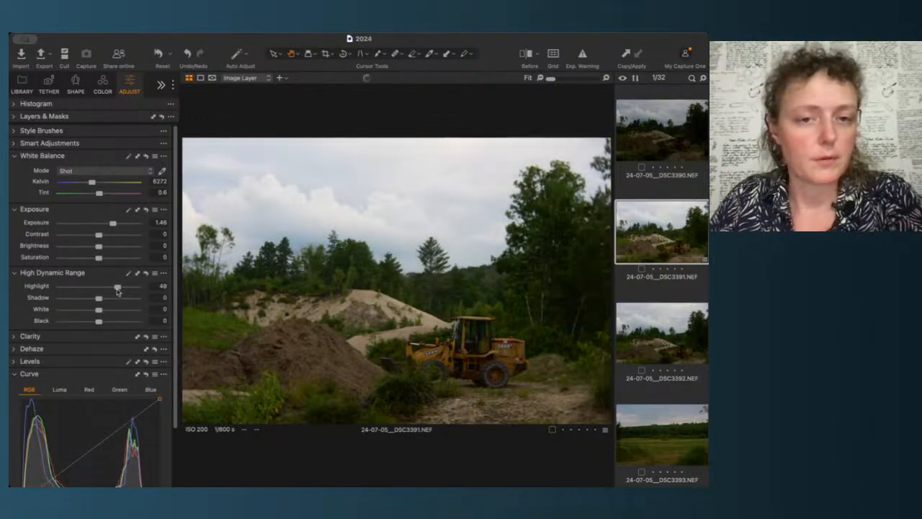
drag(118, 288, 80, 288)
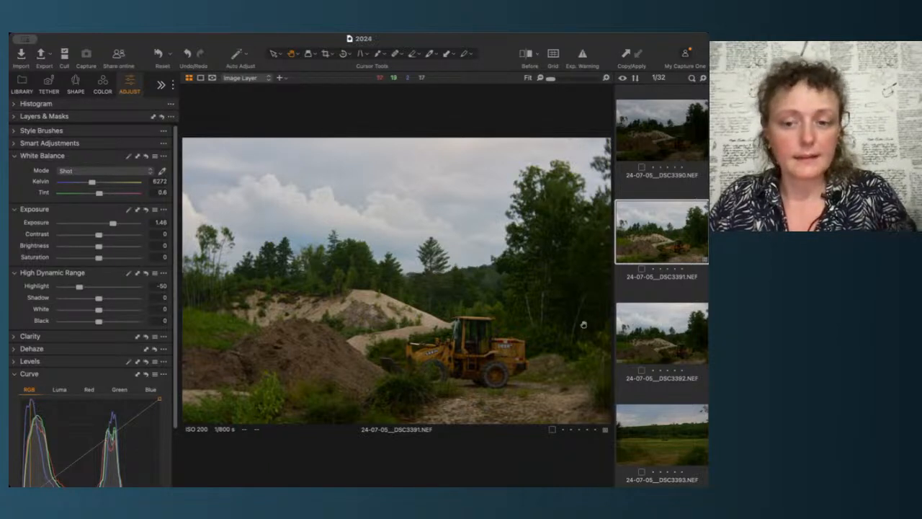
Step: Zoom in and pan around the adjusted image to inspect its trees and loader details
scroll(670, 384, down, 2)
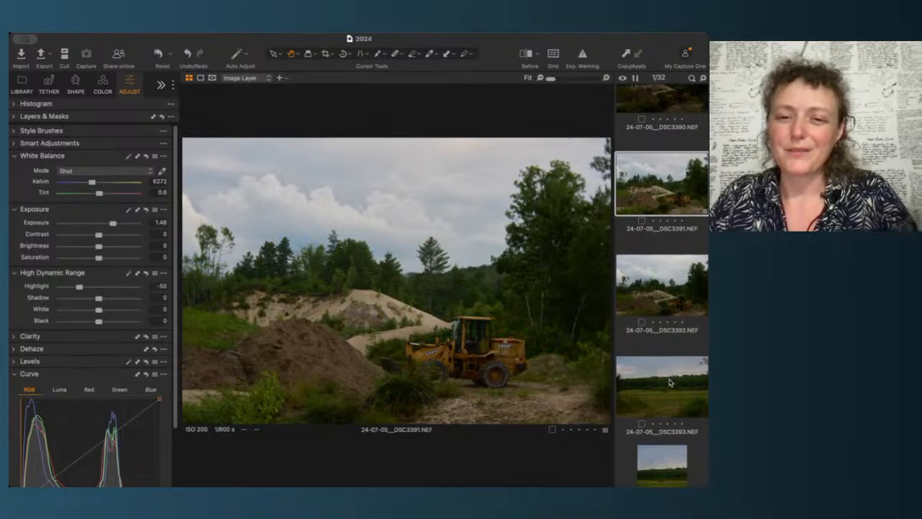
scroll(670, 383, up, 2)
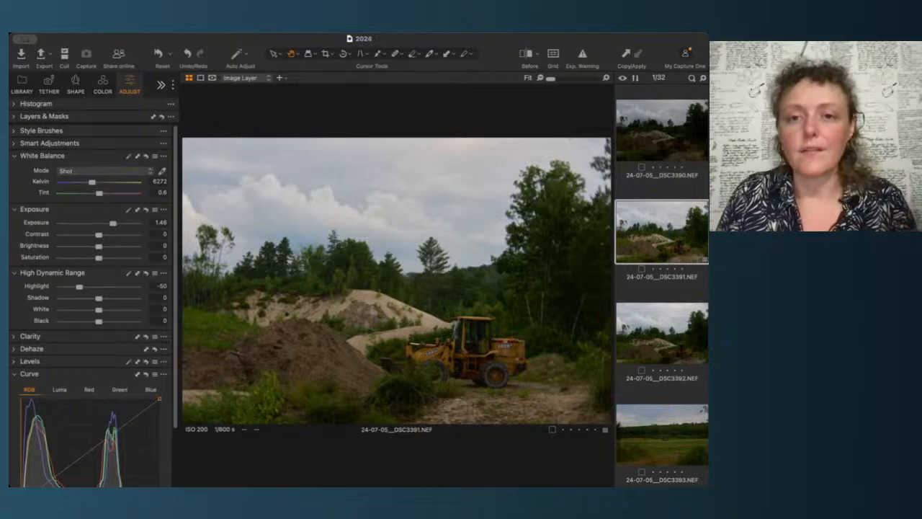
click(594, 257)
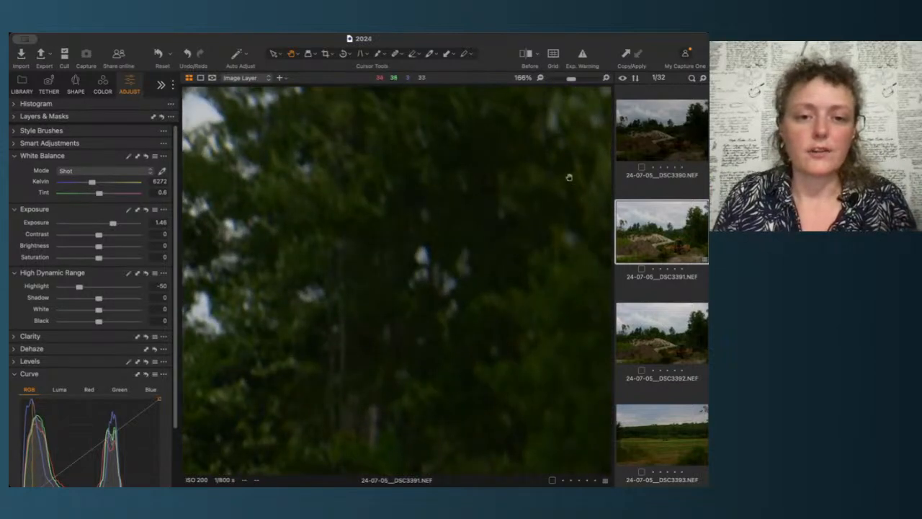
drag(570, 177, 584, 382)
drag(349, 245, 575, 185)
drag(317, 413, 446, 294)
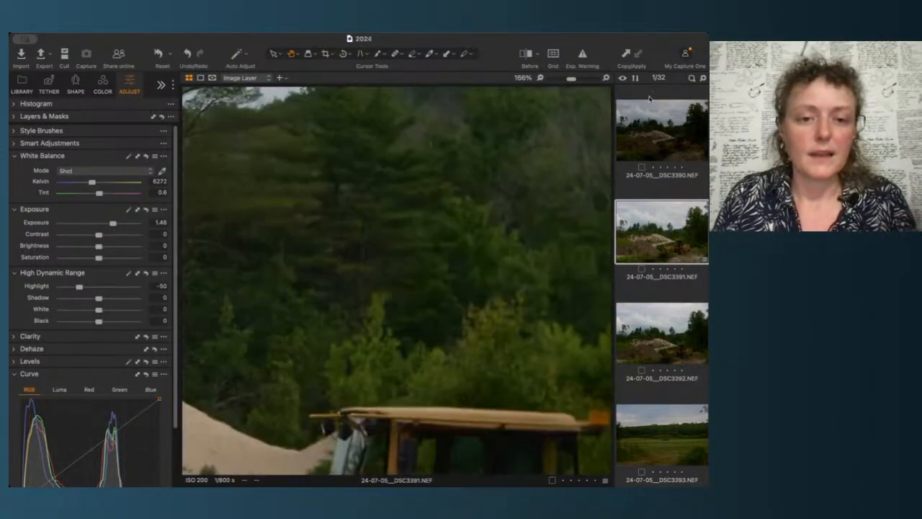
drag(245, 461, 411, 274)
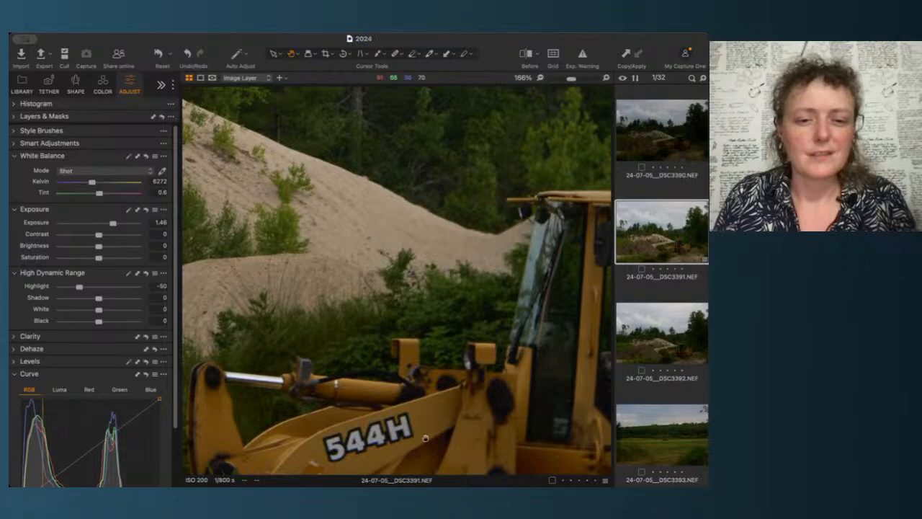
drag(424, 438, 517, 330)
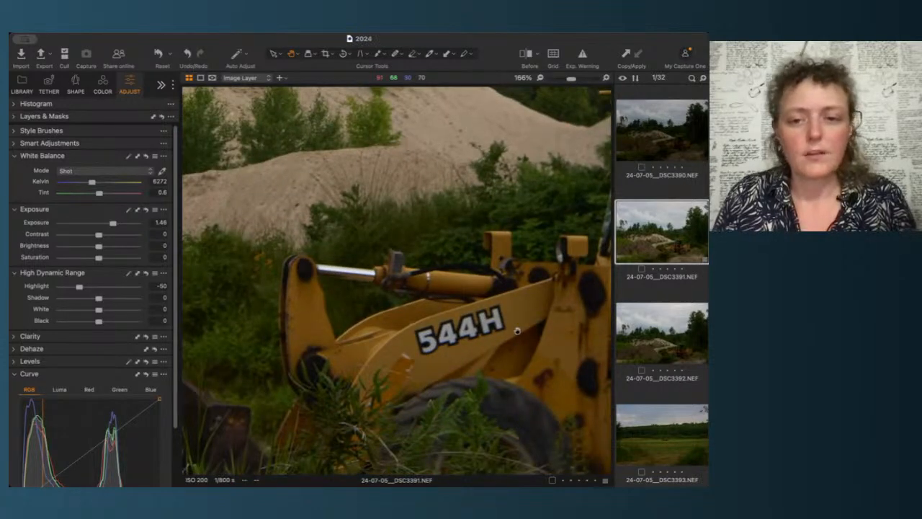
scroll(517, 331, down, 10)
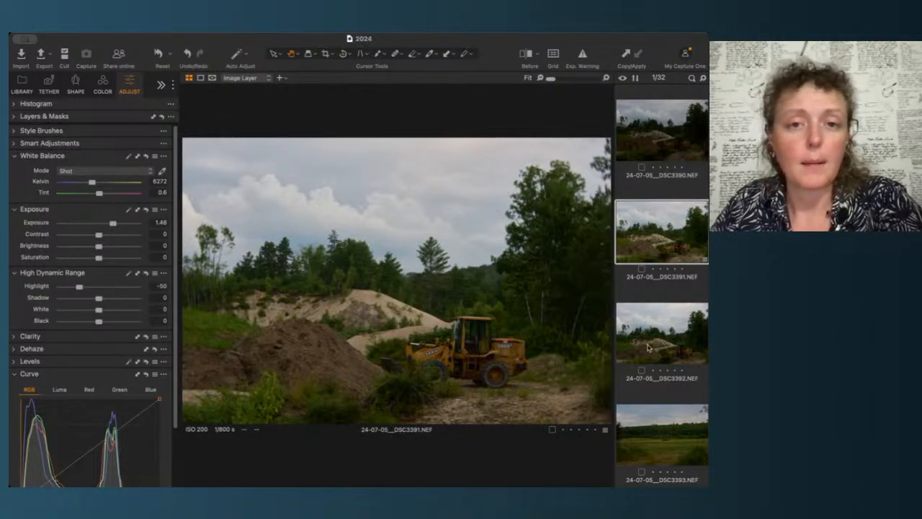
scroll(659, 319, down, 3)
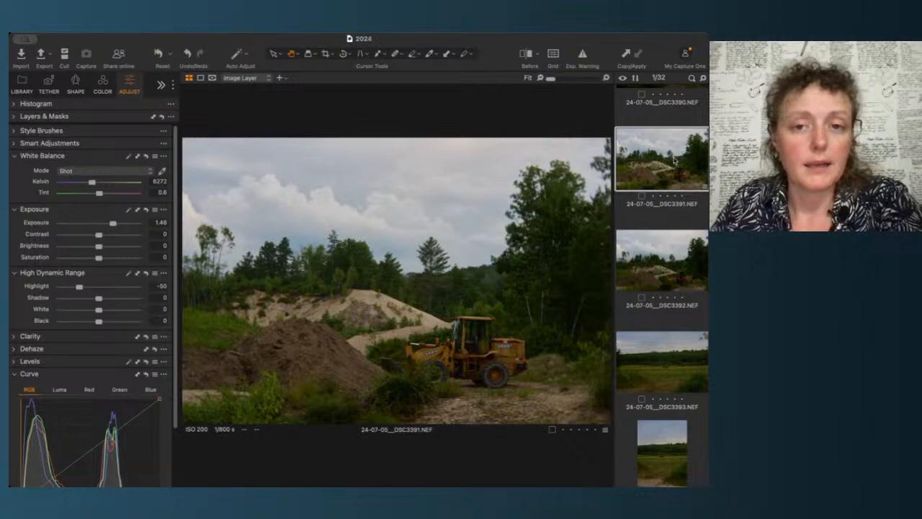
Step: Switch to the first image and raise its exposure to 1.17
key(Left)
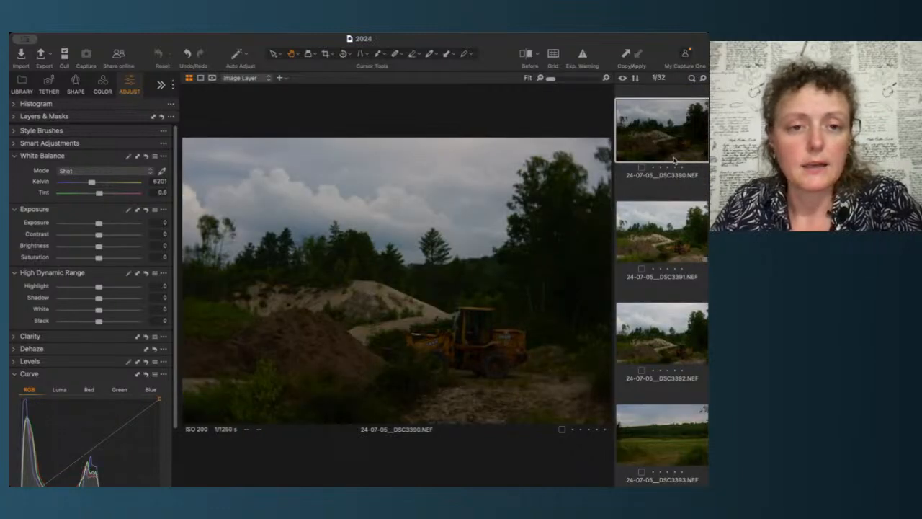
drag(98, 223, 109, 226)
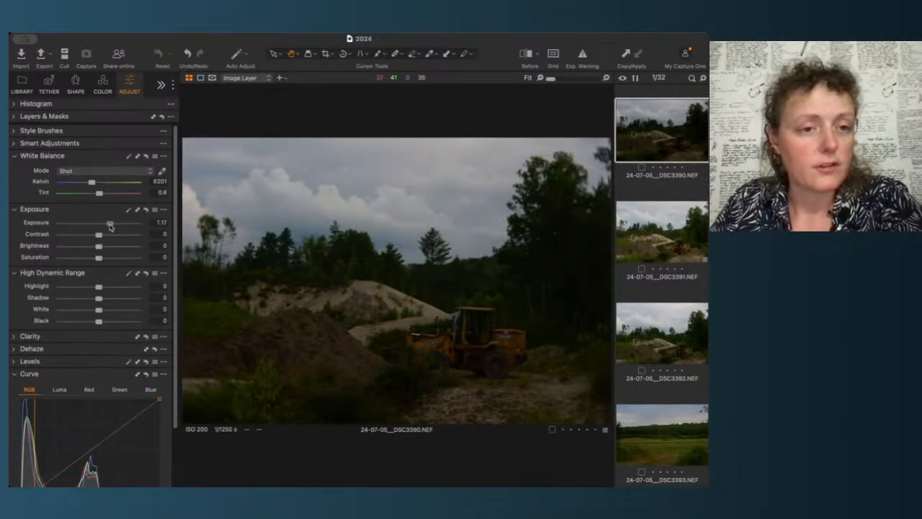
Step: Switch back and forth between the first images to compare them, then zoom into the third image
click(679, 240)
key(Up)
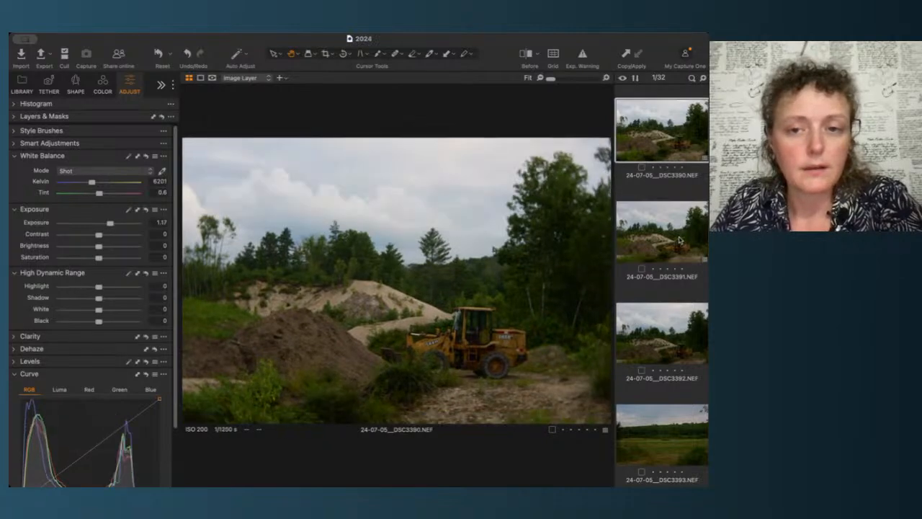
key(Down)
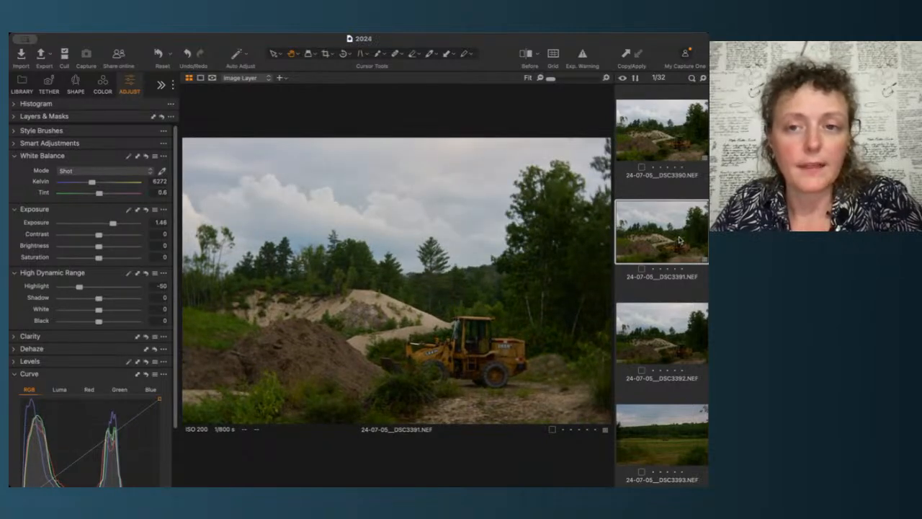
key(Up)
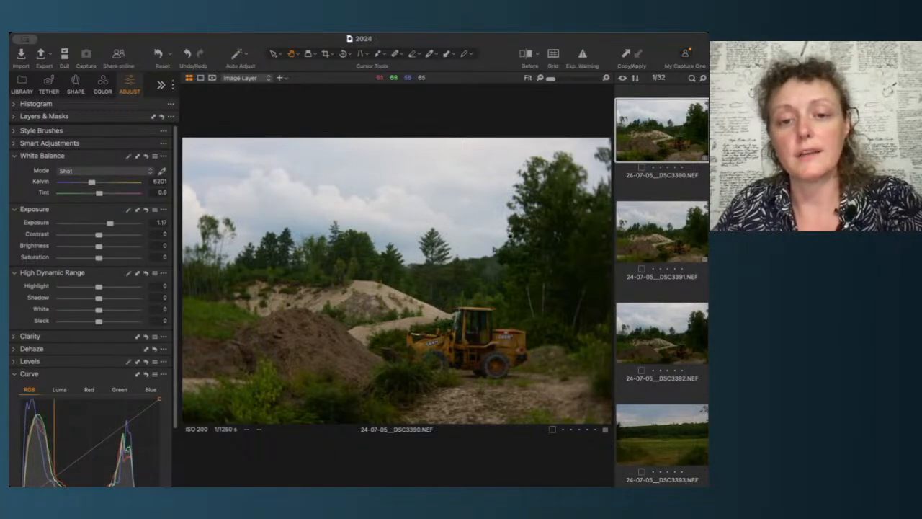
key(Right)
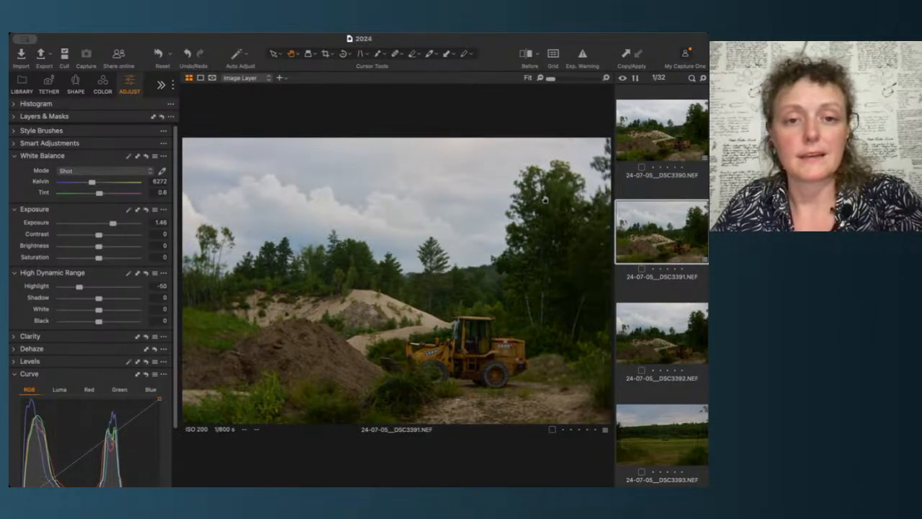
key(Right)
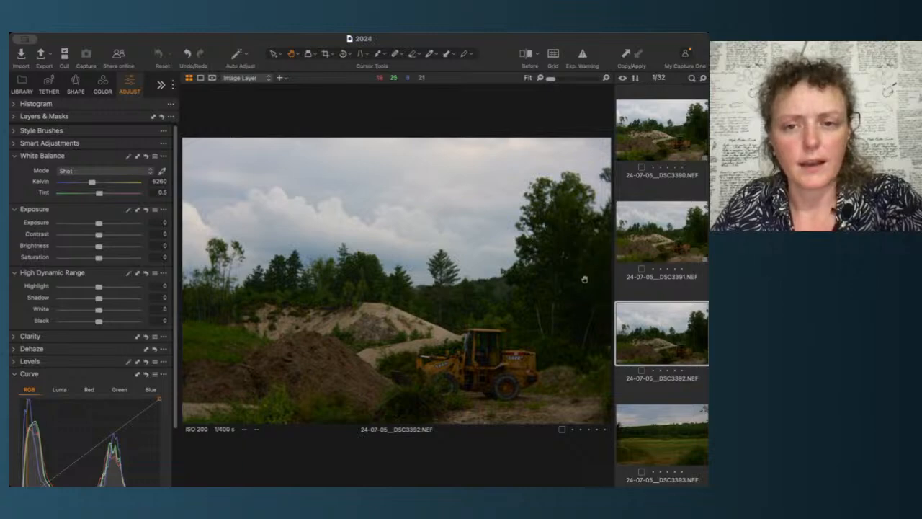
scroll(548, 255, up, 5)
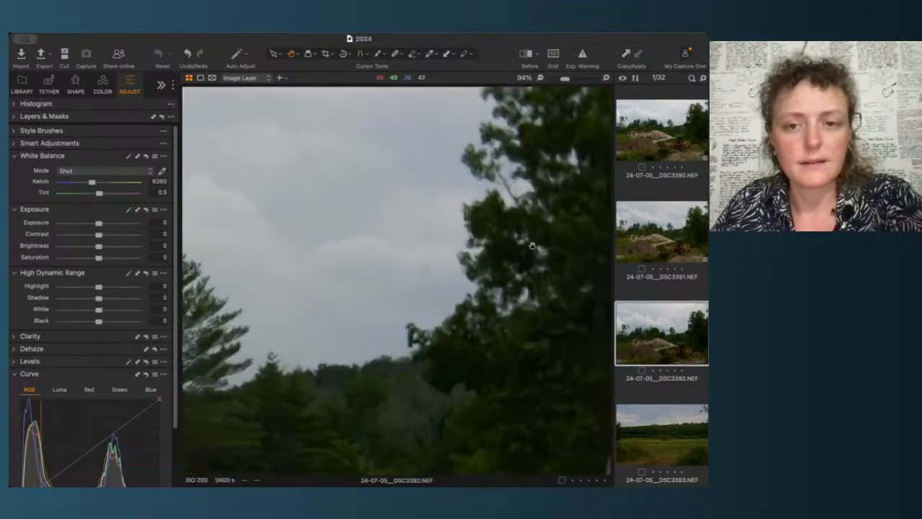
Step: Set the third loader image's exposure to 0.36
scroll(532, 247, down, 5)
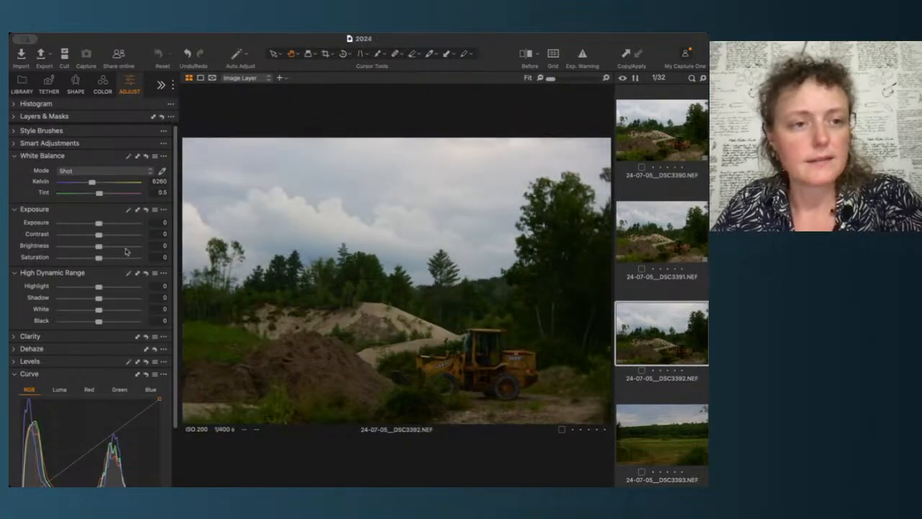
drag(103, 229, 103, 224)
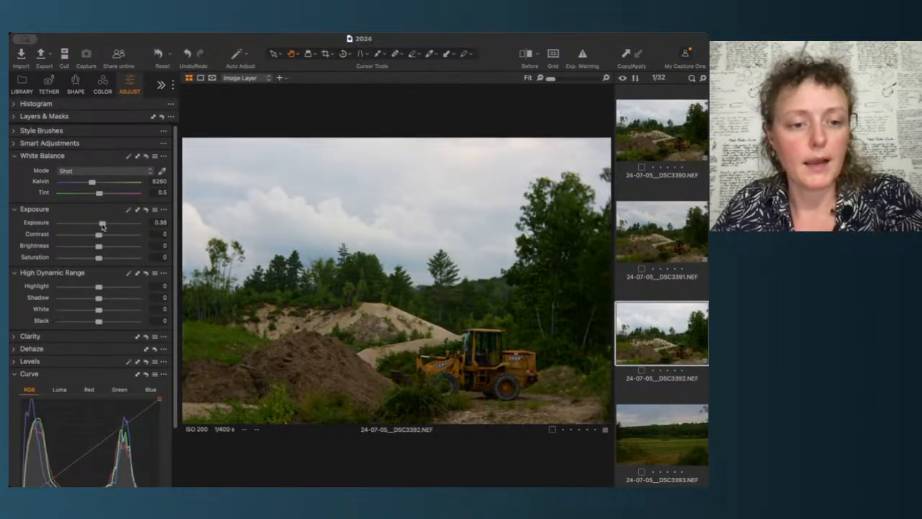
Step: Switch back and forth between the three loader images to compare their exposure adjustments
click(673, 232)
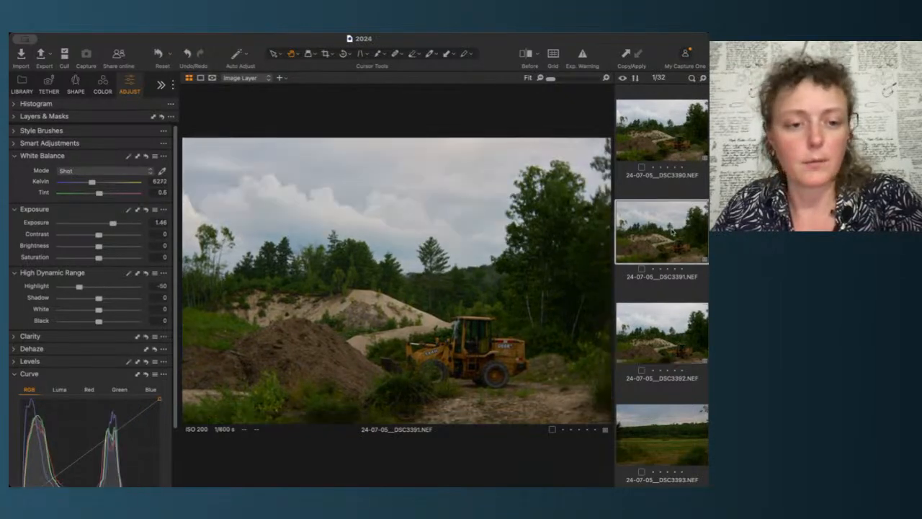
key(Up)
key(Down)
key(Down)
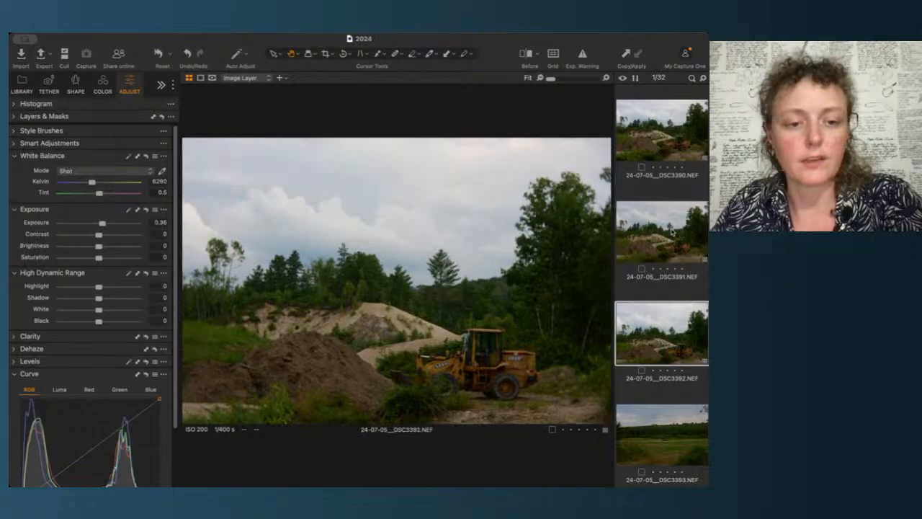
key(Up)
key(Up)
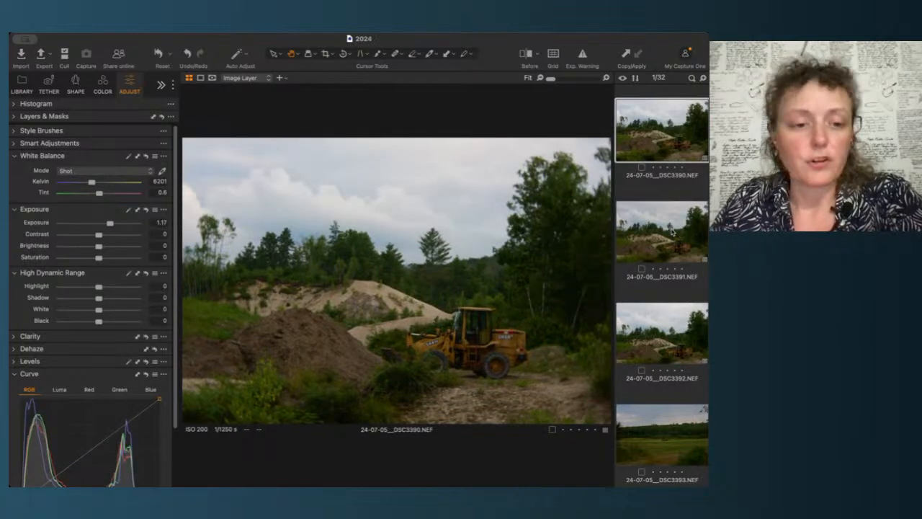
key(Down)
key(Down)
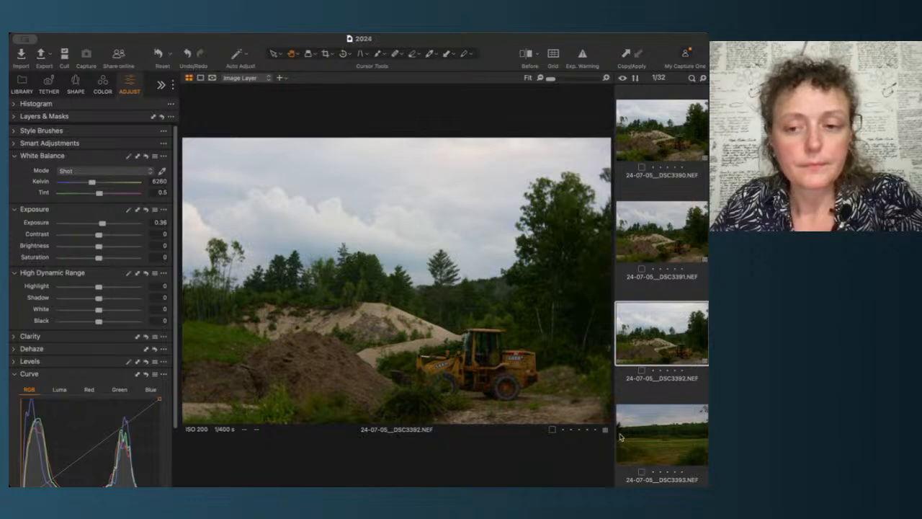
scroll(642, 430, down, 4)
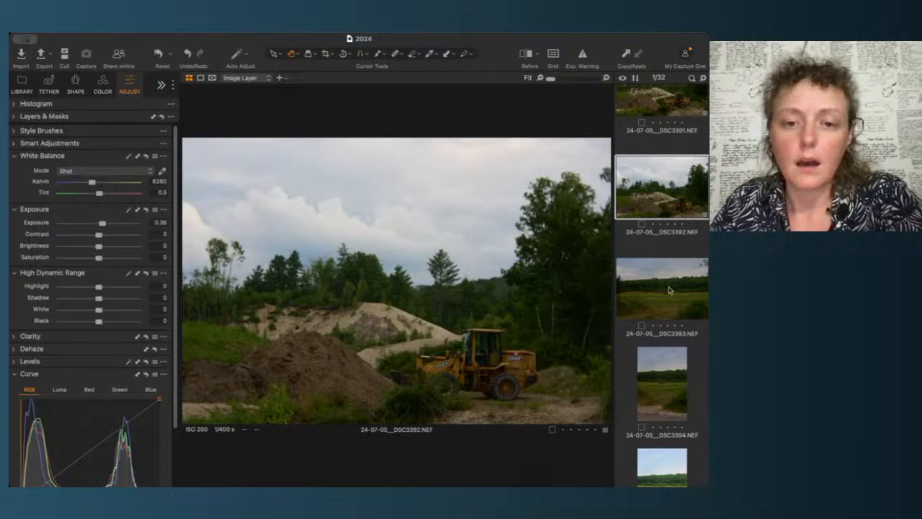
key(Up)
key(Up)
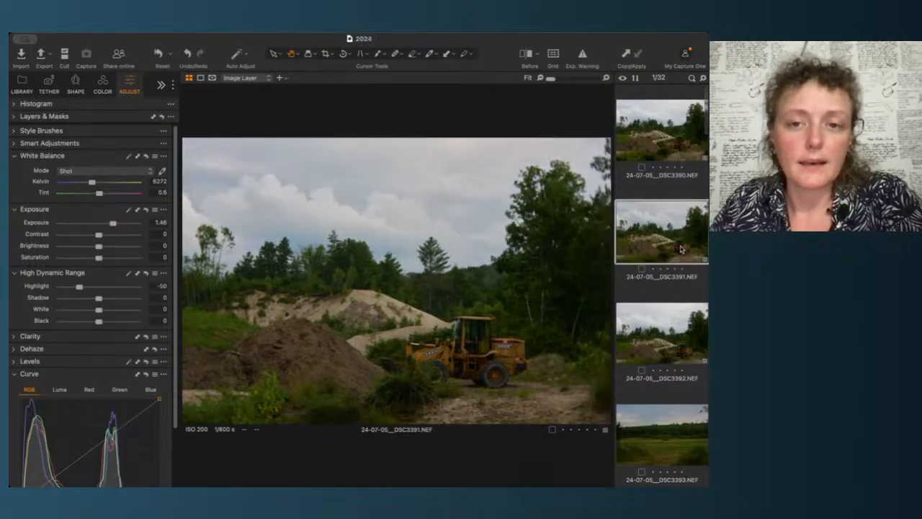
key(Down)
key(Down)
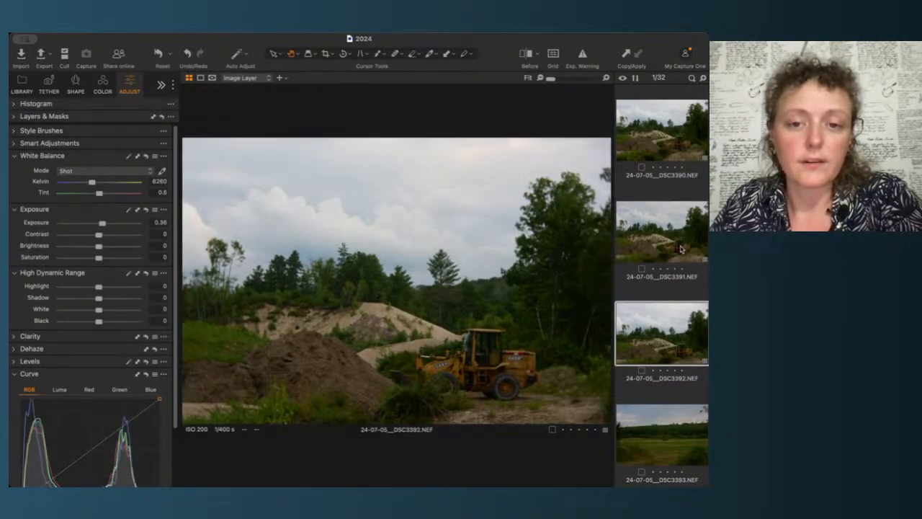
key(Up)
key(Up)
key(Down)
key(Down)
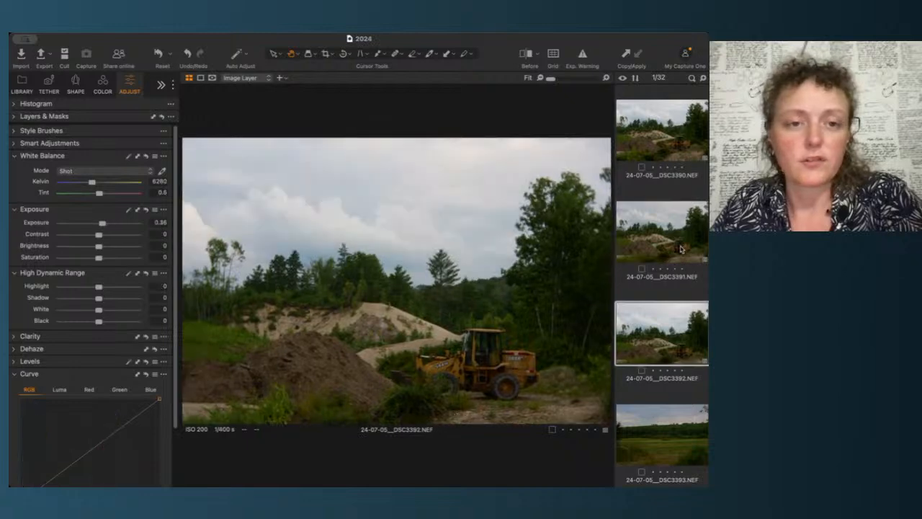
key(Up)
key(Down)
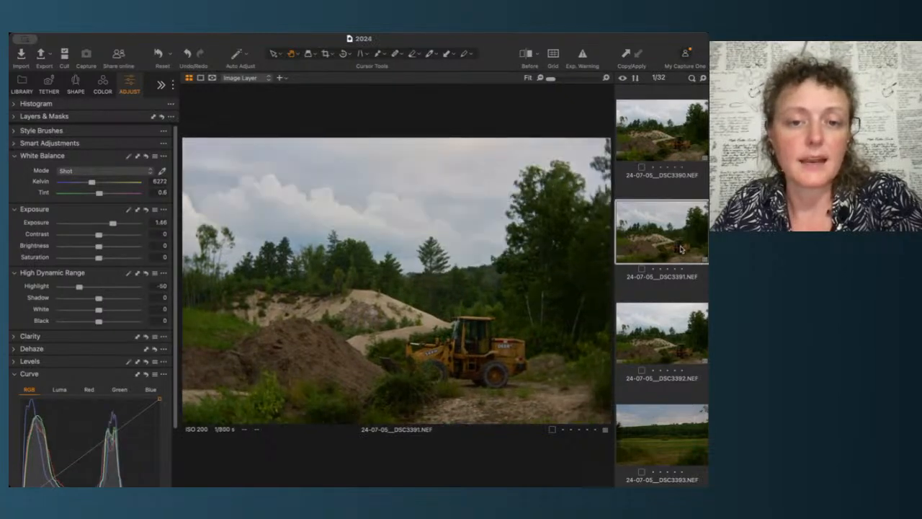
key(Up)
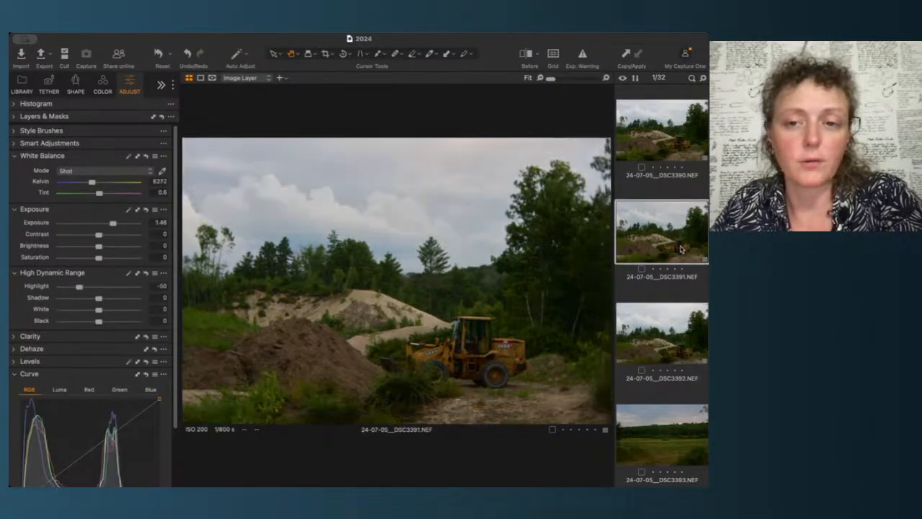
key(Up)
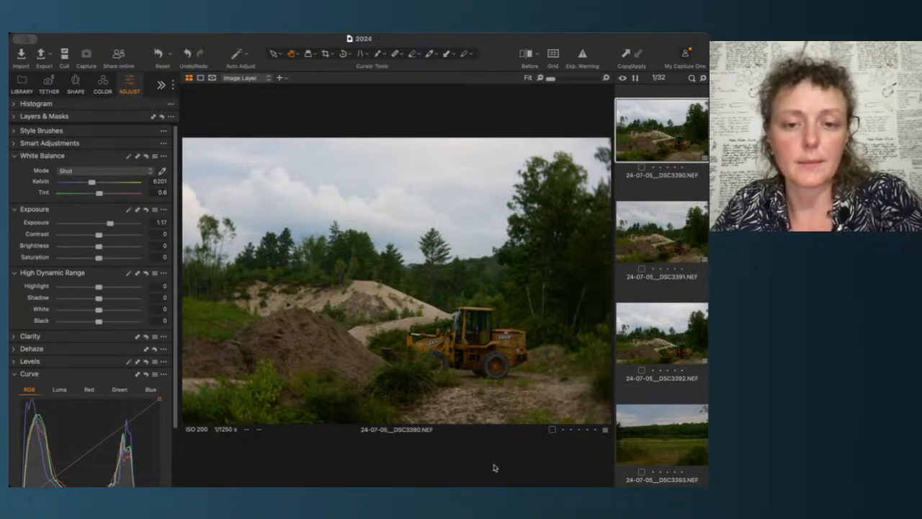
Step: Zoom in and pan around the first loader image to inspect the loader and trees
click(524, 375)
scroll(525, 372, down, 5)
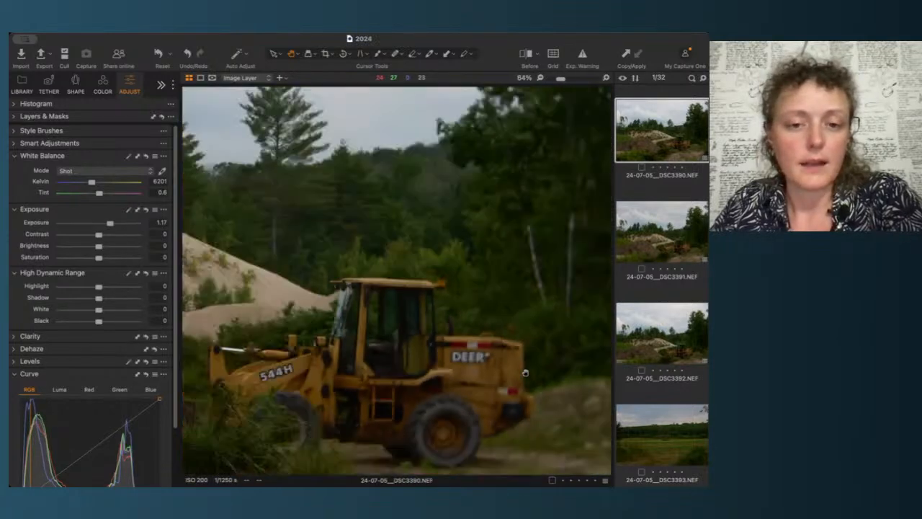
drag(344, 392, 505, 320)
scroll(505, 320, up, 4)
scroll(505, 320, down, 5)
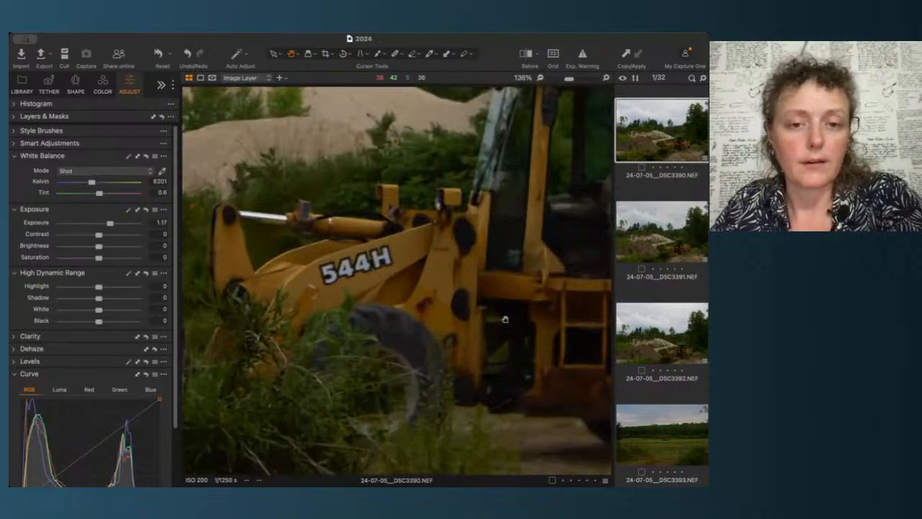
scroll(505, 320, down, 2)
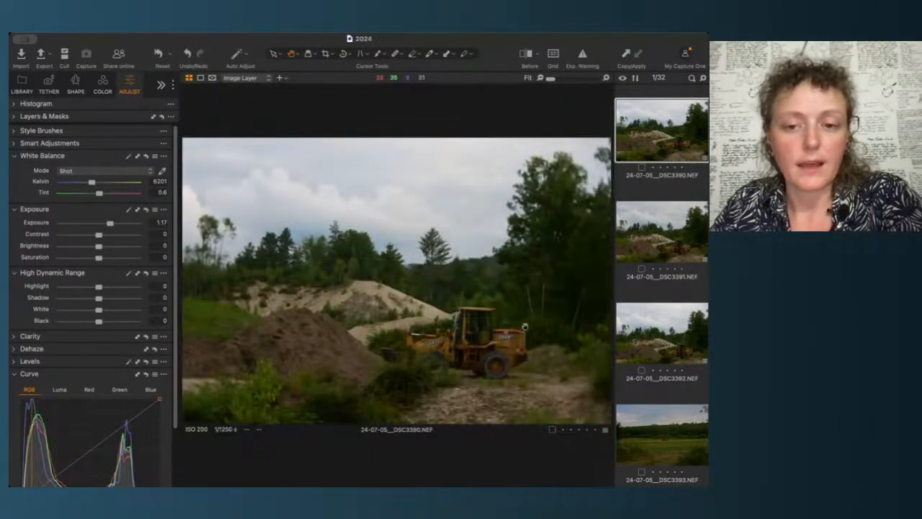
scroll(585, 278, up, 6)
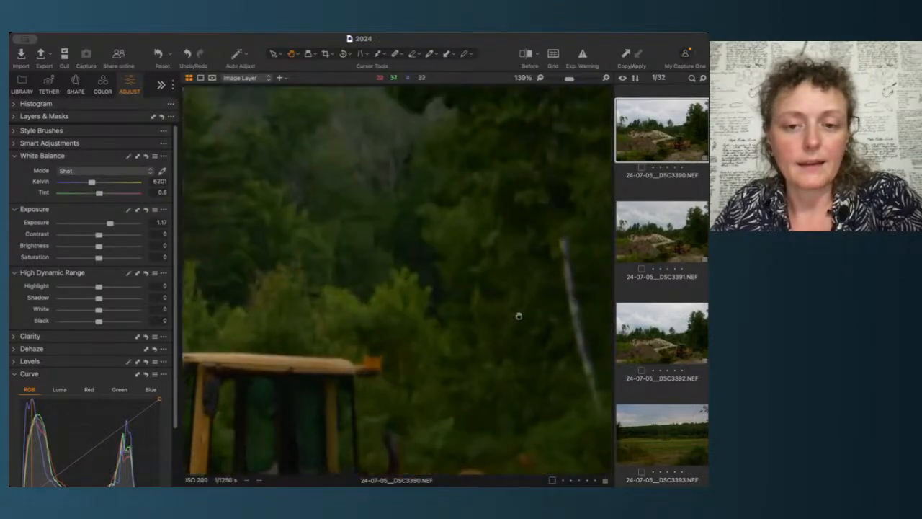
drag(335, 386, 484, 284)
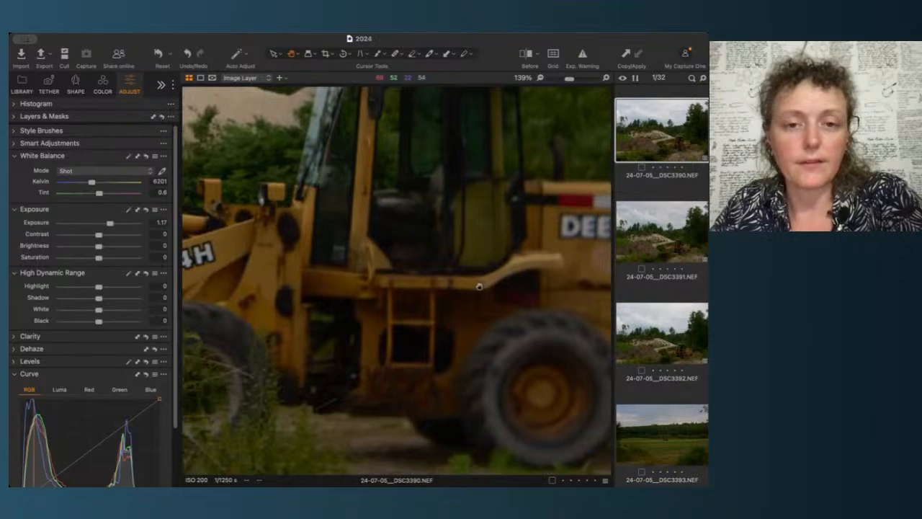
drag(346, 347, 301, 359)
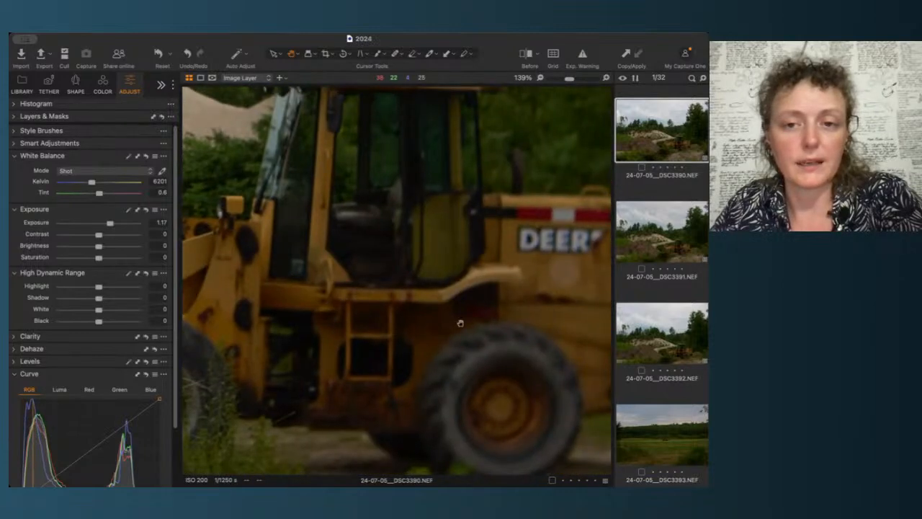
scroll(461, 323, down, 6)
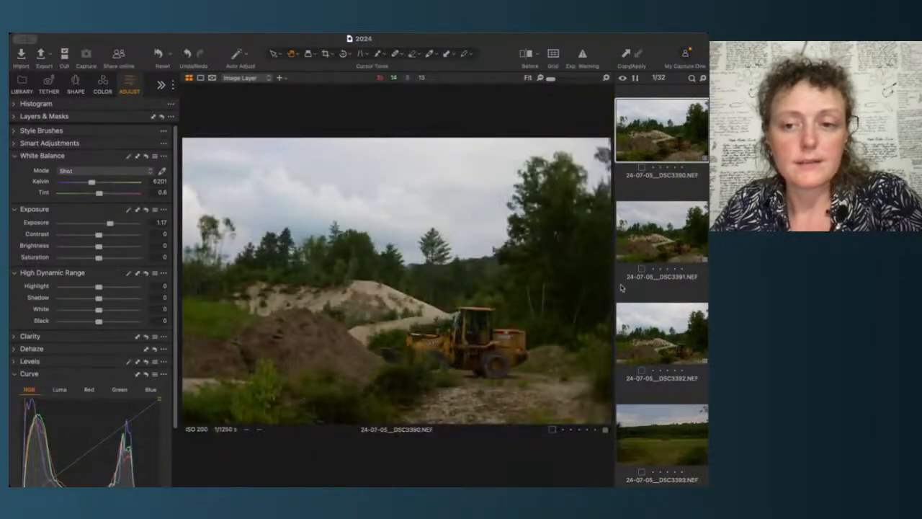
Step: Zoom into the second and third loader images to inspect the loader's details
click(694, 236)
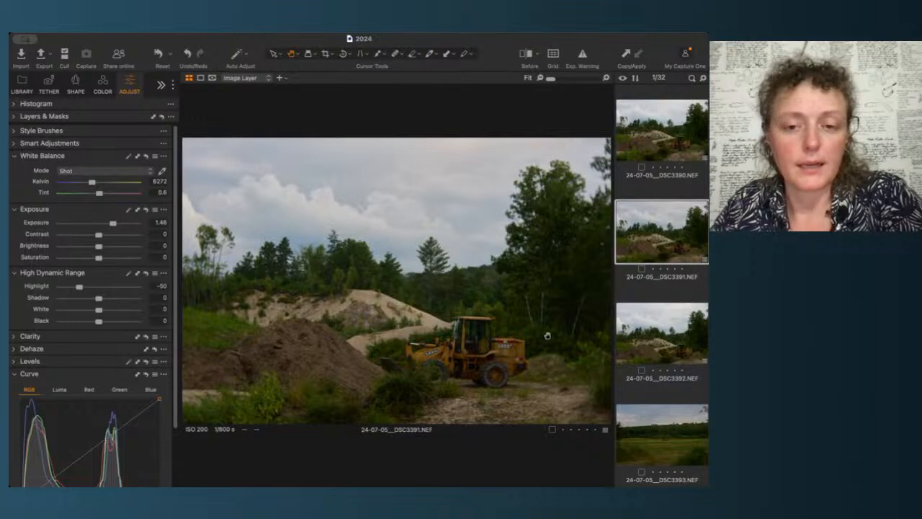
scroll(489, 377, up, 5)
drag(520, 405, 612, 352)
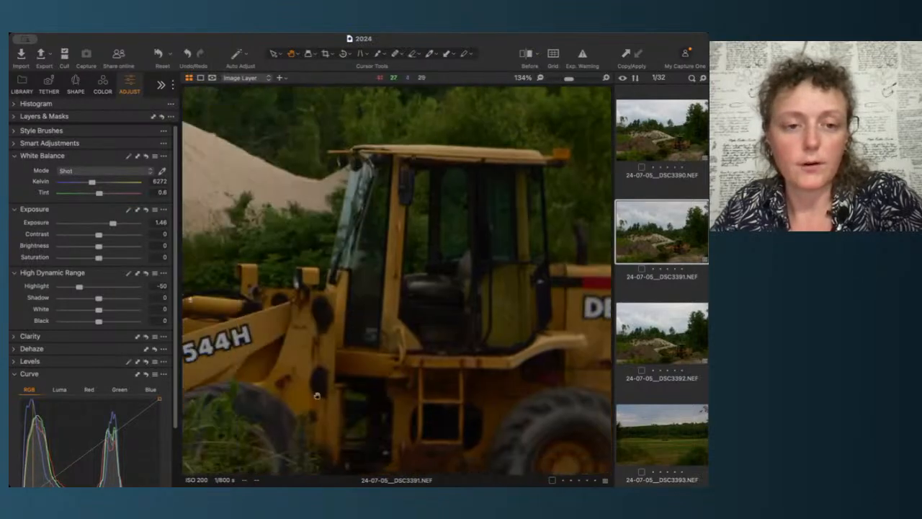
drag(270, 402, 462, 392)
scroll(488, 342, down, 5)
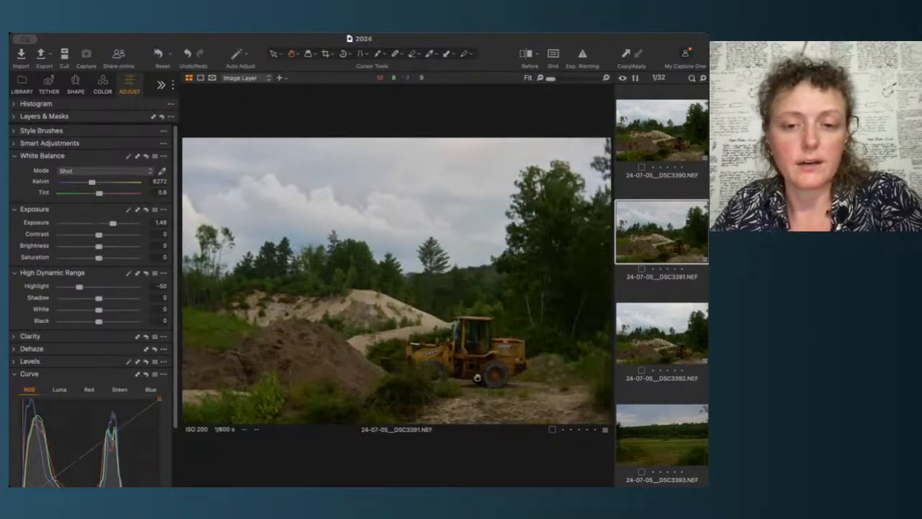
key(Down)
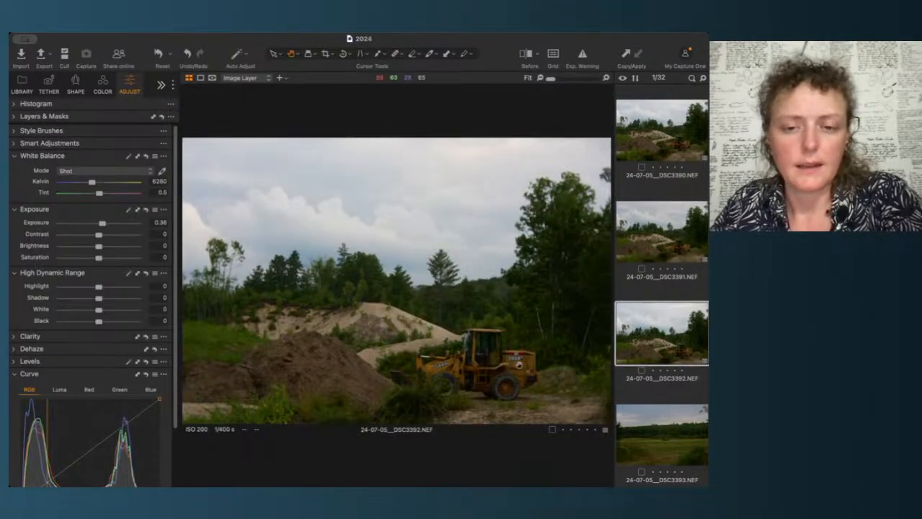
scroll(519, 365, up, 5)
drag(455, 397, 546, 299)
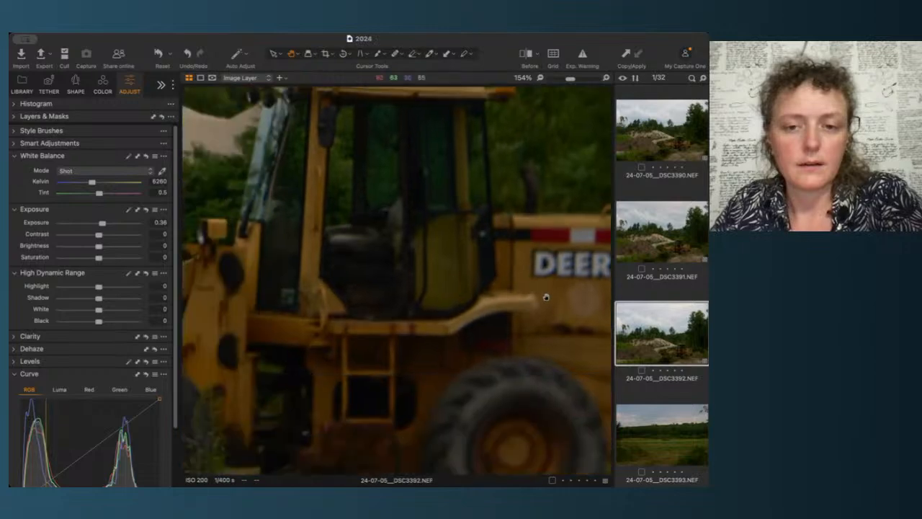
drag(353, 336, 299, 344)
scroll(299, 344, down, 5)
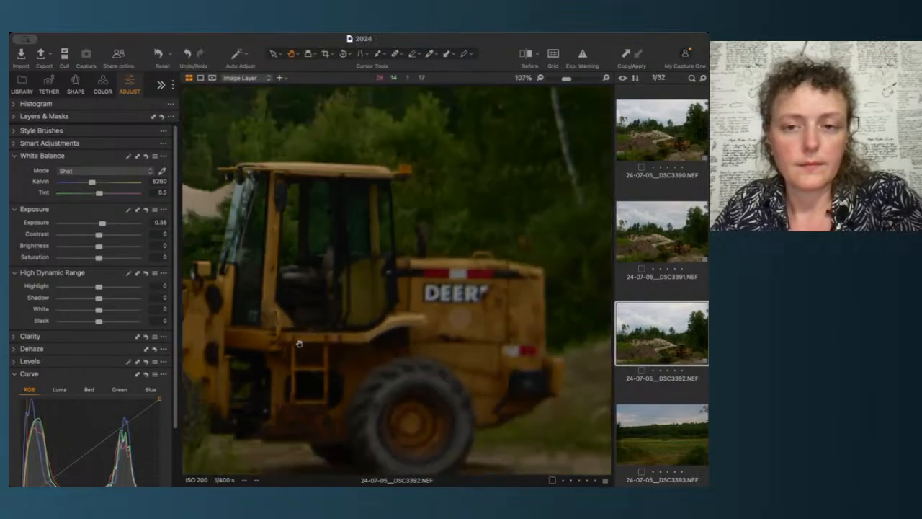
Step: Give the second loader image a five-star rating
click(663, 222)
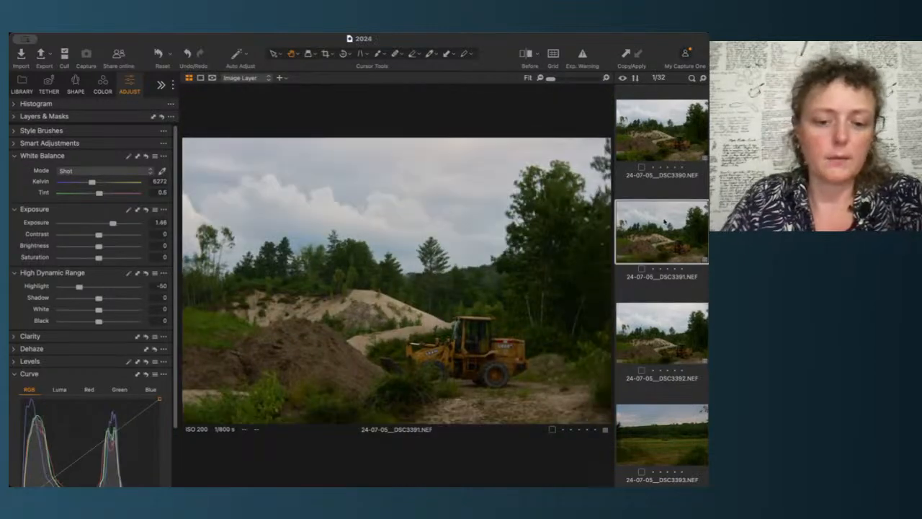
key(5)
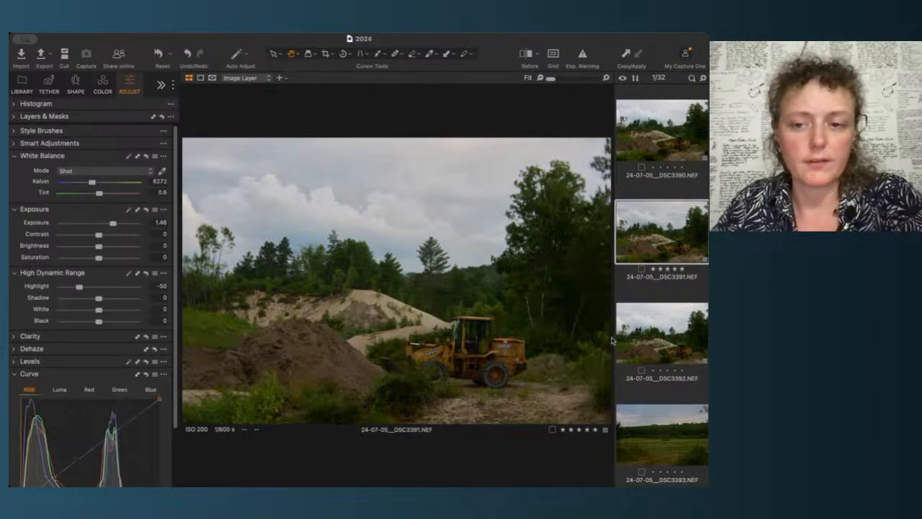
Step: Step through the following field images, switching between the fourth and fifth images to compare them
click(685, 361)
key(Down)
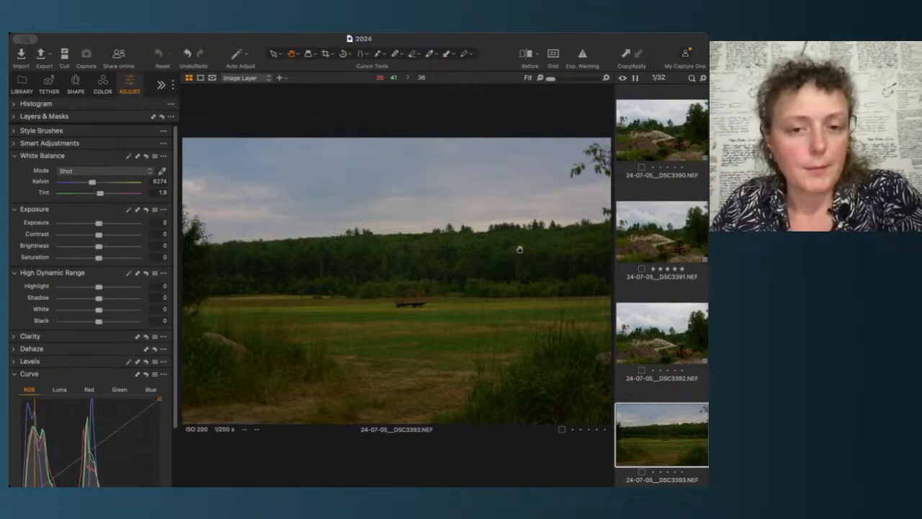
key(Down)
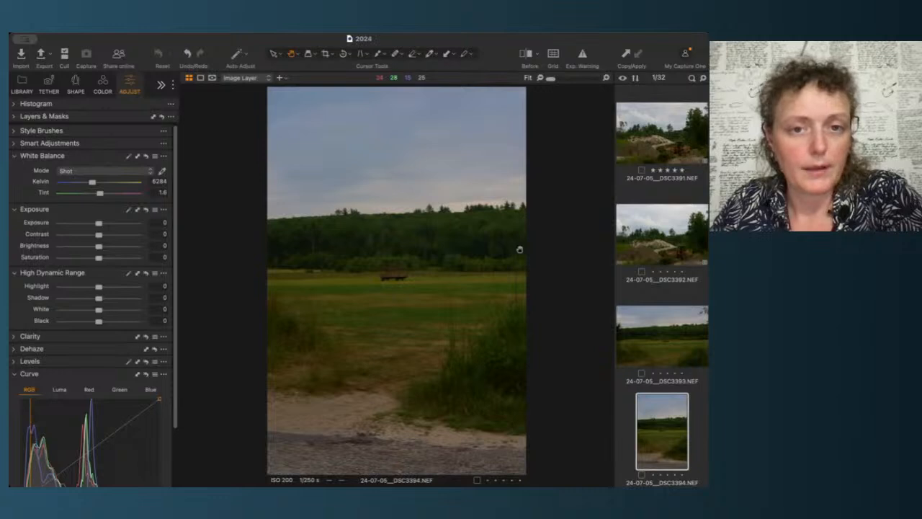
key(Right)
key(Left)
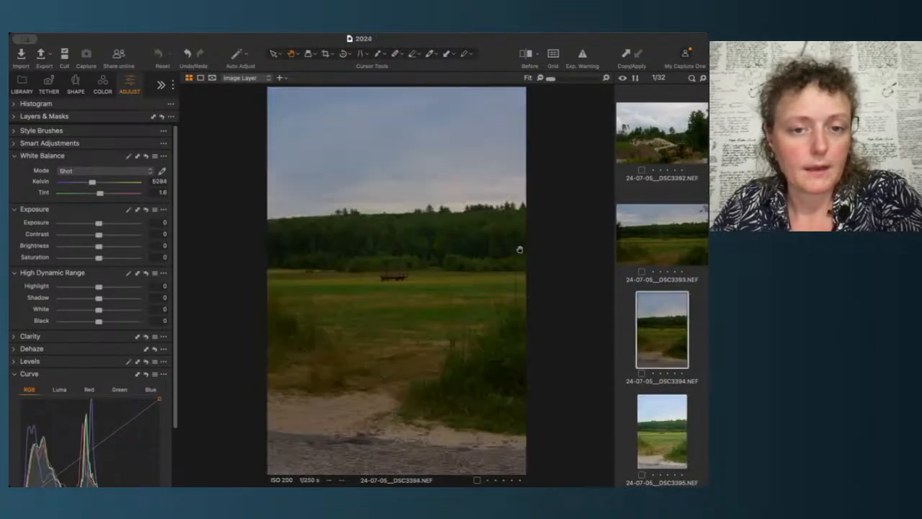
key(Left)
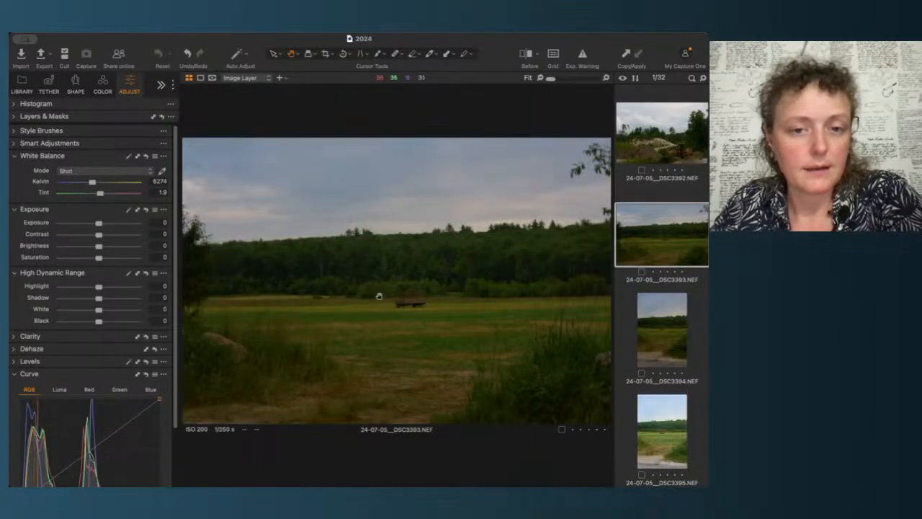
click(655, 351)
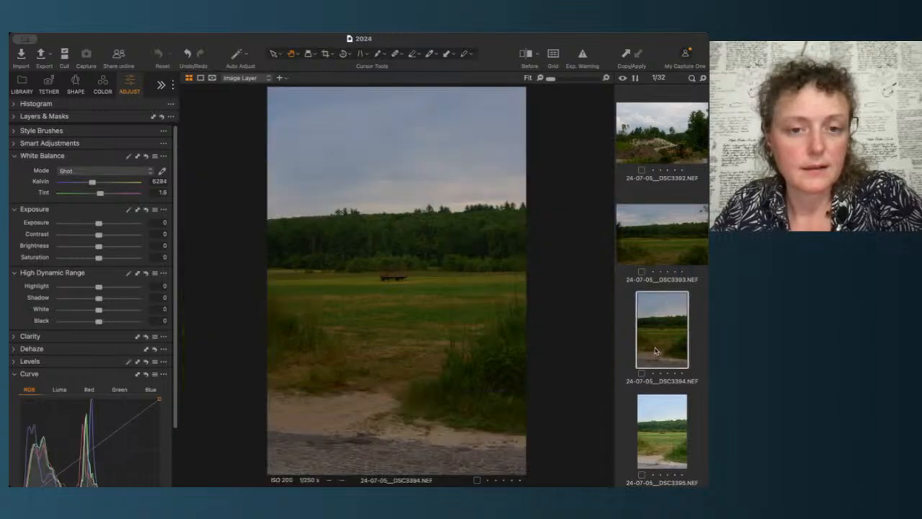
key(Left)
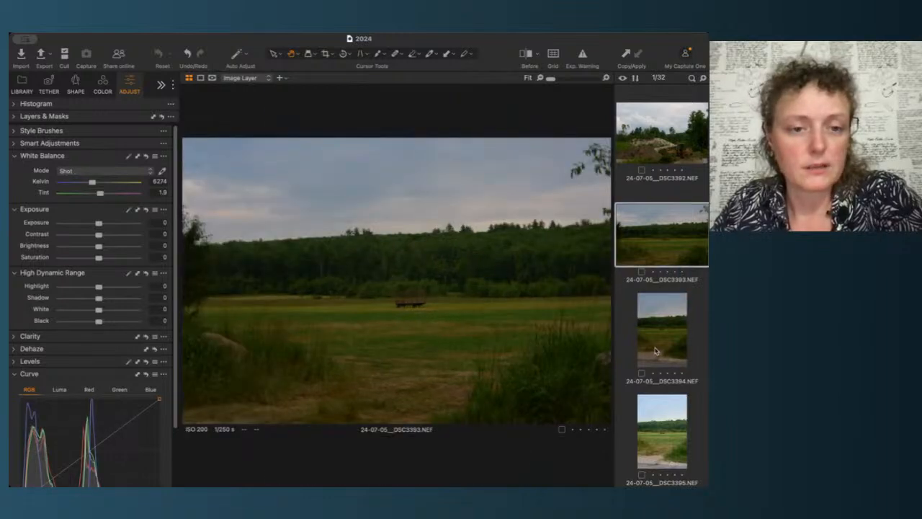
click(656, 351)
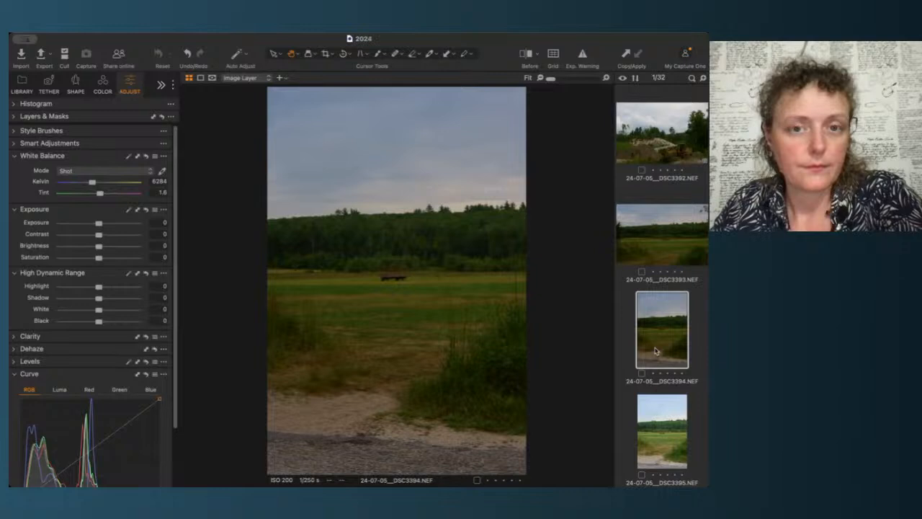
Step: Flip back and forth between the DSC3394 and DSC3395 field images, ending on the DSC3393 image
key(Right)
click(655, 351)
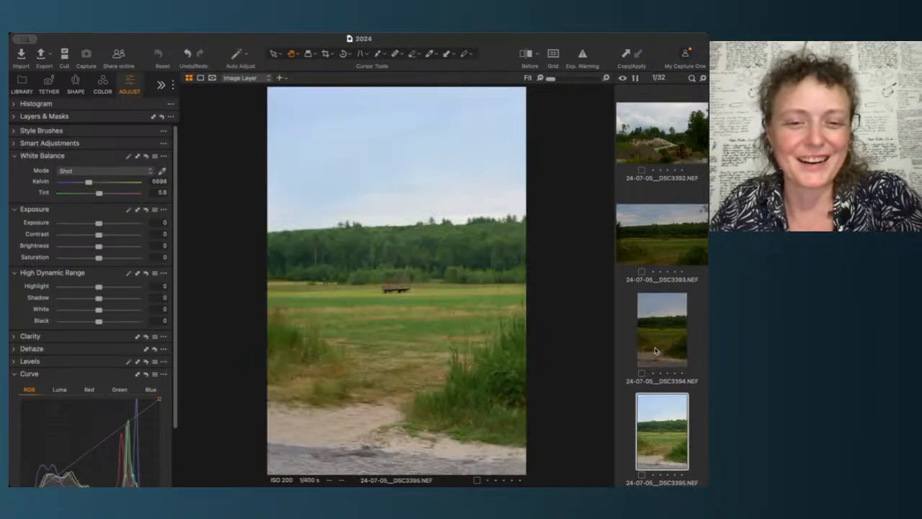
key(Left)
key(Right)
key(Right)
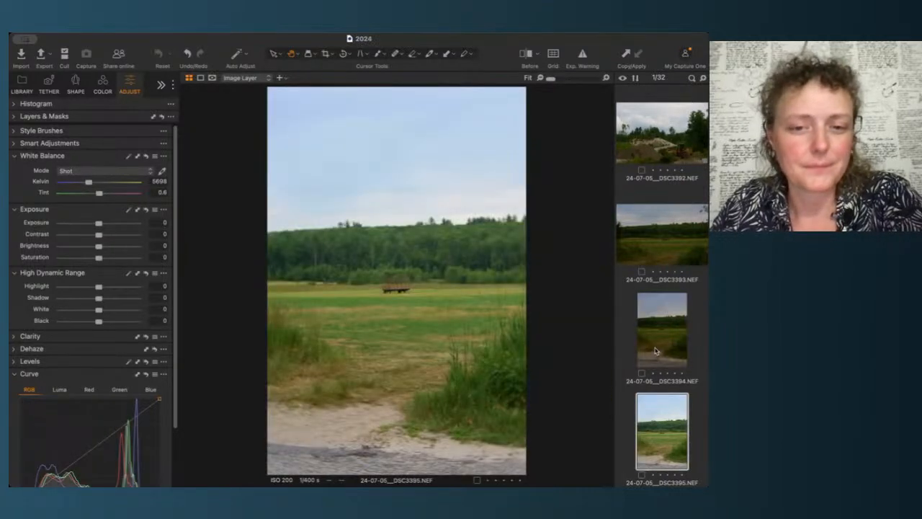
key(Left)
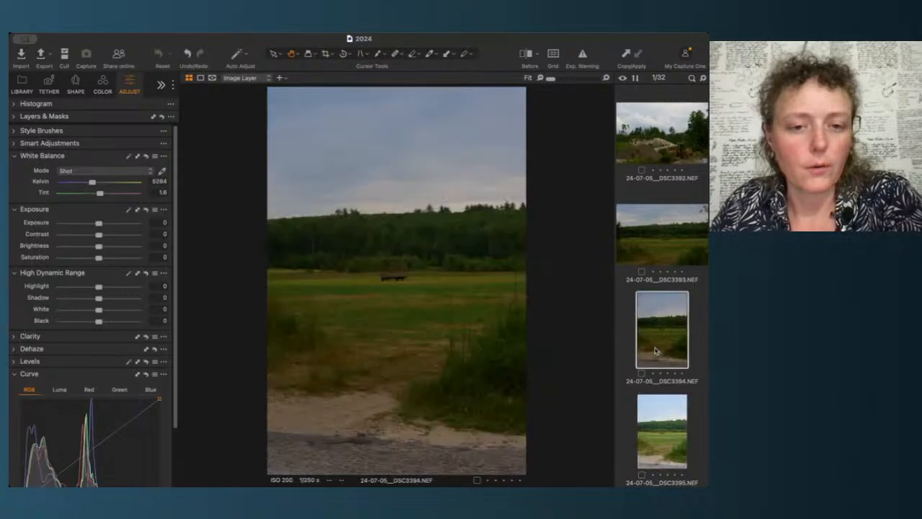
key(Left)
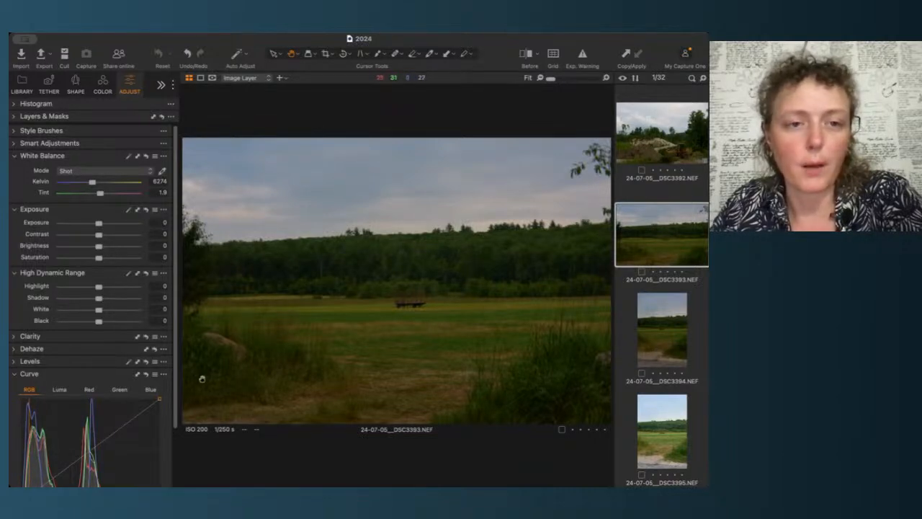
Step: Raise the exposure of the DSC3393 image to 0.73 and of the DSC3394 image to 1.01
drag(98, 223, 106, 223)
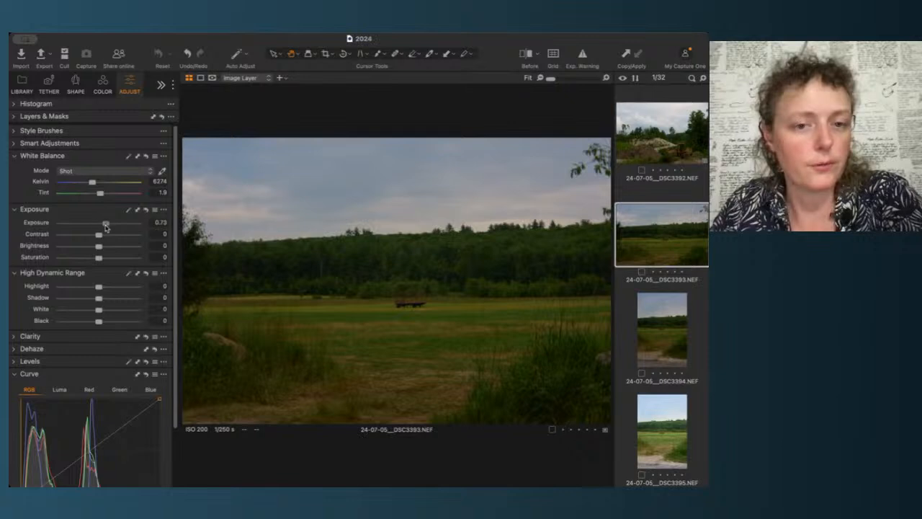
click(660, 347)
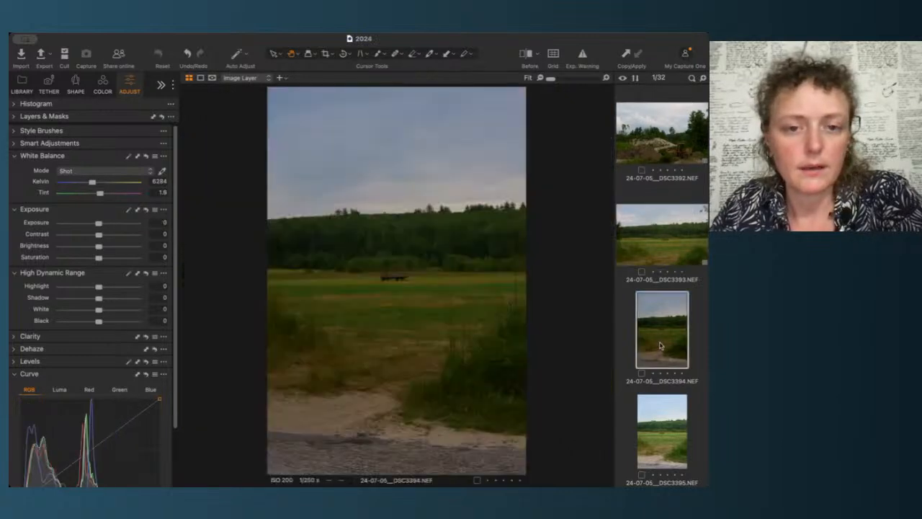
click(107, 223)
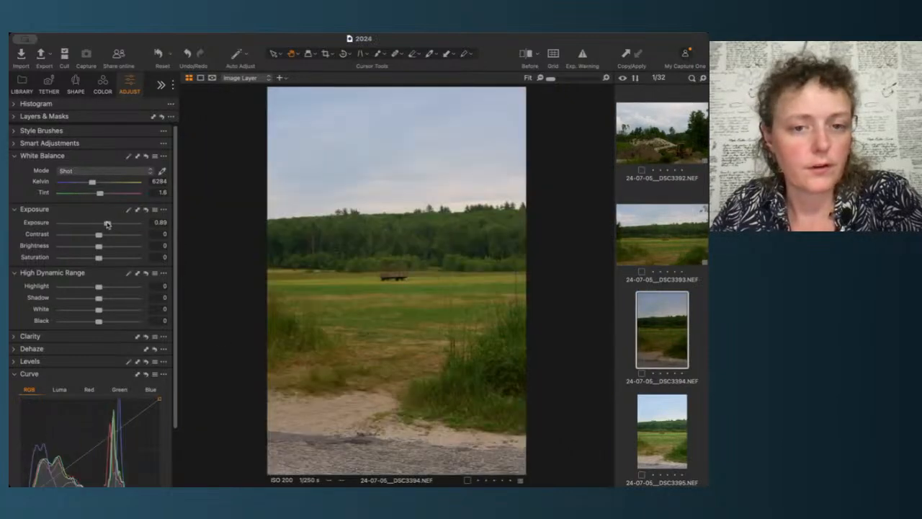
drag(107, 224, 108, 225)
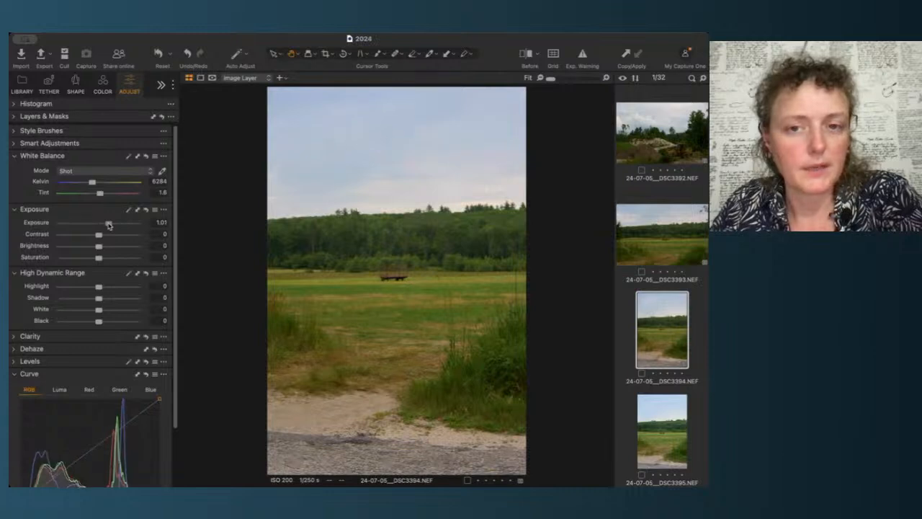
Step: Zoom into the DSC3395 image to check the wagon, then set its exposure to -0.05
click(666, 422)
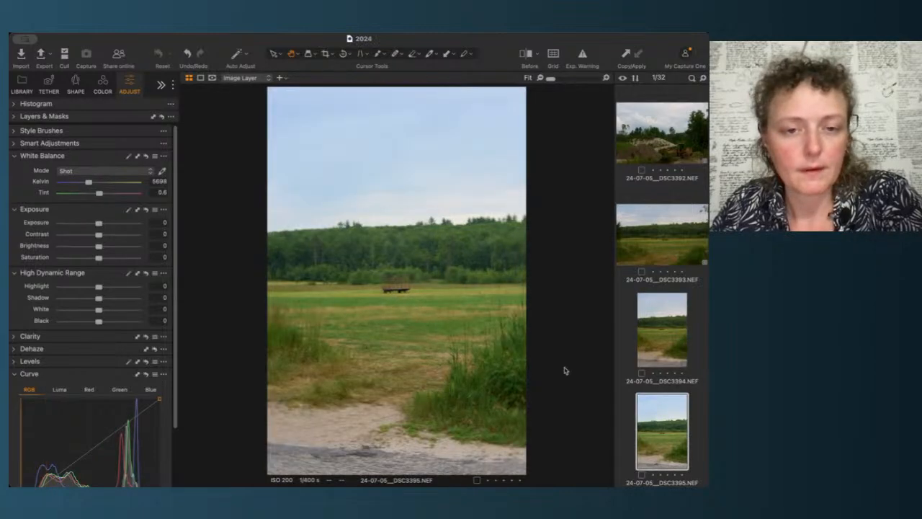
scroll(491, 314, up, 3)
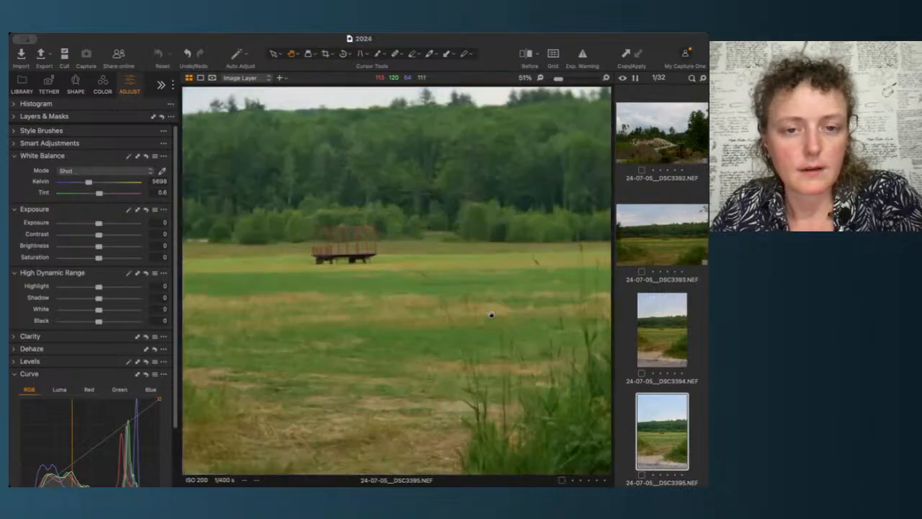
scroll(491, 314, down, 3)
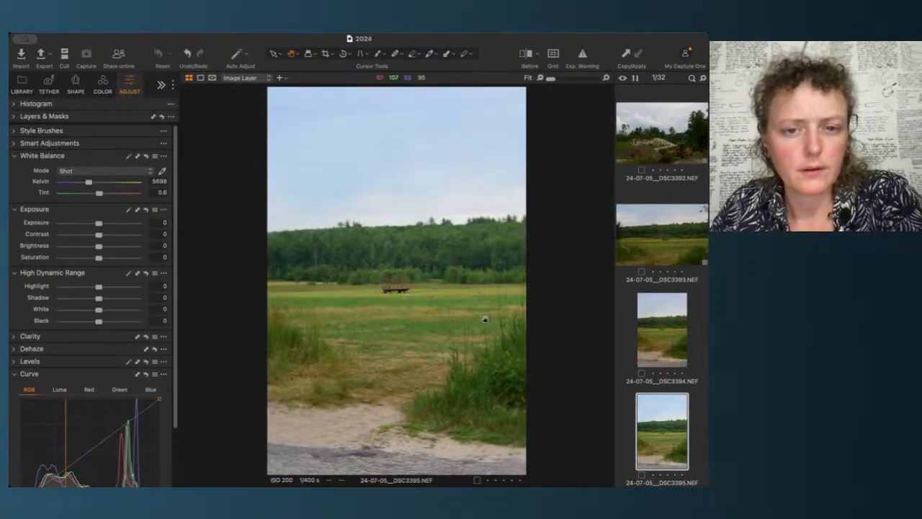
drag(99, 222, 97, 226)
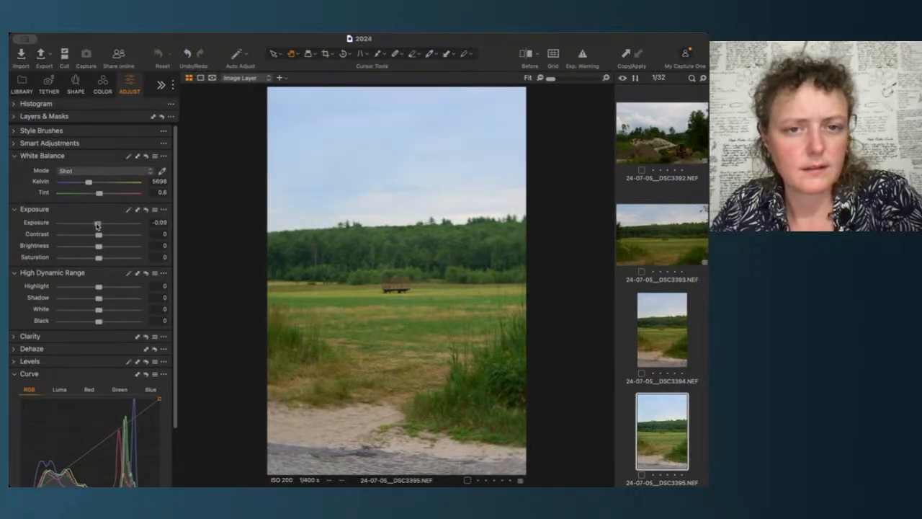
Step: Step on to the farmhouse images and switch between DSC3397 and DSC3398 to compare them
click(673, 343)
key(Left)
key(Right)
key(Right)
key(Right)
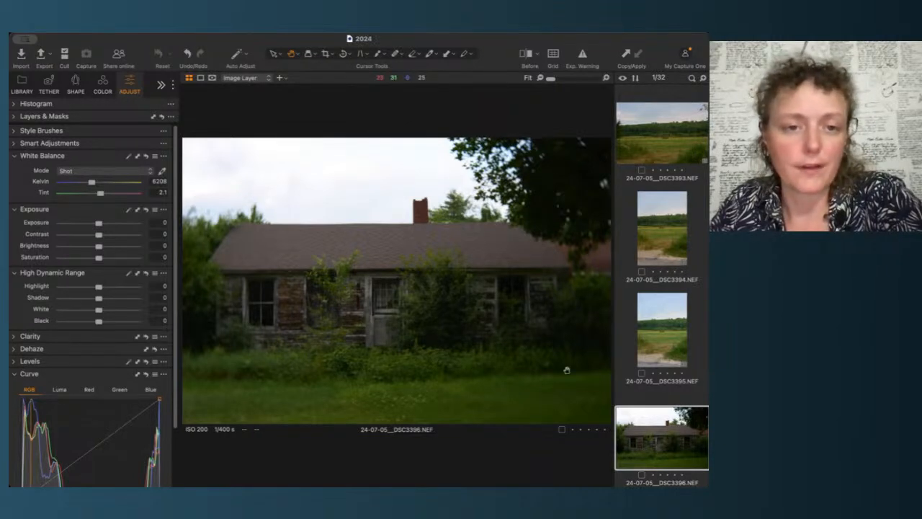
key(Right)
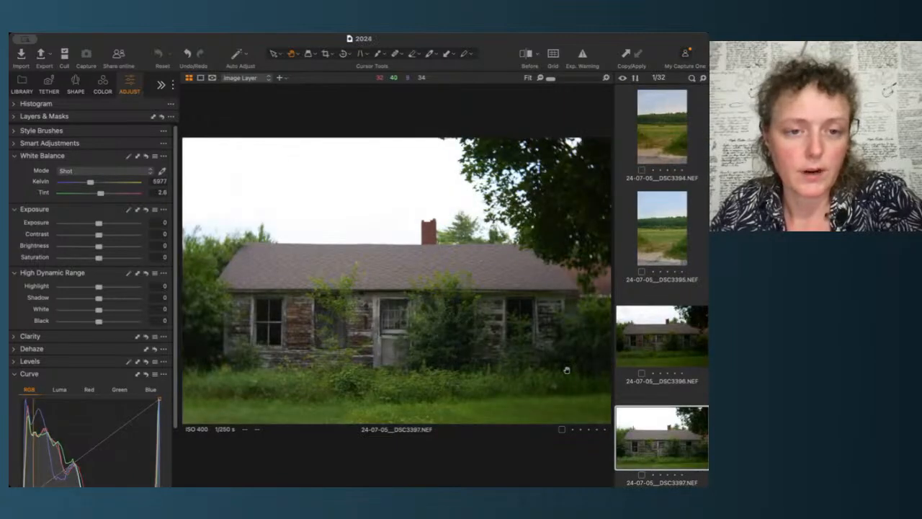
key(Right)
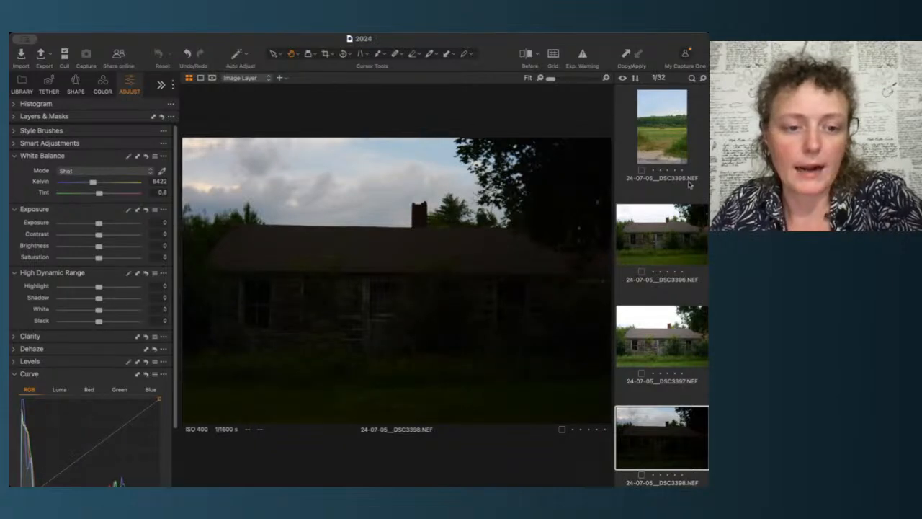
key(Left)
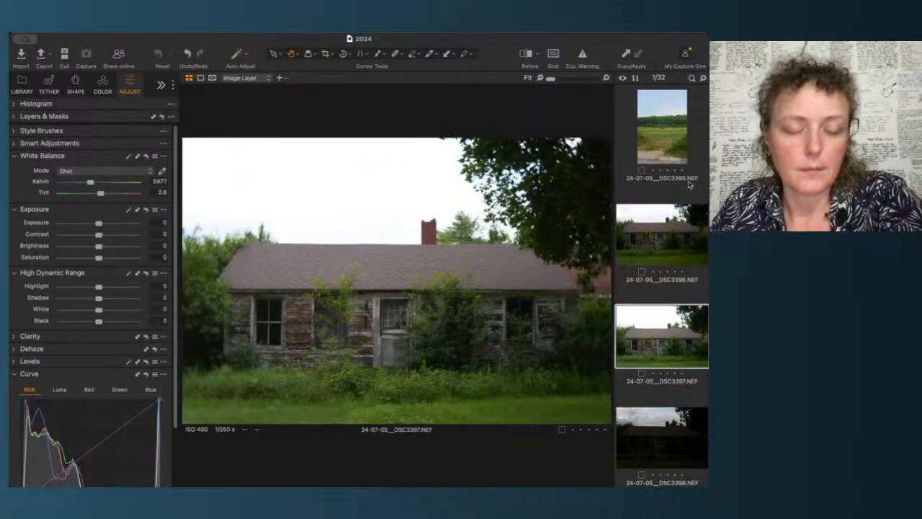
key(Right)
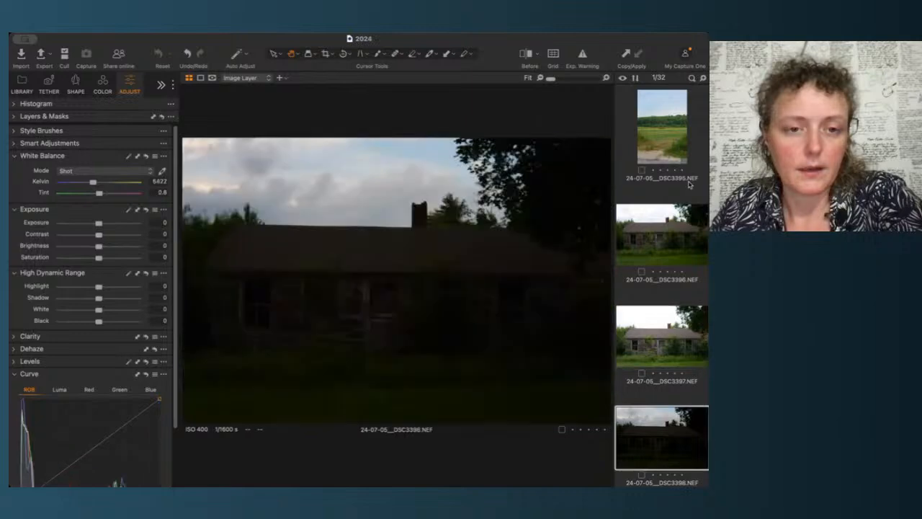
key(Left)
key(Left)
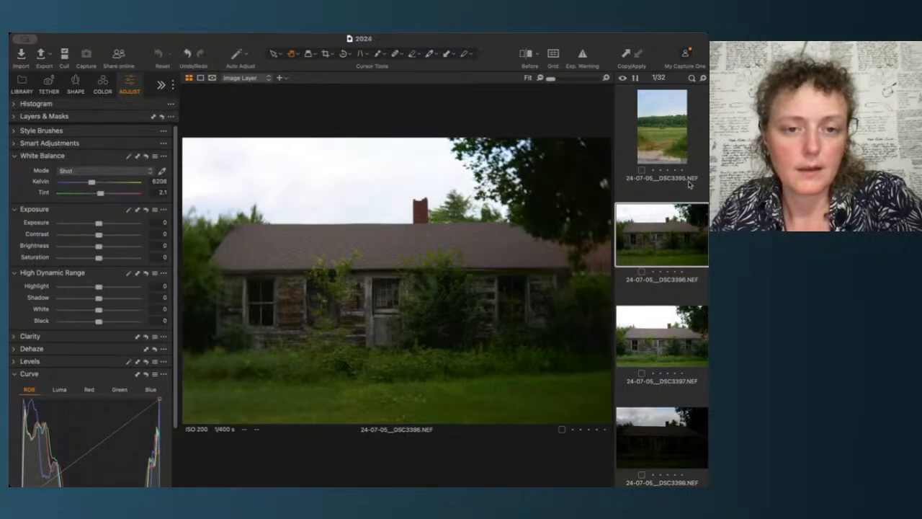
key(Right)
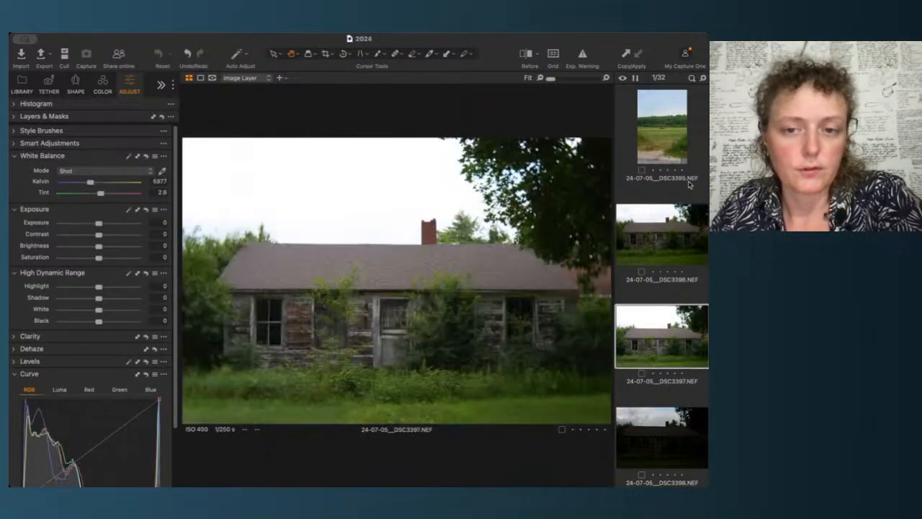
key(Right)
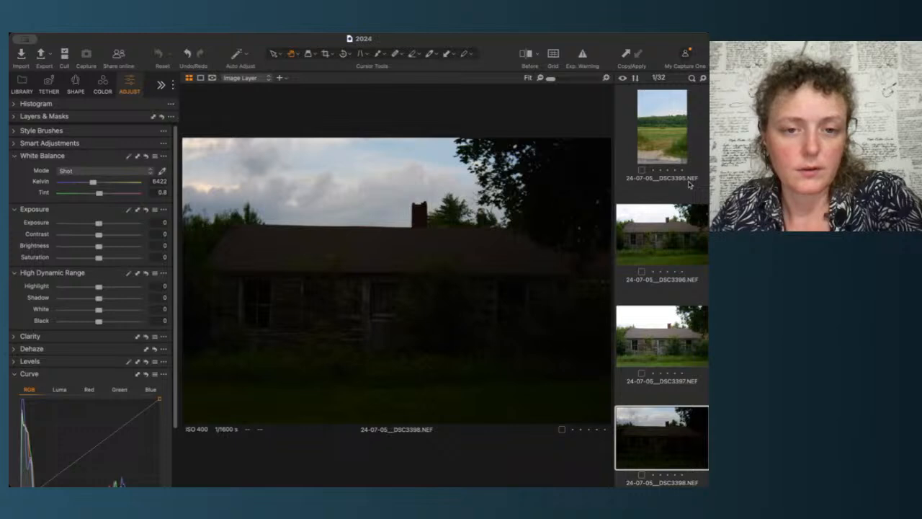
key(Left)
key(Right)
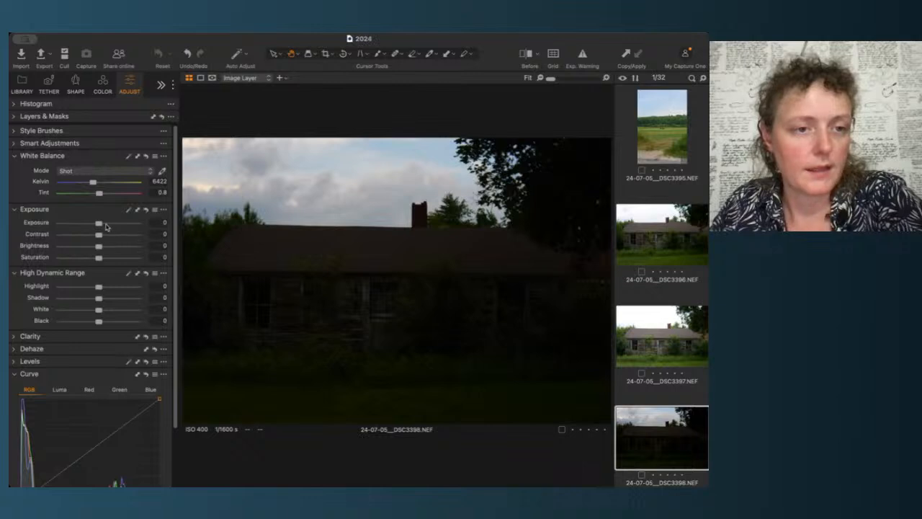
Step: Set the DSC3398 image's exposure to 0.01 and open the Levels adjustment
drag(100, 223, 98, 228)
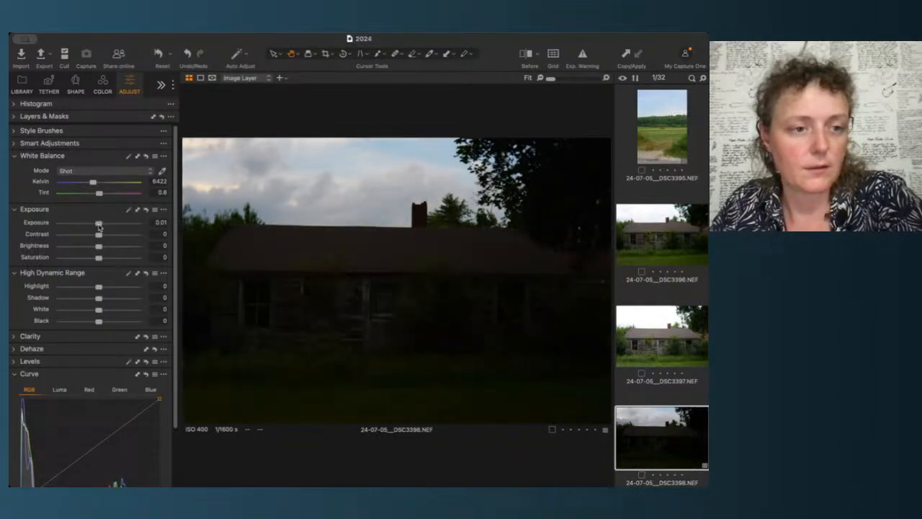
click(27, 363)
scroll(65, 365, down, 4)
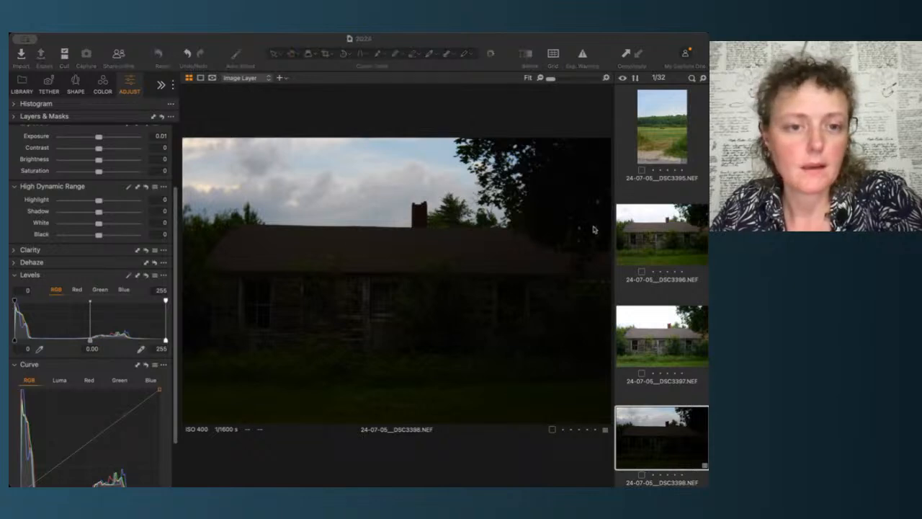
click(11, 358)
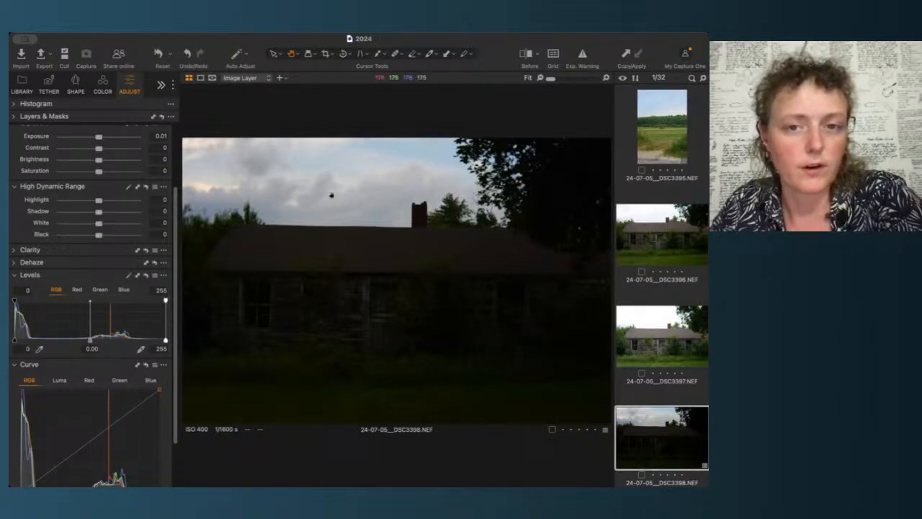
Step: Lower the highlights of the DSC3397 image to -64
click(669, 328)
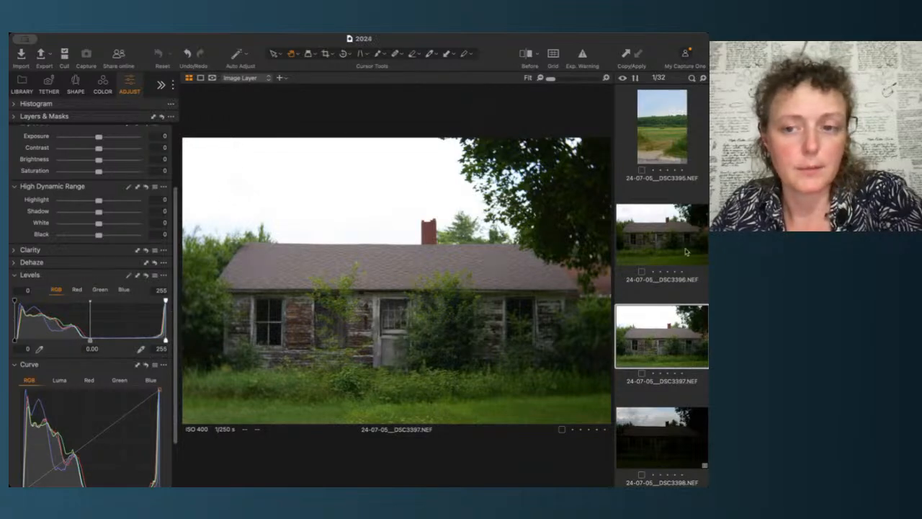
drag(99, 199, 74, 201)
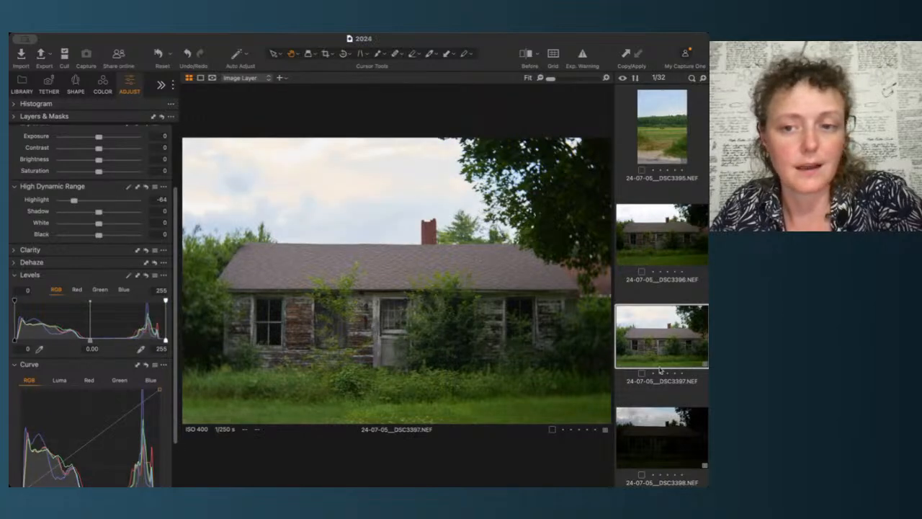
Step: Lift the DSC3398 image's shadows to 48 and give it a five-star rating
click(661, 425)
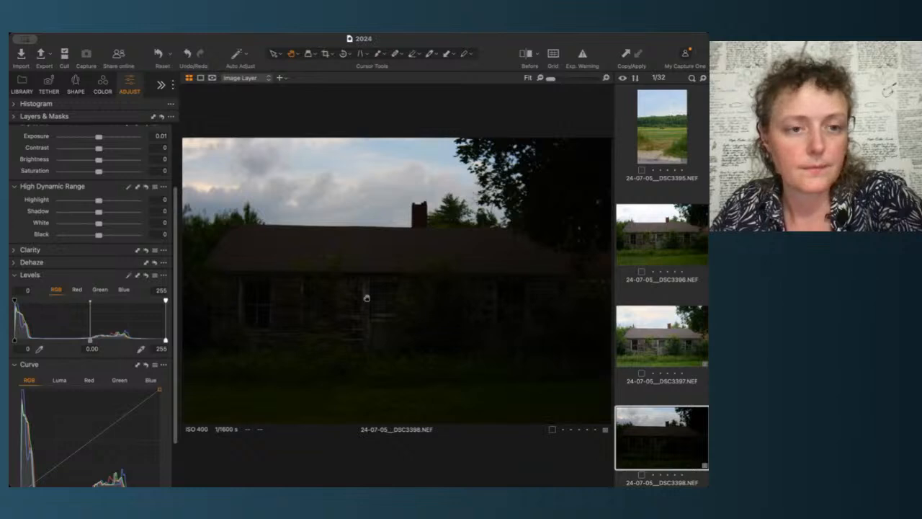
scroll(107, 180, up, 3)
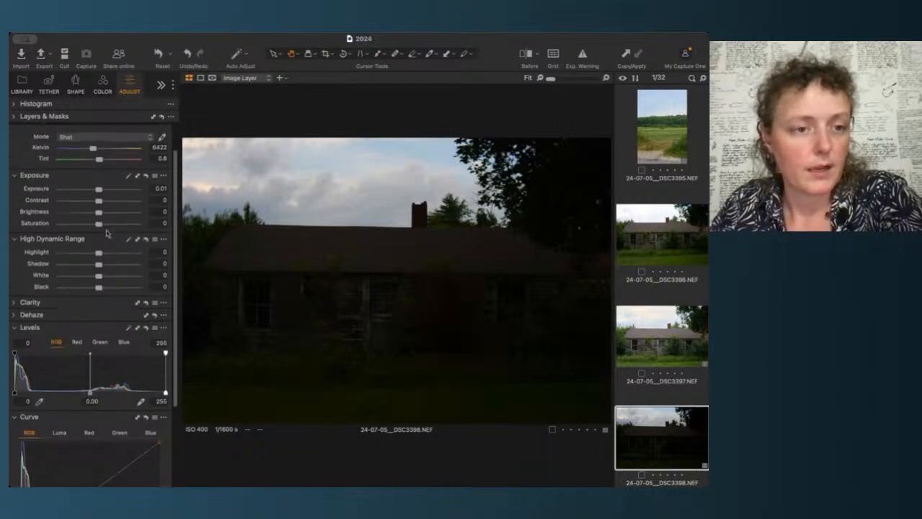
click(115, 266)
drag(115, 267, 146, 270)
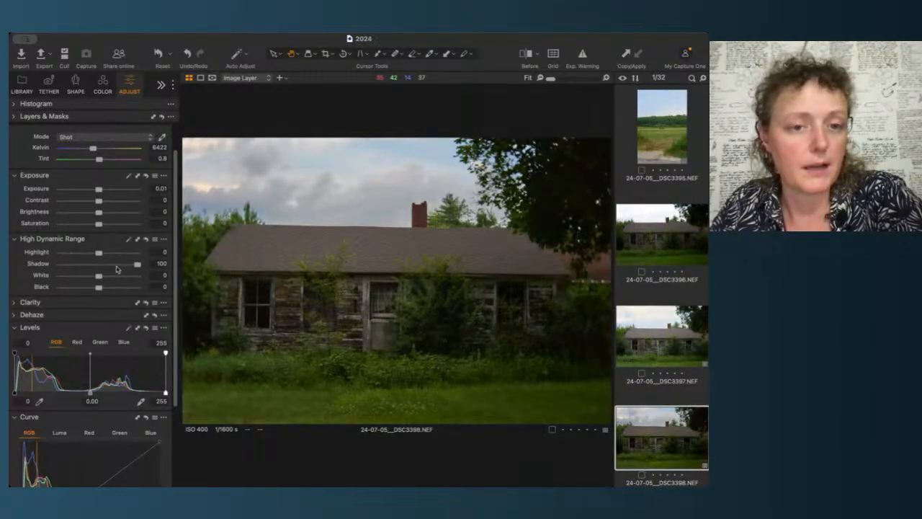
click(116, 264)
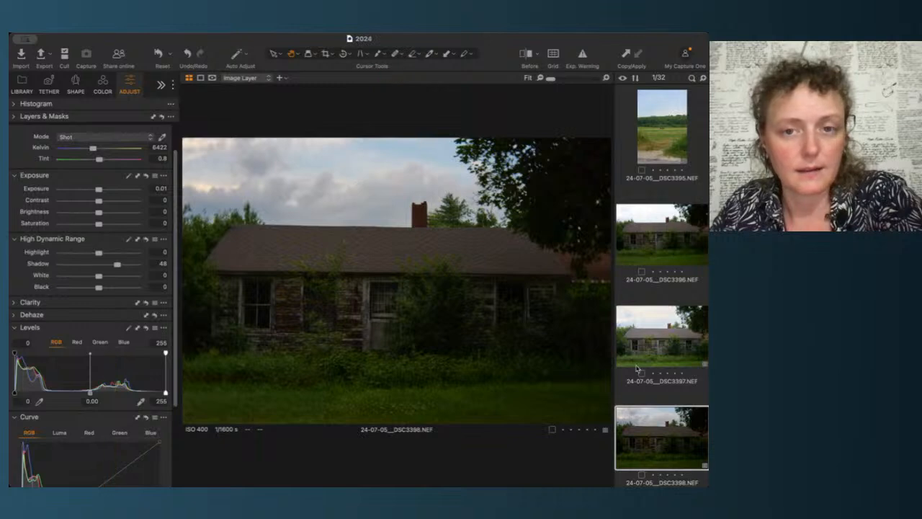
scroll(688, 439, down, 1)
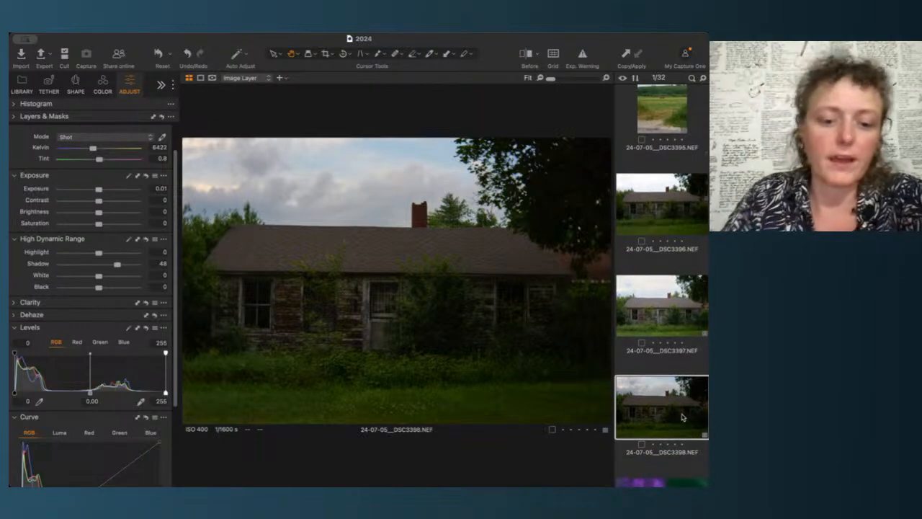
key(5)
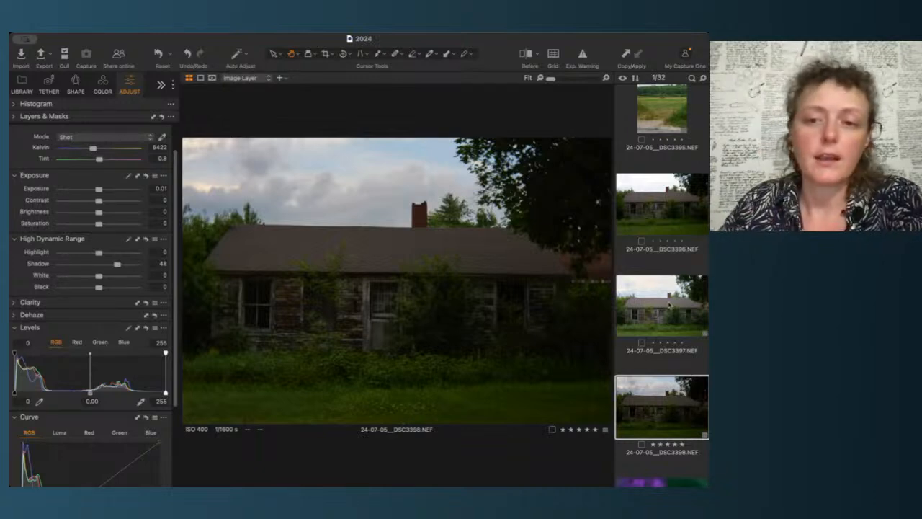
Step: Try the DSC3397 image's highlights at -100, then reset the highlight slider to its default
click(671, 306)
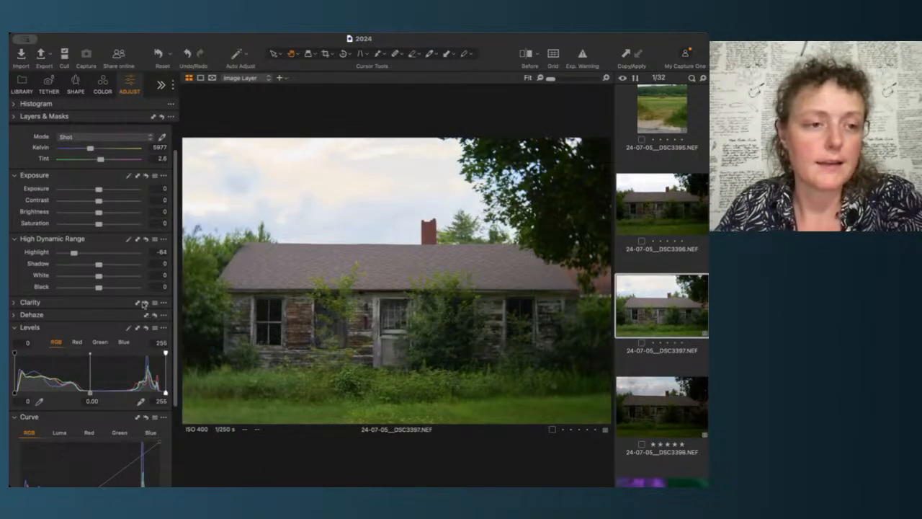
drag(73, 253, 41, 256)
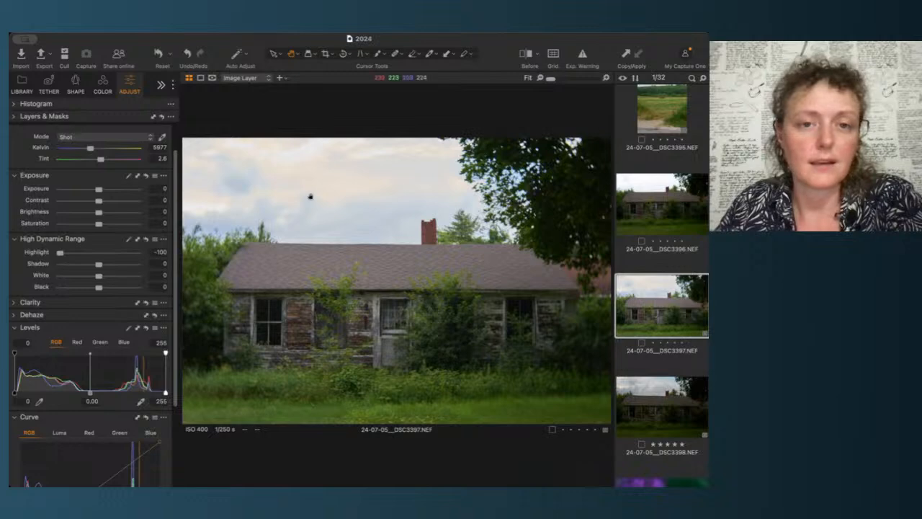
double_click(99, 254)
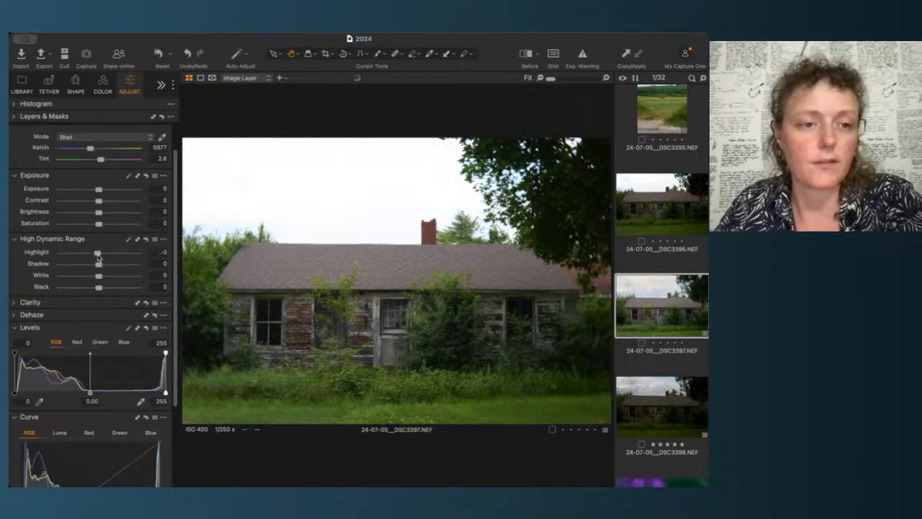
Step: Open the DSC3400 flower image and zoom in and pan around it to check its focus
click(658, 428)
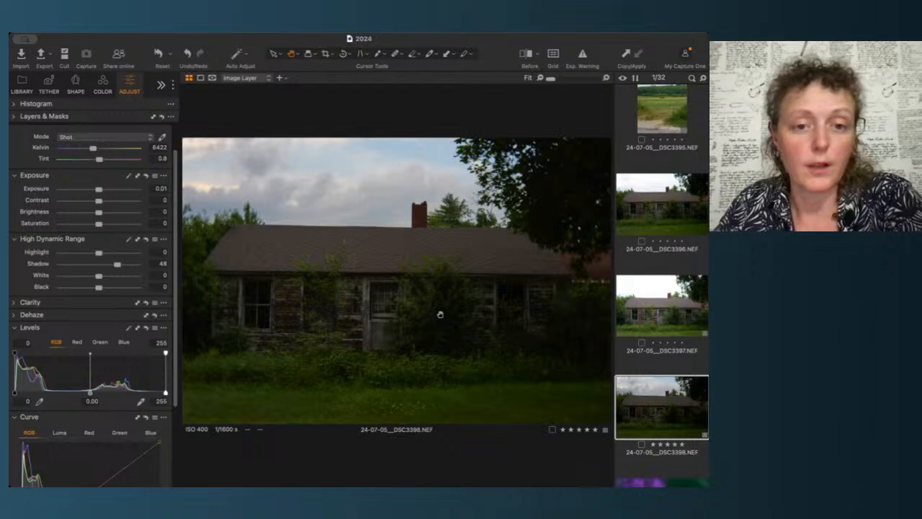
scroll(699, 449, down, 3)
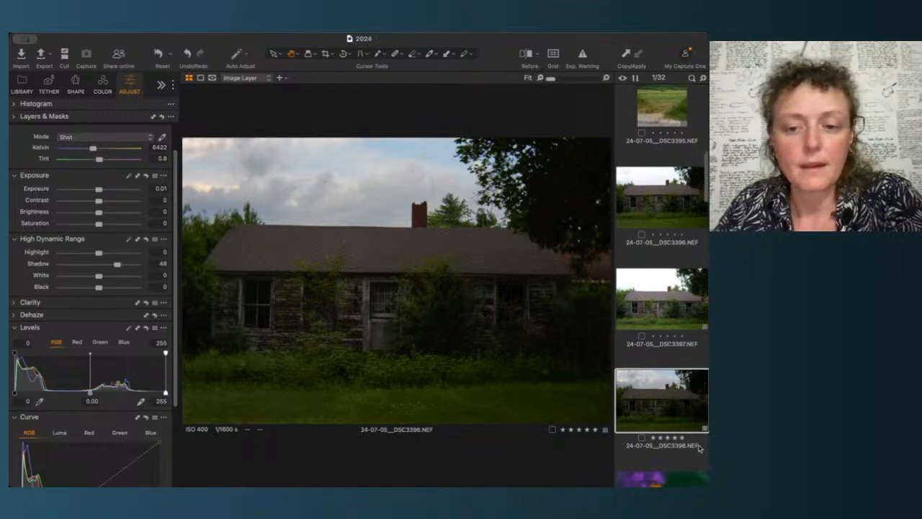
scroll(699, 448, down, 5)
click(670, 269)
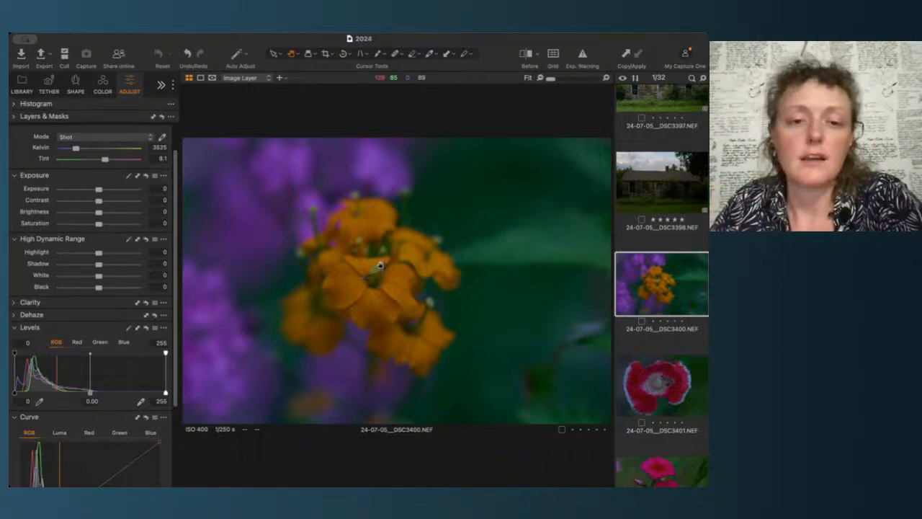
scroll(380, 277, up, 5)
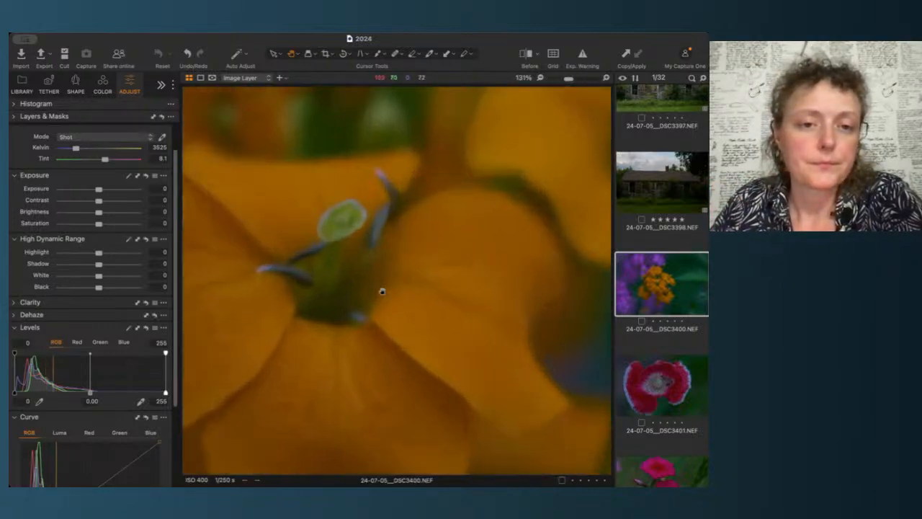
drag(381, 296, 480, 295)
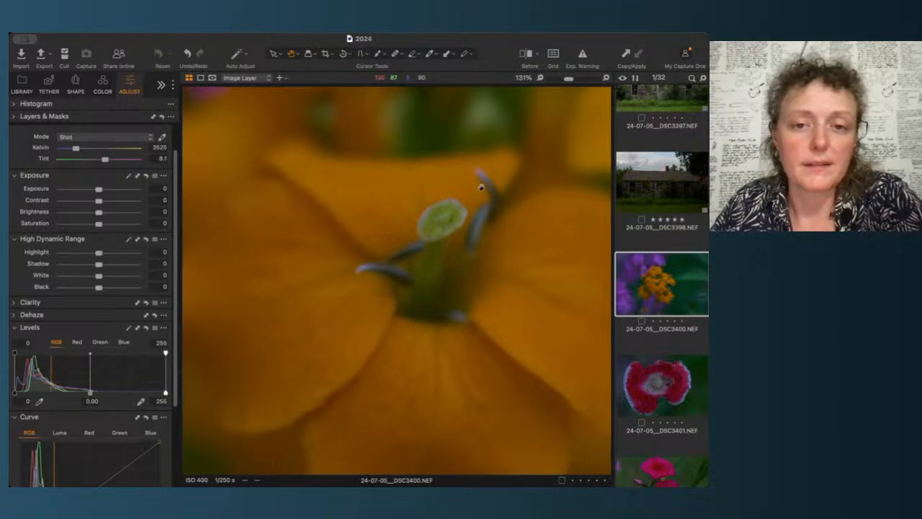
mouse_move(482, 180)
mouse_down()
mouse_move(473, 319)
mouse_move(473, 191)
mouse_up()
scroll(473, 192, down, 5)
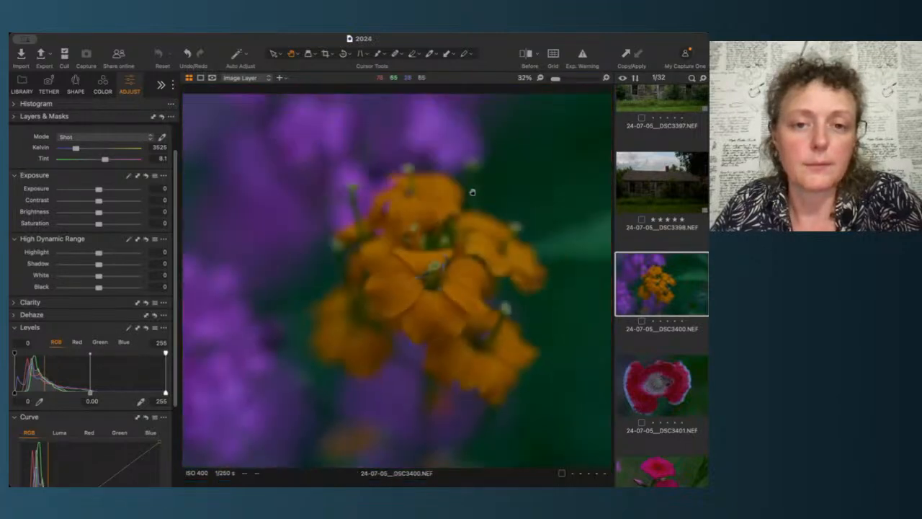
scroll(473, 192, down, 2)
scroll(377, 283, up, 3)
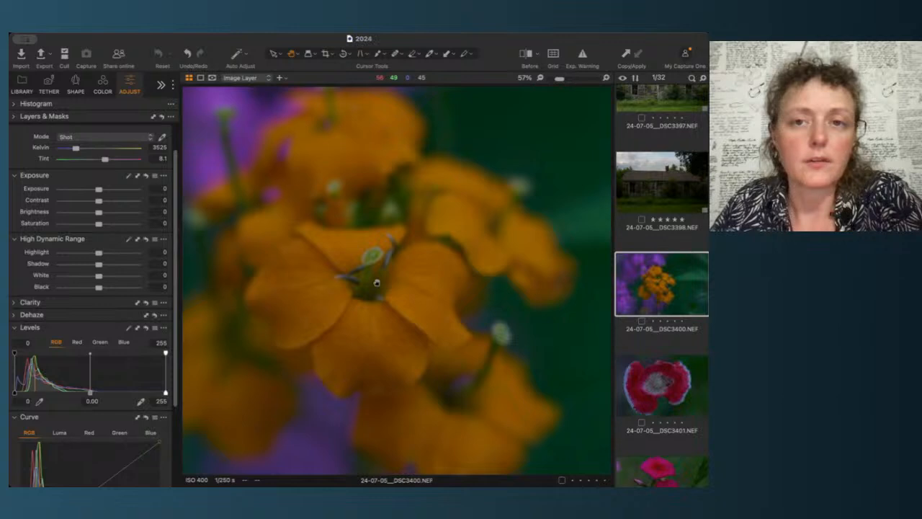
scroll(376, 282, up, 3)
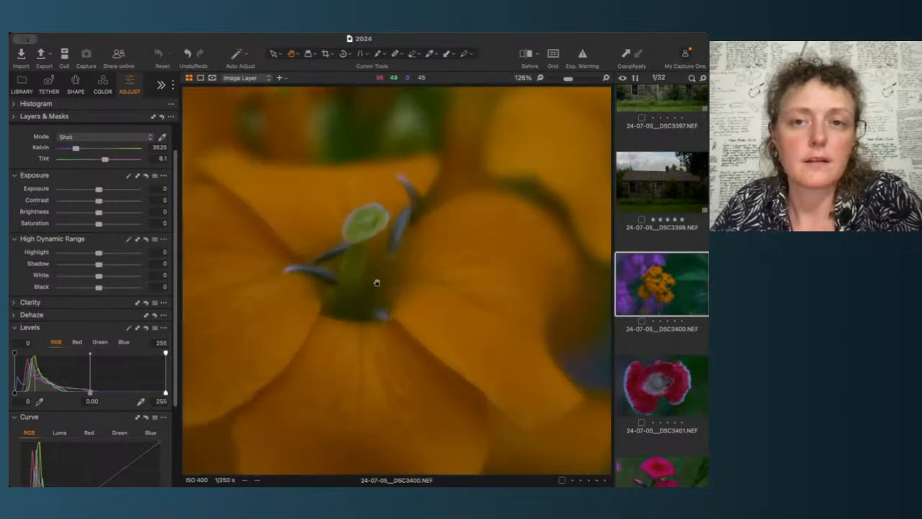
drag(570, 78, 566, 79)
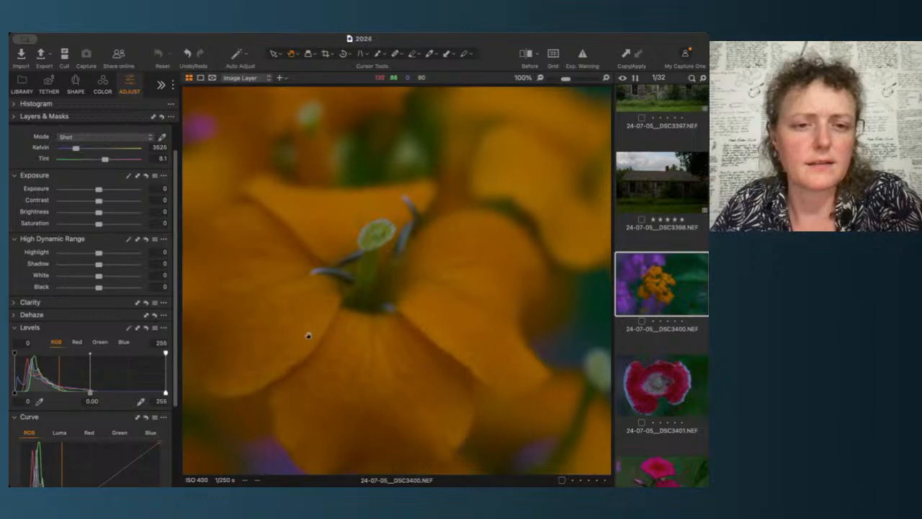
drag(309, 333, 447, 339)
drag(508, 200, 321, 411)
drag(450, 385, 440, 171)
drag(332, 300, 377, 295)
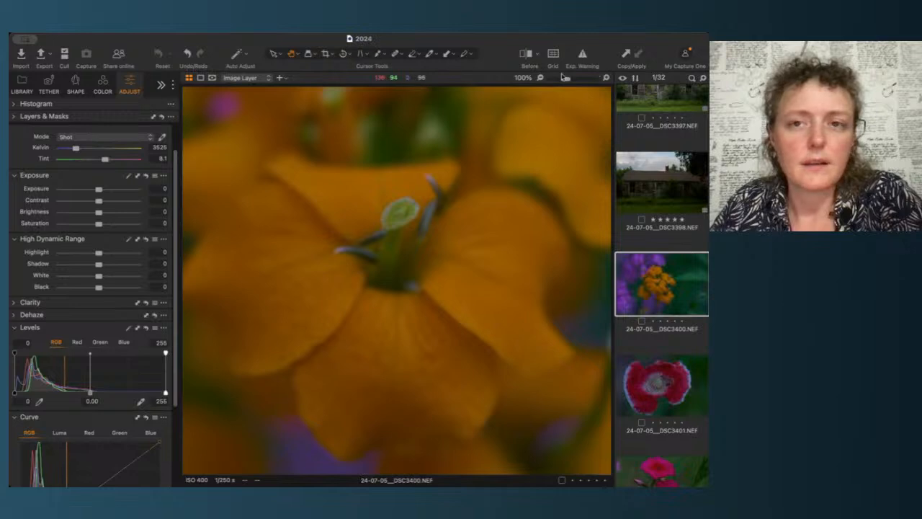
drag(566, 81, 550, 80)
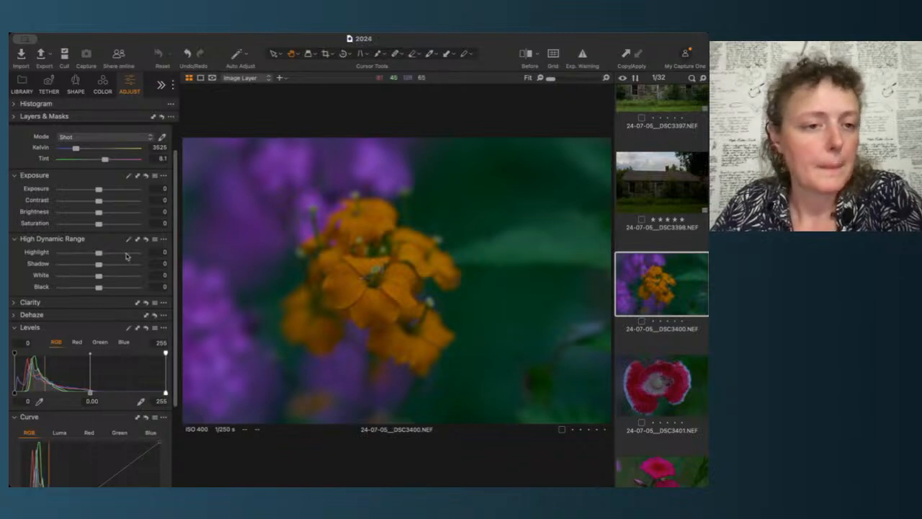
mouse_move(99, 253)
mouse_down()
mouse_move(106, 256)
mouse_move(98, 256)
mouse_up()
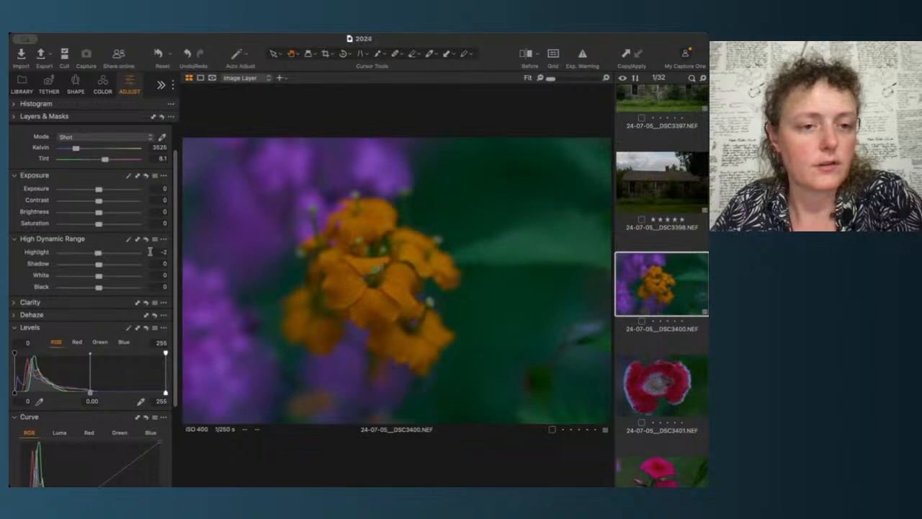
click(151, 252)
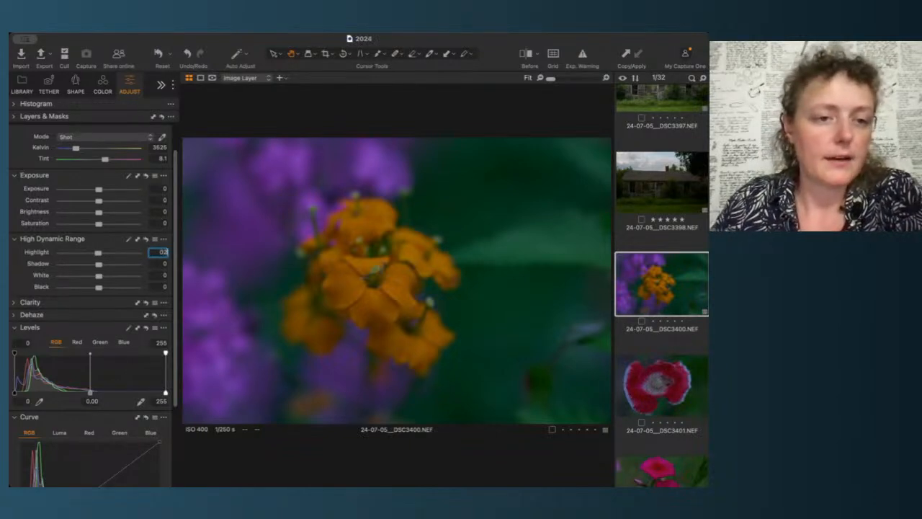
text(0)
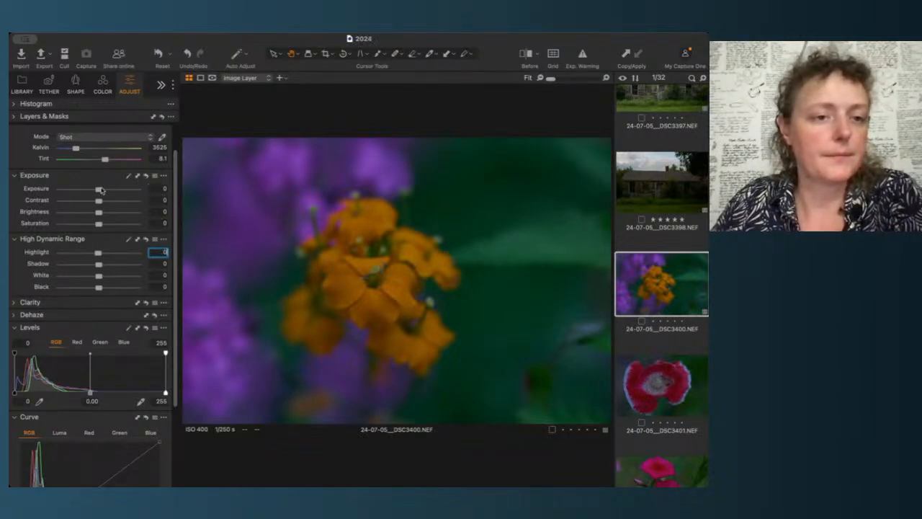
Step: Raise the DSC3400 image's exposure to 0.49 and give it a five-star rating
drag(101, 189, 105, 191)
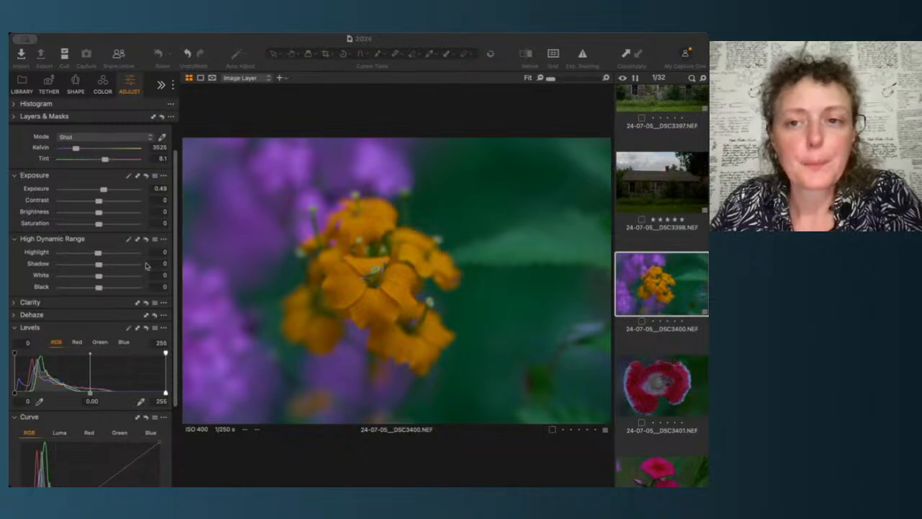
click(122, 118)
click(123, 119)
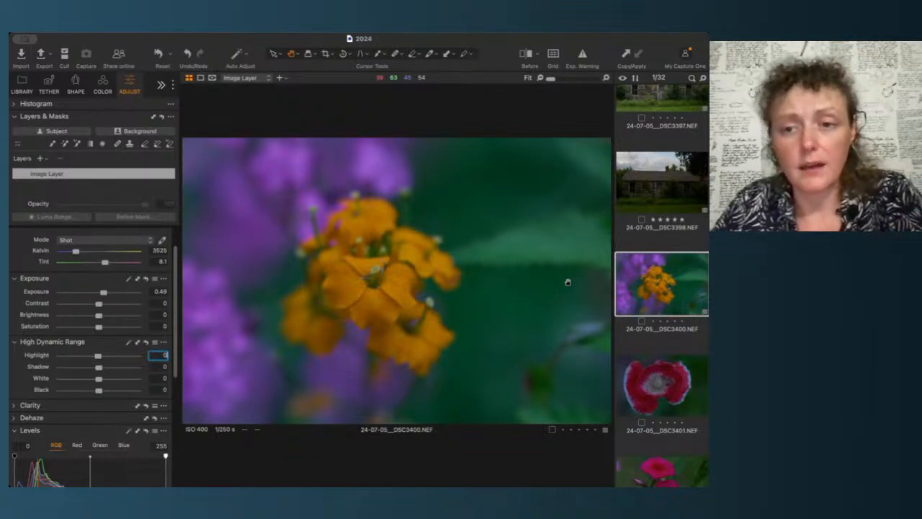
text(55)
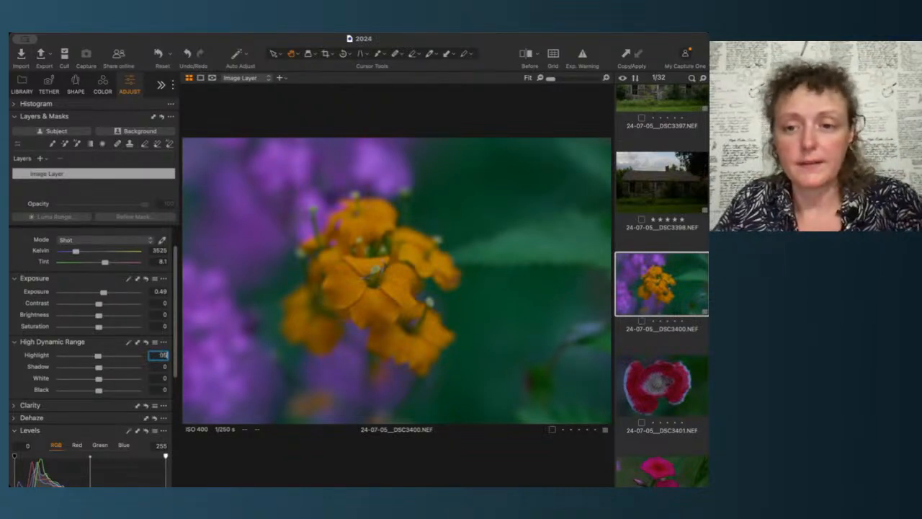
key(Return)
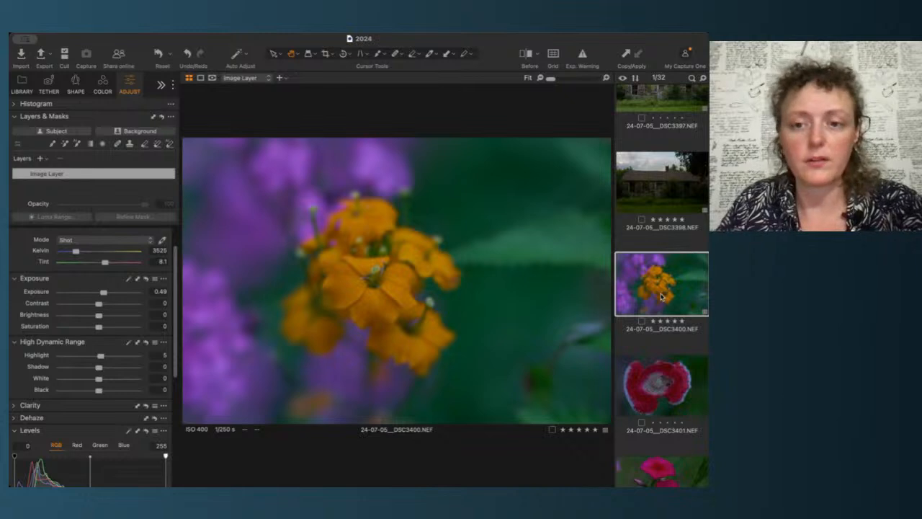
Step: Inspect the DSC3401 poppy image up close and rate it five stars
key(Right)
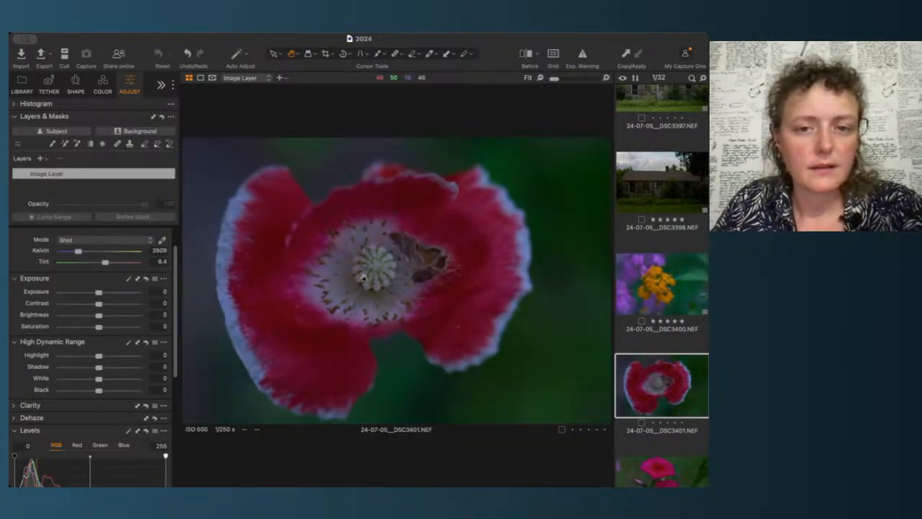
scroll(363, 276, up, 5)
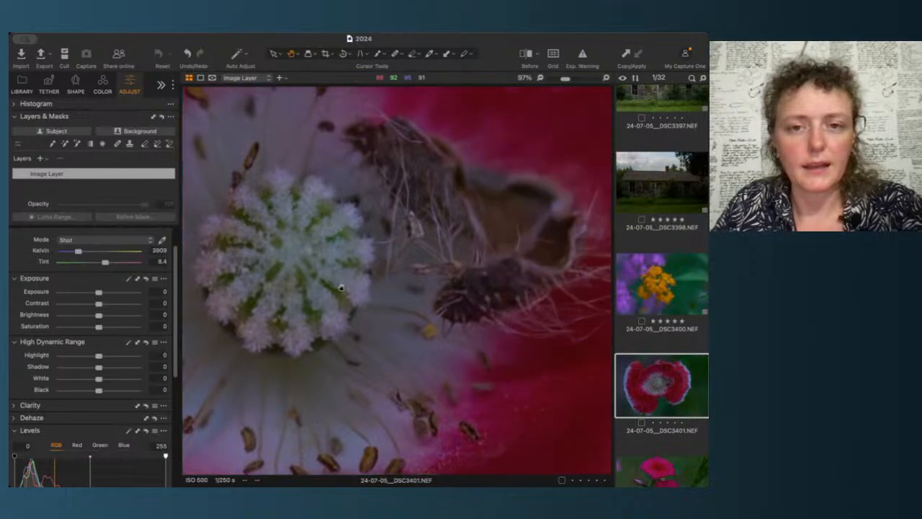
scroll(342, 288, down, 5)
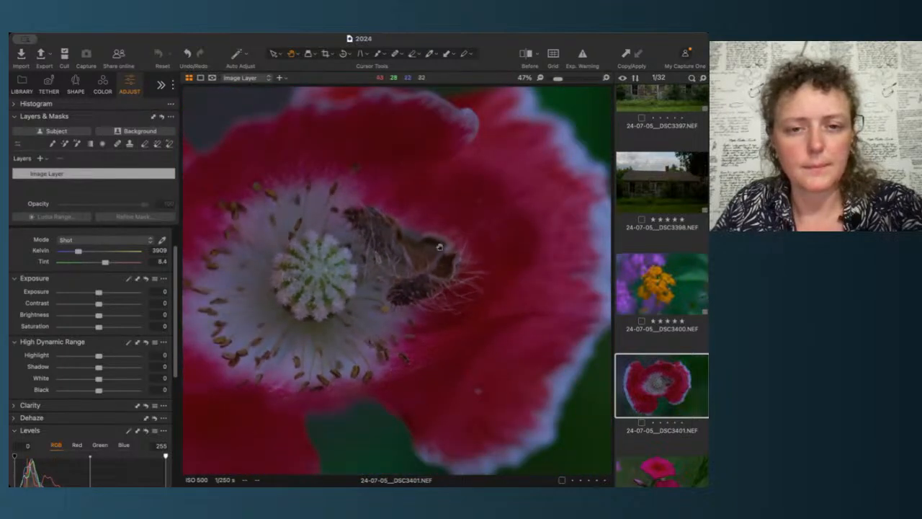
scroll(416, 256, down, 3)
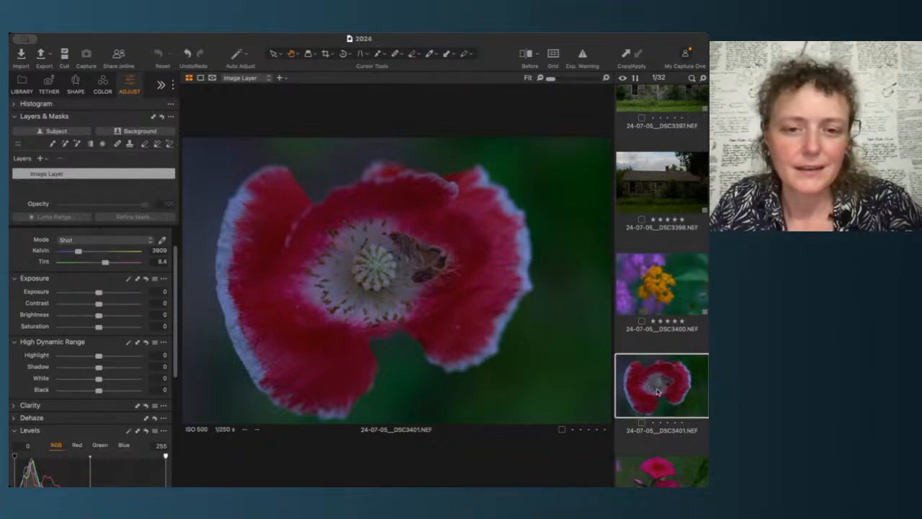
key(Down)
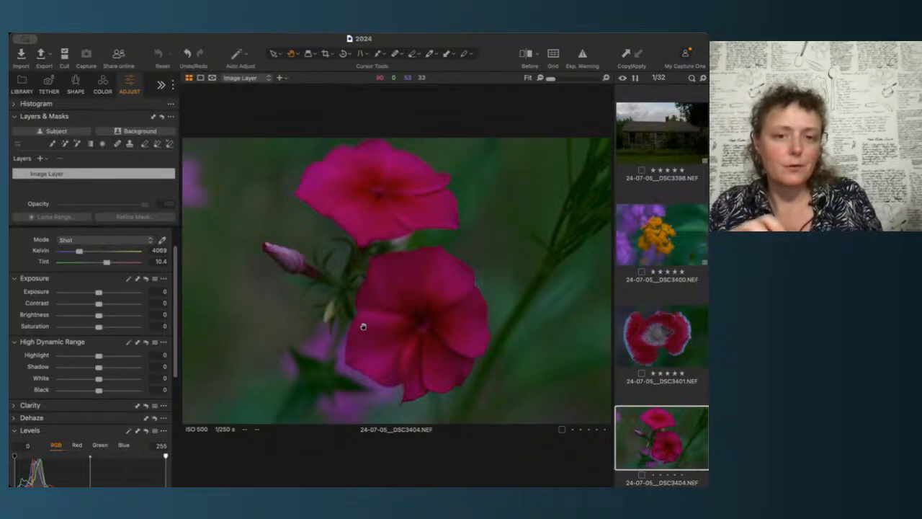
Step: Zoom in and pan around the DSC3404 phlox image to check its focus, then rate it five stars
double_click(363, 327)
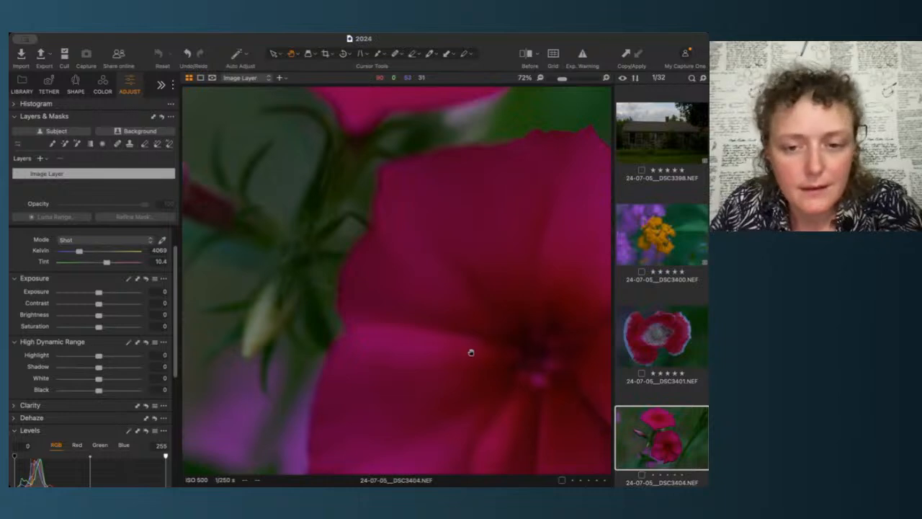
drag(493, 276, 521, 441)
drag(529, 226, 529, 341)
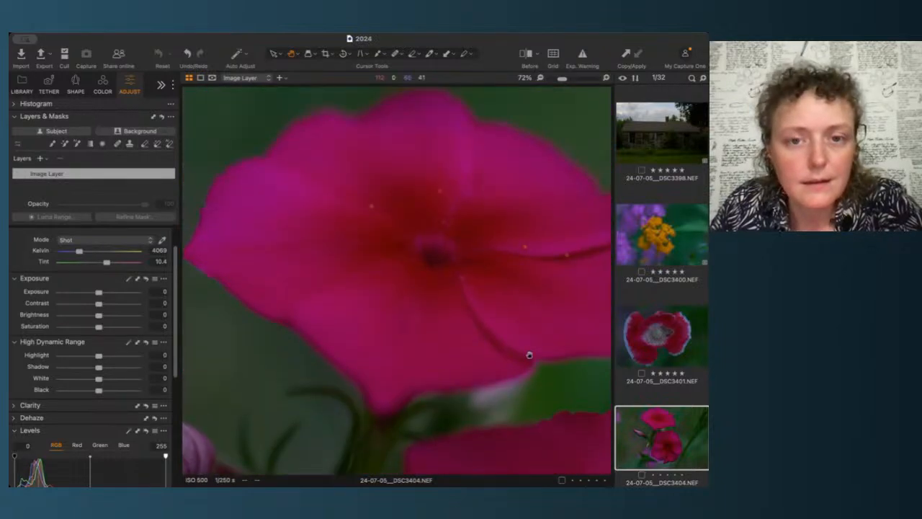
scroll(472, 258, up, 4)
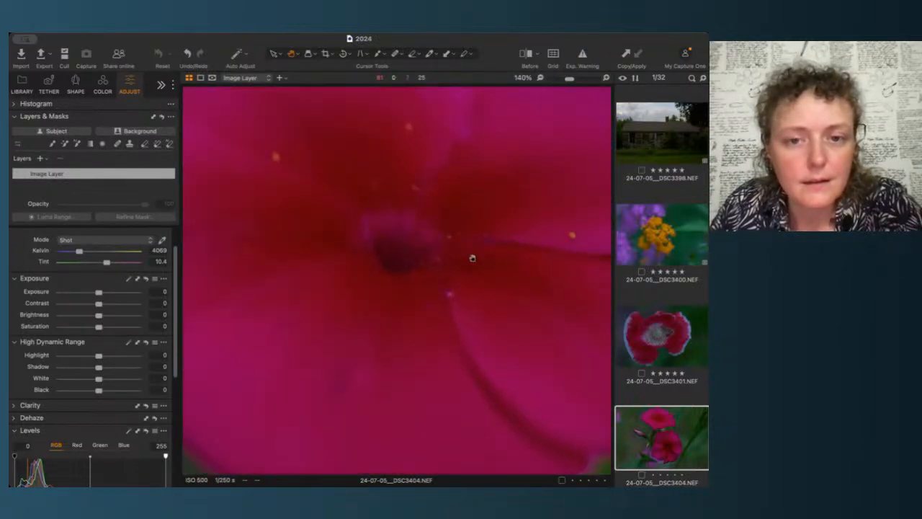
scroll(473, 258, down, 5)
double_click(257, 270)
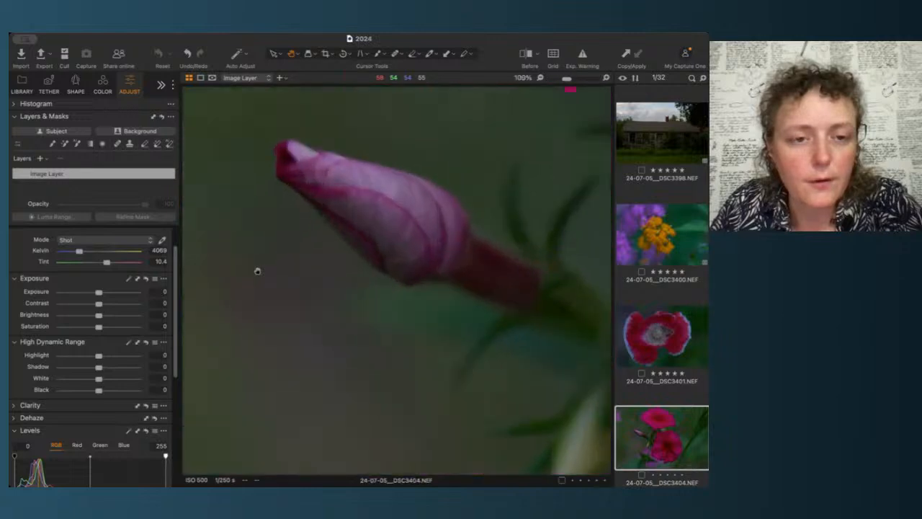
drag(361, 192, 344, 365)
scroll(344, 364, down, 3)
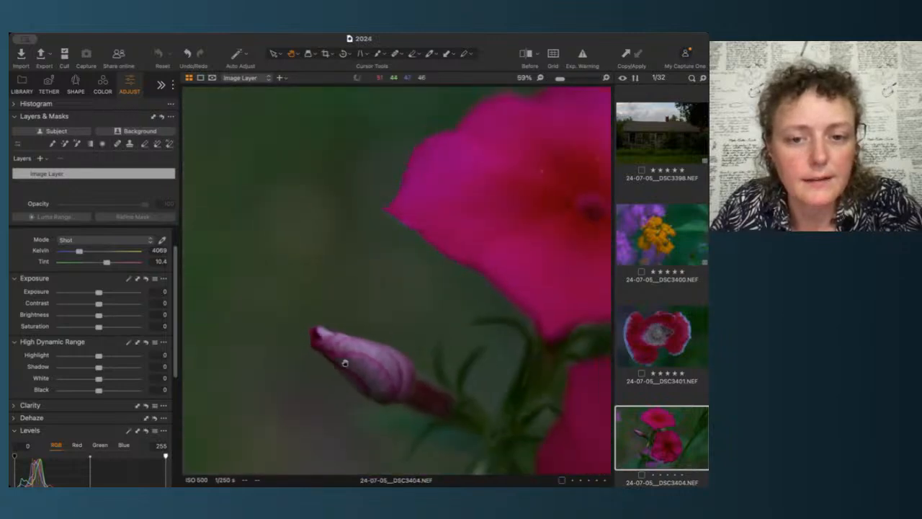
scroll(345, 363, down, 2)
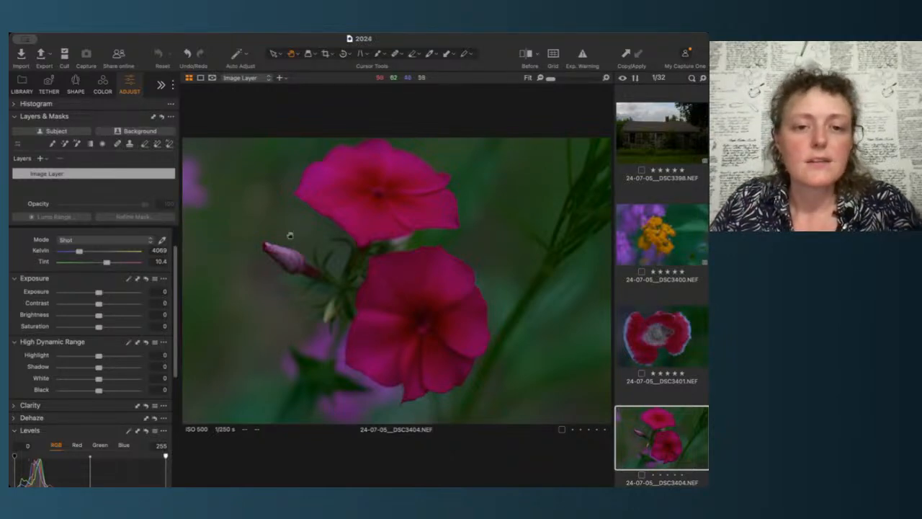
scroll(304, 291, up, 3)
scroll(305, 291, down, 2)
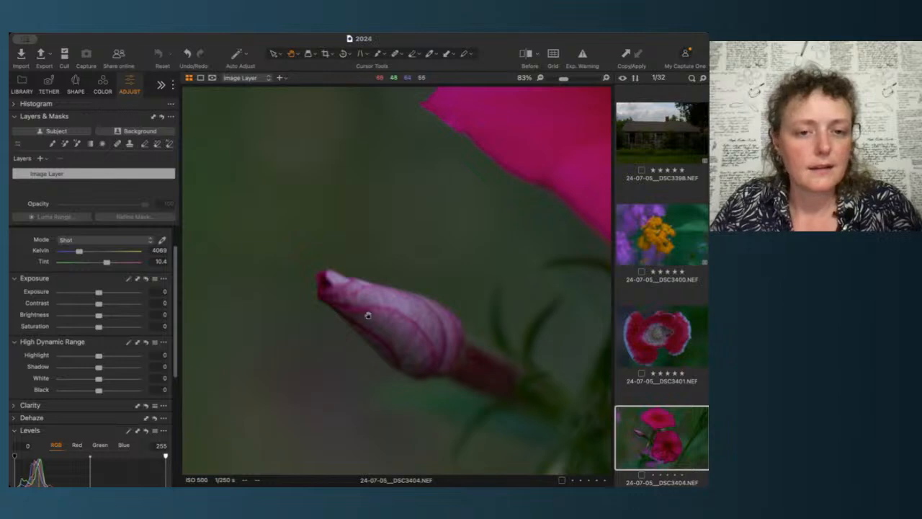
scroll(482, 396, down, 2)
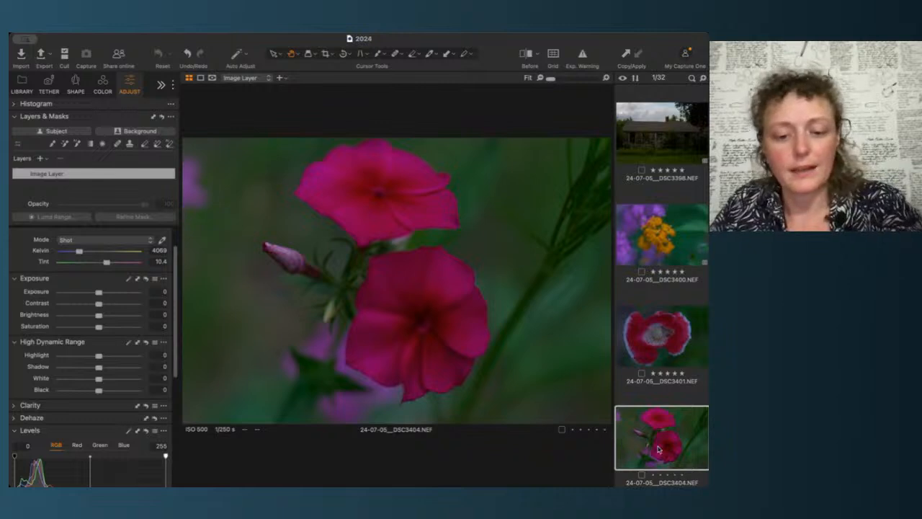
key(Down)
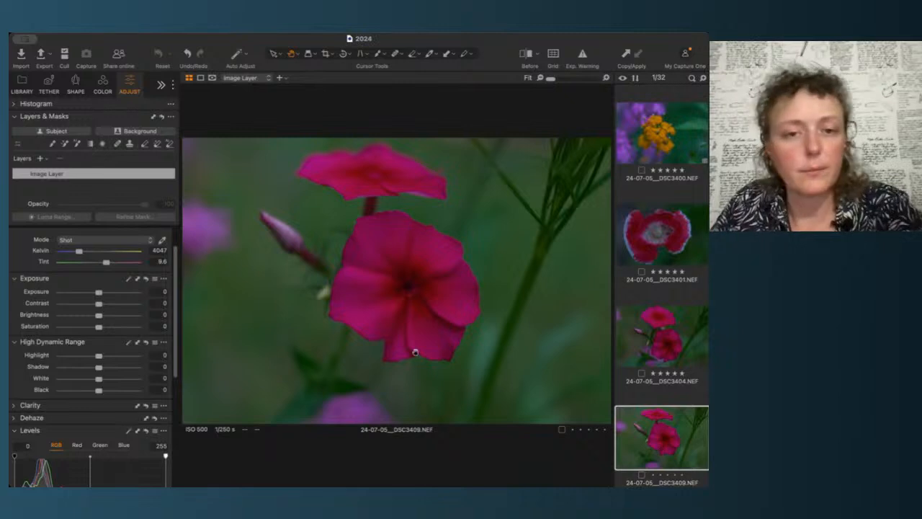
Step: Zoom in on the DSC3409 image to check its focus, then return to the DSC3404 image
scroll(411, 348, up, 5)
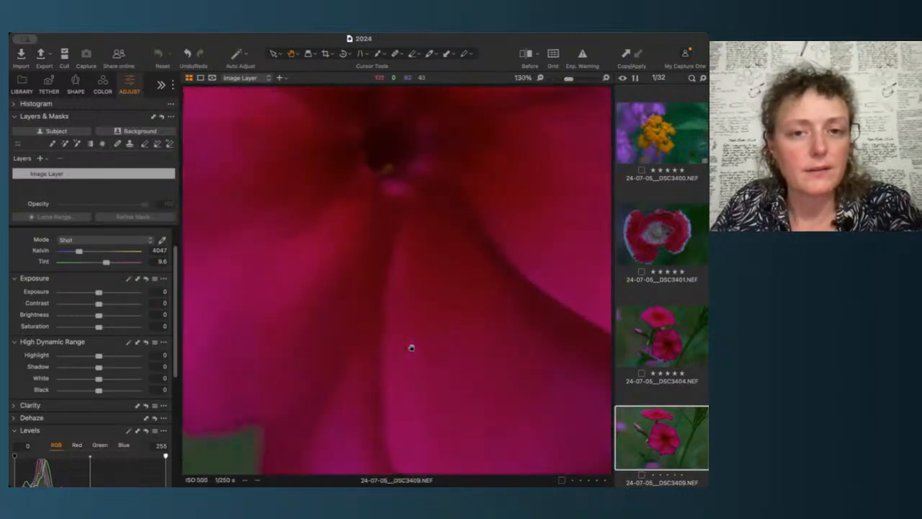
scroll(401, 352, down, 5)
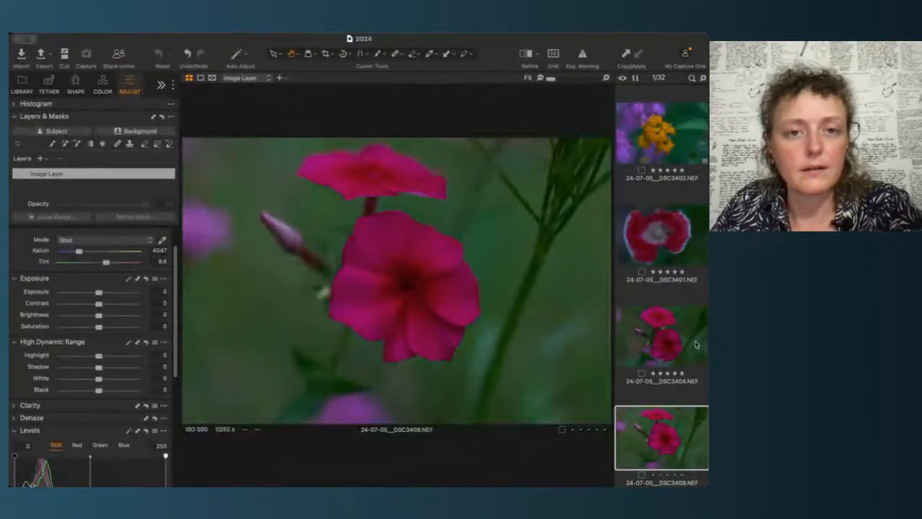
click(696, 345)
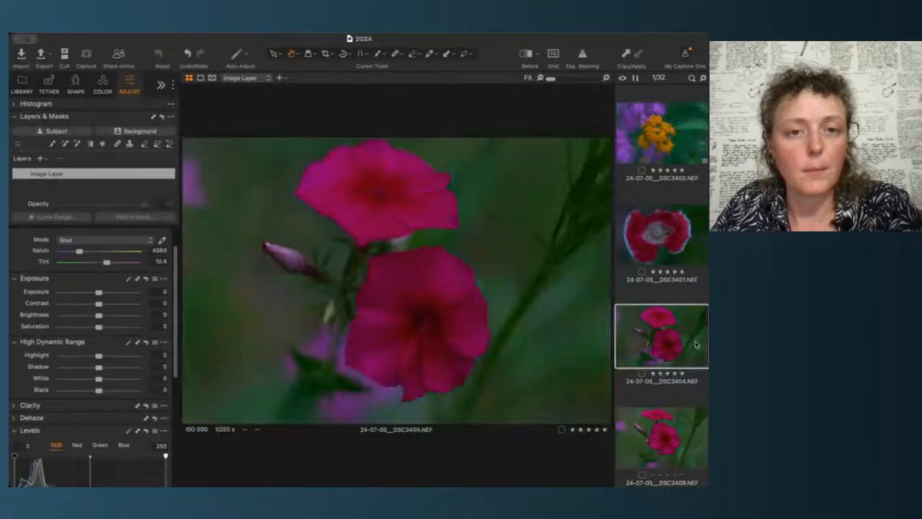
Step: Move to the DSC3410 phlox image and zoom in and pan around its flower centre to check focus
key(Down)
key(Down)
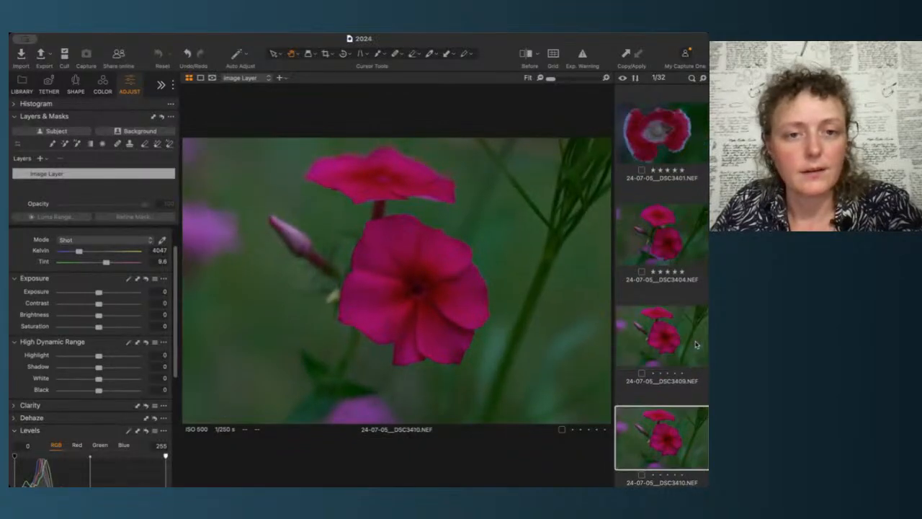
key(Down)
key(Up)
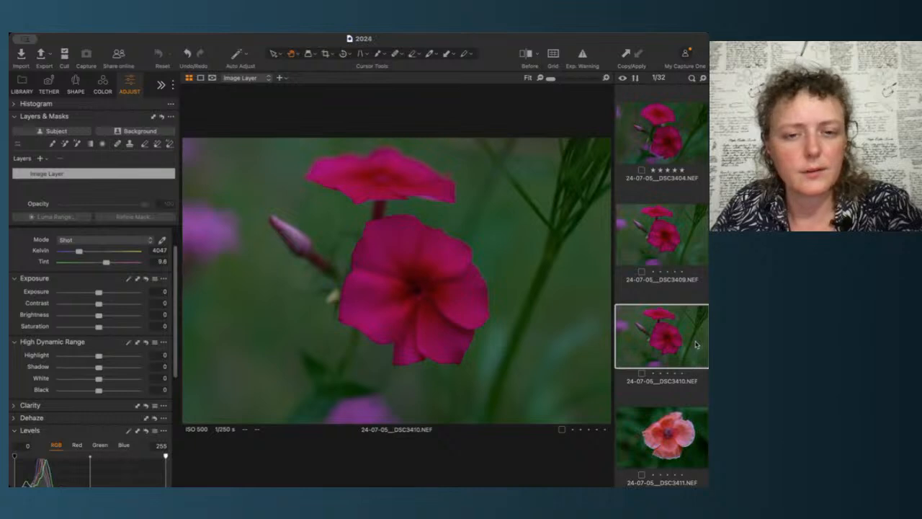
click(408, 296)
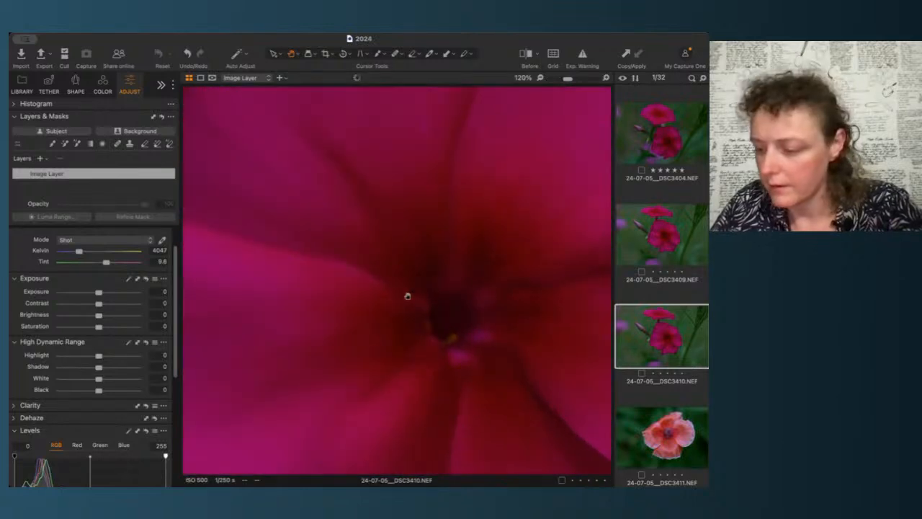
drag(433, 305, 354, 300)
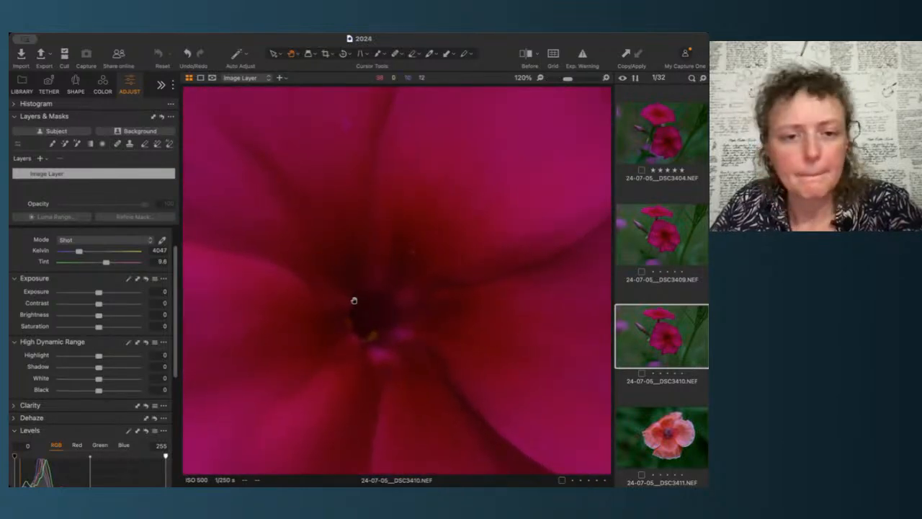
click(354, 300)
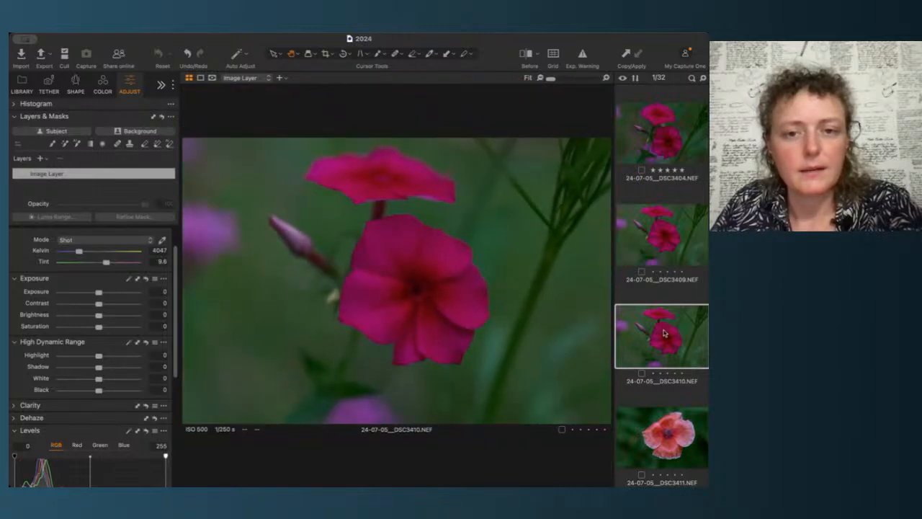
Step: Compare the DSC3410 image with the DSC3409 and DSC3404 shots, then rate DSC3410 four stars
key(Up)
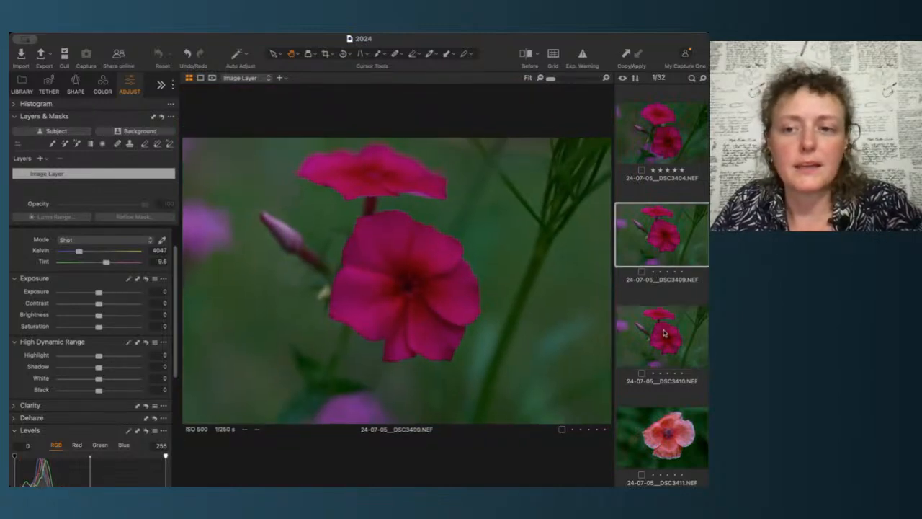
key(Down)
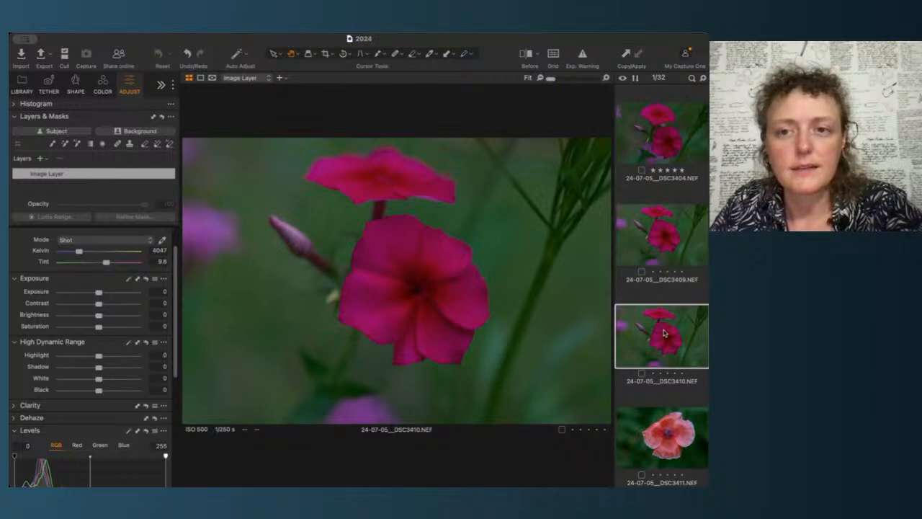
key(Up)
key(Up)
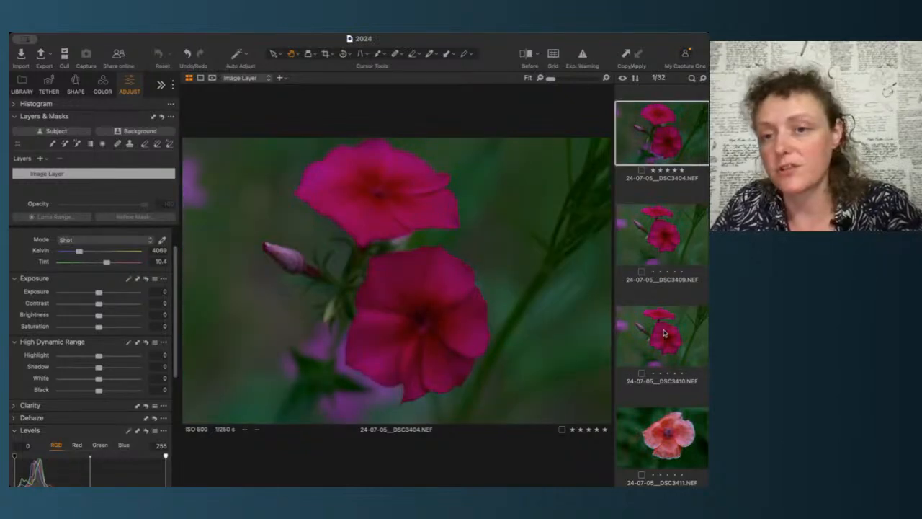
click(664, 332)
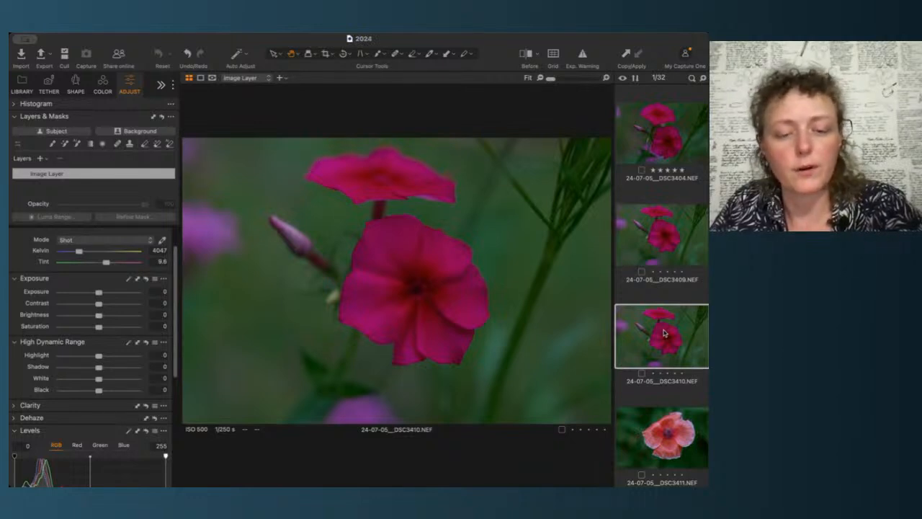
key(4)
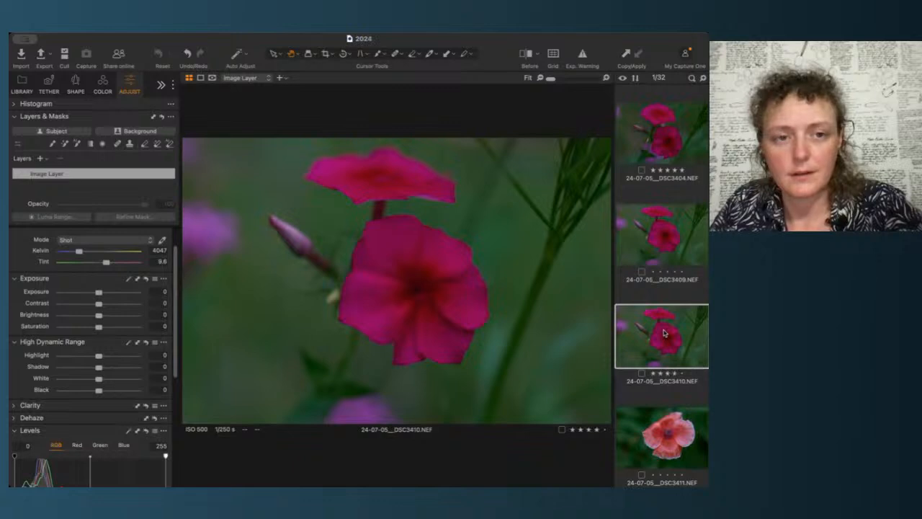
Step: Move to the DSC3411 poppy image and zoom in and pan around its centre to check focus
key(Right)
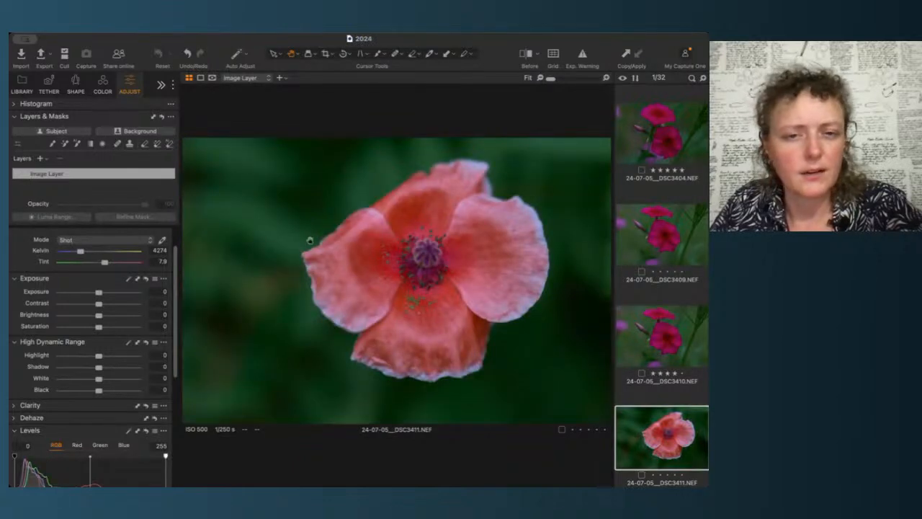
click(433, 243)
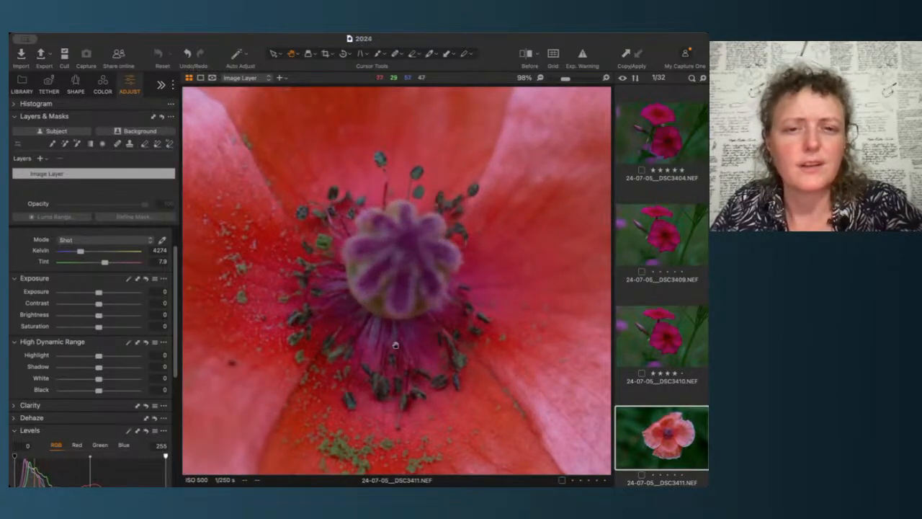
scroll(432, 254, up, 3)
scroll(436, 294, up, 2)
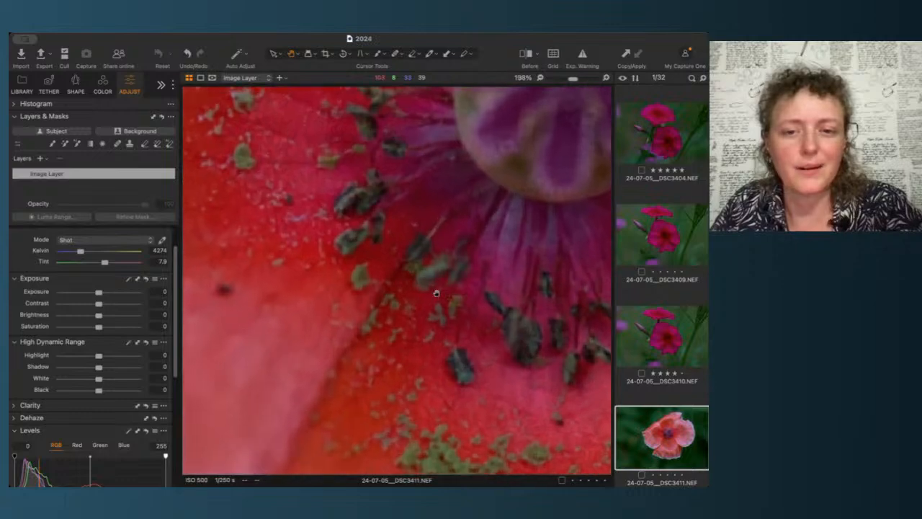
drag(437, 209, 528, 402)
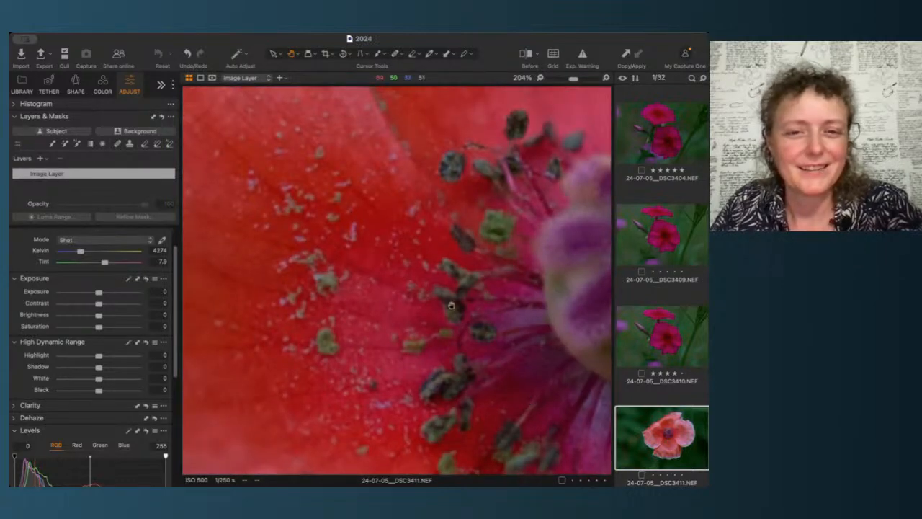
scroll(437, 315, down, 4)
scroll(438, 315, down, 2)
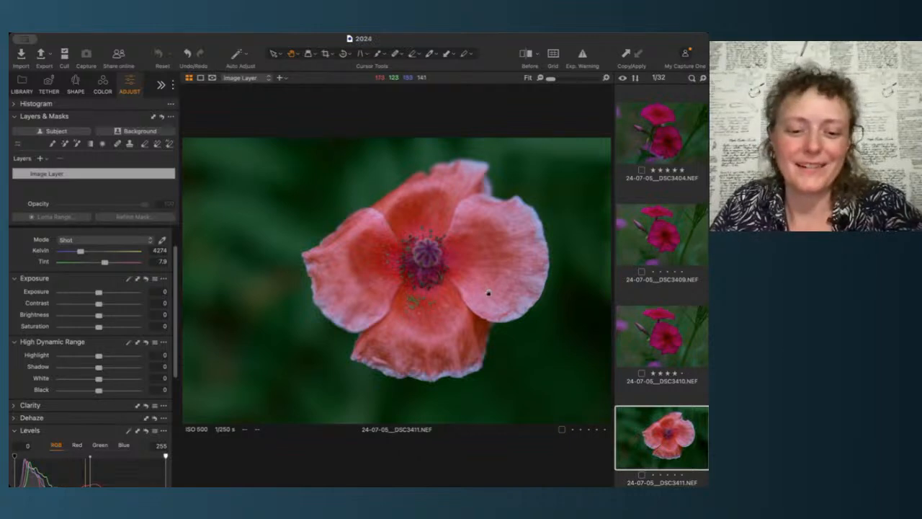
Step: Browse the following poppy shots in the filmstrip and zoom in repeatedly on the DSC3411 image's centre
scroll(664, 385, down, 6)
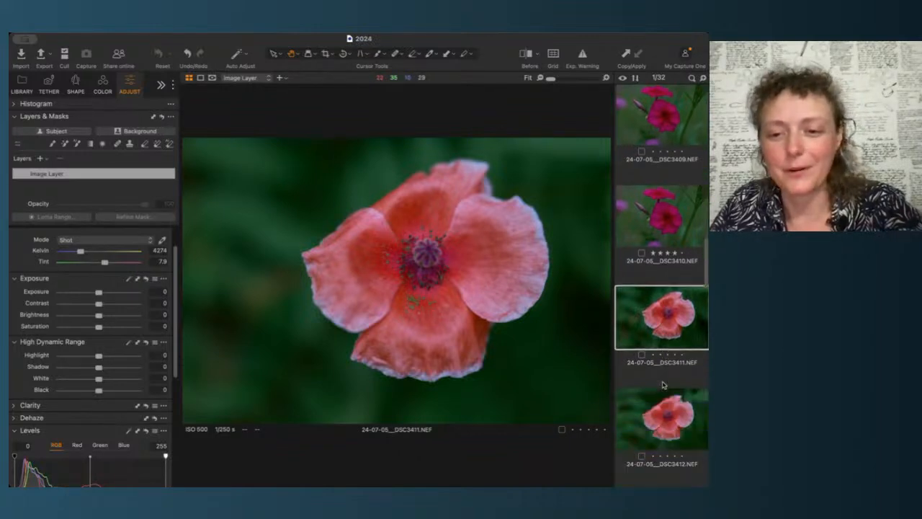
scroll(664, 385, down, 3)
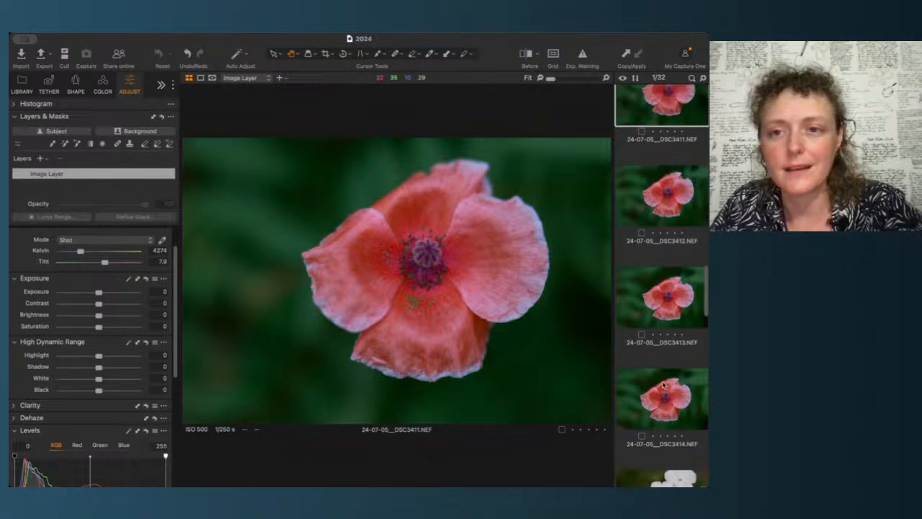
scroll(663, 385, up, 1)
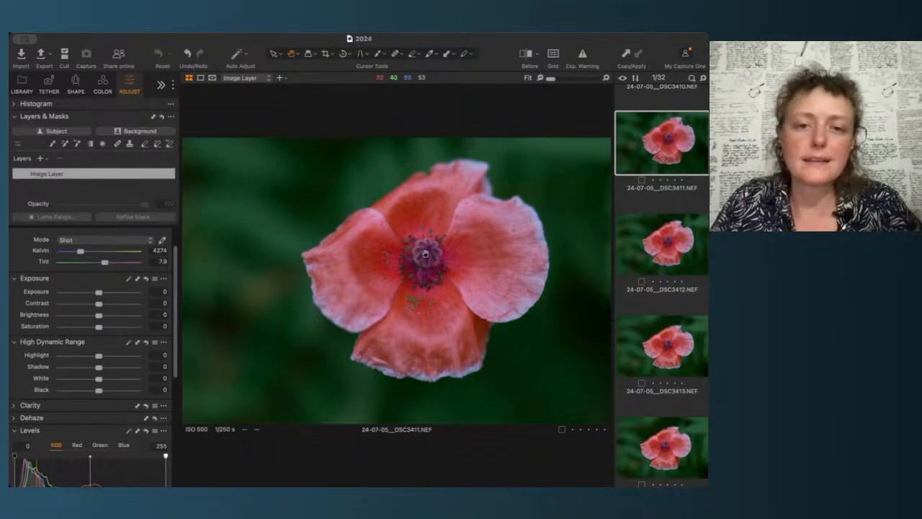
click(425, 253)
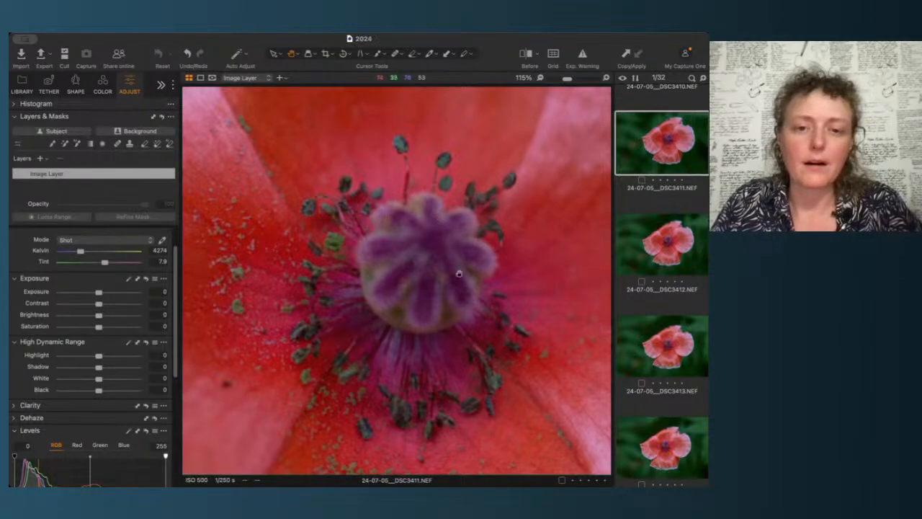
scroll(439, 310, down, 5)
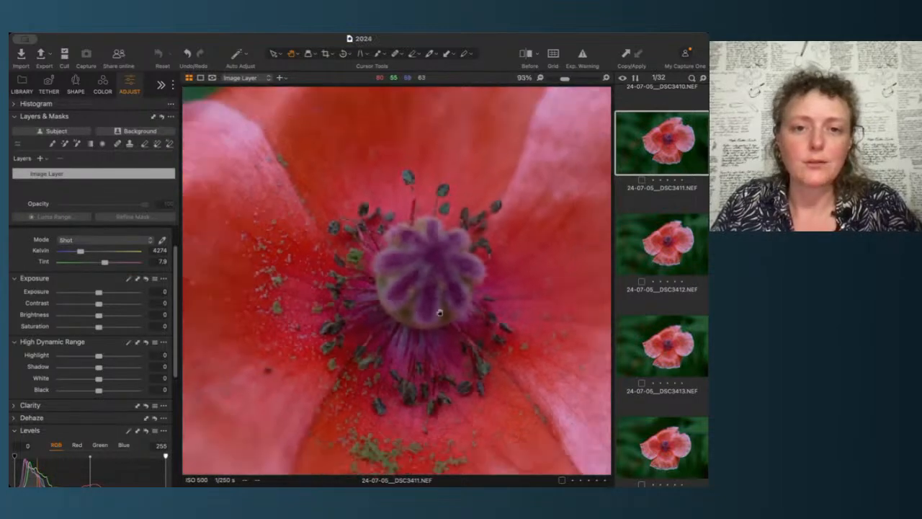
scroll(431, 247, up, 4)
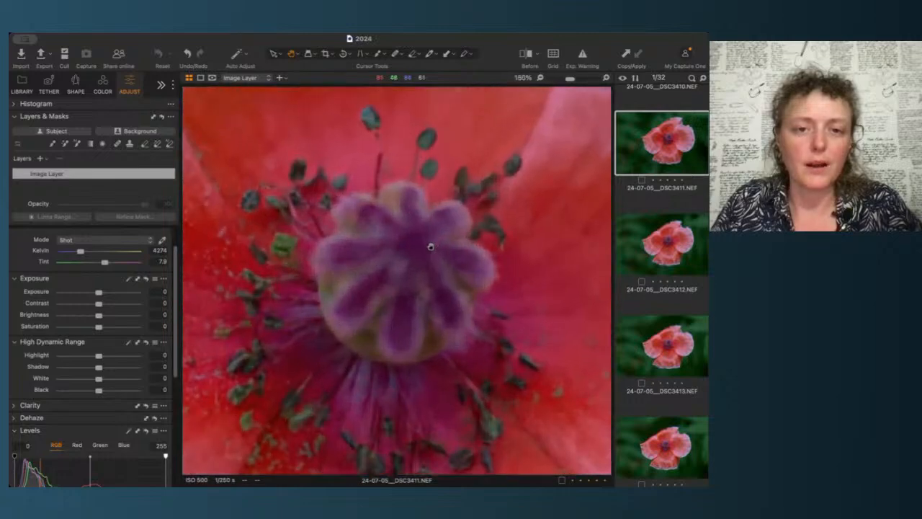
scroll(405, 286, down, 5)
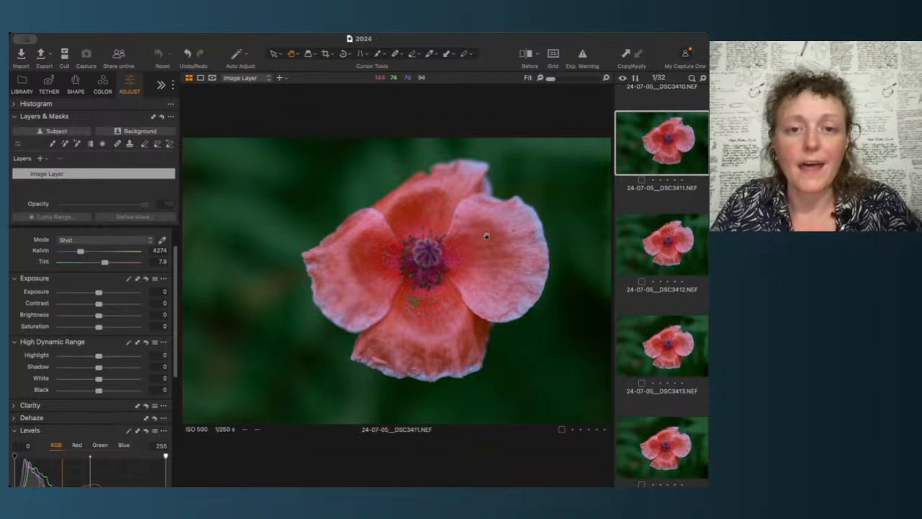
scroll(413, 253, up, 5)
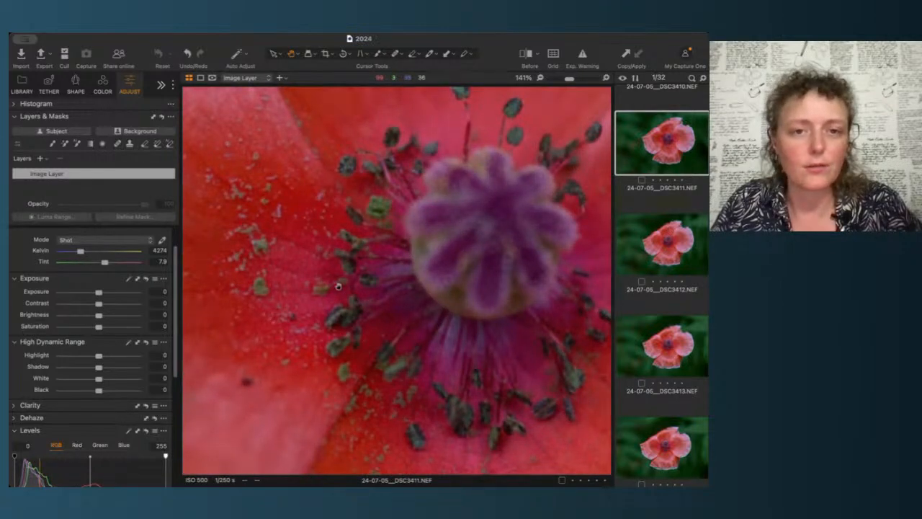
scroll(338, 286, down, 5)
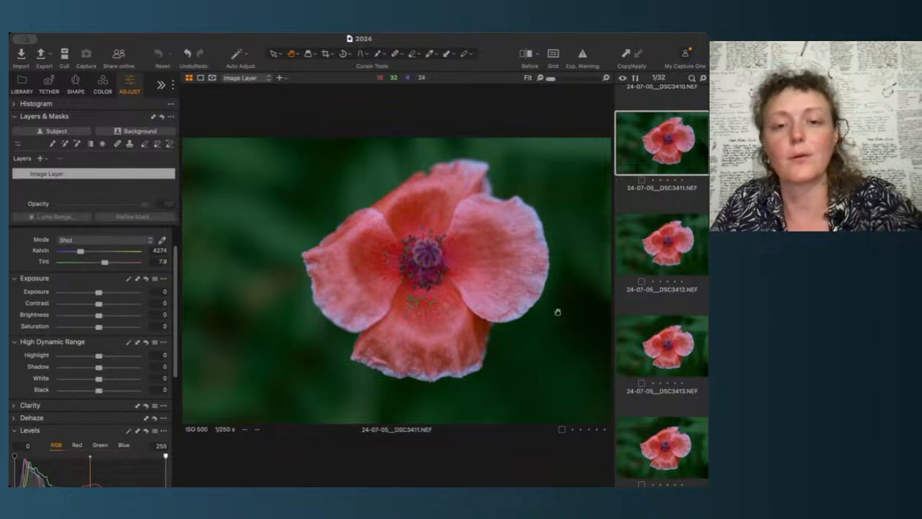
Step: Open the DSC3412 poppy image, zoom in and pan across its centre and petals to check focus
click(660, 204)
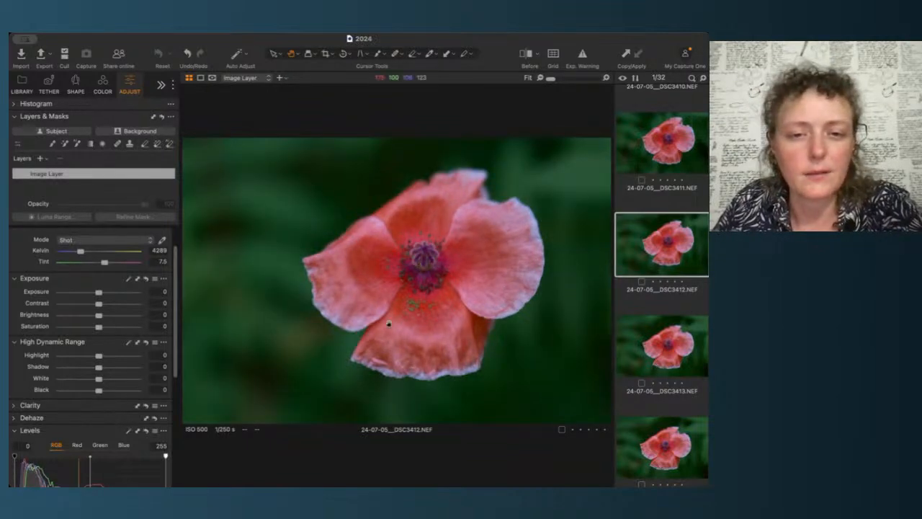
scroll(419, 278, up, 5)
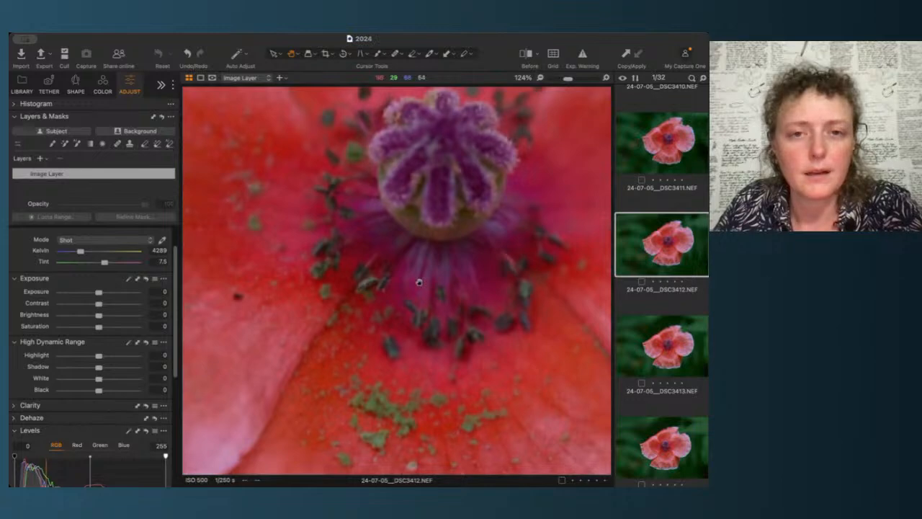
drag(486, 158, 486, 273)
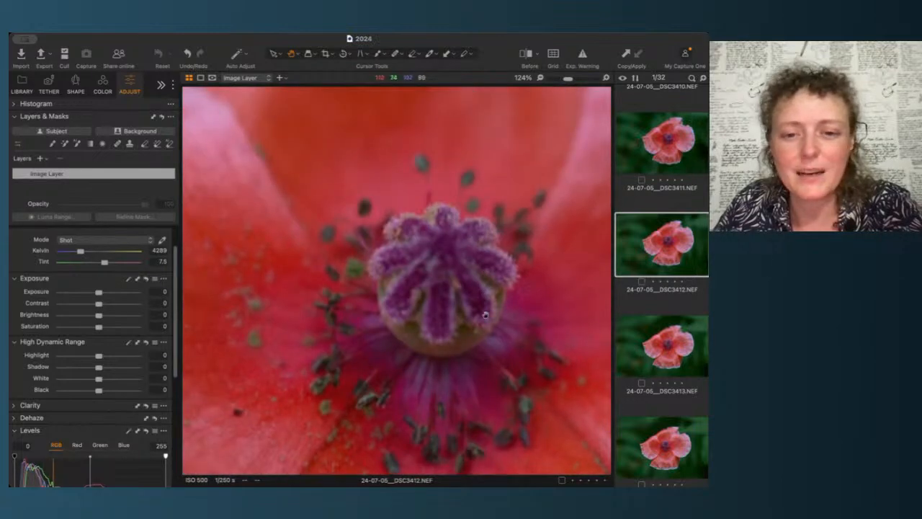
drag(462, 349, 474, 158)
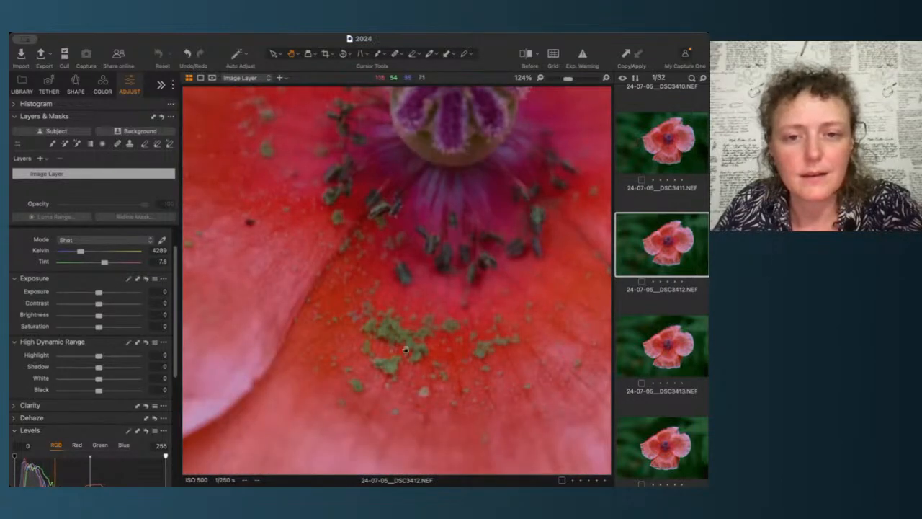
scroll(405, 349, down, 5)
scroll(405, 349, down, 3)
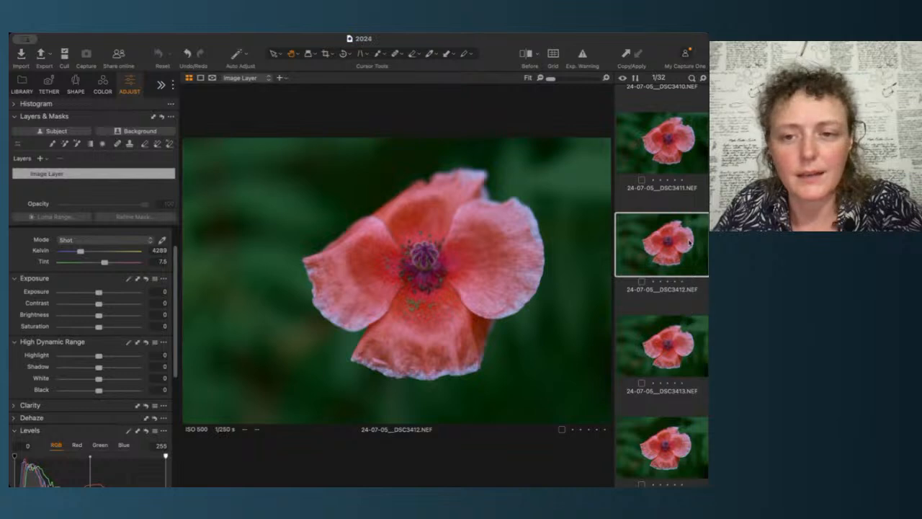
Step: Move to the DSC3413 poppy image, zoom in and pan across its centre and petals, then fit it to the view
key(Down)
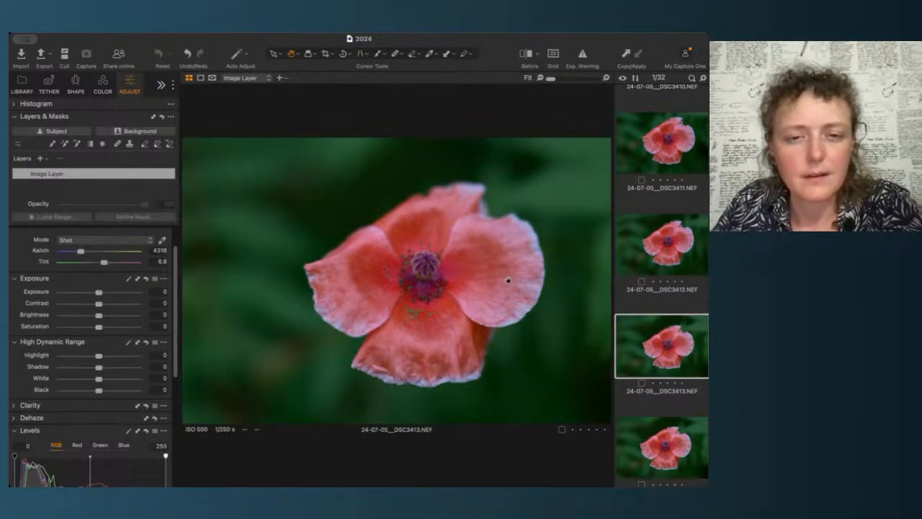
scroll(417, 301, up, 8)
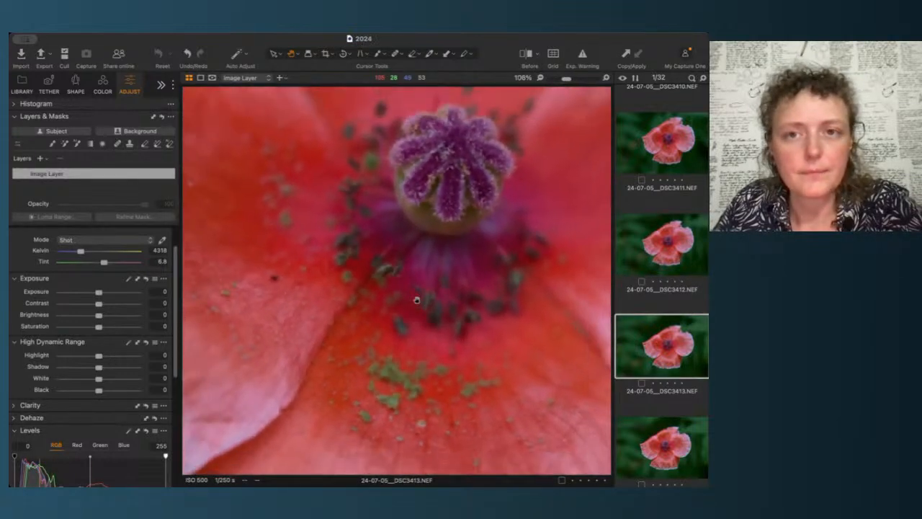
drag(467, 215, 463, 315)
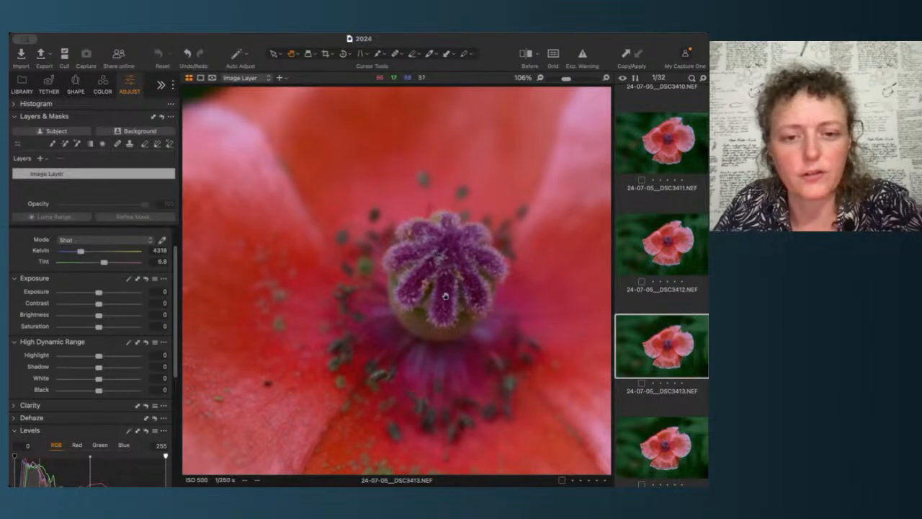
drag(445, 296, 447, 161)
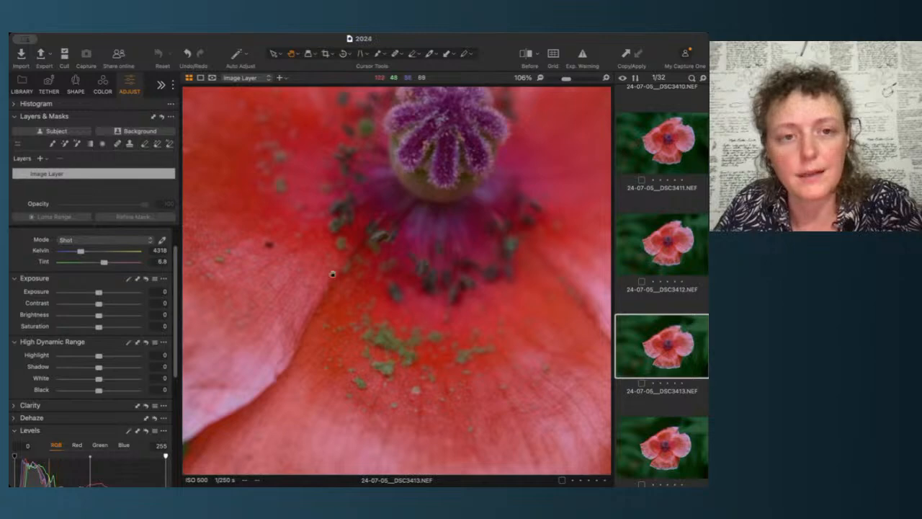
drag(332, 260, 307, 216)
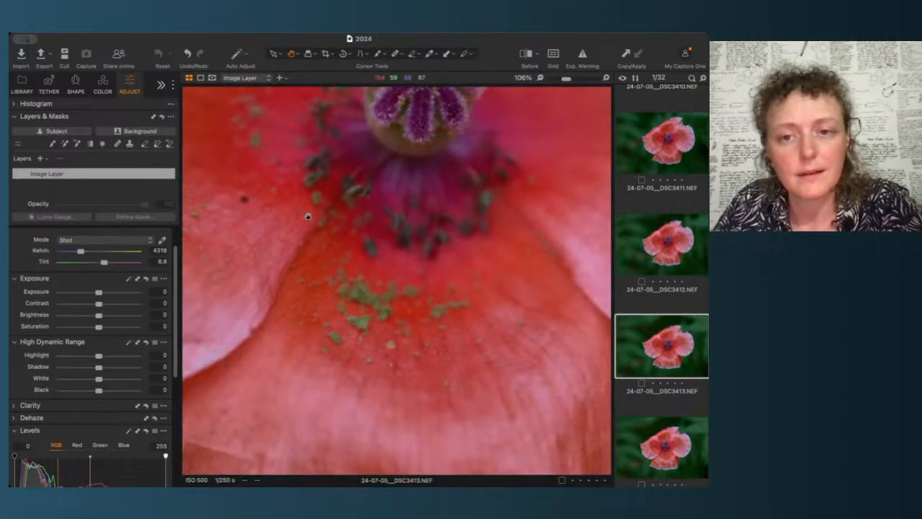
double_click(308, 216)
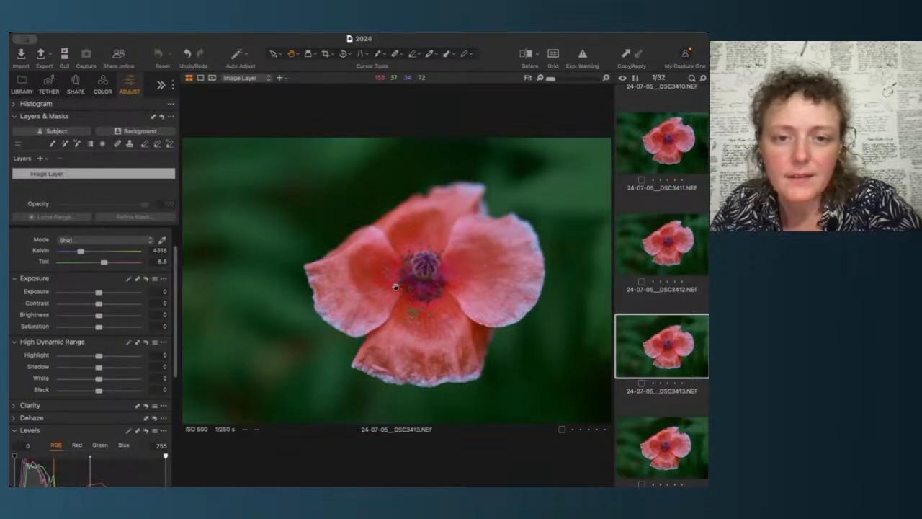
Step: Compare the DSC3411, DSC3413 and DSC3414 poppy shots, zooming in and panning around DSC3414's centre to check focus
click(668, 150)
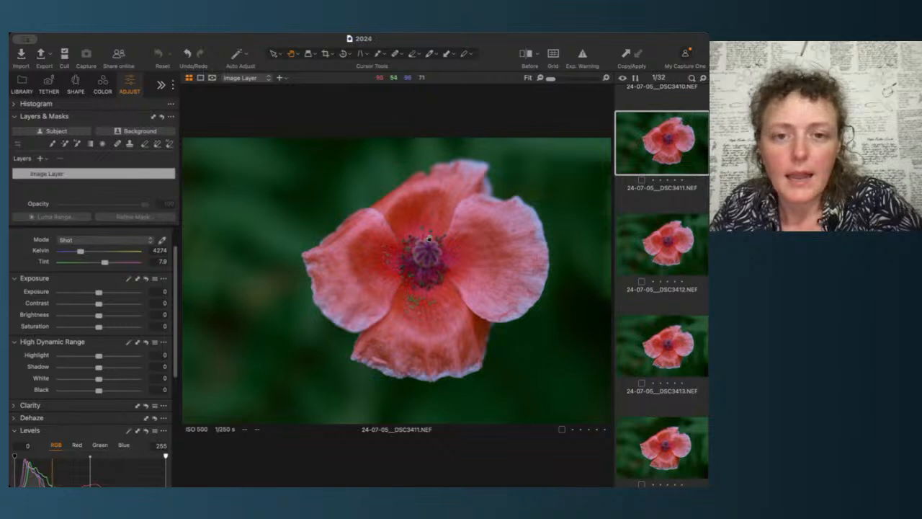
click(676, 361)
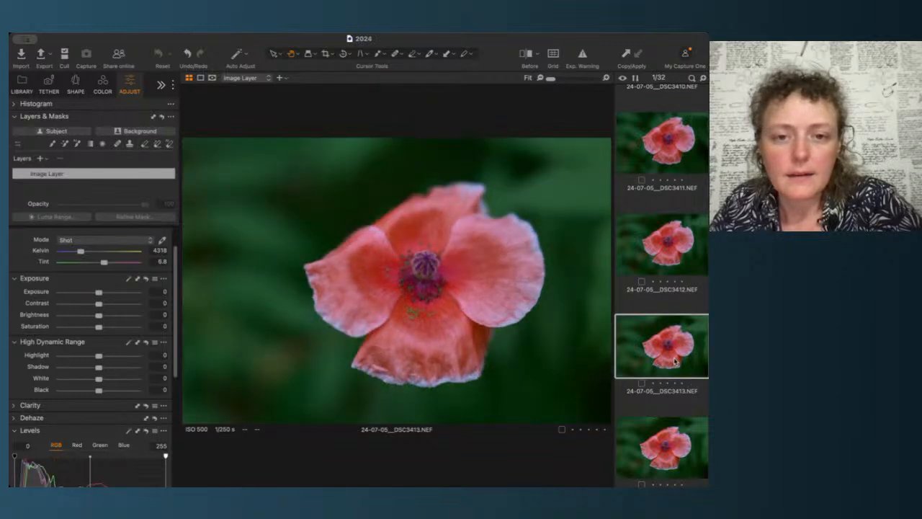
click(685, 435)
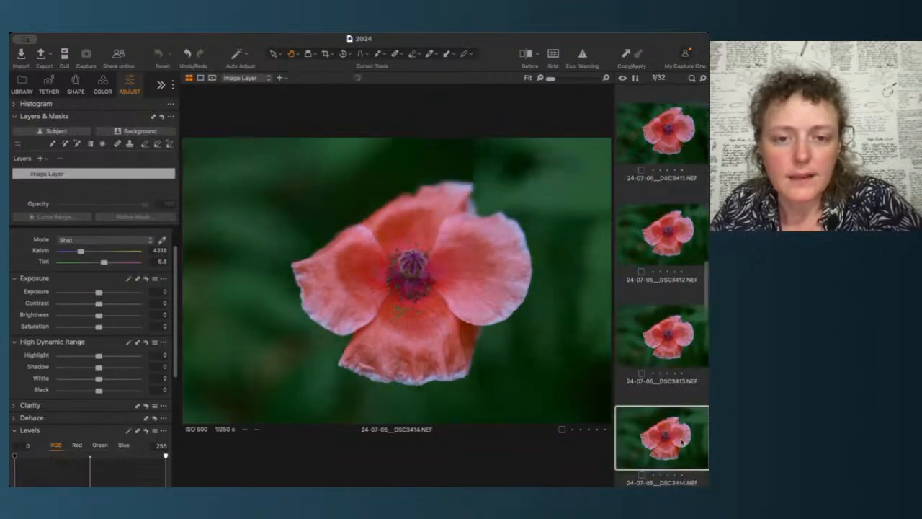
scroll(407, 318, up, 5)
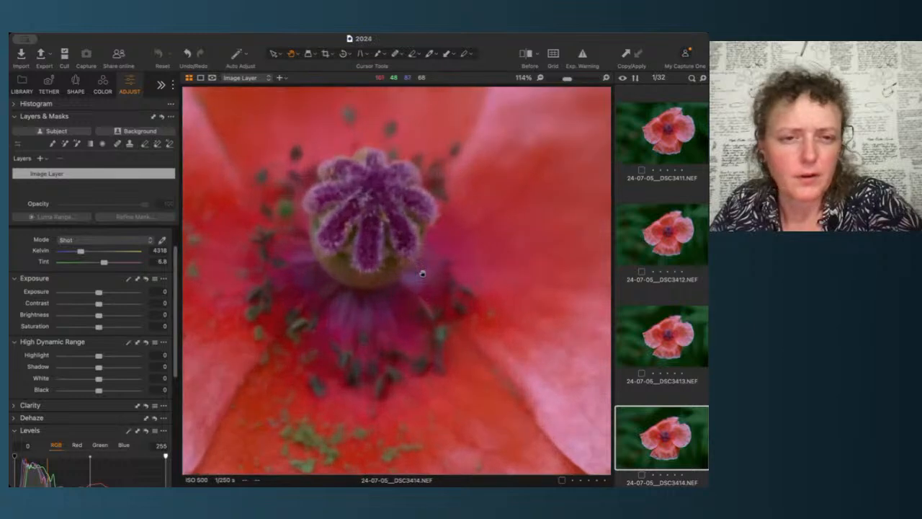
drag(408, 331, 531, 278)
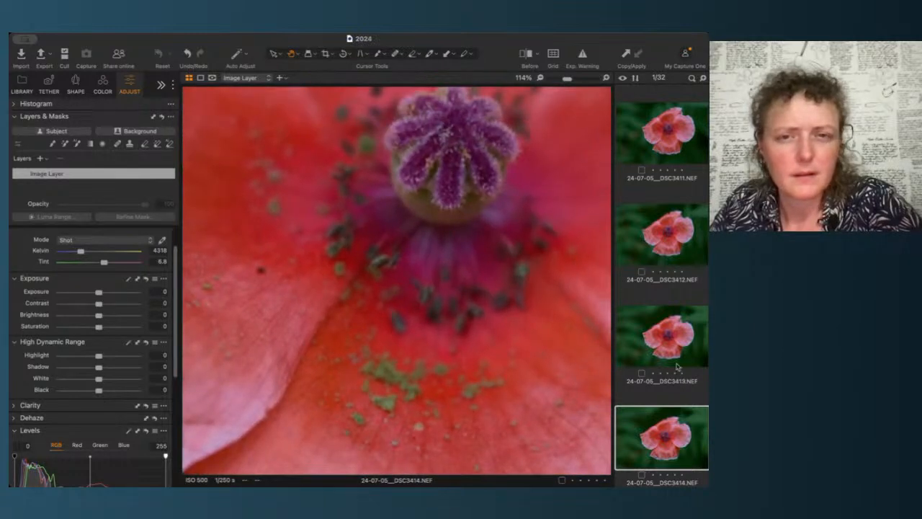
scroll(526, 440, down, 4)
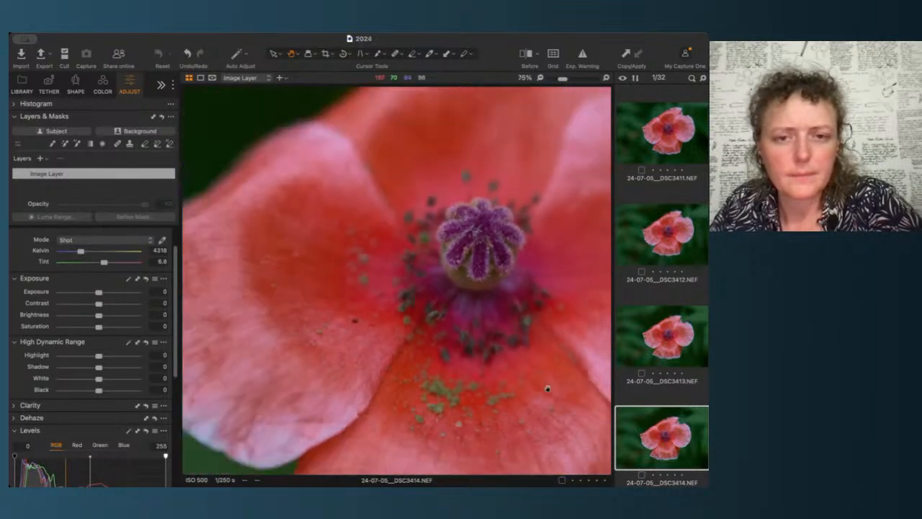
Step: Switch back and forth between DSC3413 and DSC3414, then rate the DSC3413 poppy image five stars
click(656, 364)
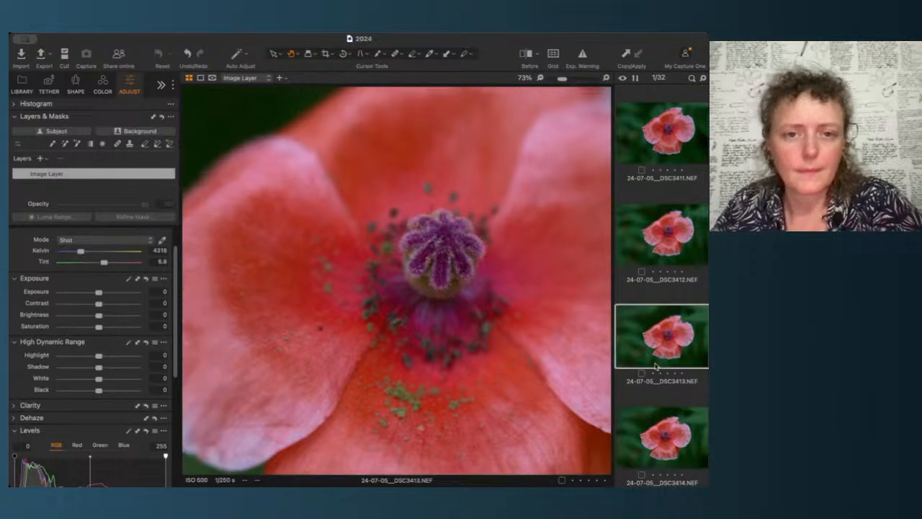
key(Down)
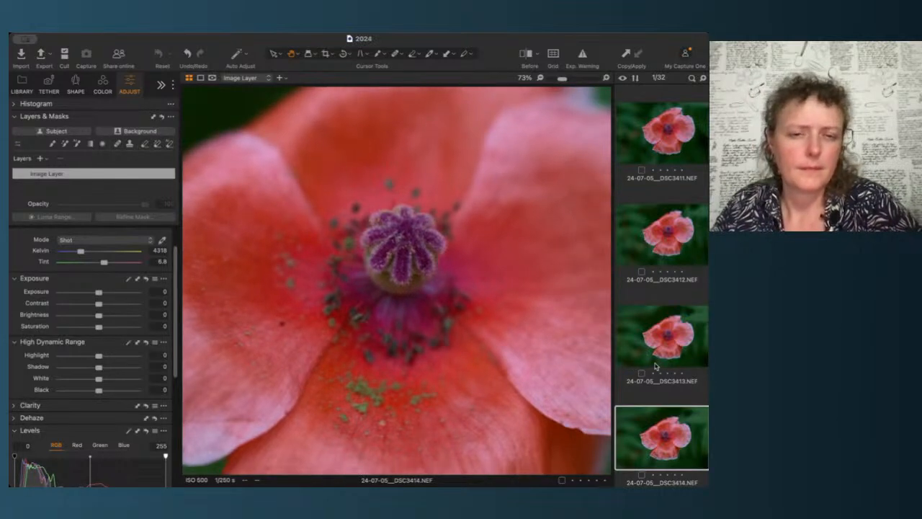
key(Up)
key(Down)
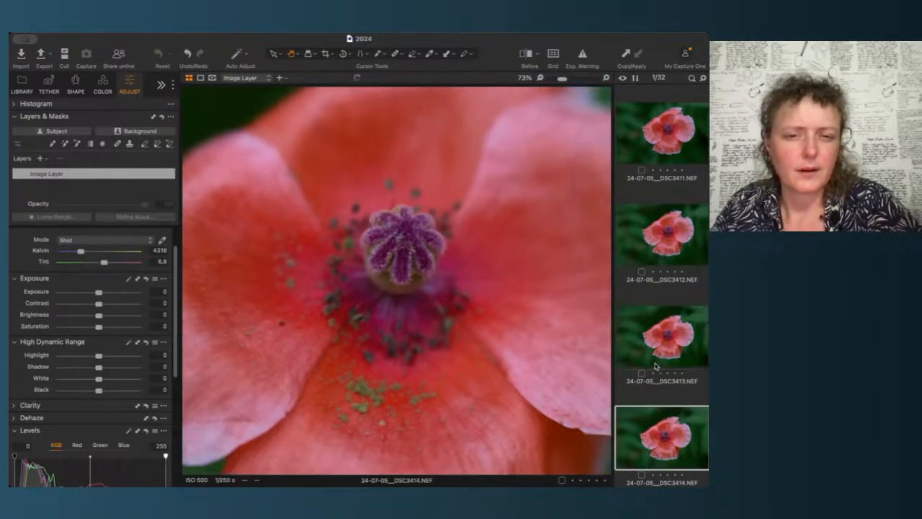
key(Up)
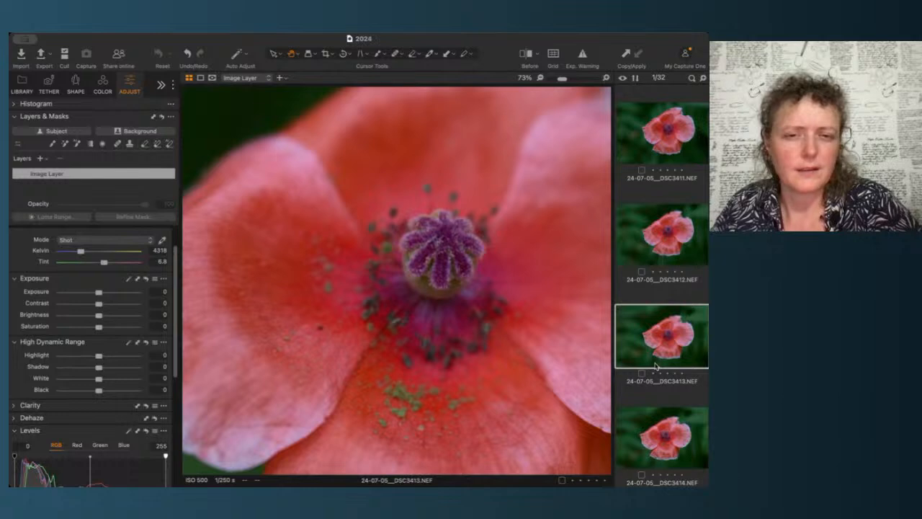
key(5)
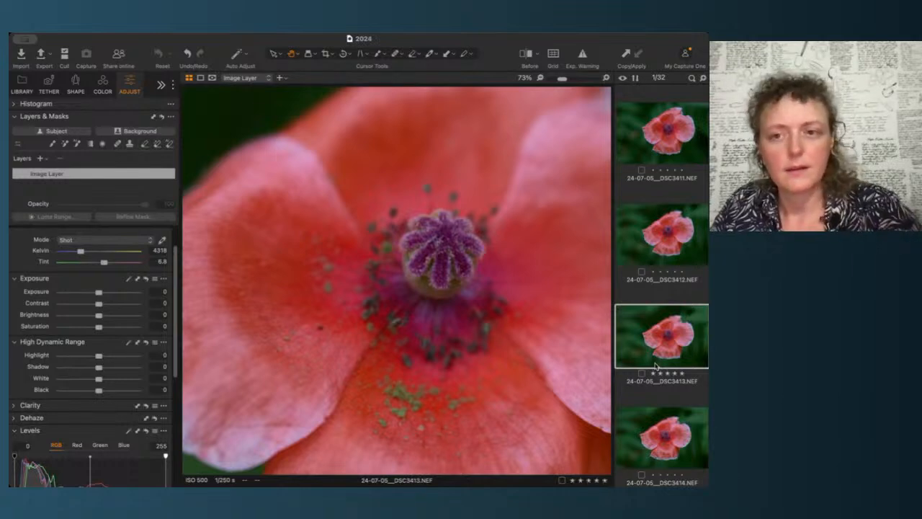
Step: Compare the DSC3411 and DSC3413 poppy images by switching between them and zooming in on their centres
scroll(649, 286, down, 2)
scroll(649, 286, up, 3)
scroll(650, 286, up, 2)
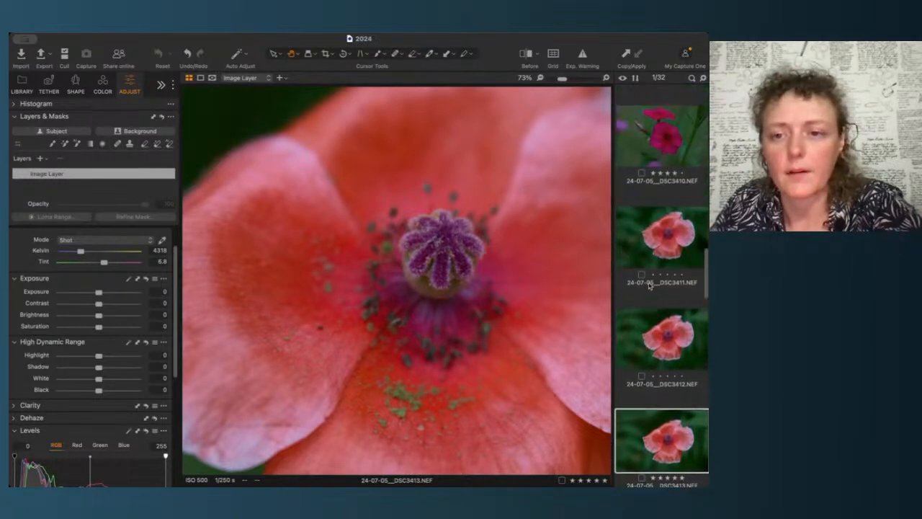
scroll(649, 286, down, 2)
click(676, 177)
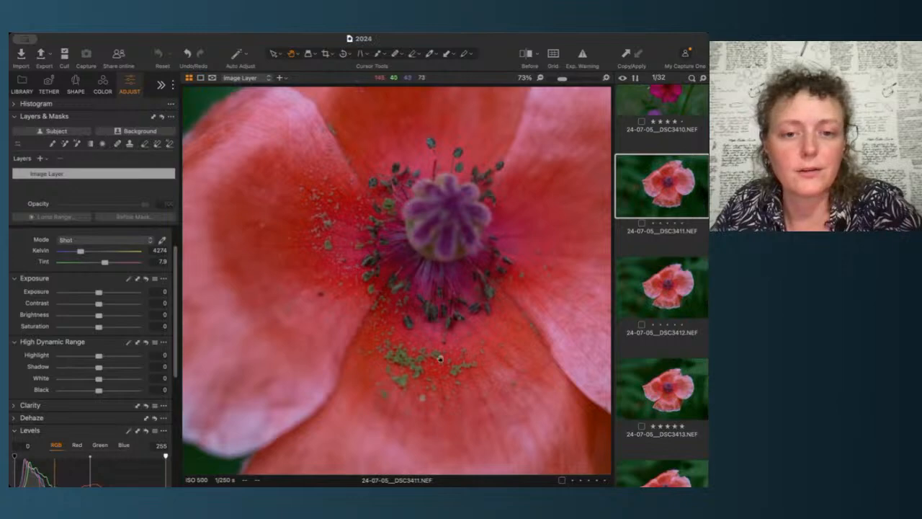
scroll(420, 365, down, 5)
scroll(432, 274, up, 5)
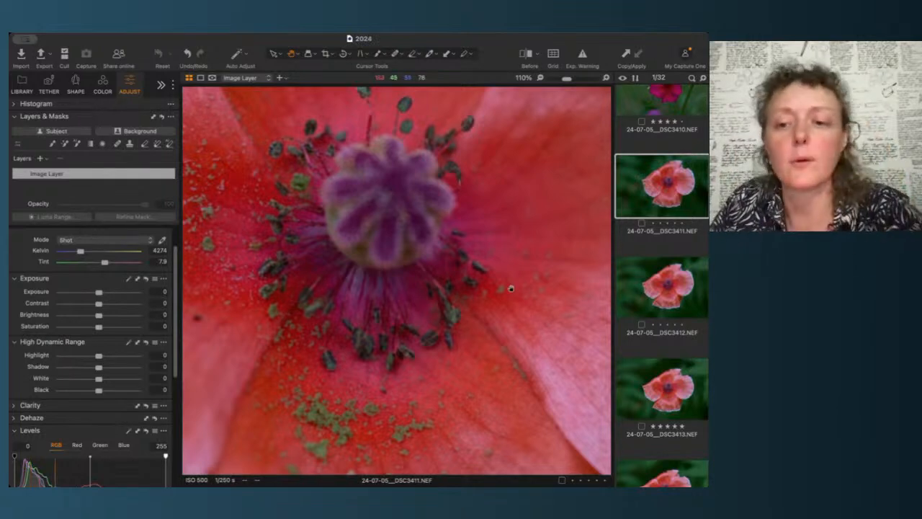
scroll(645, 404, down, 1)
click(649, 367)
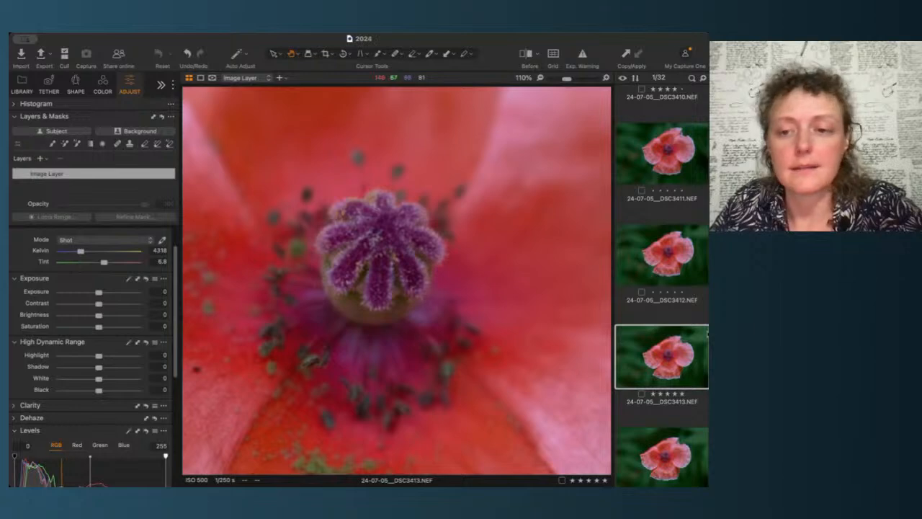
click(665, 163)
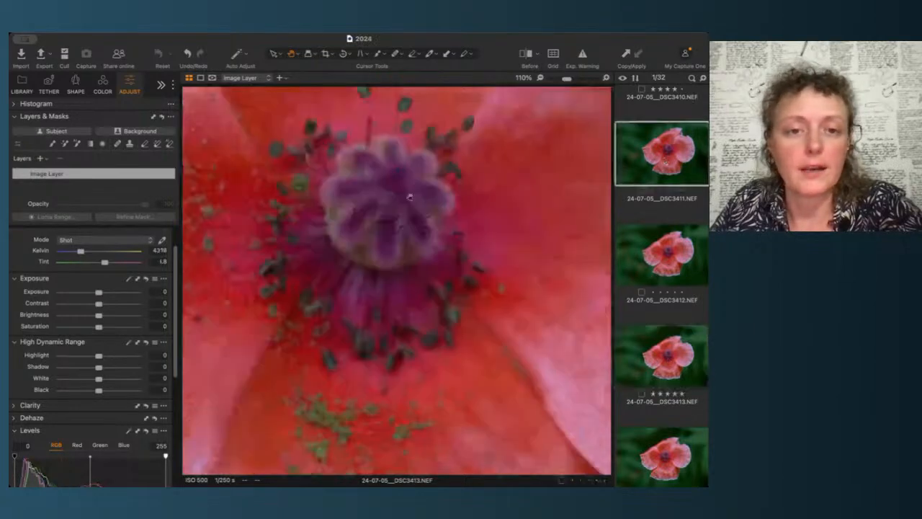
scroll(294, 266, down, 1)
scroll(294, 266, down, 4)
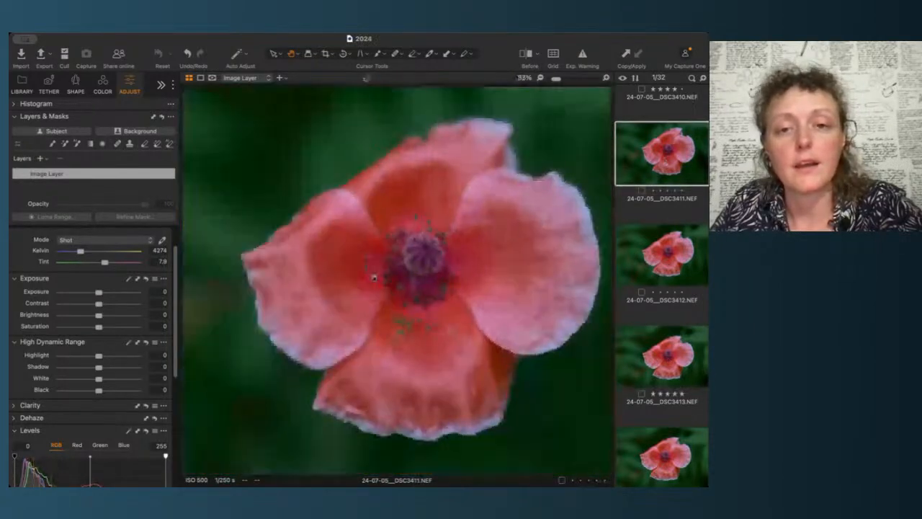
click(678, 363)
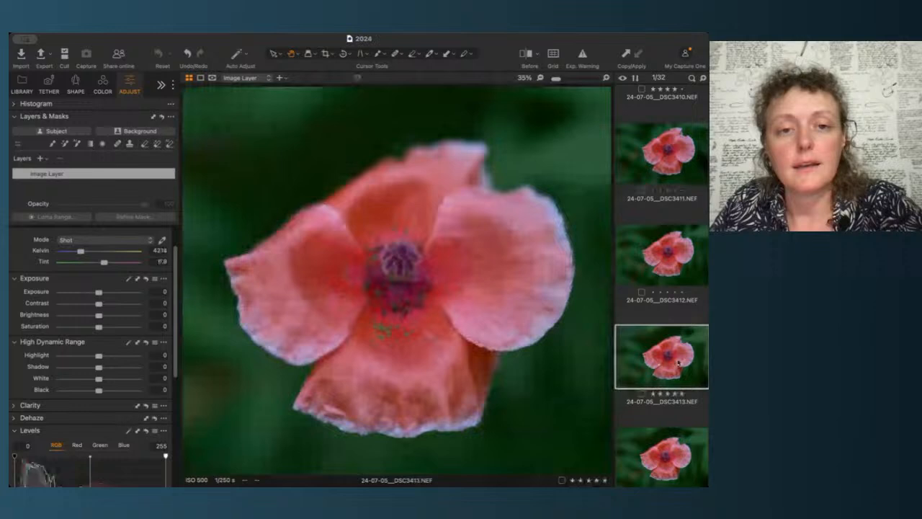
click(679, 145)
click(665, 369)
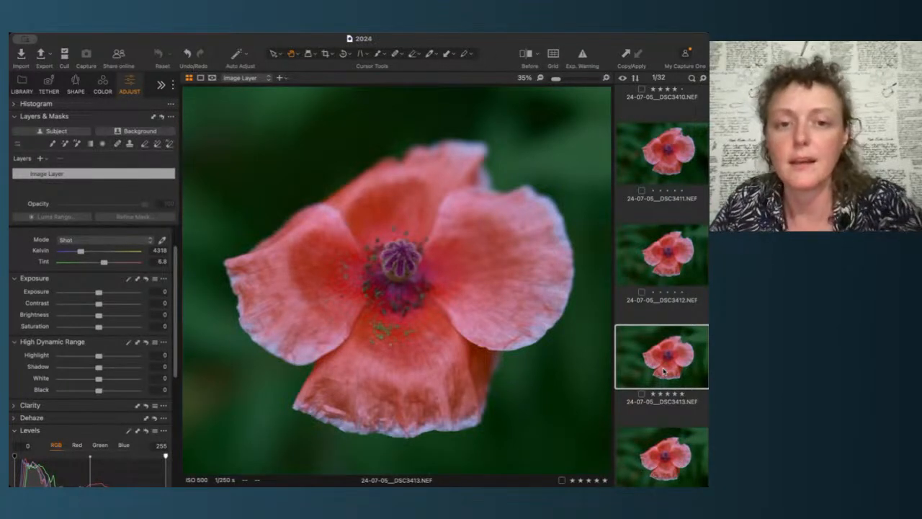
Step: Scroll the filmstrip to the white flower shots and open the DSC3415 image fitted to the view
scroll(682, 390, down, 2)
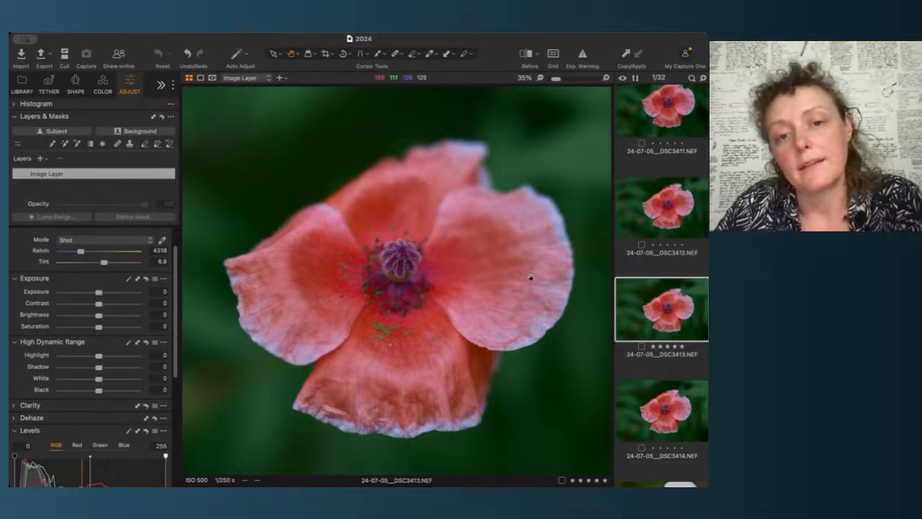
scroll(670, 403, down, 3)
scroll(682, 414, down, 2)
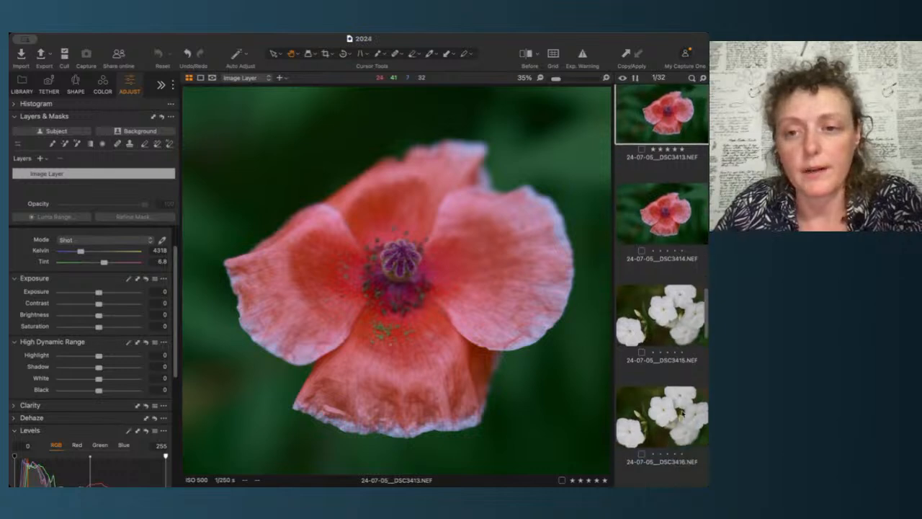
click(683, 310)
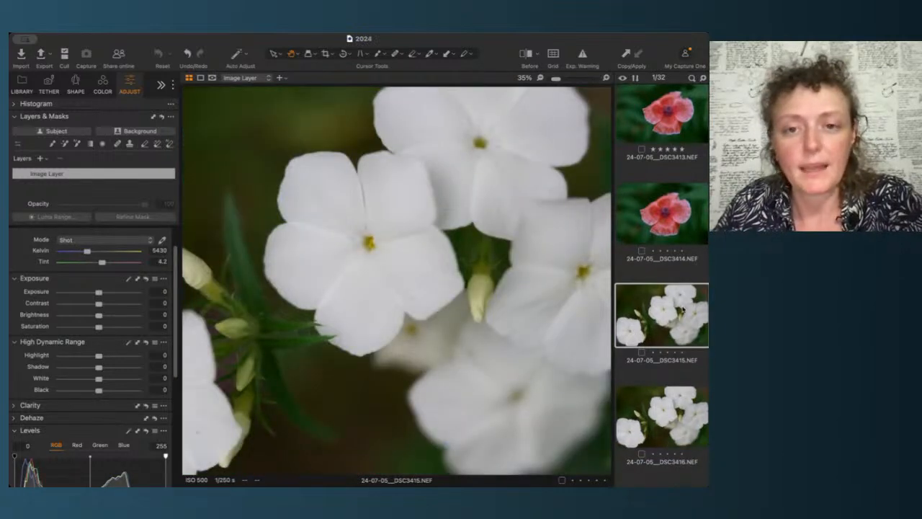
scroll(499, 377, down, 2)
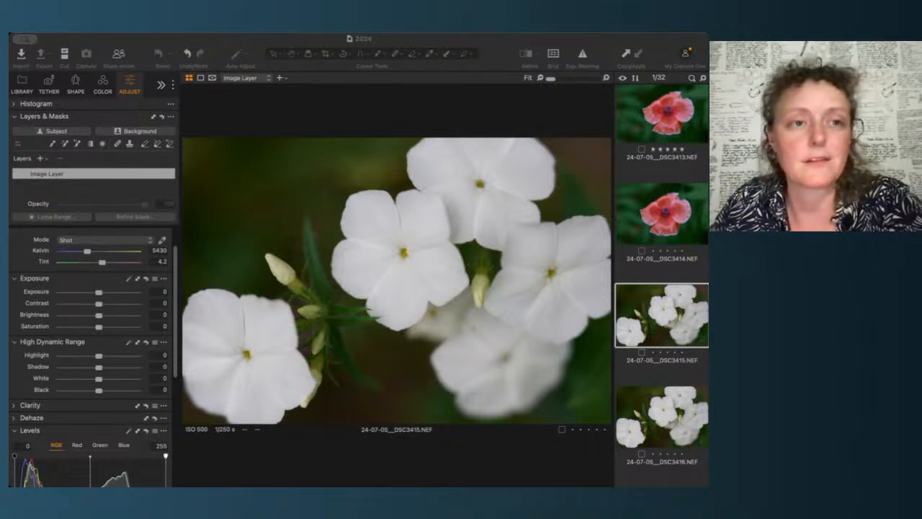
click(128, 41)
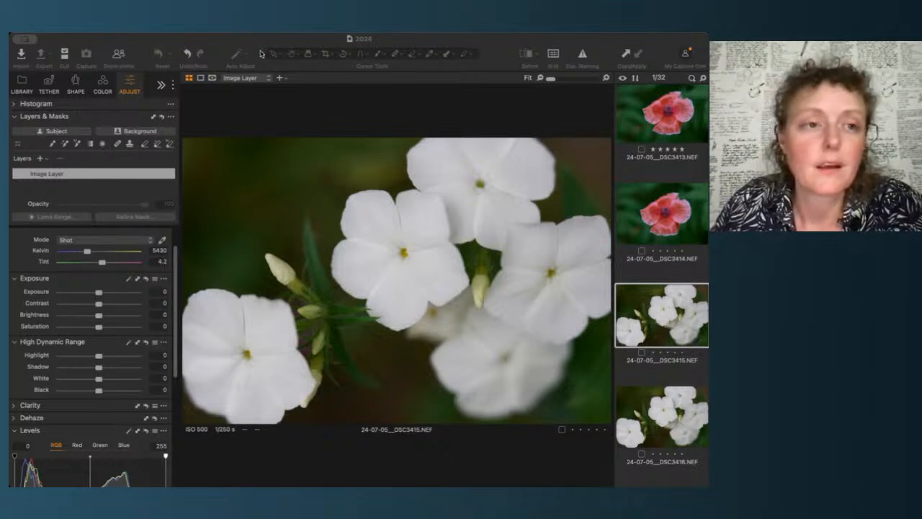
click(126, 40)
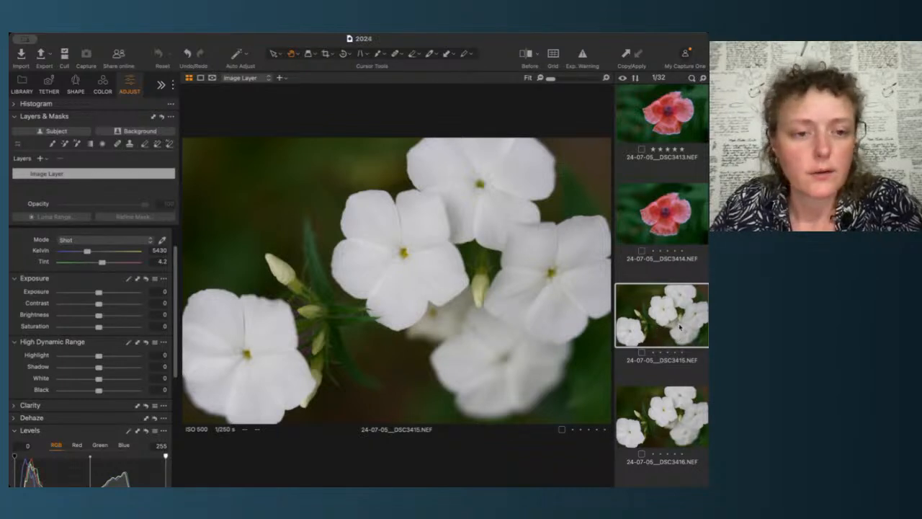
Step: Zoom in and pan across the DSC3415 flower's centre, then step between DSC3415 and DSC3416 to compare them
scroll(436, 253, up, 3)
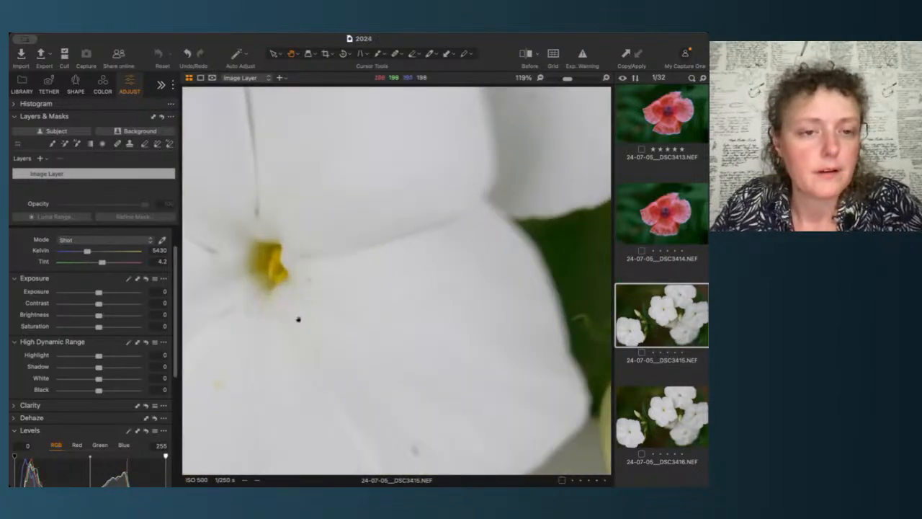
drag(299, 319, 466, 323)
scroll(466, 322, down, 3)
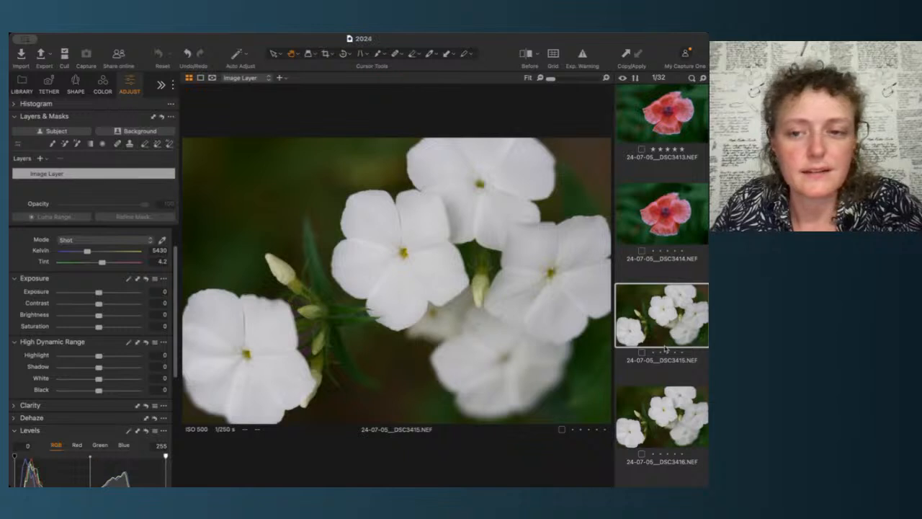
key(Down)
key(Up)
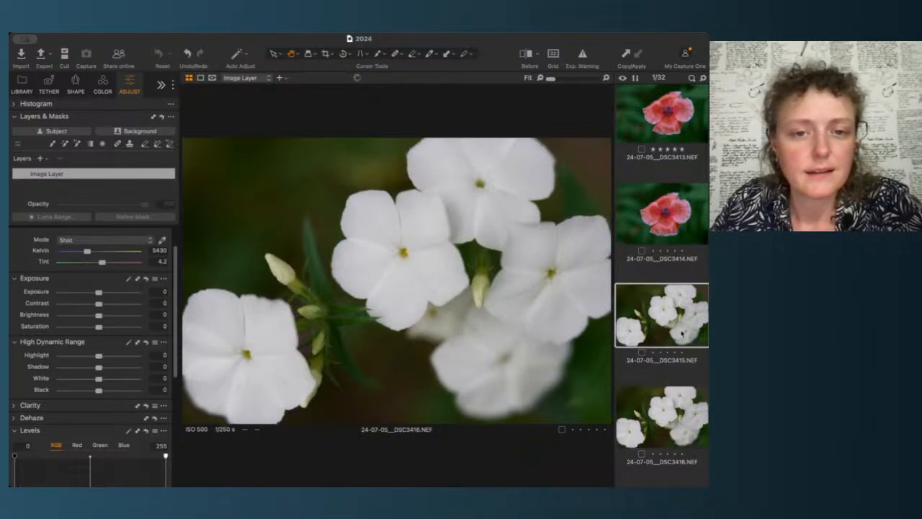
key(Down)
key(Up)
key(Down)
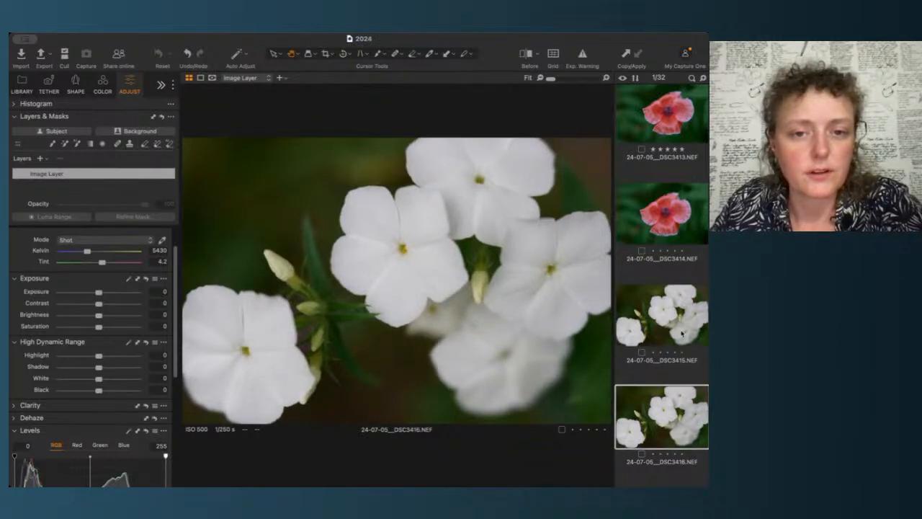
key(Up)
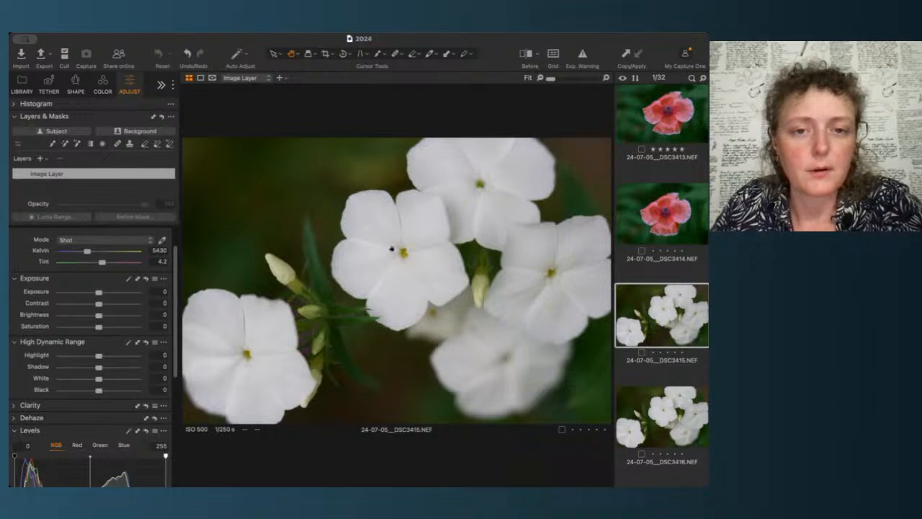
Step: Compare the zoomed-in centres of the DSC3415 and DSC3416 white flower images by switching between them
scroll(392, 250, up, 5)
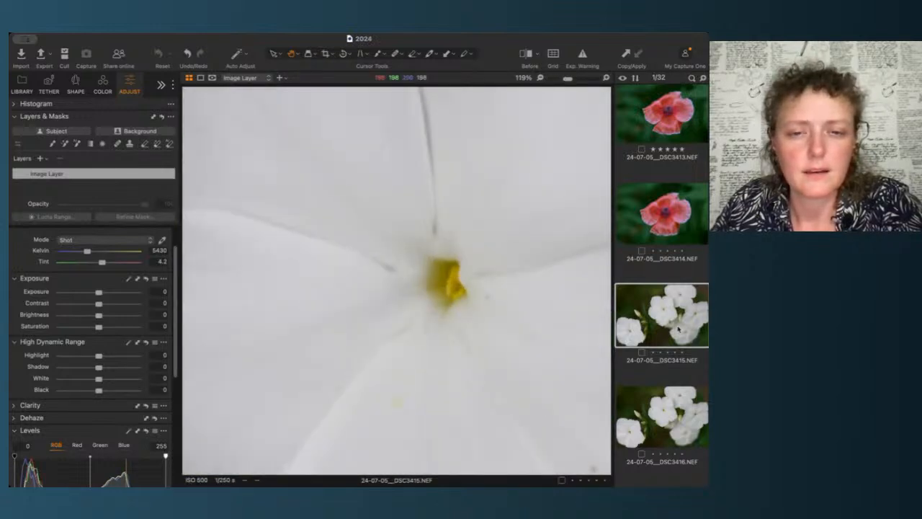
key(Down)
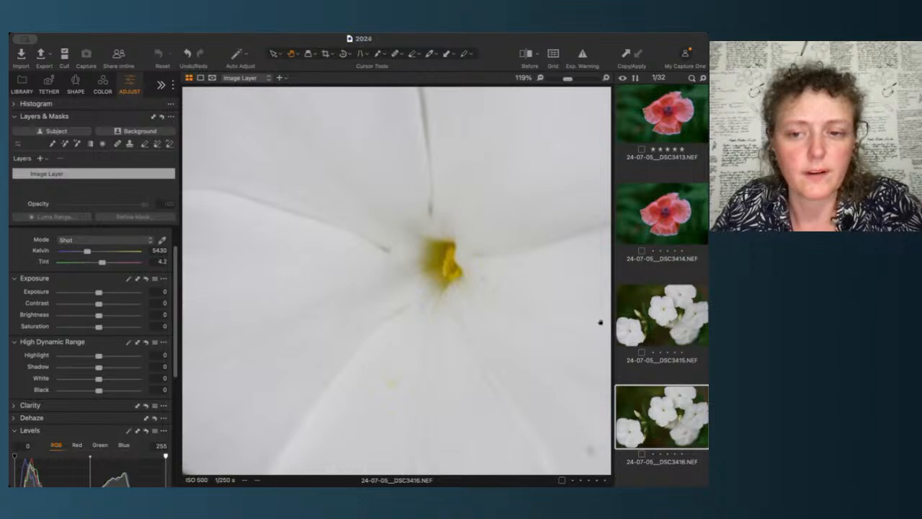
scroll(600, 323, down, 5)
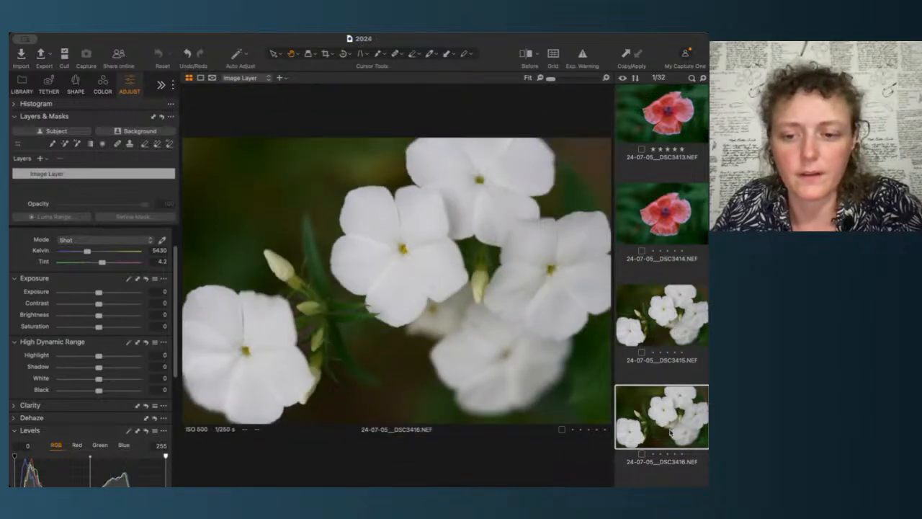
key(Down)
key(Up)
key(Up)
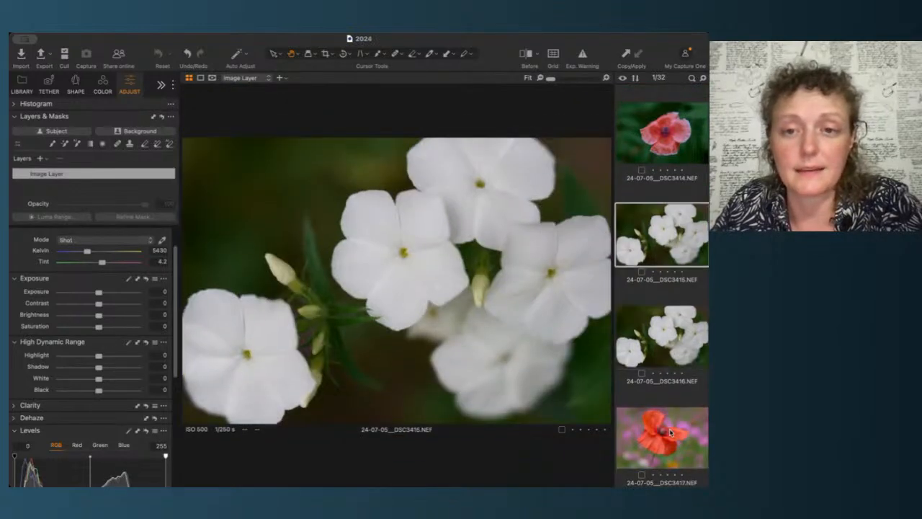
key(Down)
key(Up)
key(Down)
key(Up)
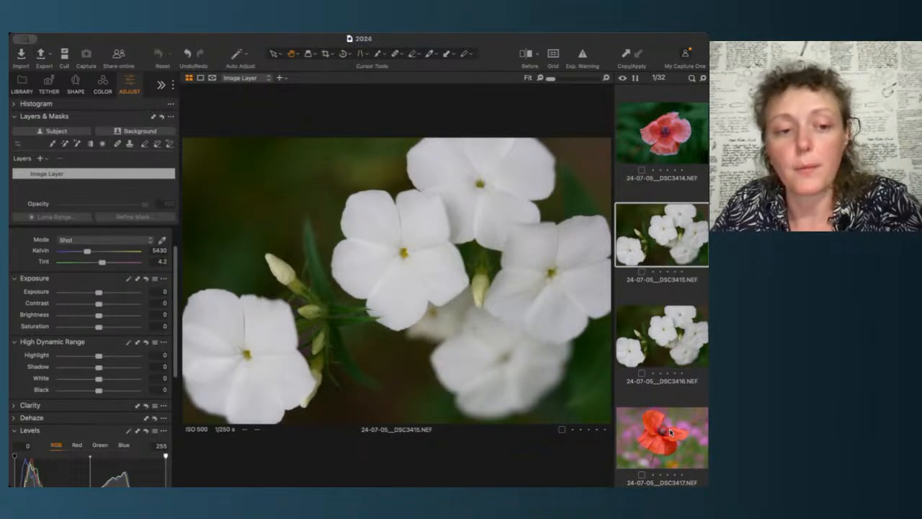
Step: Compare the DSC3415 and DSC3416 white flower images once more and rate DSC3415 five stars
key(Down)
key(Up)
key(Down)
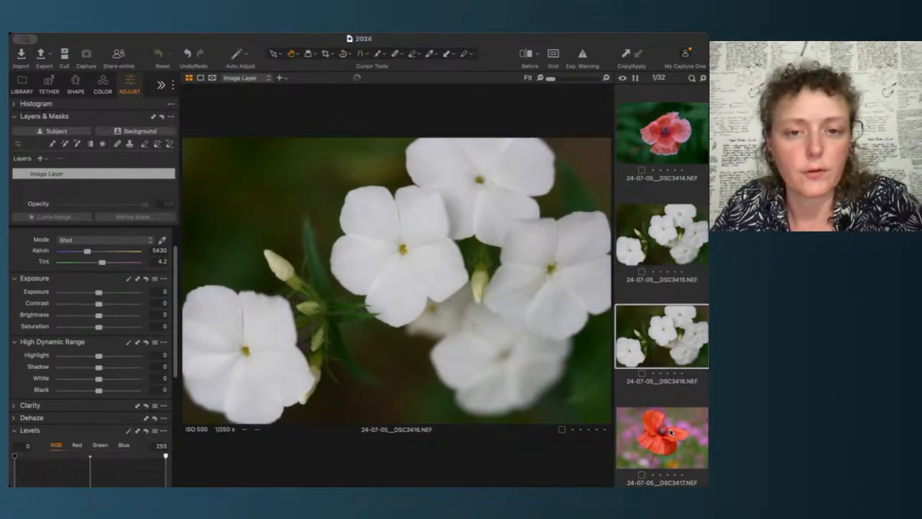
key(Up)
key(Down)
key(Up)
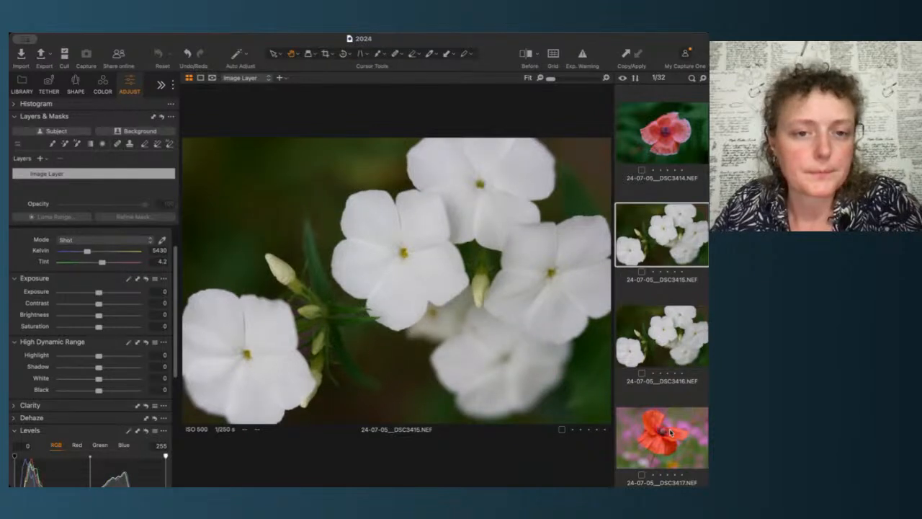
key(Down)
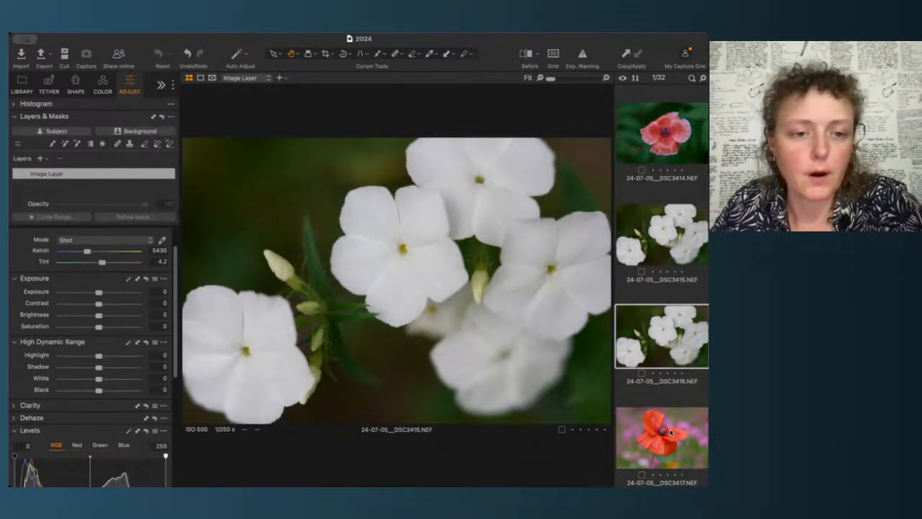
key(Up)
key(5)
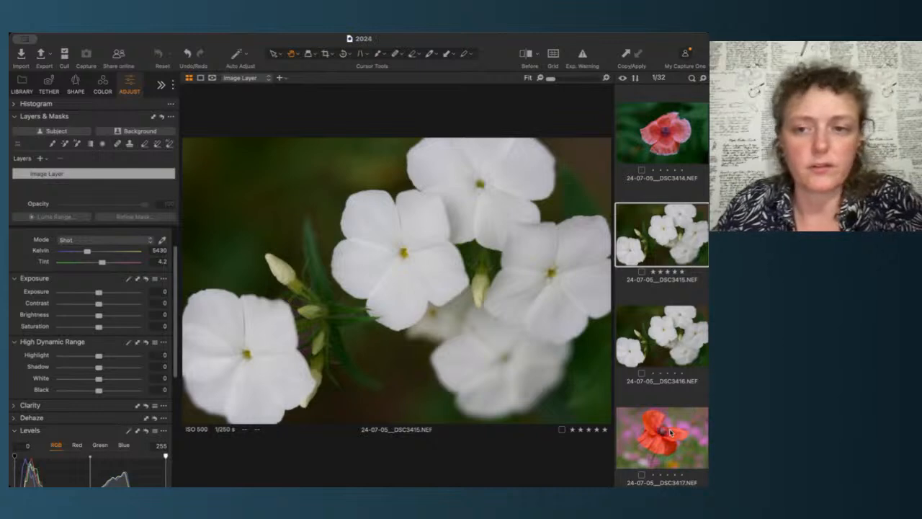
Step: Scroll the filmstrip to the poppy shots, open DSC3417, and zoom in on the poppy's centre before fitting it again
scroll(685, 432, down, 3)
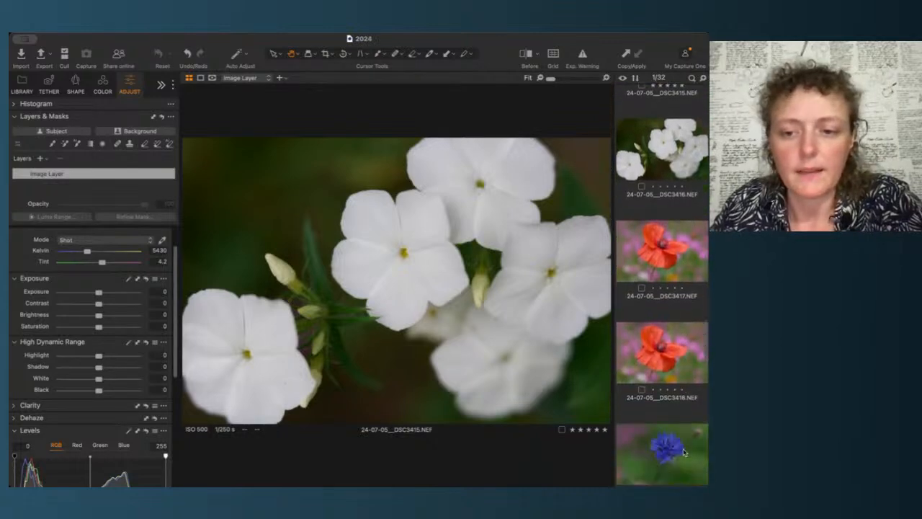
click(670, 251)
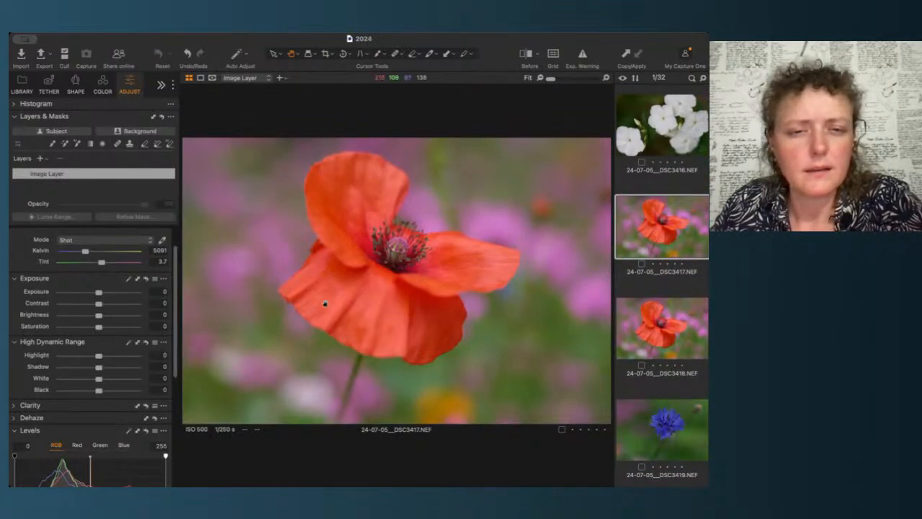
click(374, 249)
scroll(439, 242, up, 3)
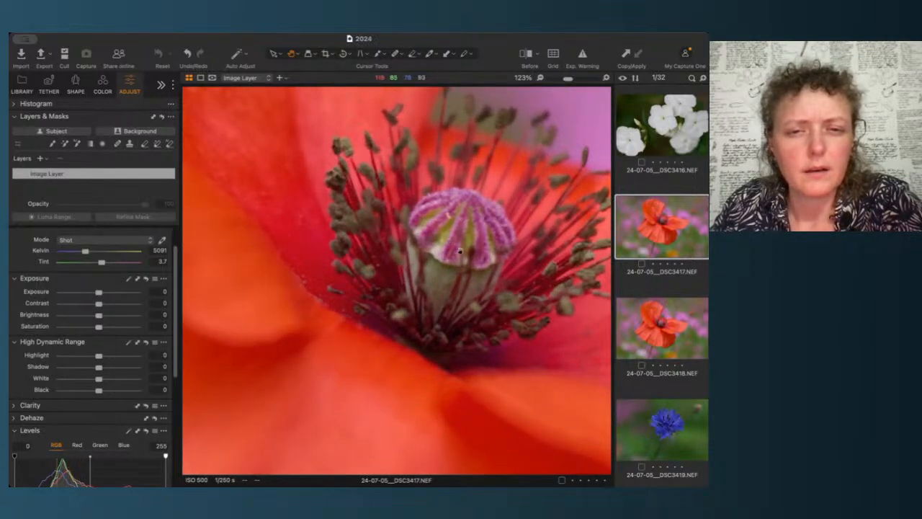
scroll(454, 245, down, 4)
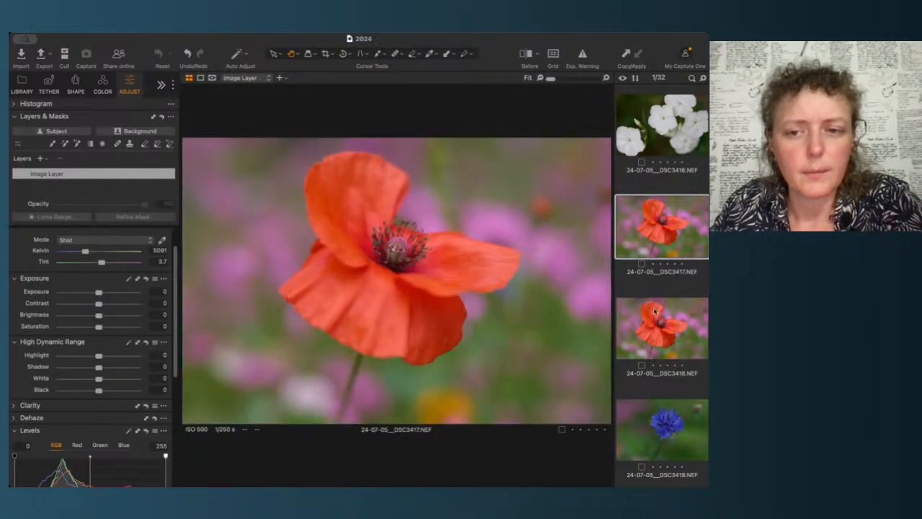
Step: Open DSC3418, zoom in on its poppy centre, and return to DSC3417 fitted to the view
key(Down)
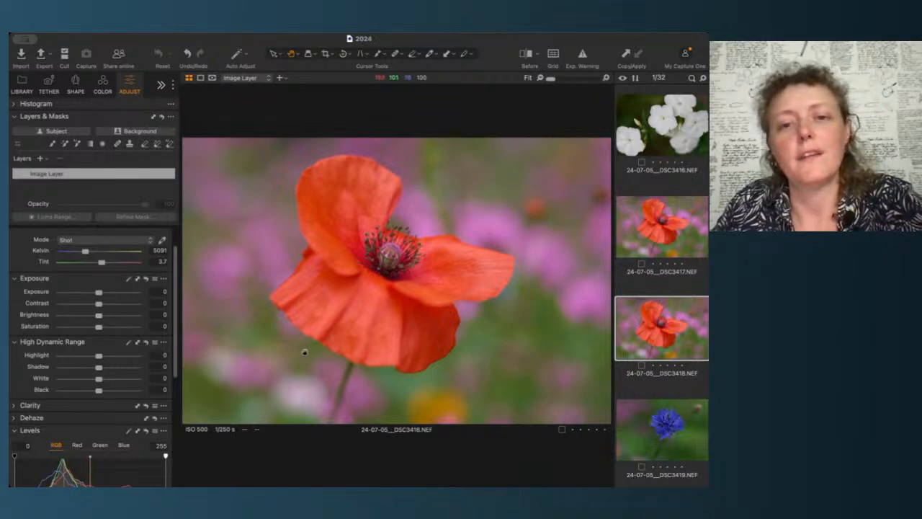
click(389, 252)
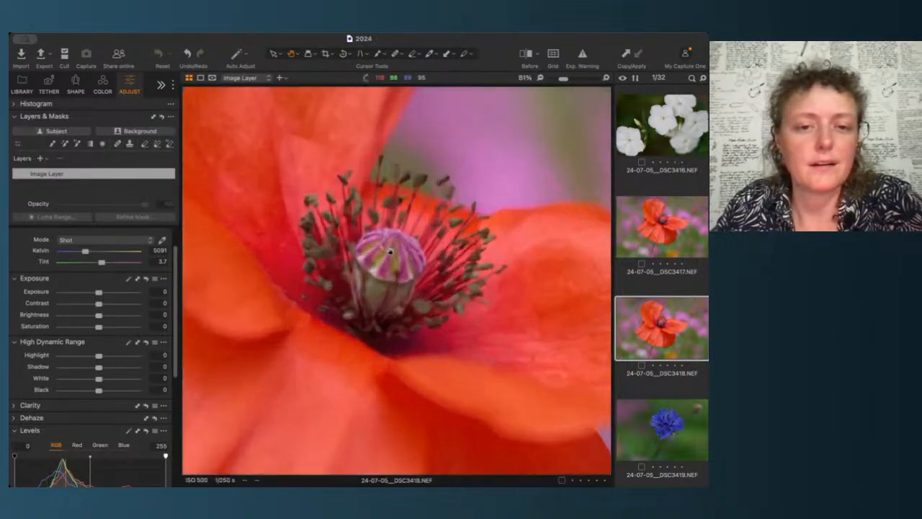
scroll(389, 251, up, 5)
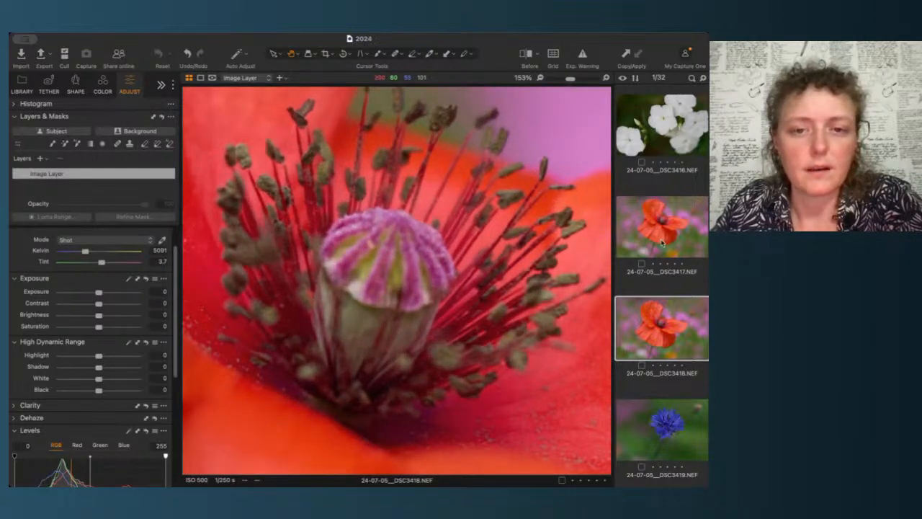
key(Up)
click(434, 254)
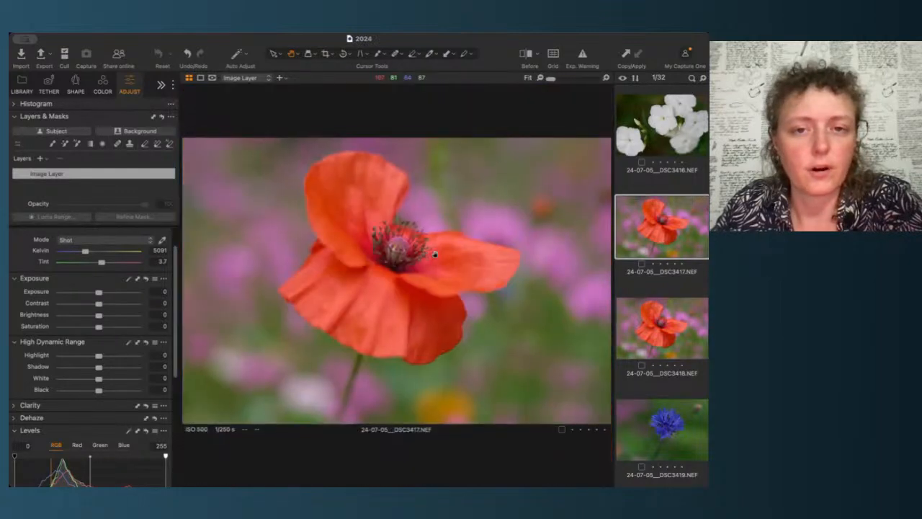
Step: Switch repeatedly between the DSC3417 and DSC3418 poppy images and rate DSC3417 five stars
click(680, 324)
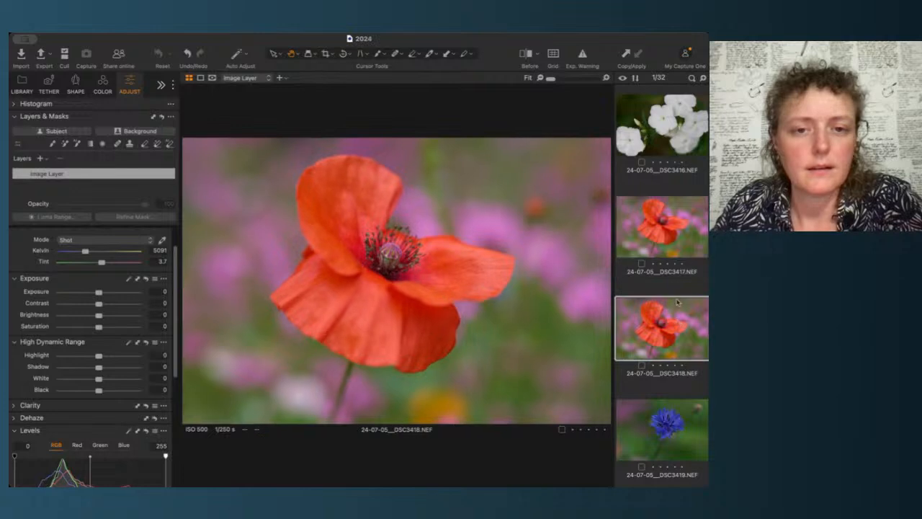
click(678, 241)
click(669, 306)
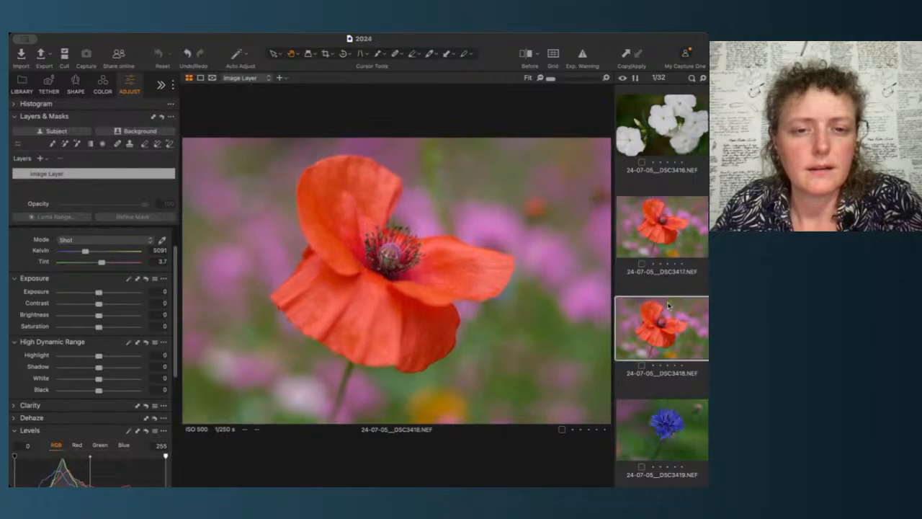
click(669, 239)
click(659, 312)
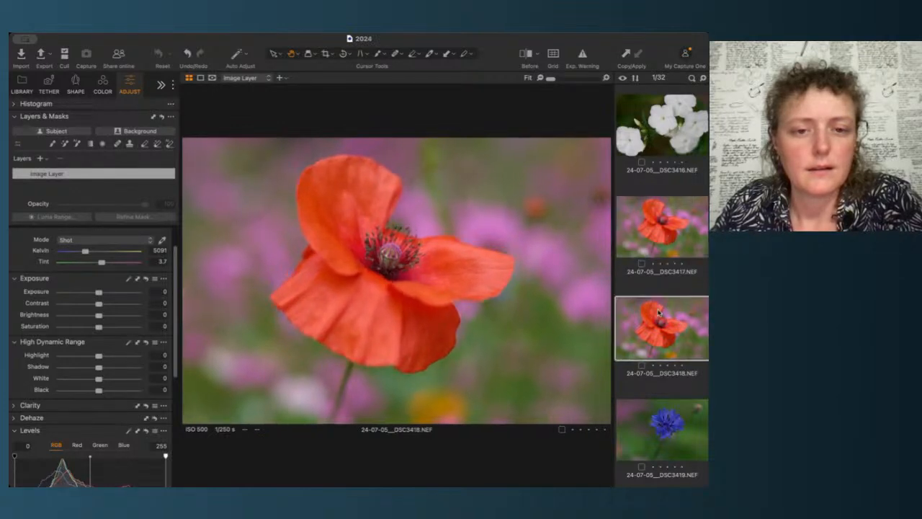
click(663, 234)
click(662, 322)
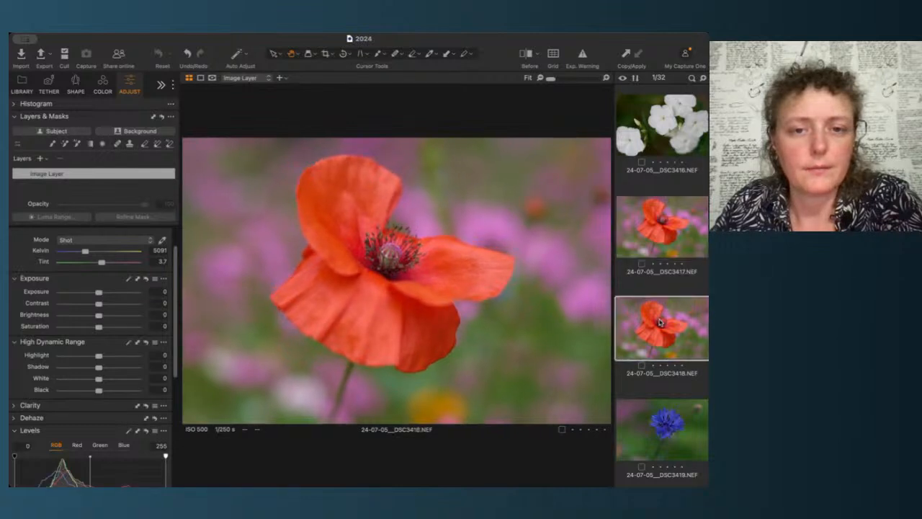
click(674, 224)
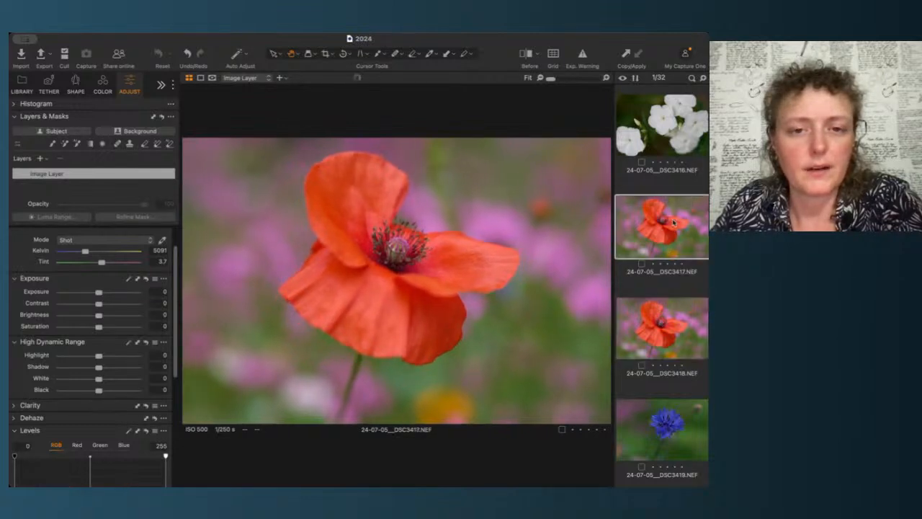
key(5)
Step: Open the DSC3419 cornflower, zoom in on its centre, and compare it with DSC3418
scroll(667, 274, down, 3)
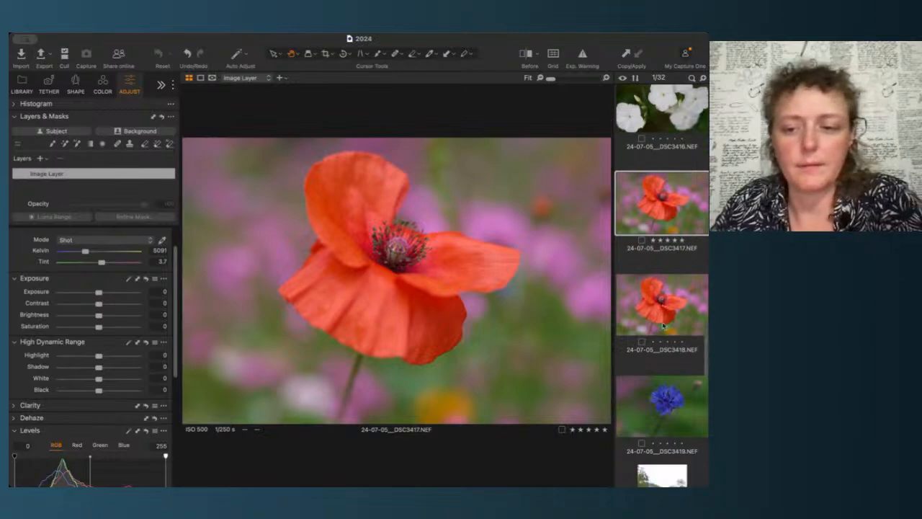
click(664, 326)
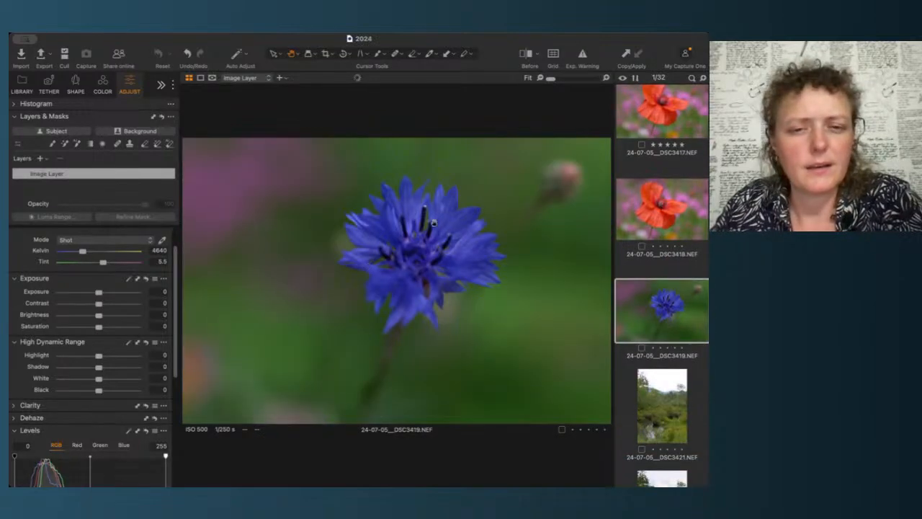
click(434, 223)
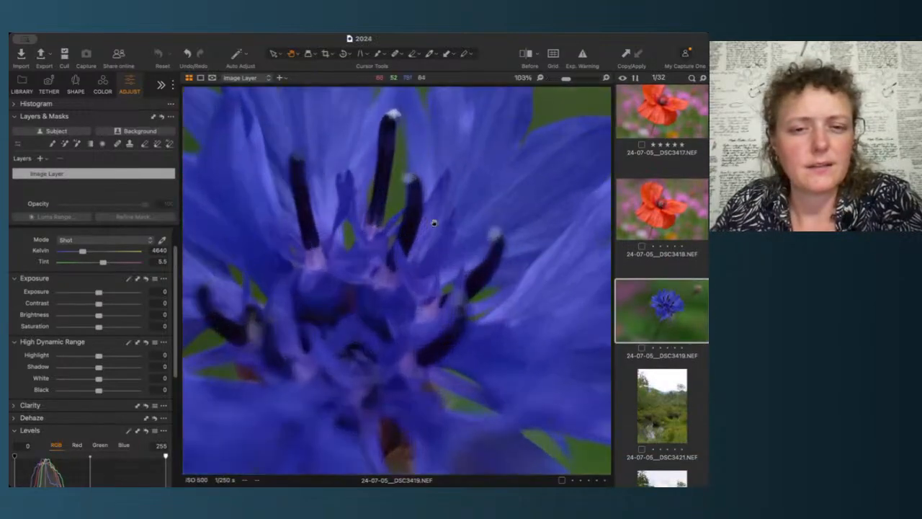
click(341, 317)
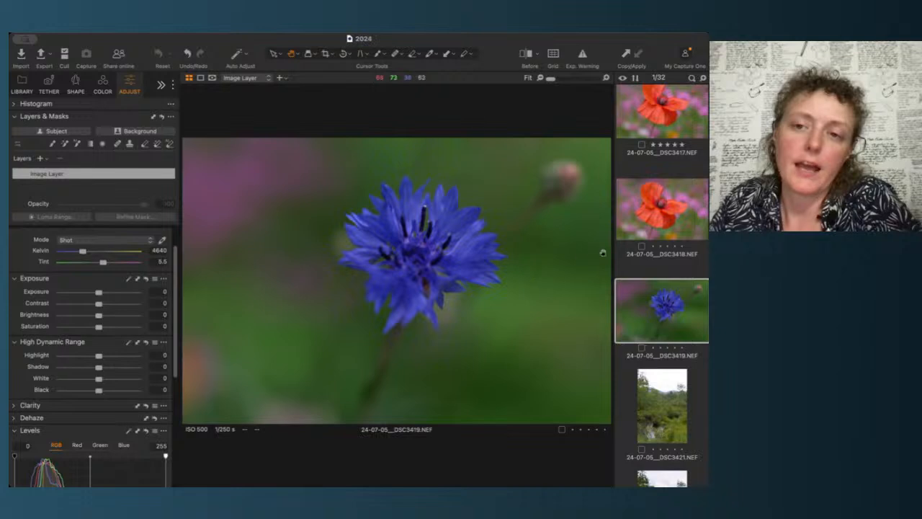
click(679, 184)
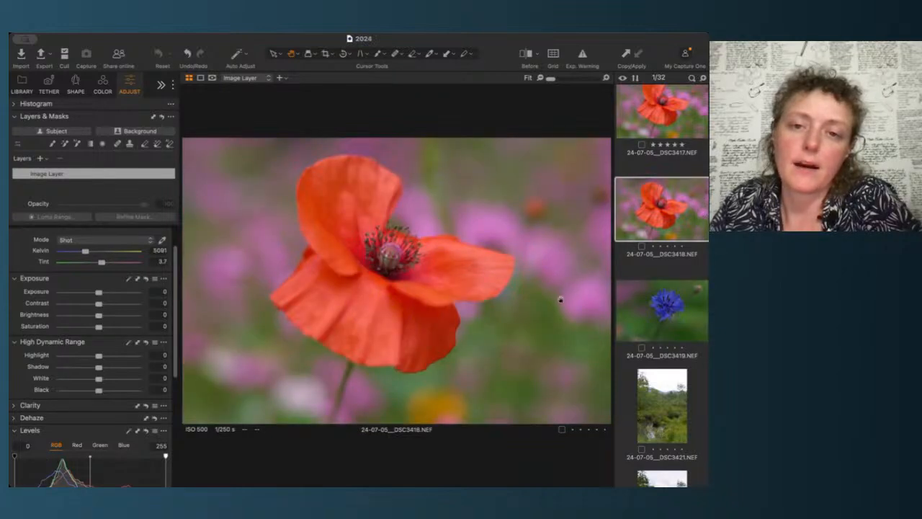
click(696, 298)
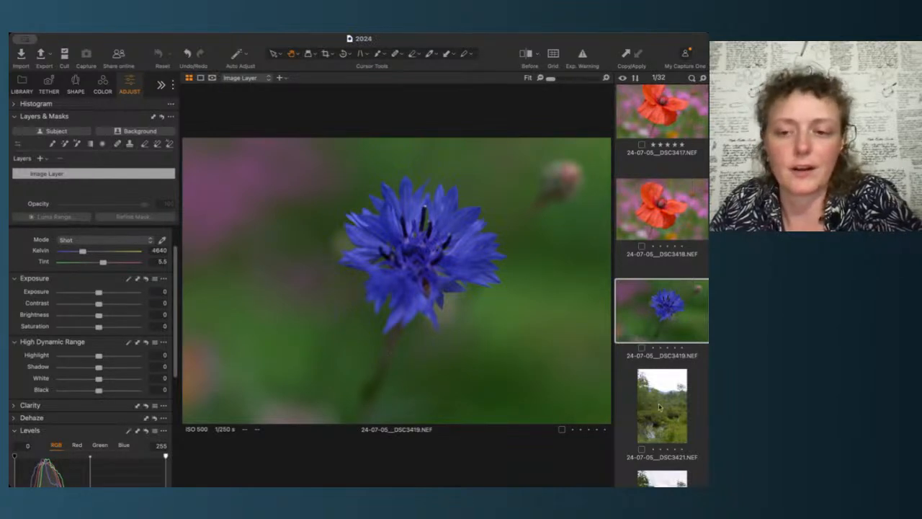
Step: Open the DSC3422 landscape and set its Highlight to -71 and Exposure to 0.74
scroll(659, 408, down, 1)
scroll(658, 408, down, 5)
click(664, 340)
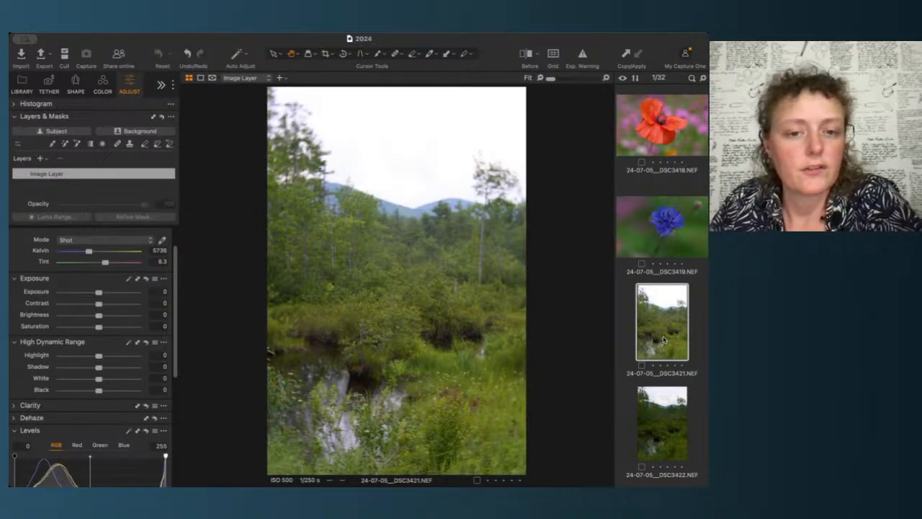
key(Right)
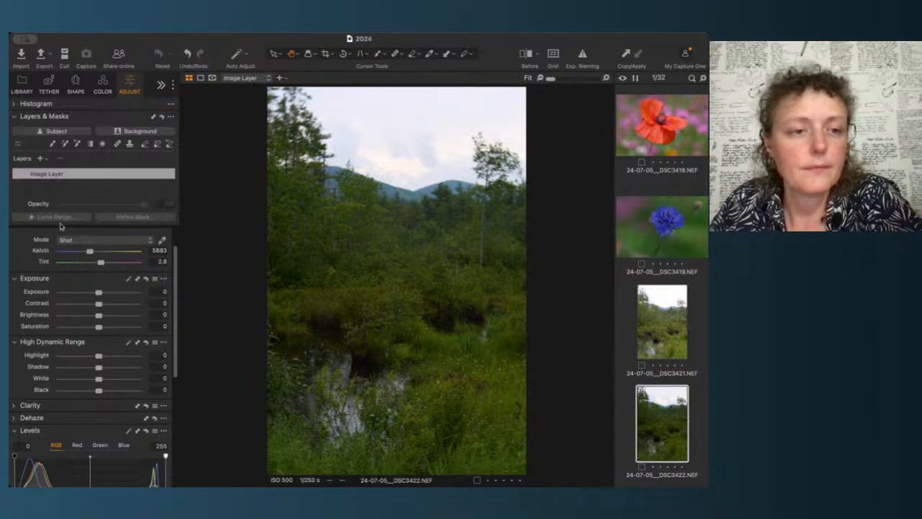
drag(98, 356, 71, 359)
double_click(75, 359)
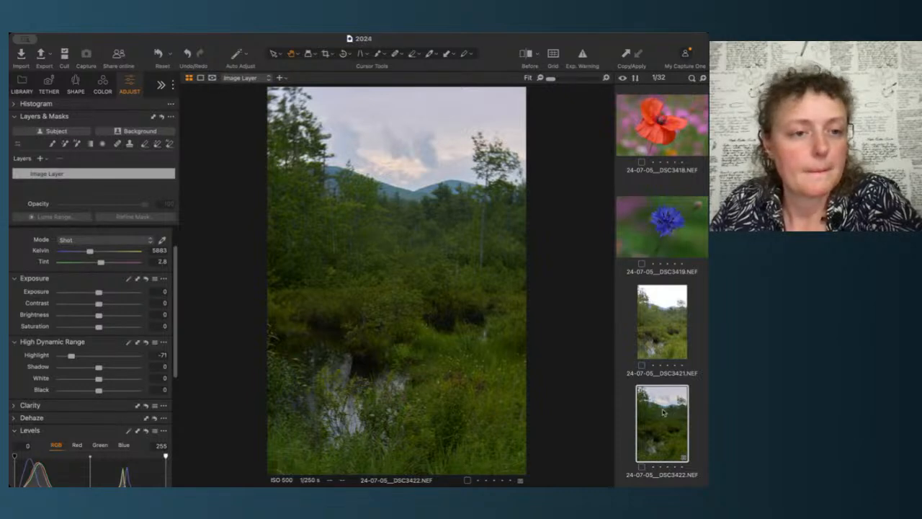
mouse_move(98, 291)
mouse_down()
mouse_move(111, 308)
mouse_move(101, 308)
mouse_up()
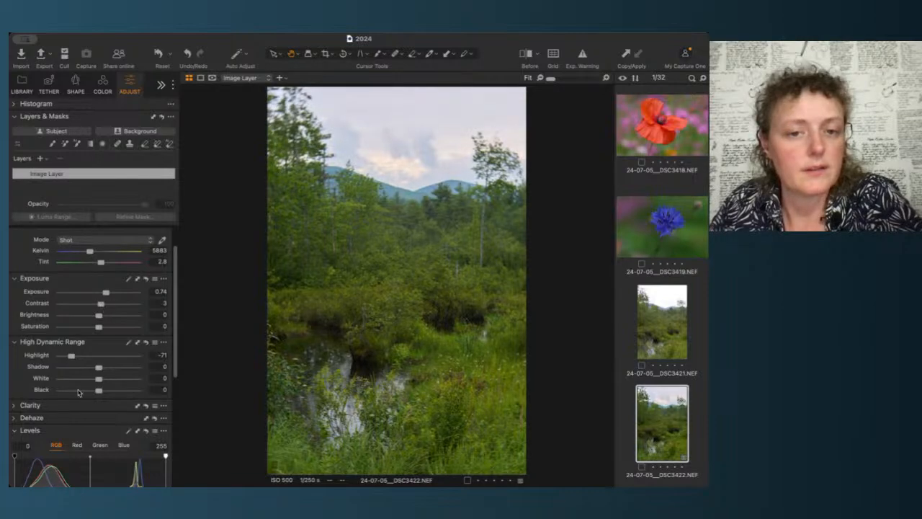
Step: Adjust the DSC3422 Levels: white point to 239, black point to 2, and midtone to -0.06
scroll(99, 443, down, 2)
scroll(99, 442, down, 5)
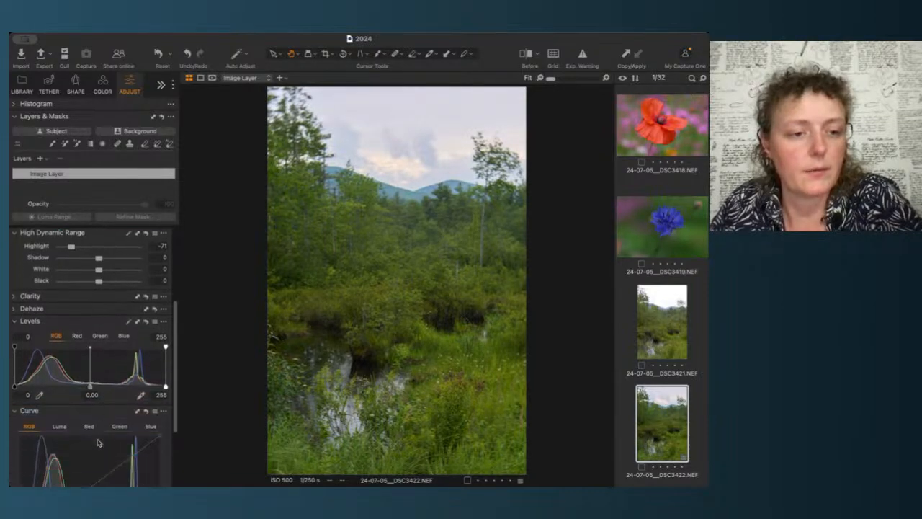
drag(166, 381, 153, 388)
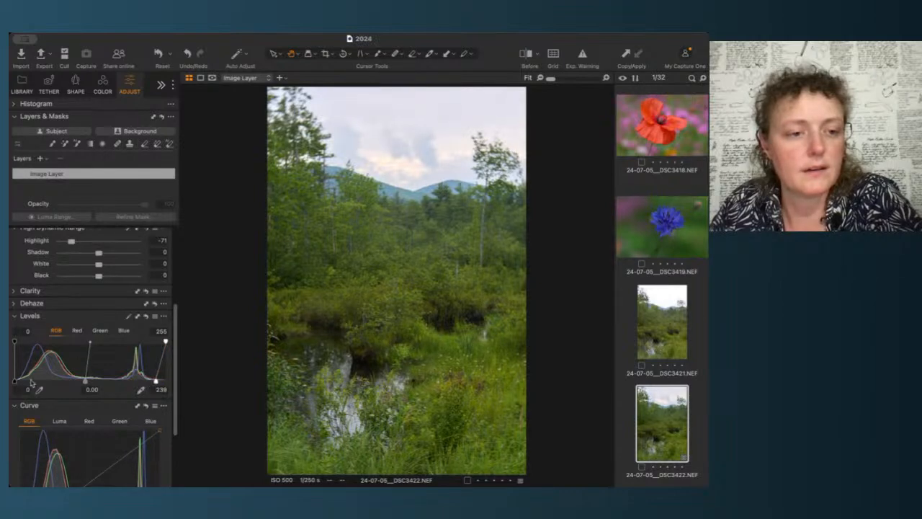
drag(15, 384, 16, 384)
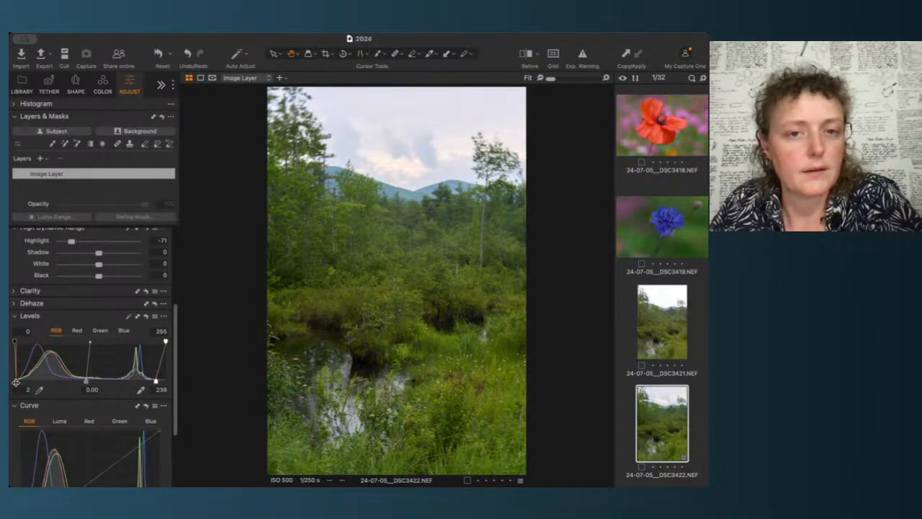
drag(86, 382, 89, 382)
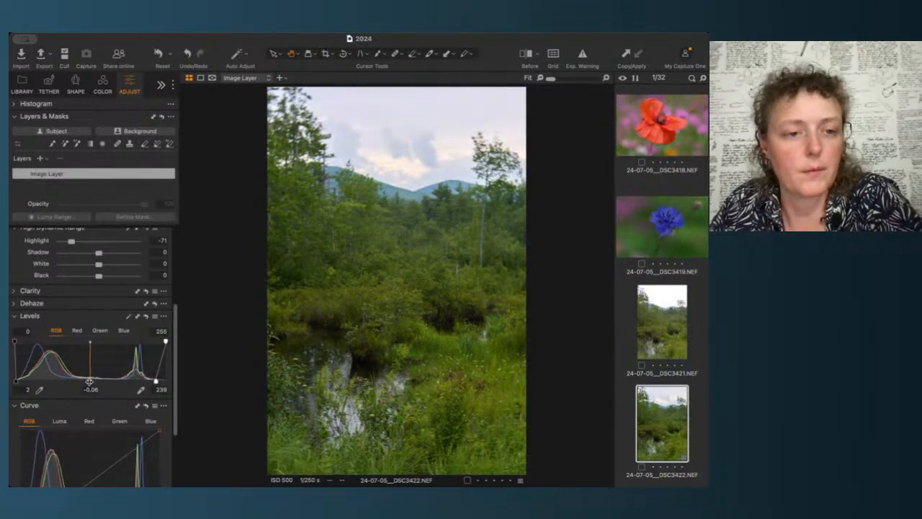
Step: Nudge the RGB curve's top endpoint to about input 253, output 255
mouse_move(166, 344)
mouse_down()
mouse_move(145, 344)
mouse_move(175, 344)
mouse_up()
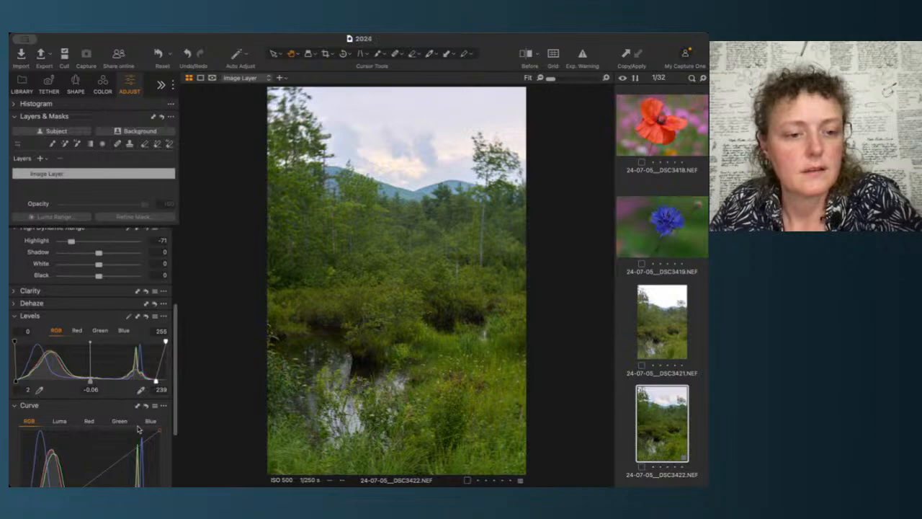
scroll(173, 357, down, 3)
drag(158, 341, 156, 340)
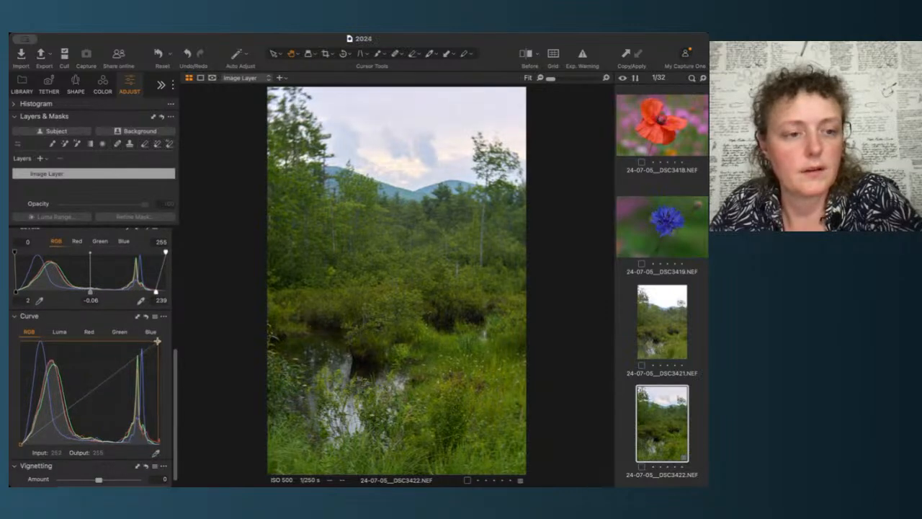
click(90, 393)
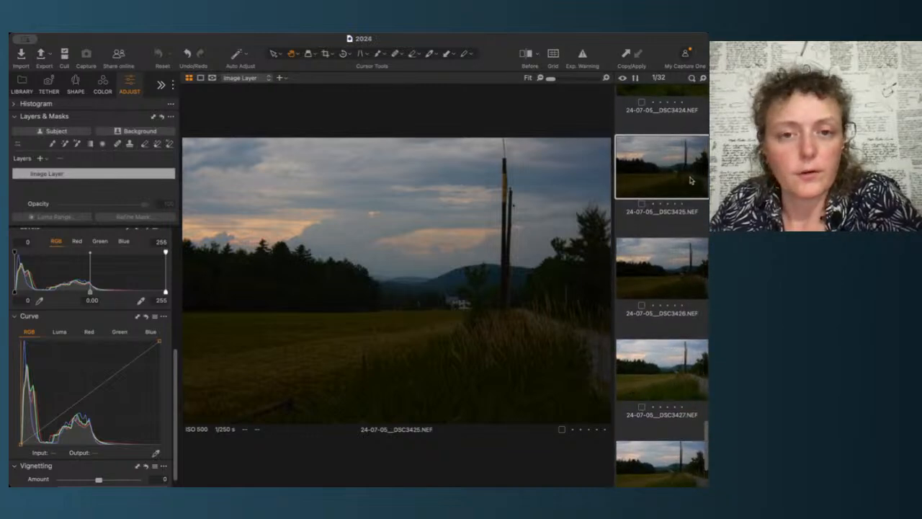
Step: Step between the DSC3425 and DSC3426 sunset field images to compare them
key(Down)
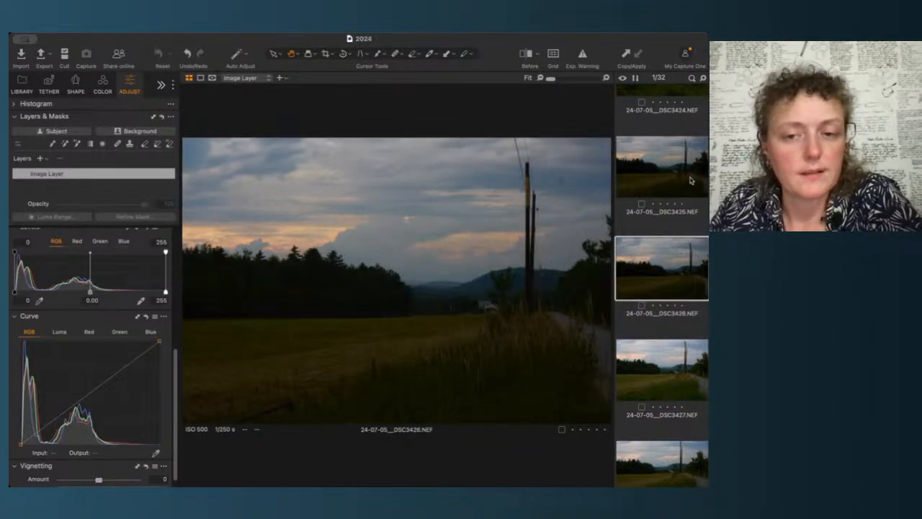
click(691, 180)
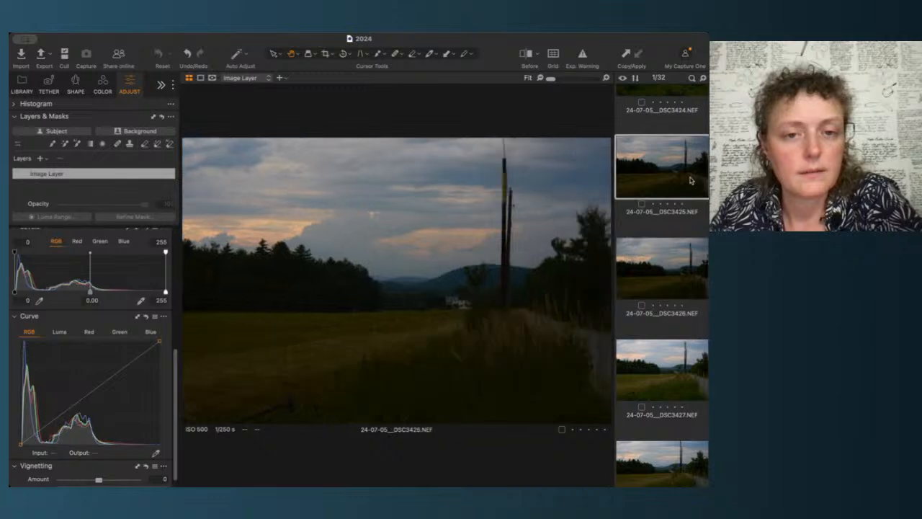
Step: Step through the DSC3427 to DSC3429 sunset field images to compare them
key(Down)
key(Down)
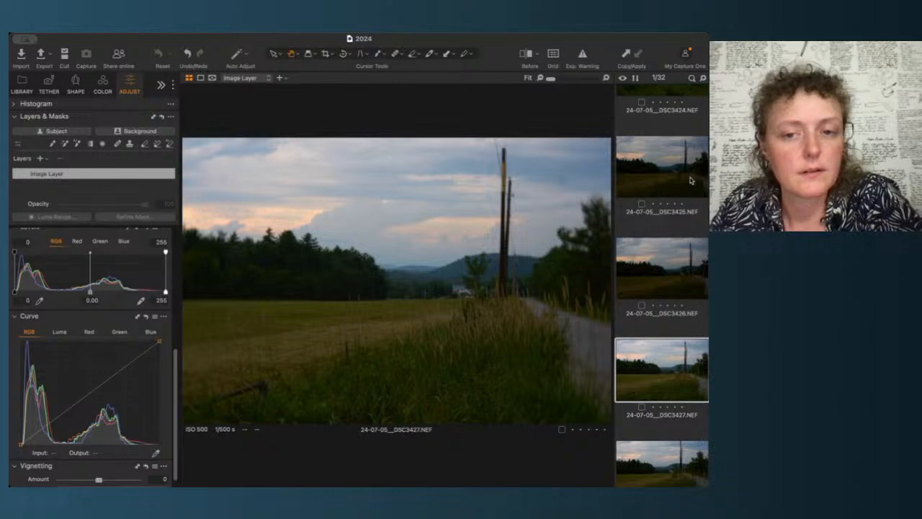
key(Up)
key(Down)
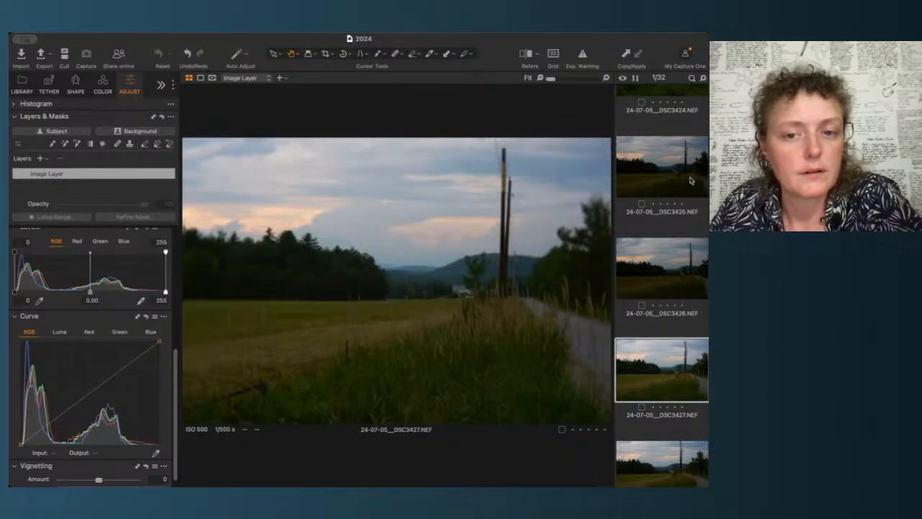
key(Down)
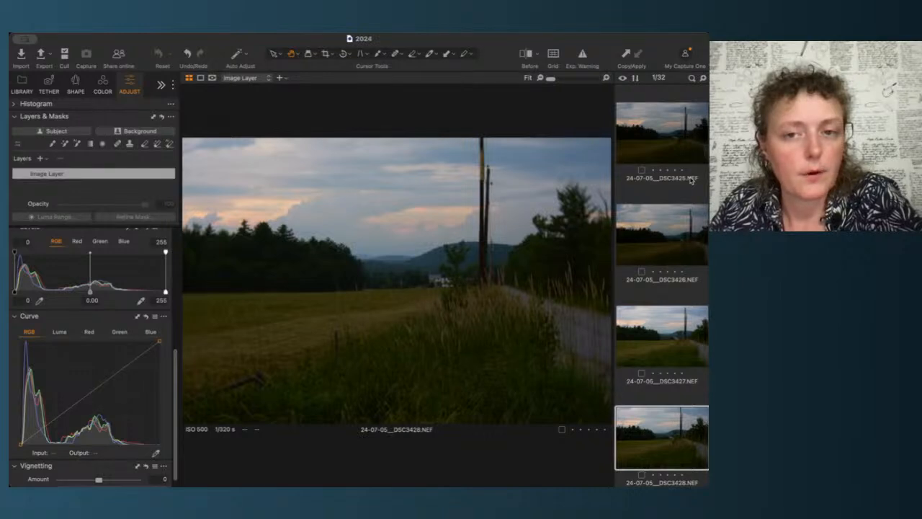
key(Down)
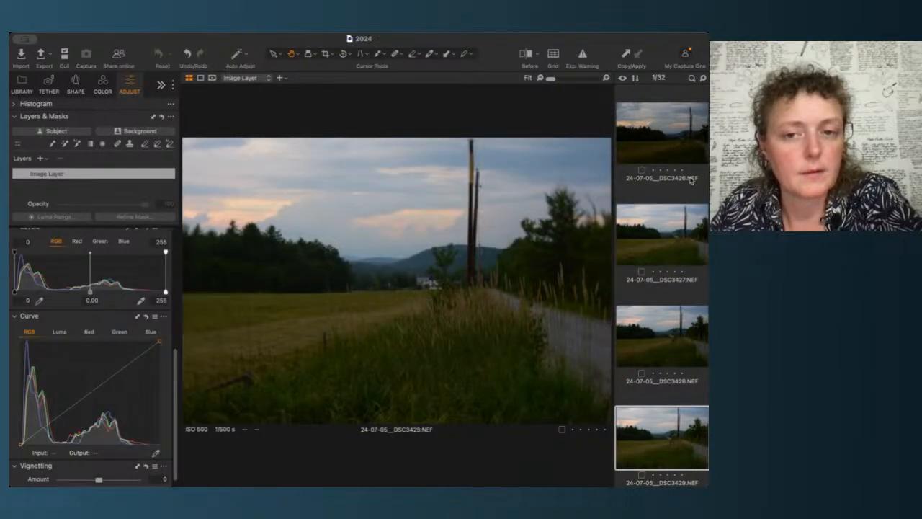
key(Up)
key(Down)
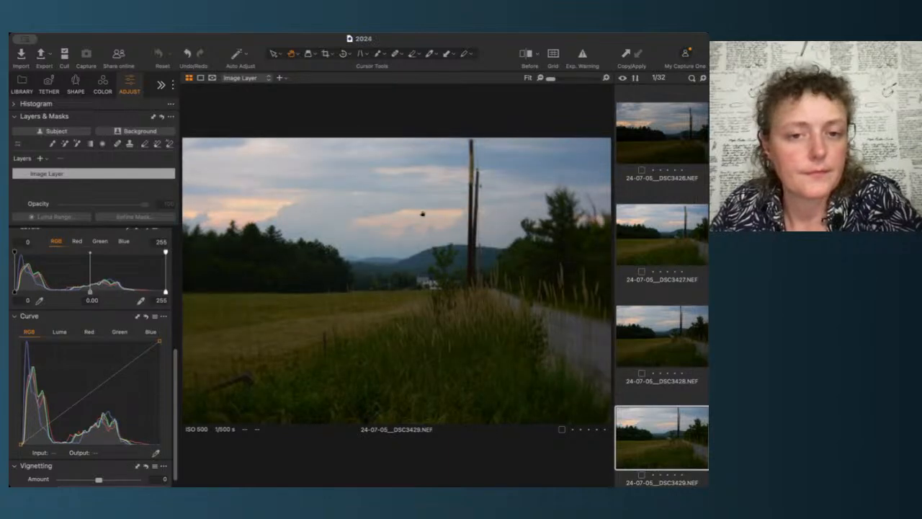
Step: Inspect DSC3428 and DSC3429 zoomed in, then rate DSC3428 five stars
click(397, 278)
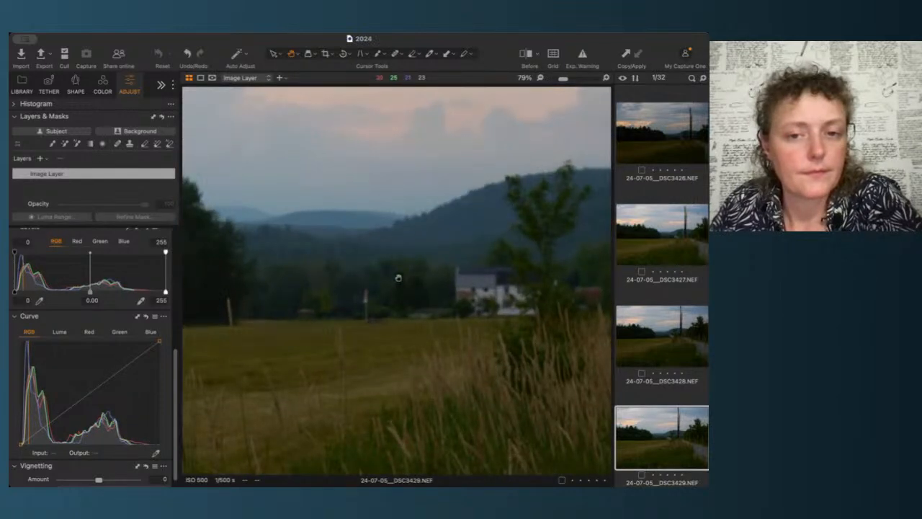
click(686, 332)
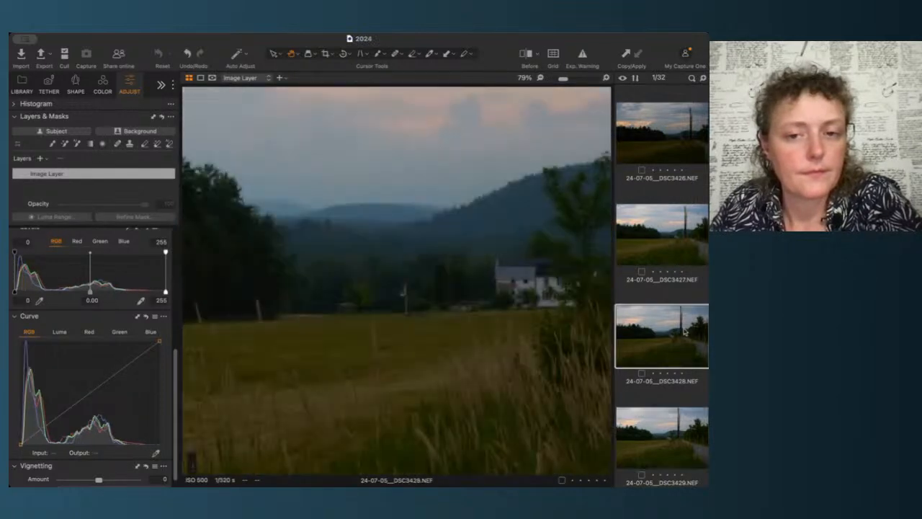
click(664, 430)
click(668, 344)
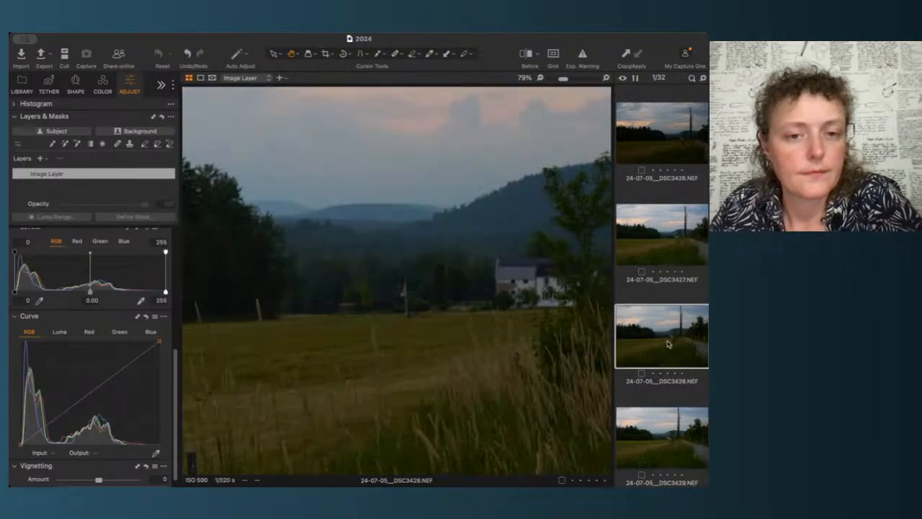
click(440, 311)
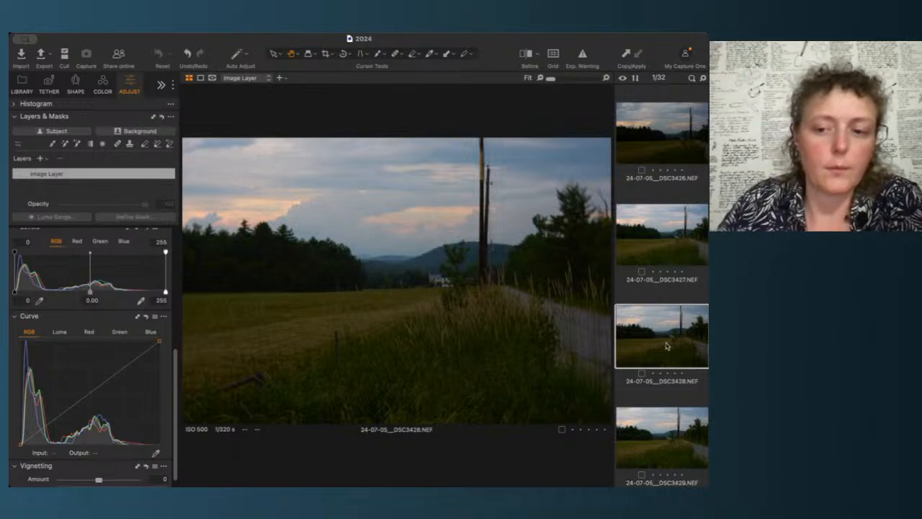
key(5)
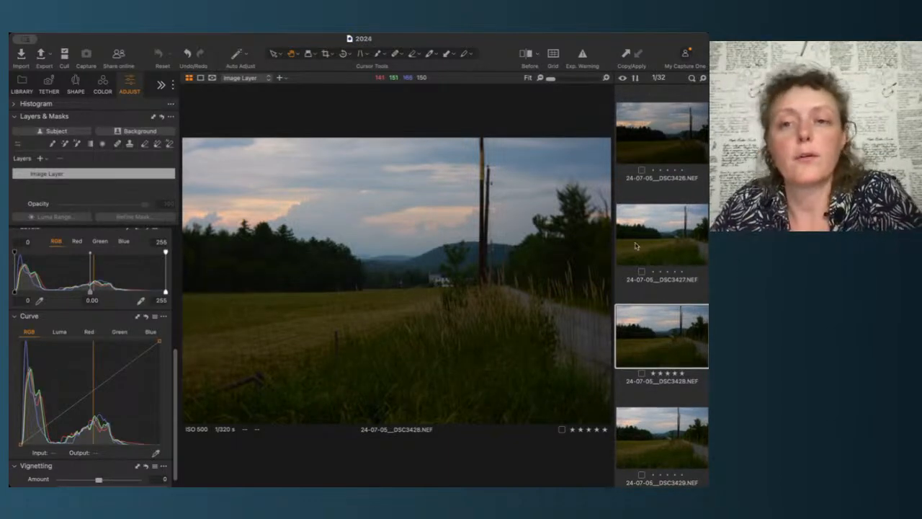
Step: Create a smart album named Picks in the Brownfield area project matching Rating greater than or equal to four stars
scroll(636, 246, up, 15)
scroll(636, 246, up, 5)
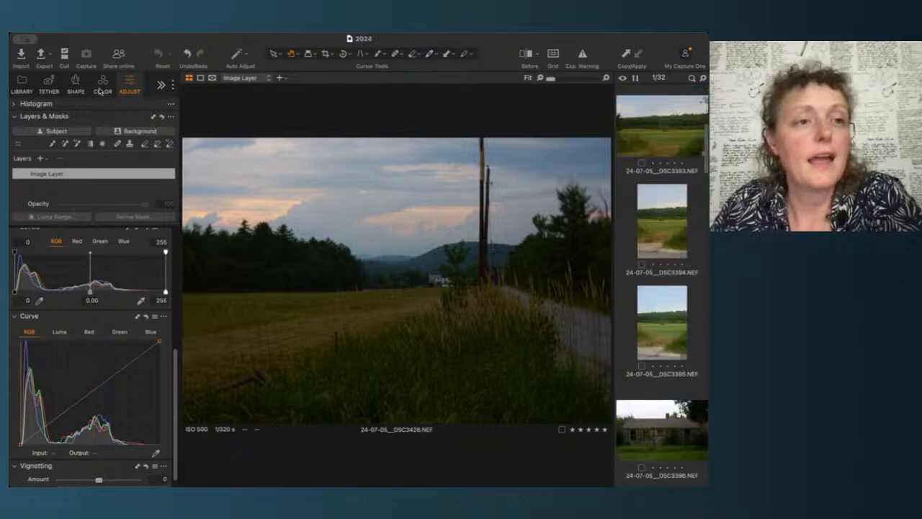
click(21, 84)
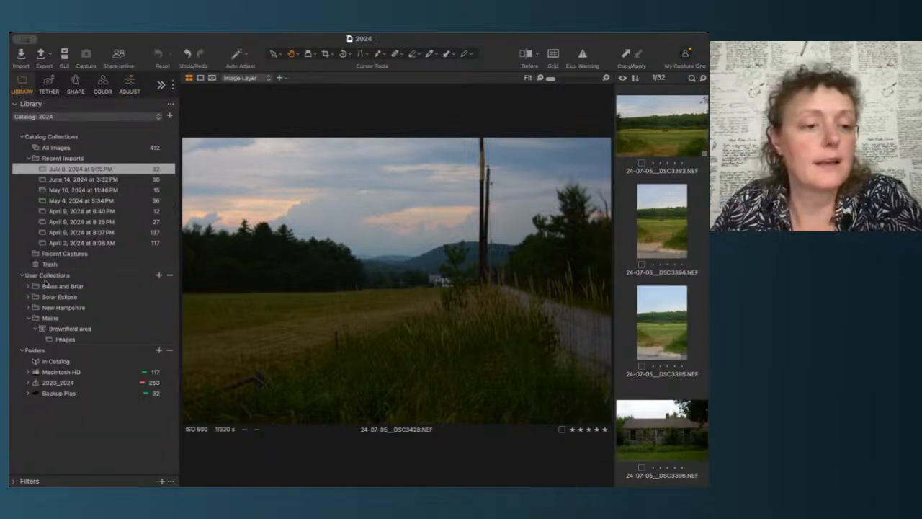
click(72, 330)
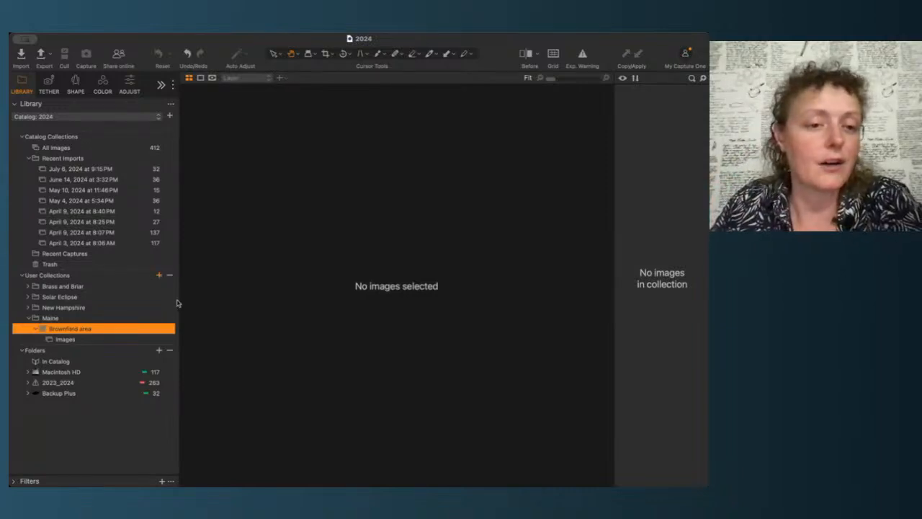
click(183, 296)
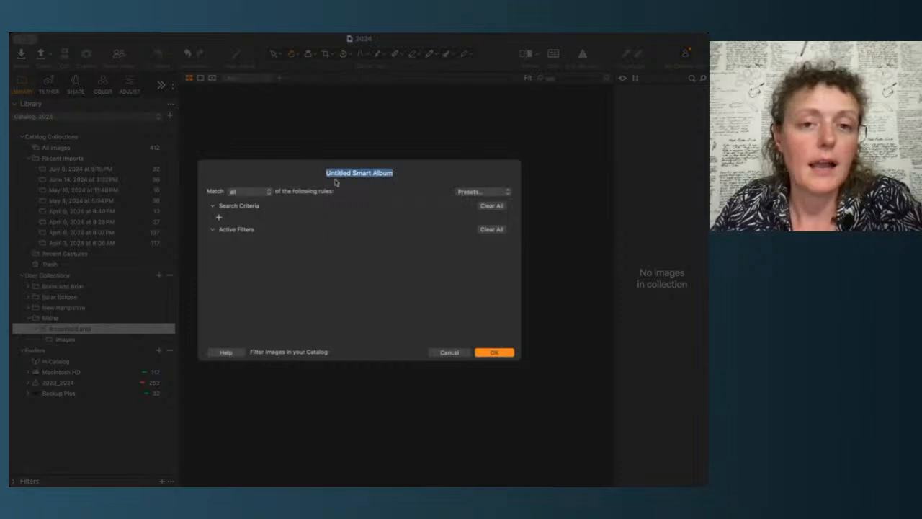
text(Picks)
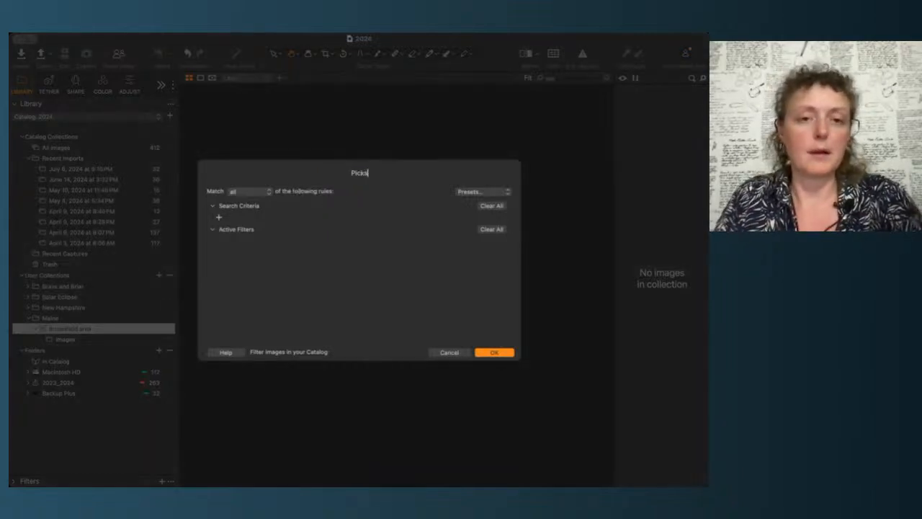
click(474, 196)
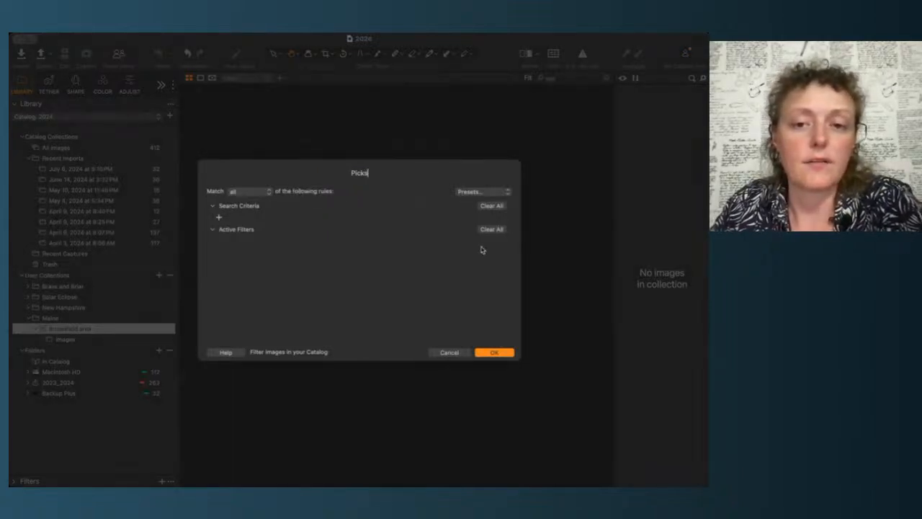
click(469, 245)
click(495, 190)
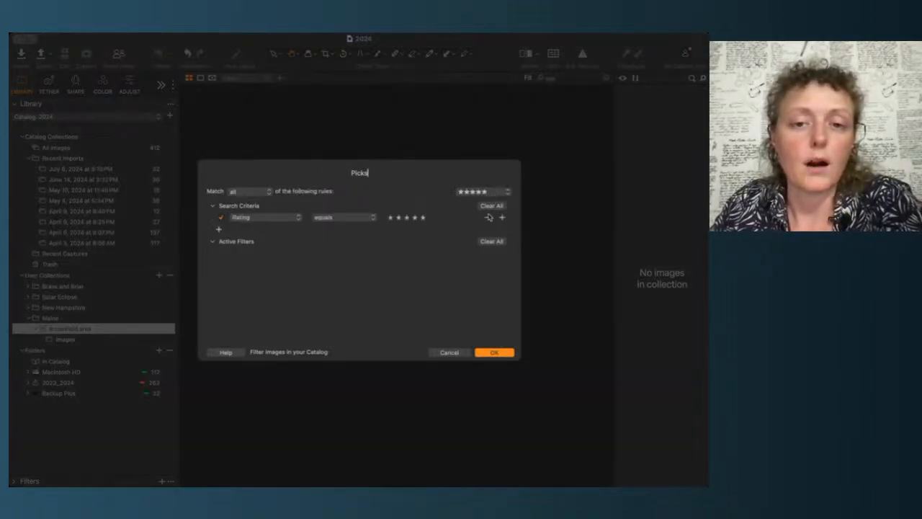
click(470, 249)
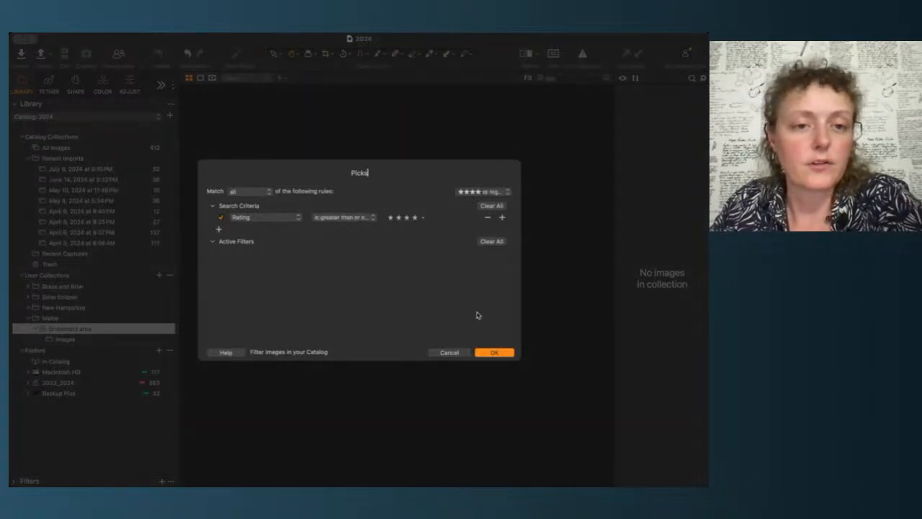
click(494, 353)
Step: Open the Picks and Images albums in the Brownfield area project to check their contents
click(69, 350)
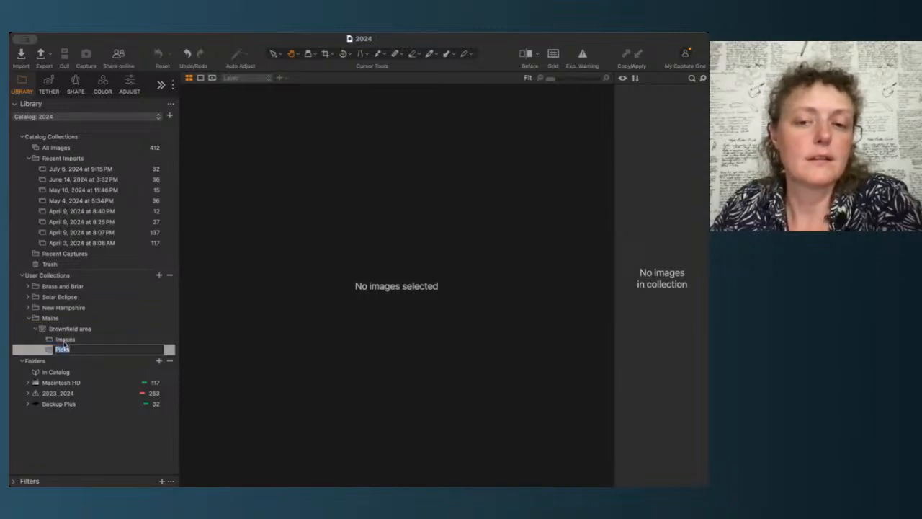
key(Up)
click(62, 351)
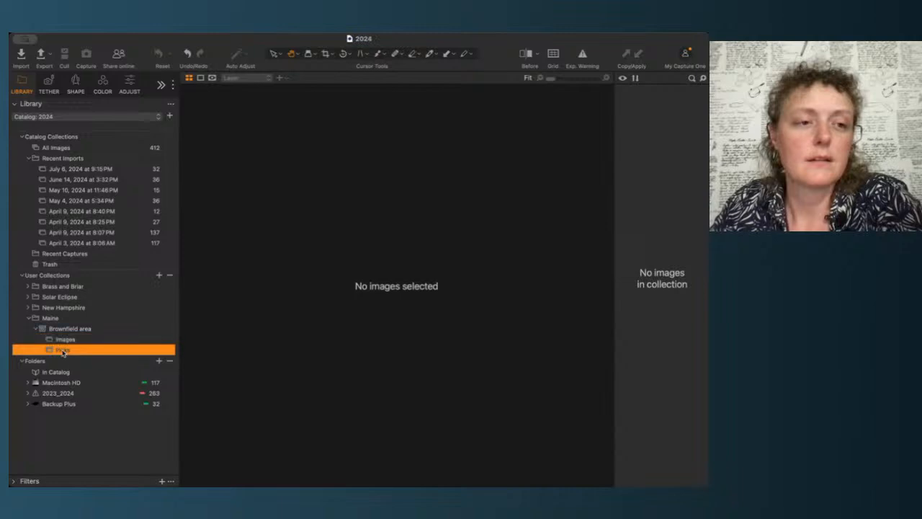
click(67, 340)
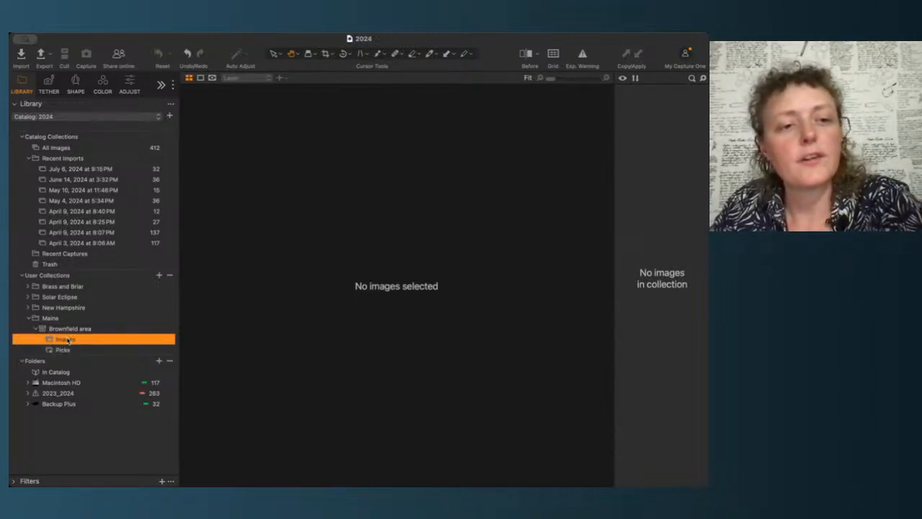
Step: Add all images from the July 6, 2024 import to the Brownfield area Images album
click(57, 169)
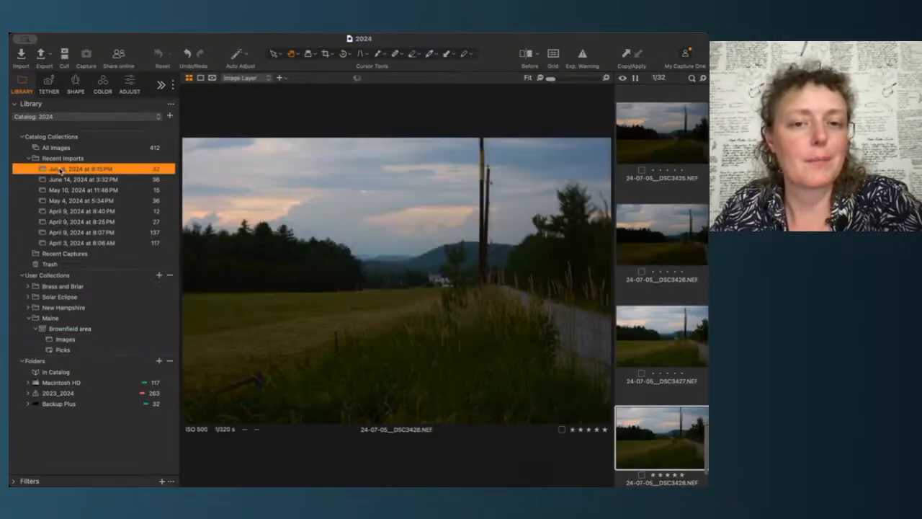
scroll(657, 159, up, 15)
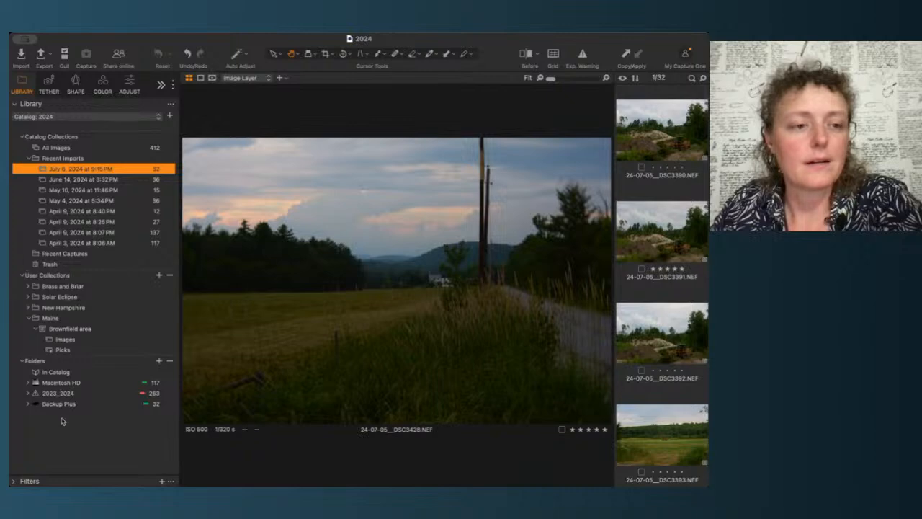
click(65, 340)
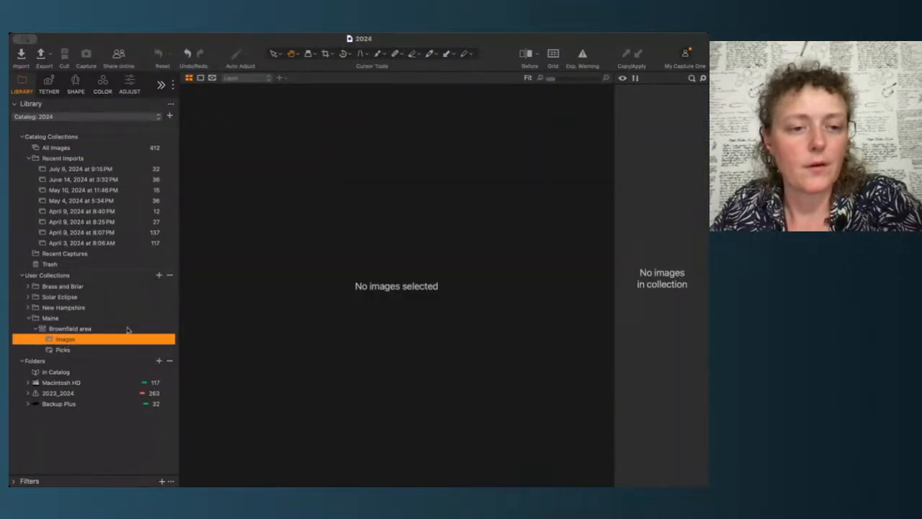
click(76, 170)
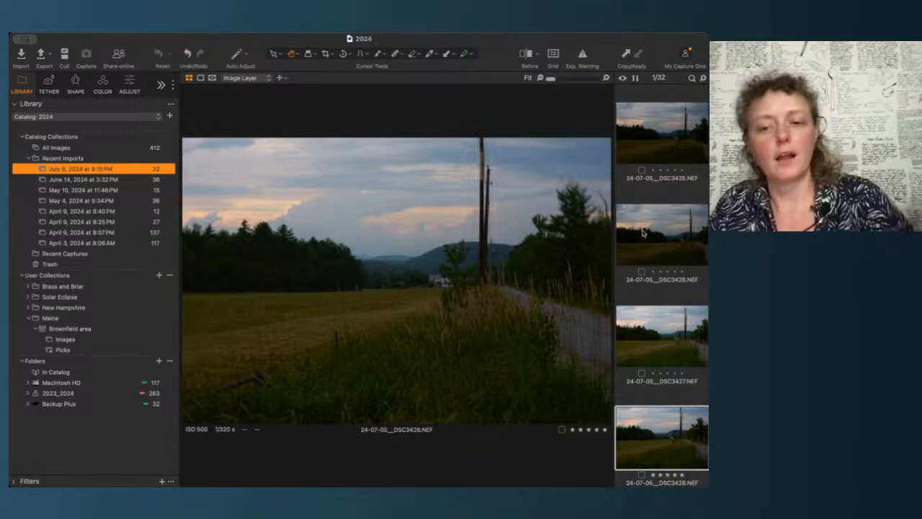
scroll(655, 428, up, 10)
scroll(652, 433, up, 15)
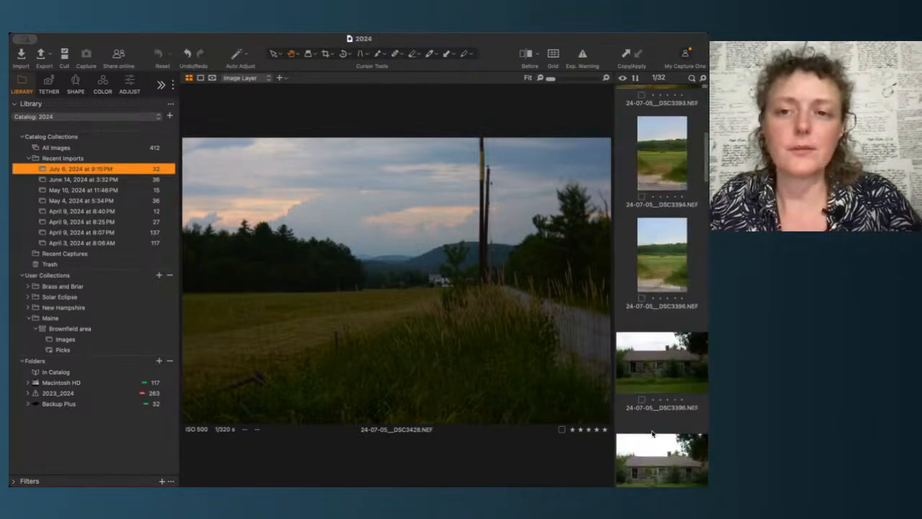
click(647, 171)
key(super+a)
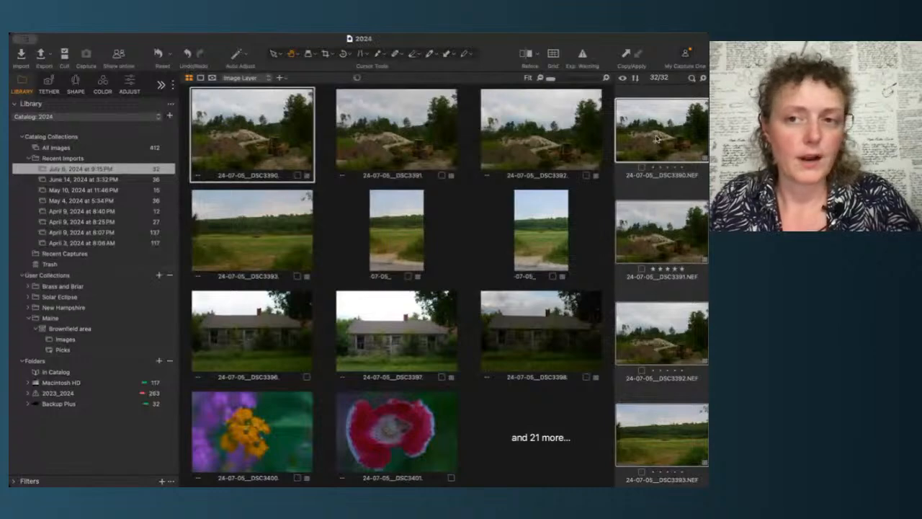
drag(657, 139, 65, 338)
click(66, 340)
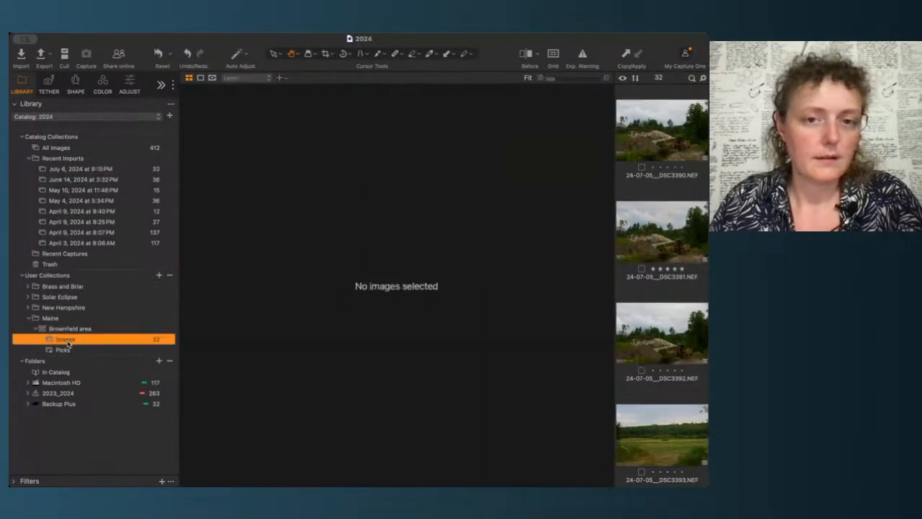
Step: Open DSC3391 from the Picks album and adjust its white balance, settling on a Kelvin of about 6638
click(67, 350)
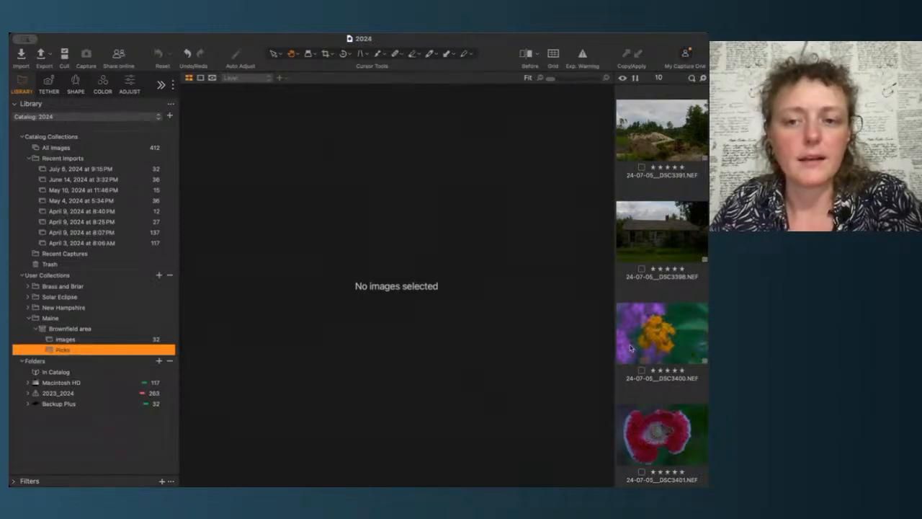
click(646, 160)
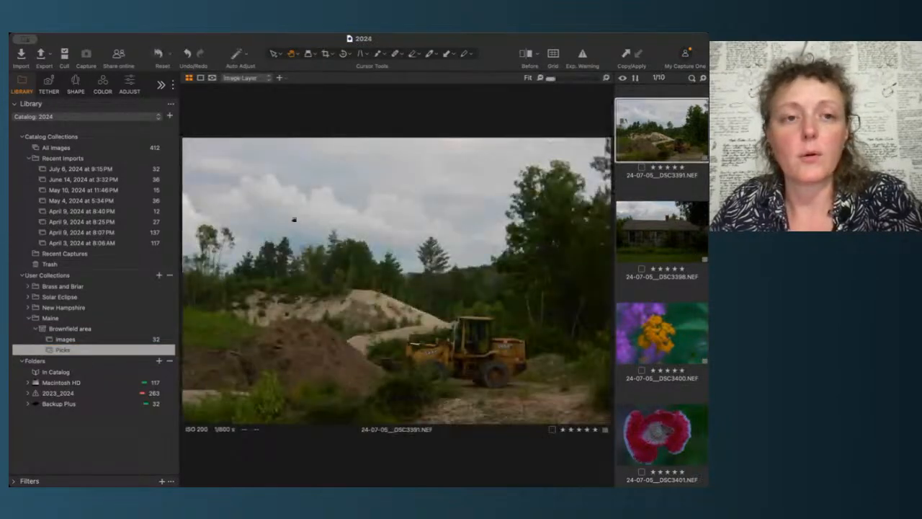
click(129, 83)
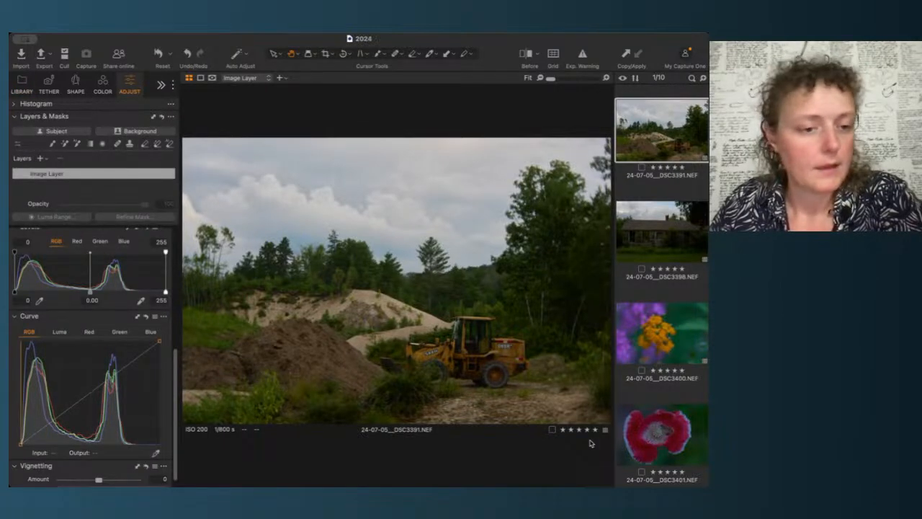
scroll(121, 266, up, 5)
scroll(122, 266, up, 4)
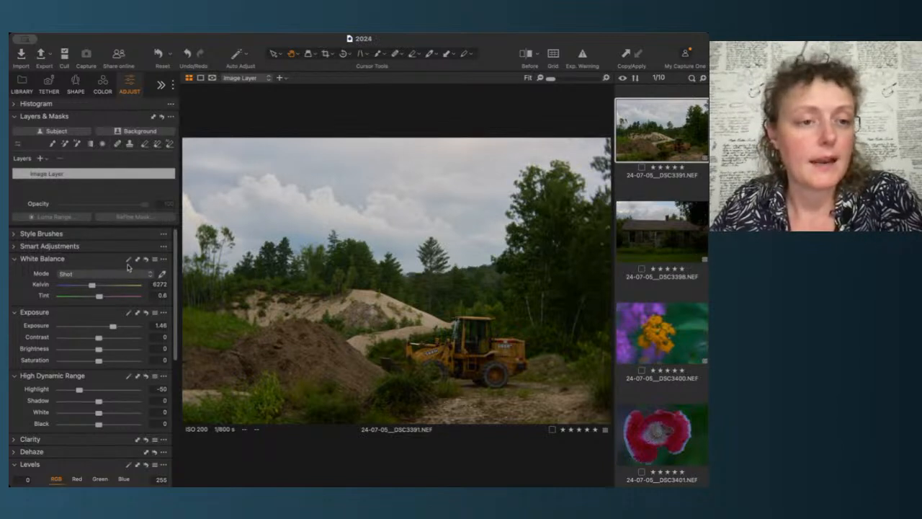
click(130, 260)
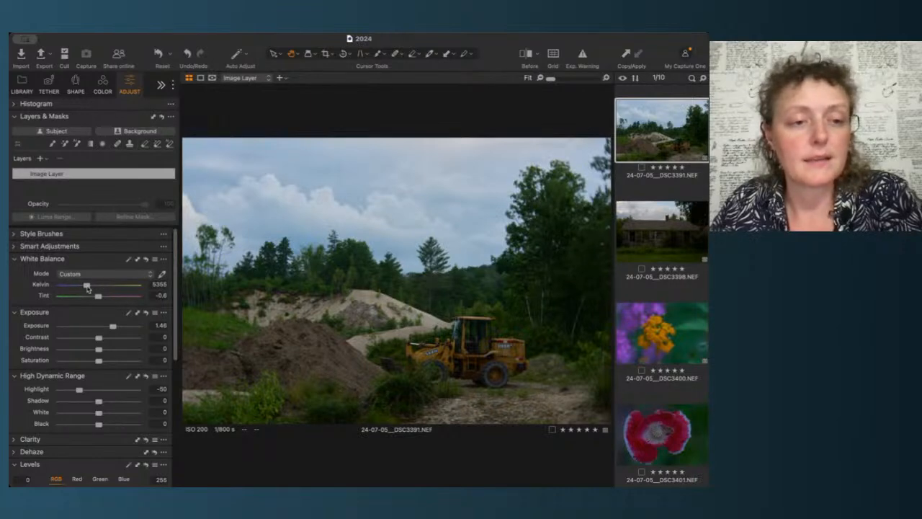
drag(88, 289, 93, 290)
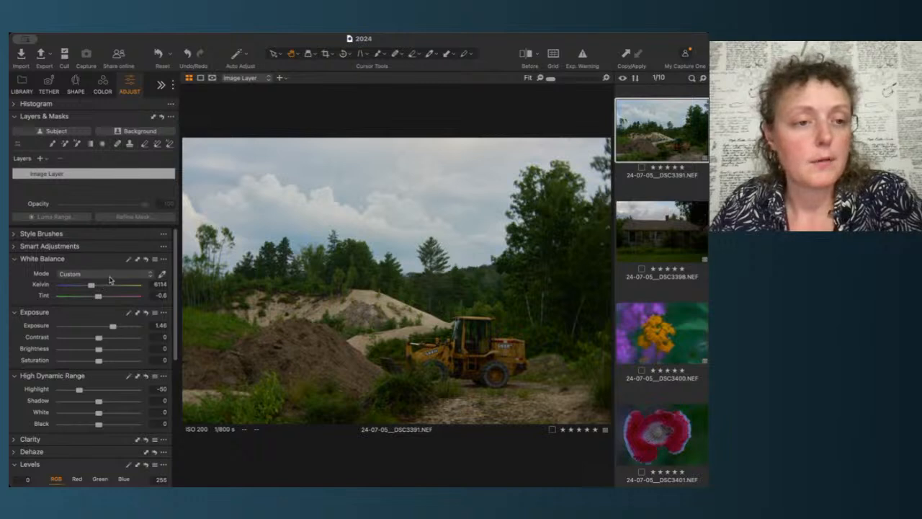
click(118, 323)
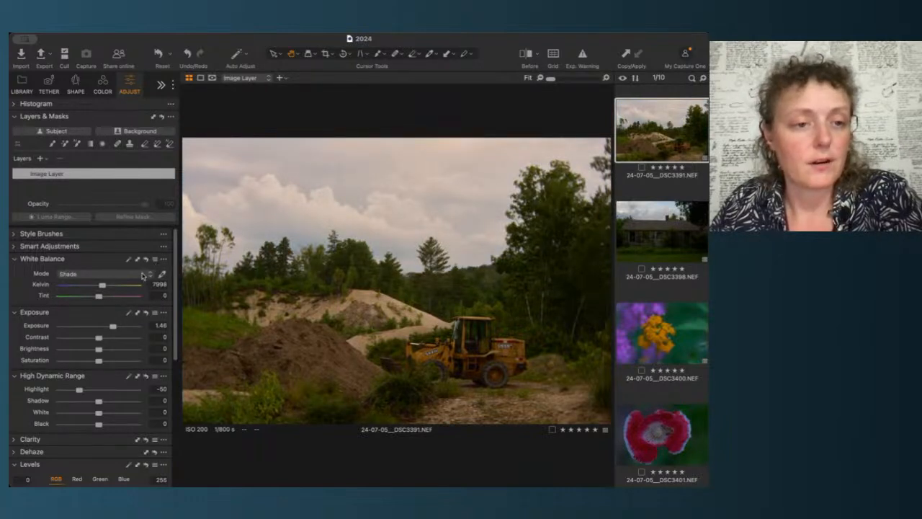
click(132, 277)
click(129, 265)
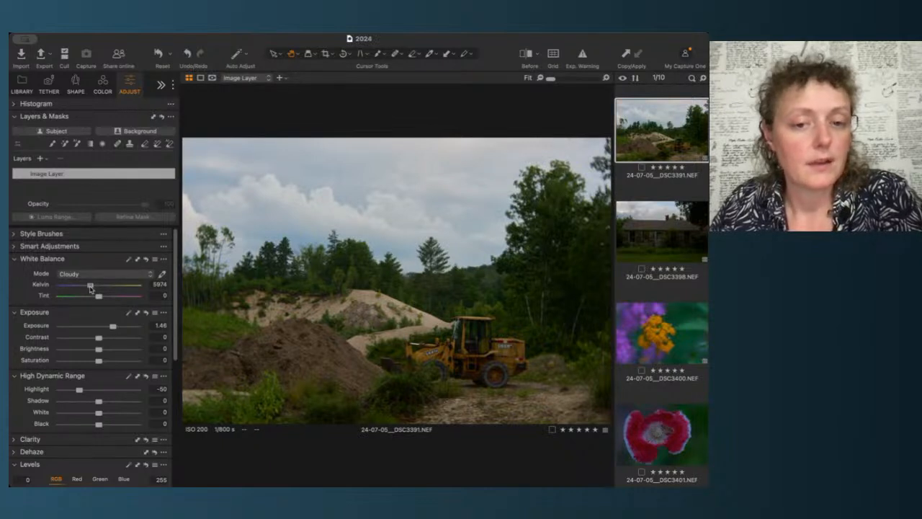
drag(90, 287, 95, 289)
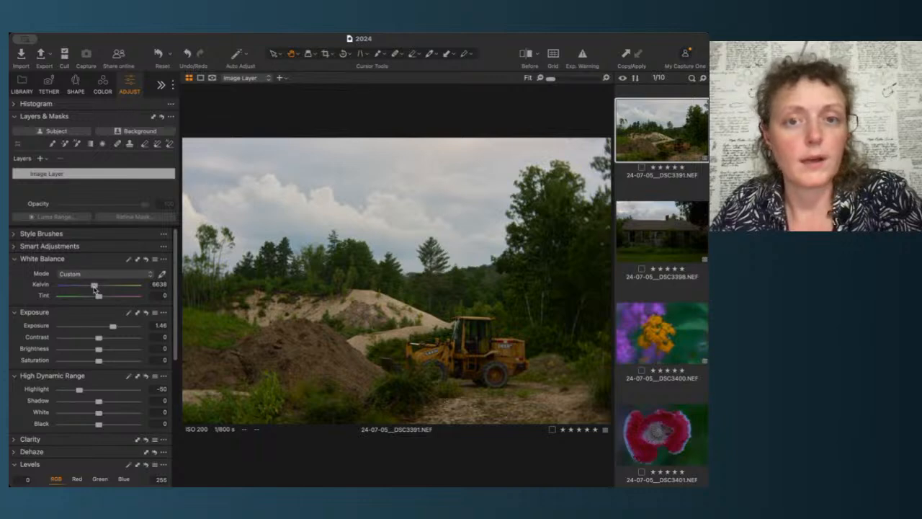
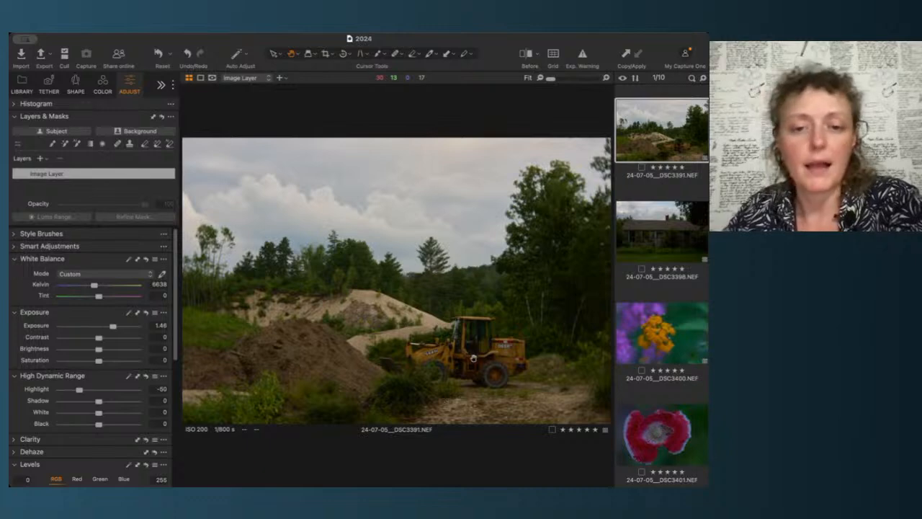
Step: Zoom in on the loader and sample white balance from a neutral spot on its cab with the picker
scroll(491, 375, up, 5)
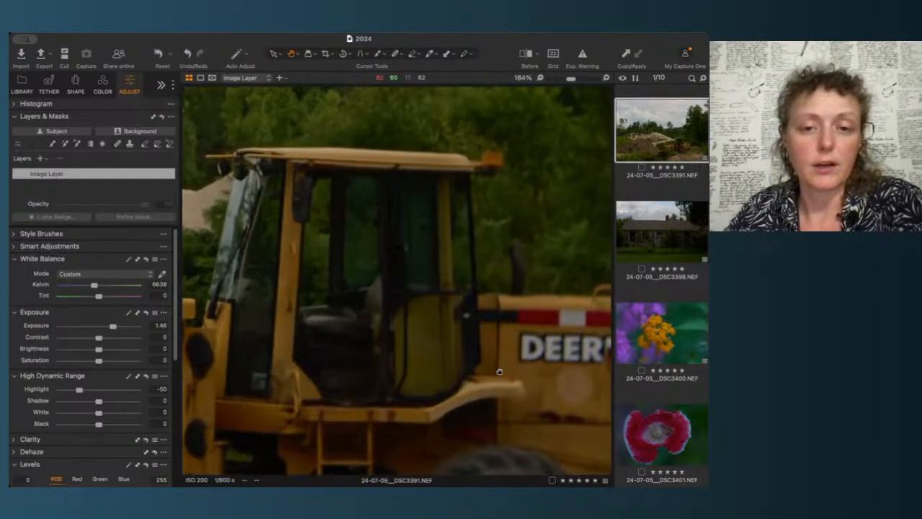
drag(498, 370, 596, 219)
drag(555, 345, 473, 313)
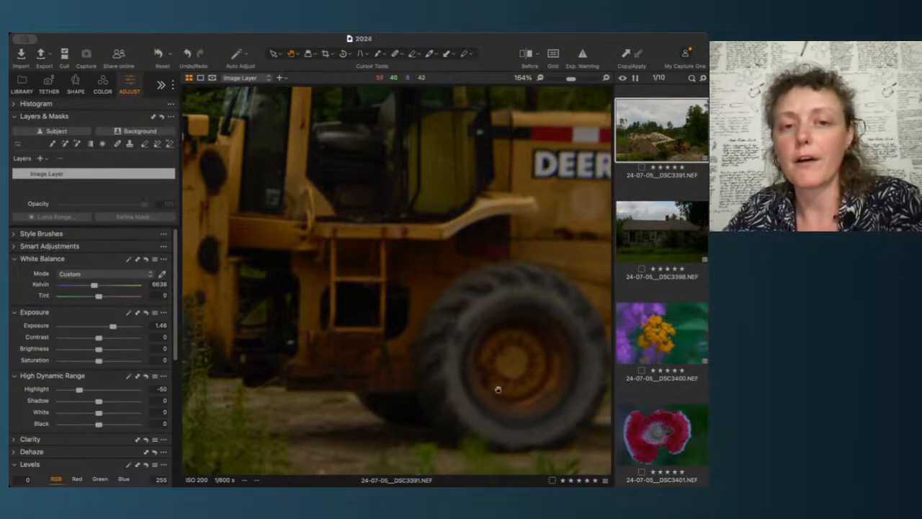
drag(414, 337, 480, 420)
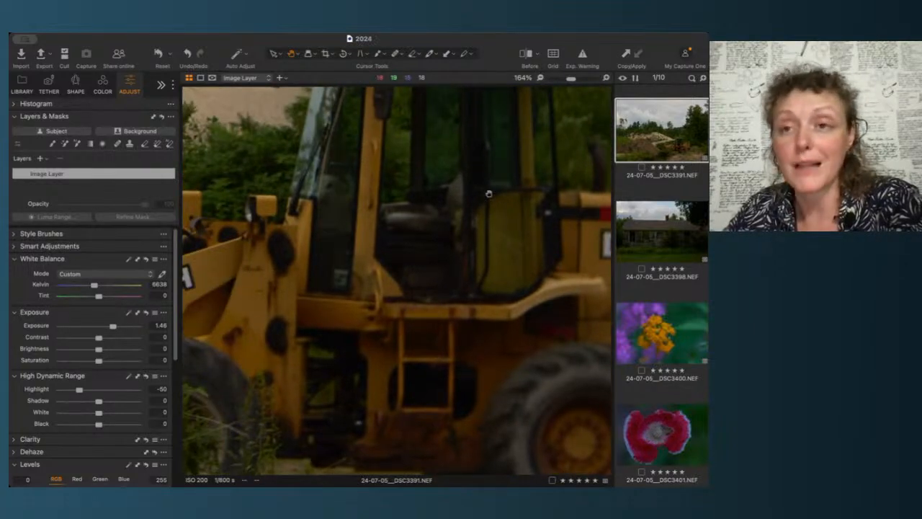
drag(489, 193, 426, 256)
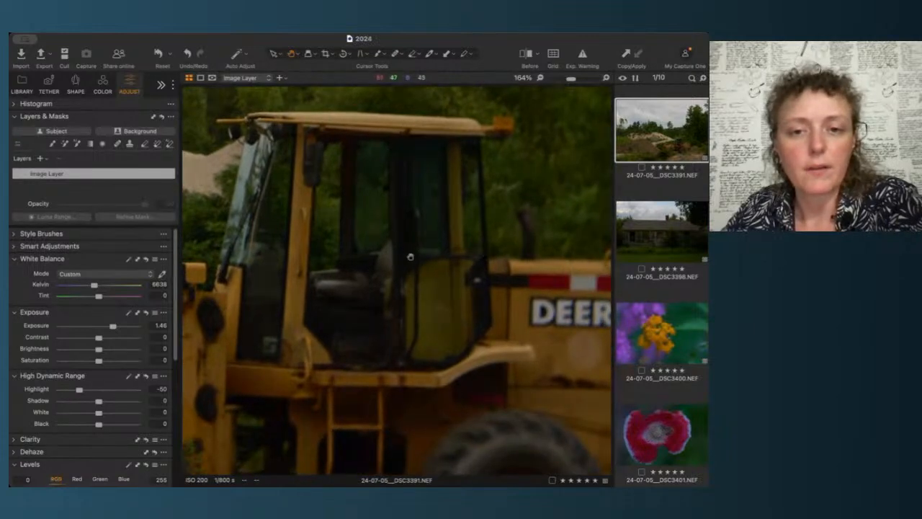
drag(301, 282, 413, 272)
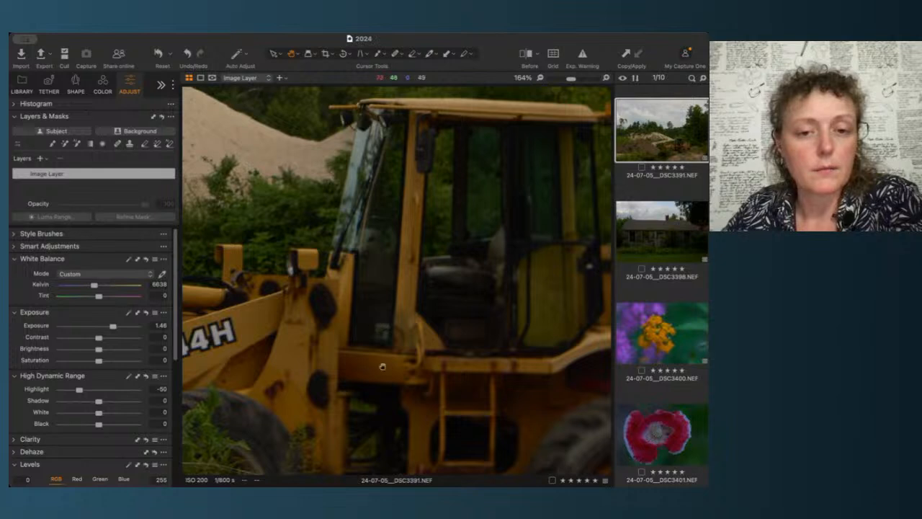
click(162, 275)
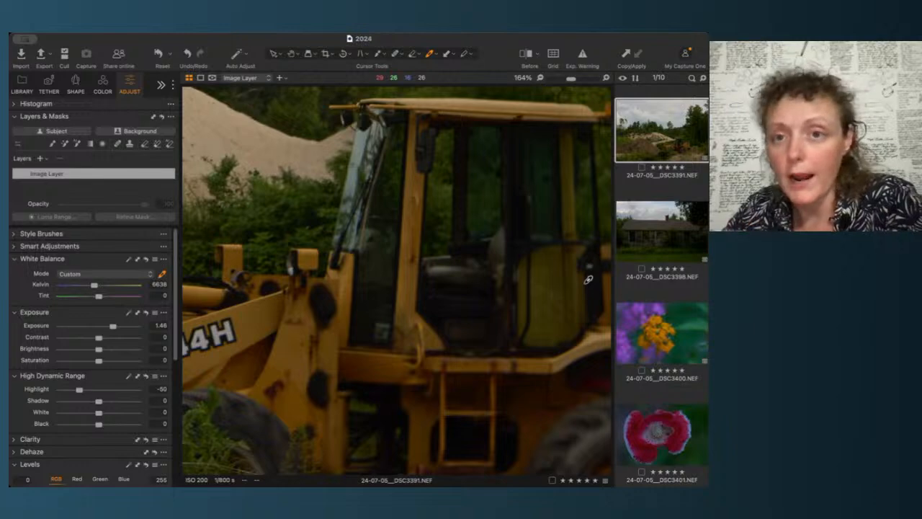
click(605, 289)
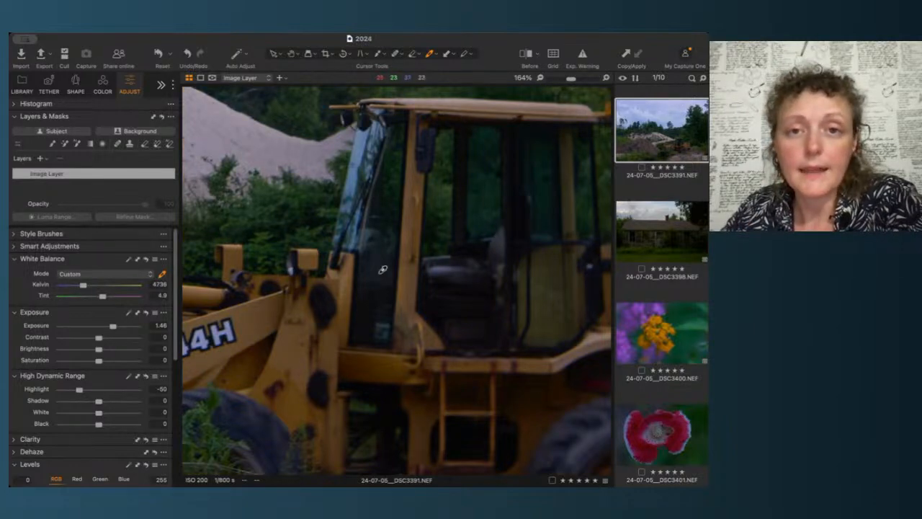
Step: Resample white balance at other spots on the loader's cab with the picker, then fit the image to the view
scroll(416, 180, down, 10)
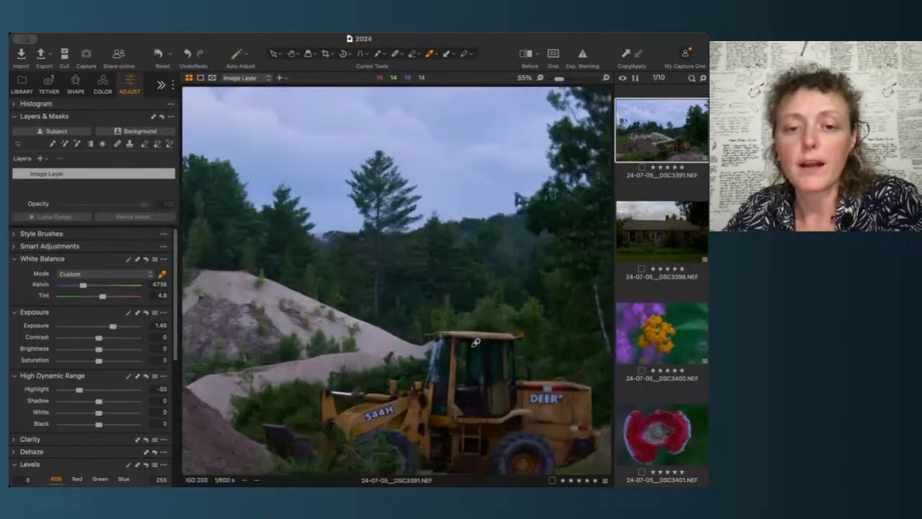
scroll(472, 343, up, 3)
scroll(487, 380, up, 3)
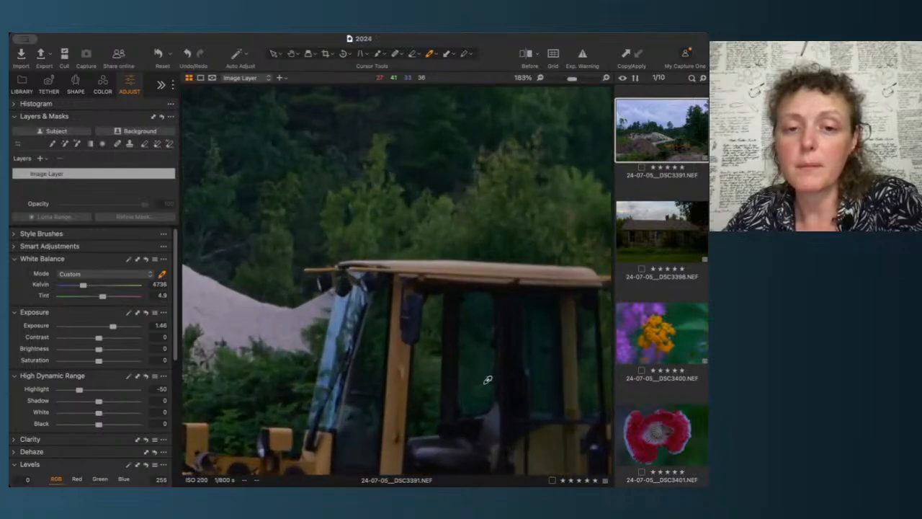
scroll(487, 380, down, 3)
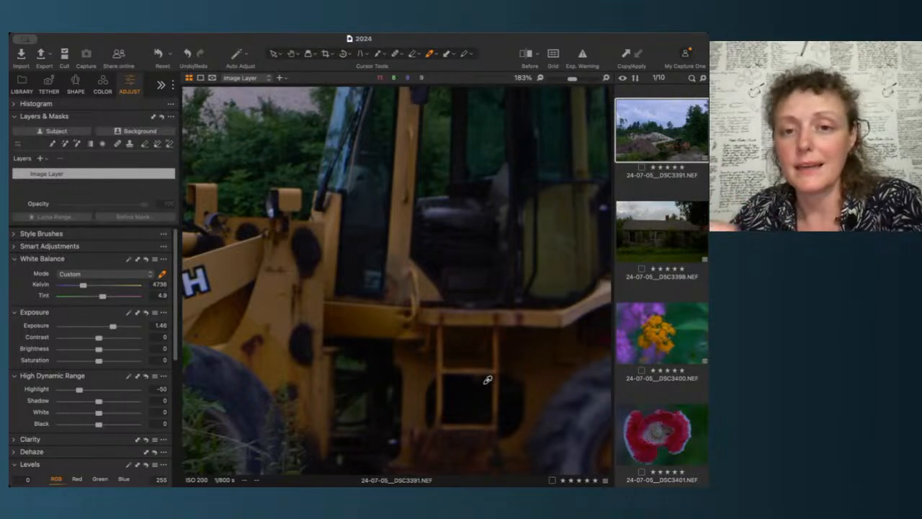
click(391, 224)
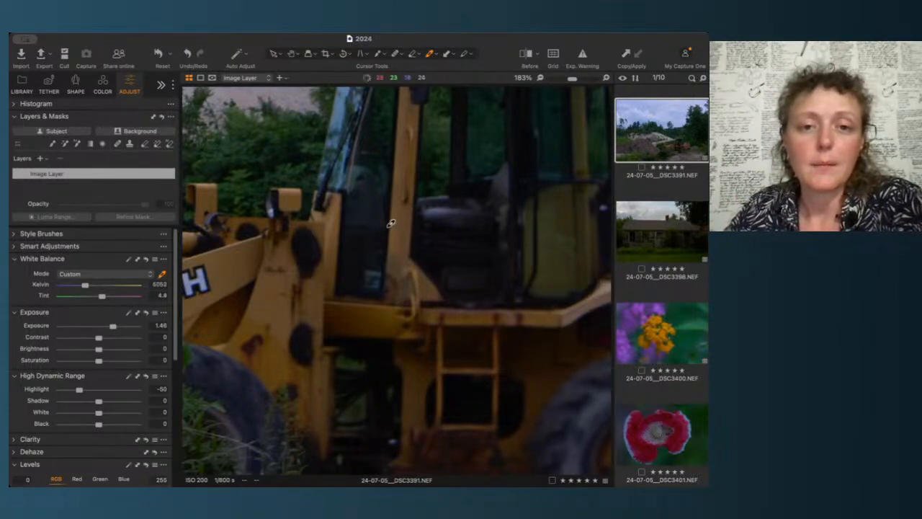
click(347, 188)
click(347, 192)
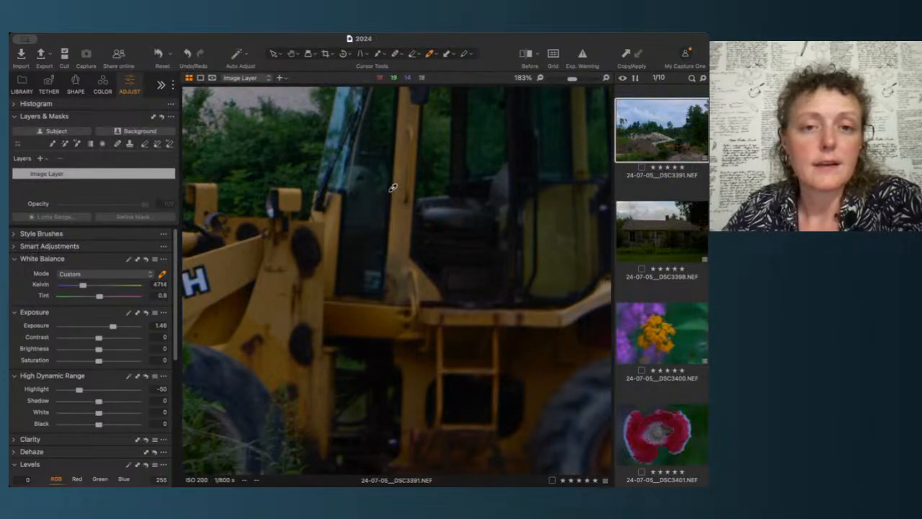
click(393, 188)
key(super+0)
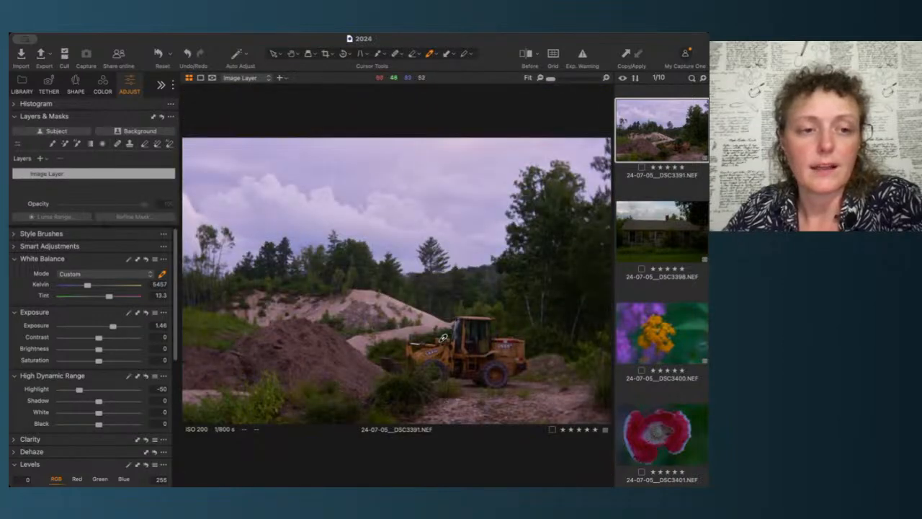
Step: Set white balance to about 6599 K with a tint of 6.1, and lower exposure to 1.01
click(108, 297)
drag(108, 299, 93, 290)
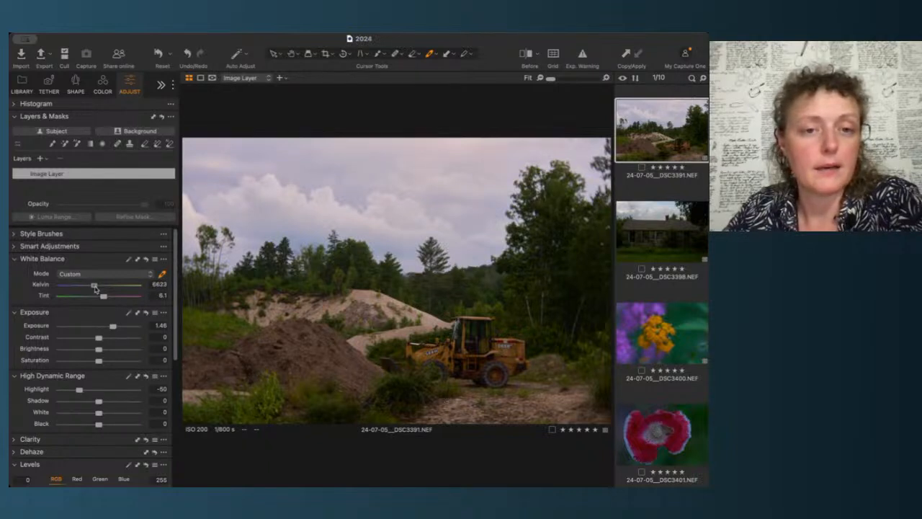
drag(93, 289, 94, 289)
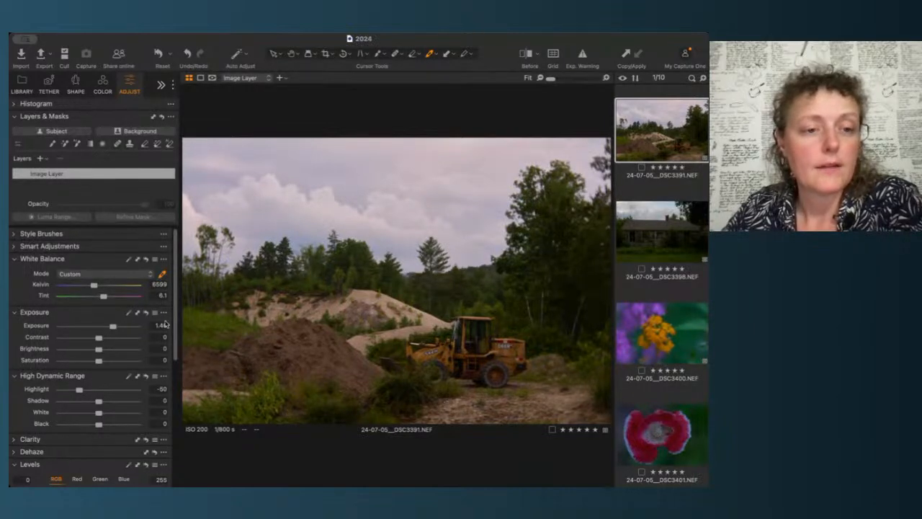
scroll(166, 323, down, 2)
drag(113, 292, 112, 295)
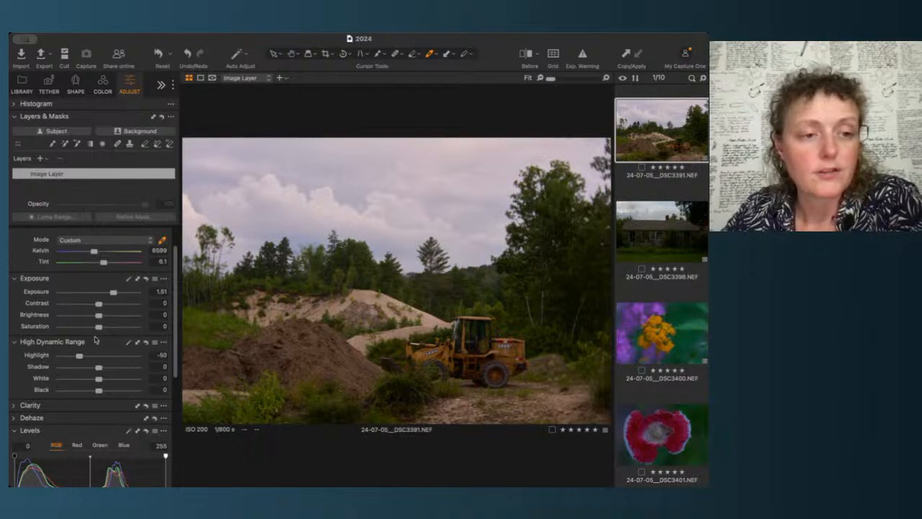
Step: Set the High Dynamic Range highlight to -100 and shadow to 25
scroll(166, 345, down, 3)
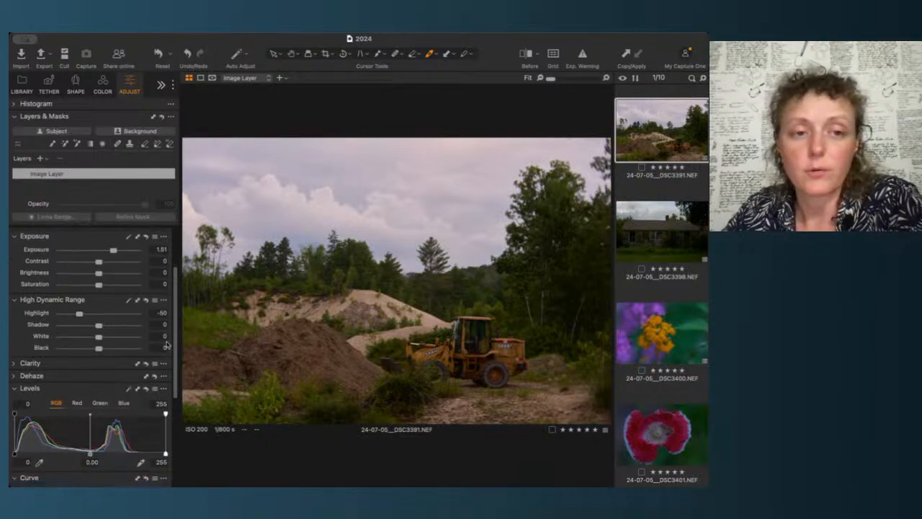
scroll(167, 345, down, 1)
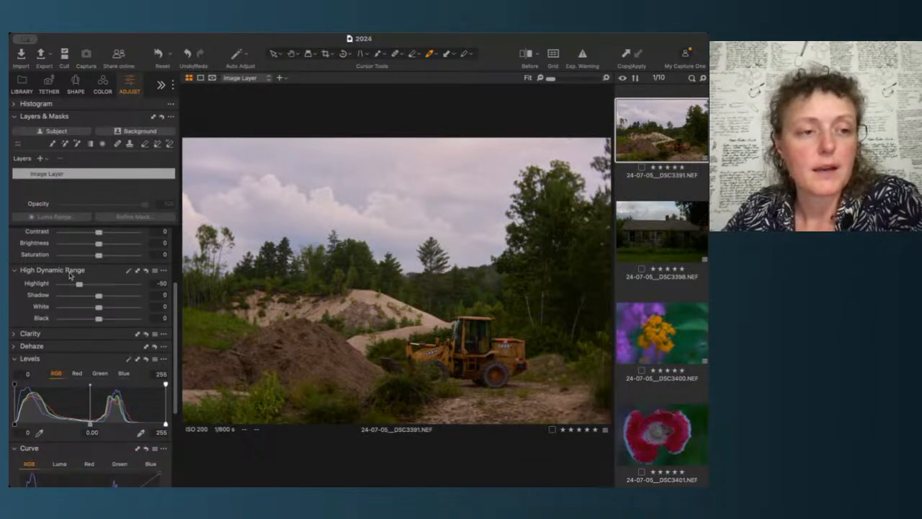
drag(80, 285, 52, 287)
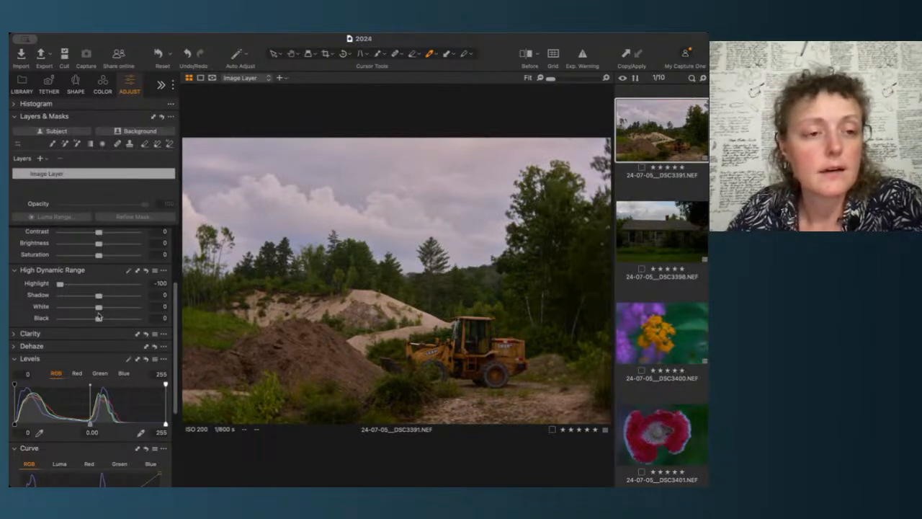
drag(99, 296, 114, 298)
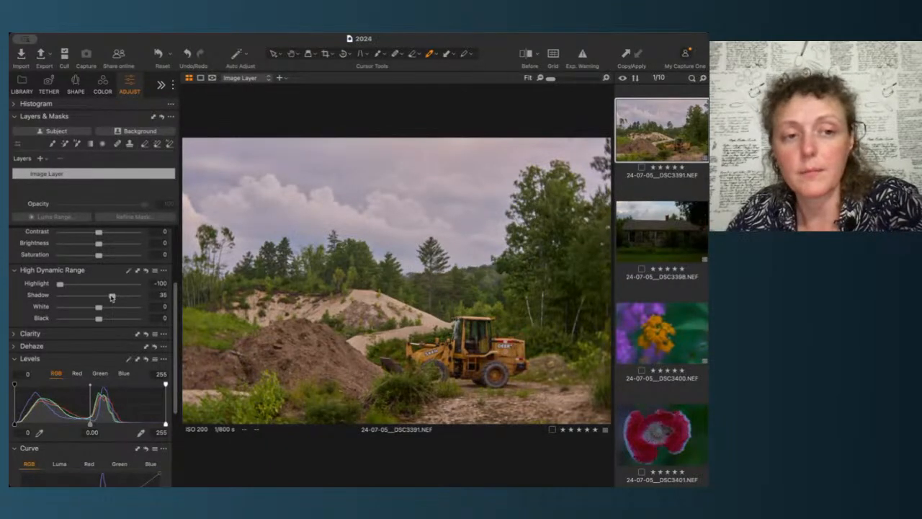
drag(112, 297, 126, 296)
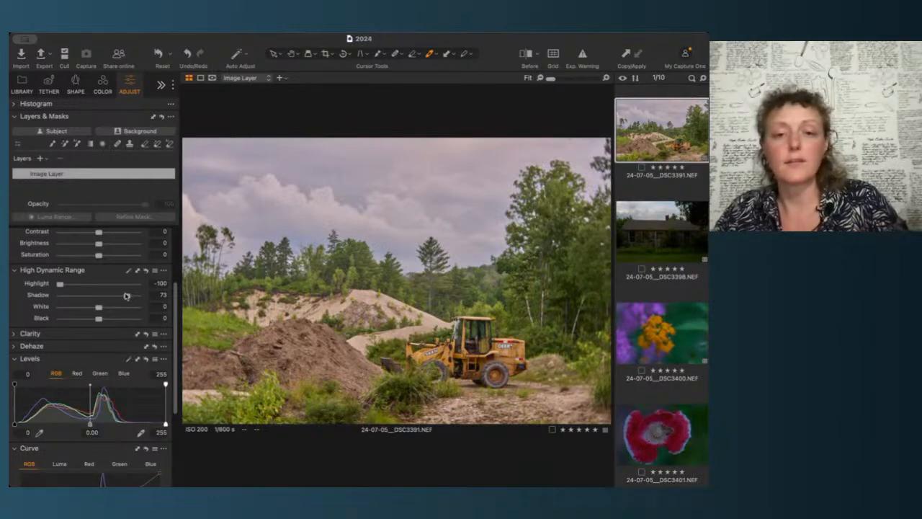
drag(127, 296, 111, 300)
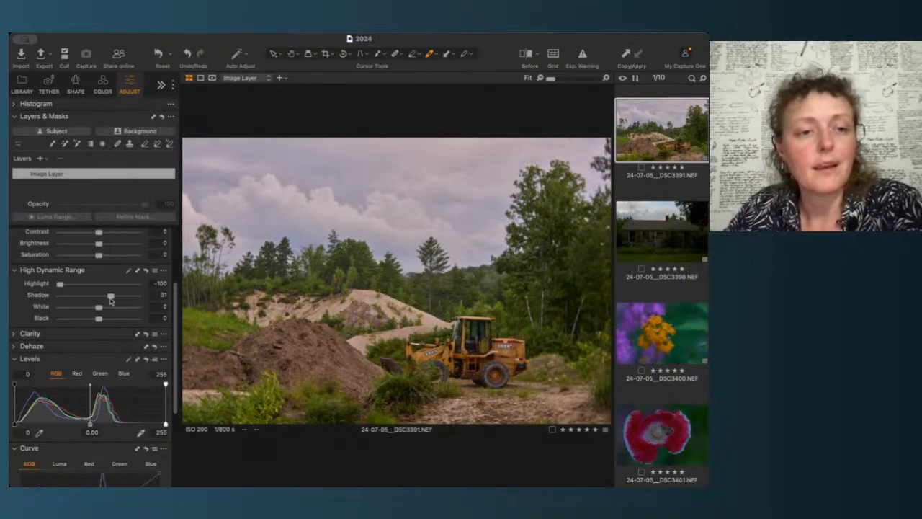
drag(110, 300, 128, 302)
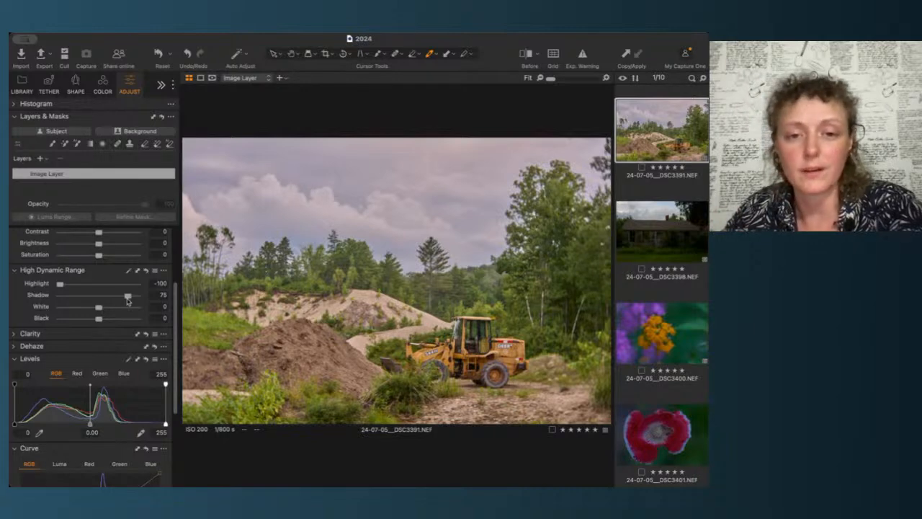
drag(128, 299, 114, 298)
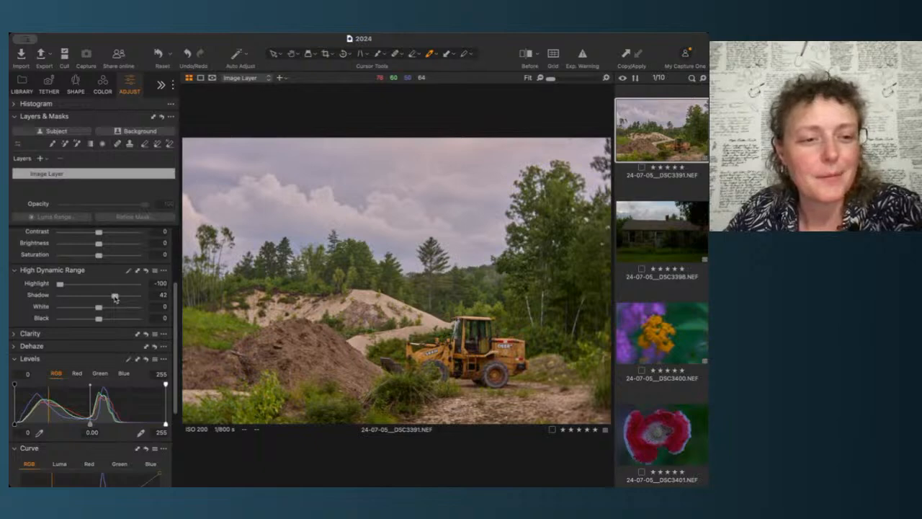
drag(115, 297, 109, 297)
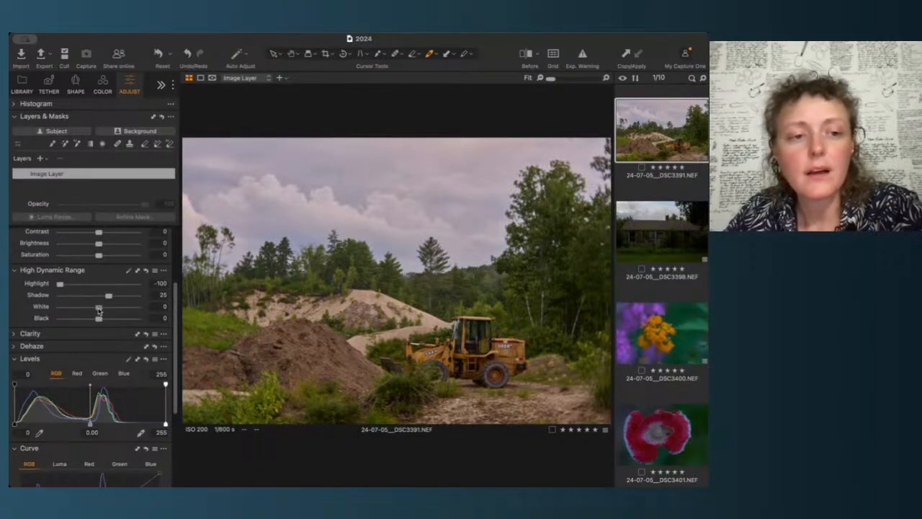
drag(99, 311, 43, 308)
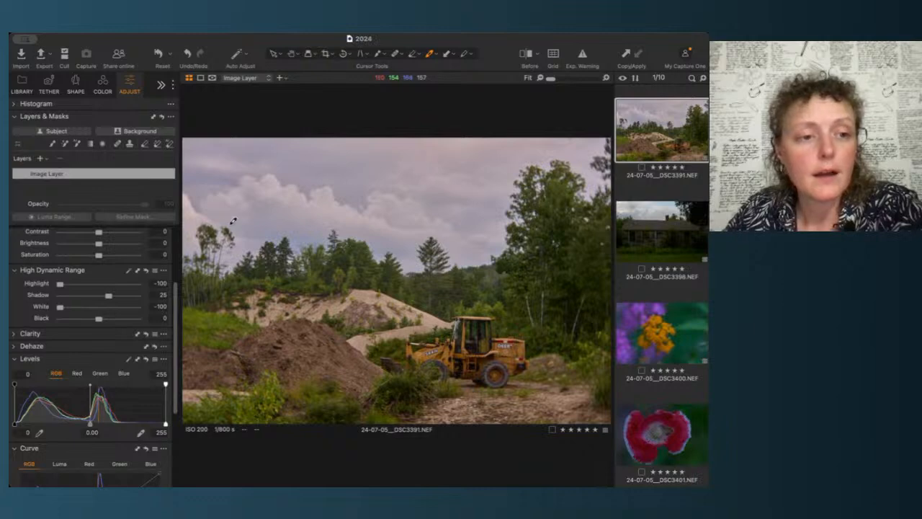
drag(59, 307, 30, 304)
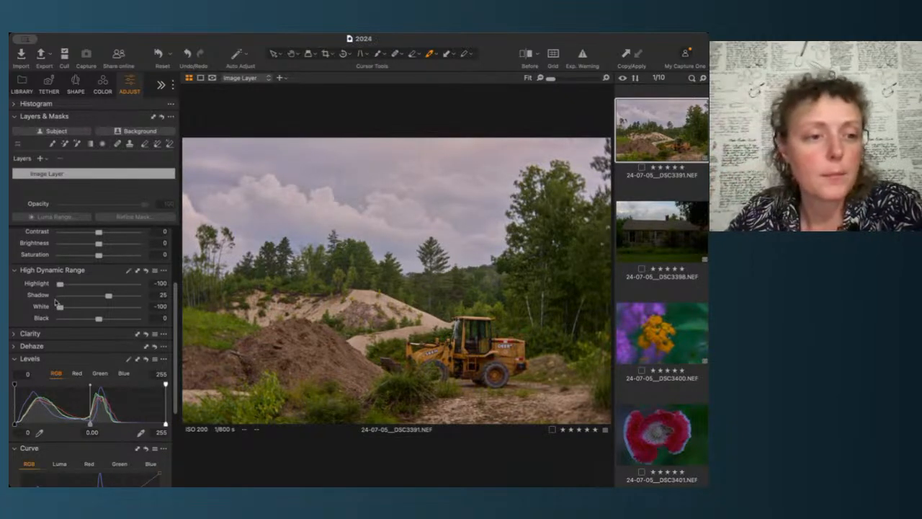
drag(57, 306, 98, 322)
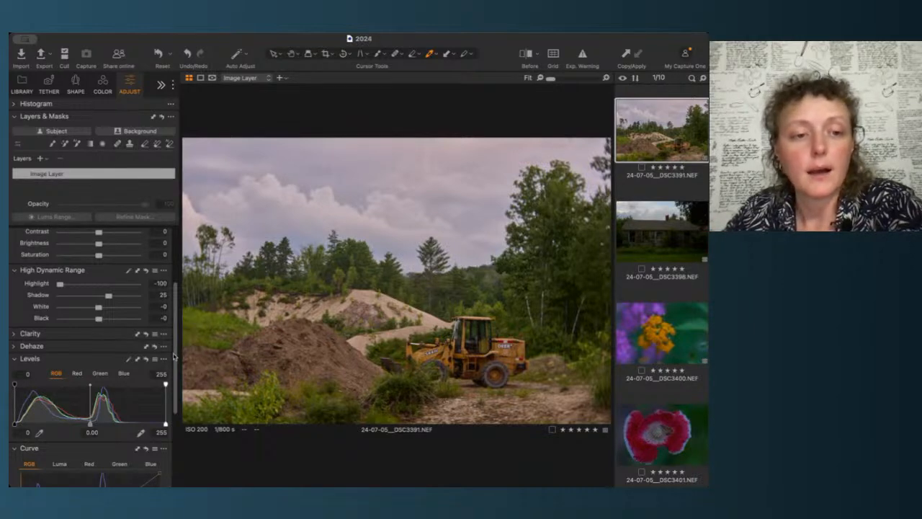
Step: Steepen the RGB curve by moving its top endpoint inward to about input 203
drag(174, 356, 174, 405)
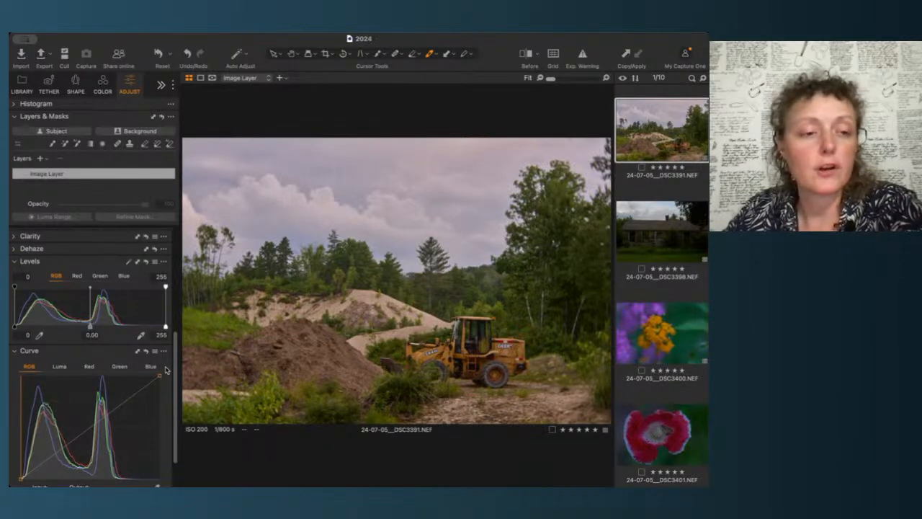
scroll(165, 370, up, 5)
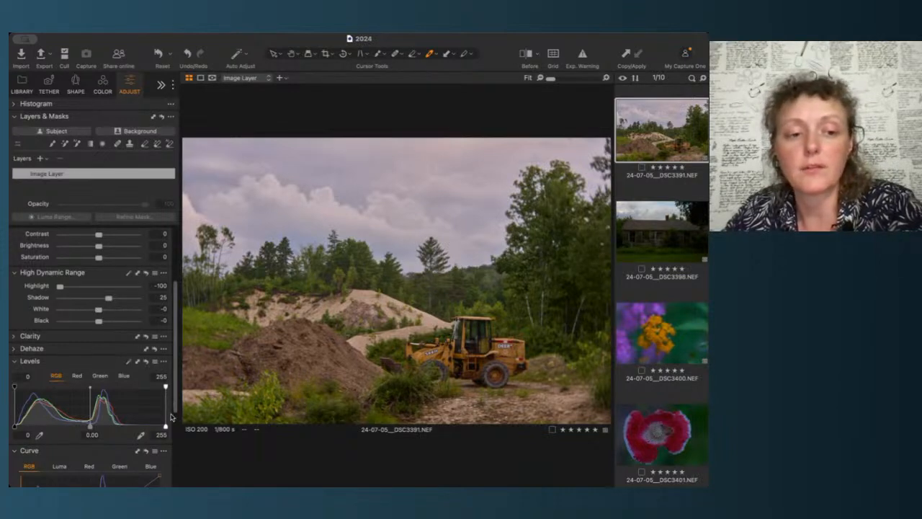
scroll(171, 416, down, 1)
scroll(171, 417, down, 6)
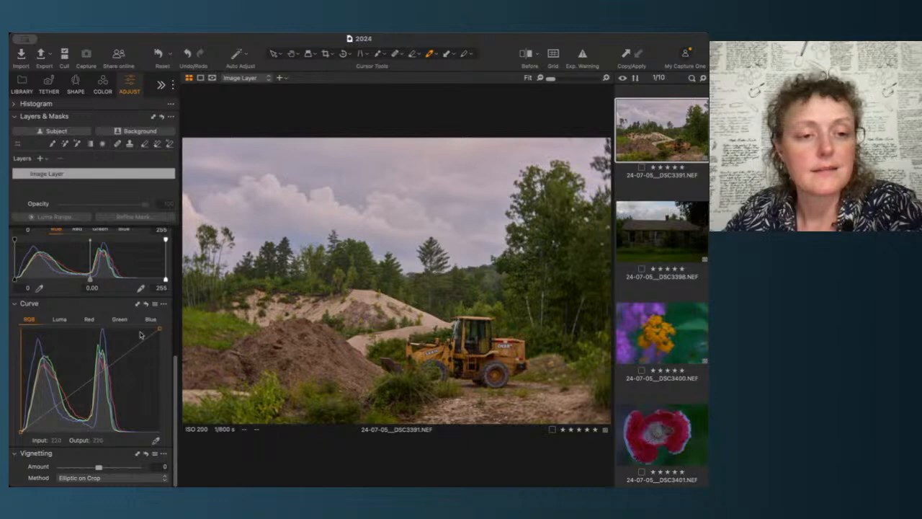
drag(159, 330, 133, 327)
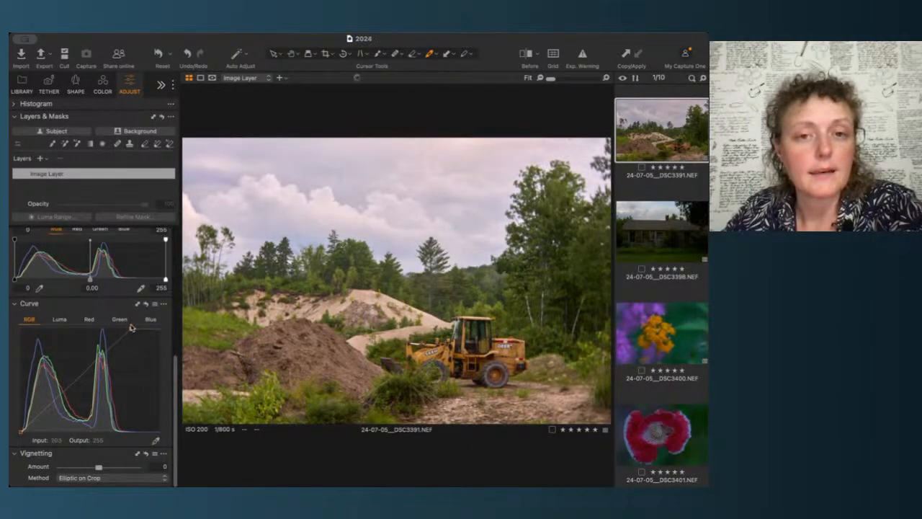
Step: Add and position a midtone point on the RGB curve to shape contrast
drag(87, 374, 90, 377)
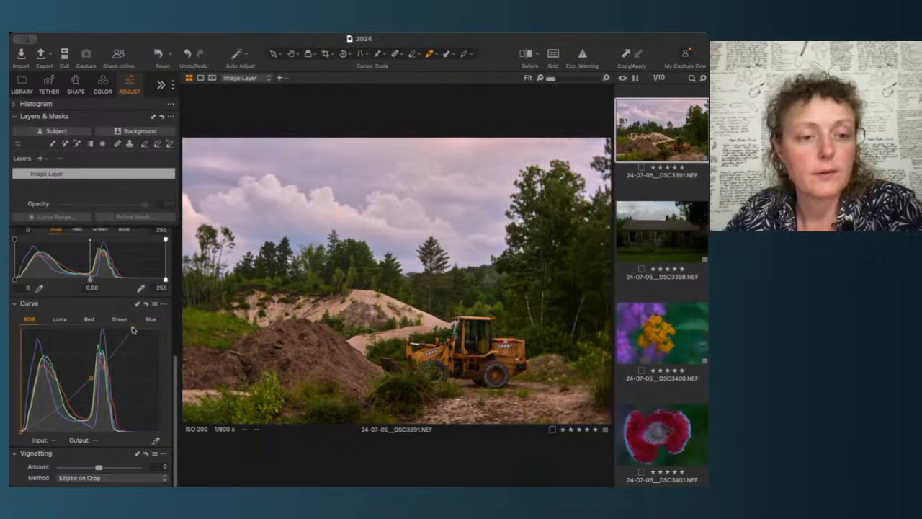
drag(133, 329, 137, 329)
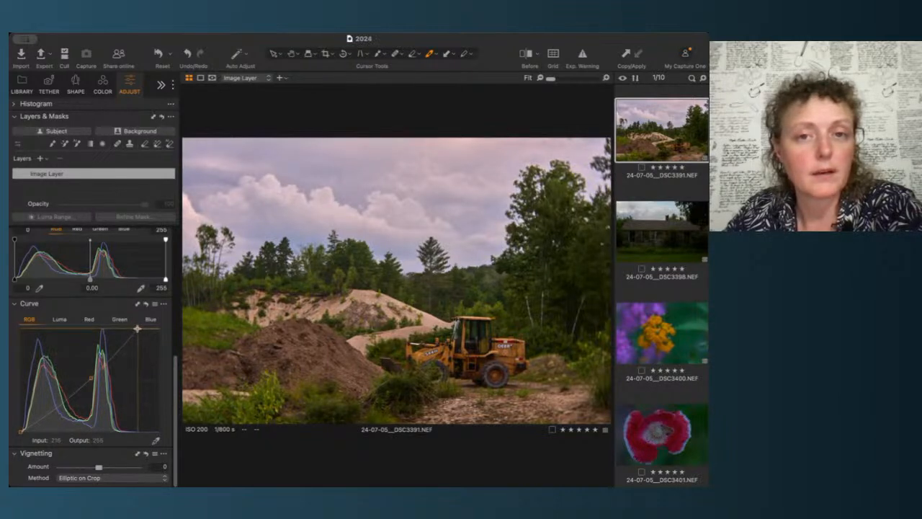
click(91, 380)
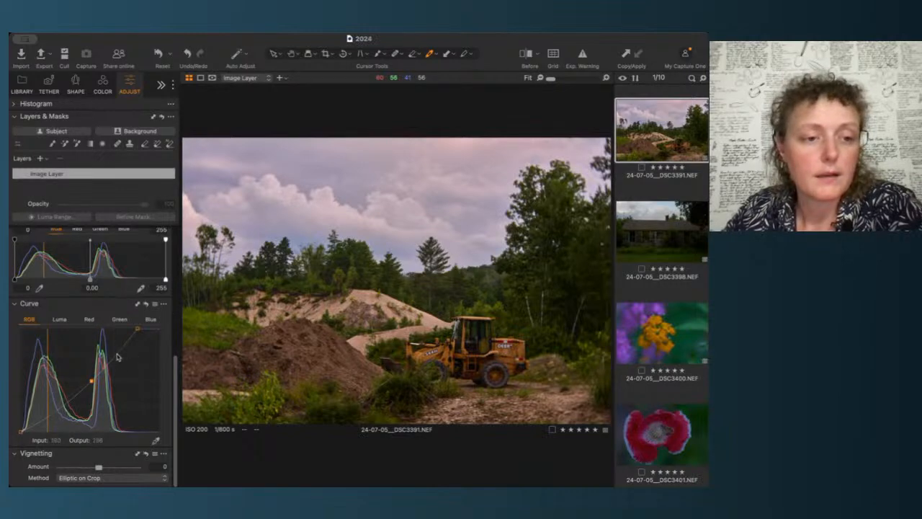
Step: Refine the midtone point on the RGB curve to fine-tune the image contrast
drag(119, 356, 114, 353)
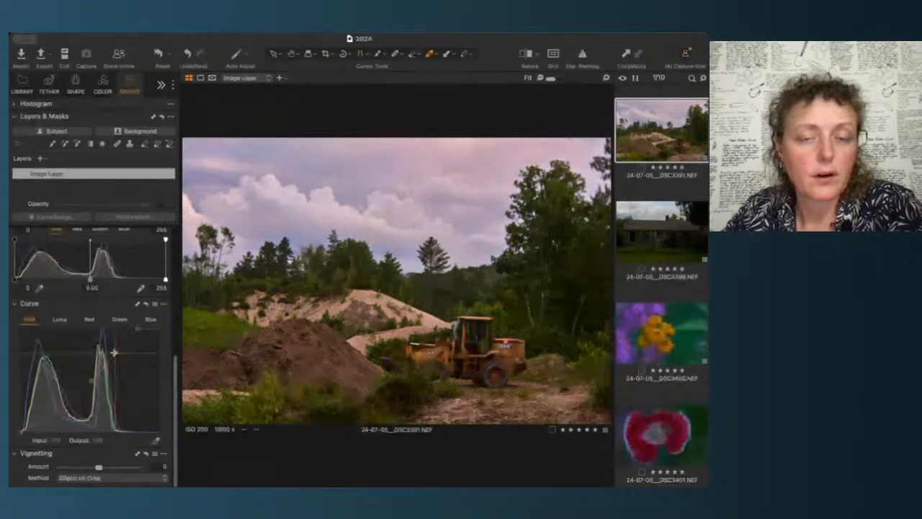
drag(113, 353, 112, 352)
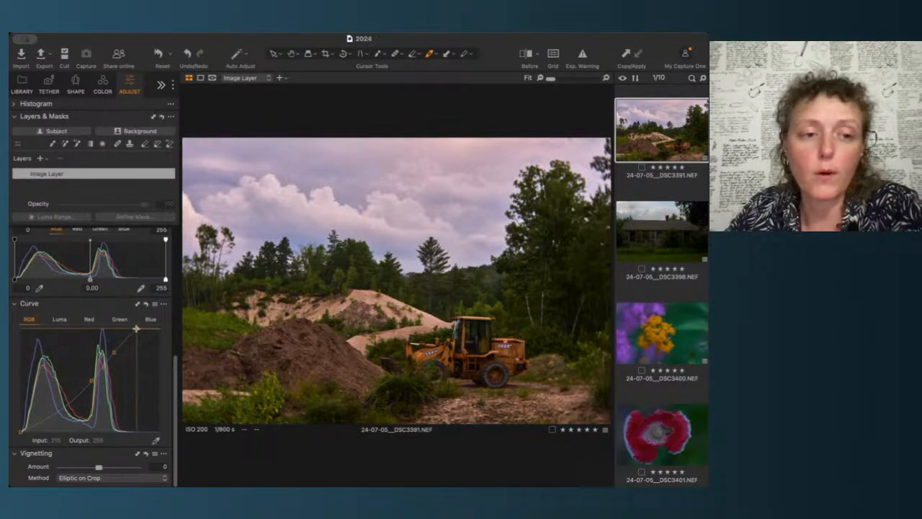
scroll(138, 273, up, 4)
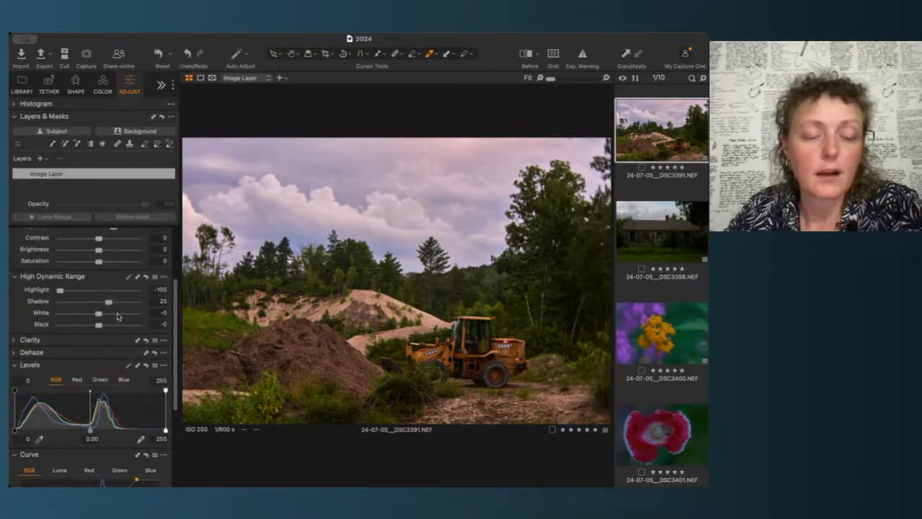
scroll(124, 356, down, 5)
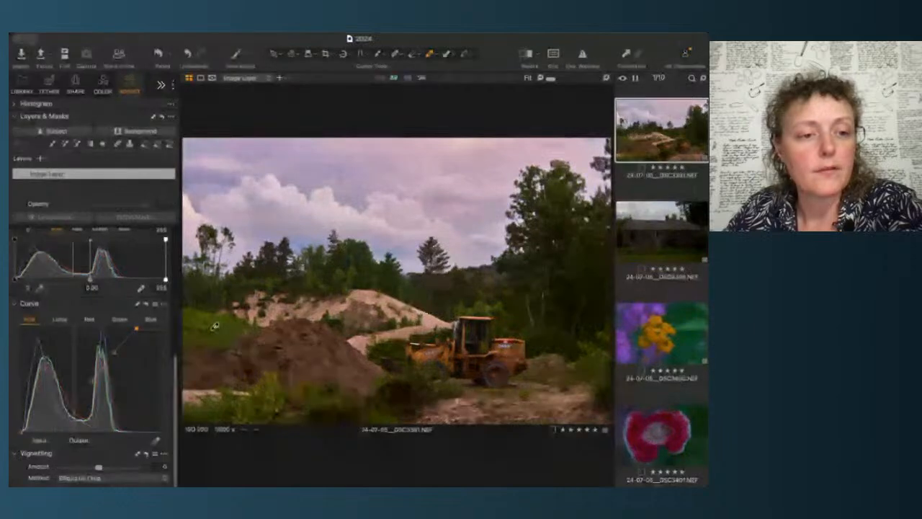
click(112, 352)
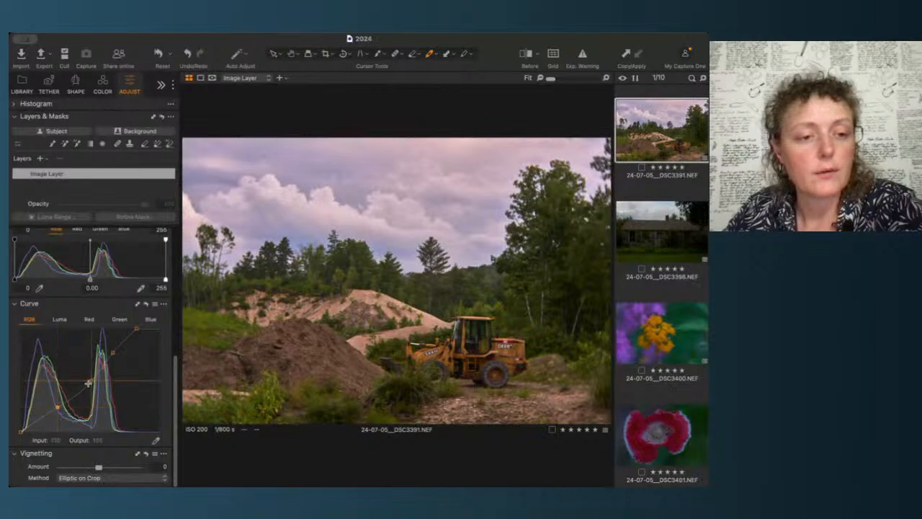
drag(113, 353, 111, 349)
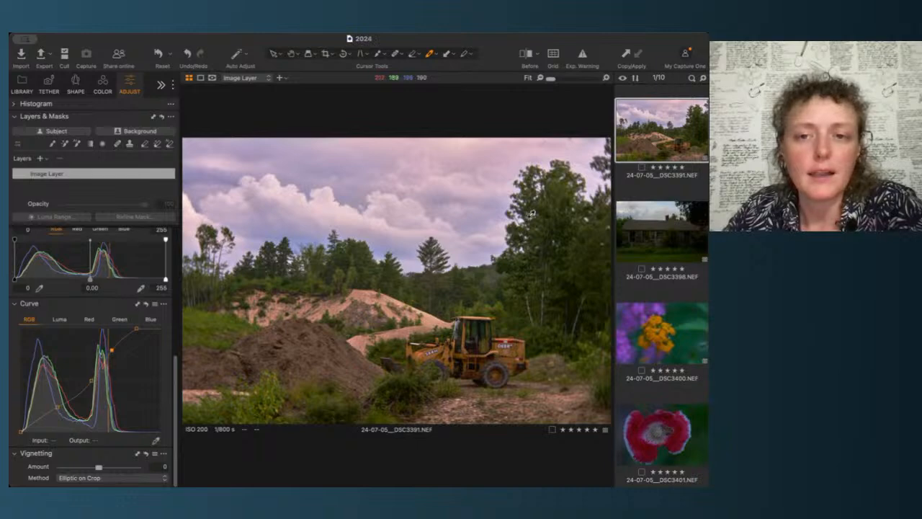
mouse_move(112, 350)
mouse_down()
mouse_move(137, 330)
mouse_move(155, 330)
mouse_move(117, 350)
mouse_up()
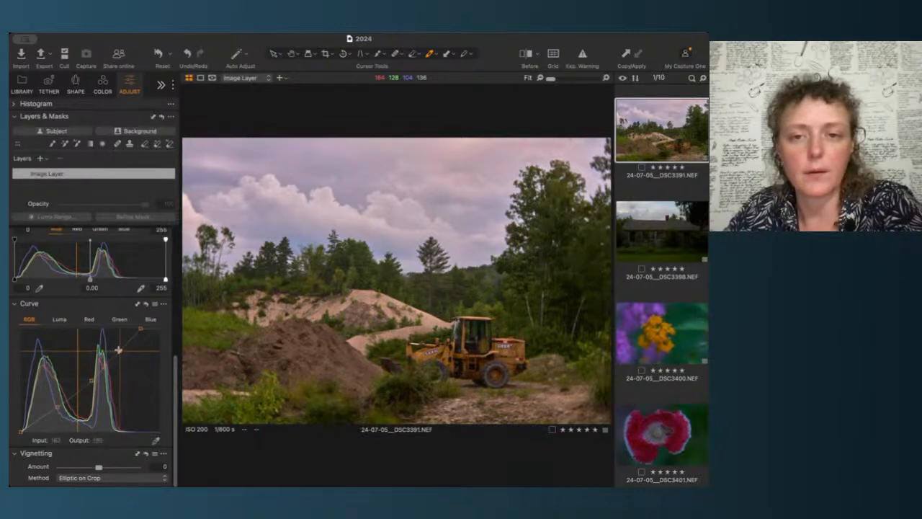
drag(119, 349, 128, 342)
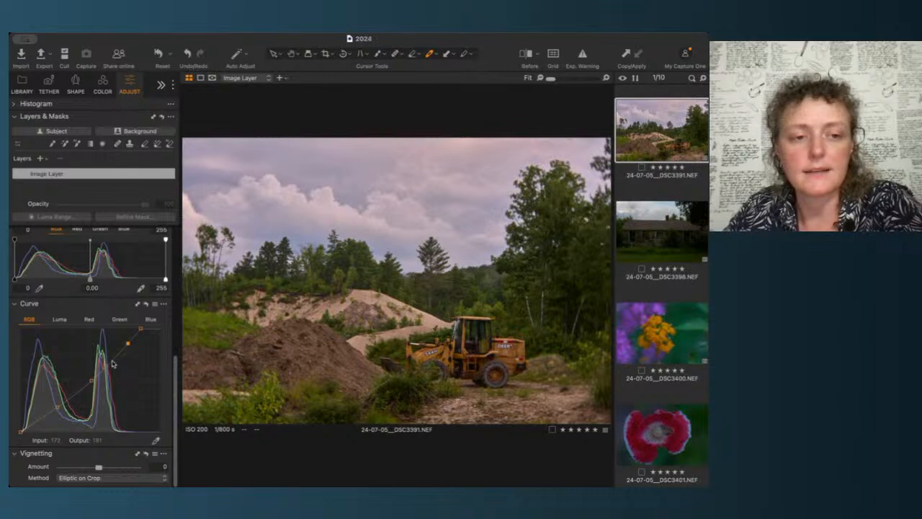
Step: Add an upper-midtone point to the RGB curve and lift it
click(111, 359)
drag(111, 359, 127, 346)
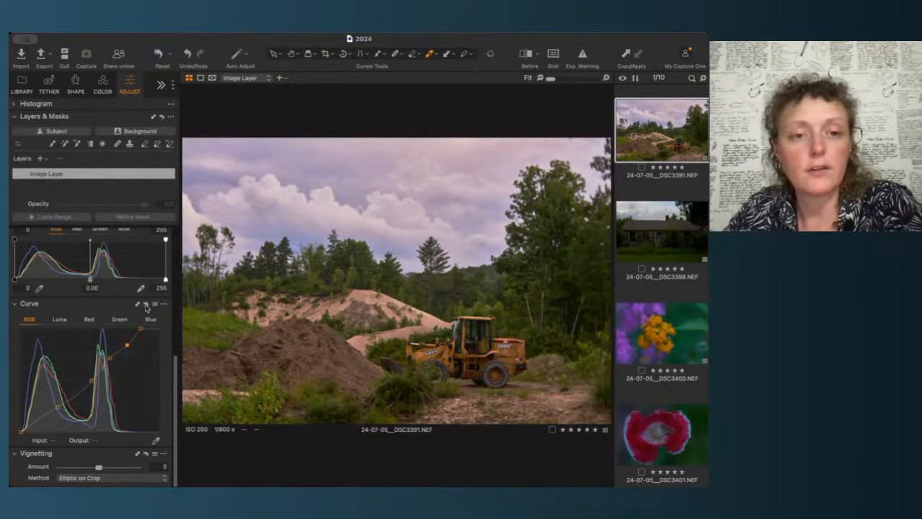
Step: Reset the RGB curve and undo it, twice, to compare before and after
click(146, 305)
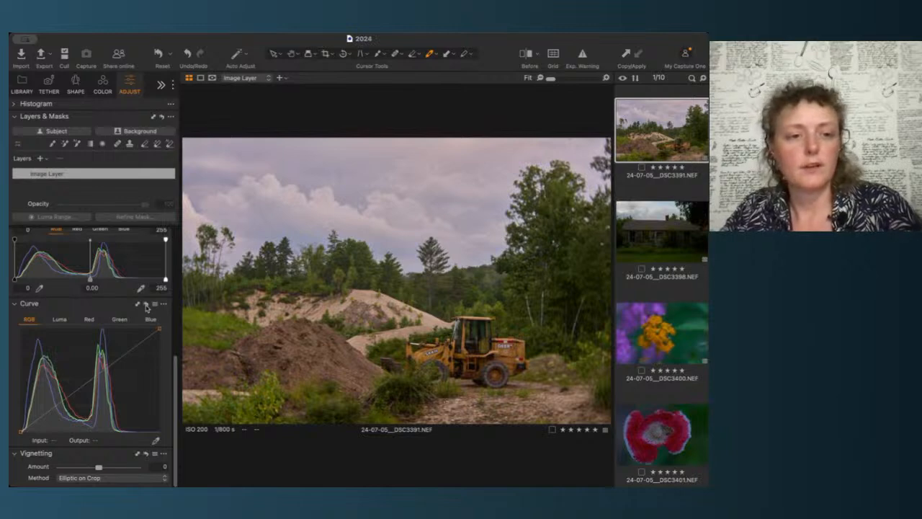
key(super+z)
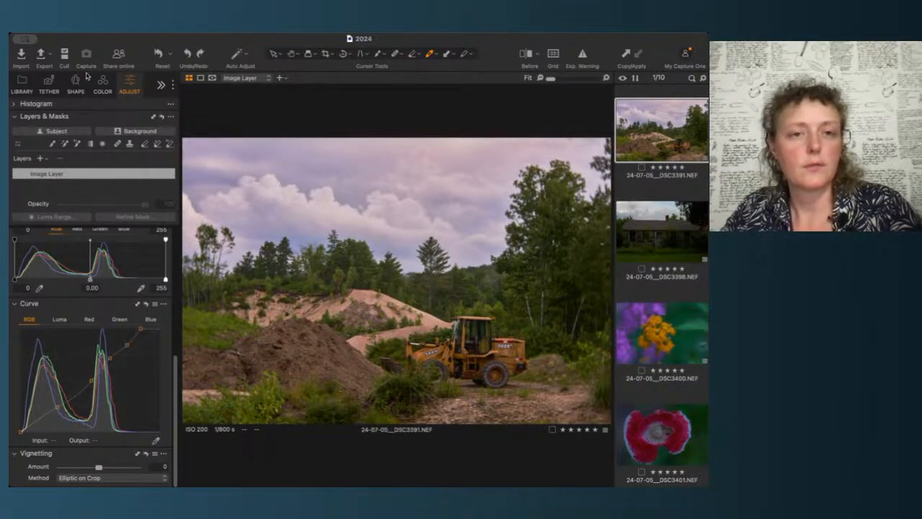
click(146, 305)
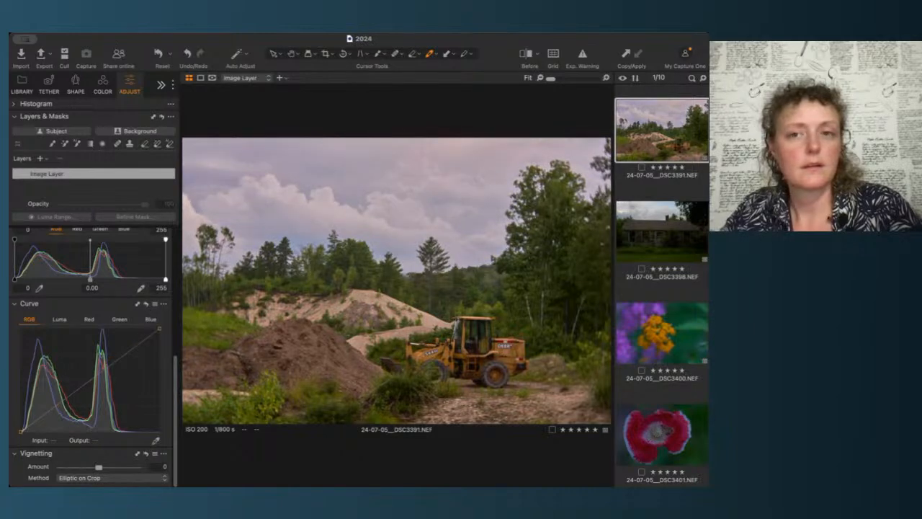
key(super+z)
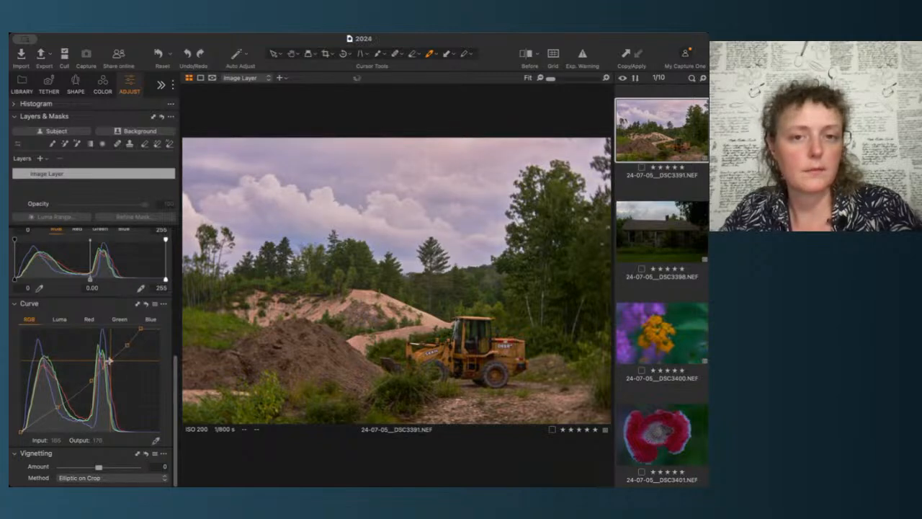
Step: Add and adjust shadow and midtone points on the RGB curve to shape the tonal contrast
click(110, 358)
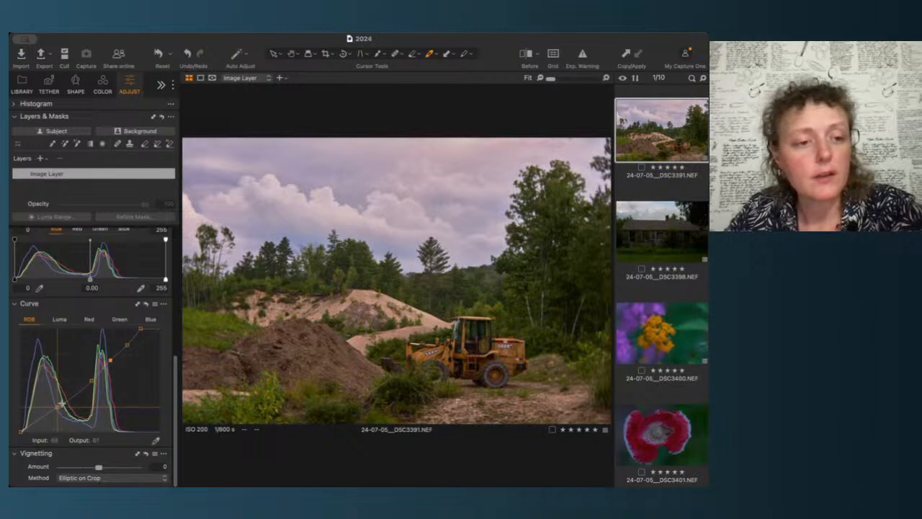
drag(58, 407, 58, 410)
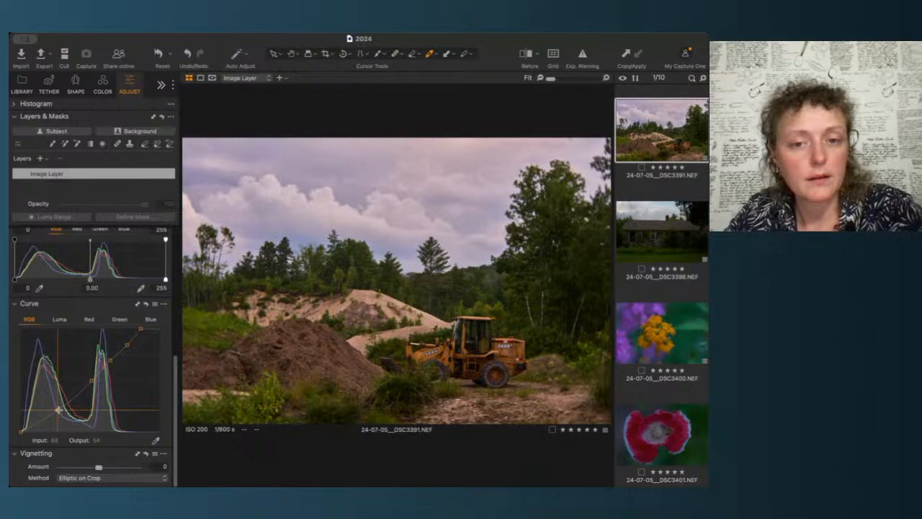
click(90, 380)
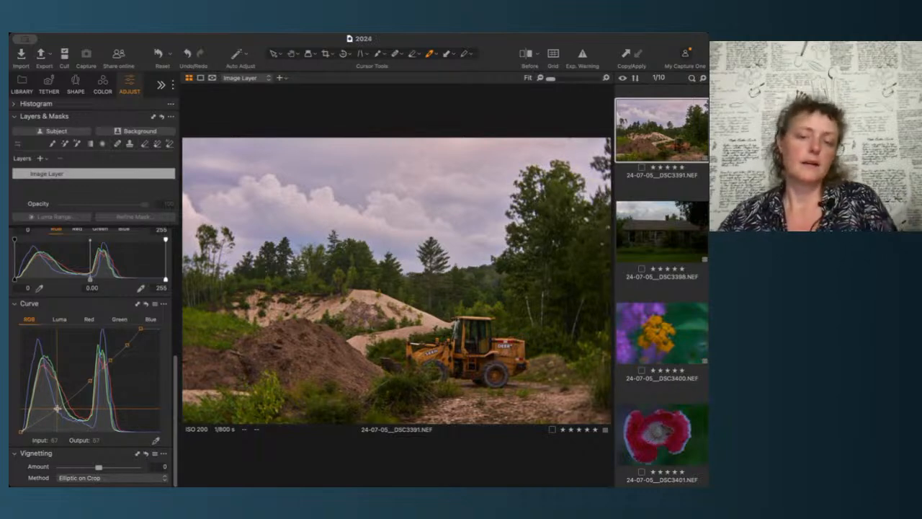
click(56, 408)
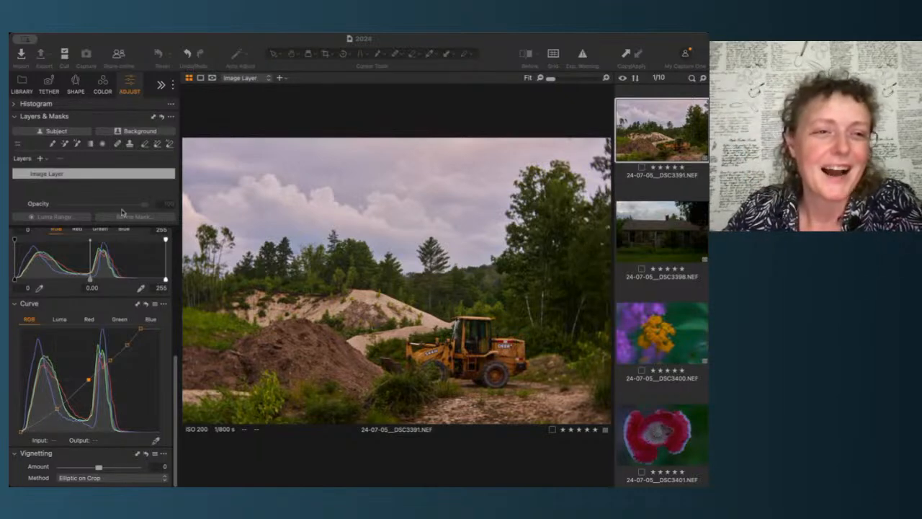
click(134, 114)
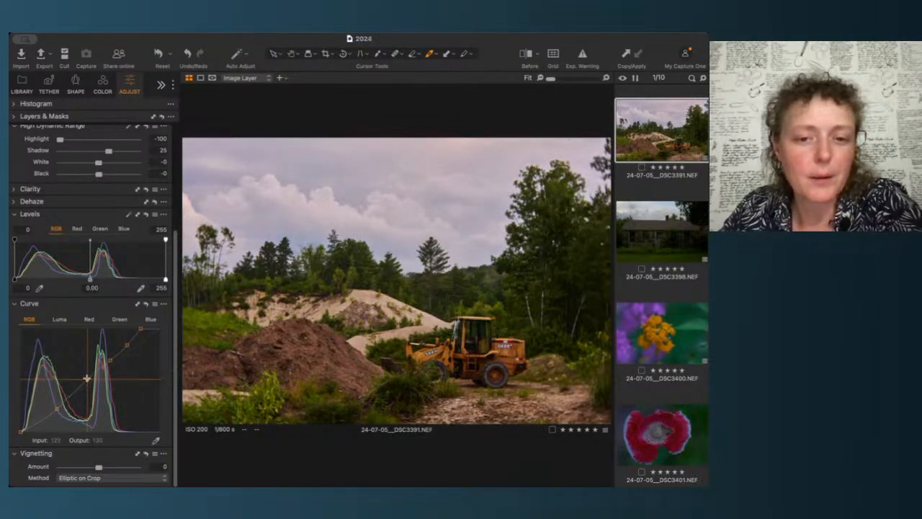
drag(85, 377, 88, 379)
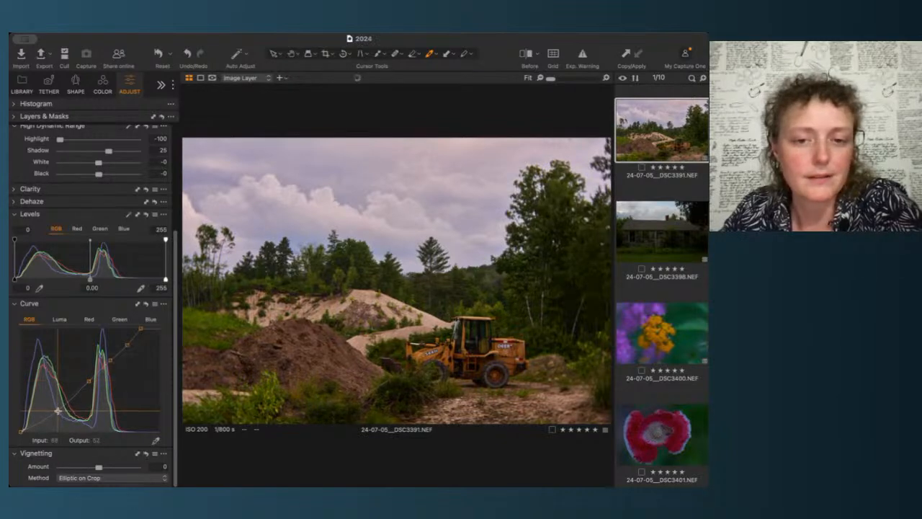
click(56, 409)
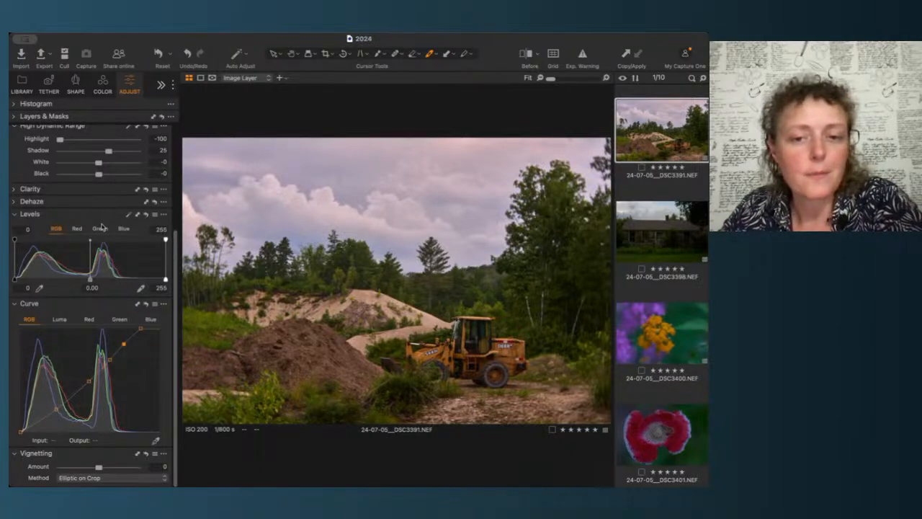
Step: Warm the white balance to about 6789 K
scroll(102, 228, up, 5)
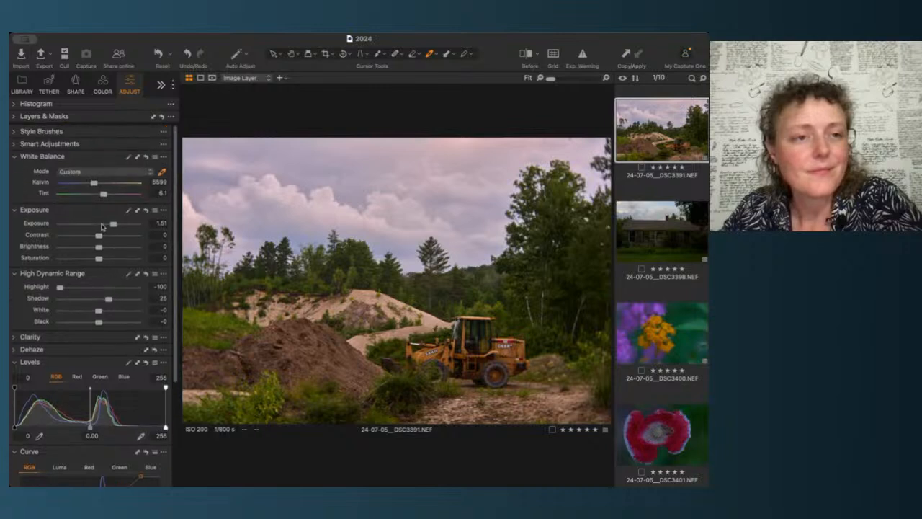
mouse_move(94, 183)
mouse_down()
mouse_move(104, 195)
mouse_move(98, 186)
mouse_up()
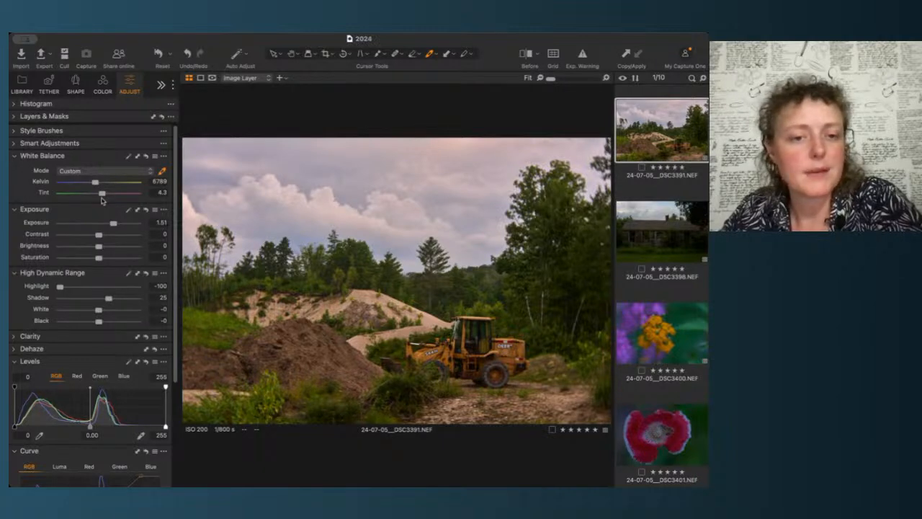
Step: Set the image's rotation angle to 0.02 in the Rotation & Flip tool
click(161, 86)
click(144, 106)
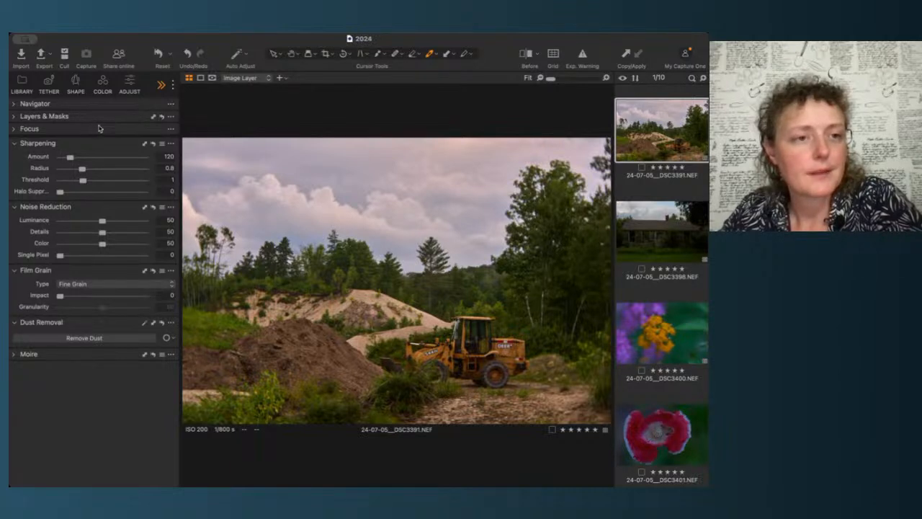
click(98, 130)
click(98, 129)
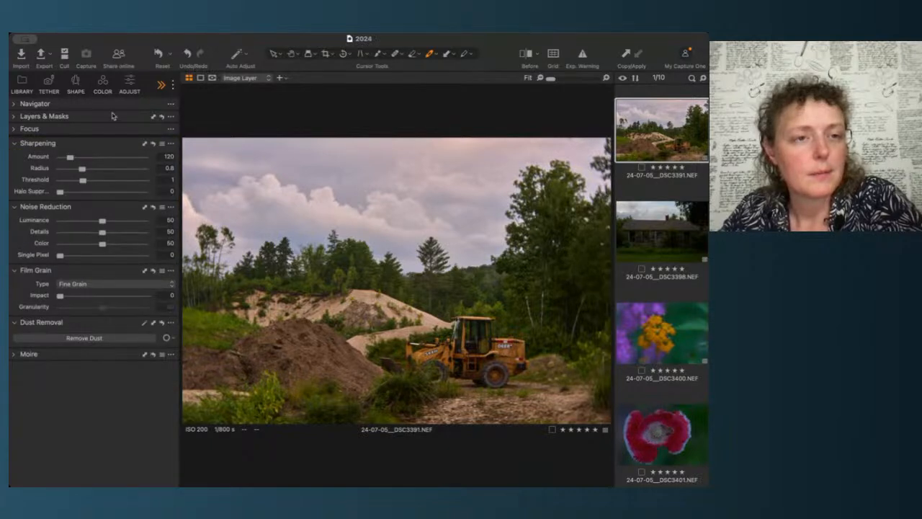
click(78, 92)
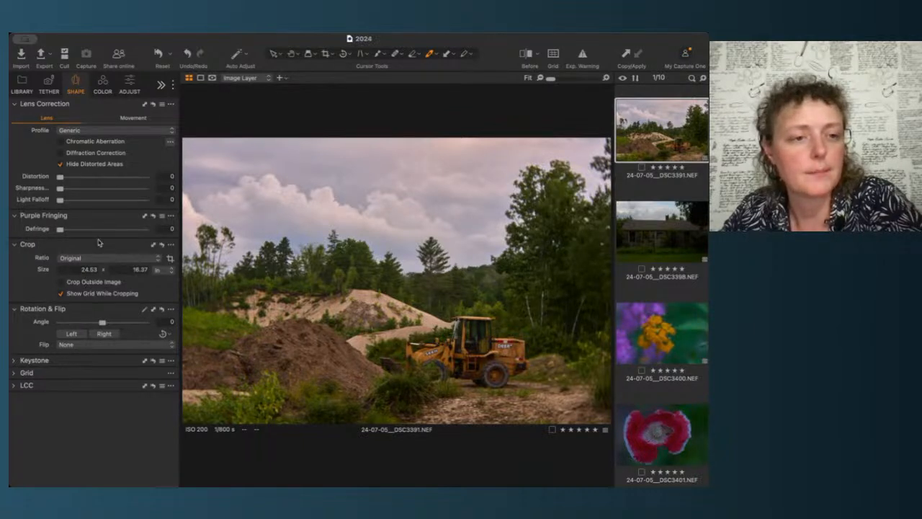
drag(102, 323, 102, 326)
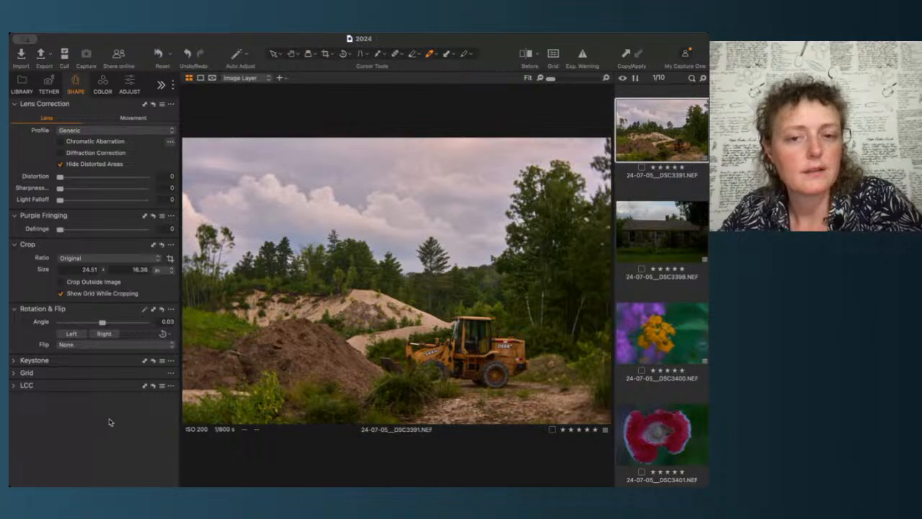
click(167, 322)
text(0)
key(Return)
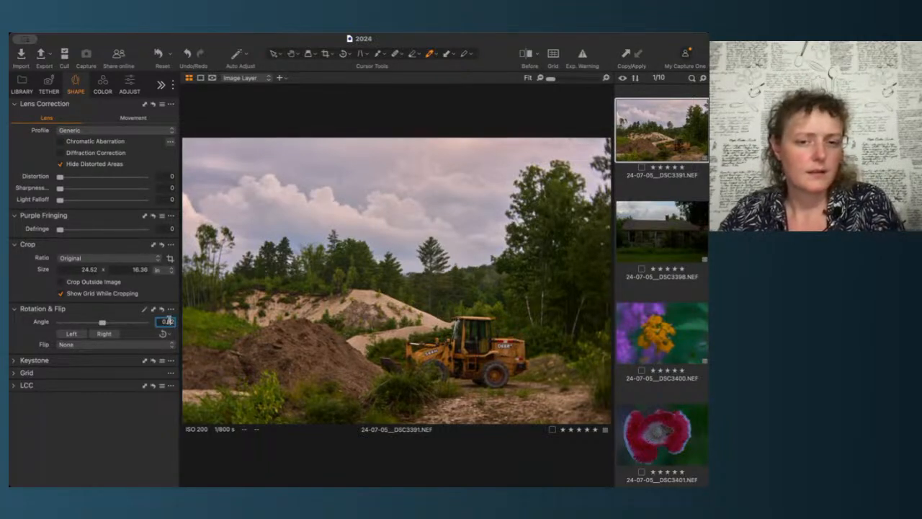
key(Return)
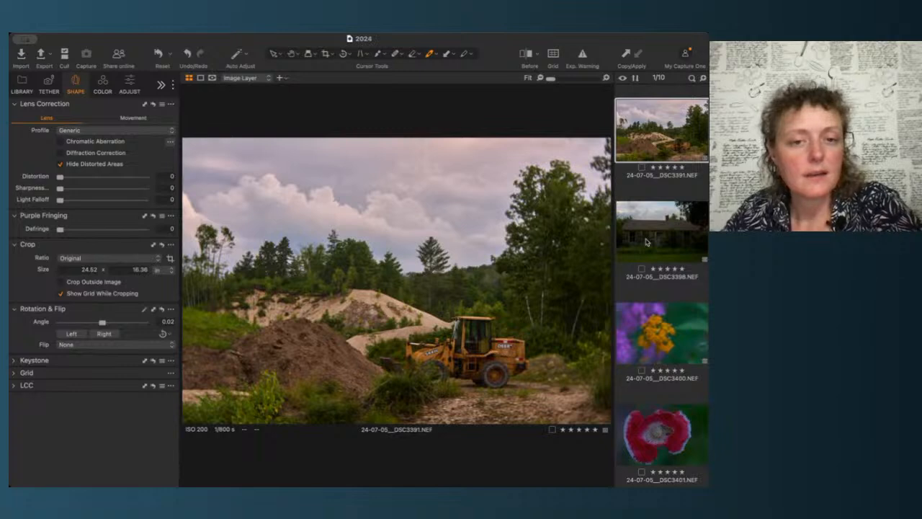
Step: Raise the exposure to 1.71
click(129, 83)
click(156, 223)
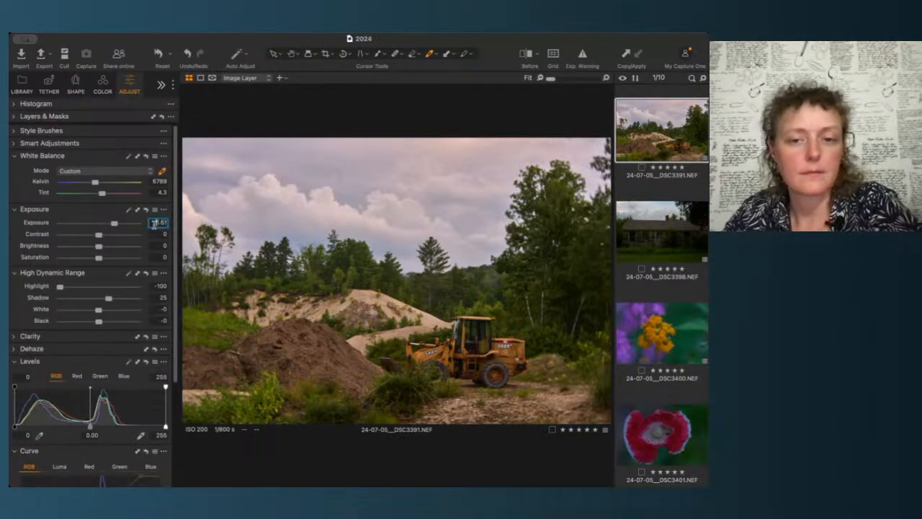
key(Up)
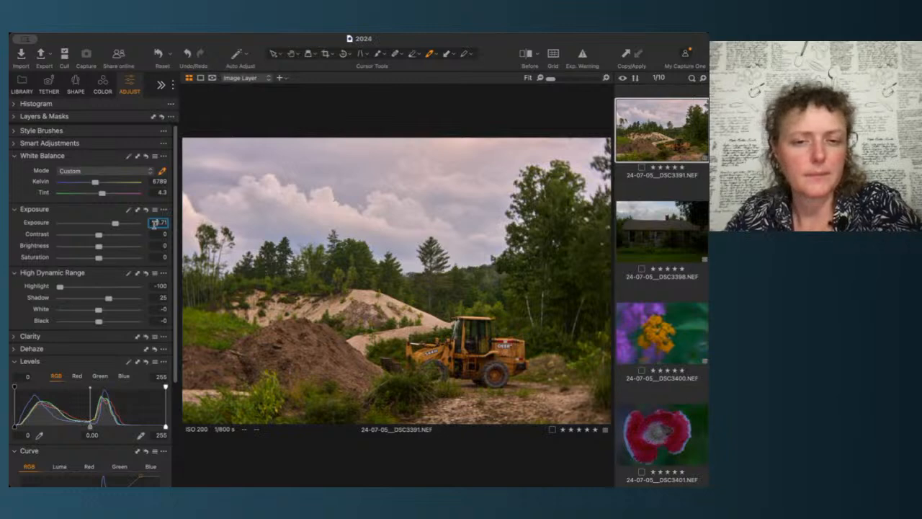
Step: Move the RGB curve's top endpoint further inward to brighten highlights
scroll(137, 339, down, 5)
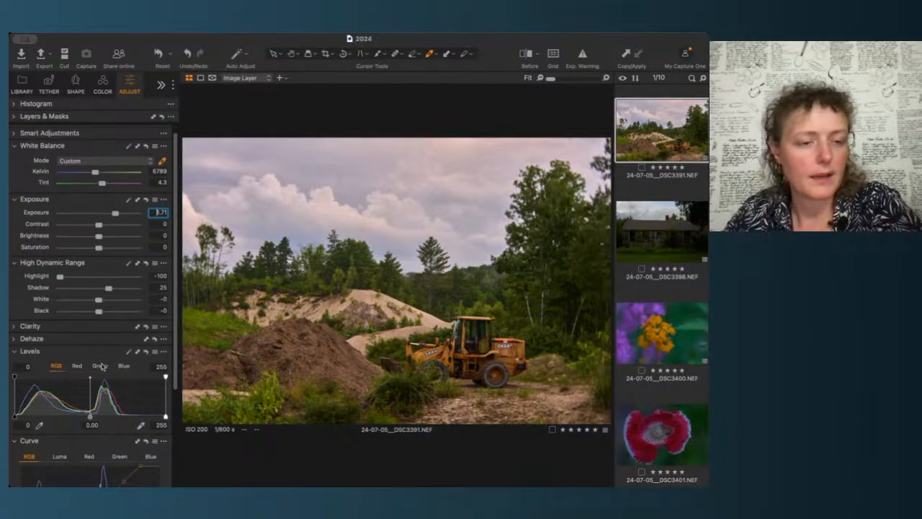
drag(139, 338, 145, 336)
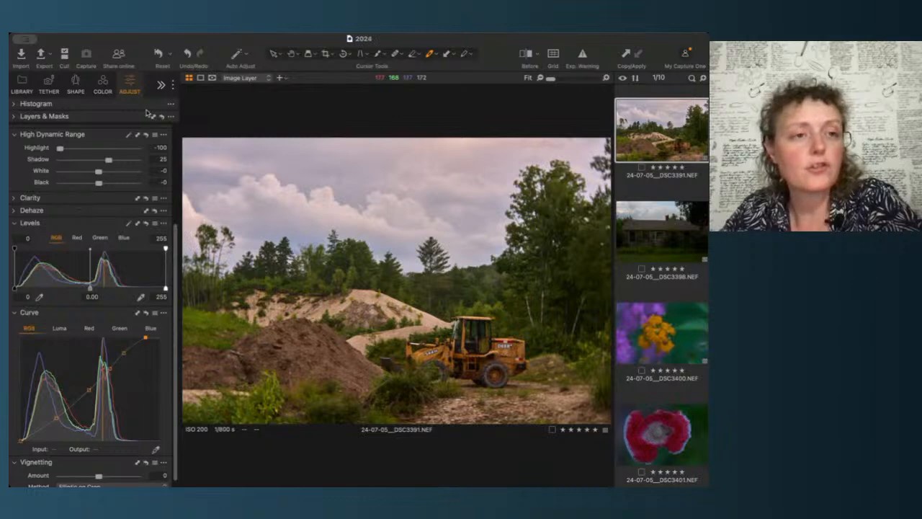
Step: Expand Layers & Masks and add a new filled layer
click(13, 134)
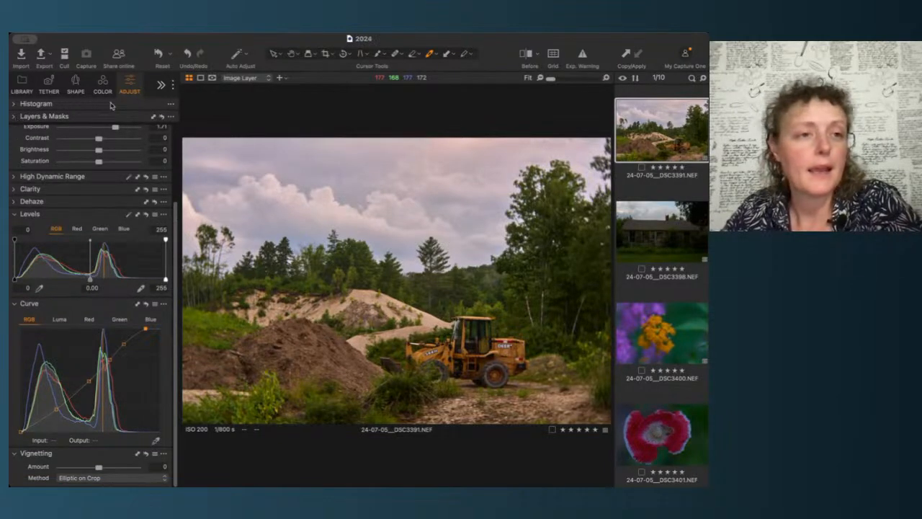
click(13, 118)
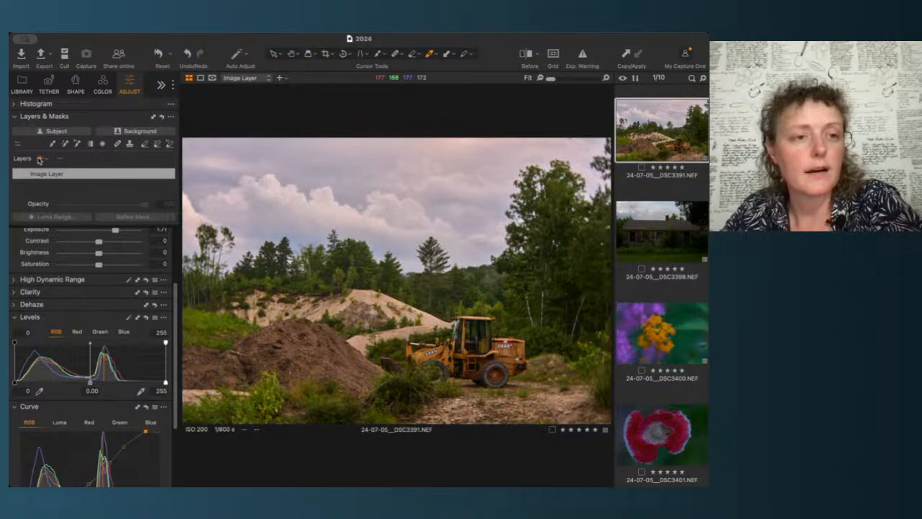
click(122, 178)
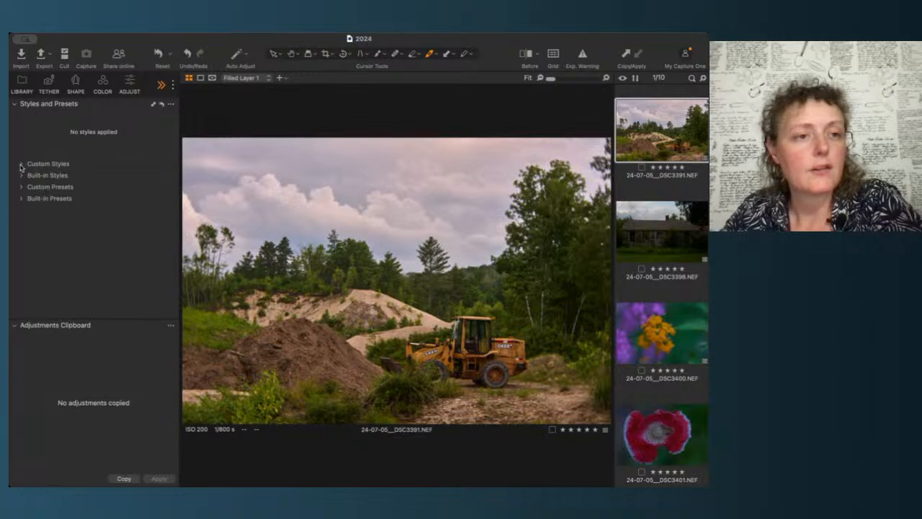
Step: Browse the FILM (v11) custom styles, previewing each look on the bulldozer image
click(21, 176)
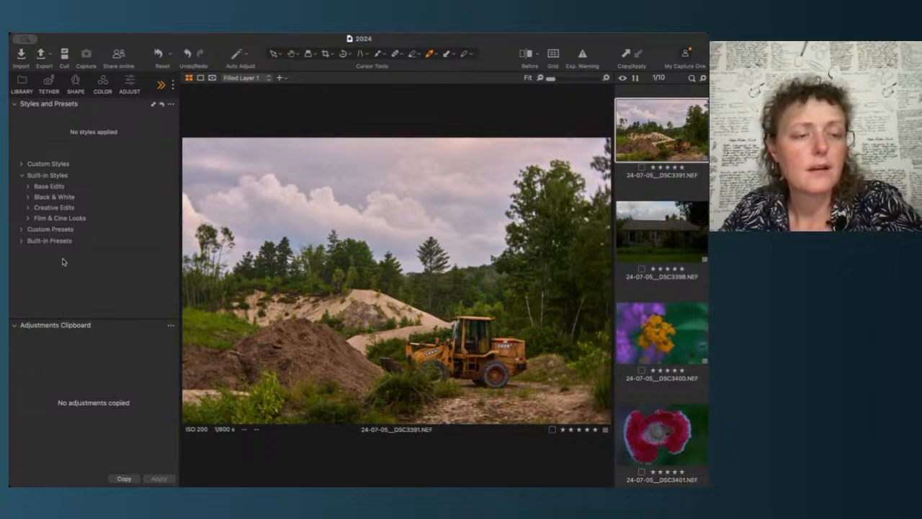
click(21, 175)
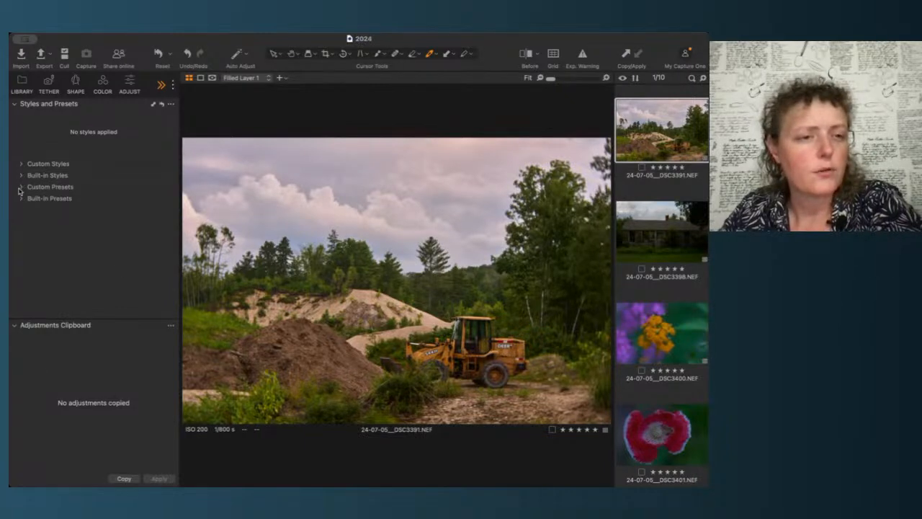
click(22, 187)
click(22, 164)
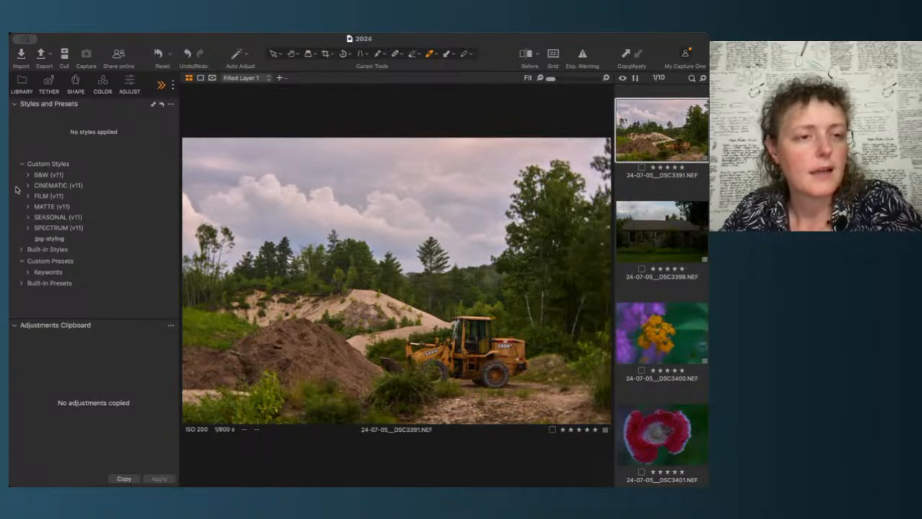
click(28, 196)
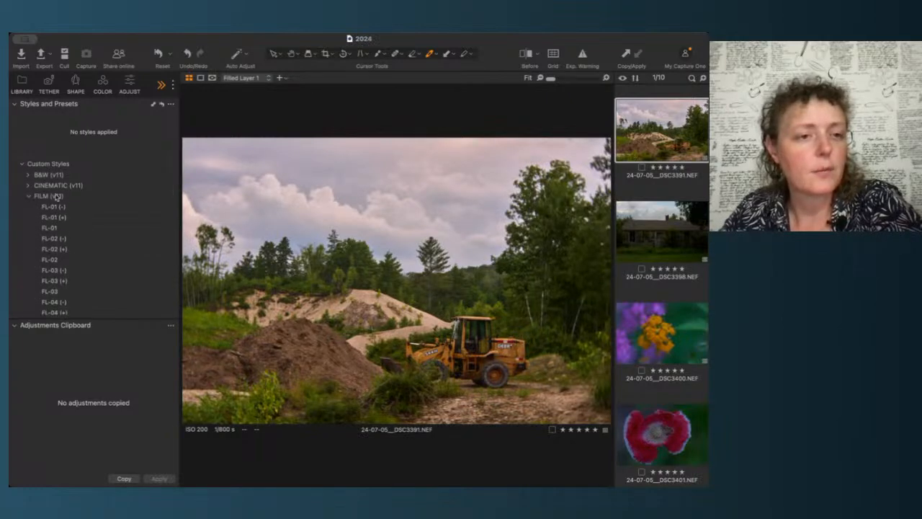
scroll(56, 197, down, 3)
scroll(56, 197, up, 3)
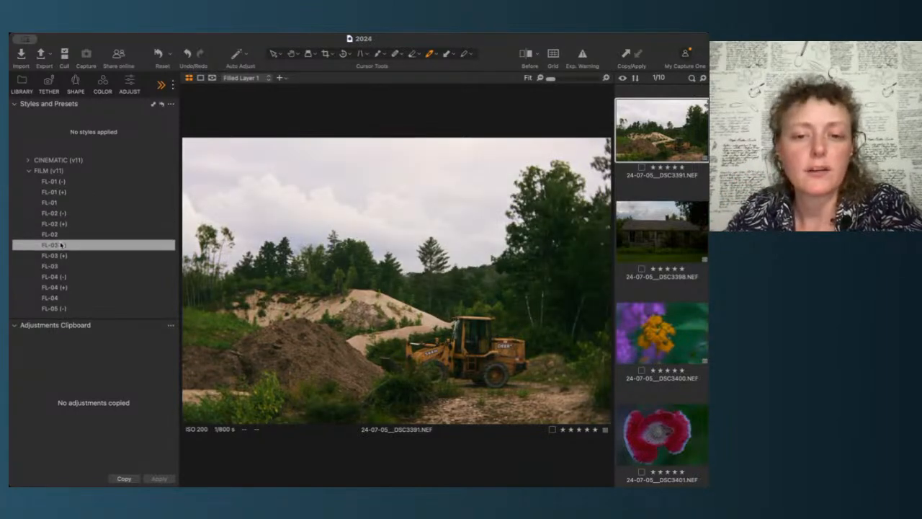
scroll(64, 231, down, 3)
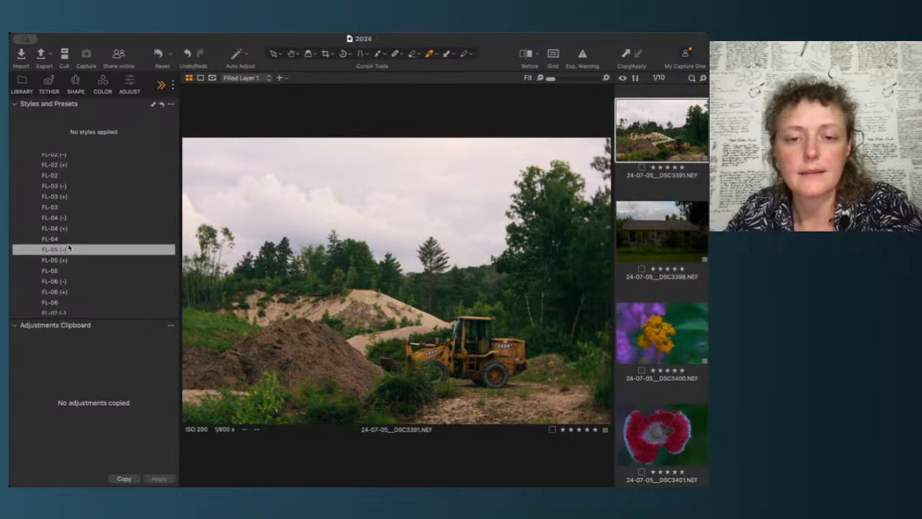
scroll(69, 248, down, 2)
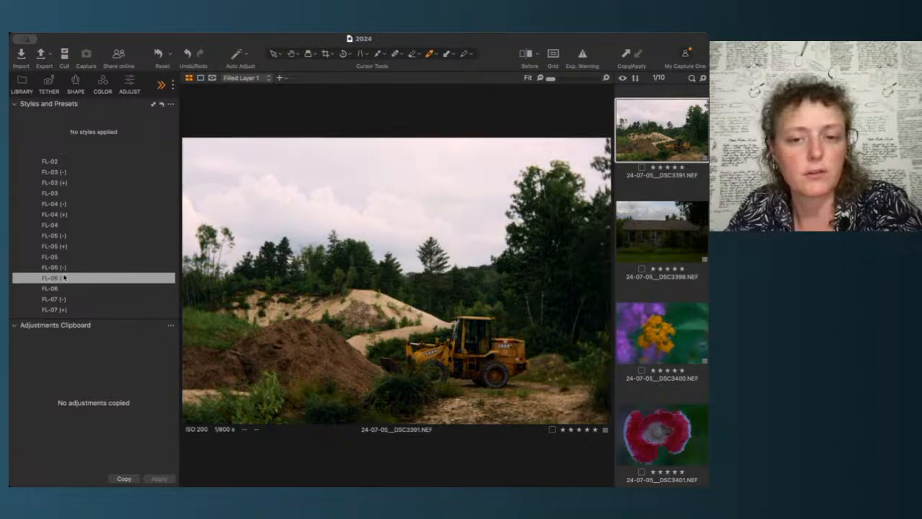
scroll(65, 216, down, 3)
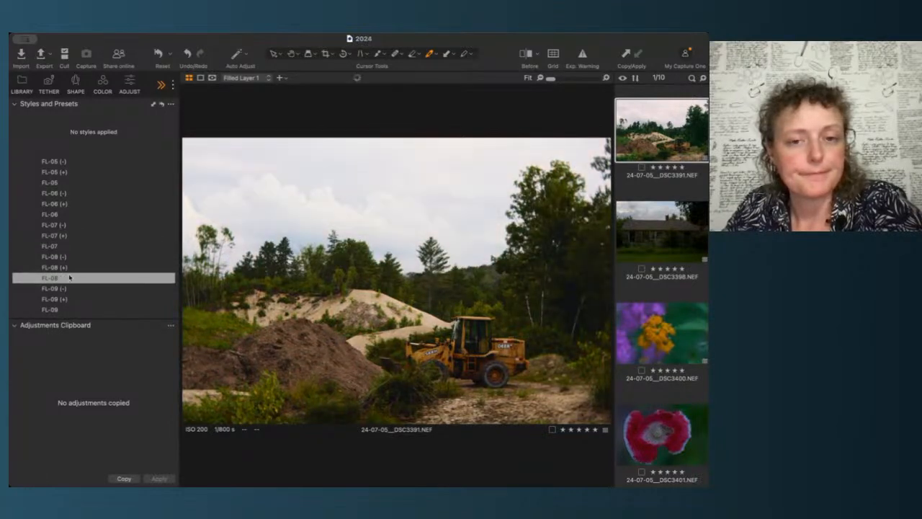
scroll(72, 289, down, 1)
scroll(72, 289, down, 2)
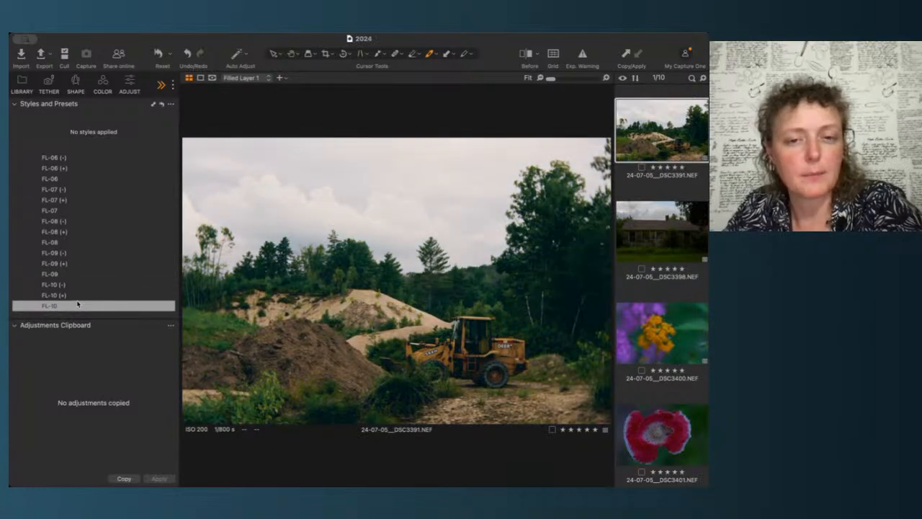
scroll(77, 304, down, 4)
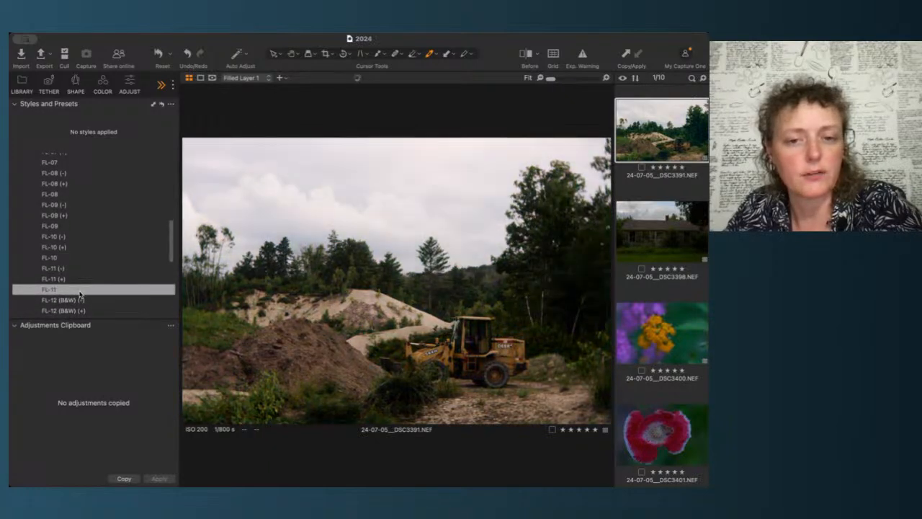
scroll(79, 294, up, 5)
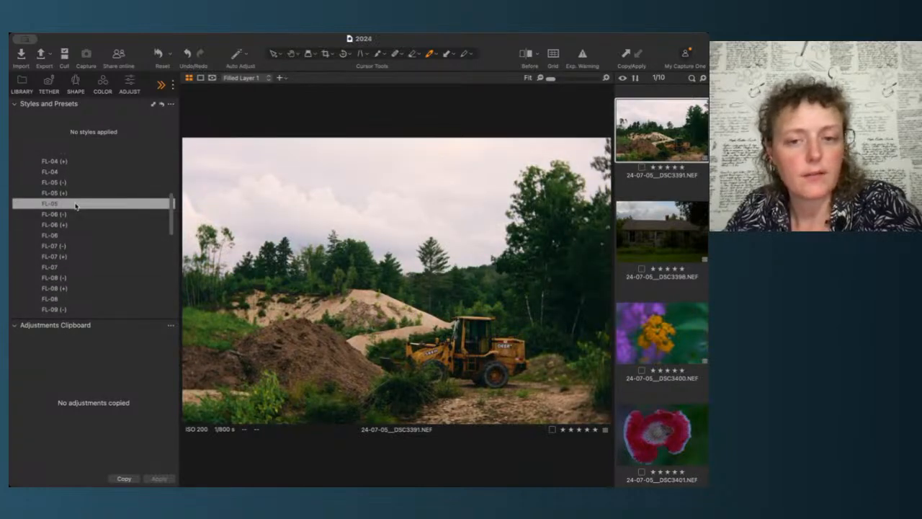
scroll(76, 206, up, 3)
scroll(75, 206, up, 3)
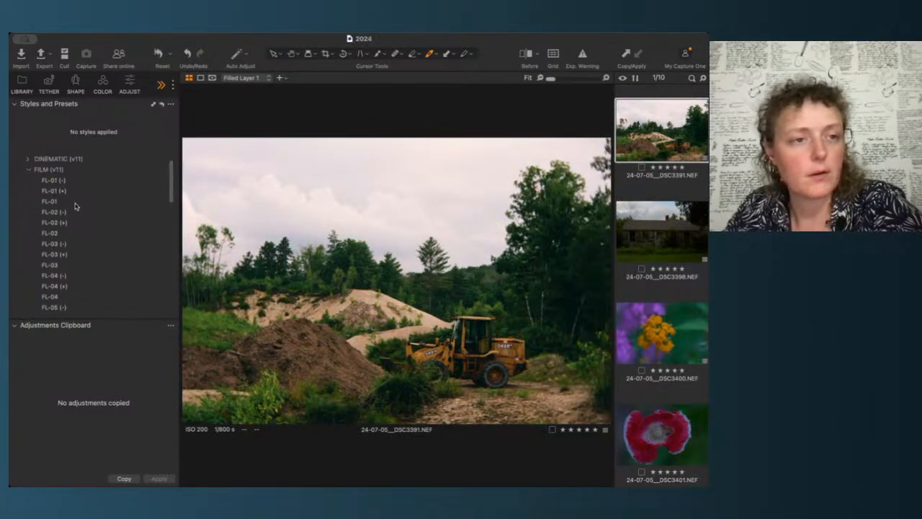
scroll(76, 204, down, 3)
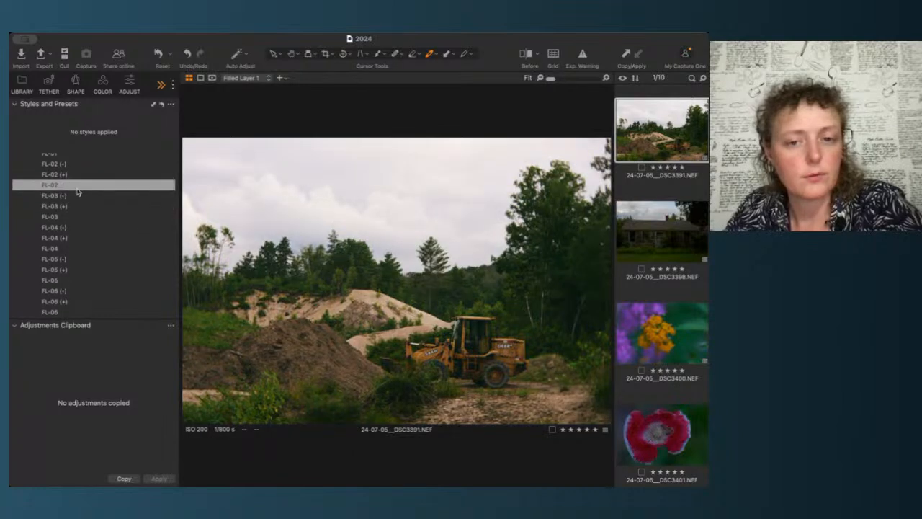
scroll(78, 191, down, 1)
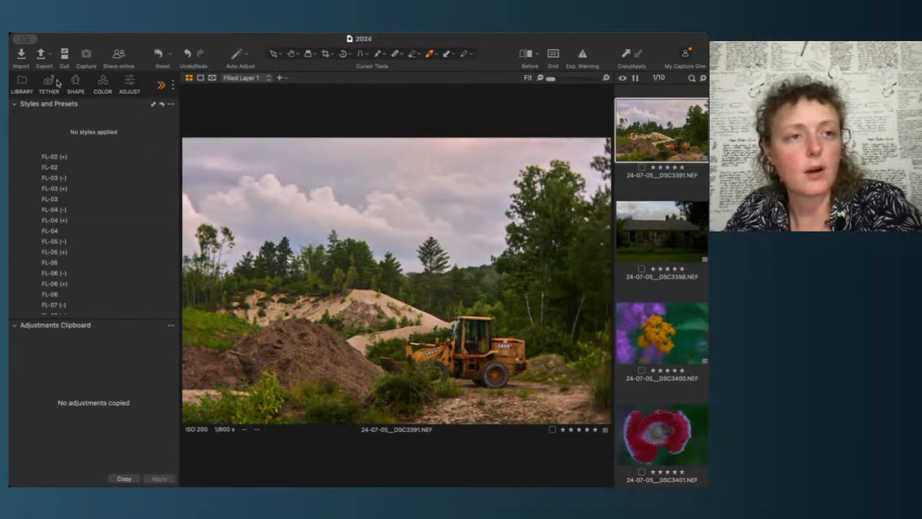
Step: Set the filled layer's opacity to 40
click(127, 85)
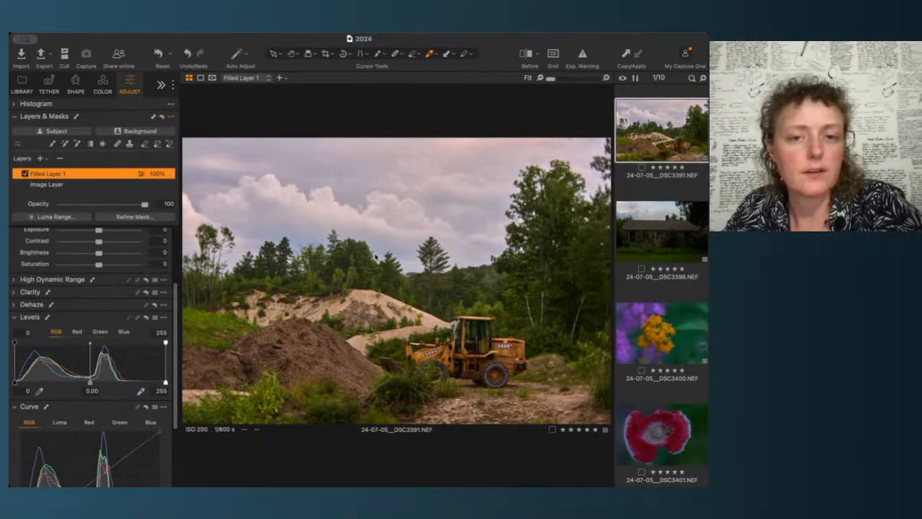
drag(454, 251, 454, 247)
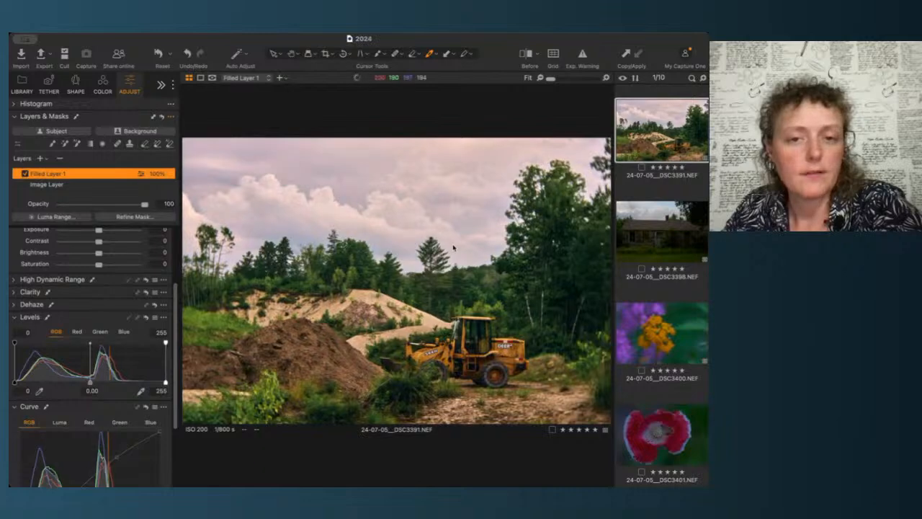
key(super+z)
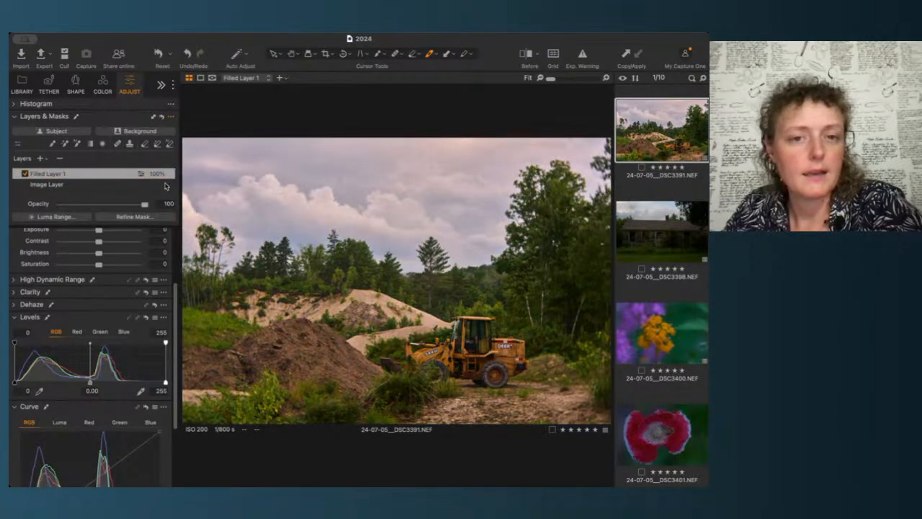
click(455, 244)
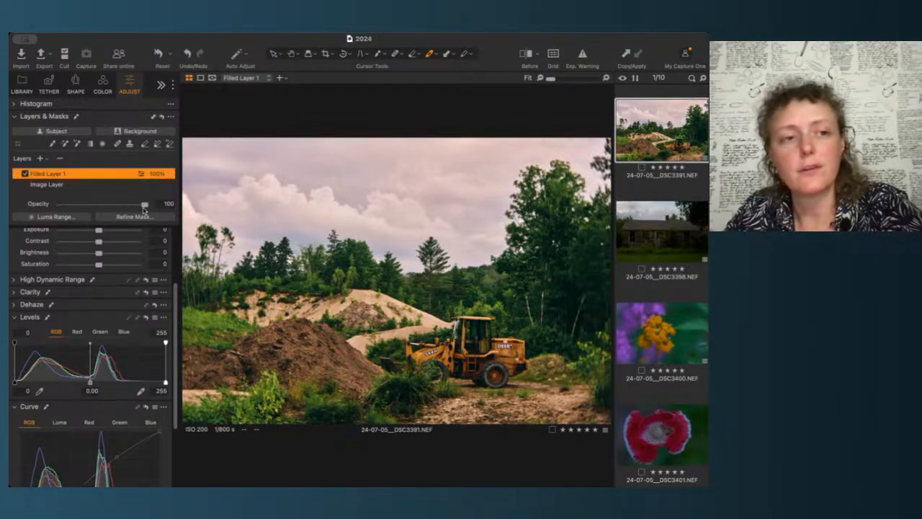
drag(144, 206, 175, 208)
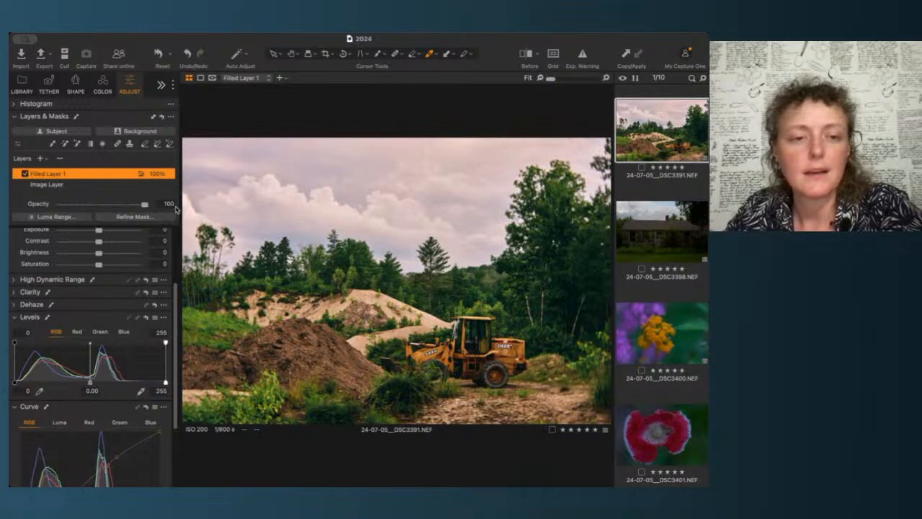
drag(146, 205, 110, 207)
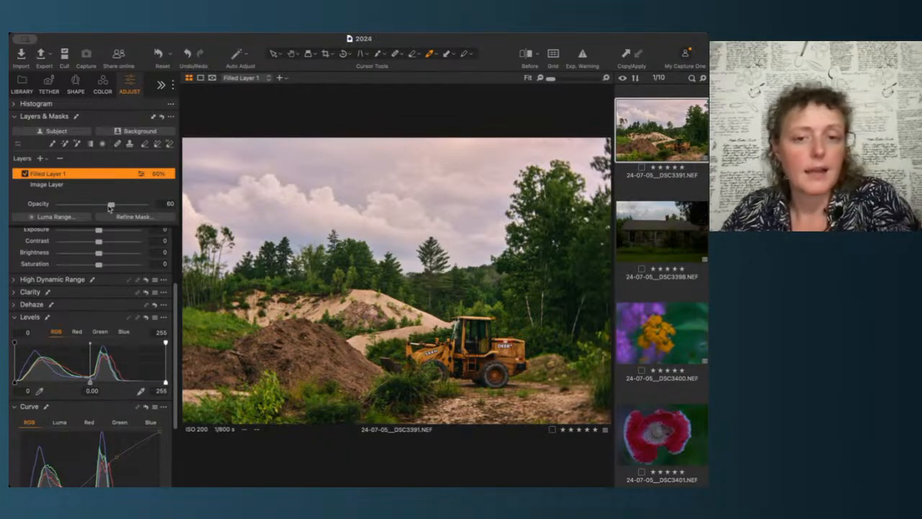
drag(110, 208, 94, 208)
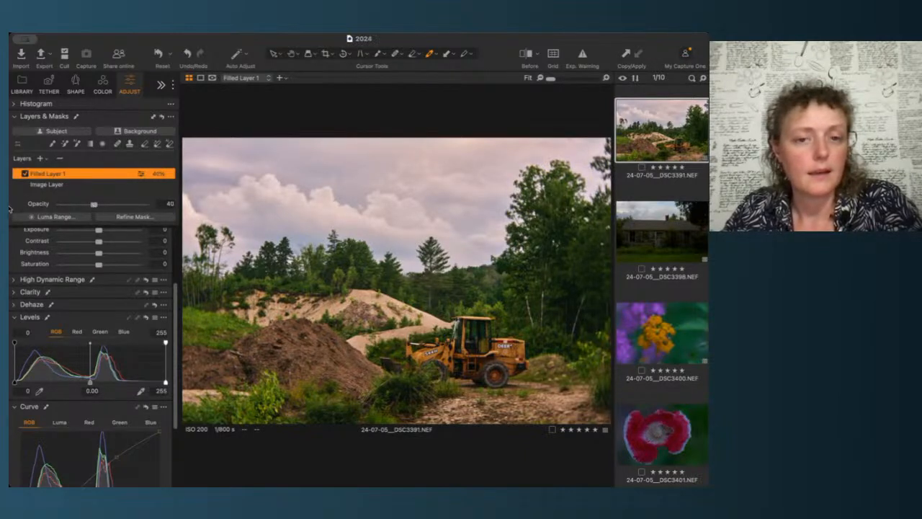
Step: Toggle the filled layer off and on to compare the image before and after
click(25, 175)
click(25, 175)
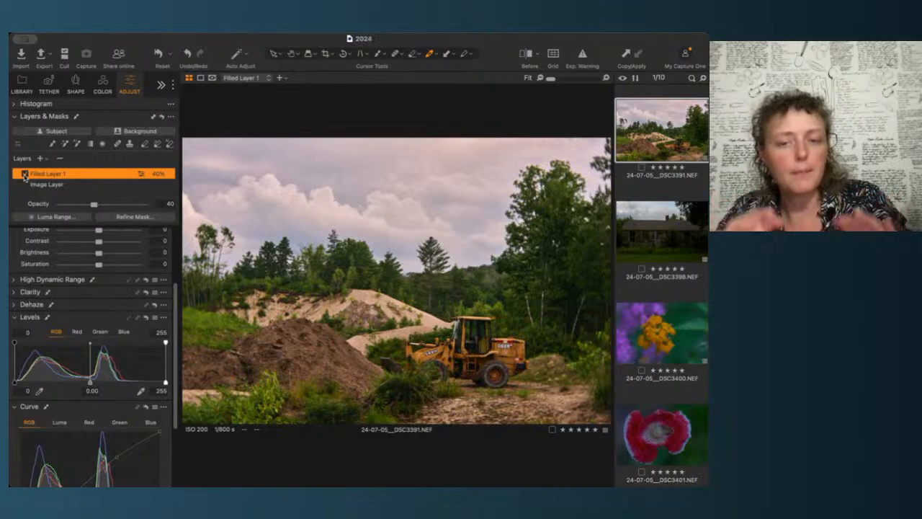
click(25, 175)
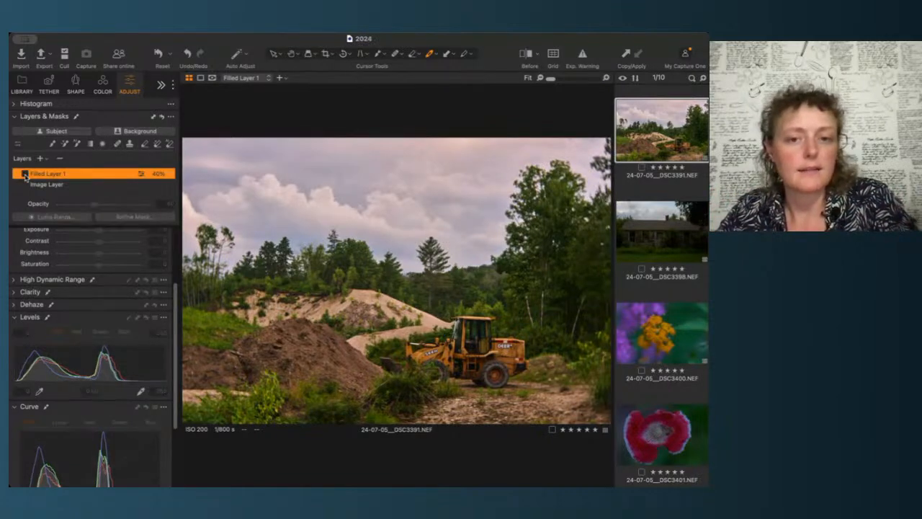
click(25, 175)
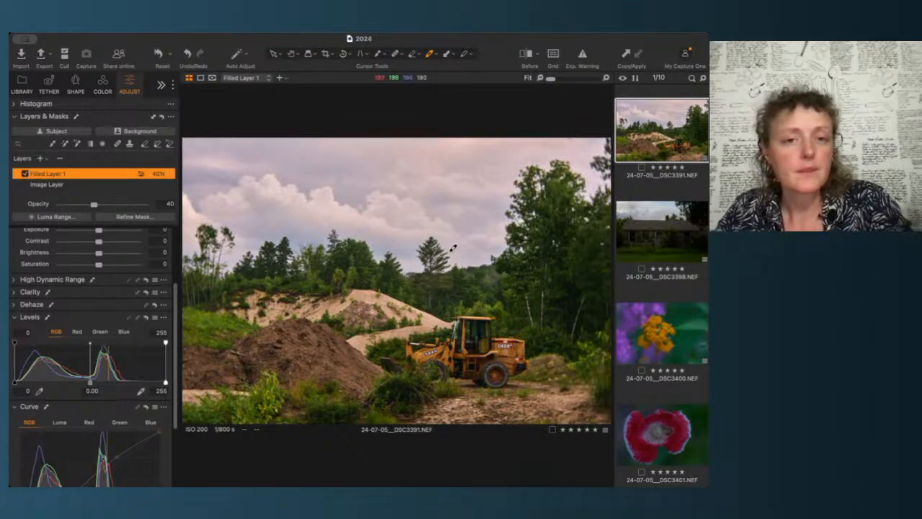
Step: Select the house image DSC3398 and set its rotation angle to -0.72
click(672, 258)
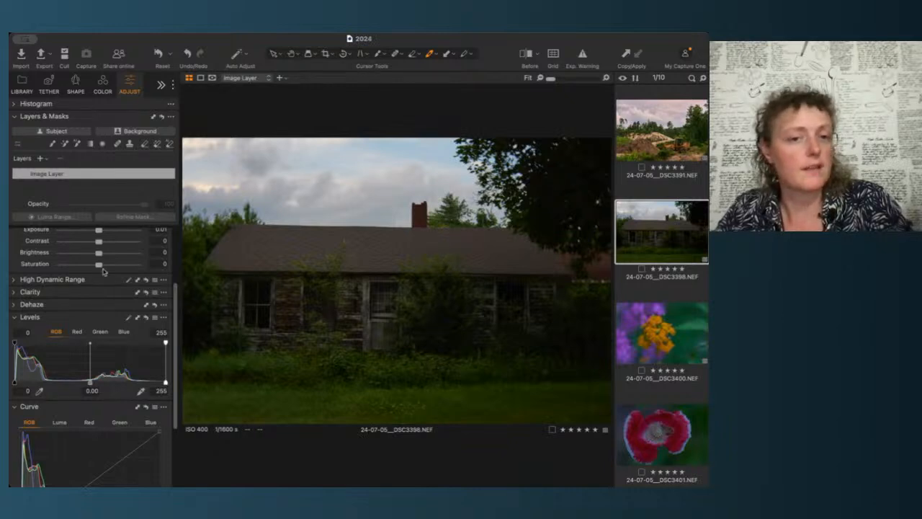
click(74, 87)
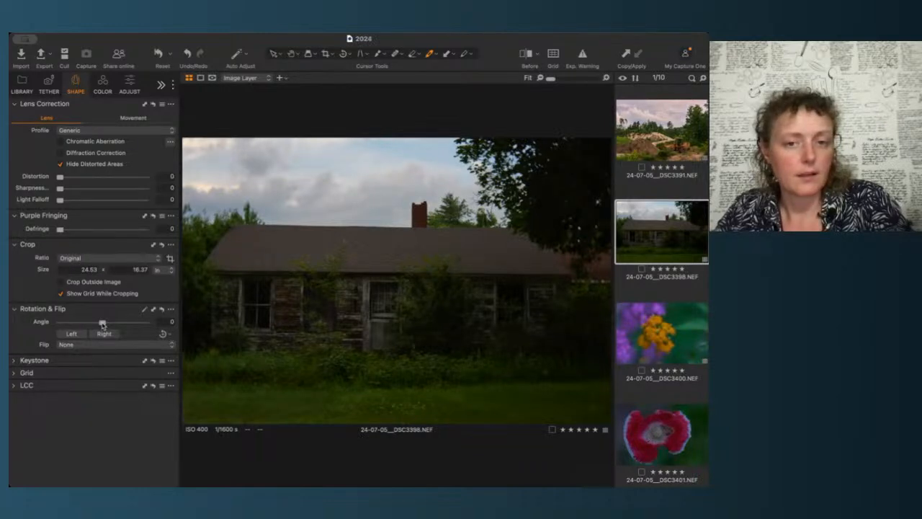
drag(102, 324, 102, 324)
drag(102, 325, 102, 325)
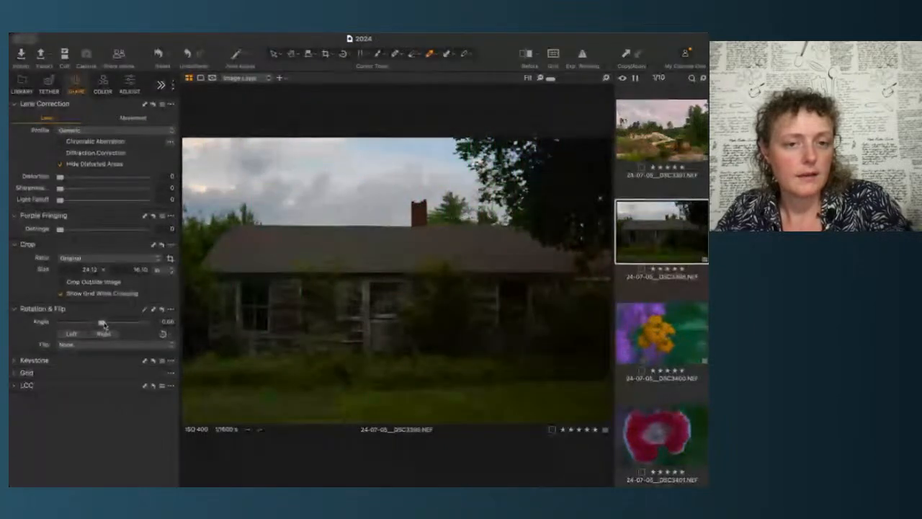
drag(104, 325, 105, 325)
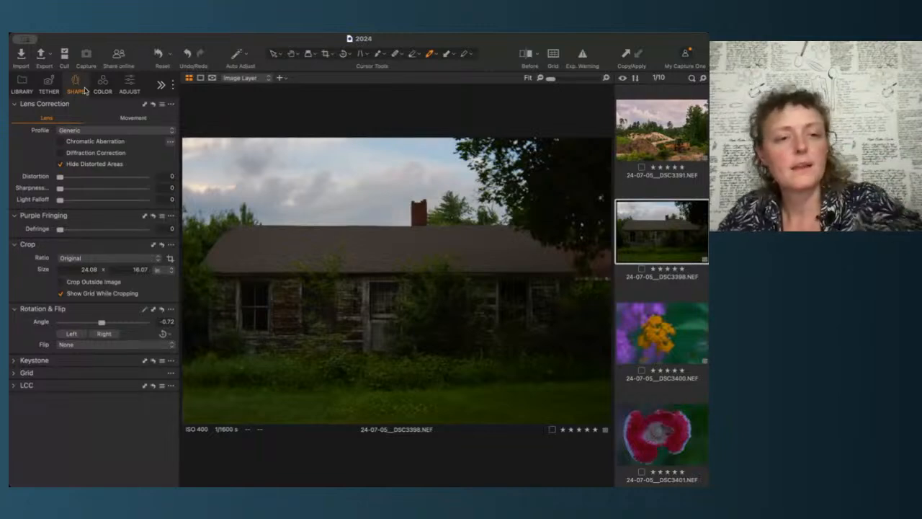
Step: Try automatic white balance on the house image, then reset the White Balance tool
click(130, 84)
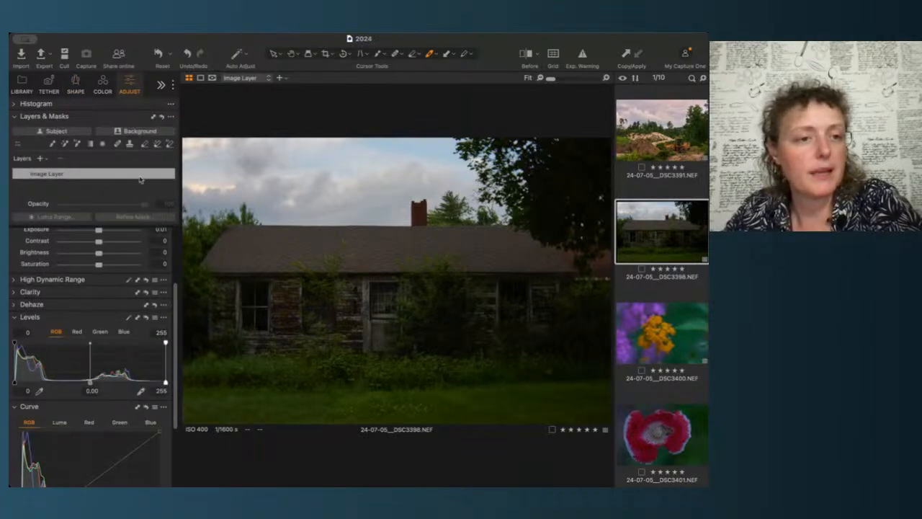
scroll(132, 267, up, 3)
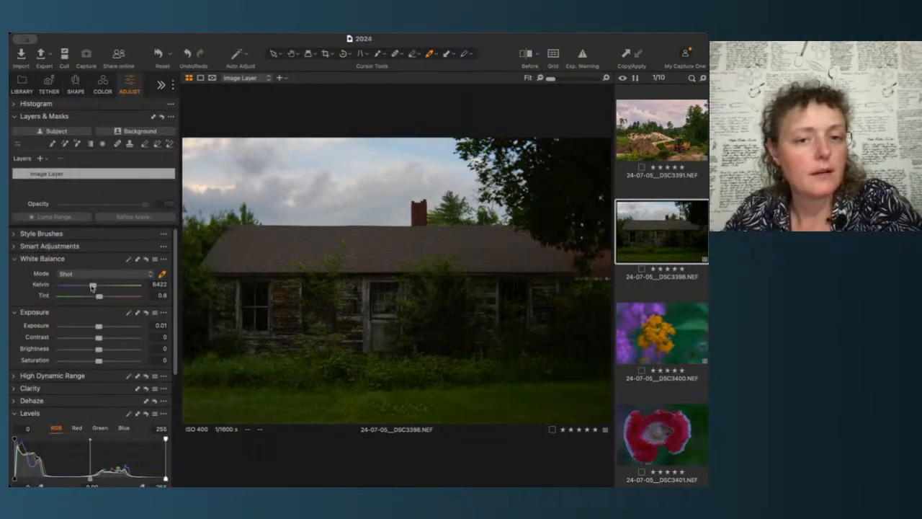
click(129, 259)
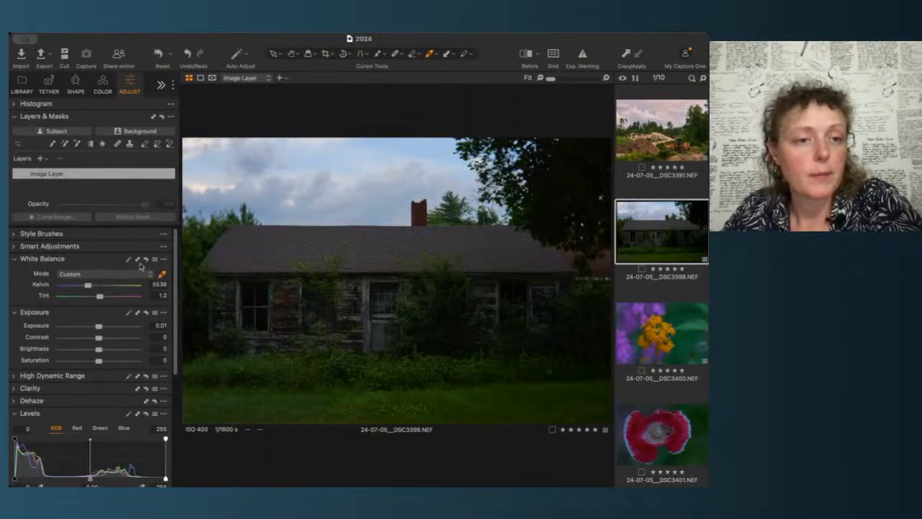
click(146, 259)
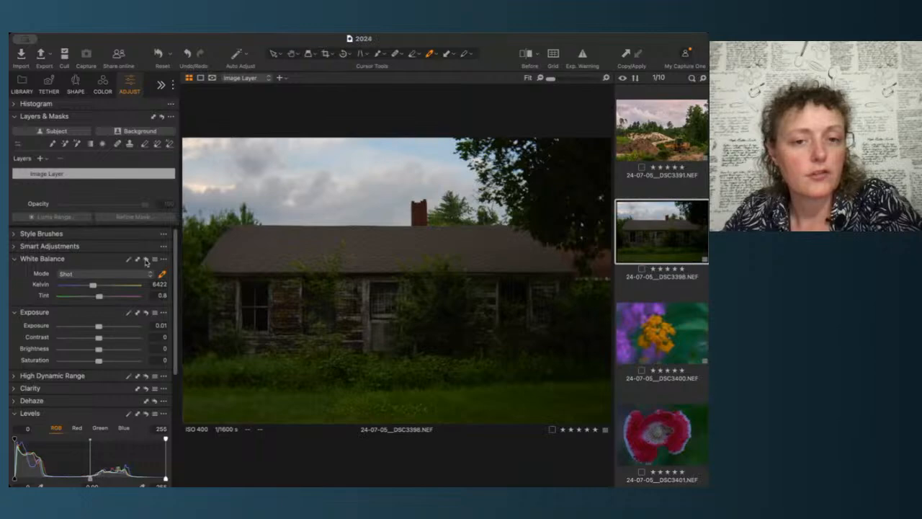
Step: Set a custom white balance on the house image by sampling neutral points on the weathered siding with the picker
click(162, 275)
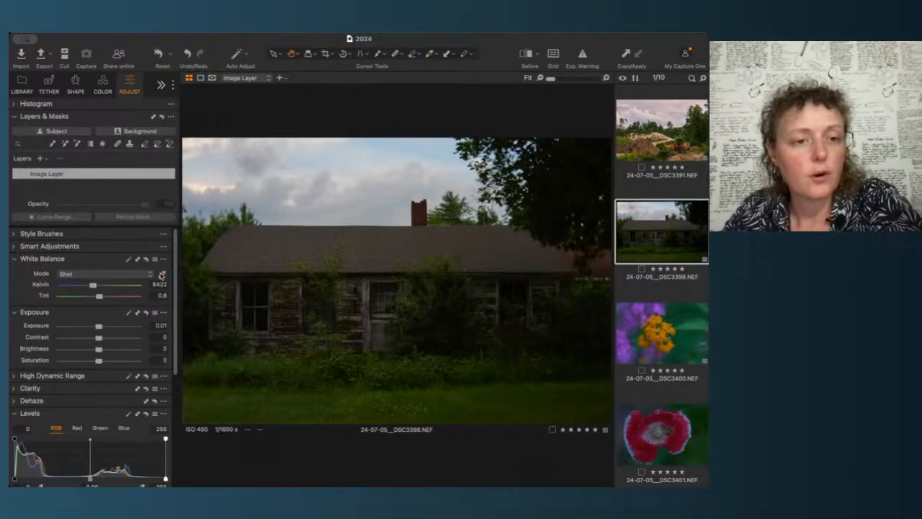
click(161, 275)
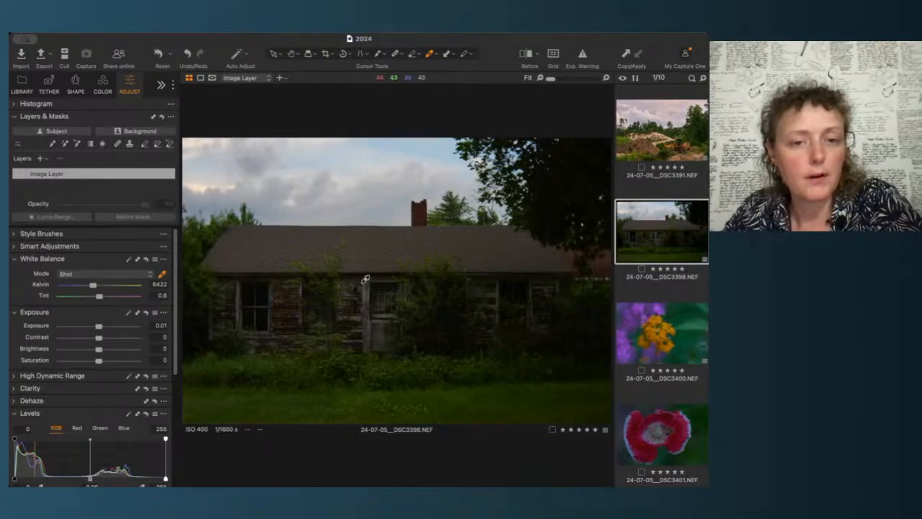
scroll(366, 279, up, 5)
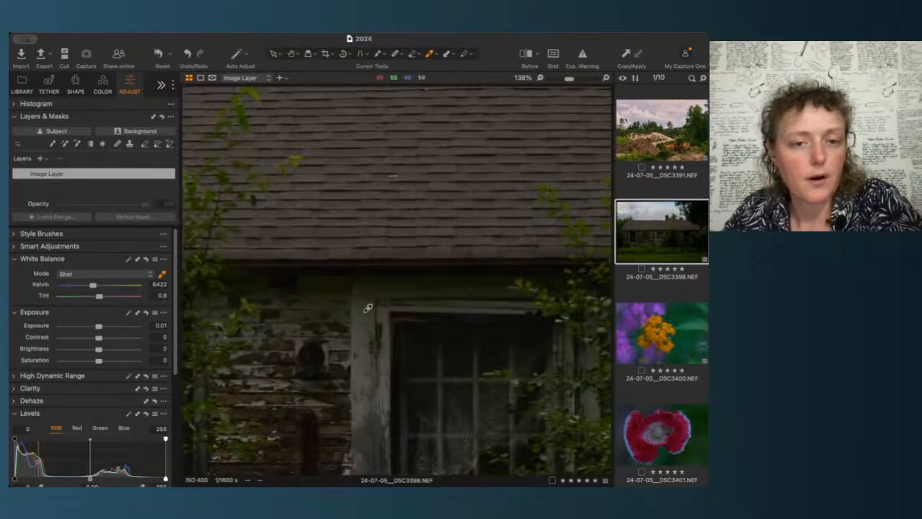
click(365, 346)
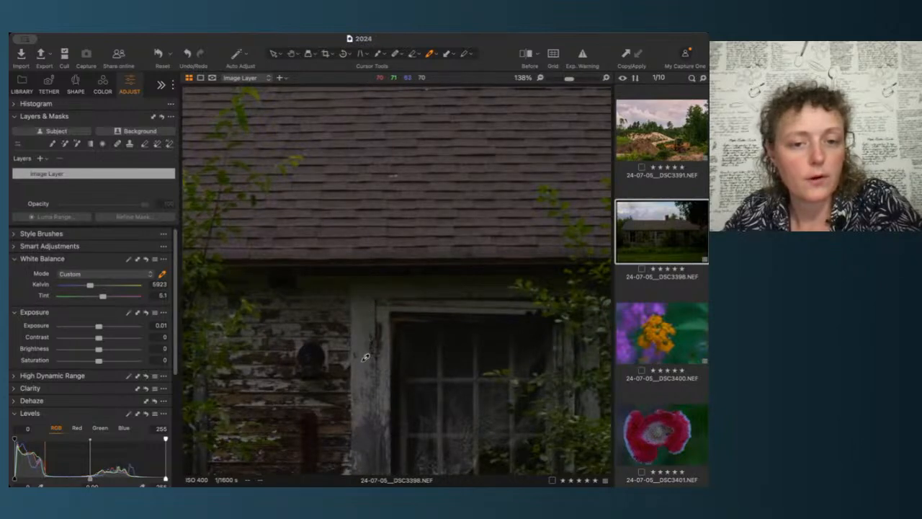
scroll(362, 380, down, 5)
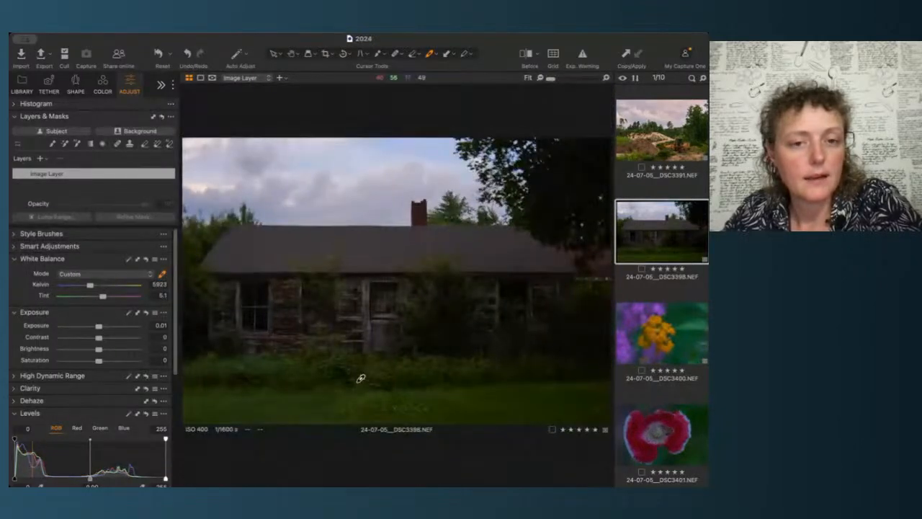
click(368, 292)
click(372, 327)
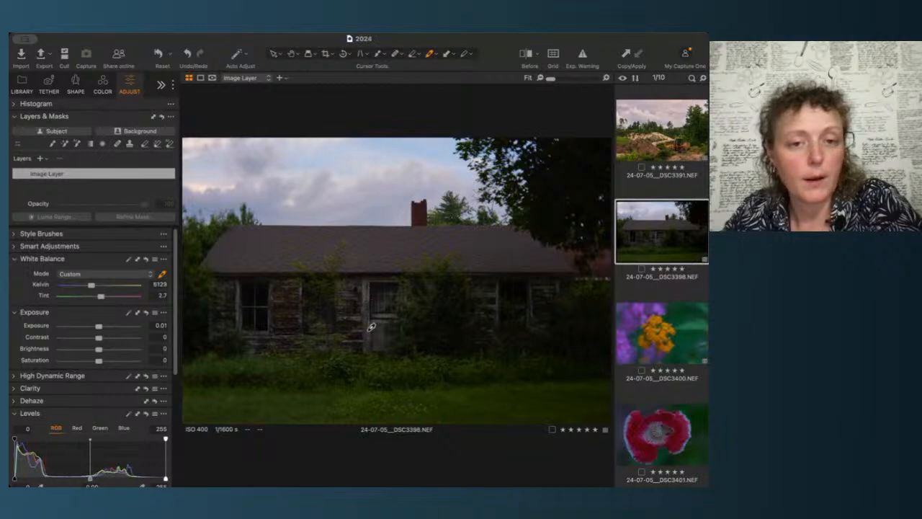
click(369, 289)
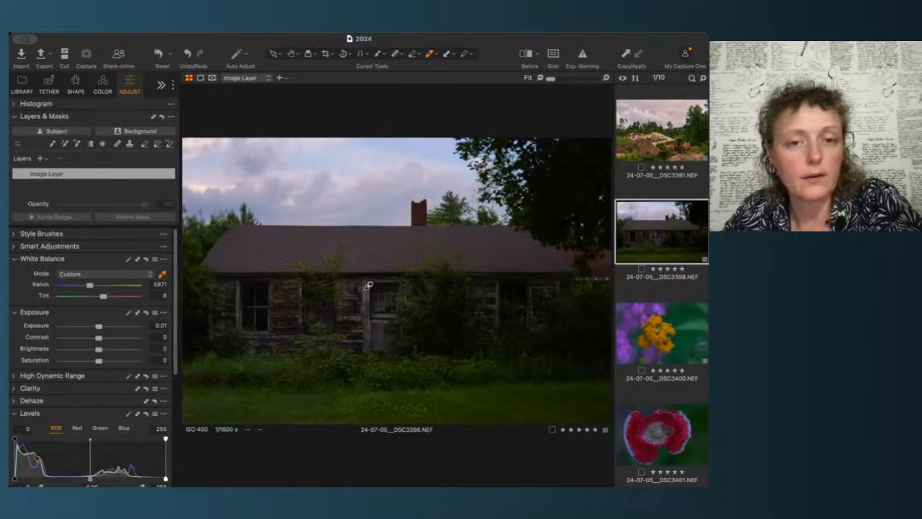
click(369, 285)
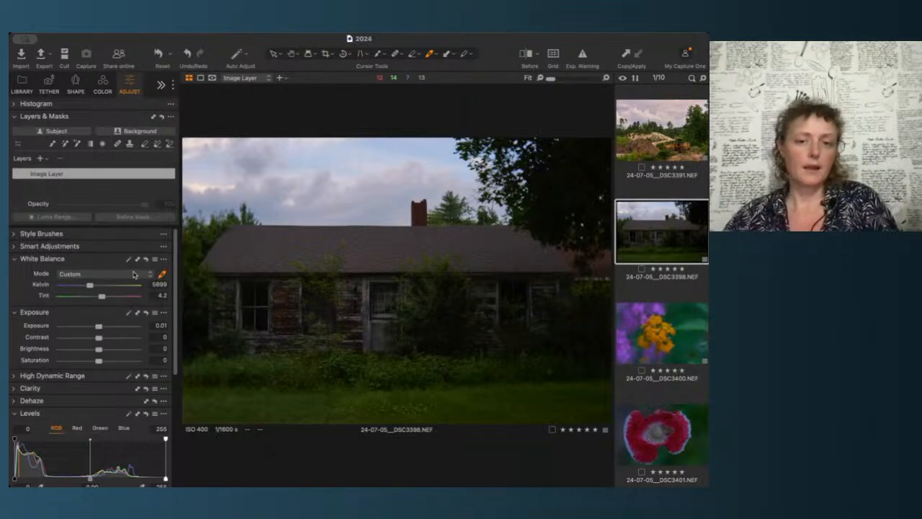
Step: Nudge the house image's rotation angle to -0.77
click(76, 86)
click(165, 321)
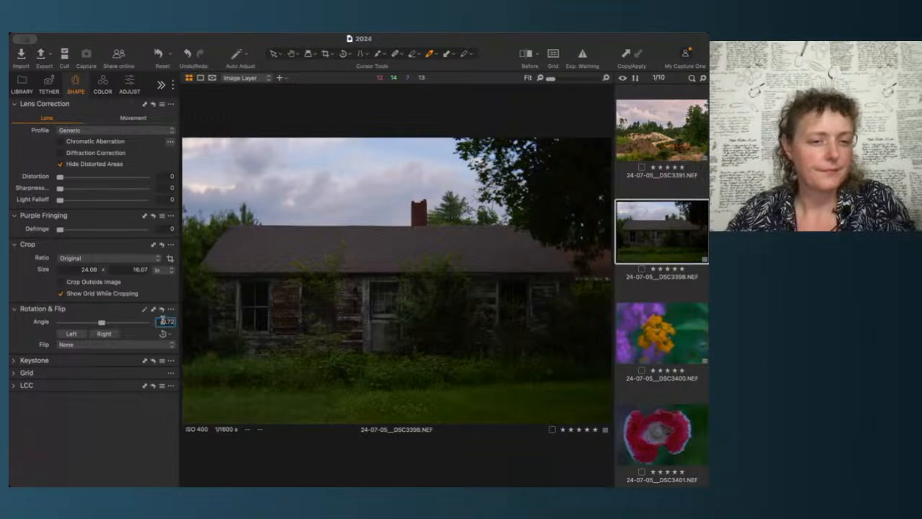
key(Down)
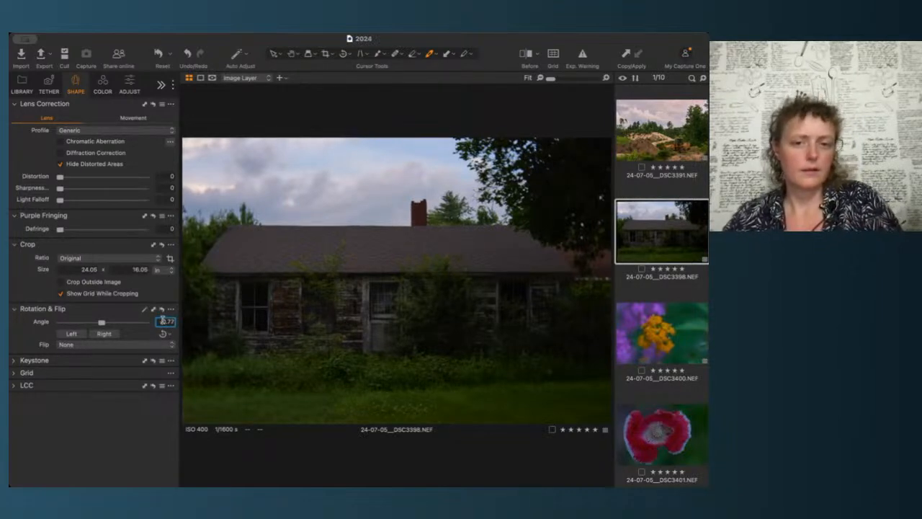
click(131, 84)
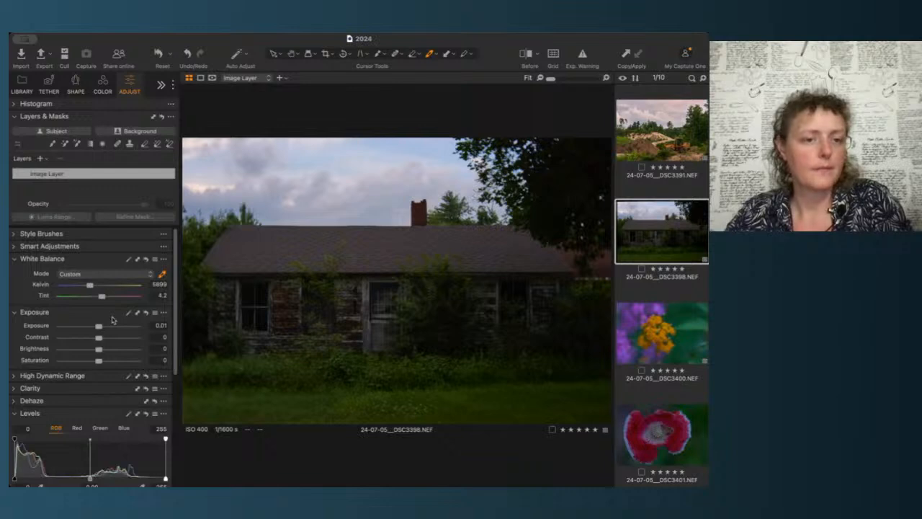
Step: Raise the exposure of the house image to 1.23
scroll(123, 310, down, 1)
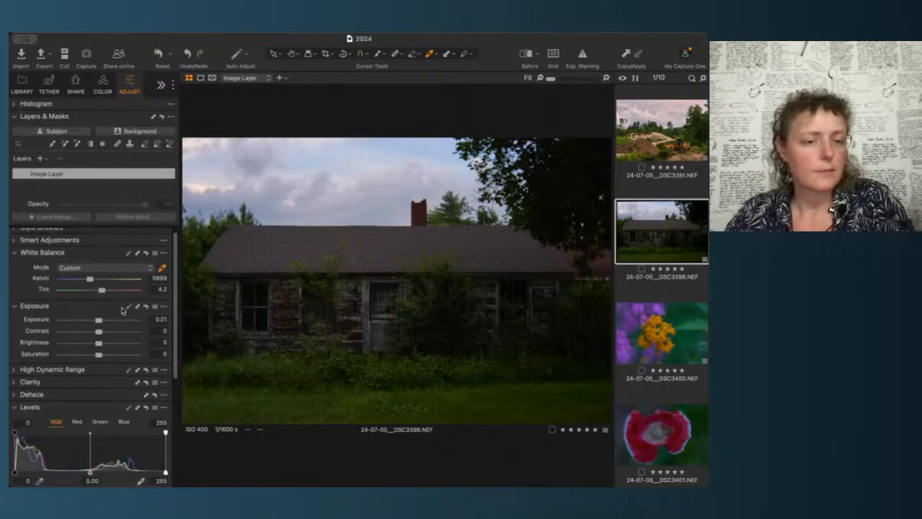
drag(98, 320, 110, 323)
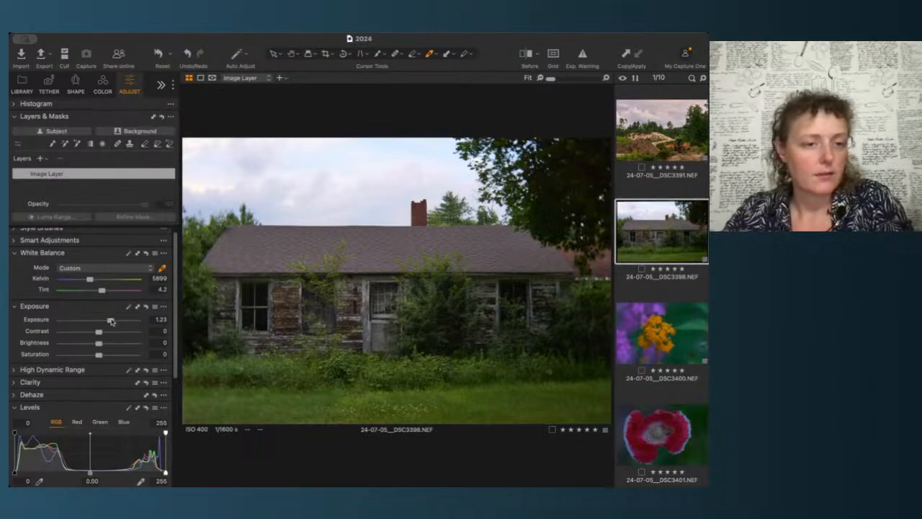
Step: Set High Dynamic Range Highlight to -100 and Shadow to 50
scroll(104, 317, down, 3)
click(100, 312)
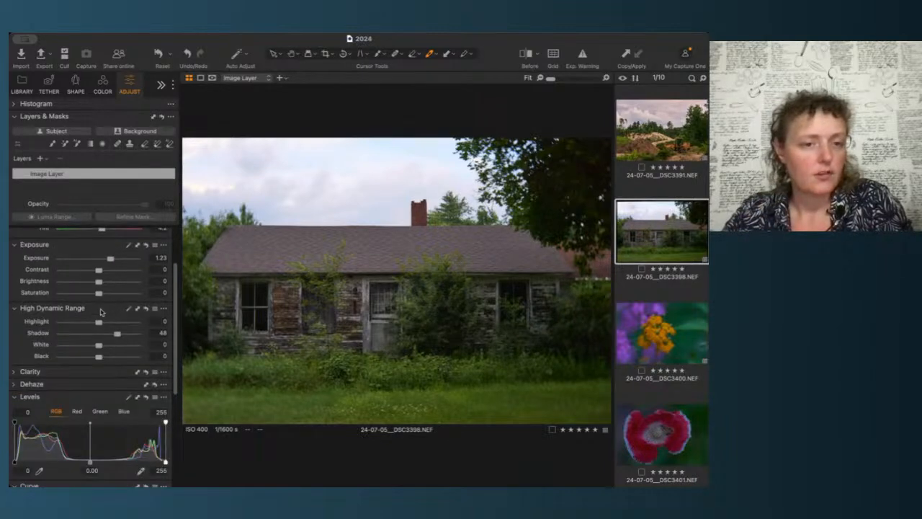
drag(98, 322, 36, 326)
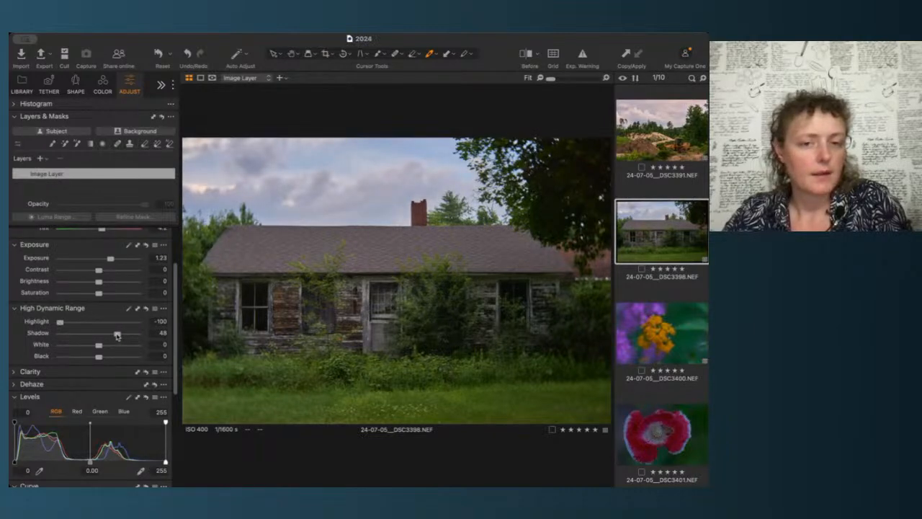
drag(117, 336, 119, 336)
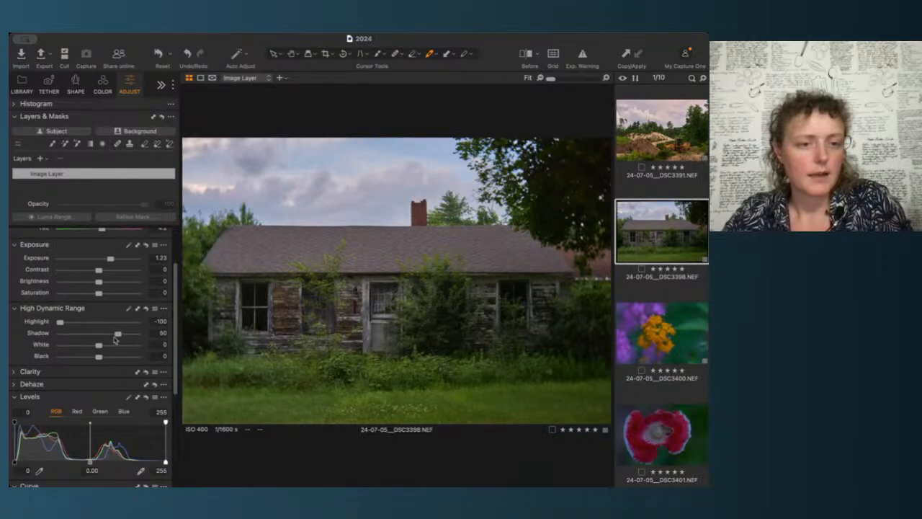
Step: Shape the RGB curve by lowering its top endpoint and adding midtone, shadow and raised highlight points
scroll(85, 389, down, 2)
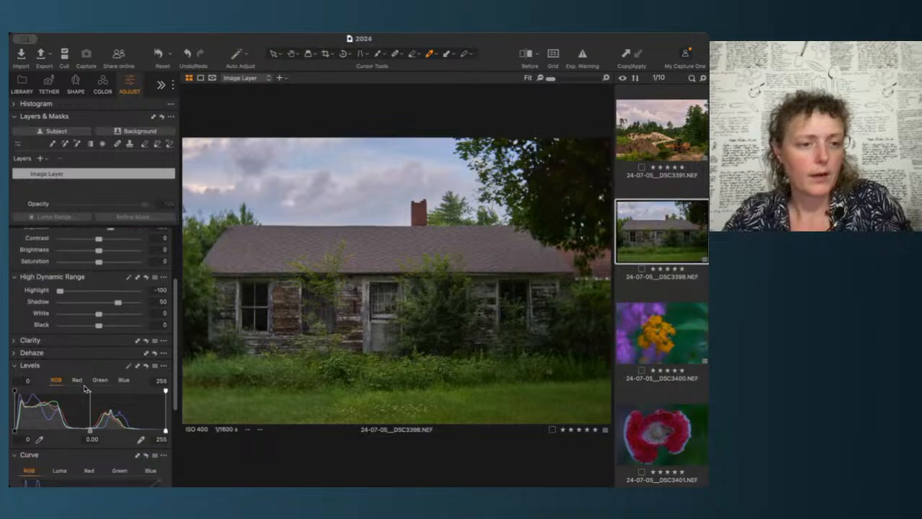
scroll(85, 389, down, 2)
scroll(90, 350, down, 4)
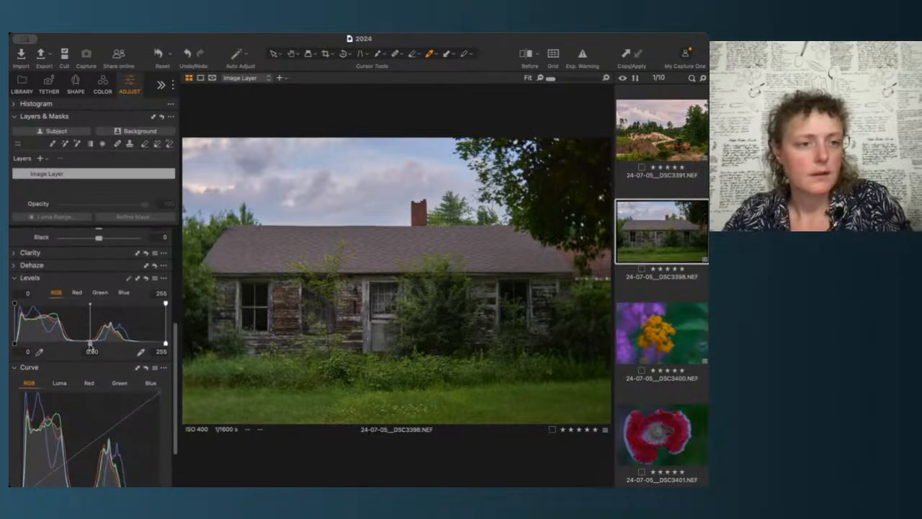
scroll(108, 346, down, 4)
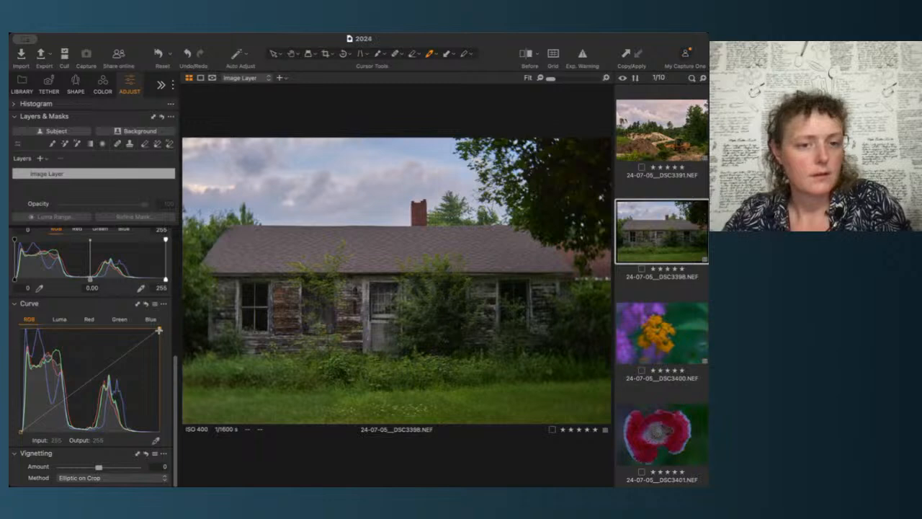
drag(158, 329, 153, 328)
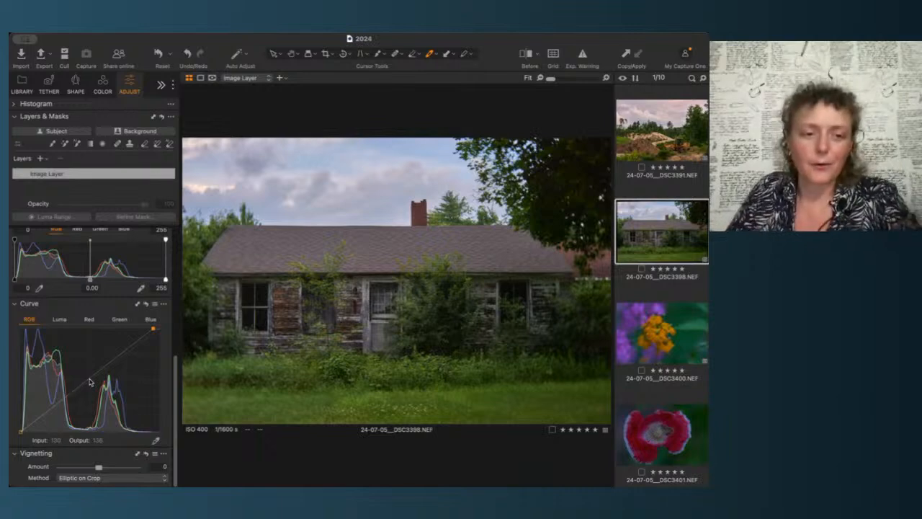
click(90, 382)
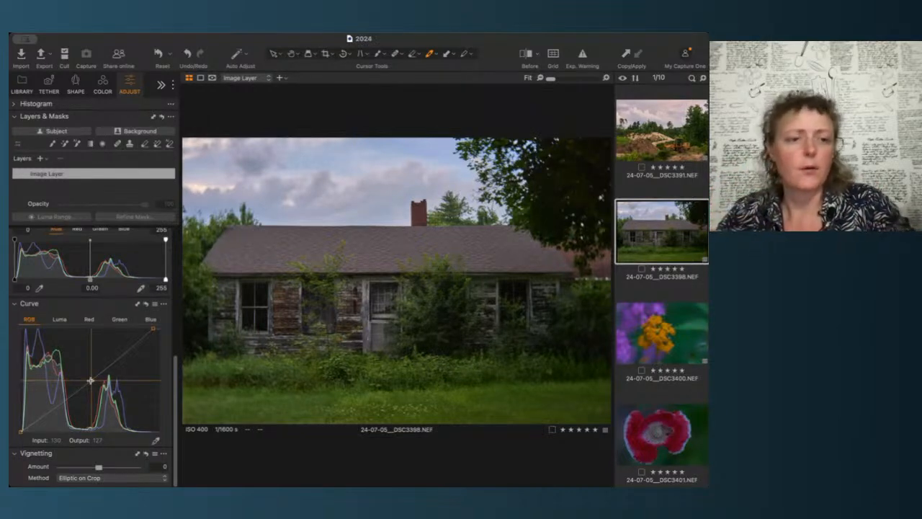
click(91, 380)
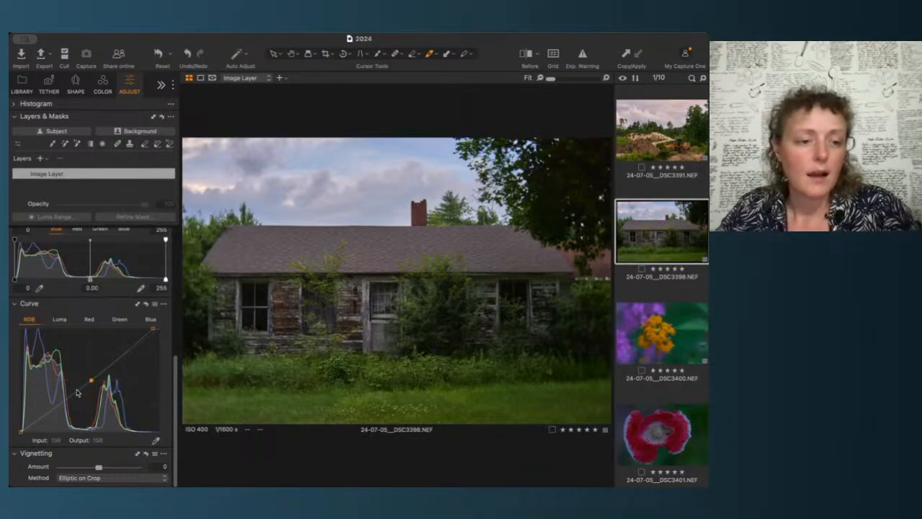
click(56, 408)
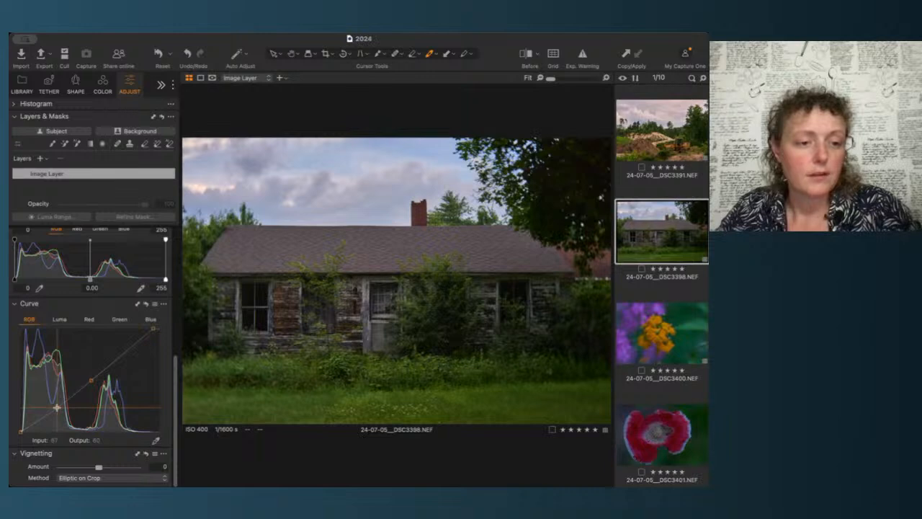
click(124, 355)
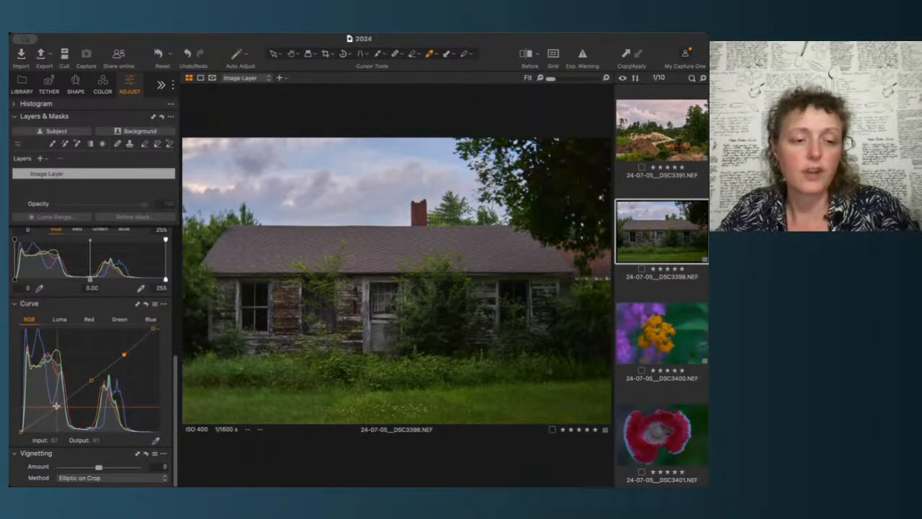
drag(124, 355, 123, 352)
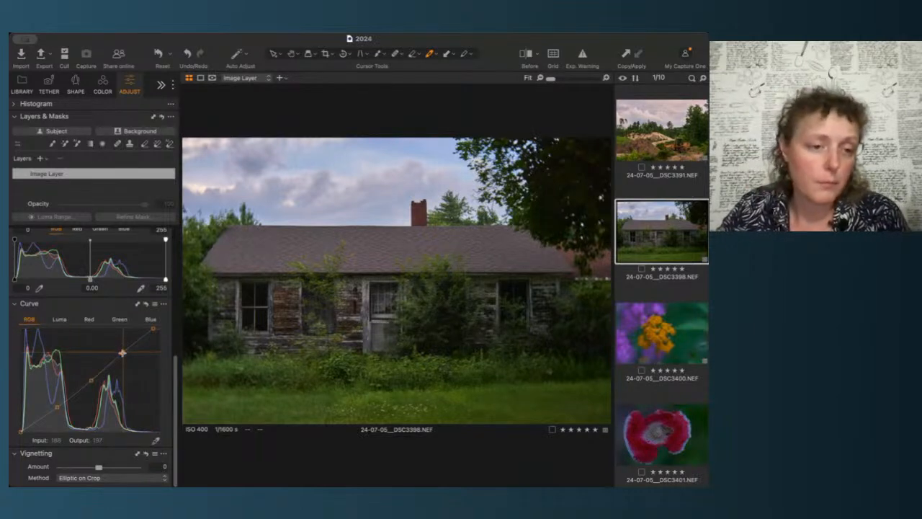
drag(123, 352, 113, 359)
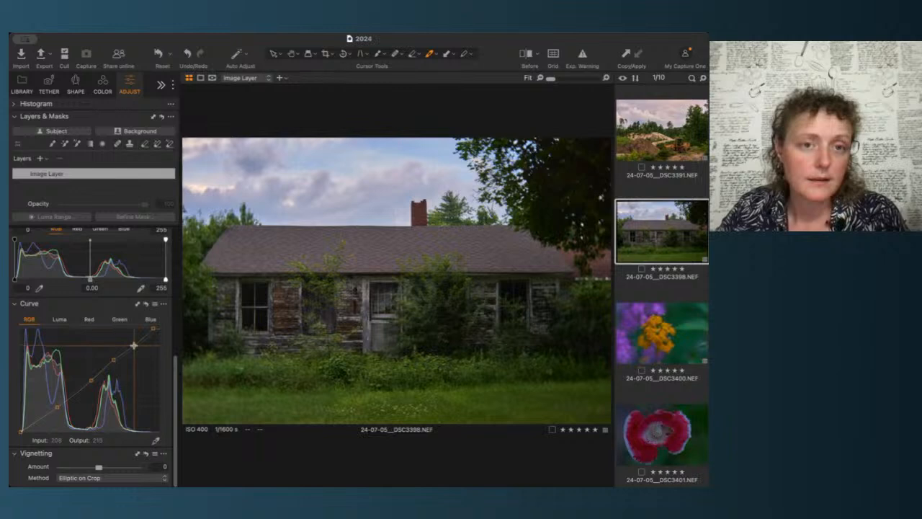
click(132, 344)
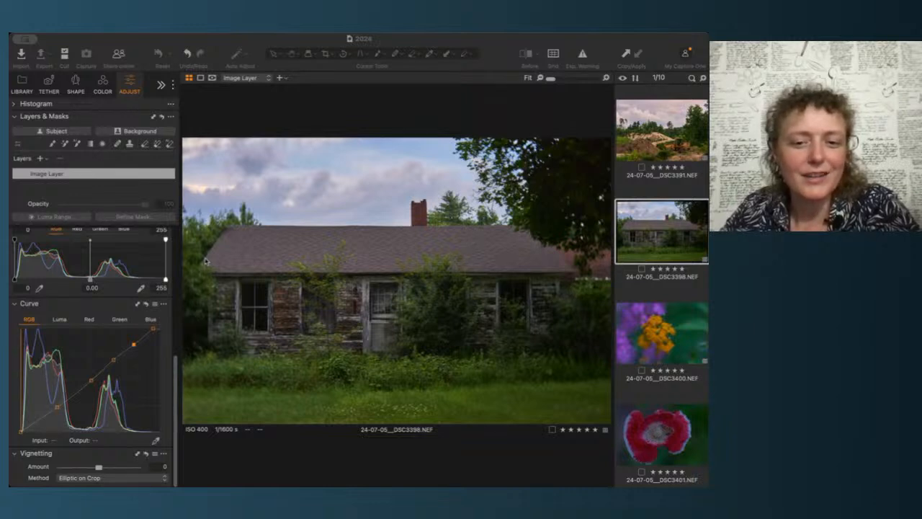
Step: Pull the RGB curve's shadow point down slightly
click(120, 42)
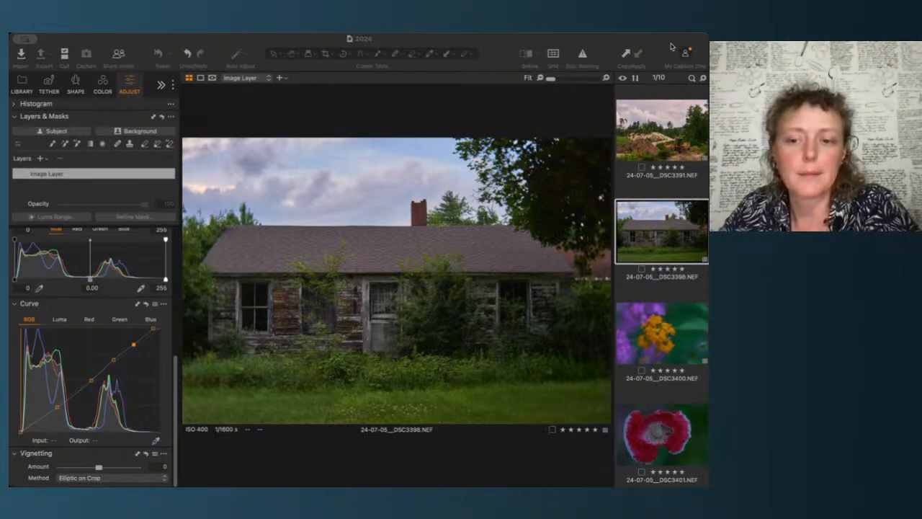
click(91, 48)
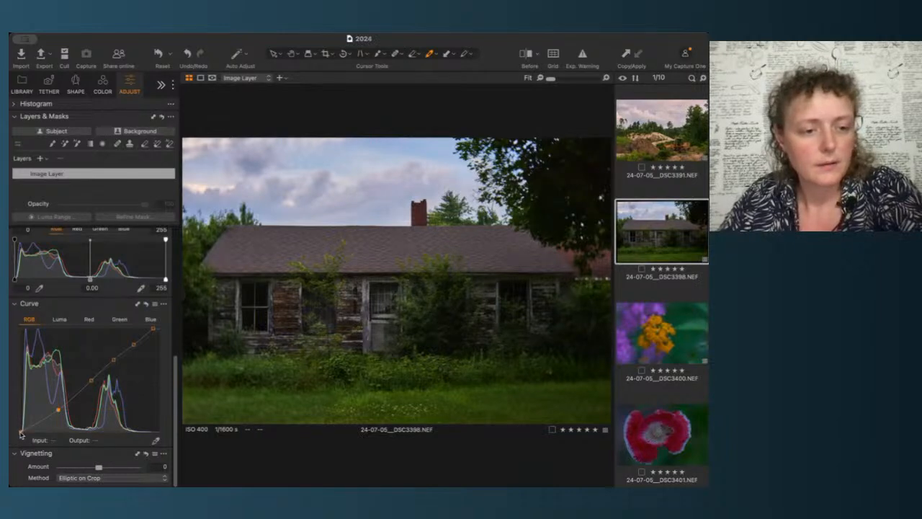
drag(21, 433, 20, 432)
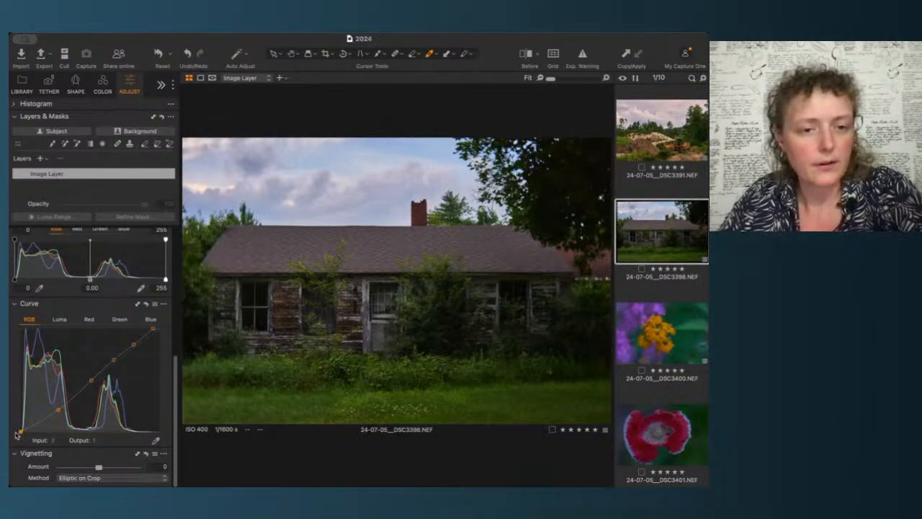
click(58, 411)
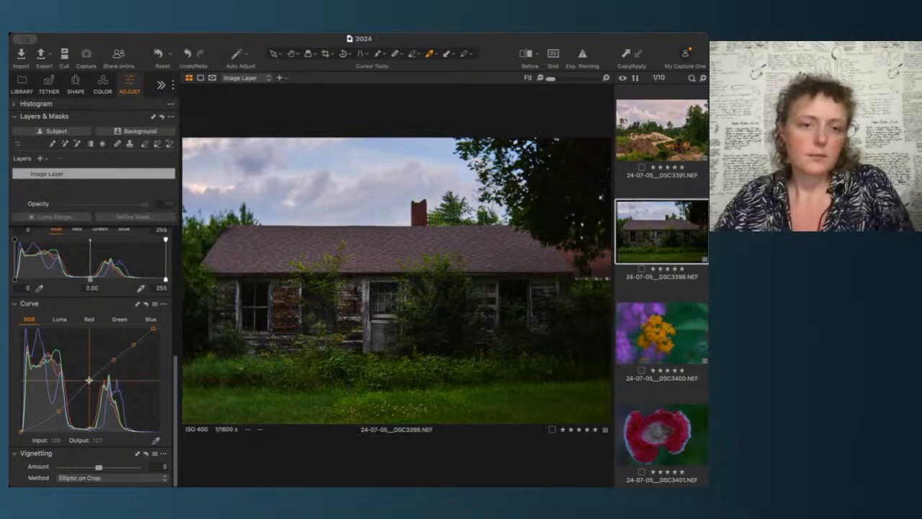
Step: Reset the RGB curve to compare, then undo the reset and inspect the curve points
click(147, 306)
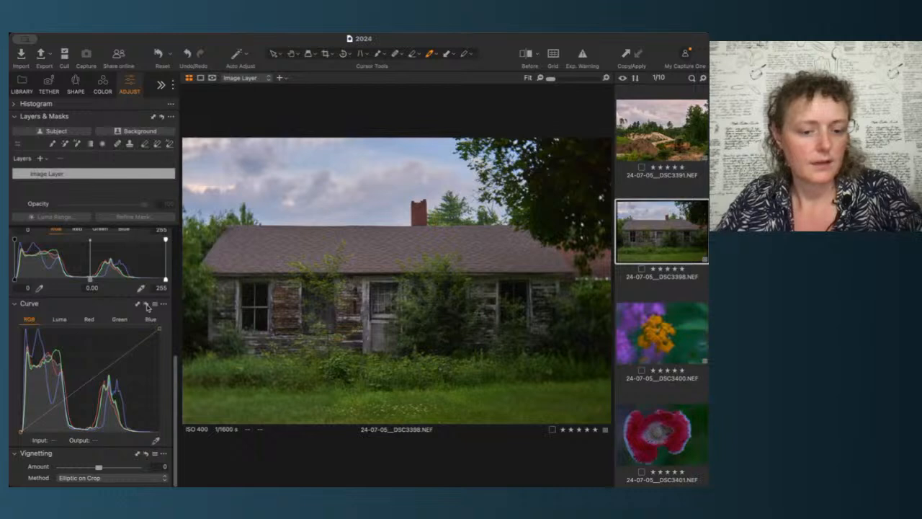
key(super+z)
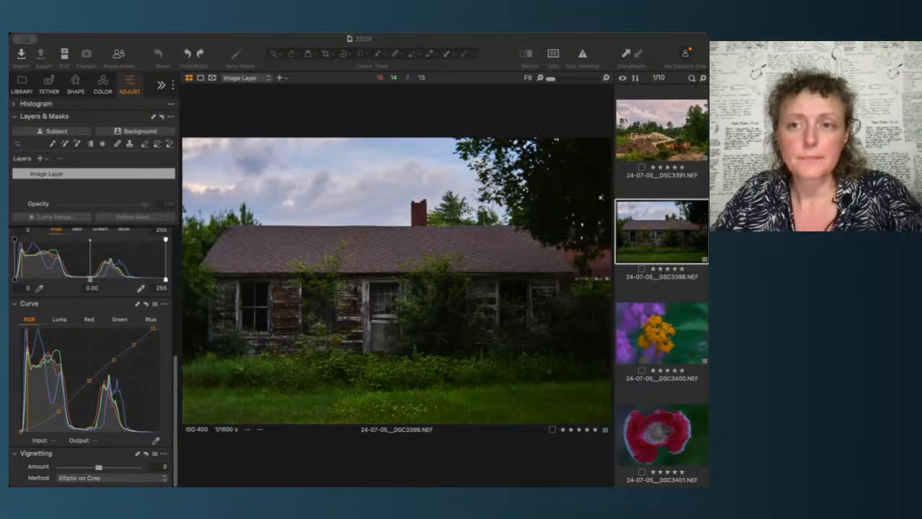
click(18, 431)
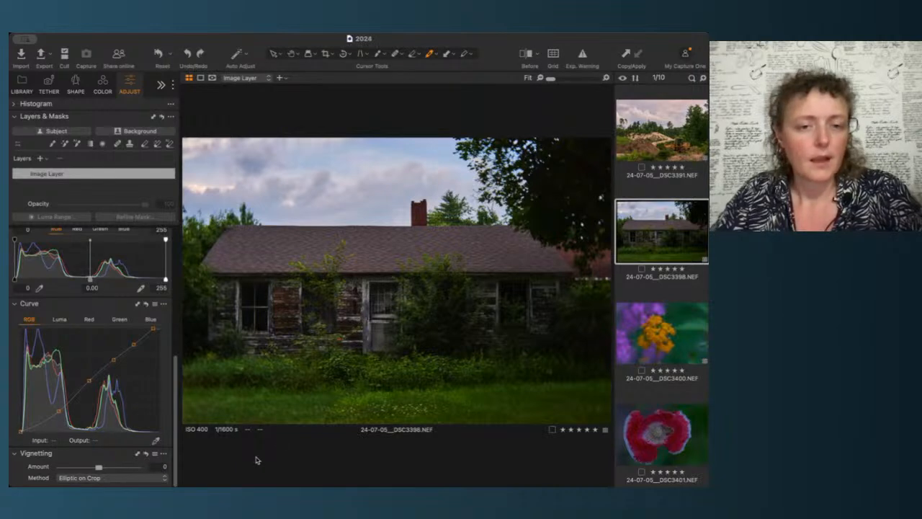
click(88, 381)
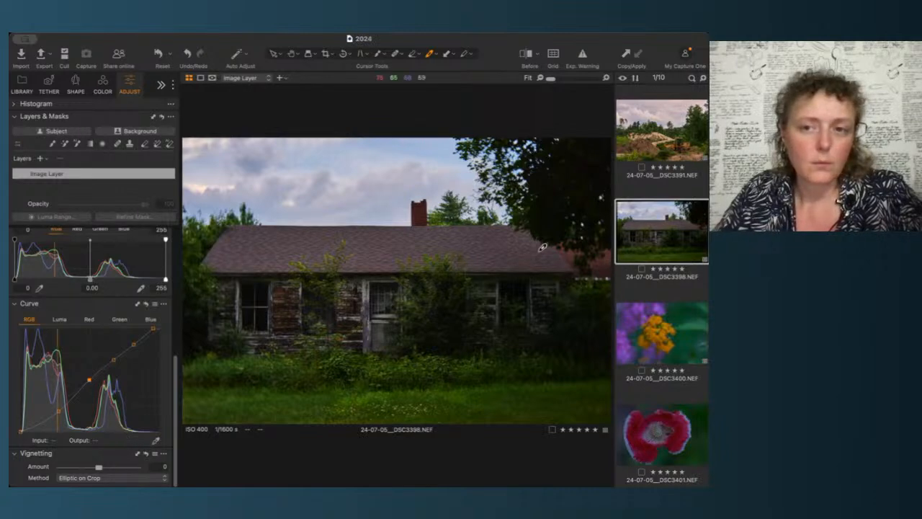
Step: Open the loader image and rename its filled layer to FL-05
click(689, 135)
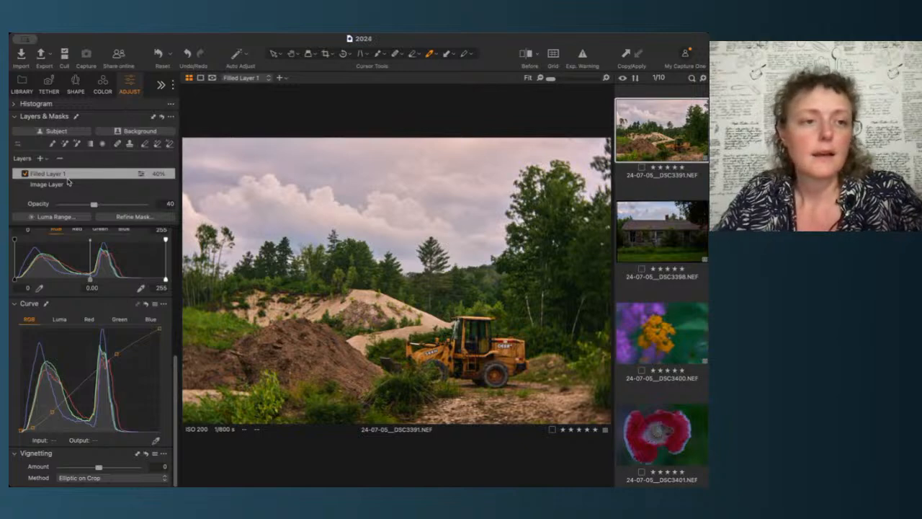
click(61, 177)
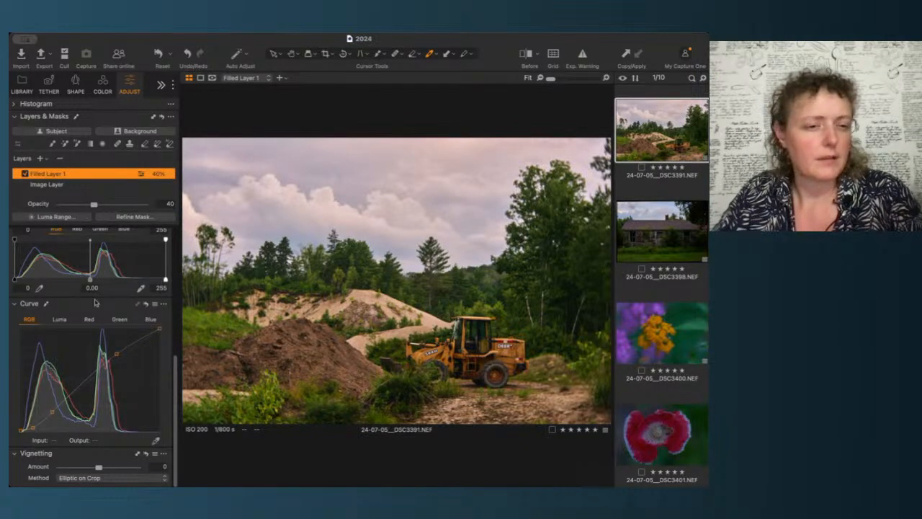
key(Return)
text(F)
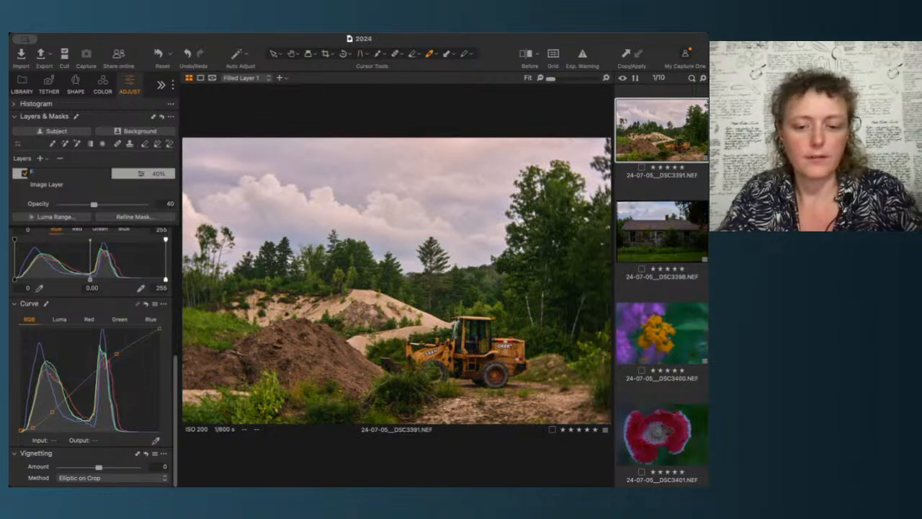
text(L-06)
key(Return)
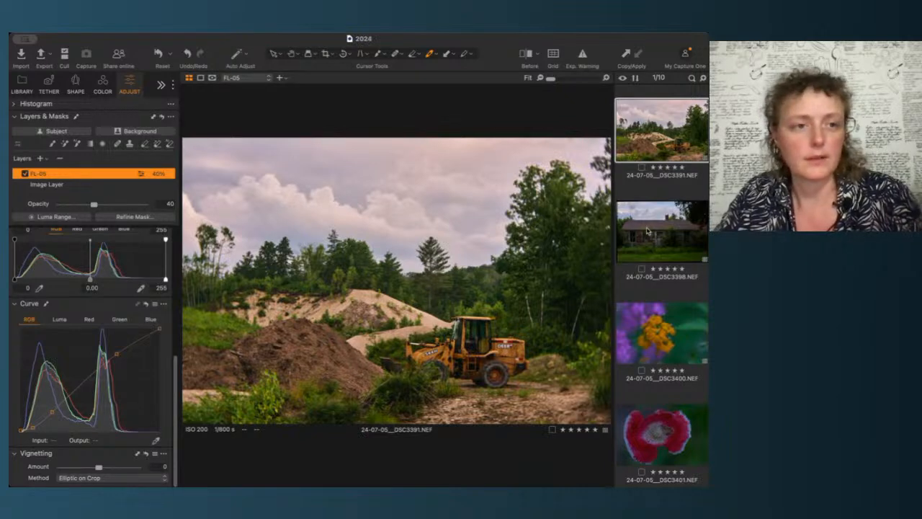
Step: Copy the FL-05 layer adjustments from the loader image onto the house image
click(647, 230)
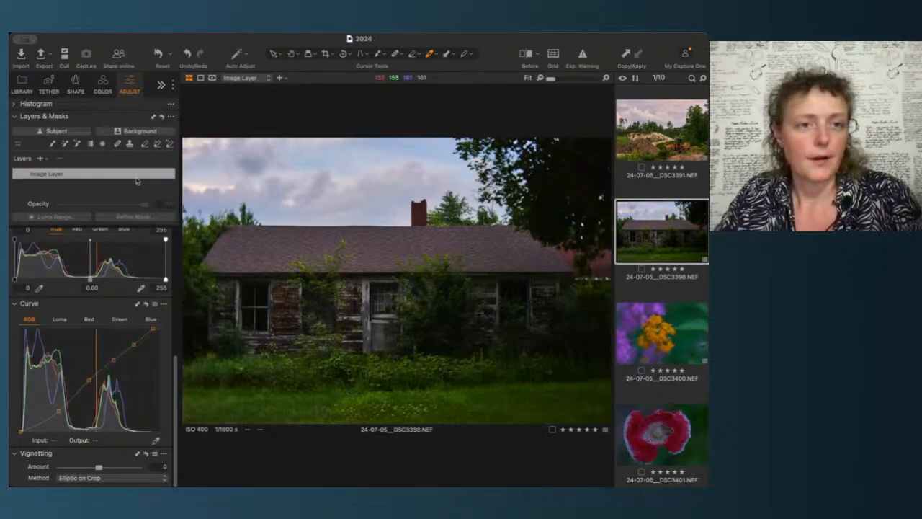
click(639, 133)
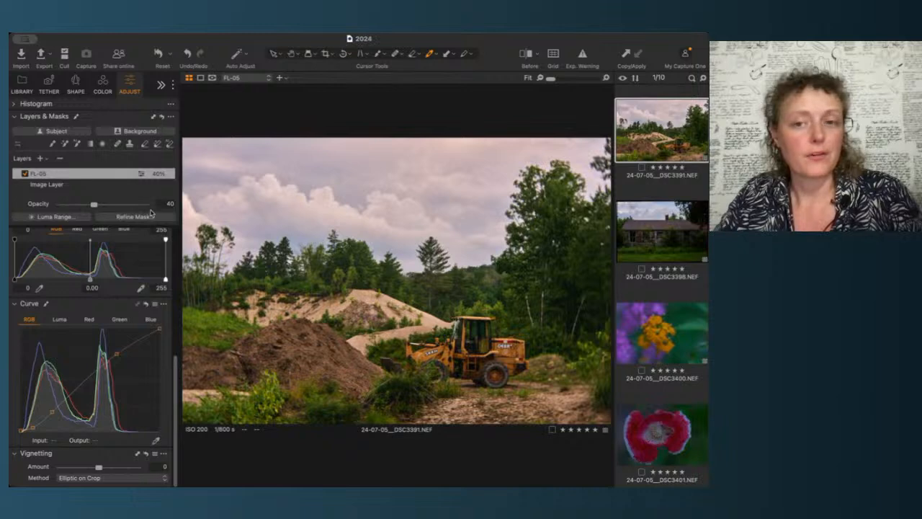
click(651, 231)
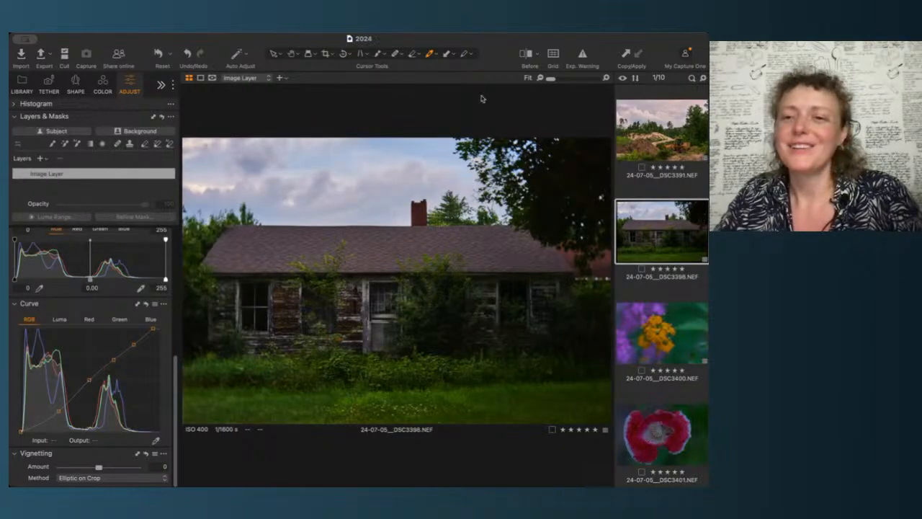
click(662, 133)
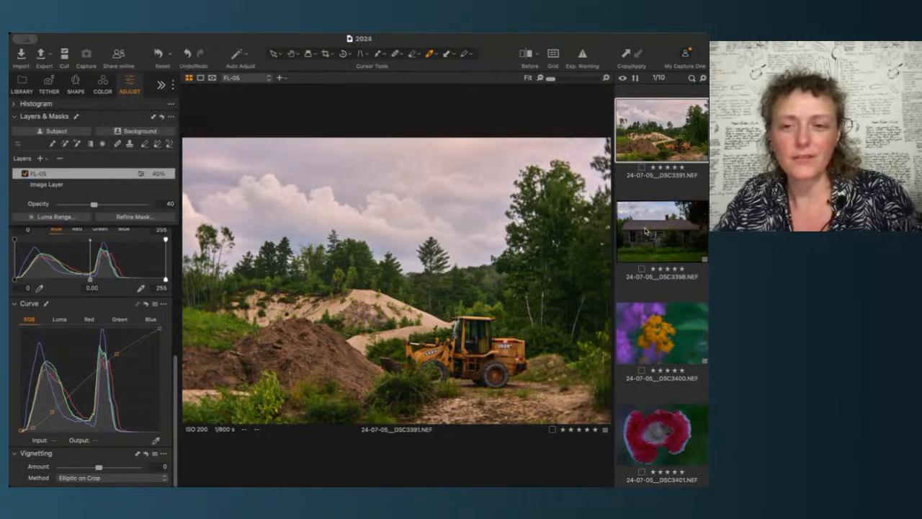
shift+click(647, 231)
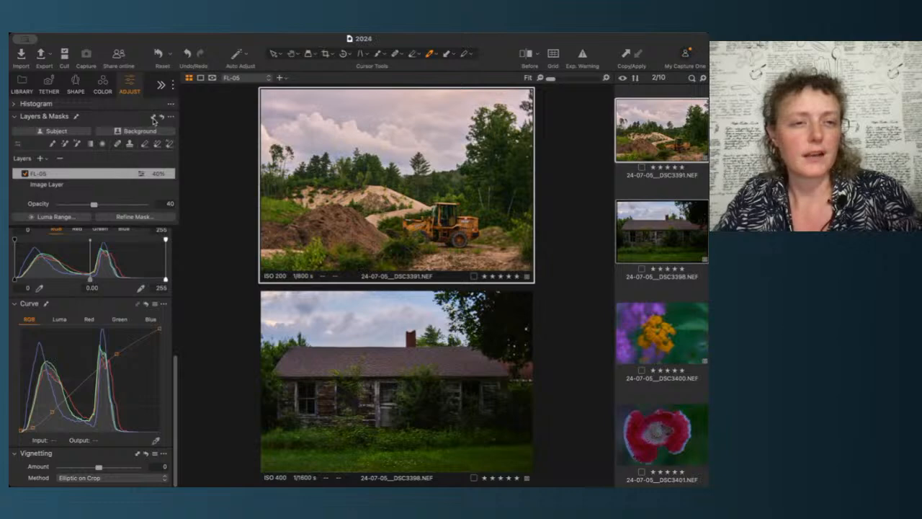
click(153, 119)
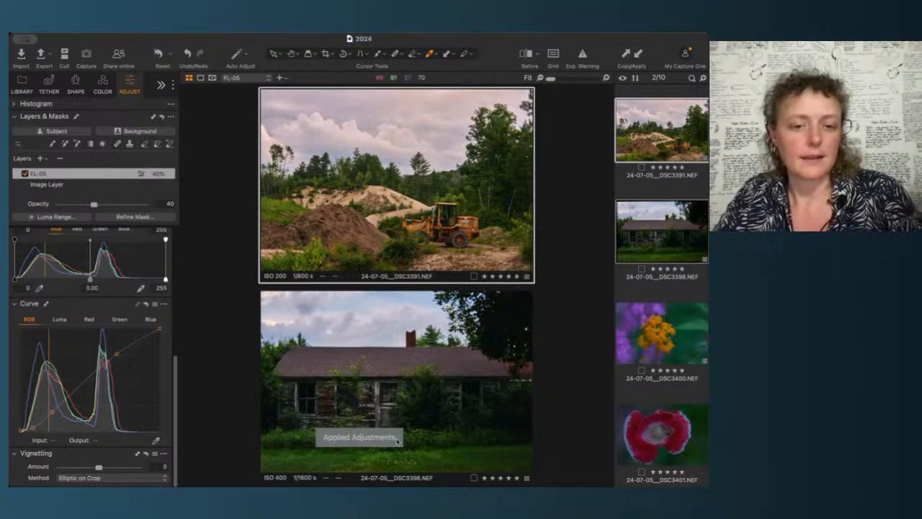
click(678, 196)
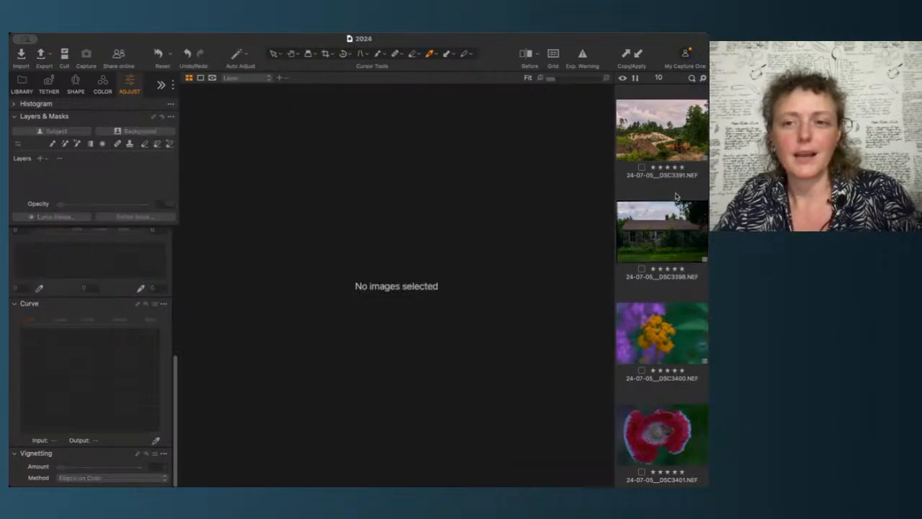
click(662, 231)
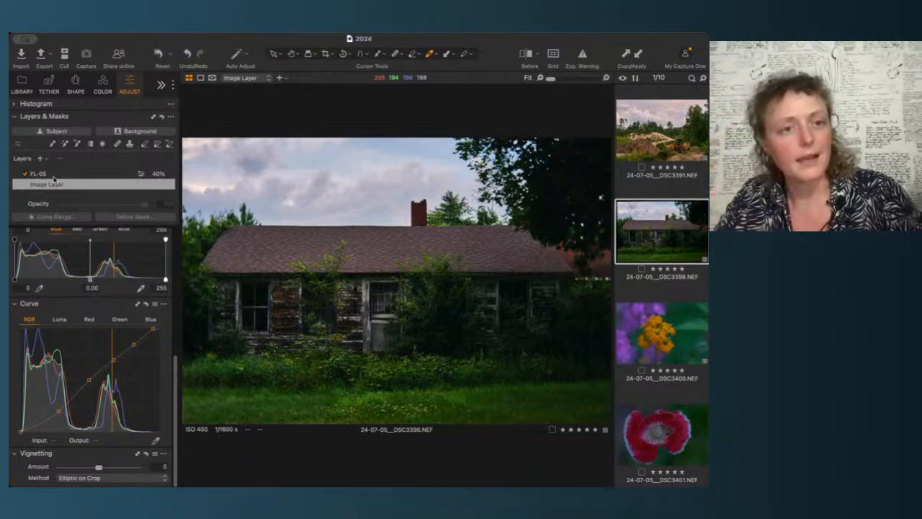
Step: Lower the FL-05 layer's opacity on the house image to 20 and toggle the layer to compare
click(26, 179)
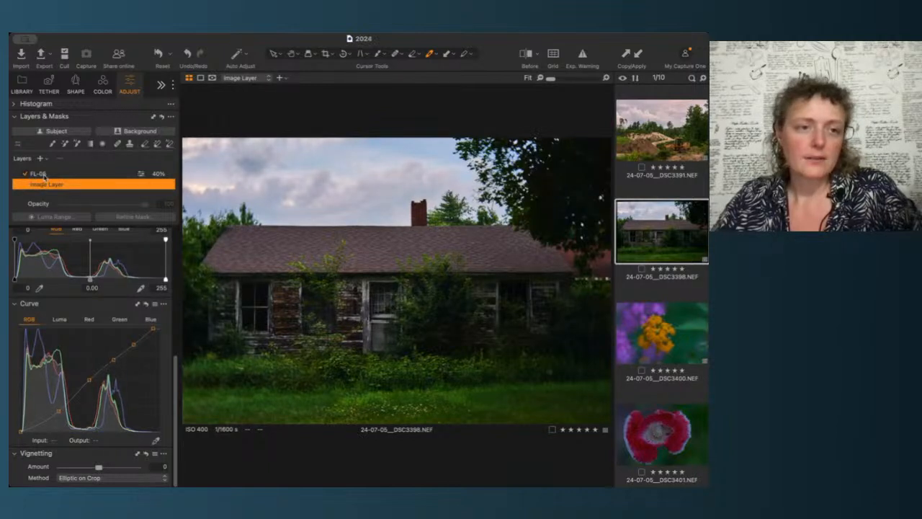
click(45, 175)
drag(93, 207, 77, 207)
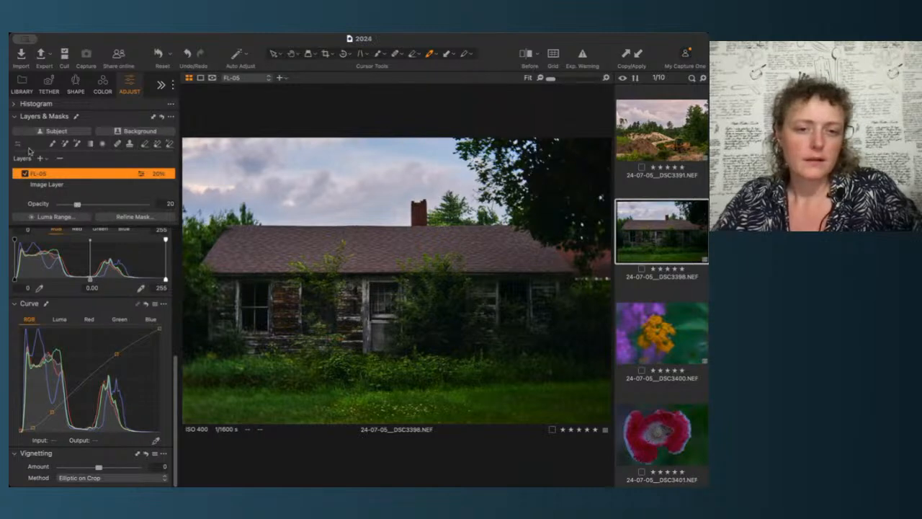
click(25, 173)
click(25, 173)
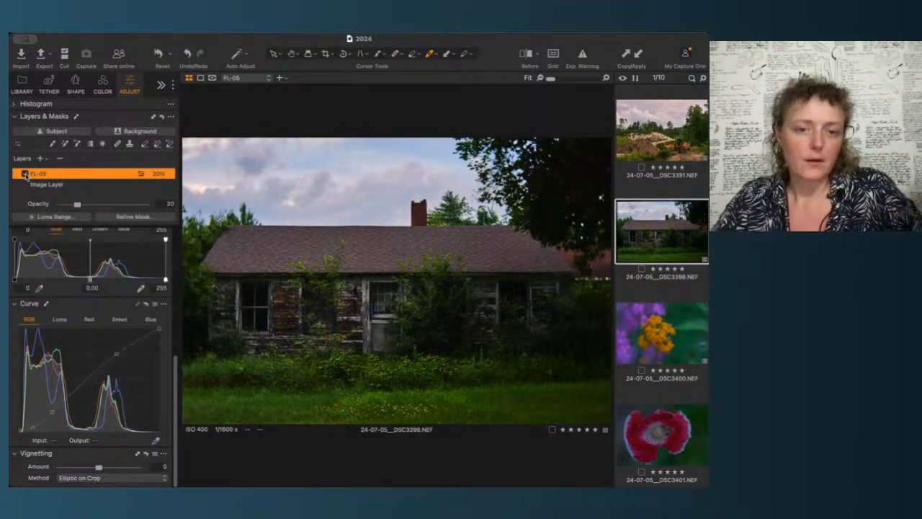
click(25, 174)
click(25, 174)
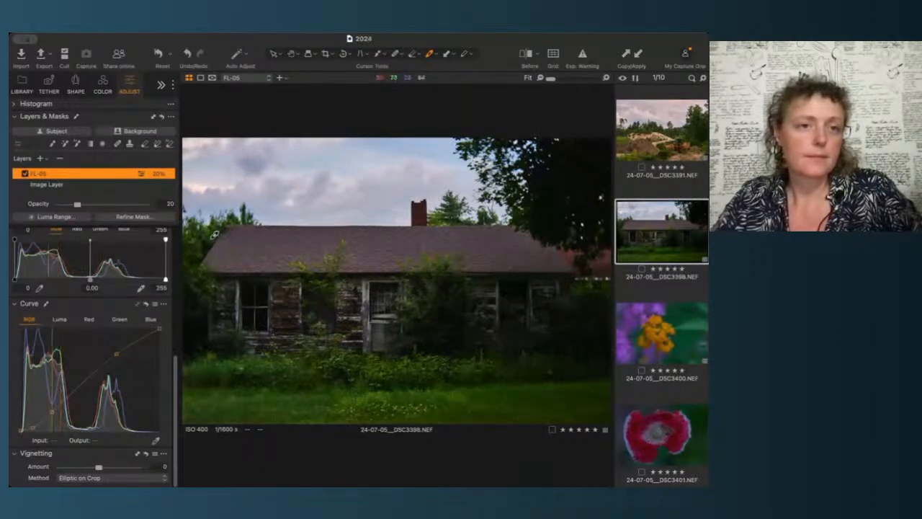
Step: Zoom in and pan around the house image to inspect the roof, walls and shadow detail
scroll(214, 234, up, 1)
scroll(214, 234, up, 3)
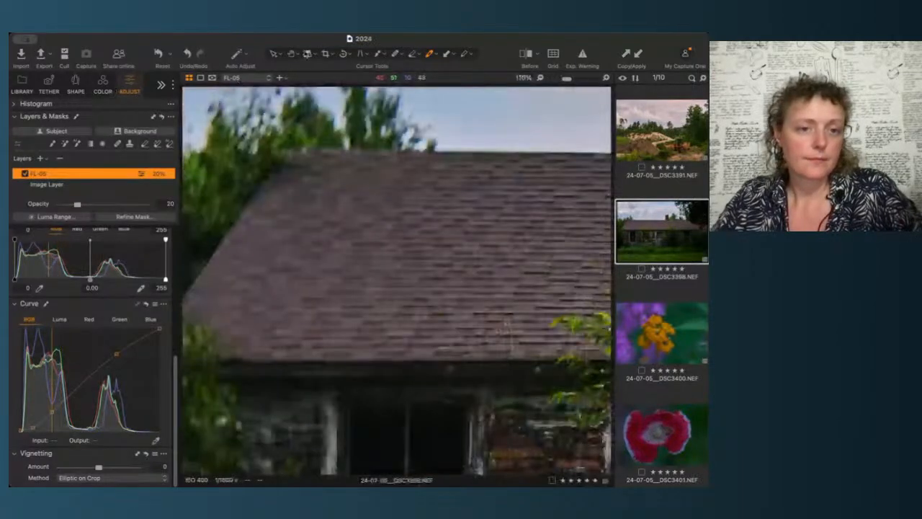
click(291, 55)
drag(275, 203, 290, 116)
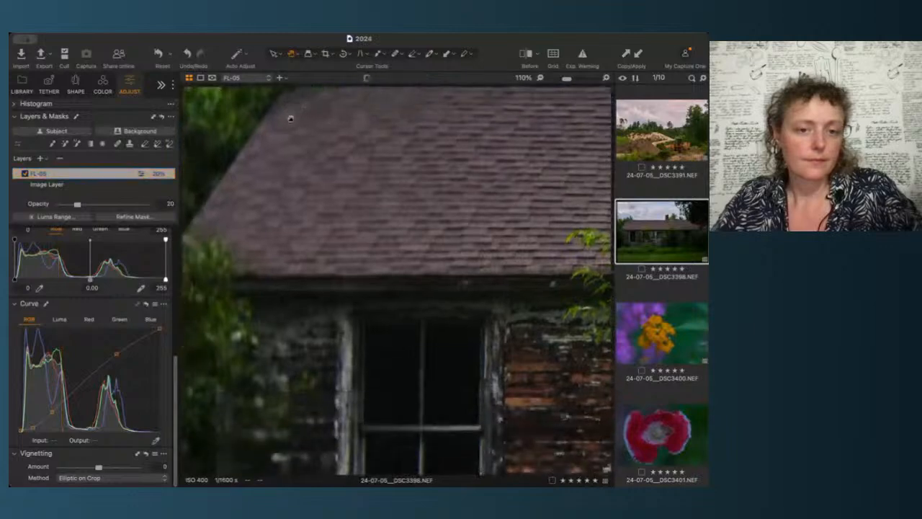
drag(357, 320, 399, 175)
drag(431, 275, 383, 413)
drag(576, 273, 533, 266)
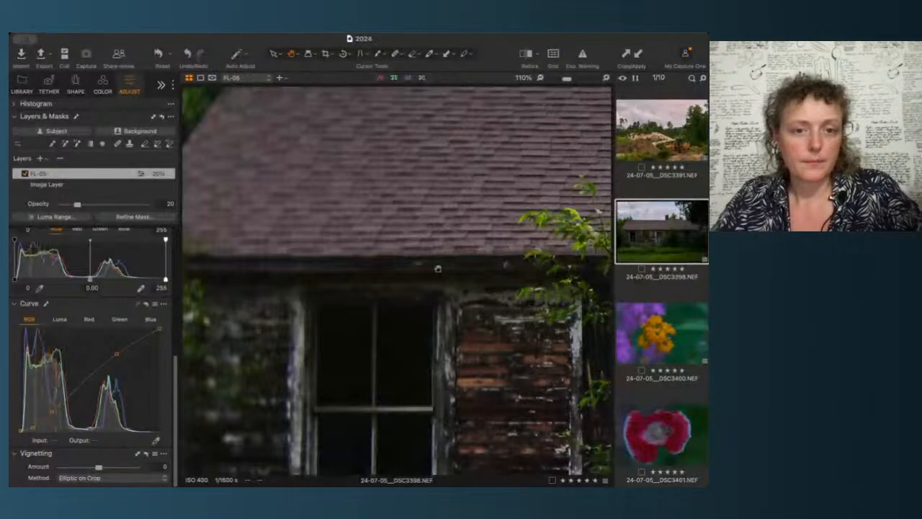
drag(440, 266, 571, 268)
drag(458, 206, 374, 315)
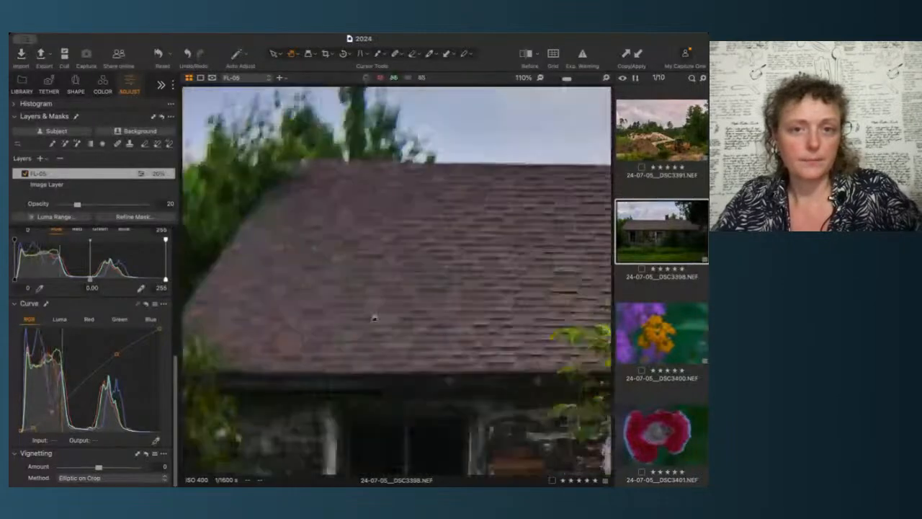
drag(504, 238, 416, 332)
drag(476, 327, 305, 322)
scroll(505, 306, down, 2)
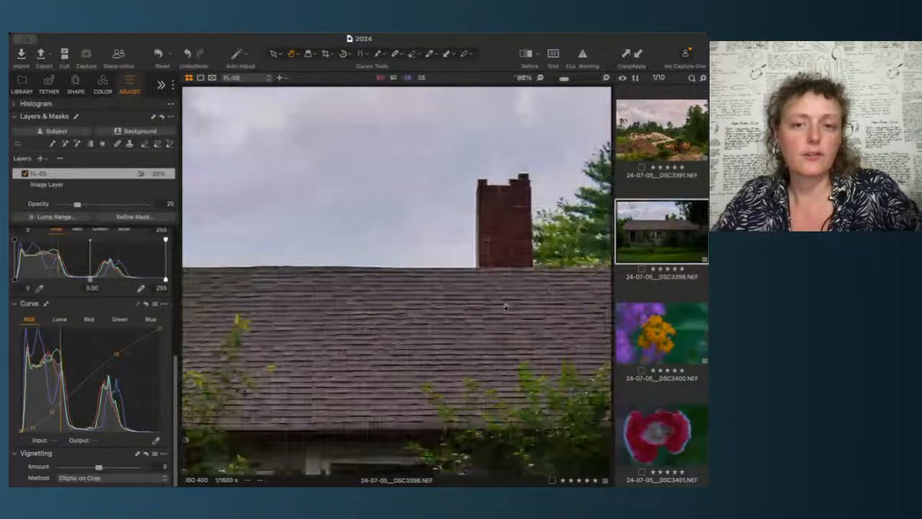
scroll(505, 307, down, 3)
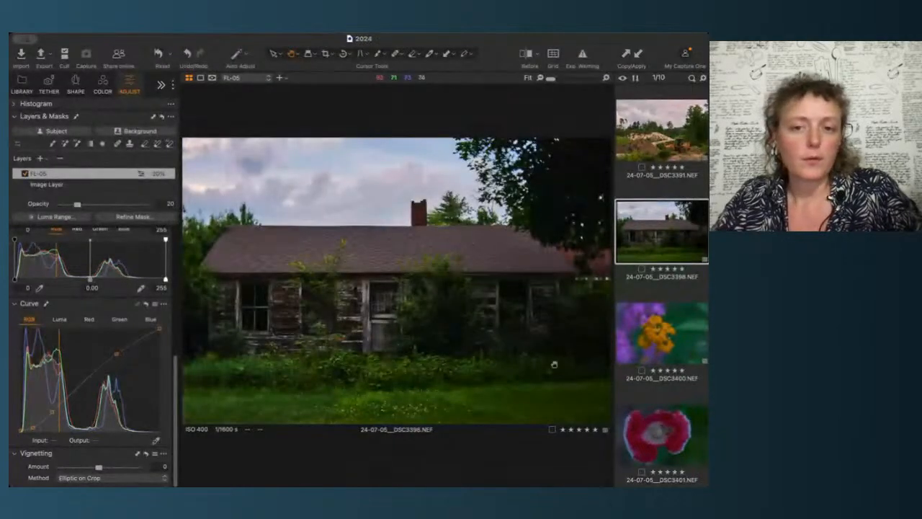
scroll(591, 401, up, 4)
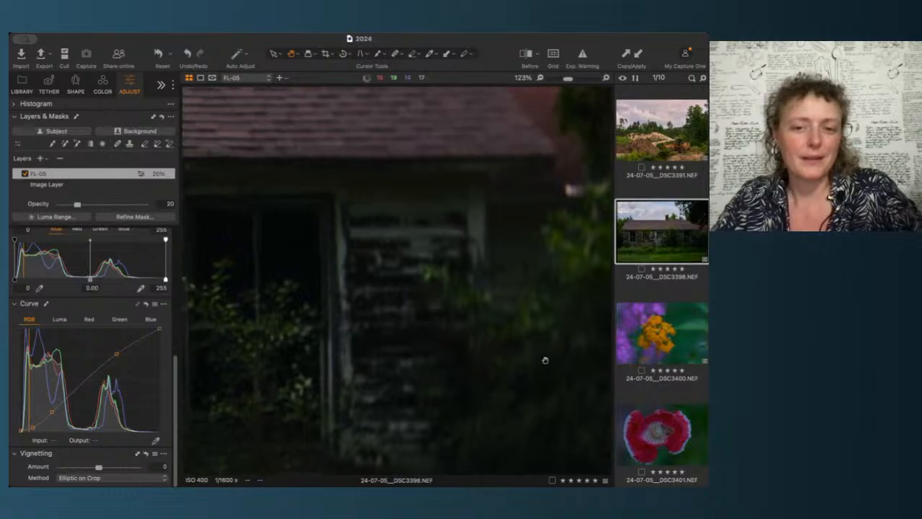
scroll(505, 378, up, 1)
scroll(505, 378, up, 4)
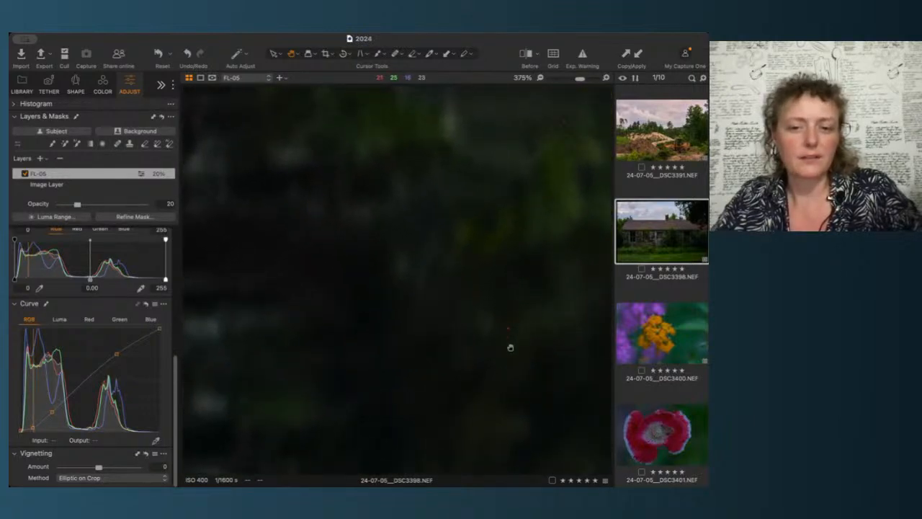
scroll(510, 347, down, 6)
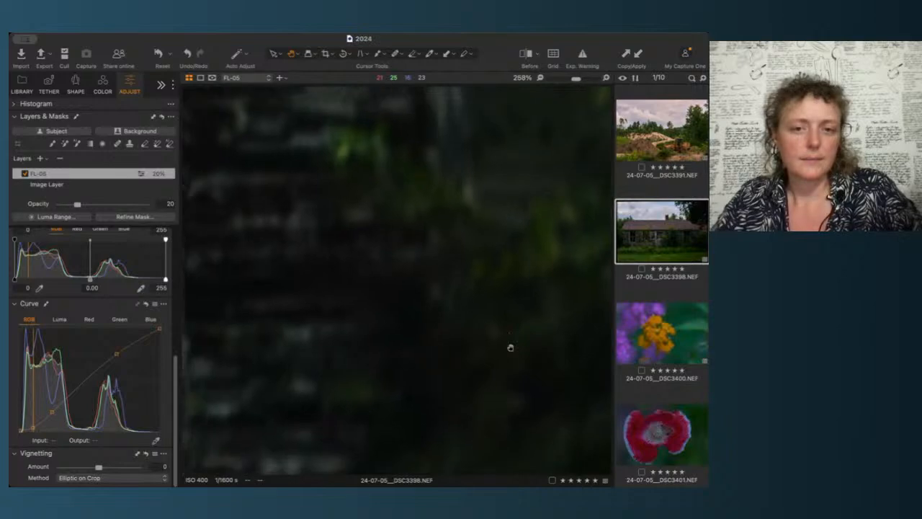
scroll(510, 347, down, 1)
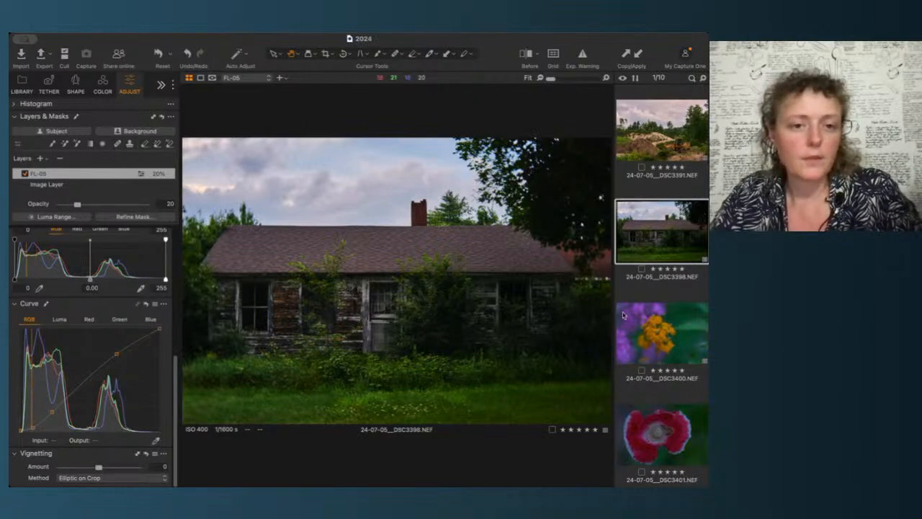
scroll(107, 192, up, 1)
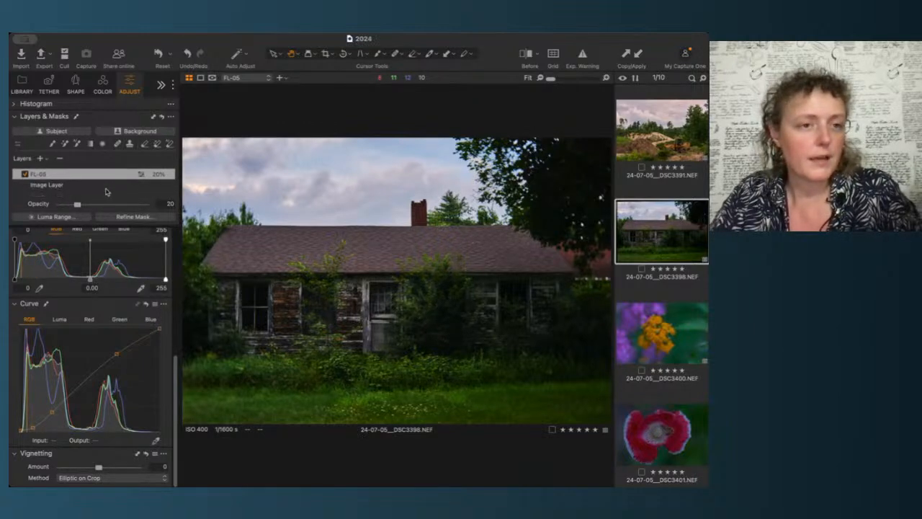
Step: Raise the Exposure of the house image's background layer to 1.53
scroll(100, 306, up, 3)
scroll(97, 306, up, 5)
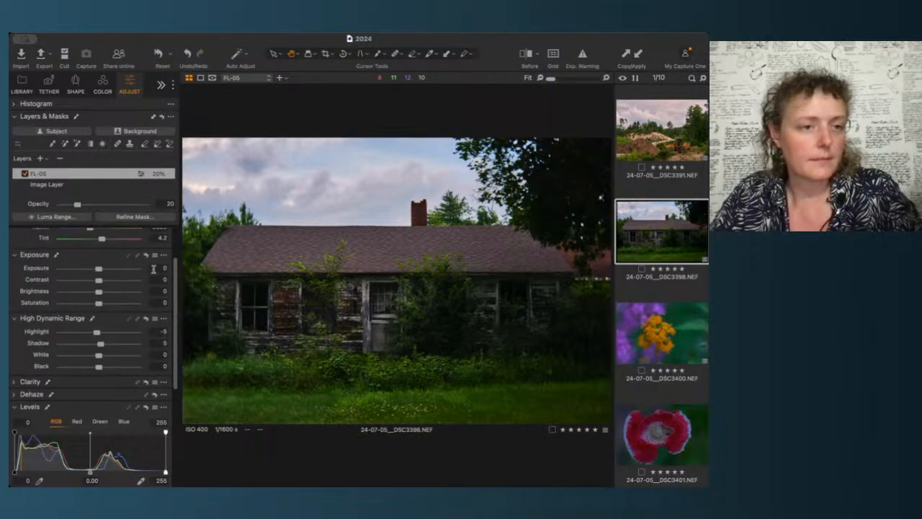
click(46, 186)
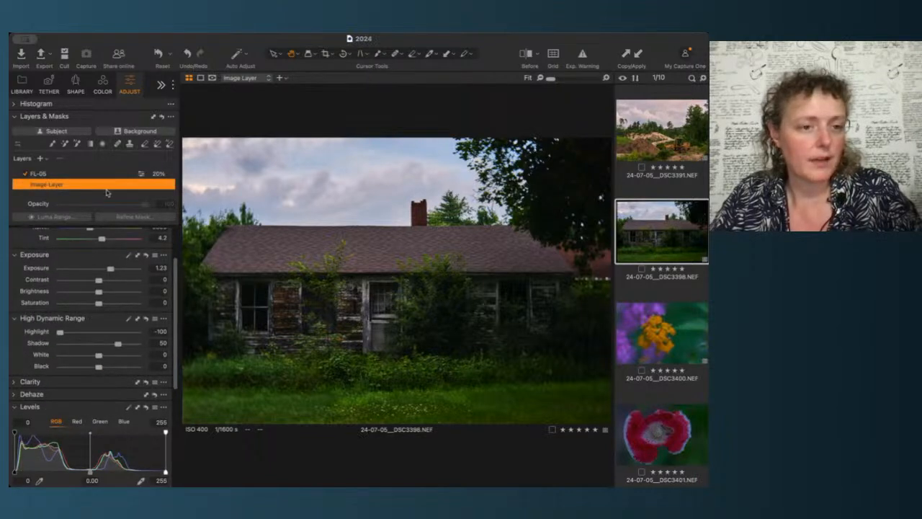
click(157, 267)
key(Up)
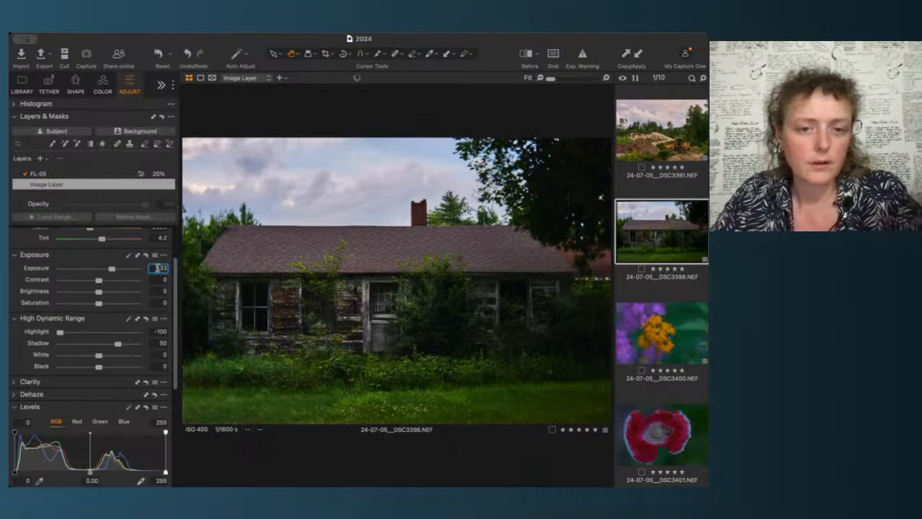
key(Up)
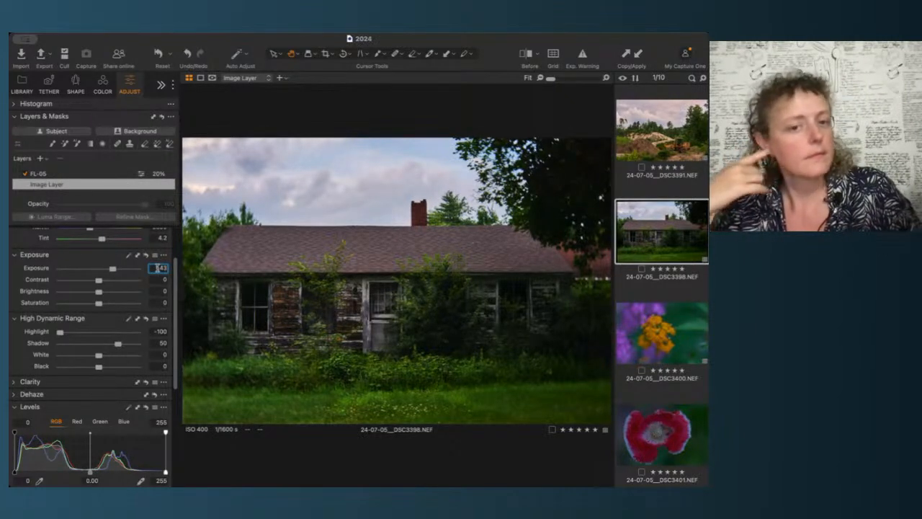
key(Up)
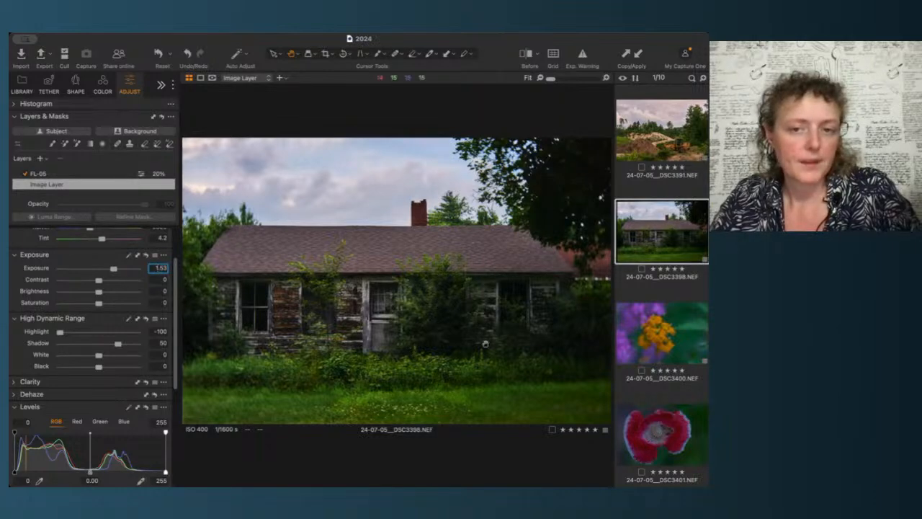
Step: Compare the loader and house images, then select the loader image's background layer and nudge its Exposure up two steps
click(673, 248)
click(686, 148)
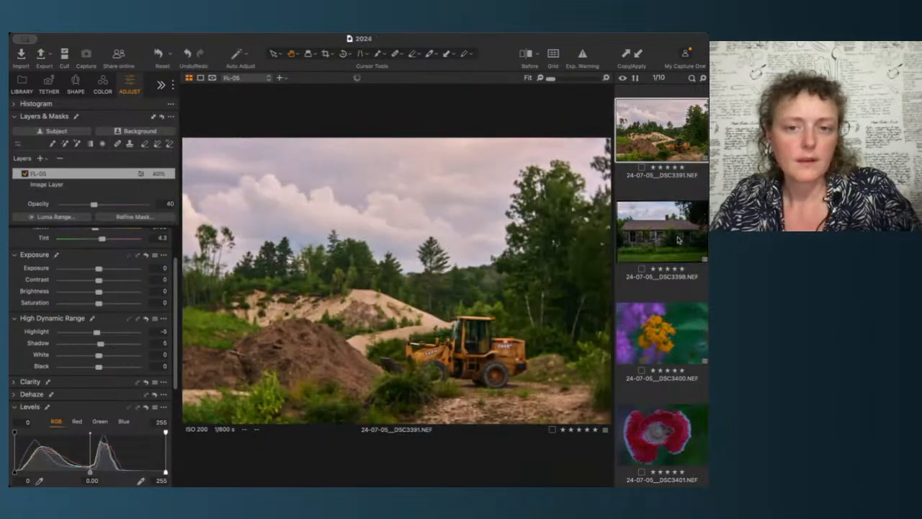
click(679, 240)
click(686, 132)
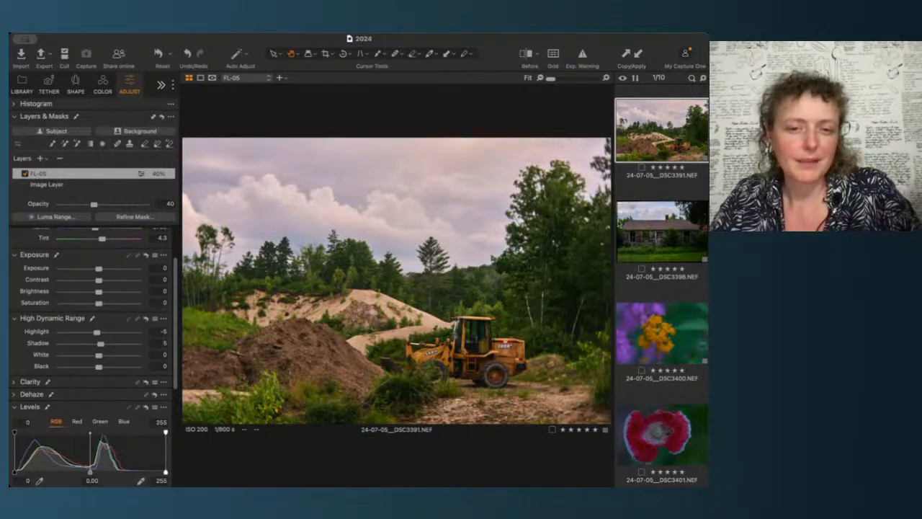
click(131, 186)
click(157, 267)
key(Up)
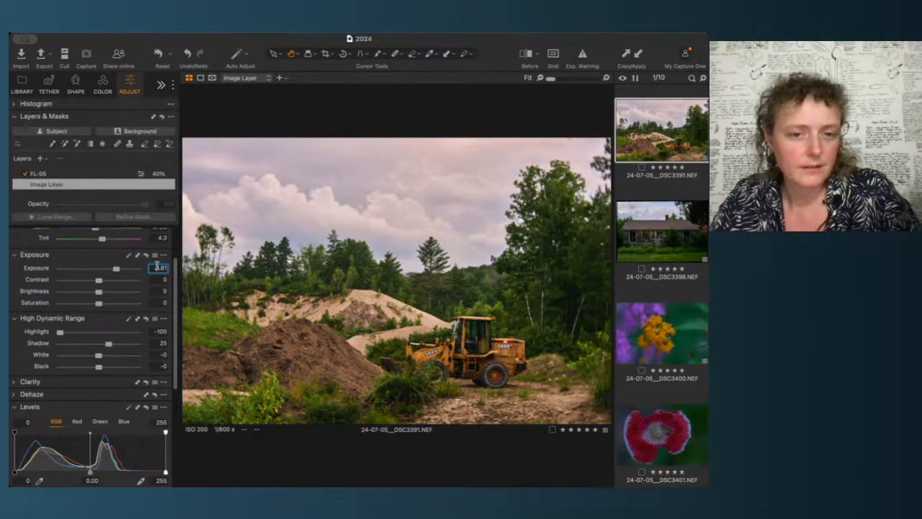
key(Up)
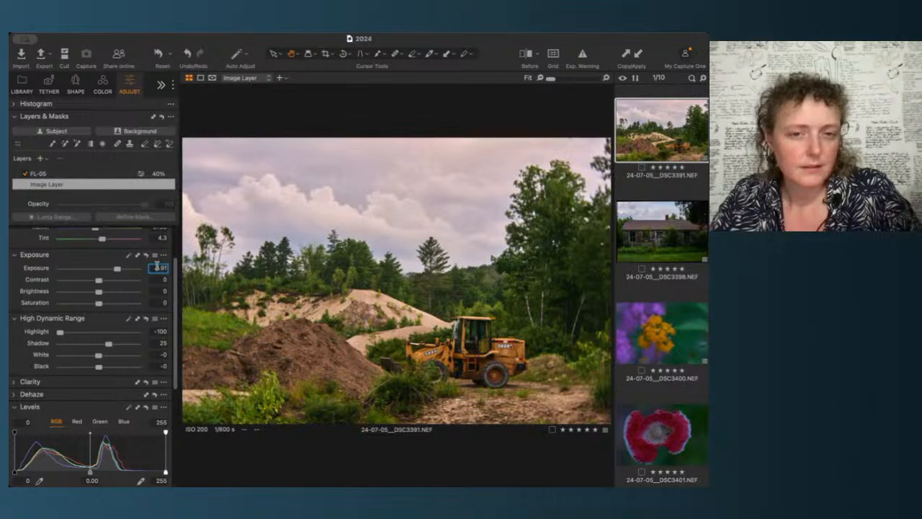
Step: Raise the house image's background-layer Exposure to 1.83
click(678, 245)
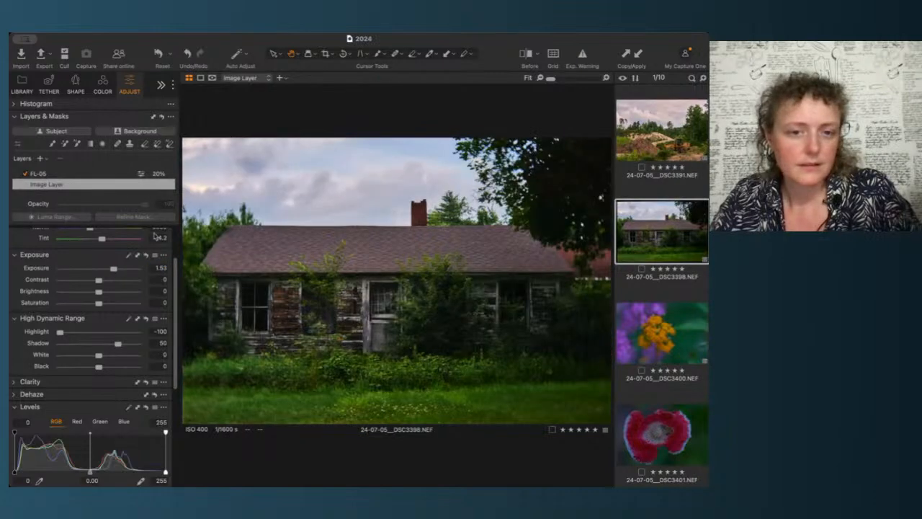
click(158, 267)
key(Up)
key(Up)
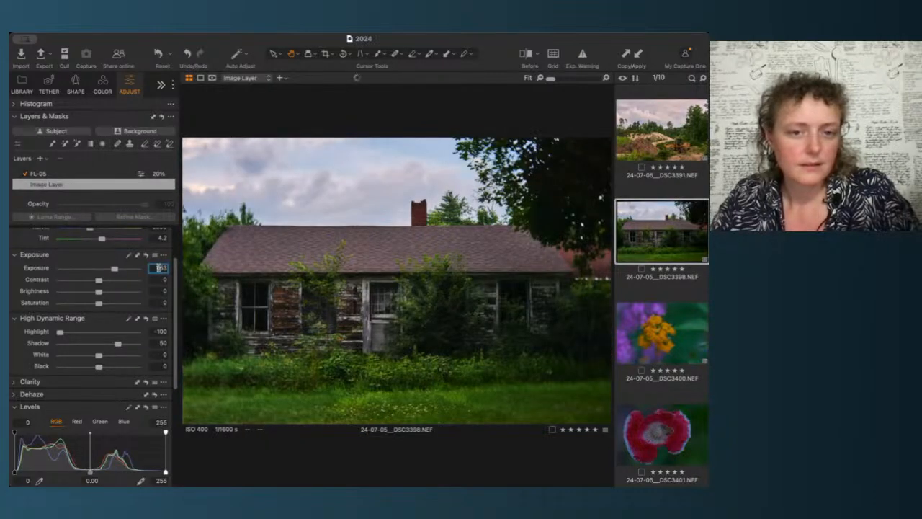
key(Up)
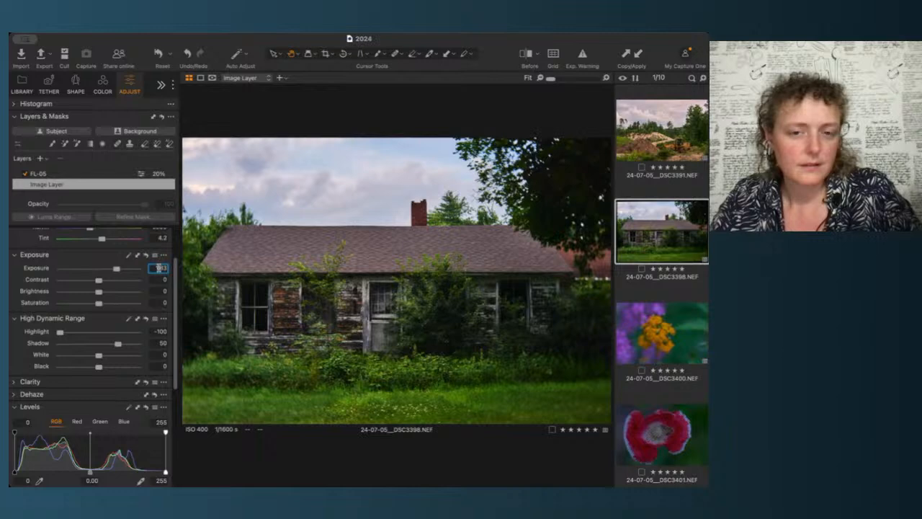
Step: Open the flower image, try a white balance pick and reset it, then raise the Exposure to 1.31
click(675, 235)
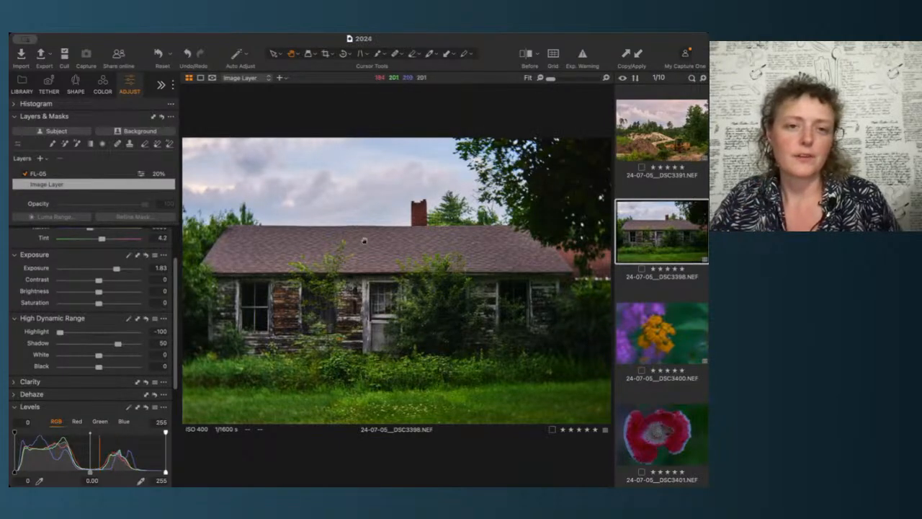
click(662, 341)
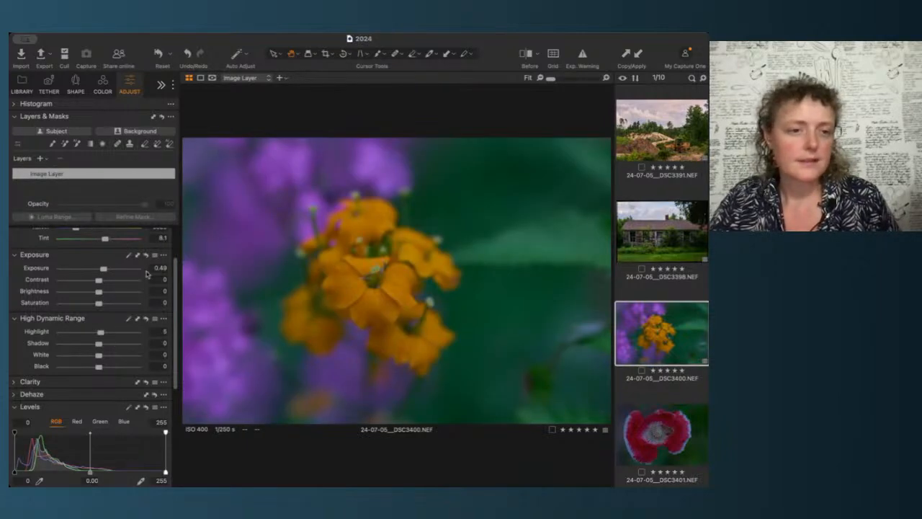
scroll(110, 263, up, 2)
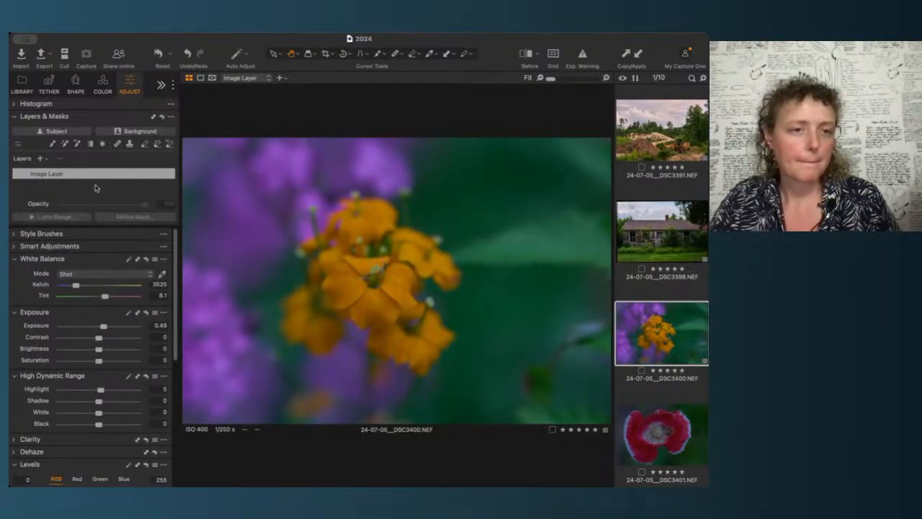
click(72, 117)
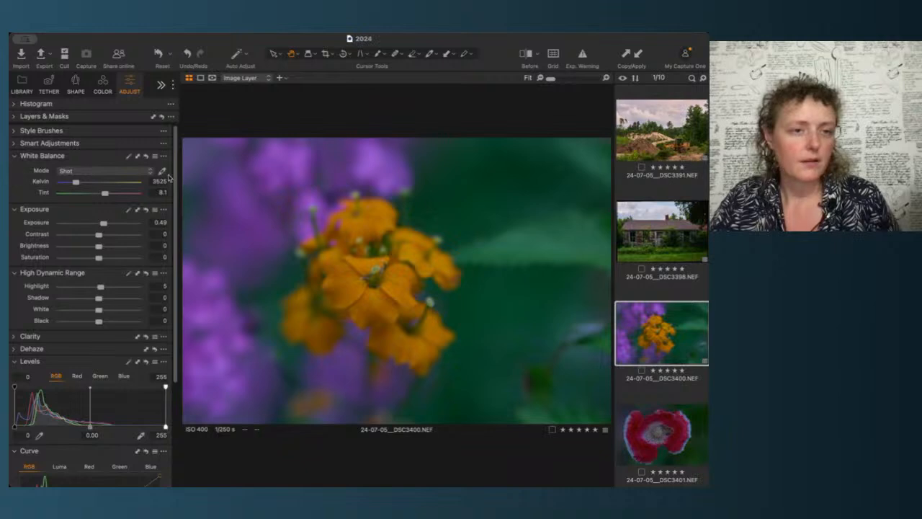
click(129, 157)
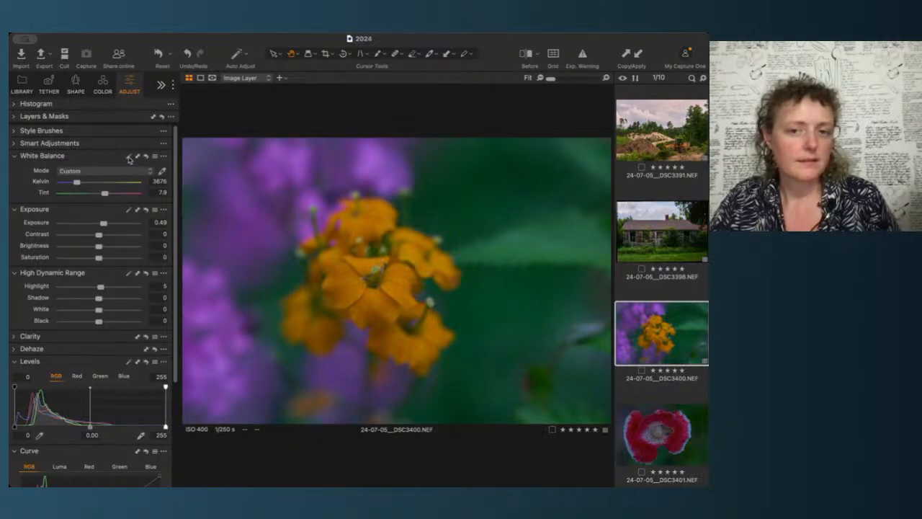
click(146, 157)
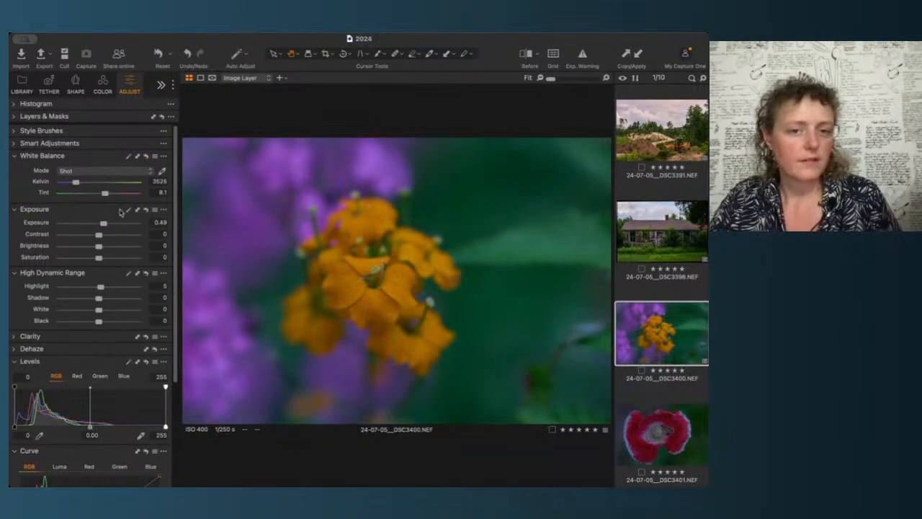
click(111, 225)
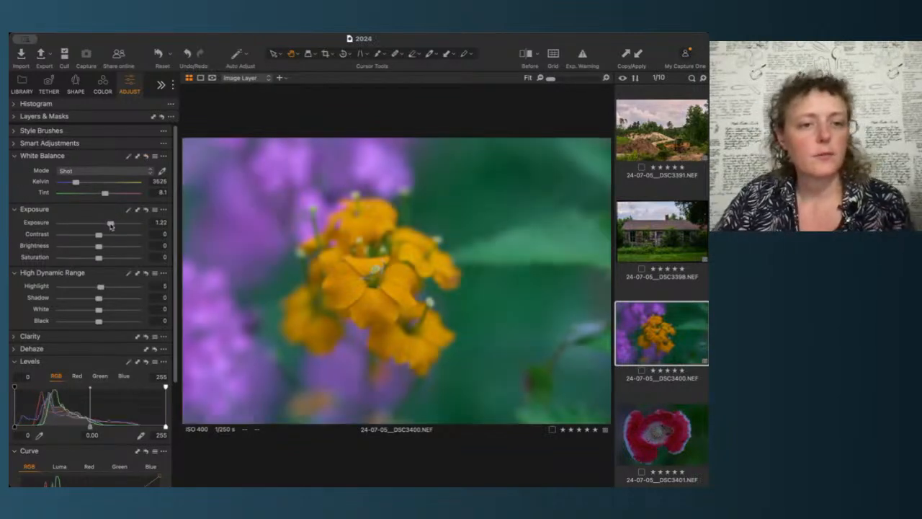
drag(110, 225, 111, 225)
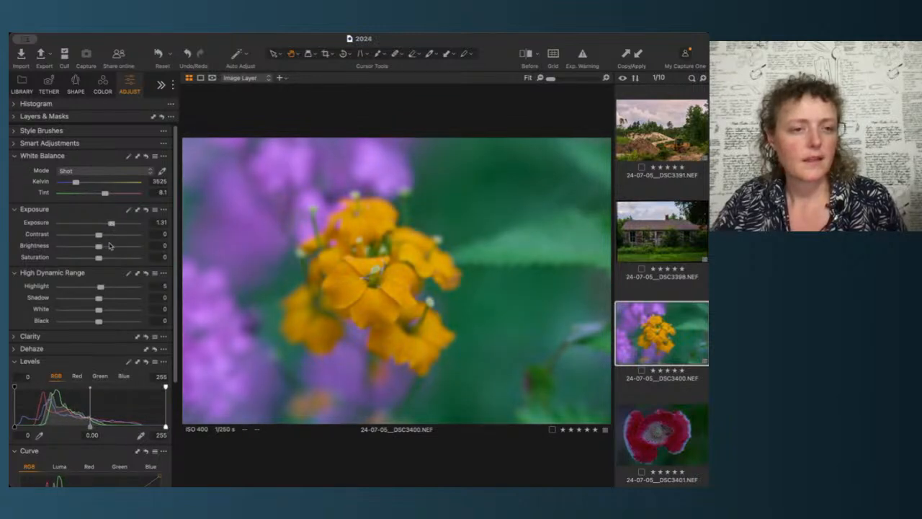
Step: Set the flower image's High Dynamic Range Highlight to 70 and Shadow to -46
scroll(72, 216, down, 3)
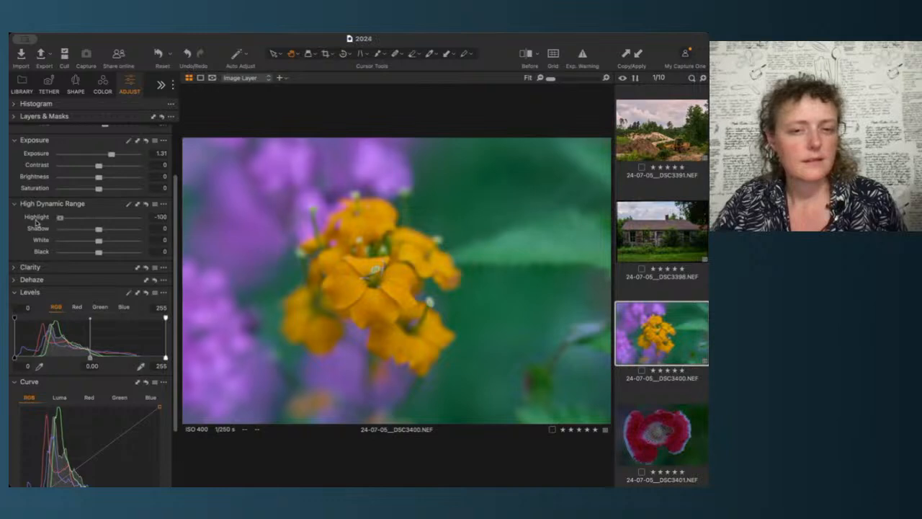
drag(101, 217, 60, 225)
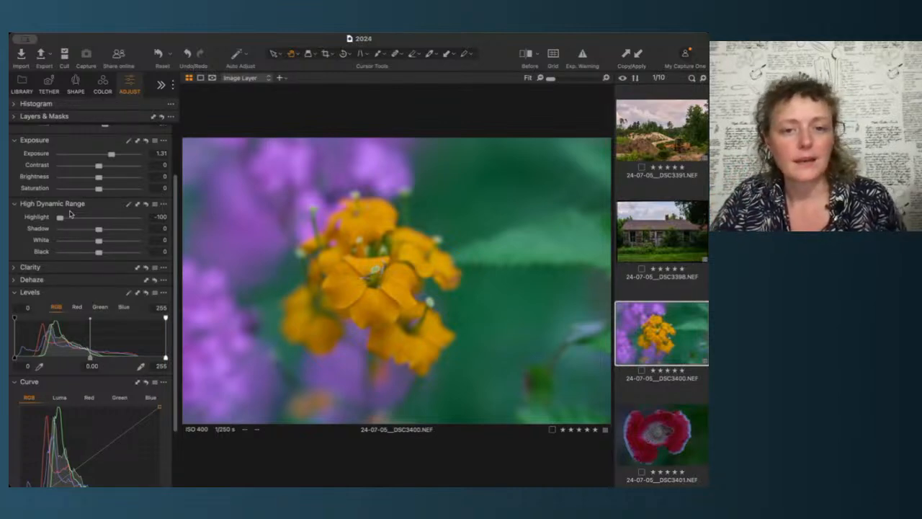
drag(62, 219, 268, 232)
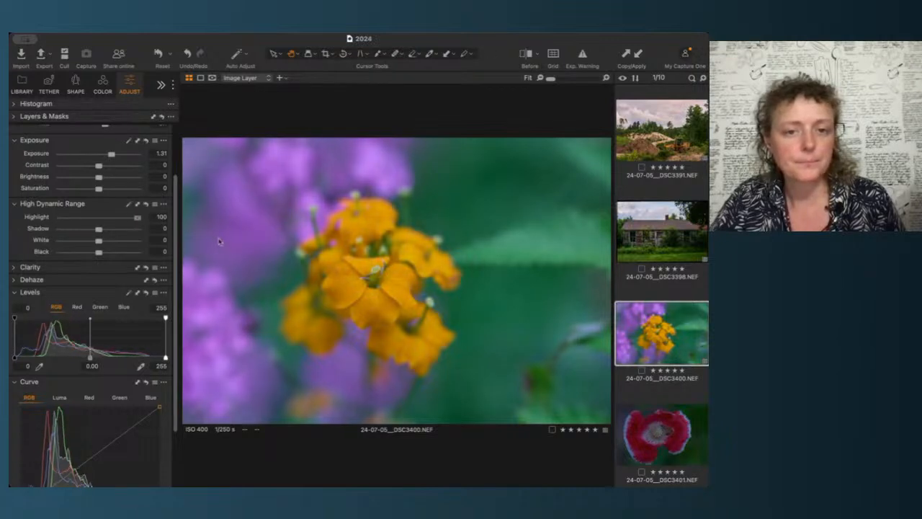
drag(142, 227, 216, 241)
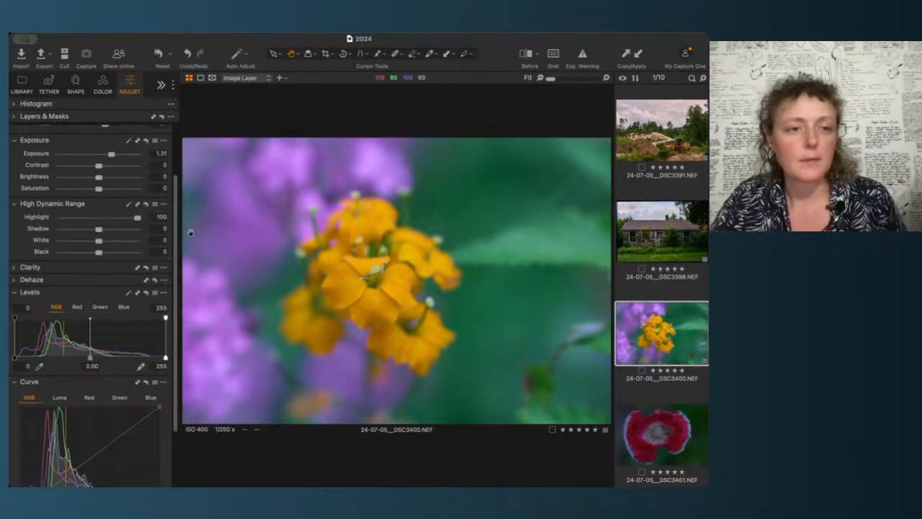
drag(138, 222, 83, 230)
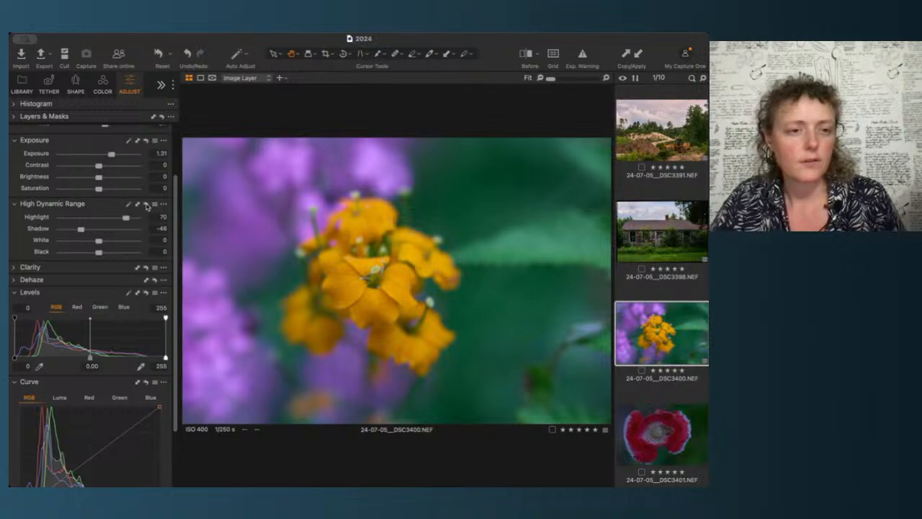
Step: Reset the High Dynamic Range adjustments and undo the reset to compare before and after
click(146, 205)
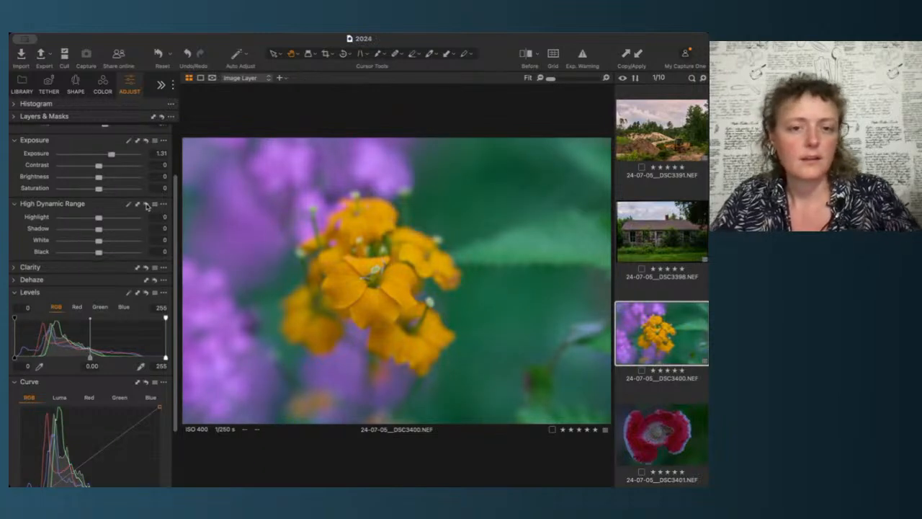
key(super+z)
click(147, 206)
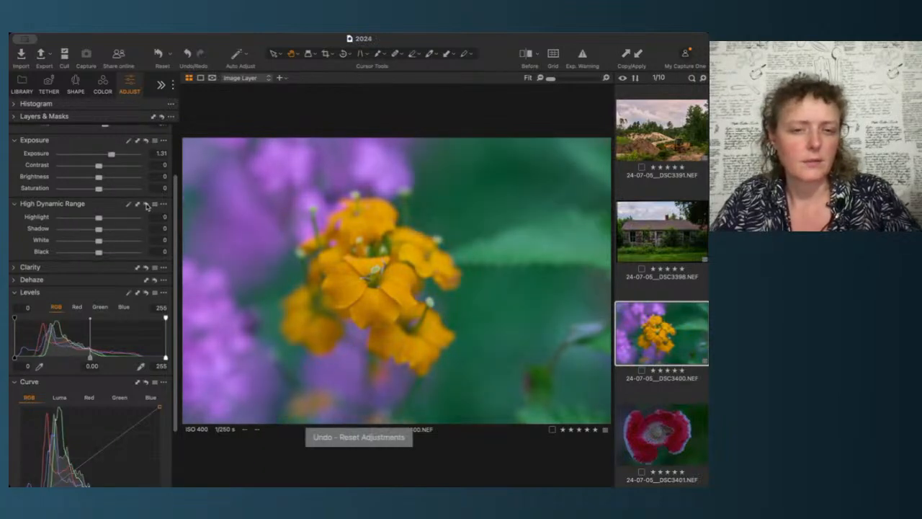
key(super+z)
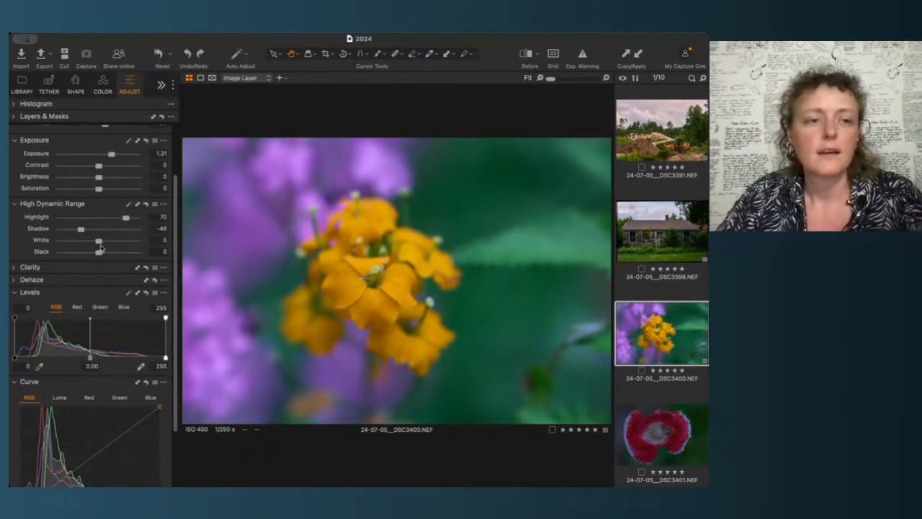
Step: Pull the RGB curve's top endpoint inward on the flower image
scroll(74, 288, down, 3)
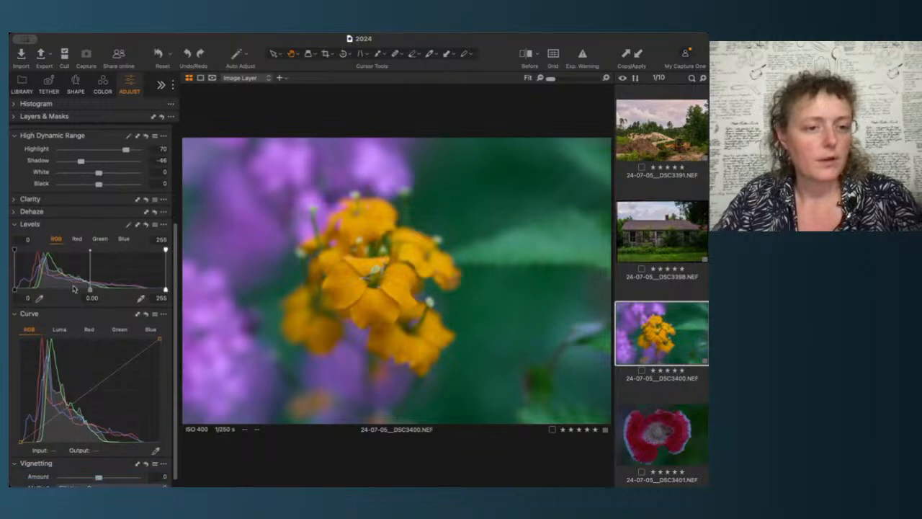
scroll(74, 288, down, 1)
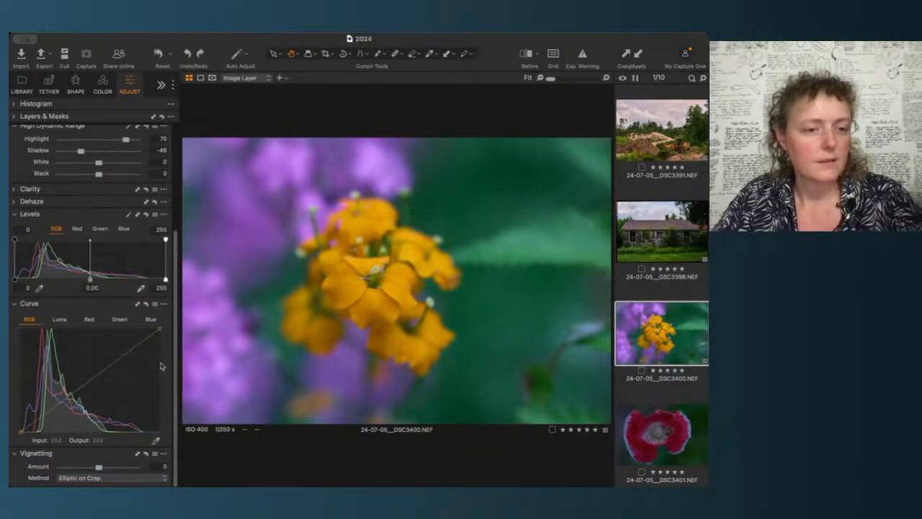
drag(161, 330, 146, 325)
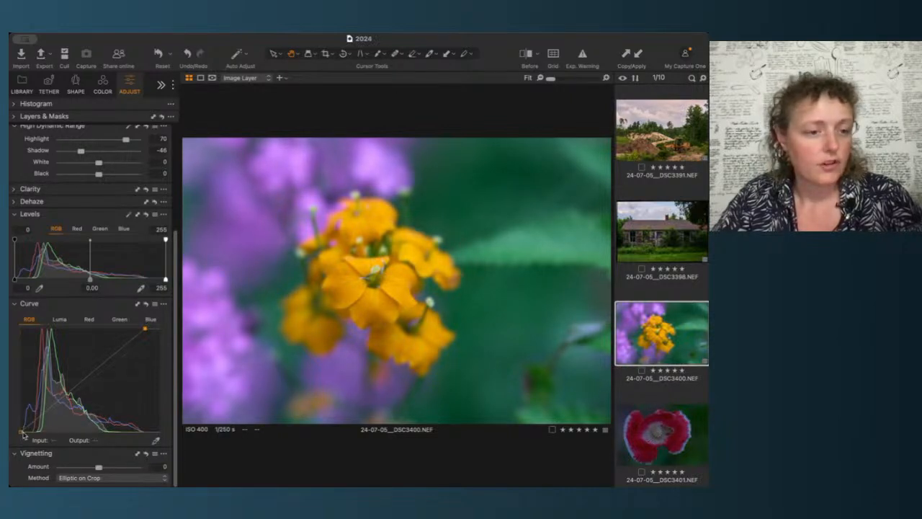
drag(21, 433, 27, 433)
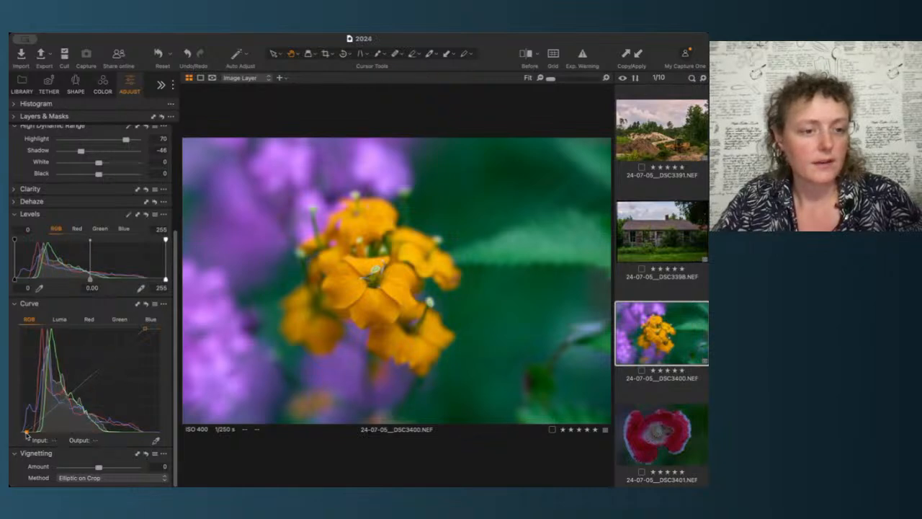
drag(26, 432, 21, 435)
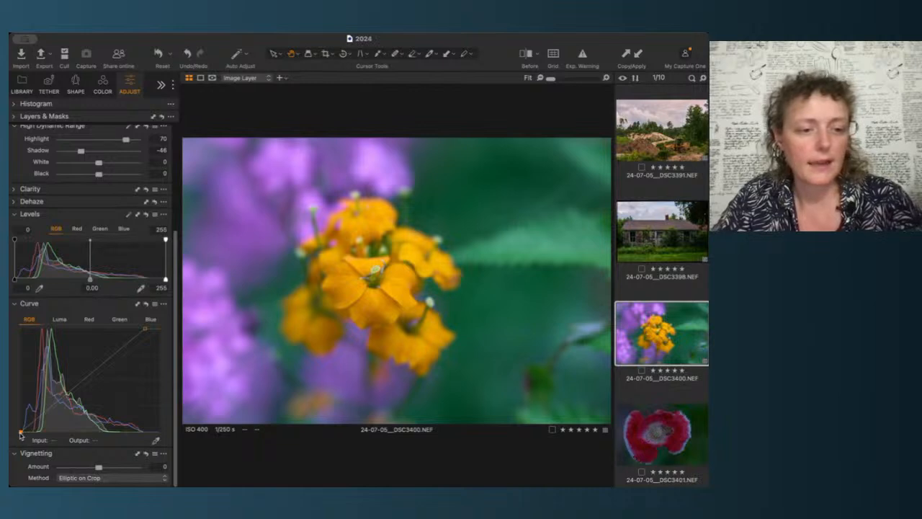
Step: Add midtone, shadow and highlight points to the RGB curve to shape a gentle S-curve
click(88, 380)
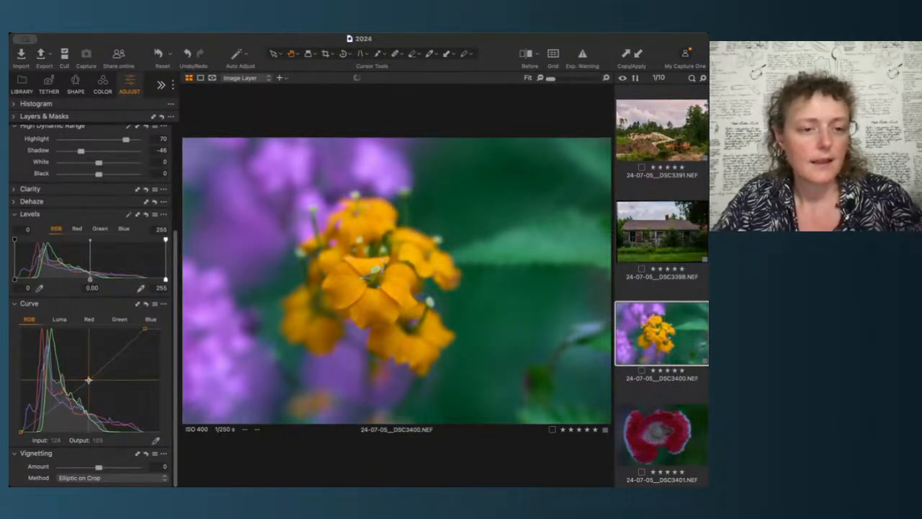
drag(88, 380, 89, 378)
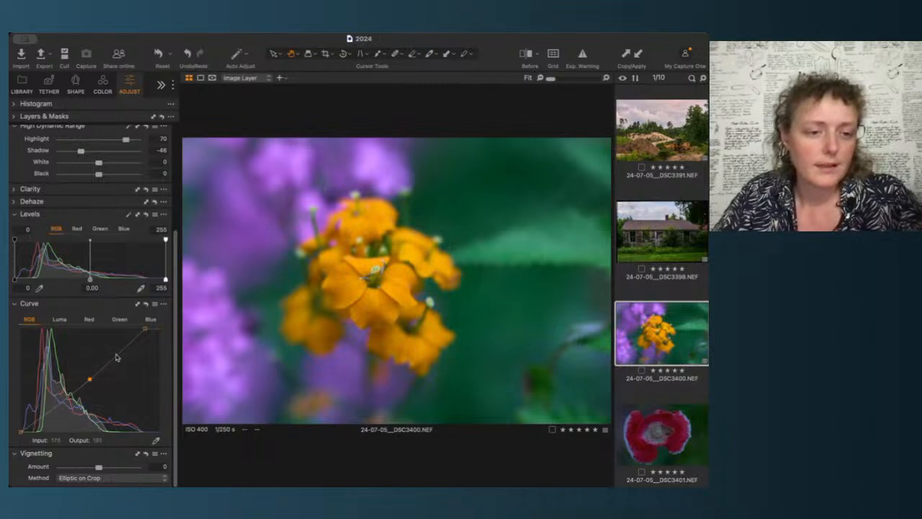
drag(118, 355, 115, 353)
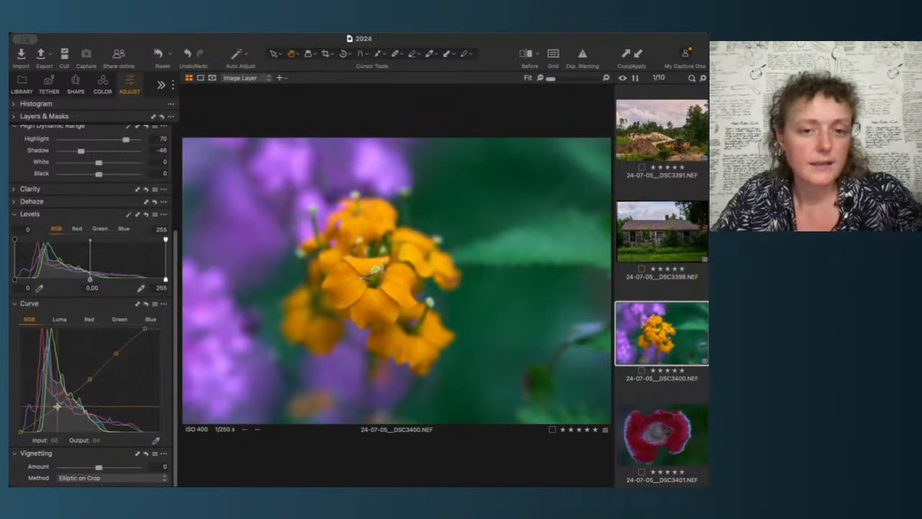
drag(56, 405, 56, 407)
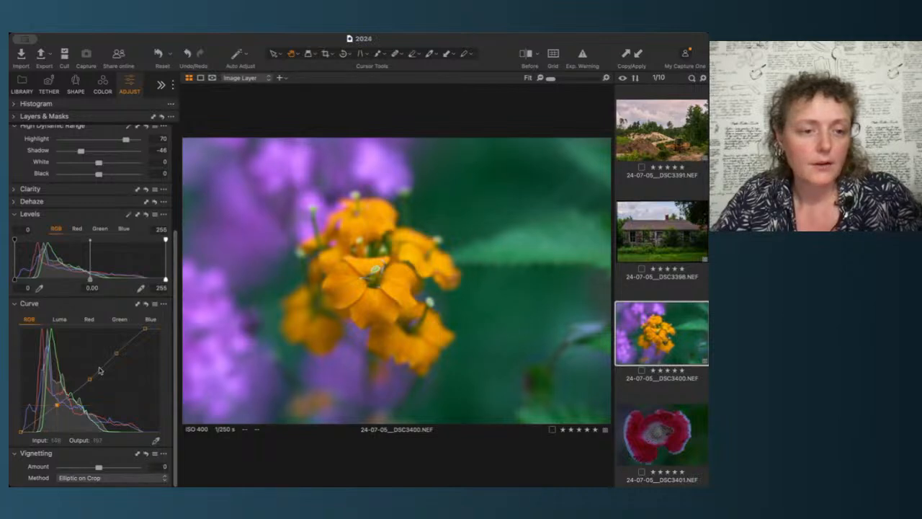
drag(90, 378, 90, 378)
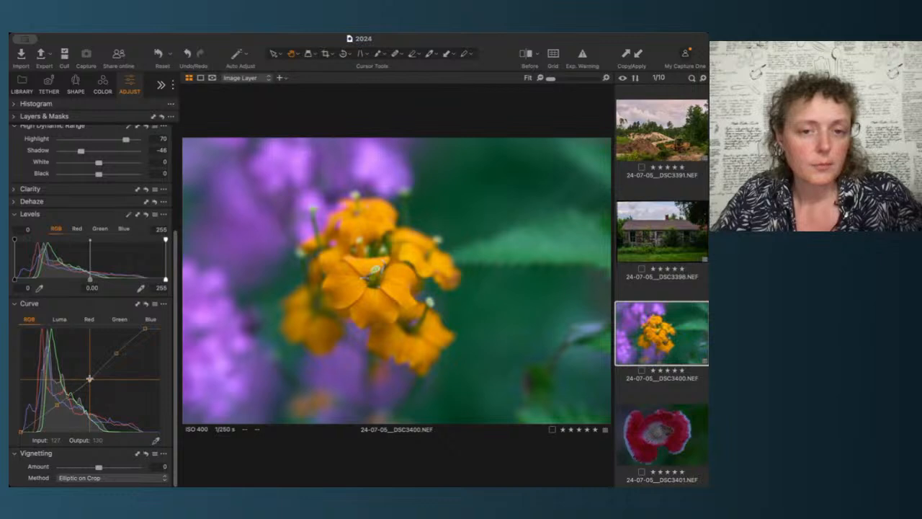
click(89, 378)
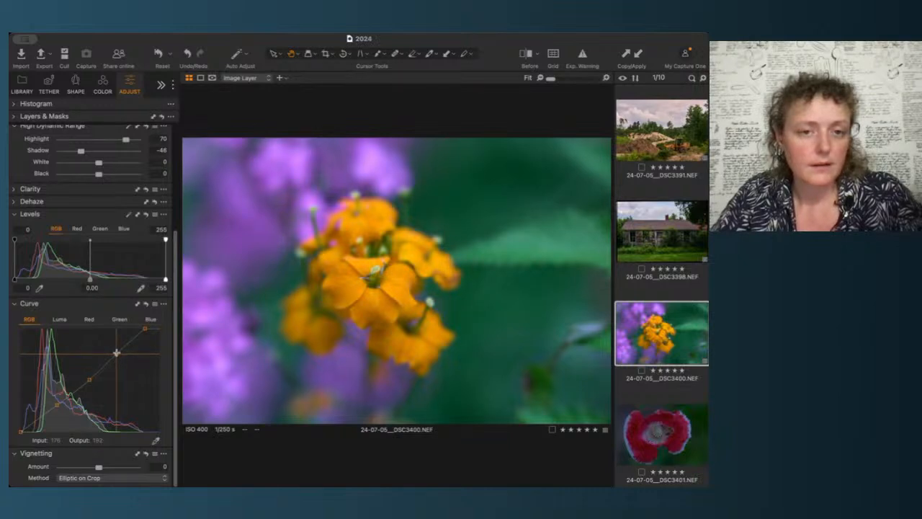
drag(117, 353, 127, 361)
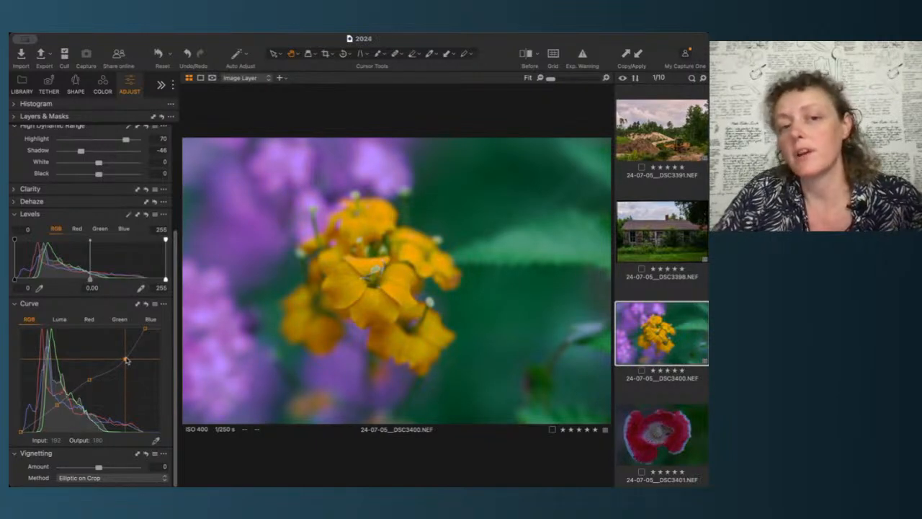
drag(126, 360, 114, 358)
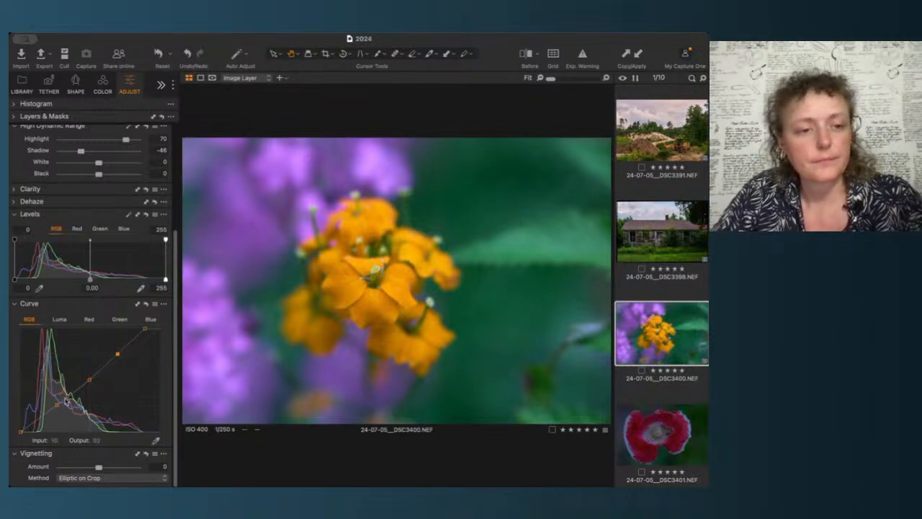
mouse_move(56, 405)
mouse_down()
mouse_move(49, 395)
mouse_move(55, 405)
mouse_up()
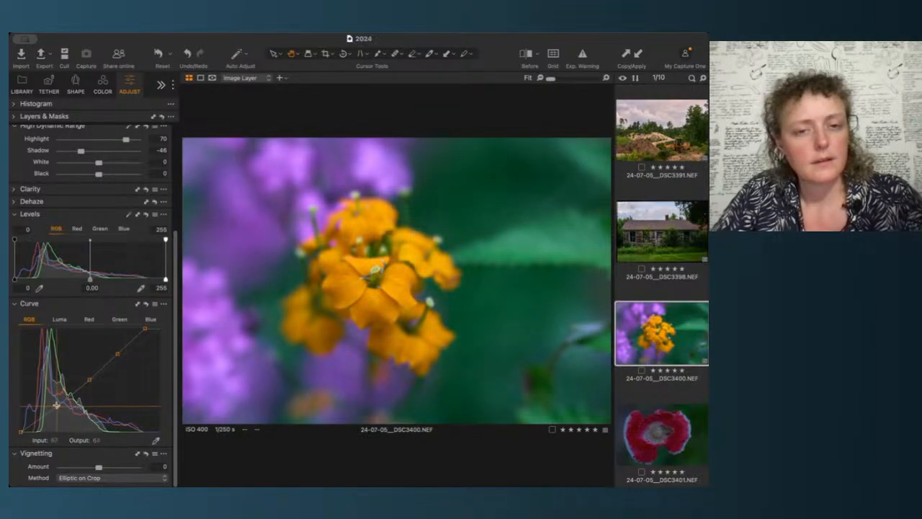
drag(88, 379, 90, 378)
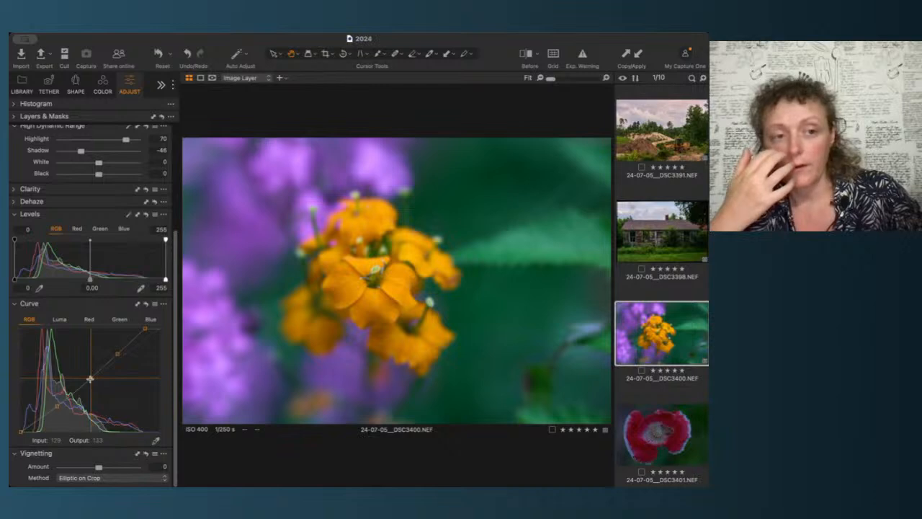
Step: View the Luma, Red, Green and Blue channel curves
click(60, 319)
click(89, 319)
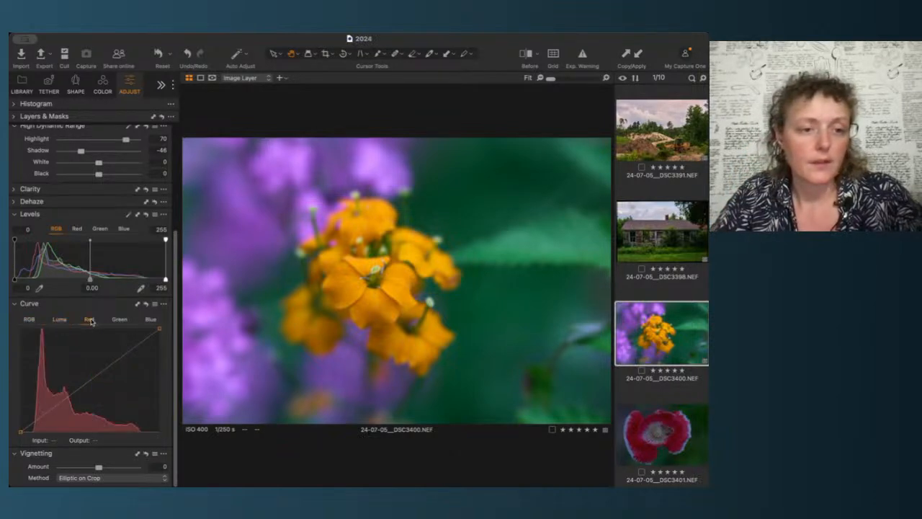
click(118, 319)
click(147, 319)
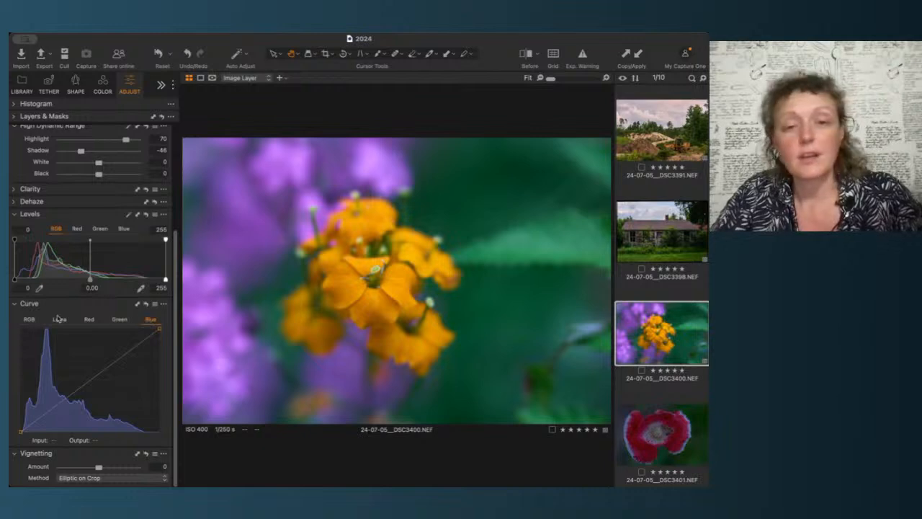
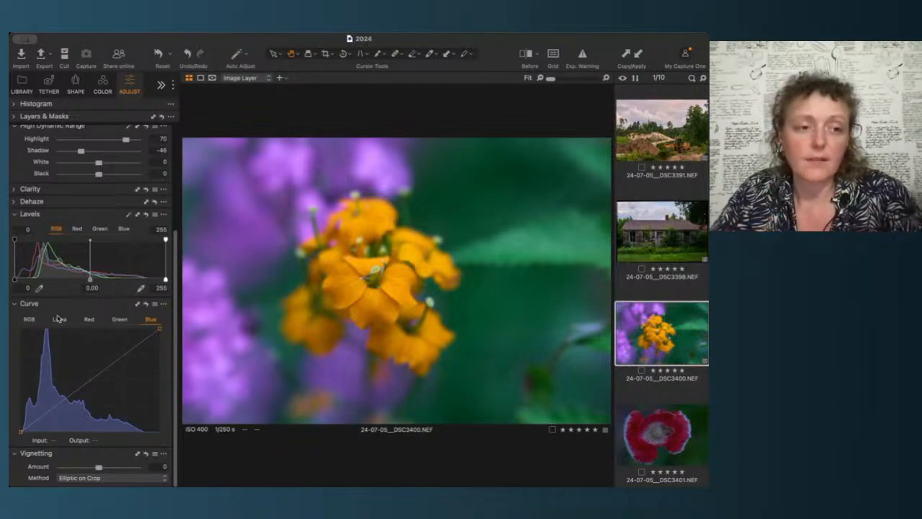
Step: Return to the RGB curve and set the flower image's exposure to 1.35
click(32, 321)
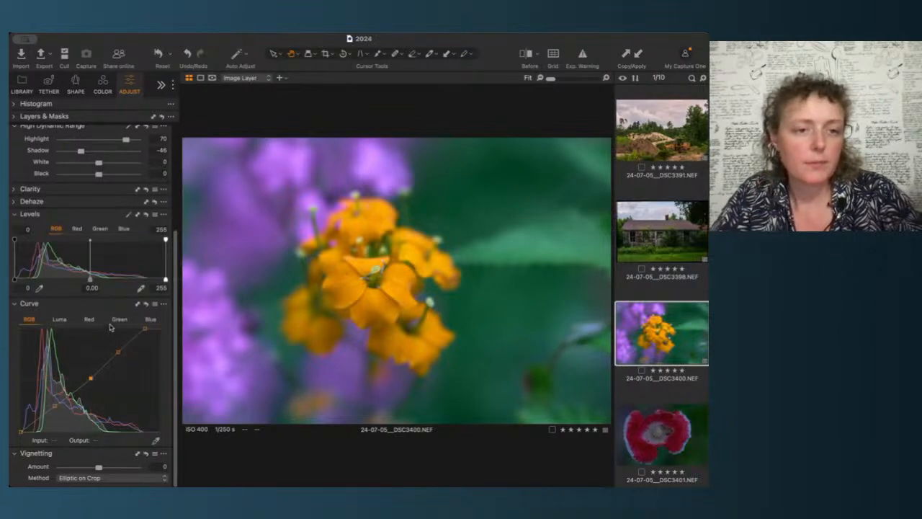
scroll(121, 312, up, 3)
scroll(121, 313, up, 1)
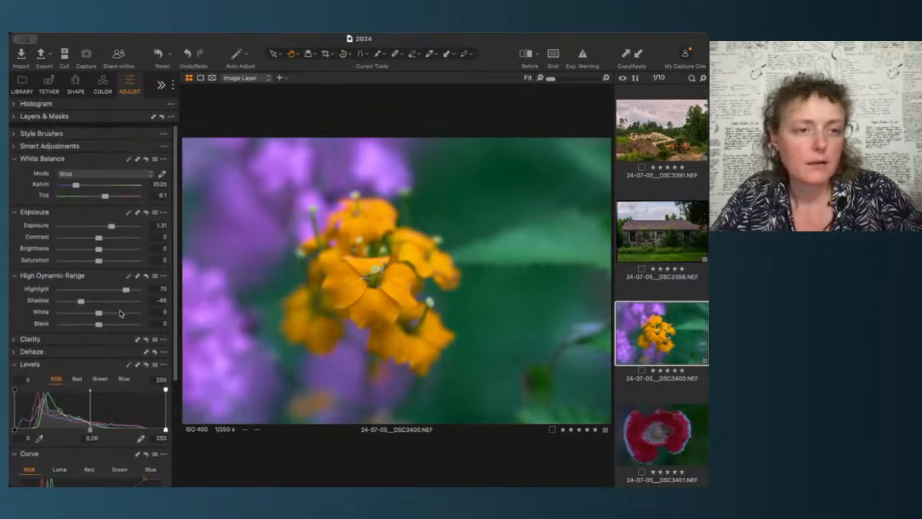
click(160, 224)
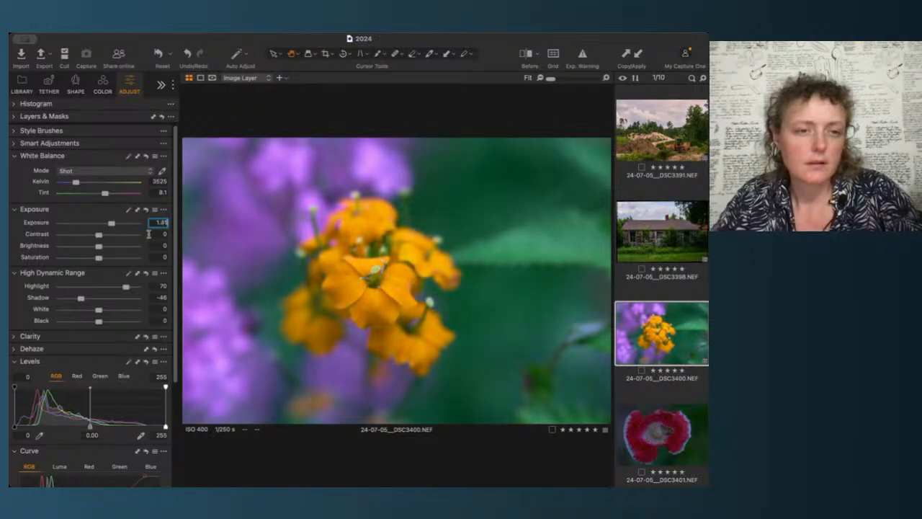
text(1.35)
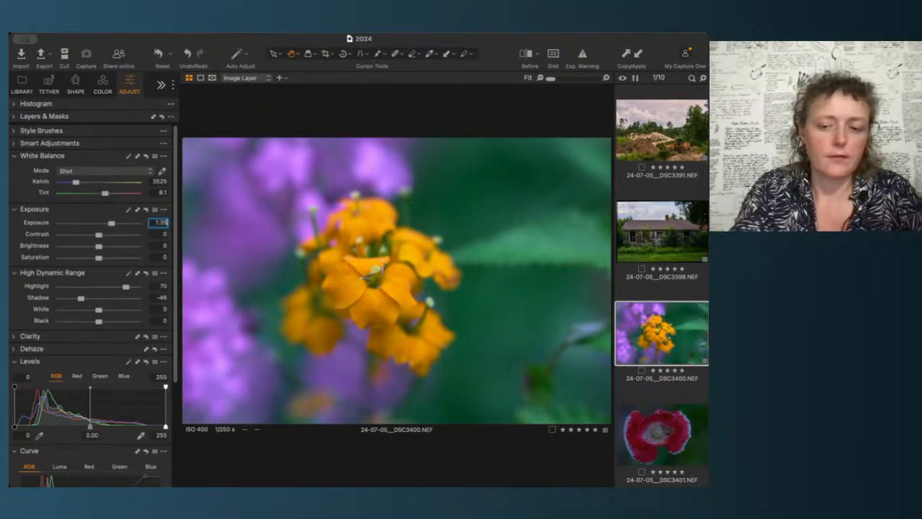
key(Return)
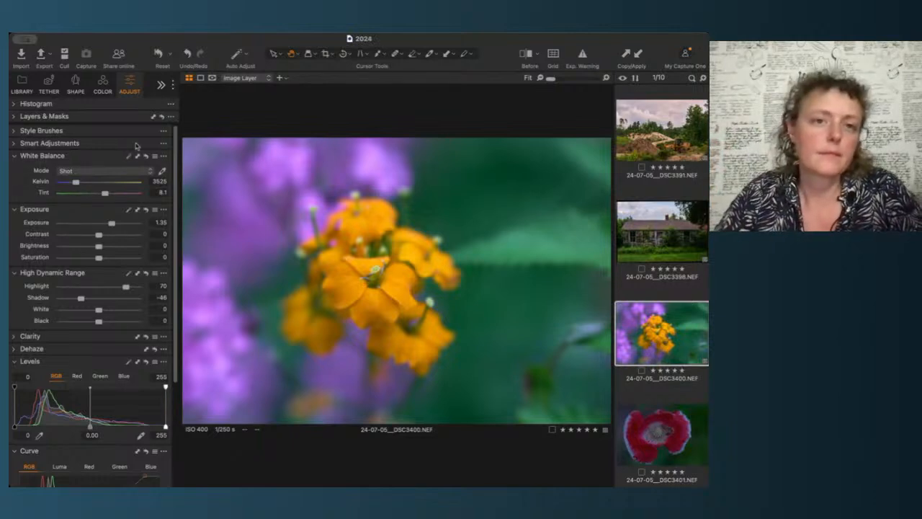
Step: Crop the flower image by pulling its top-right corner slightly inward, then leave the Crop tool
click(324, 56)
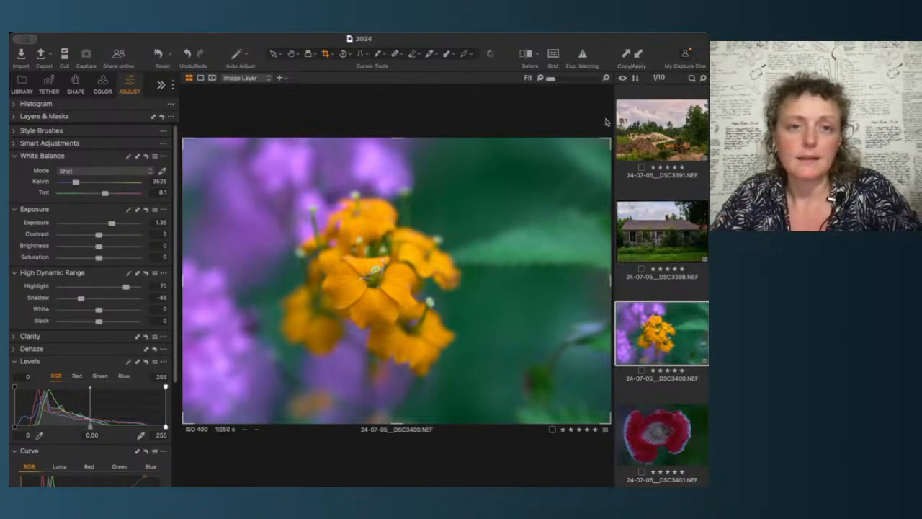
drag(606, 140, 581, 150)
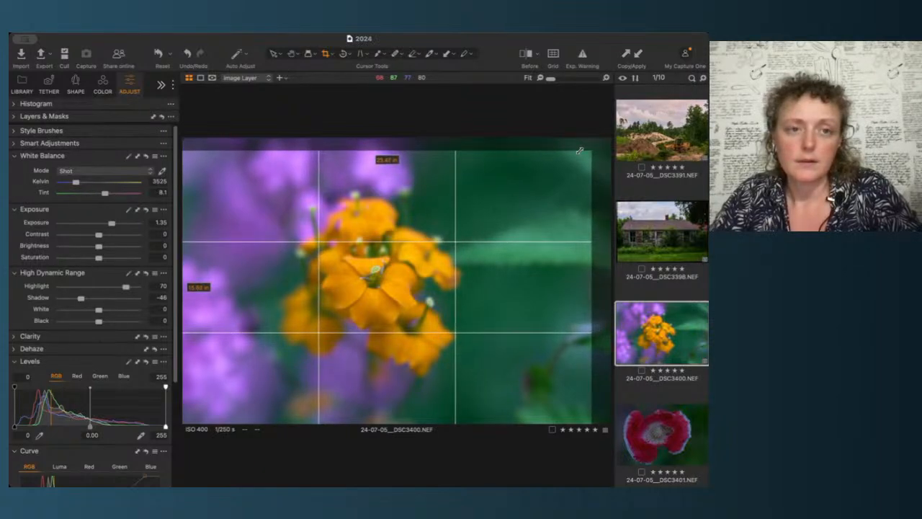
mouse_move(580, 151)
mouse_down()
mouse_move(601, 136)
mouse_move(590, 145)
mouse_up()
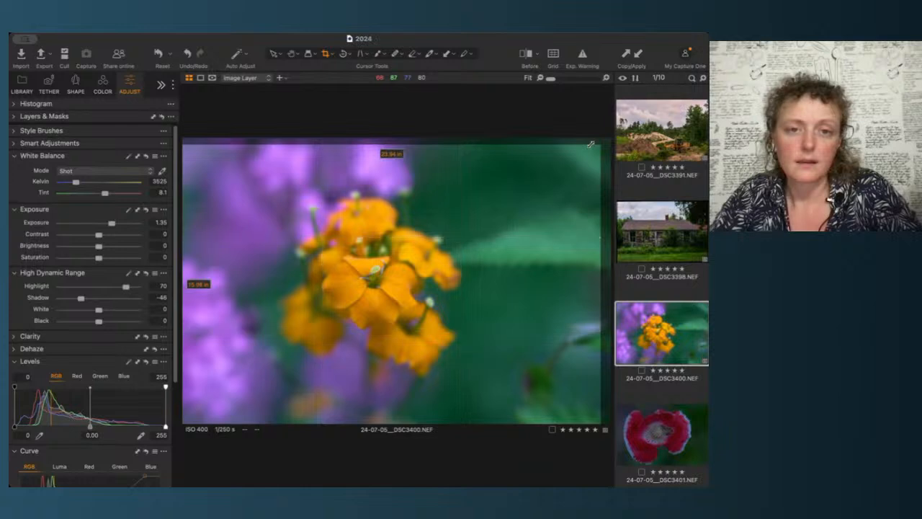
click(292, 54)
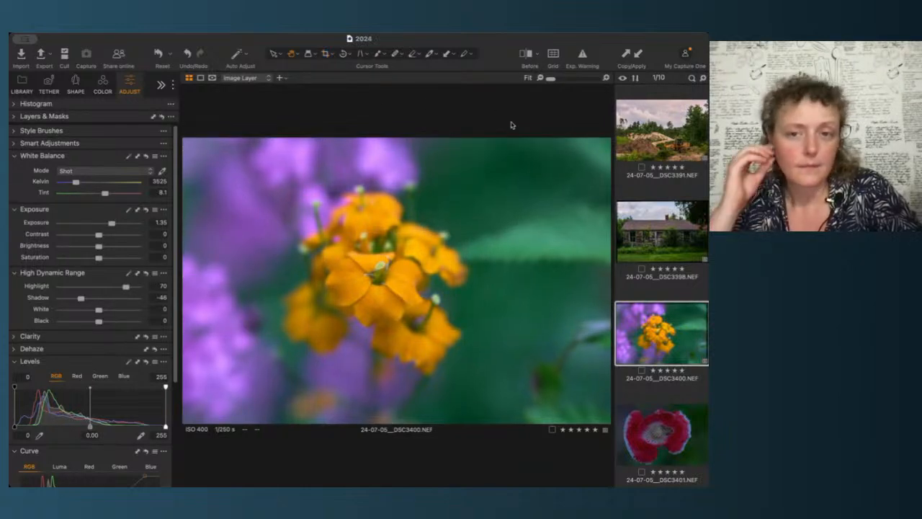
Step: Undo the crop, redo it, and undo it again to compare
key(super+z)
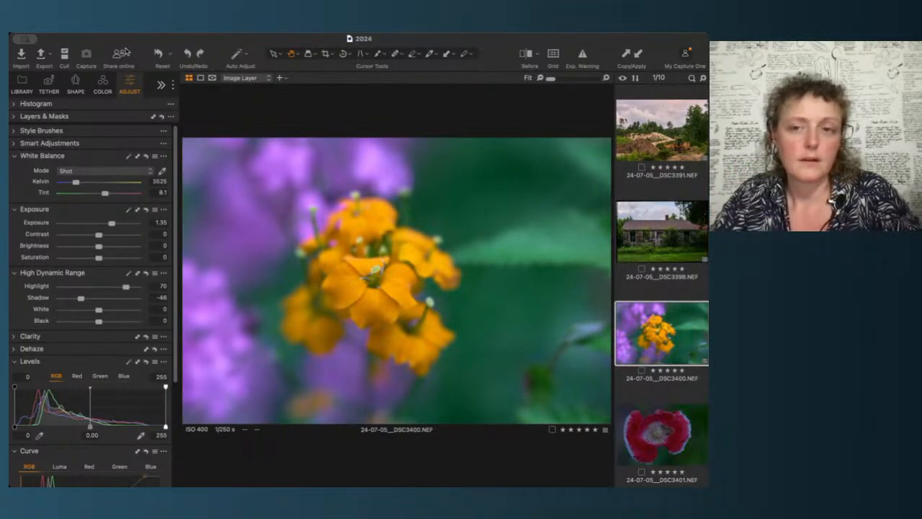
key(super+shift+z)
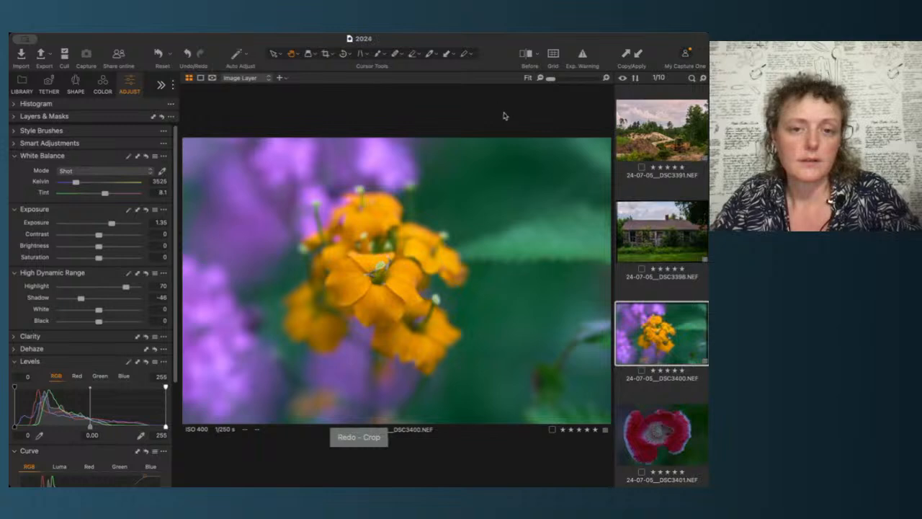
key(super+z)
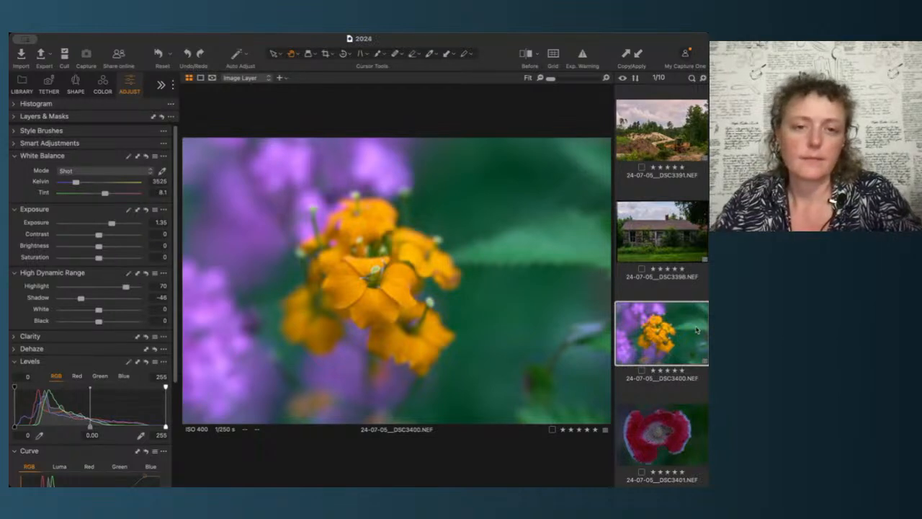
Step: Set the flower image's exposure to 1.4
click(160, 221)
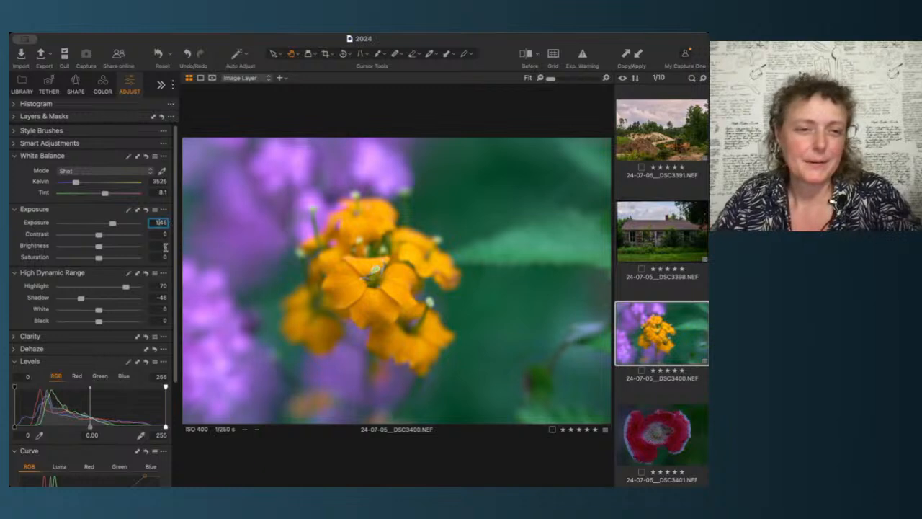
drag(164, 222, 190, 220)
key(BackSpace)
key(Return)
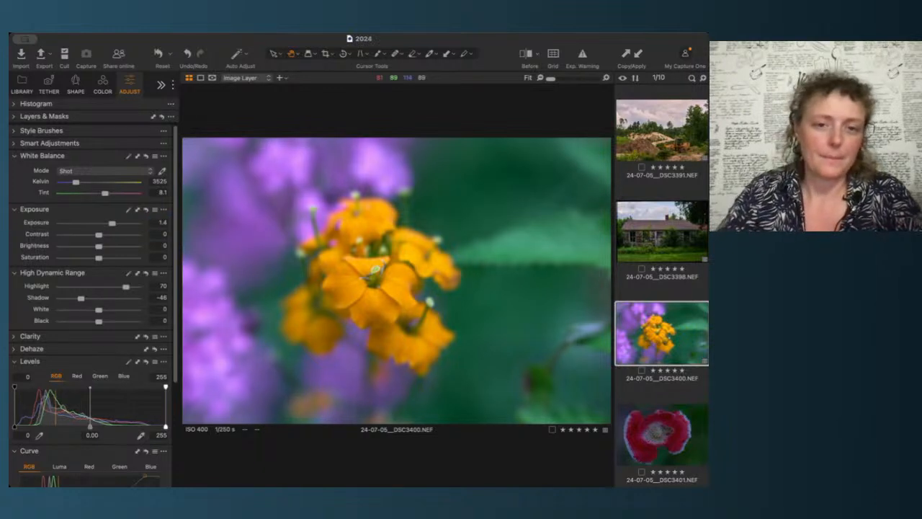
Step: Open the house image and nudge its exposure up to 2.03
click(676, 232)
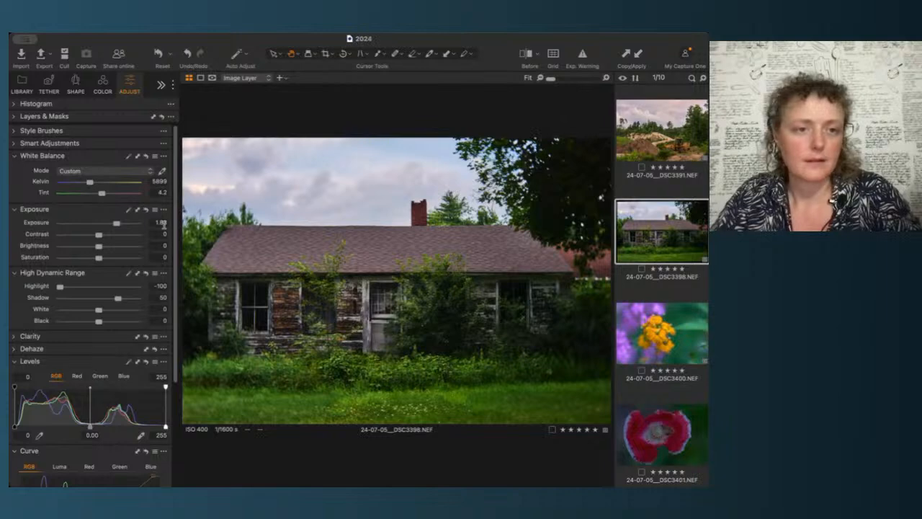
click(160, 223)
key(Up)
key(Up)
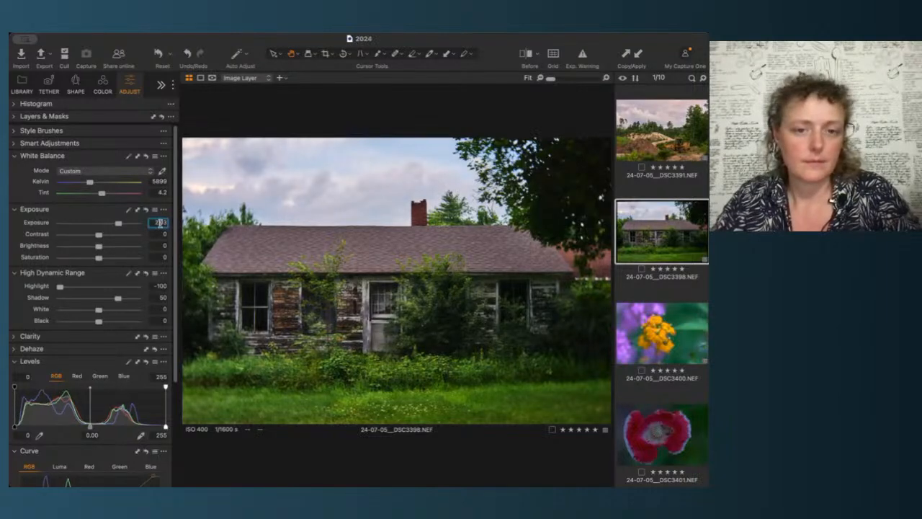
Step: On the digger image, lower the HDR Shadow to 20 and warm the white balance to 7087 K
click(668, 124)
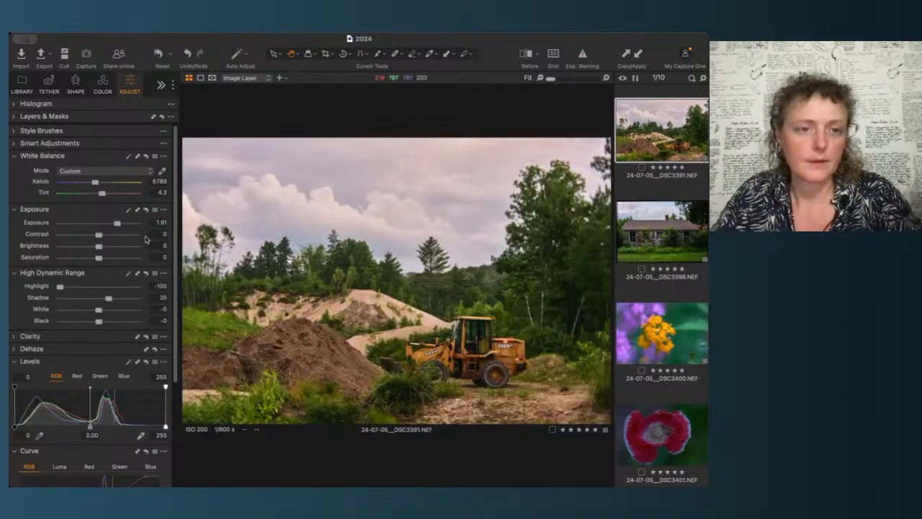
click(159, 223)
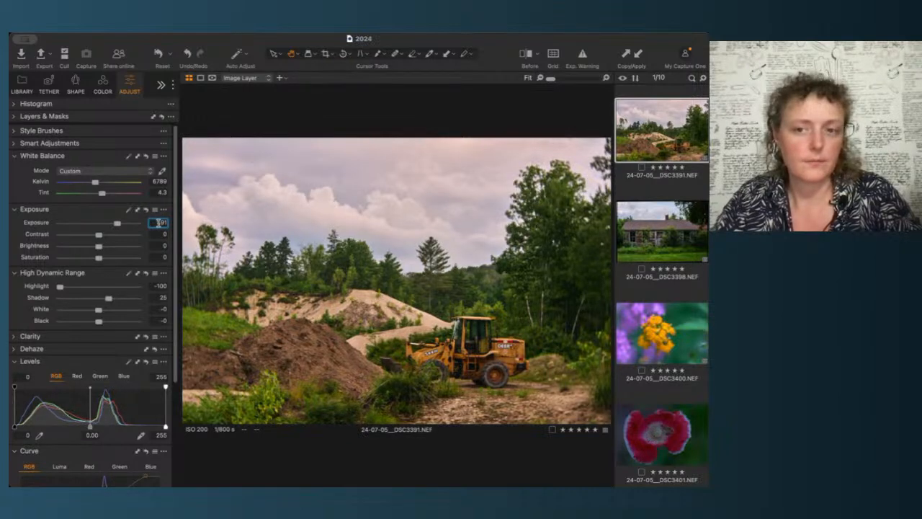
click(680, 235)
key(Down)
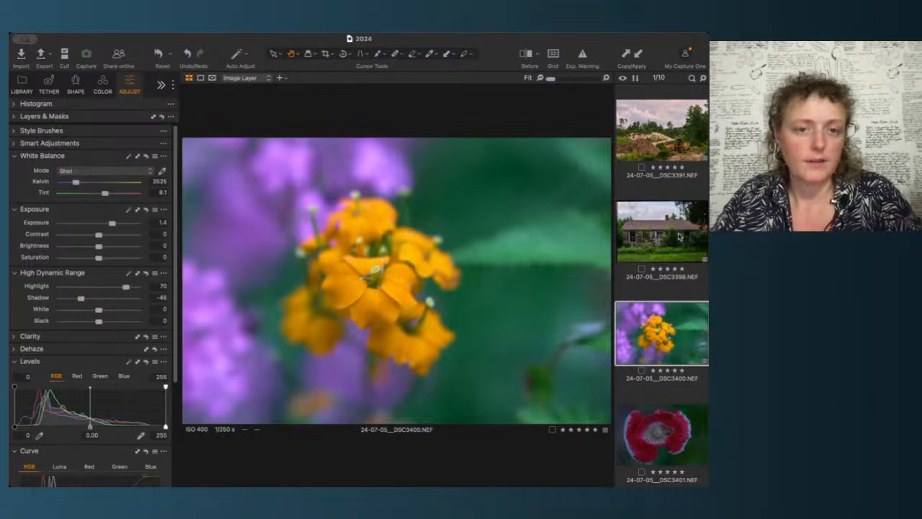
key(Up)
key(Up)
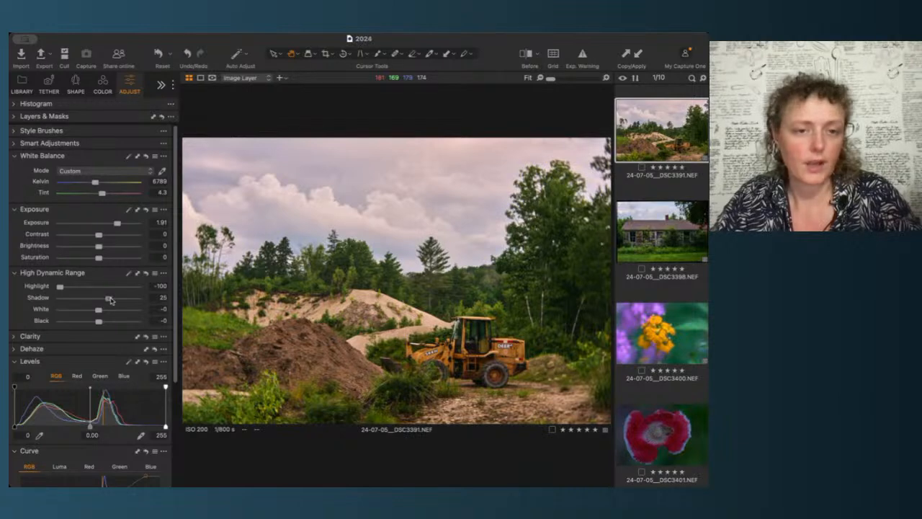
drag(109, 298, 109, 302)
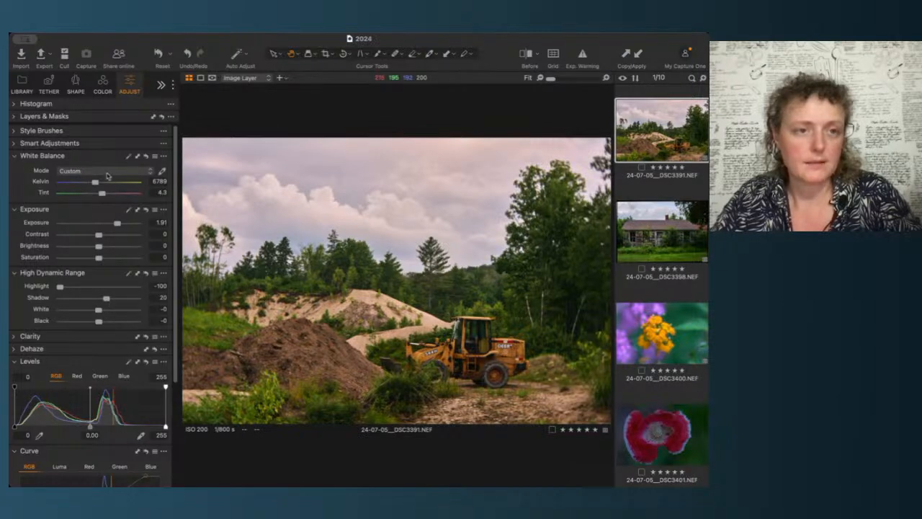
drag(95, 182, 98, 184)
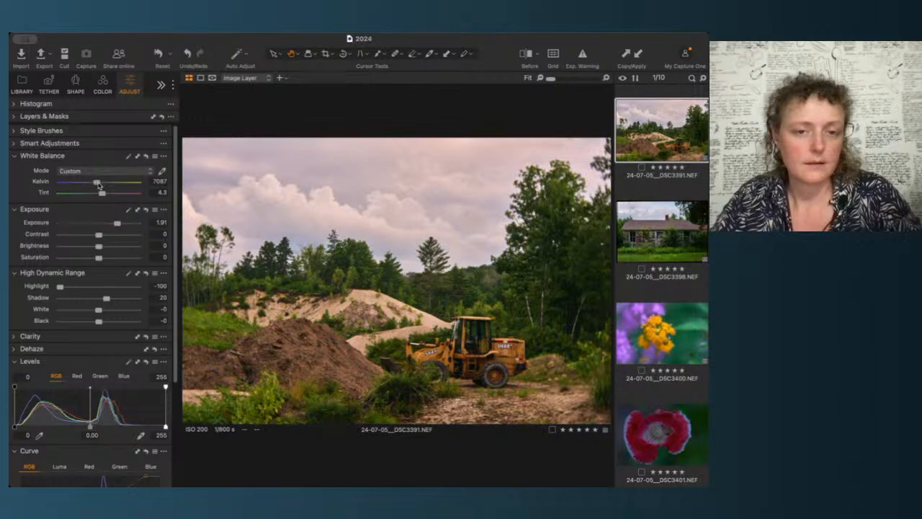
Step: Compare with the house image, then set the digger image's white balance to 6815 K
click(660, 226)
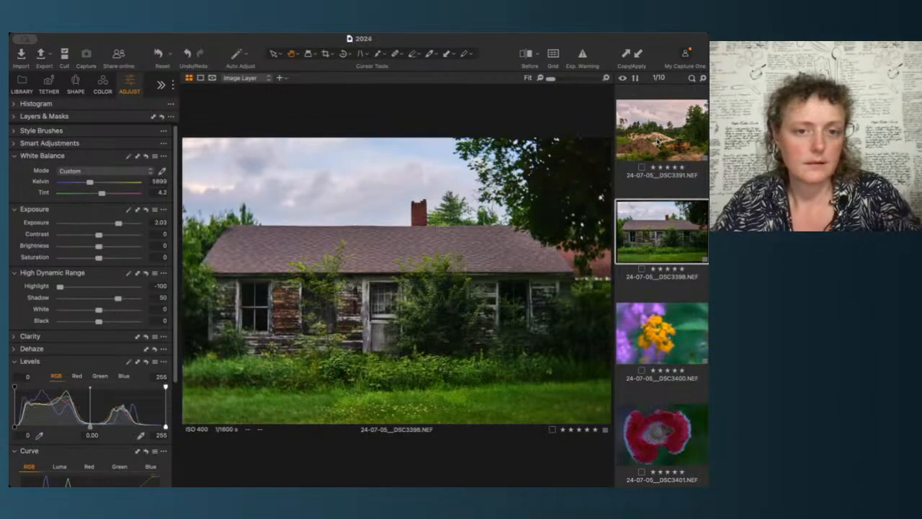
click(658, 142)
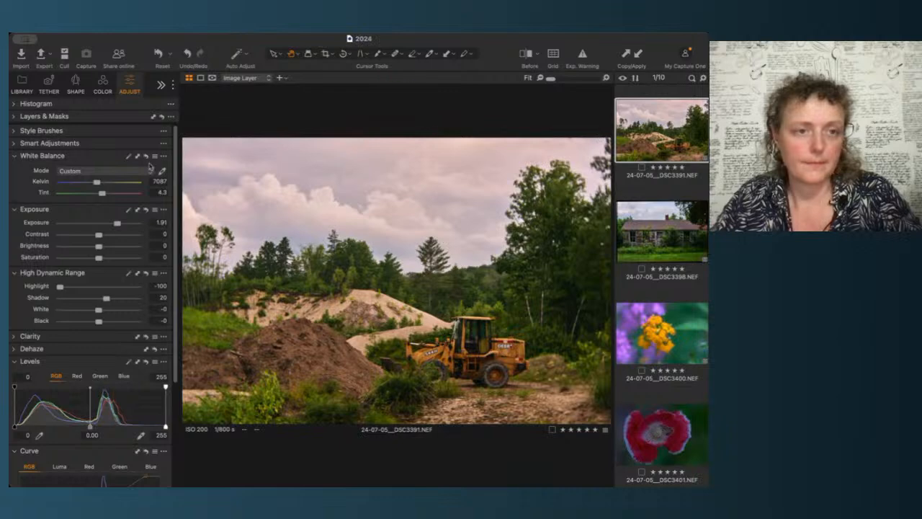
drag(96, 184, 95, 184)
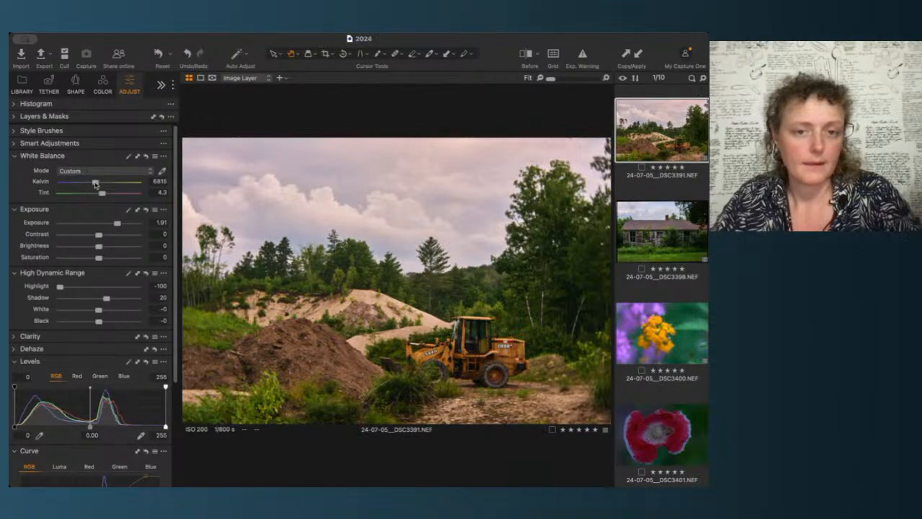
Step: Warm the house image's white balance to 6165 K
key(Down)
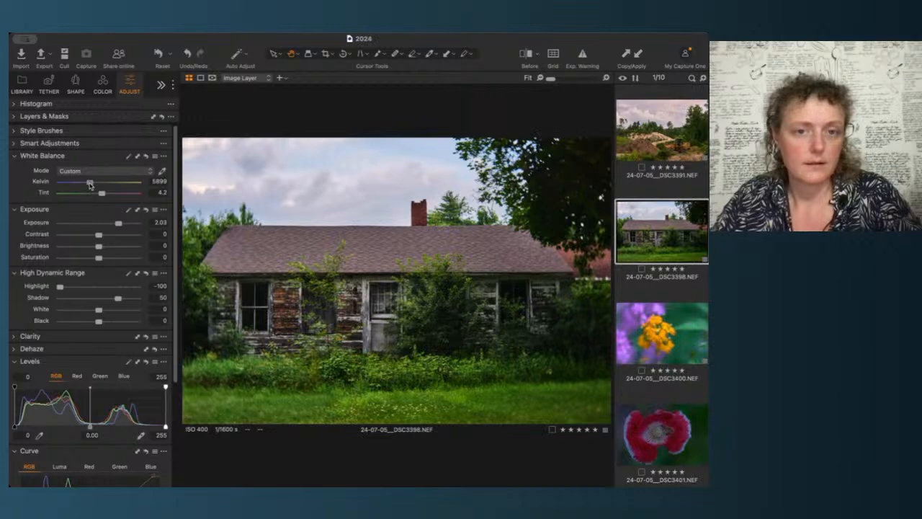
drag(89, 185, 91, 185)
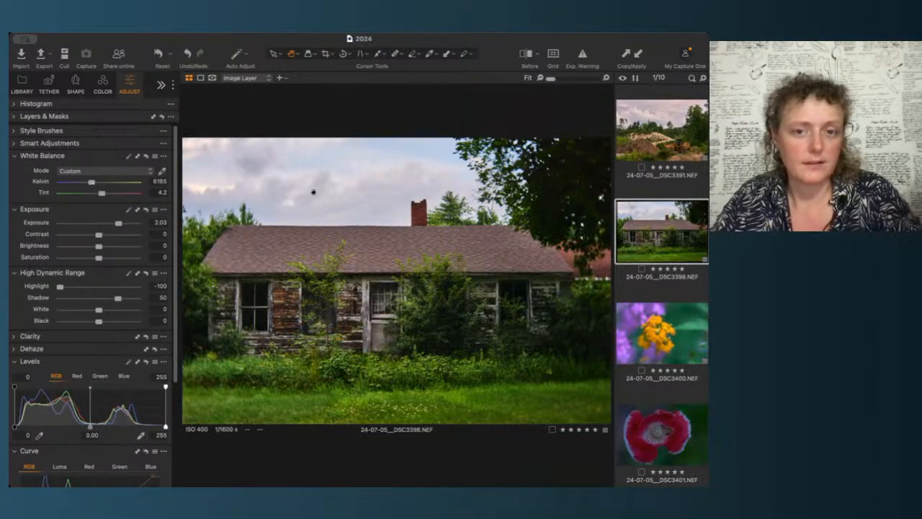
Step: Move to the poppy image, apply auto white balance, and reset it
click(681, 147)
key(Down)
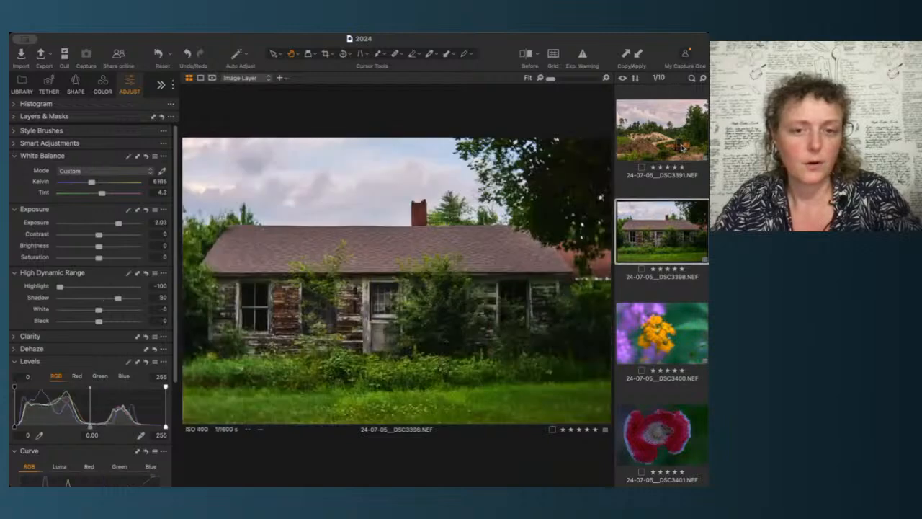
key(Down)
key(Down)
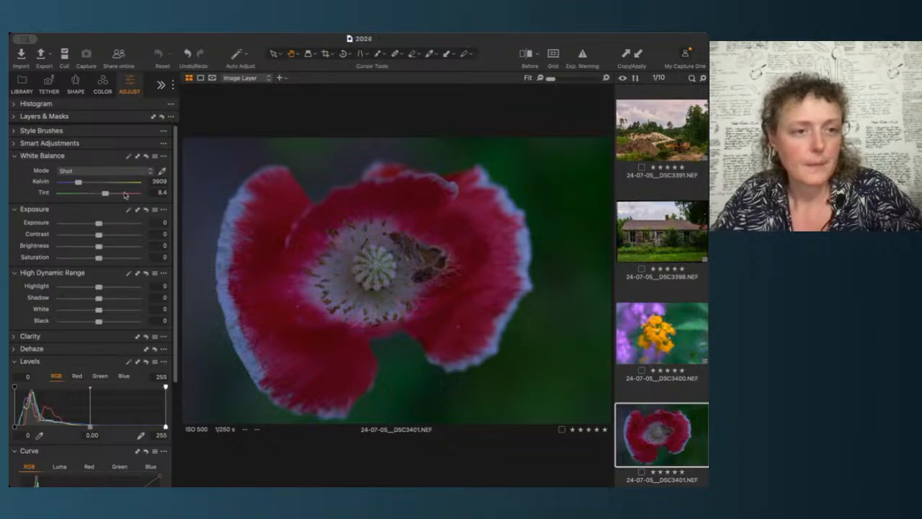
click(129, 158)
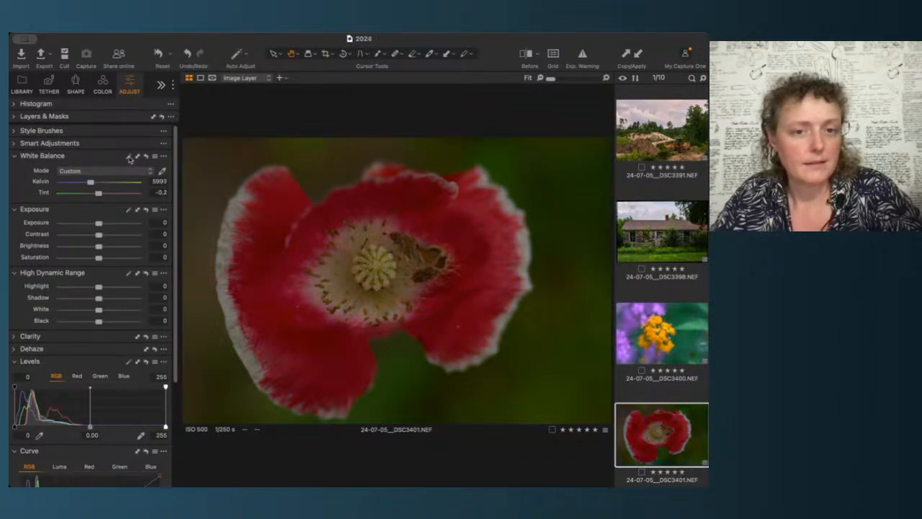
click(145, 157)
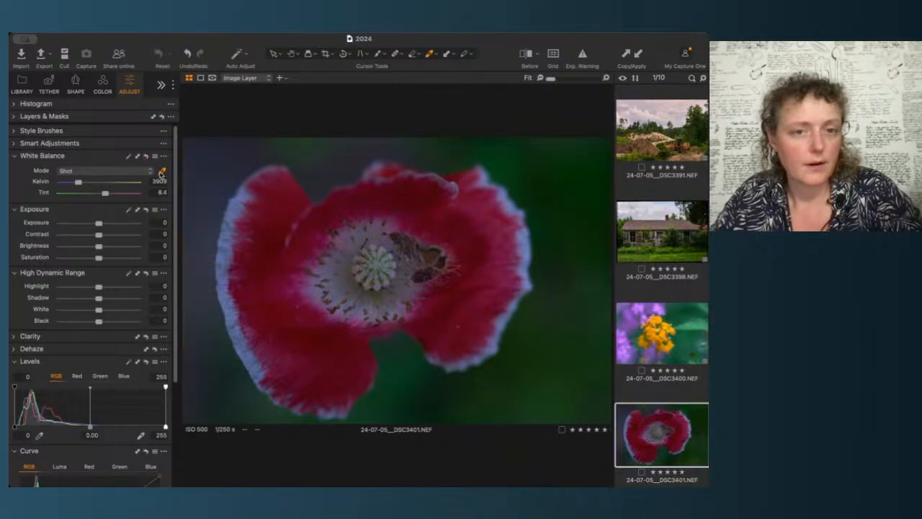
Step: Pick the poppy image's white balance from its green background and cool it to 4774 K
click(161, 172)
click(531, 248)
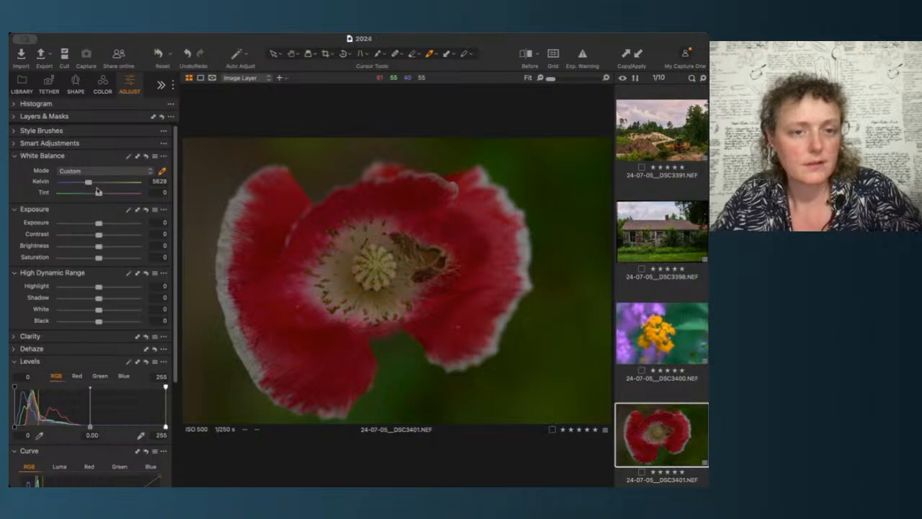
drag(89, 183, 84, 183)
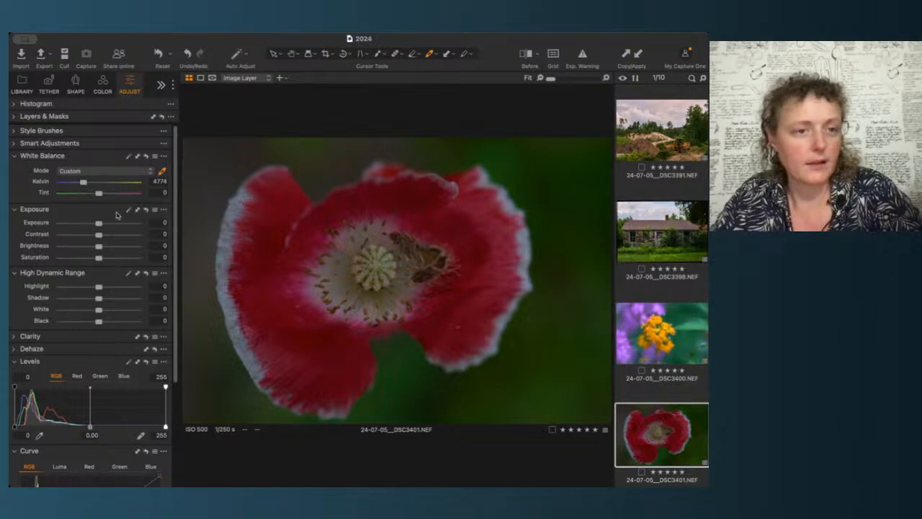
Step: Raise the poppy image's exposure to 0.99
drag(99, 224, 108, 225)
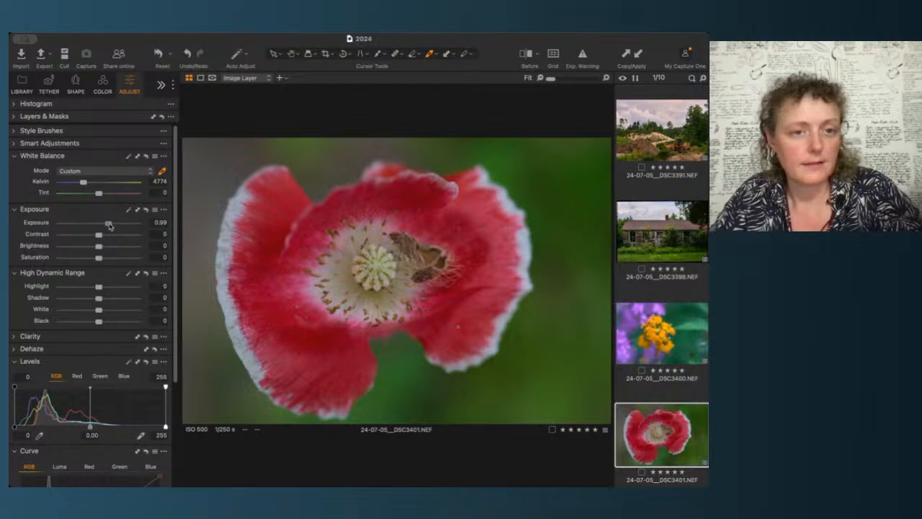
click(155, 223)
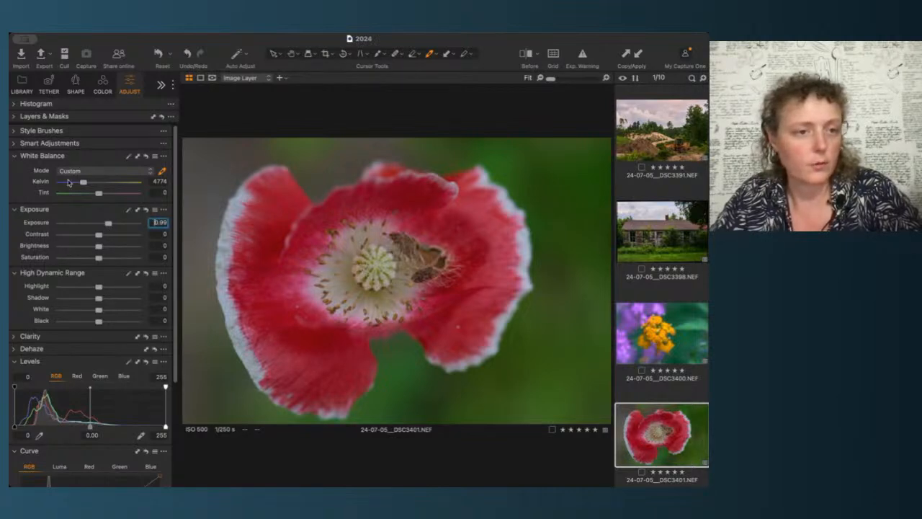
key(Return)
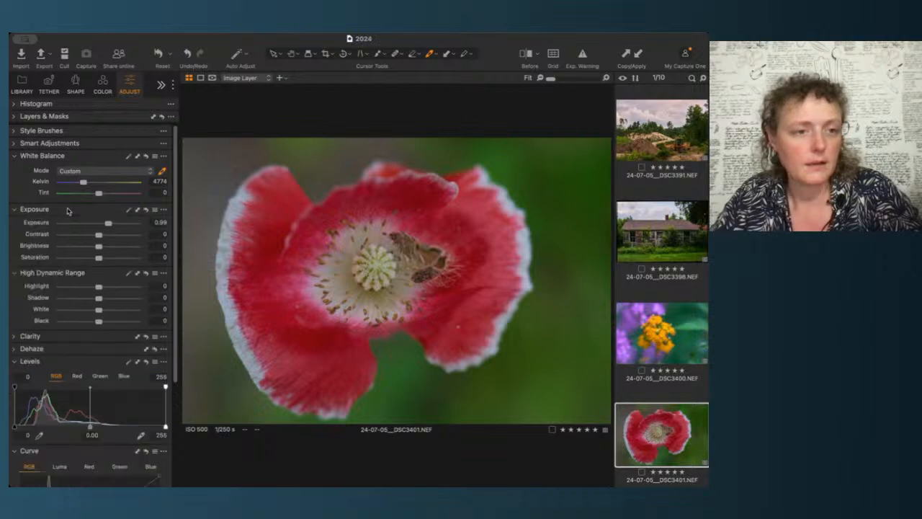
Step: Lower the poppy image's highlight to -38 and shadow to -20 in High Dynamic Range
mouse_move(99, 286)
mouse_down()
mouse_move(62, 288)
mouse_move(84, 286)
mouse_up()
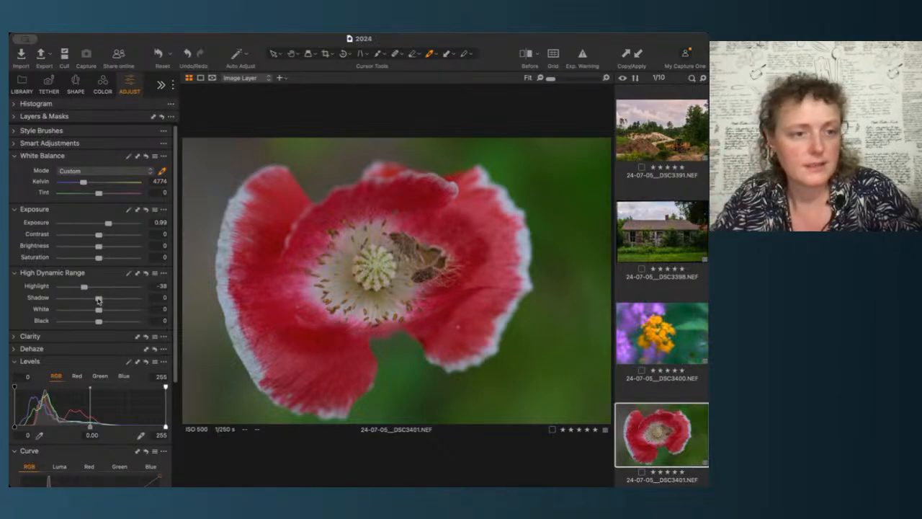
drag(98, 300, 94, 300)
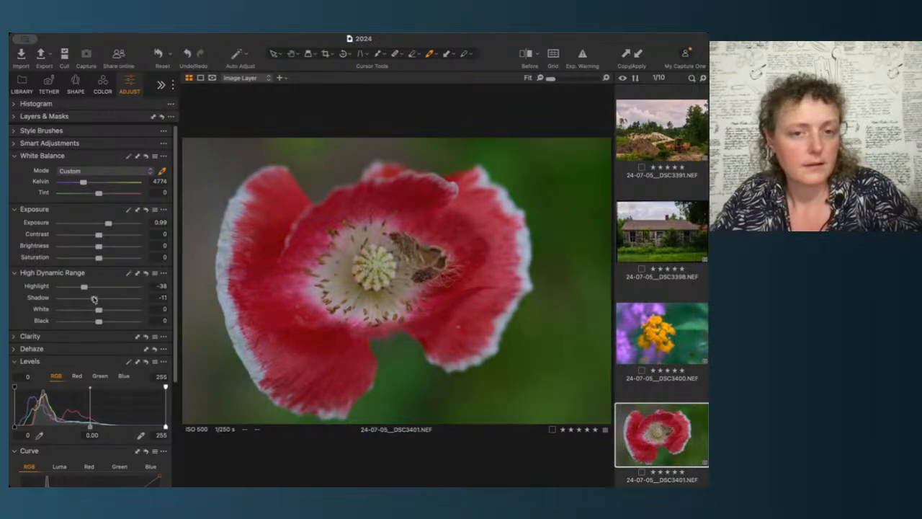
drag(94, 299, 91, 298)
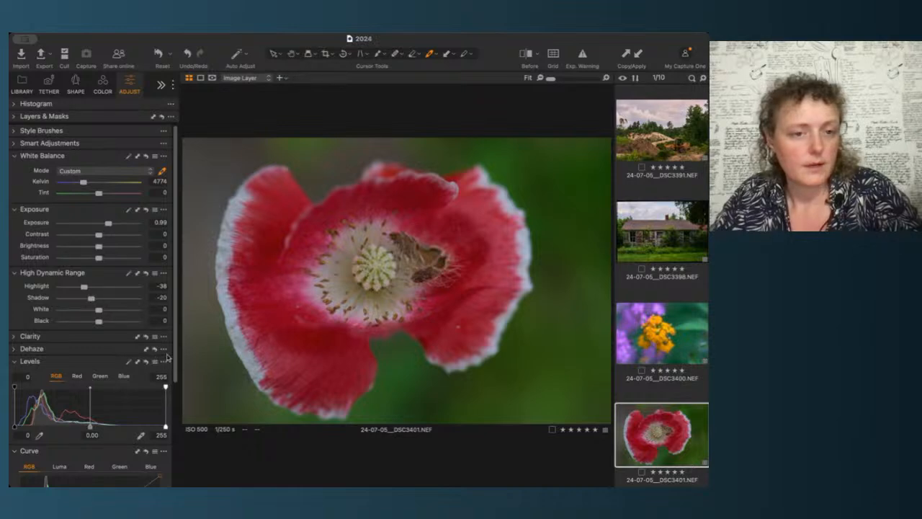
Step: Shape the poppy image's RGB curve into a contrast S-curve by moving the white point and adding points
scroll(174, 362, down, 3)
scroll(174, 362, down, 1)
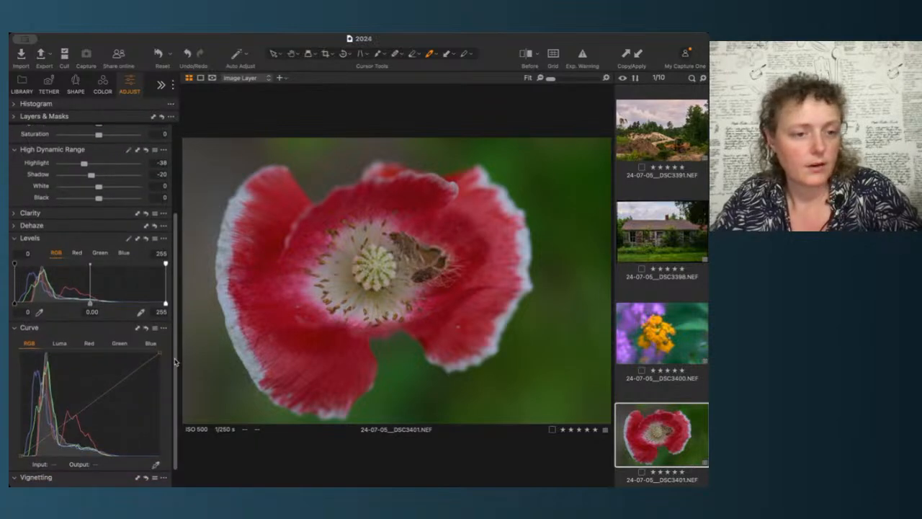
drag(160, 355, 119, 346)
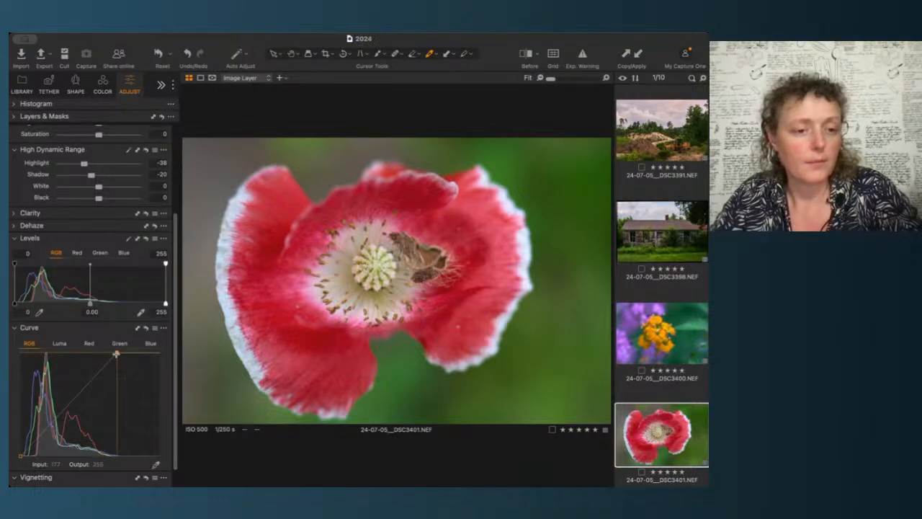
drag(116, 353, 120, 352)
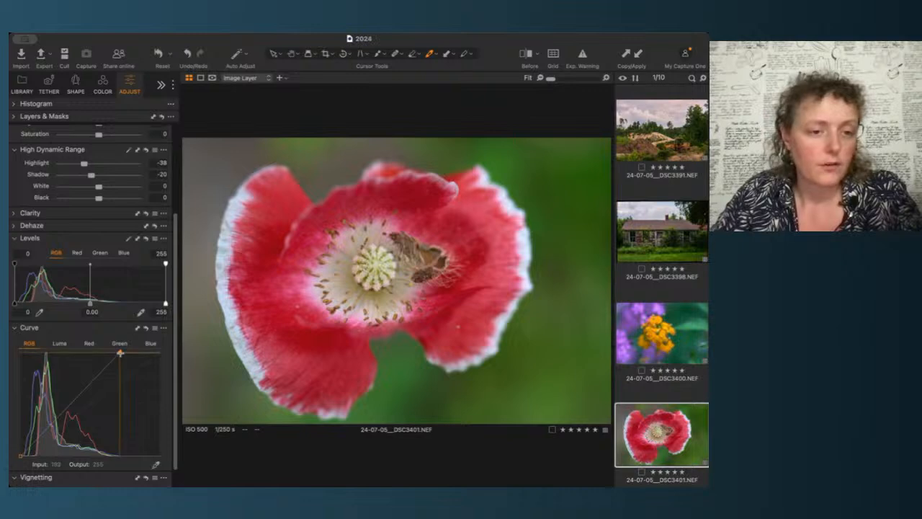
drag(120, 354, 159, 354)
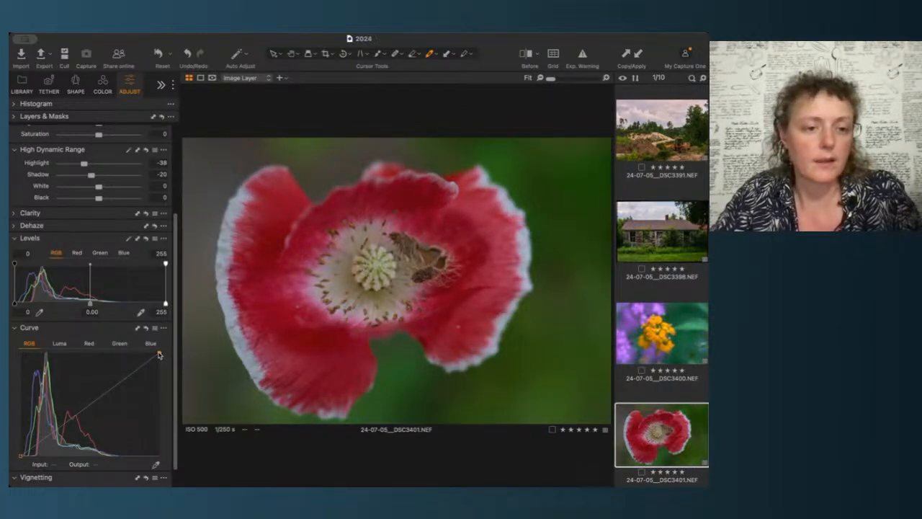
drag(159, 354, 124, 348)
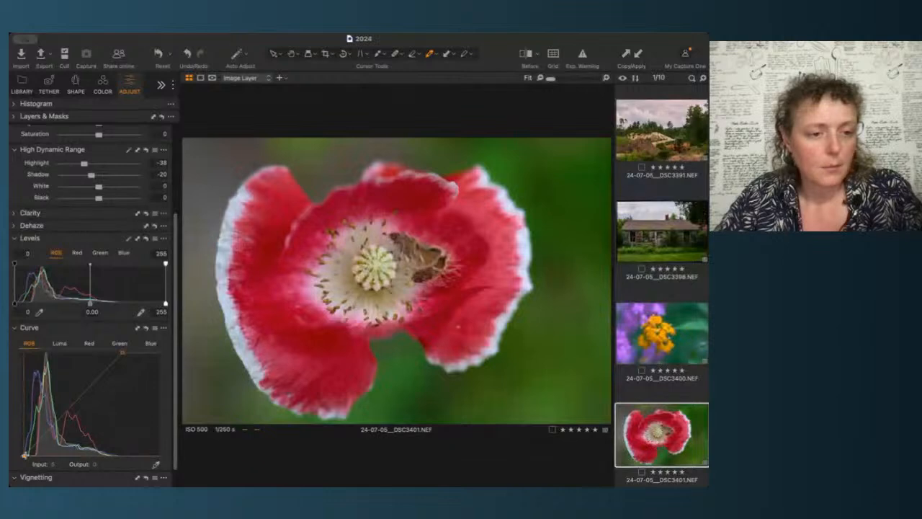
click(72, 406)
drag(72, 407, 55, 435)
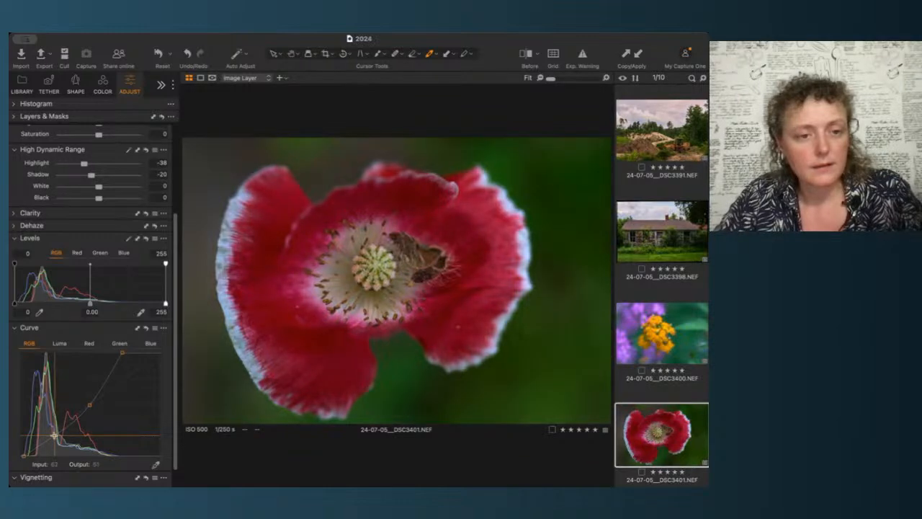
drag(87, 406, 106, 376)
click(107, 376)
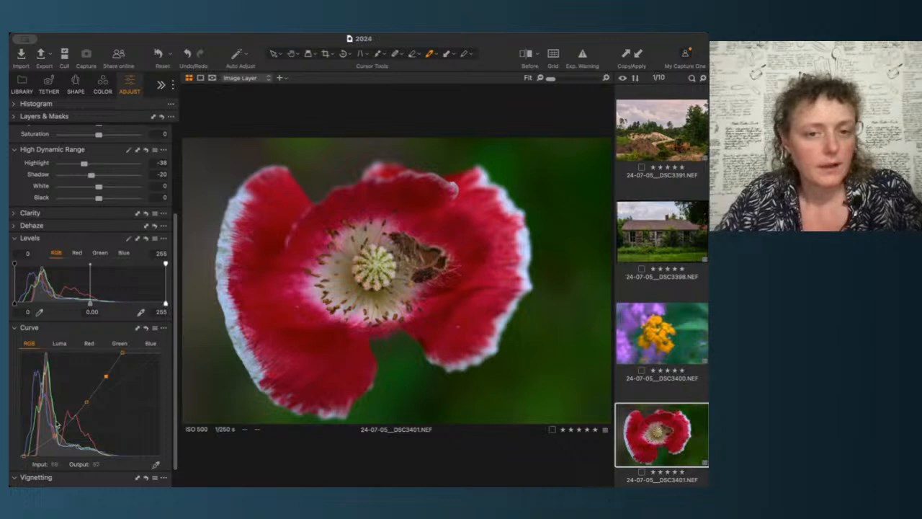
drag(58, 430, 54, 435)
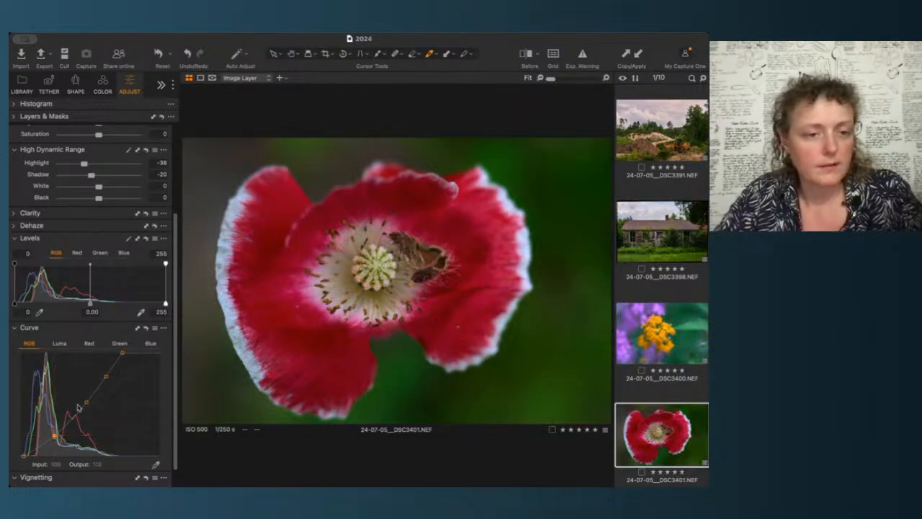
drag(86, 401, 85, 399)
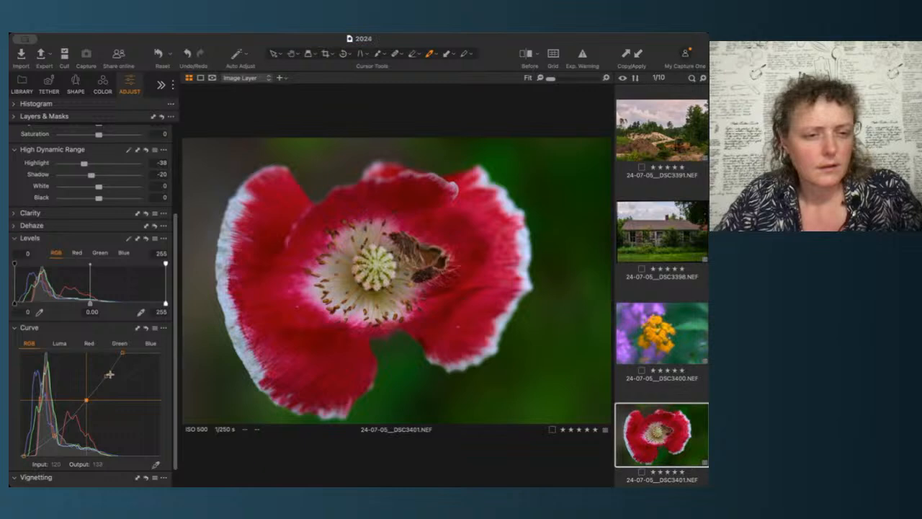
click(105, 376)
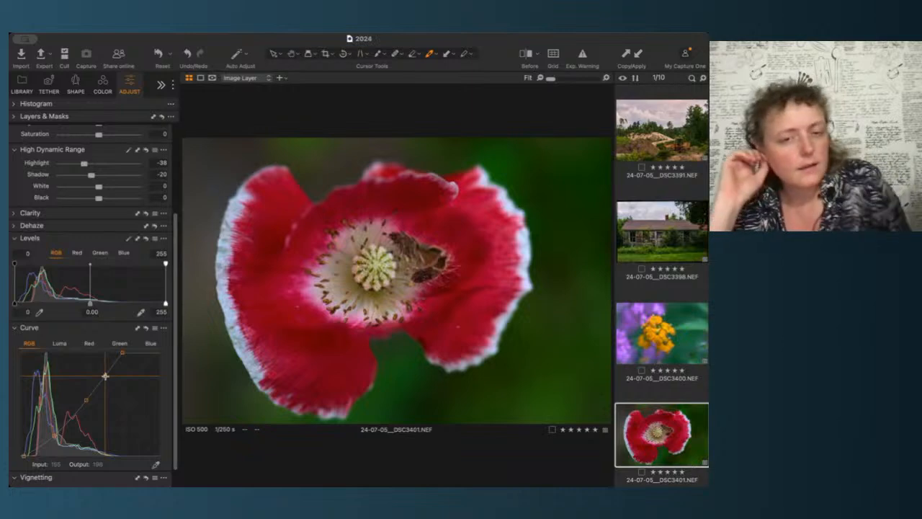
Step: Reset the curve to compare, then undo the reset
scroll(371, 272, up, 5)
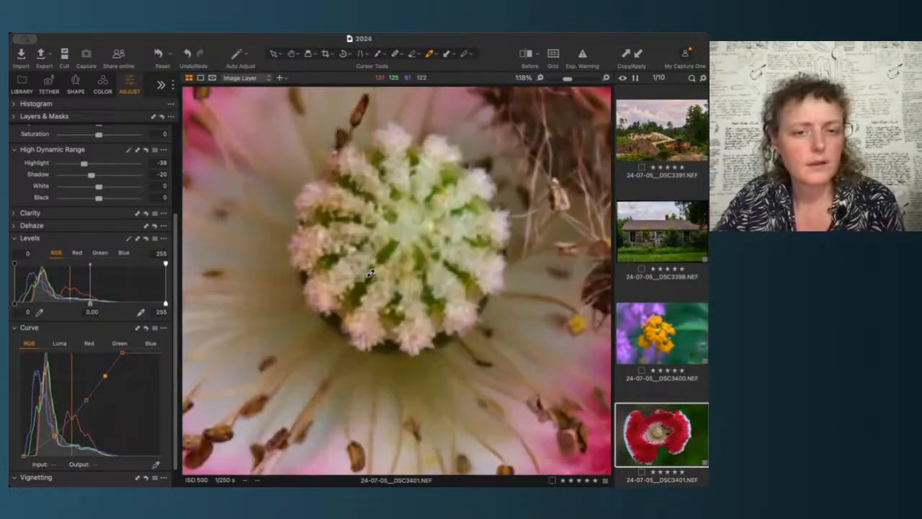
scroll(370, 273, down, 5)
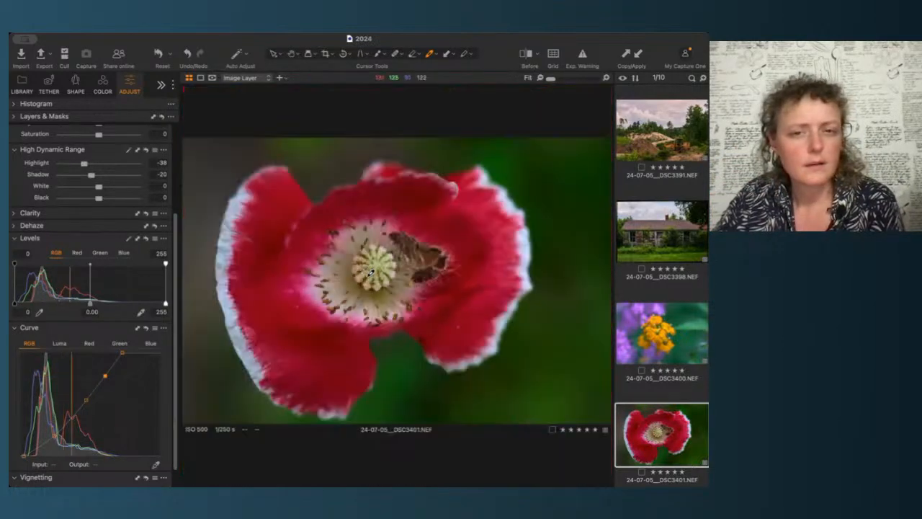
click(147, 327)
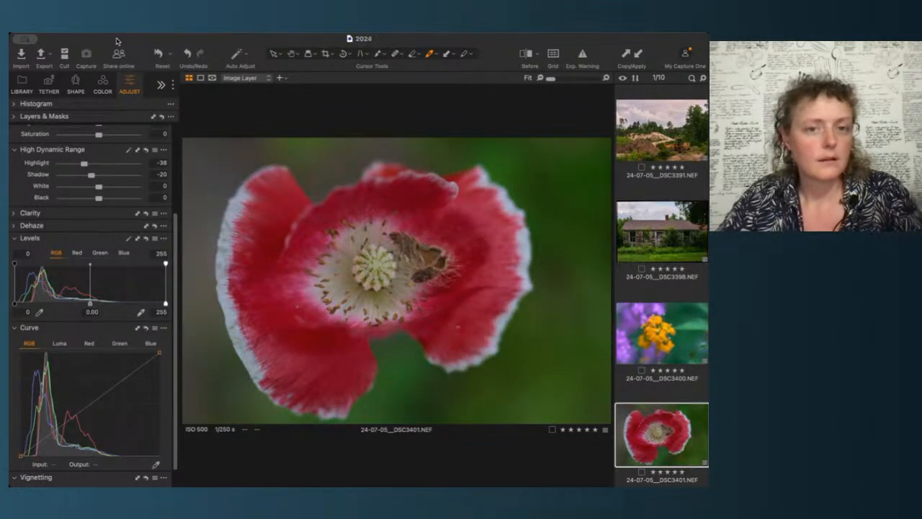
key(super+z)
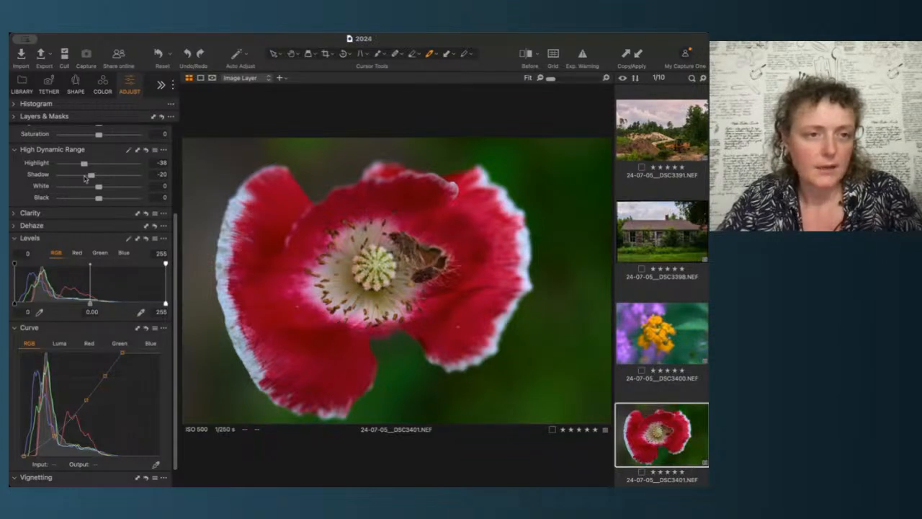
Step: Warm the poppy image's white balance to 5020 K and raise its exposure to 1.09
scroll(85, 179, up, 5)
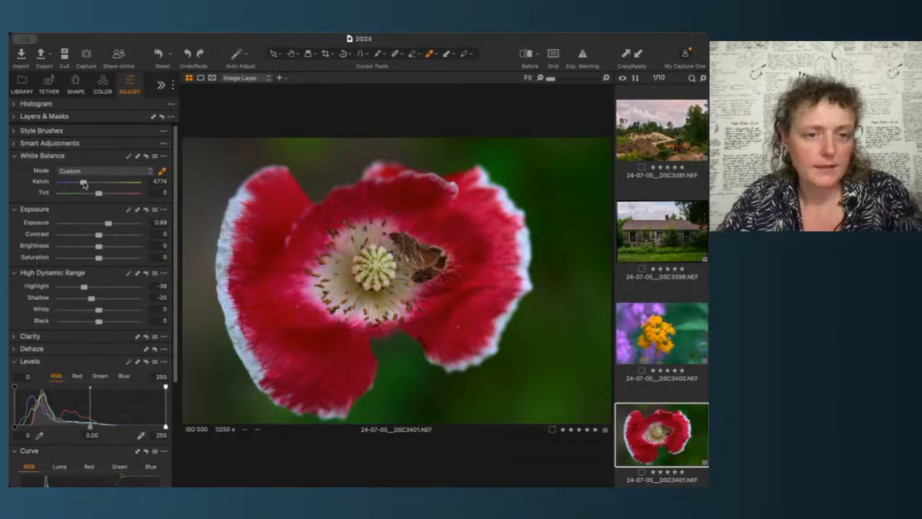
drag(84, 184, 85, 185)
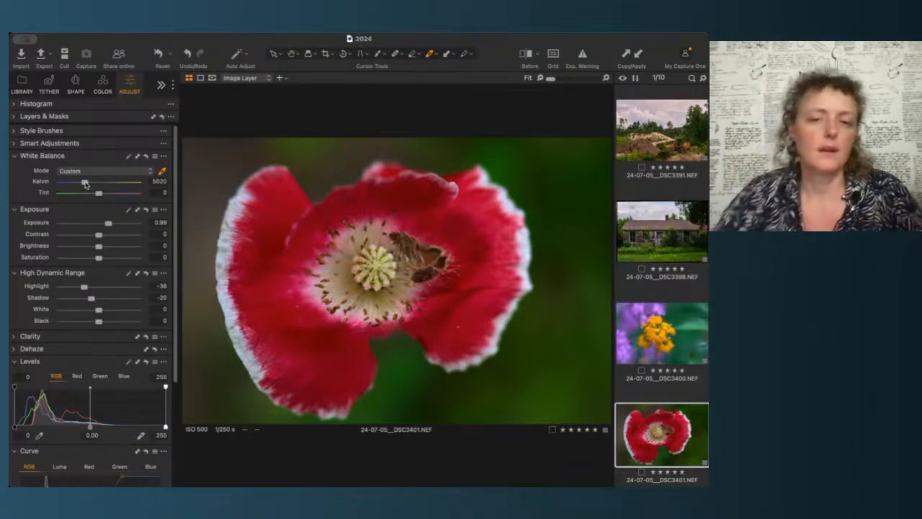
click(163, 223)
key(Up)
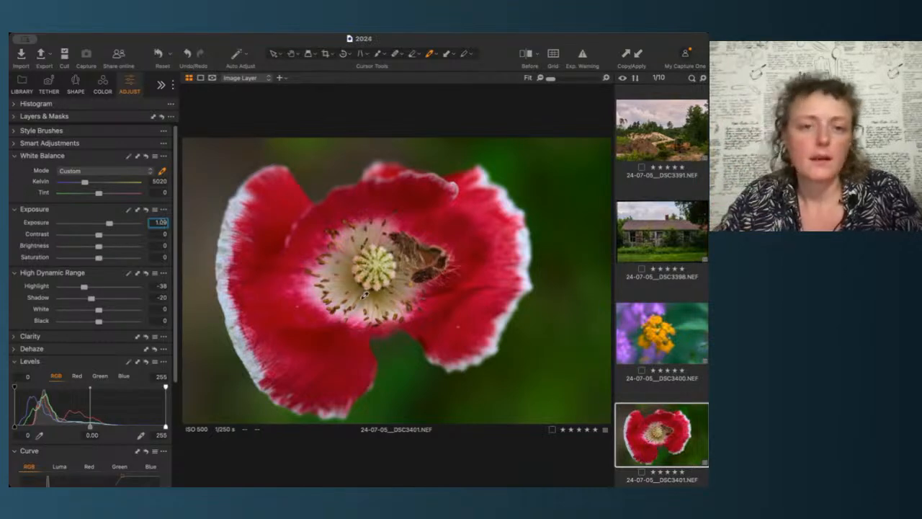
Step: Move to the phlox image and apply auto white balance to it
click(663, 429)
key(Down)
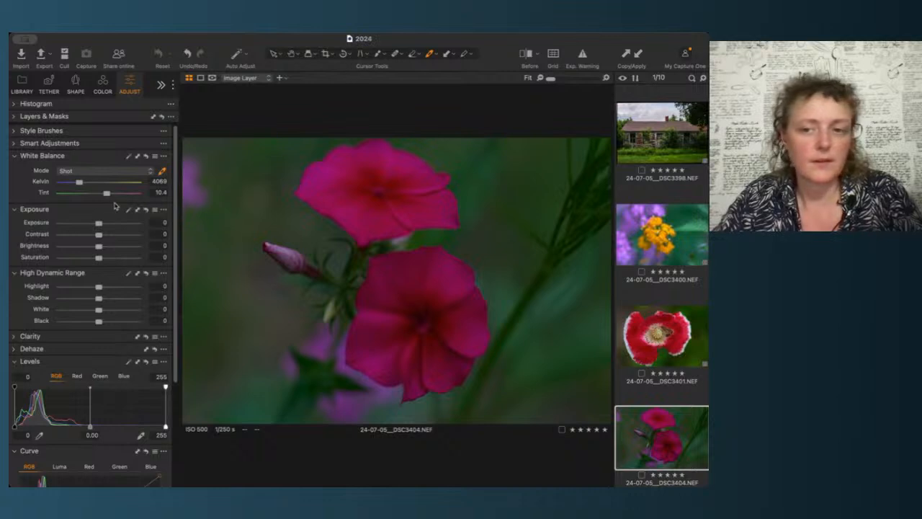
click(667, 334)
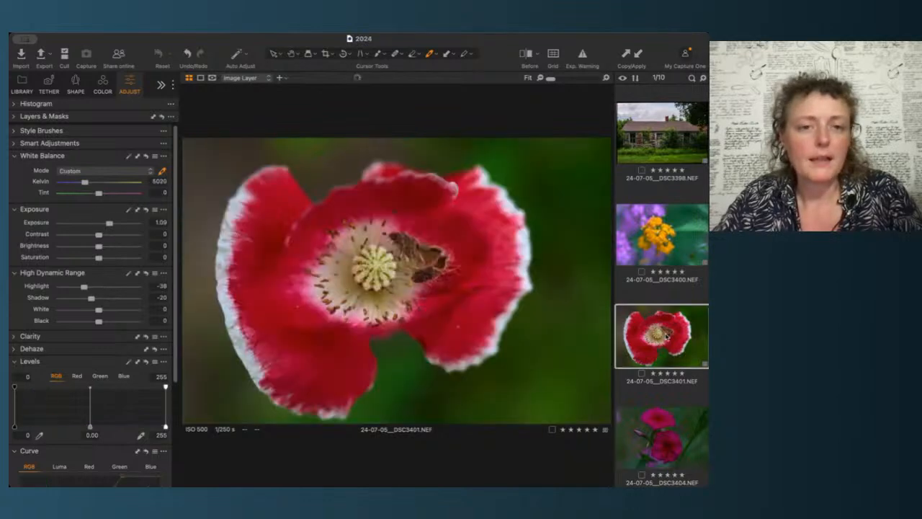
scroll(666, 335, up, 2)
click(667, 337)
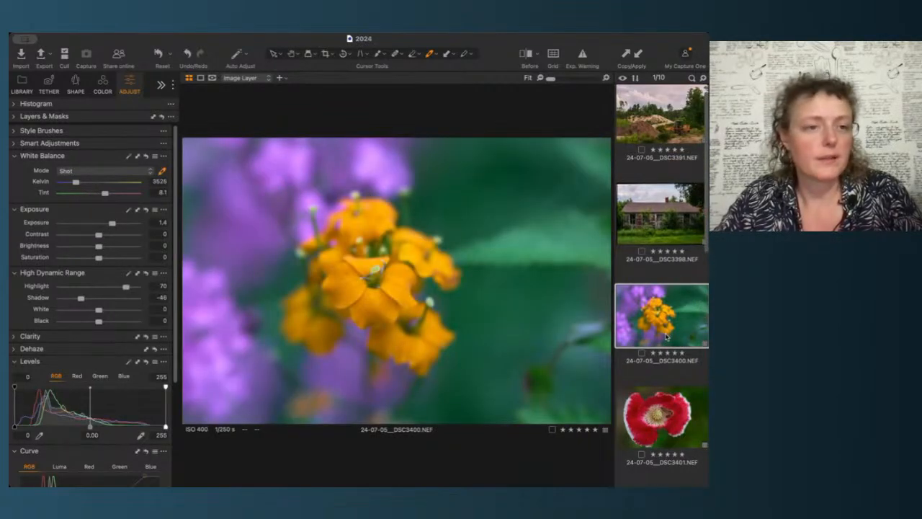
key(Down)
key(Down)
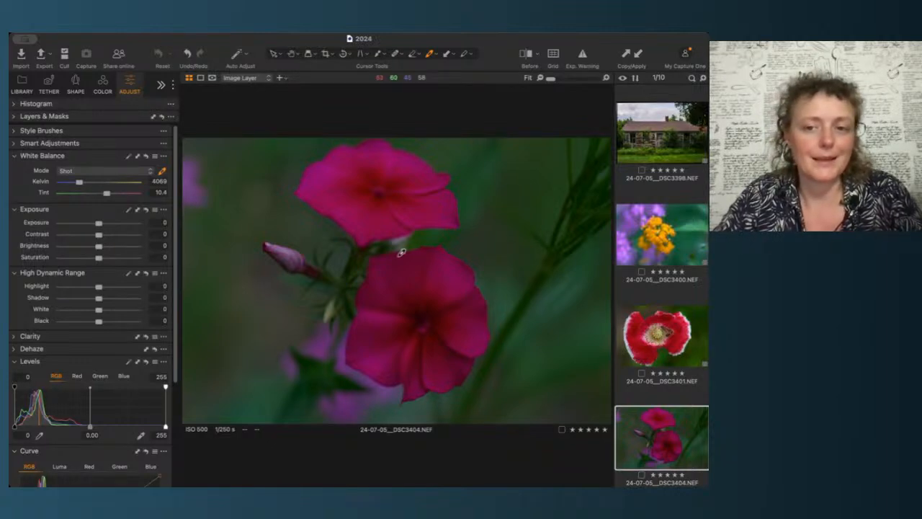
click(131, 157)
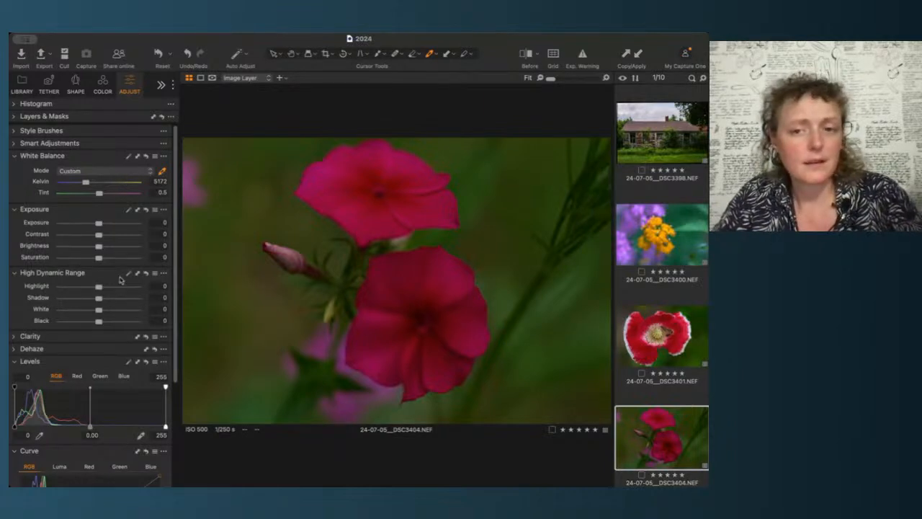
Step: Compare with the poppy, then warm the orange flower image's white balance to 4481 K
click(658, 237)
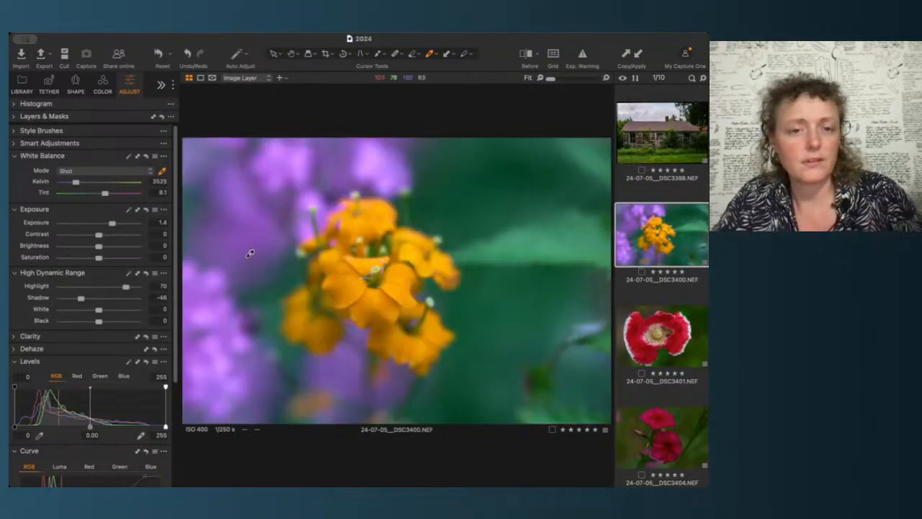
click(670, 343)
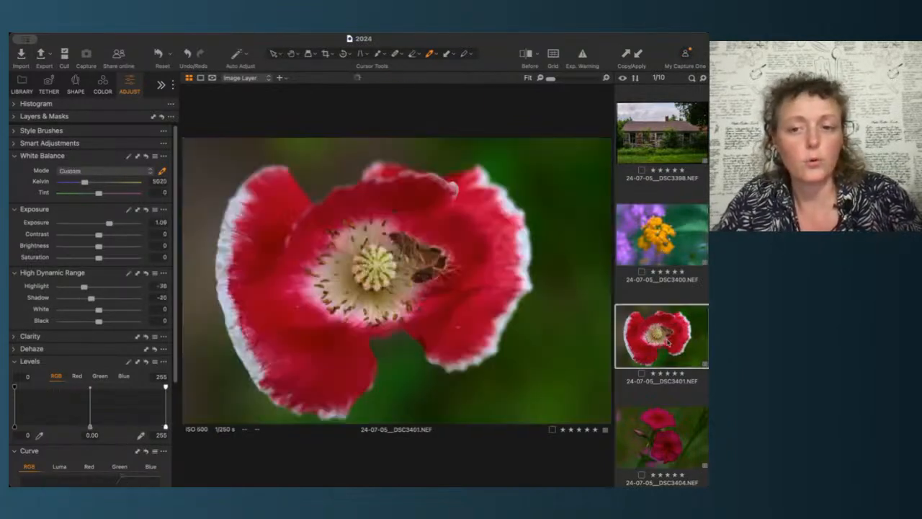
click(687, 246)
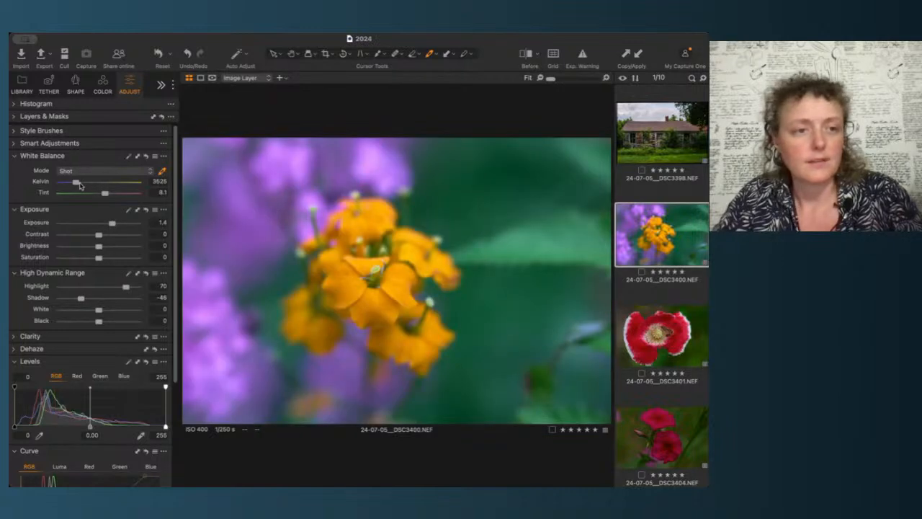
drag(76, 183, 81, 184)
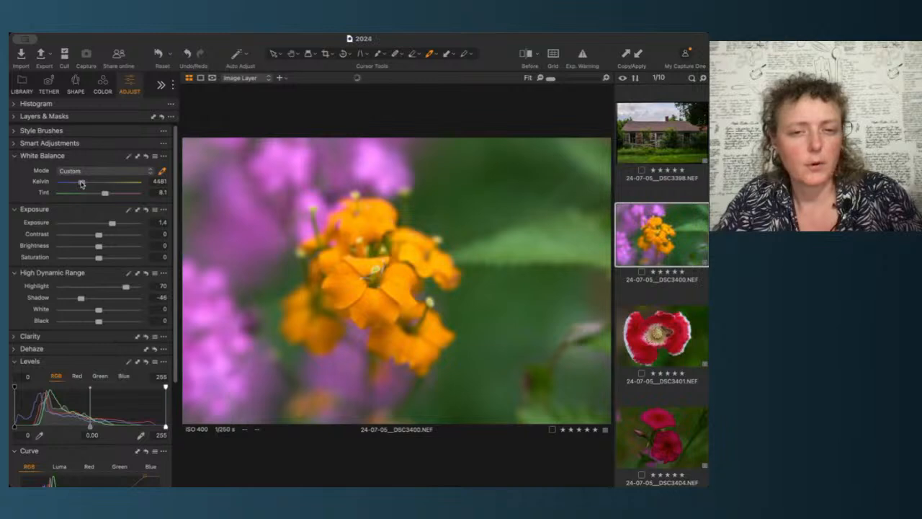
Step: Compare with the poppy again and set the orange flower image's white balance to 4802 K
click(673, 330)
click(675, 245)
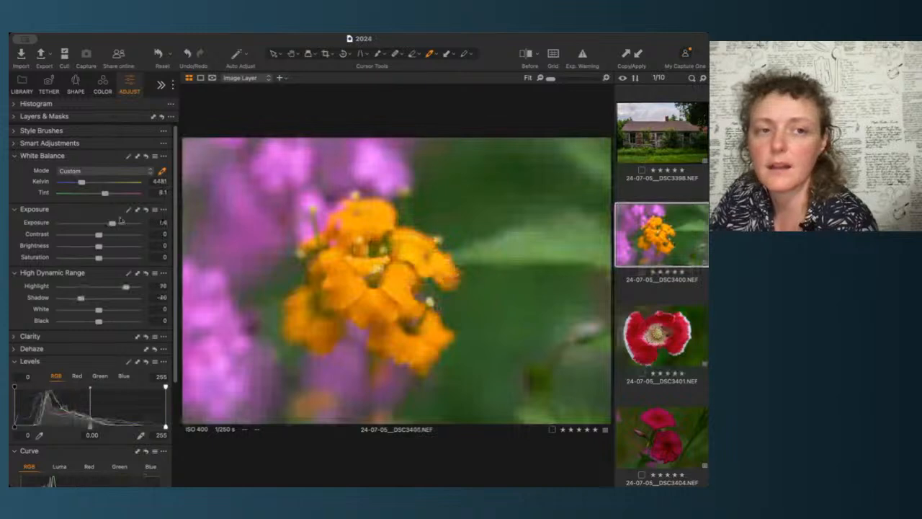
drag(80, 187, 84, 184)
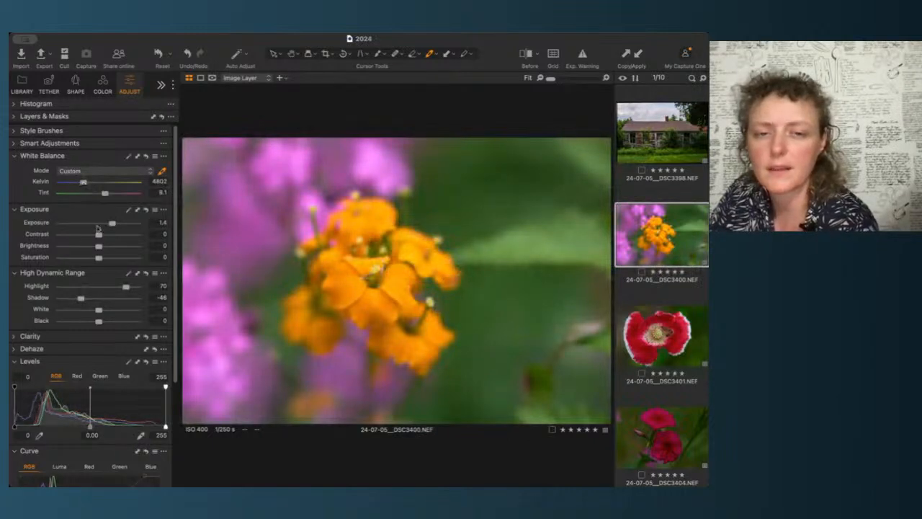
click(665, 330)
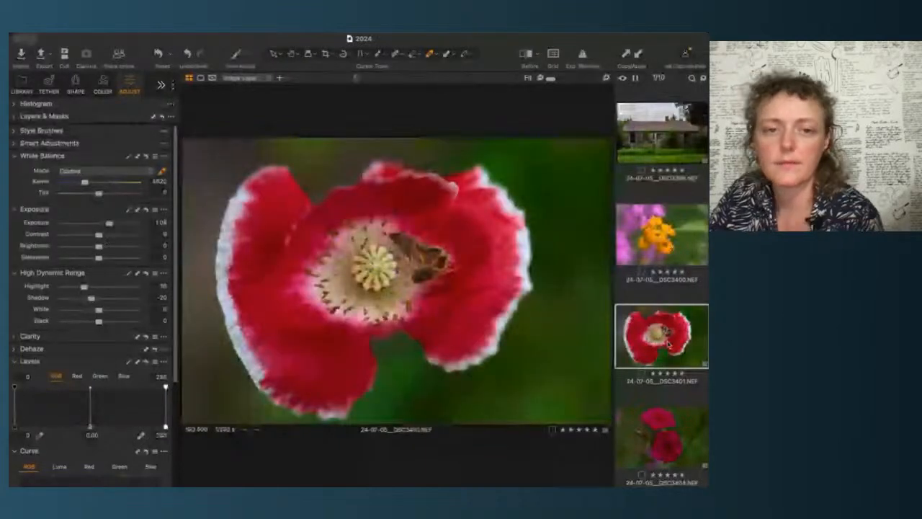
Step: Compare the phlox image with the other flowers, then set its white balance to 5001 K
click(662, 435)
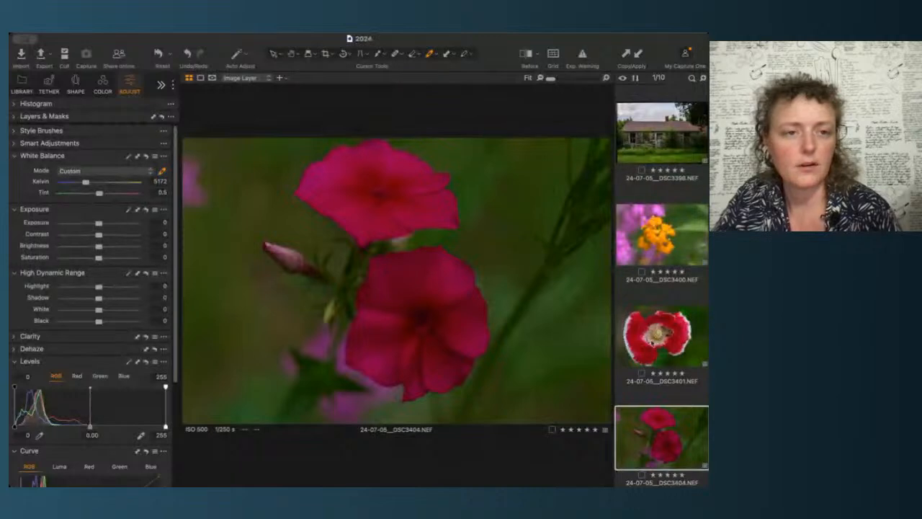
click(680, 348)
click(667, 247)
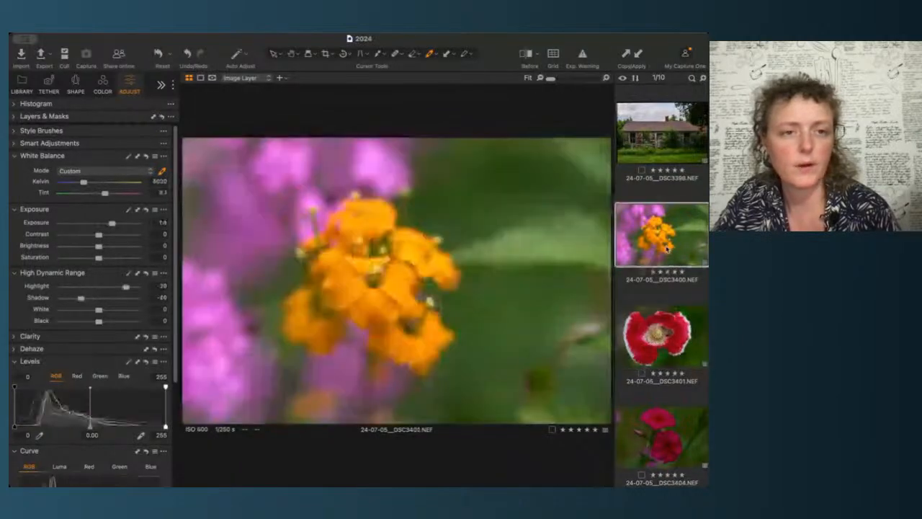
click(668, 434)
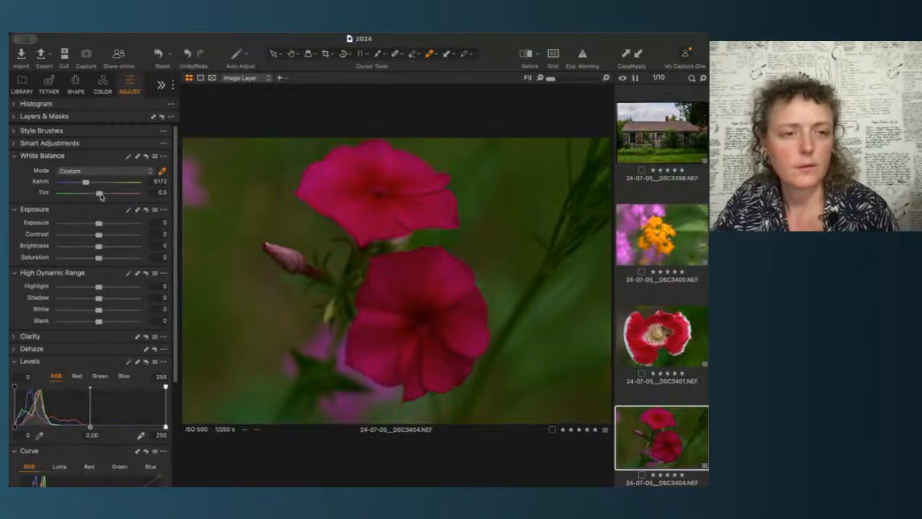
drag(86, 183, 84, 185)
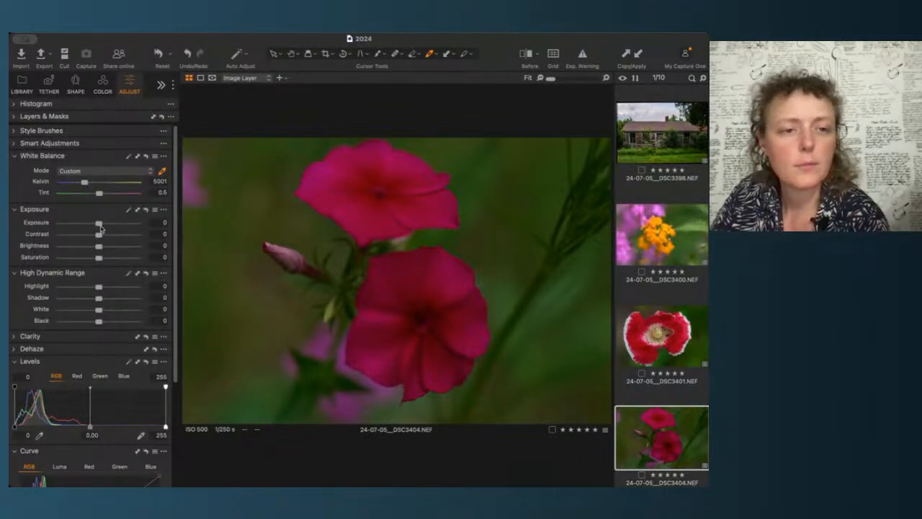
Step: Raise the phlox image's exposure to 1.23 and set its highlight to -100 and shadow to -1
drag(100, 227, 108, 225)
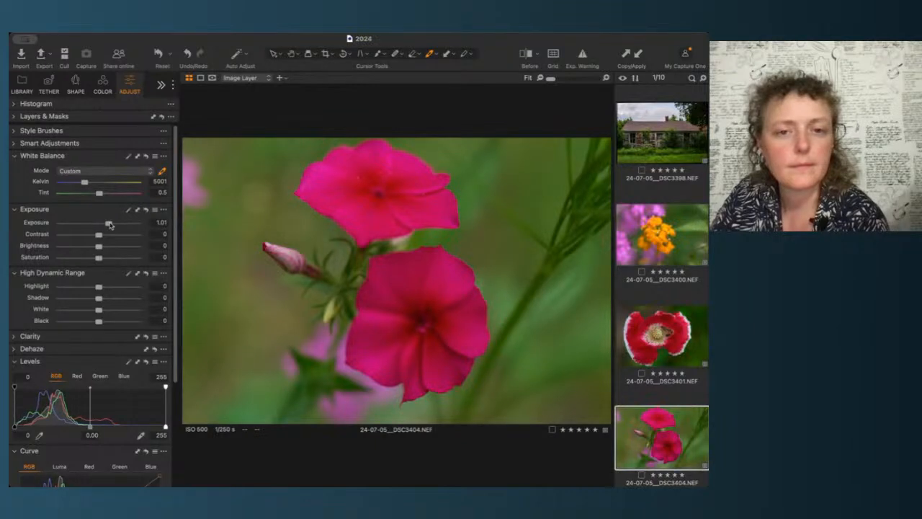
scroll(173, 406, down, 5)
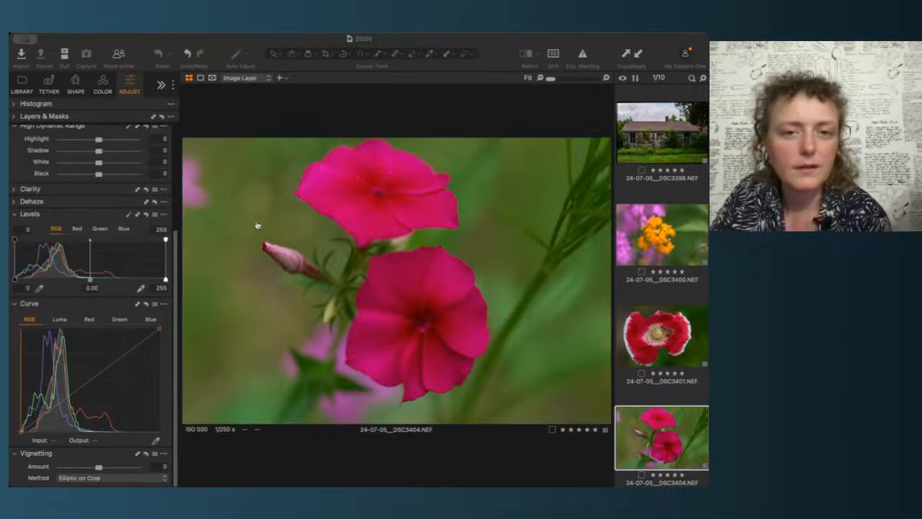
click(124, 44)
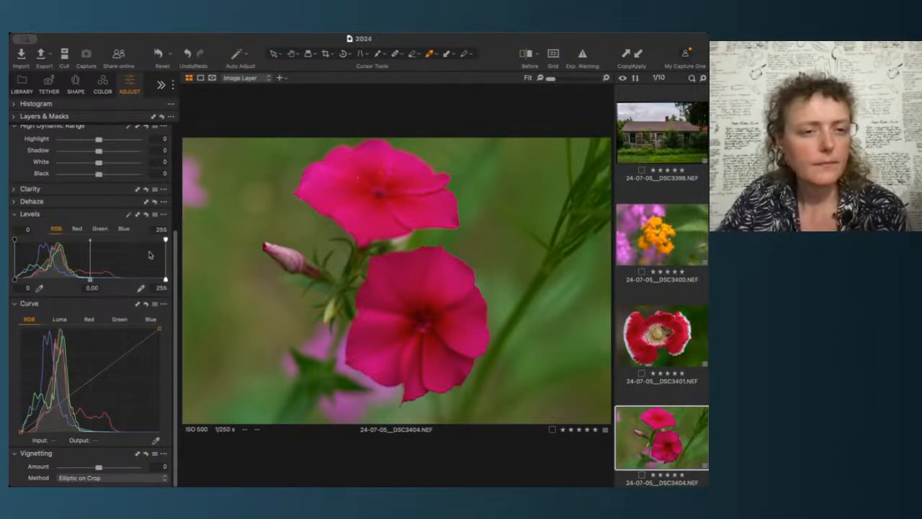
scroll(132, 155, up, 3)
scroll(132, 155, up, 3)
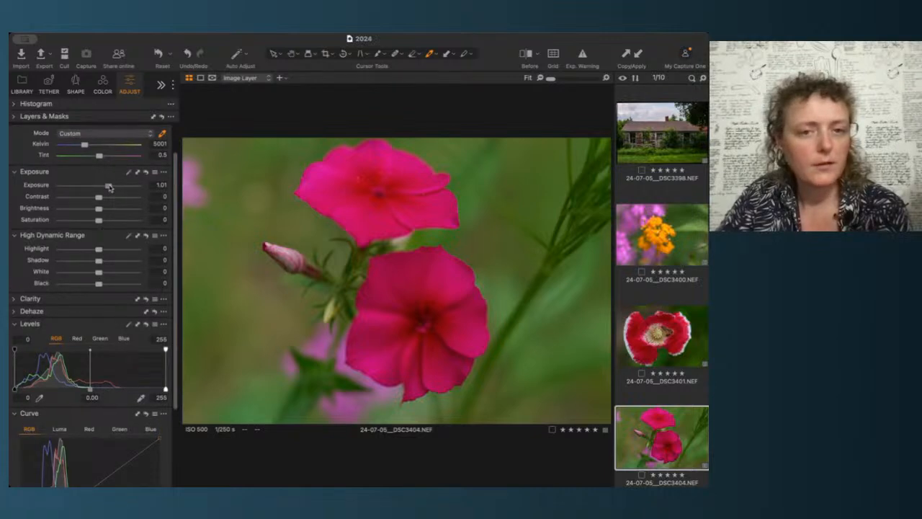
drag(109, 187, 112, 187)
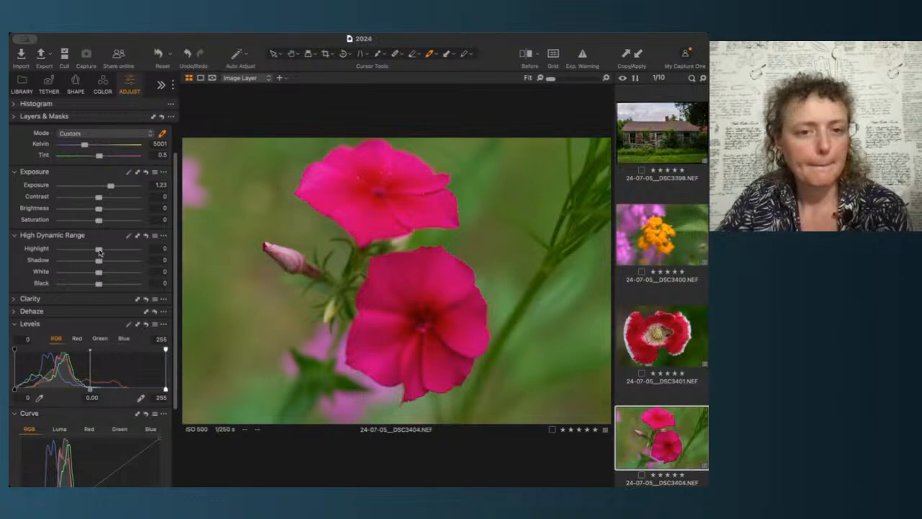
drag(99, 251, 32, 247)
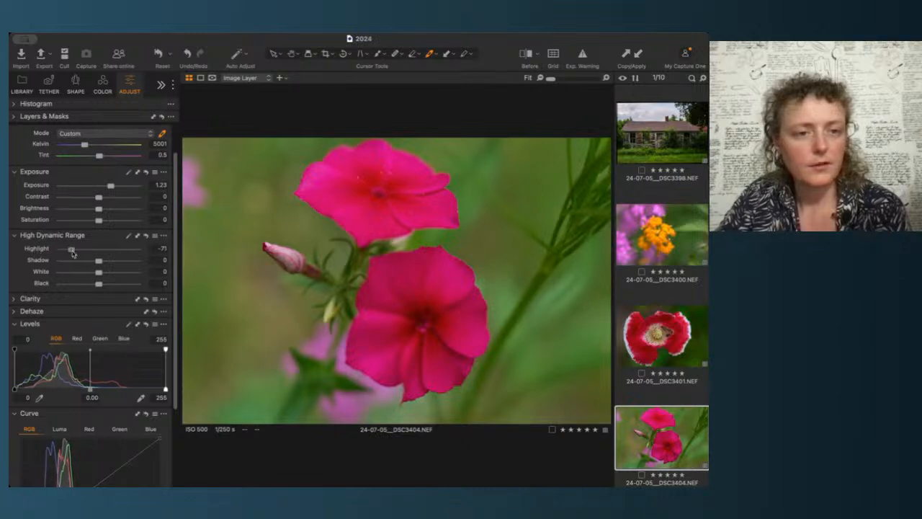
mouse_move(99, 264)
mouse_down()
mouse_move(88, 263)
mouse_move(108, 263)
mouse_move(99, 261)
mouse_up()
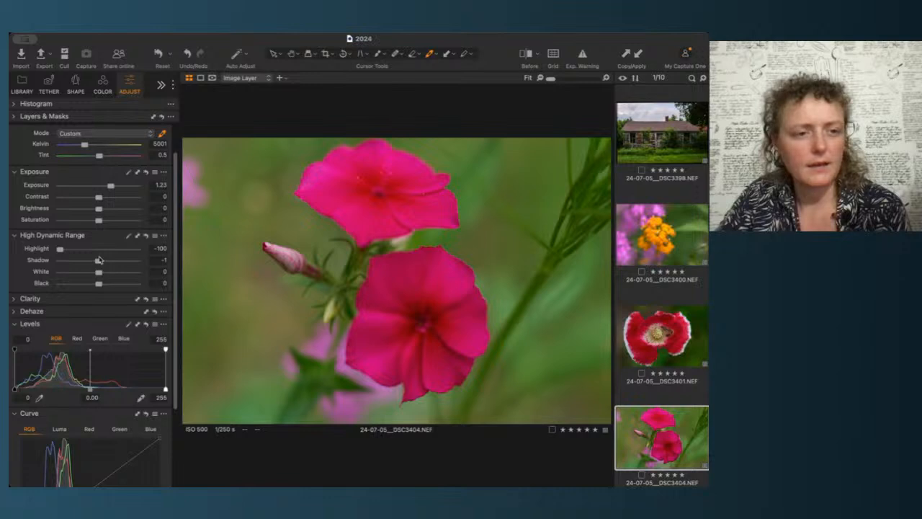
Step: Shape the phlox image's RGB curve by pulling in the white and black points and adding shadow and midtone points
scroll(101, 321, down, 5)
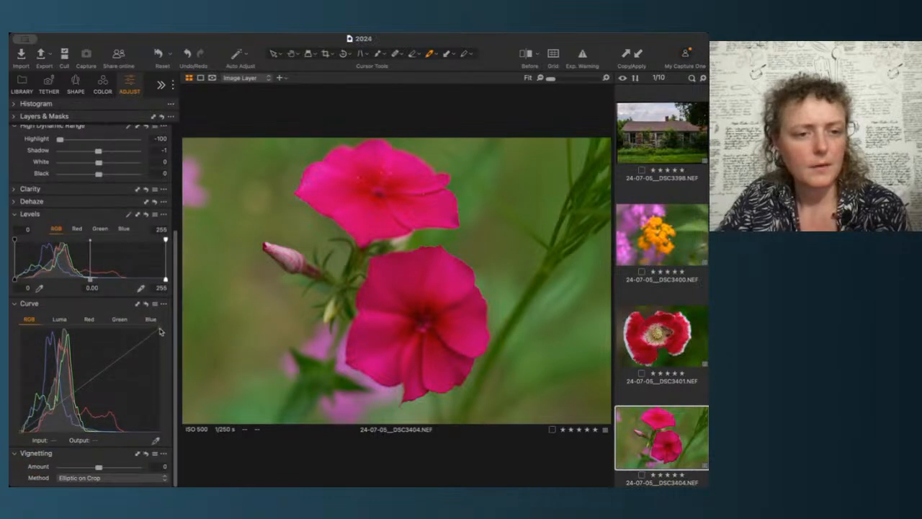
drag(160, 332, 127, 327)
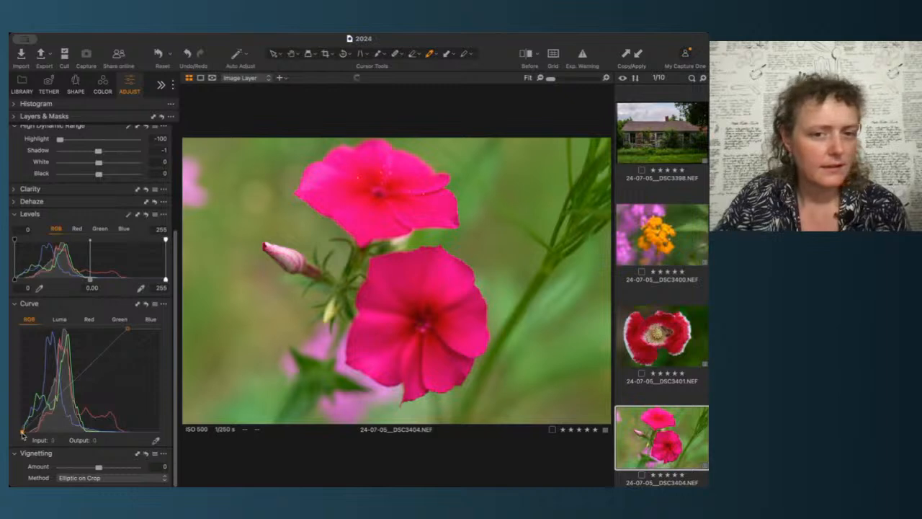
drag(24, 437, 13, 436)
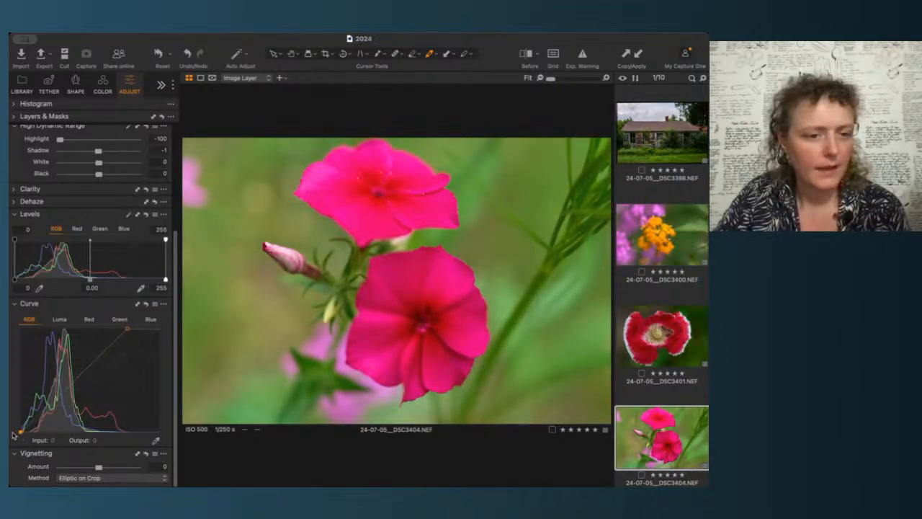
click(87, 377)
drag(86, 376, 89, 379)
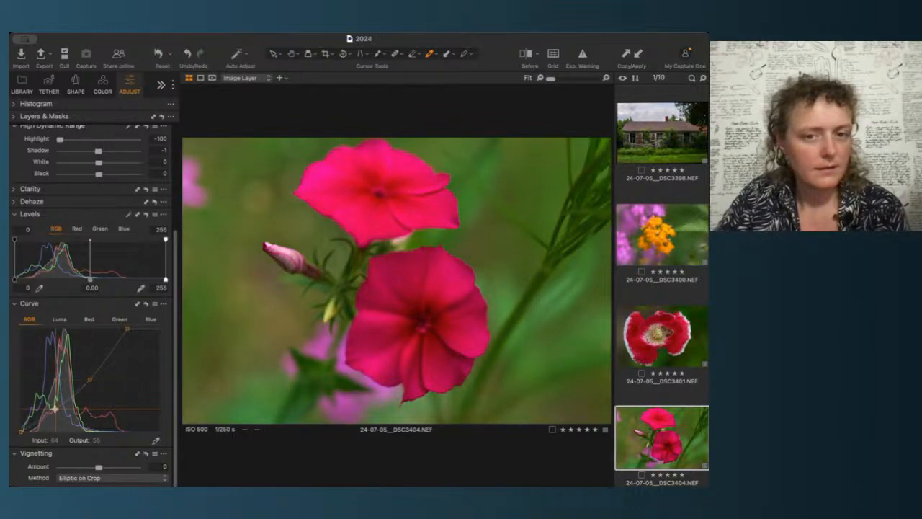
click(112, 353)
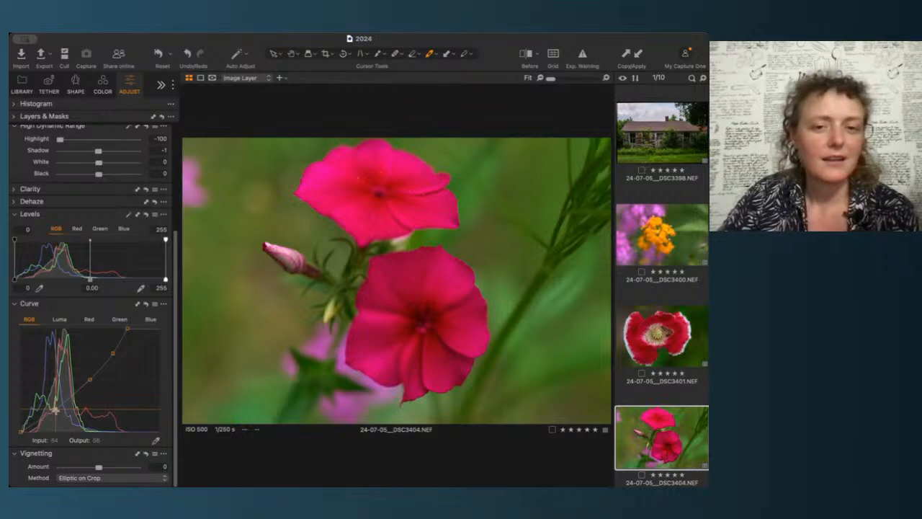
drag(56, 410, 56, 409)
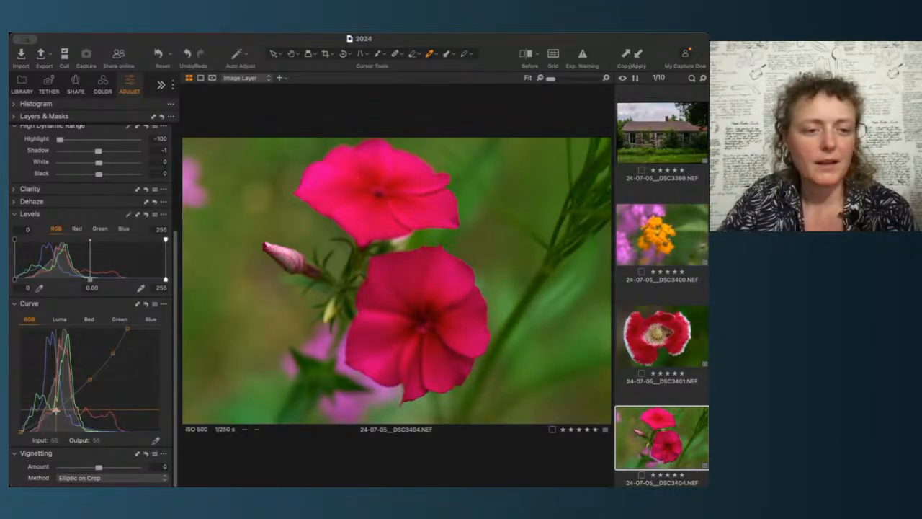
click(90, 379)
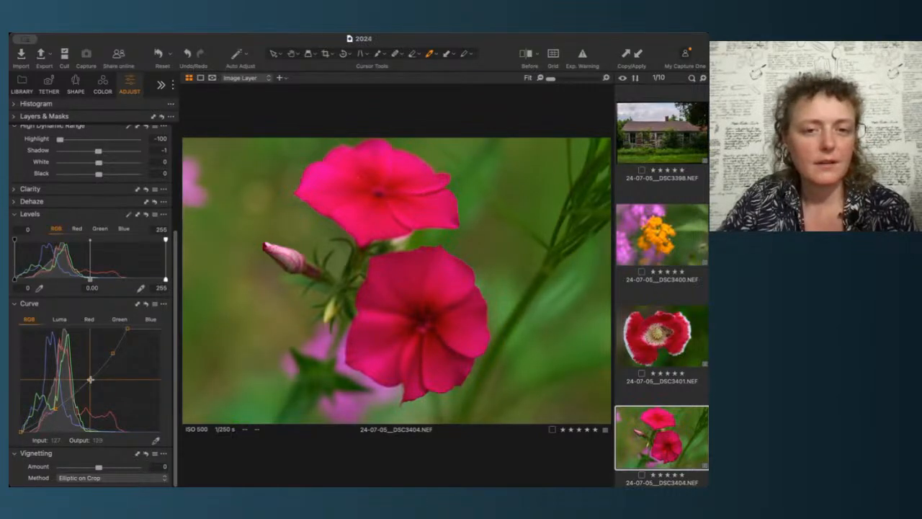
drag(90, 379, 114, 354)
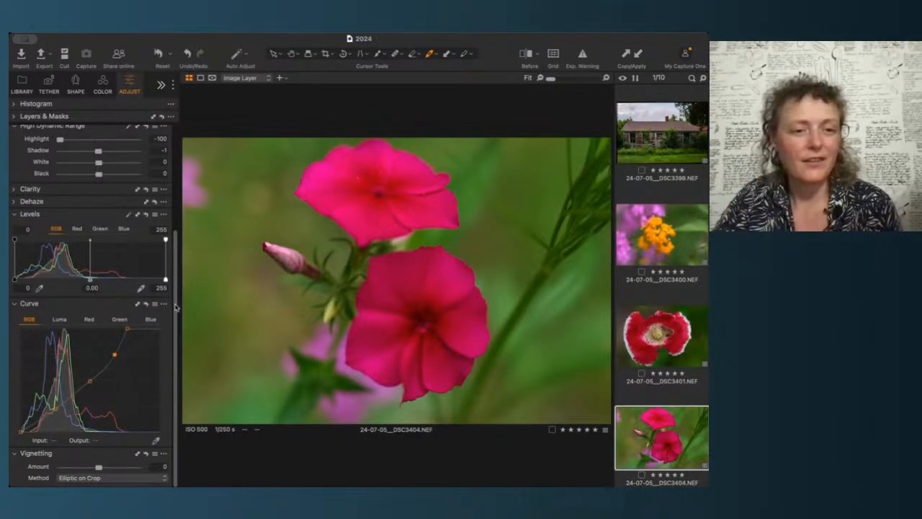
Step: Lower the phlox image's saturation to -10 and raise its exposure to 1.53
scroll(173, 304, up, 5)
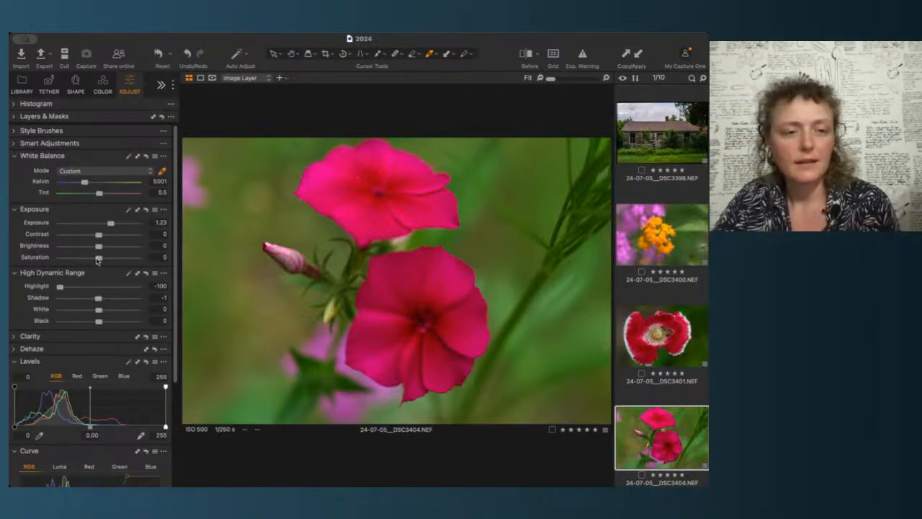
drag(98, 259, 93, 261)
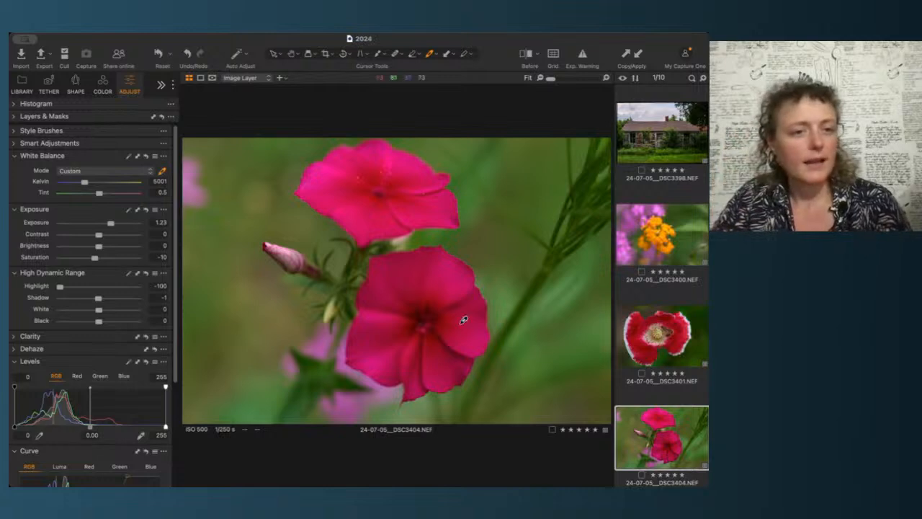
click(157, 223)
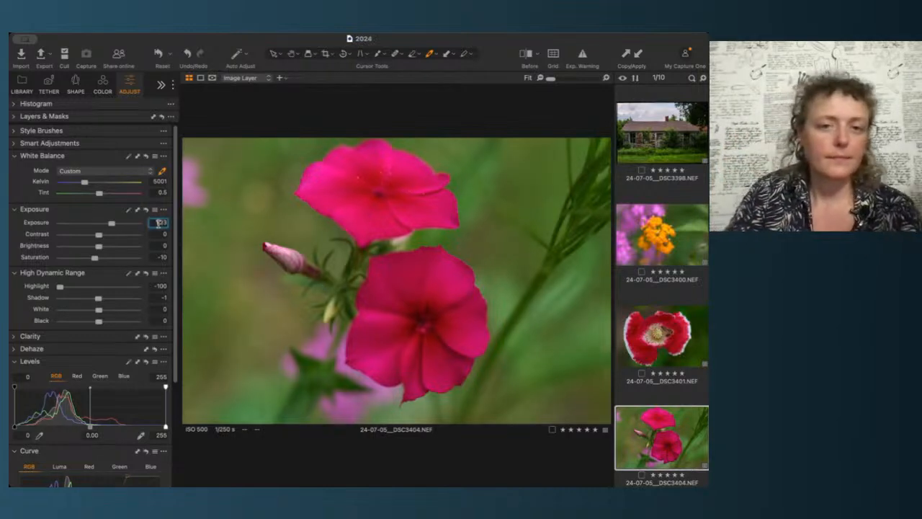
key(Up)
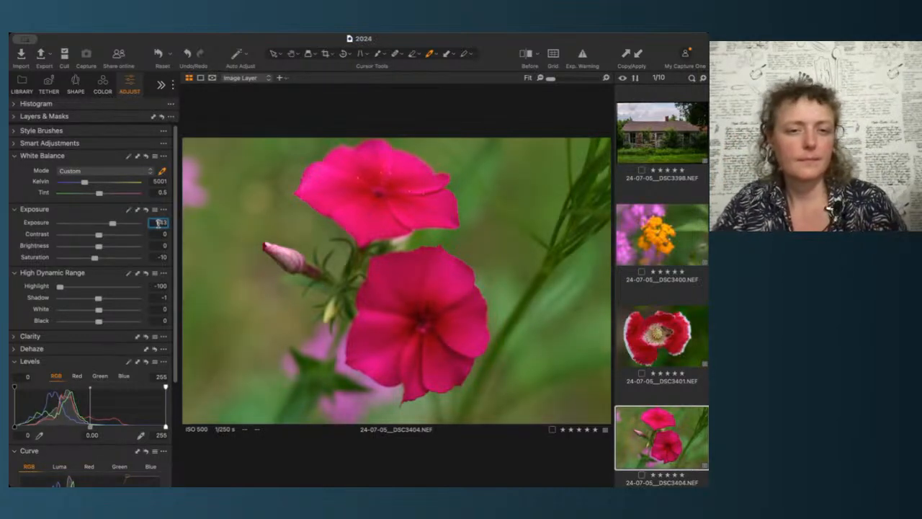
key(Up)
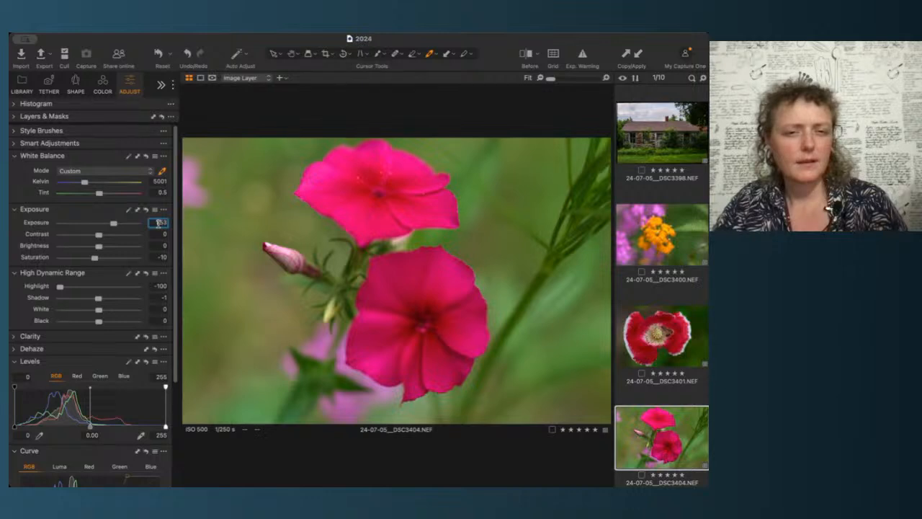
key(Down)
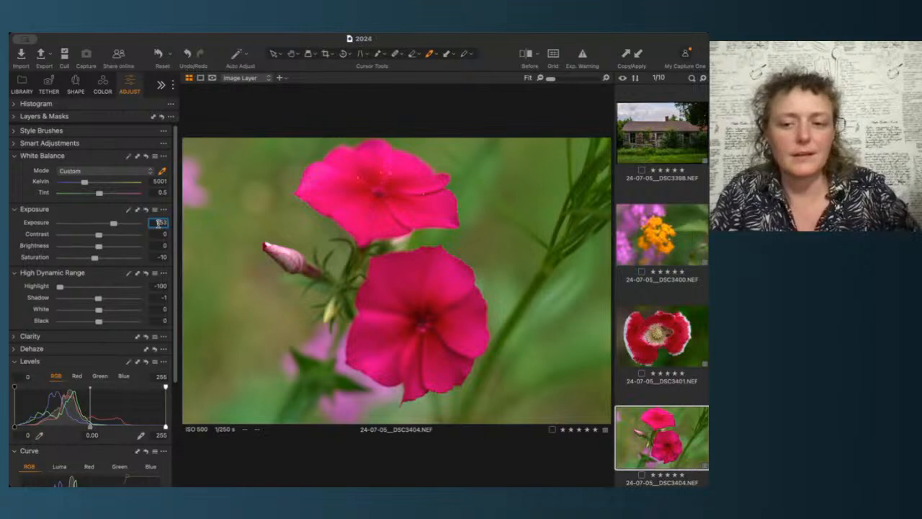
Step: Apply the phlox image's white balance, exposure, high dynamic range and curve settings to the second phlox image DSC3410
scroll(649, 443, down, 5)
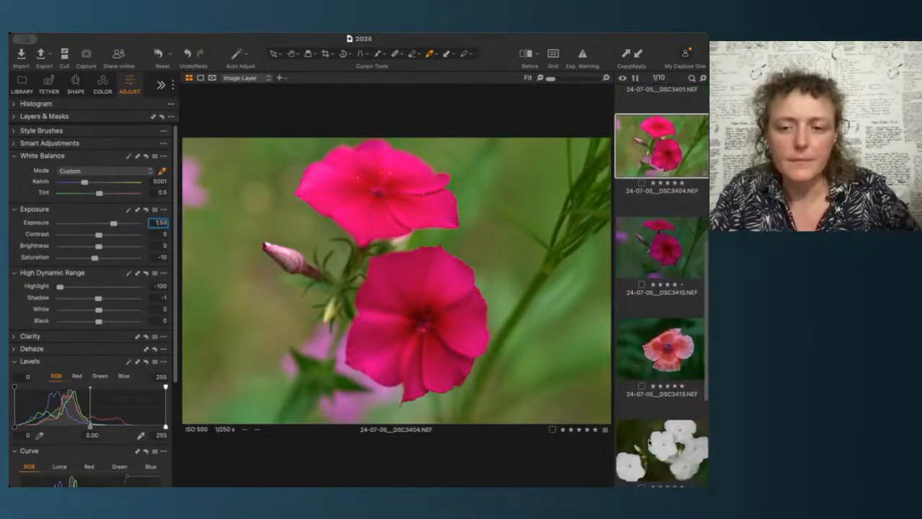
click(678, 256)
scroll(678, 255, up, 2)
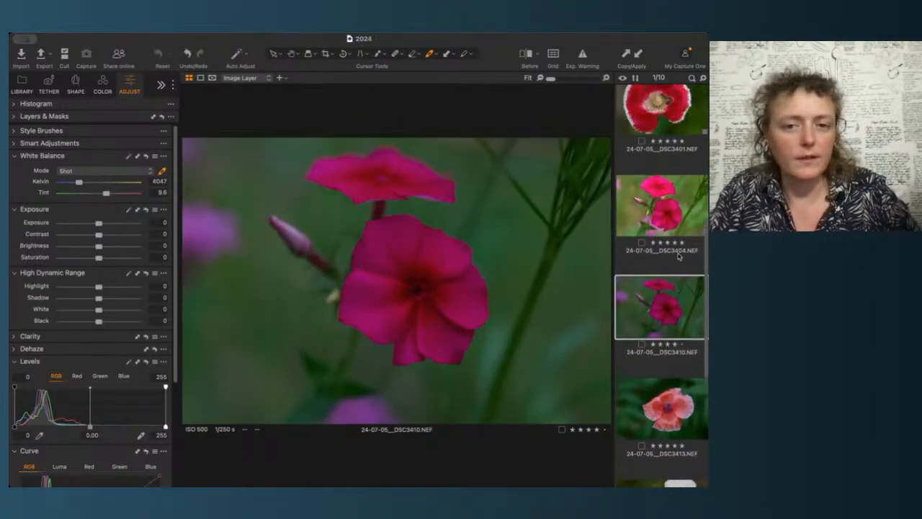
click(678, 256)
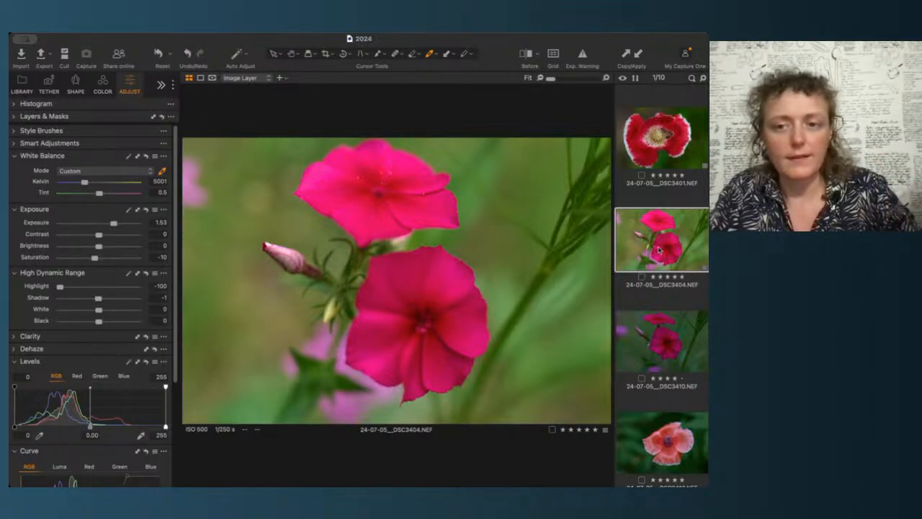
super+click(664, 339)
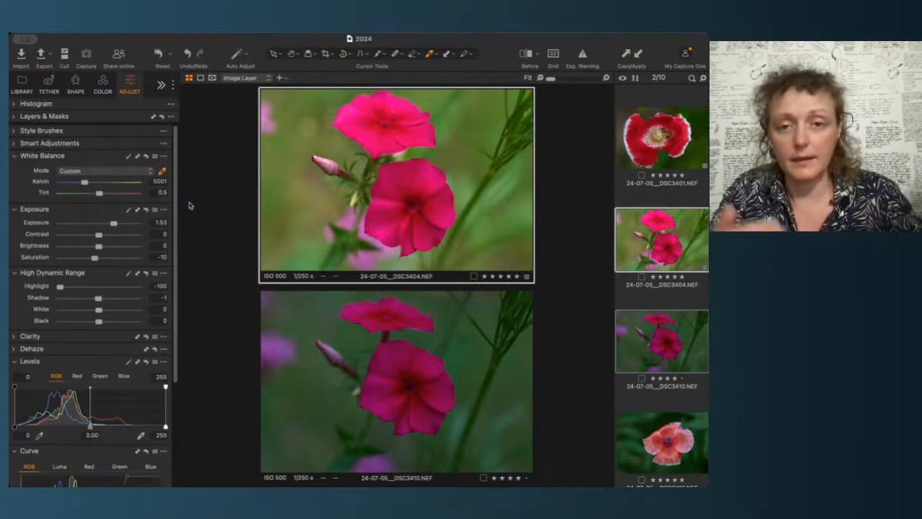
click(137, 157)
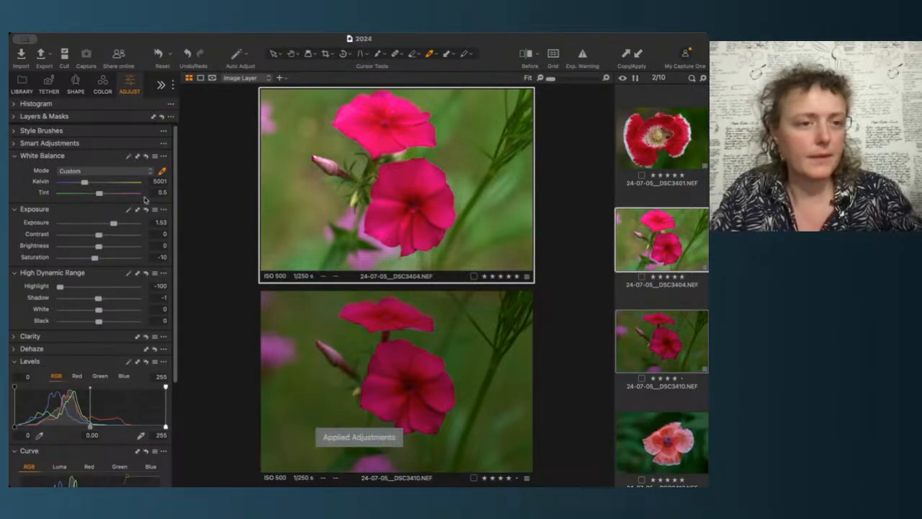
click(138, 210)
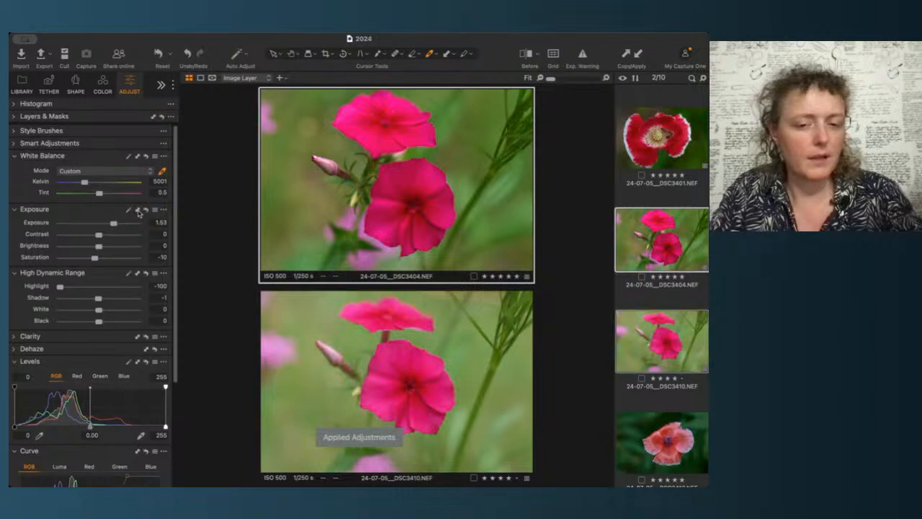
click(139, 275)
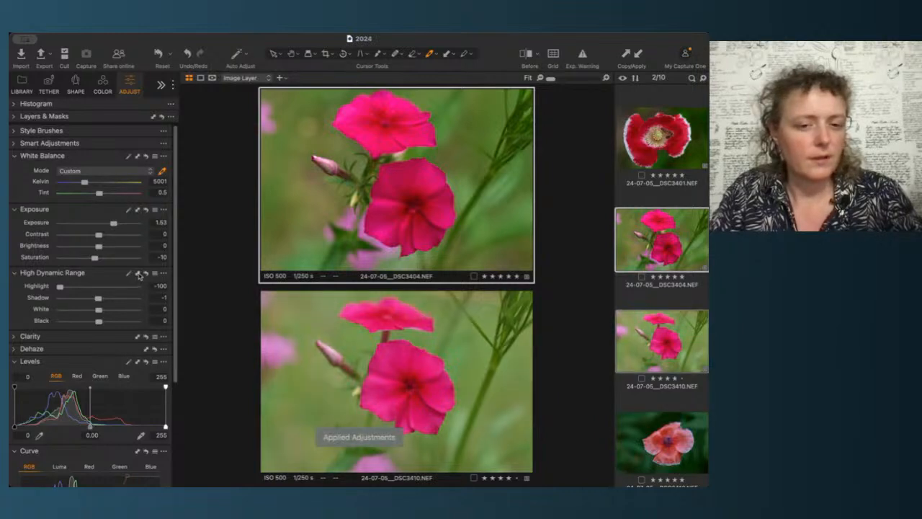
scroll(137, 346, down, 5)
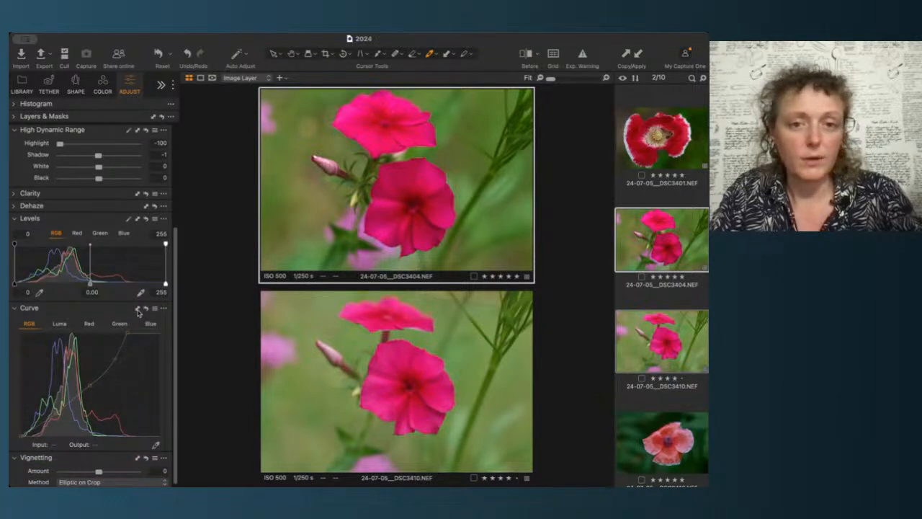
click(138, 310)
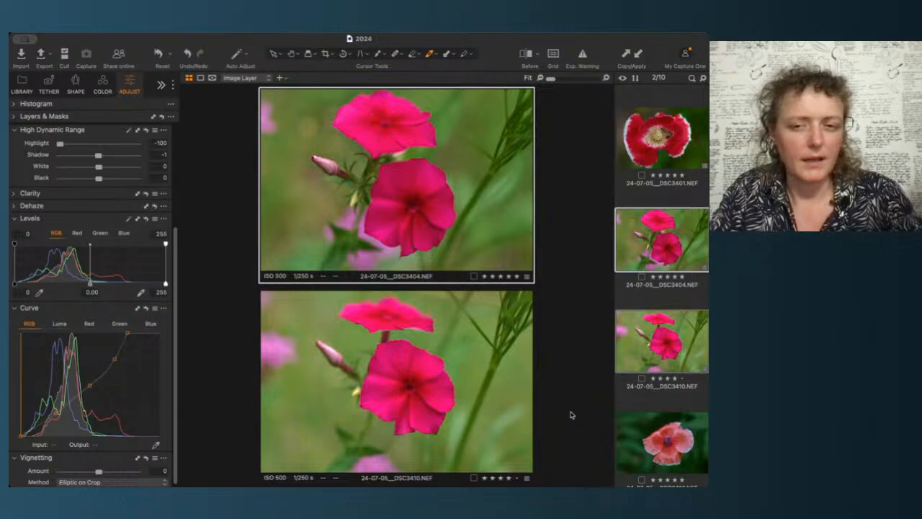
super+click(659, 288)
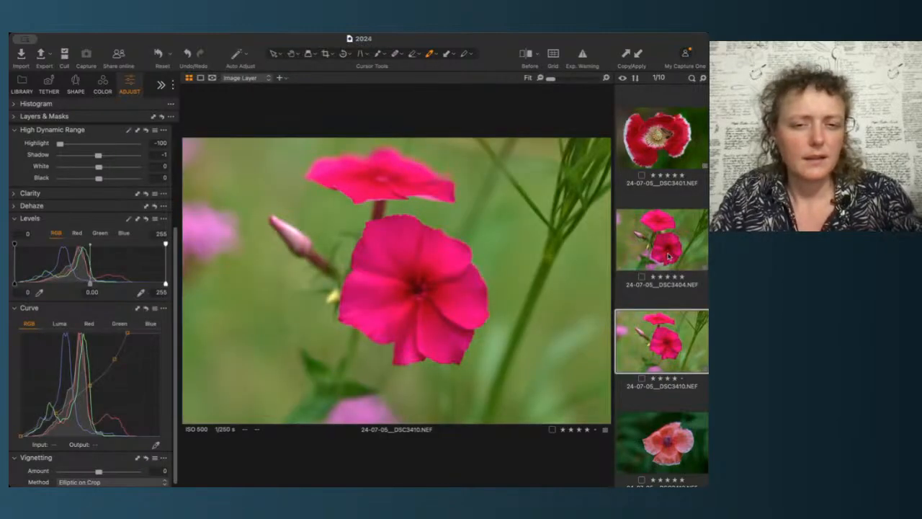
Step: Refine the second phlox image's RGB curve by nudging the white point and adjusting a midtone point
click(668, 256)
key(Down)
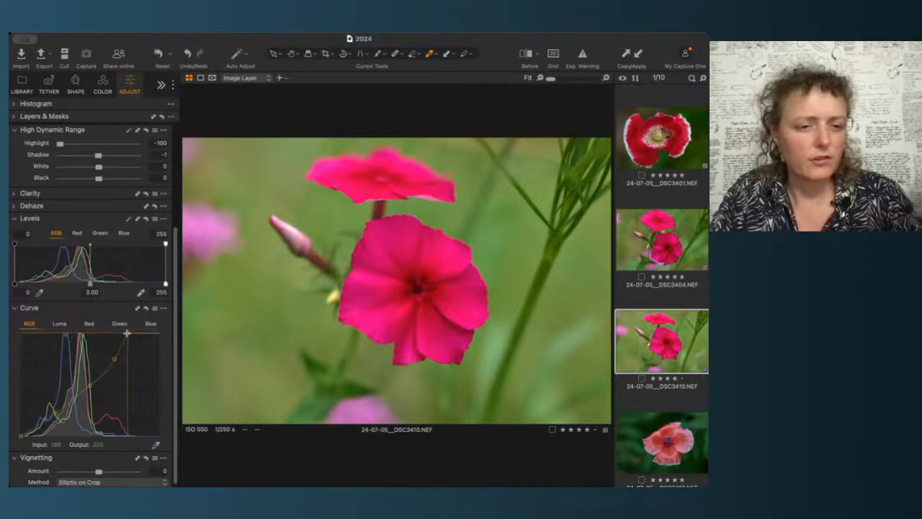
drag(127, 333, 132, 333)
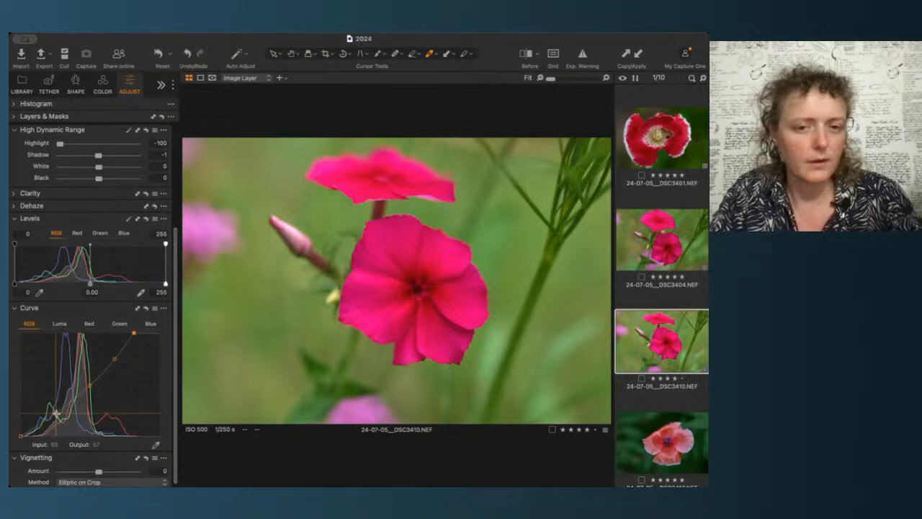
click(90, 387)
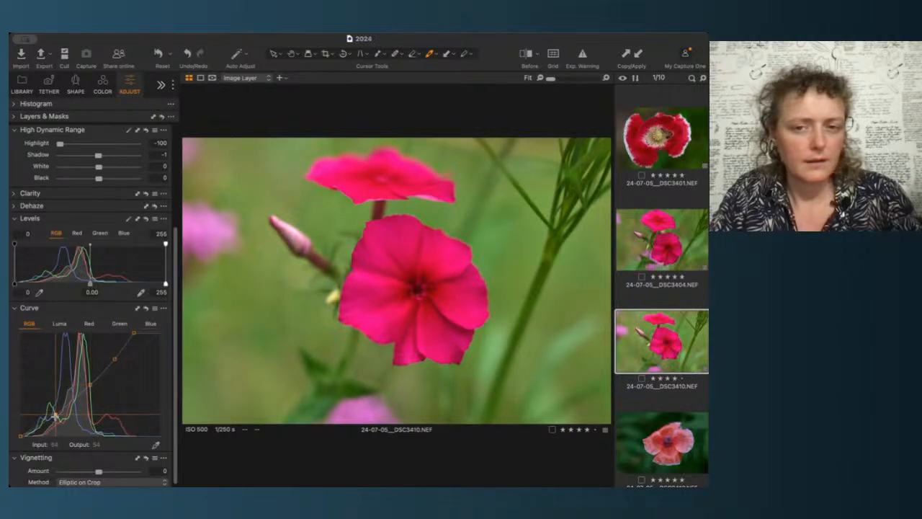
Step: Lower the second phlox image DSC3410's exposure to 1.43
click(663, 247)
click(663, 339)
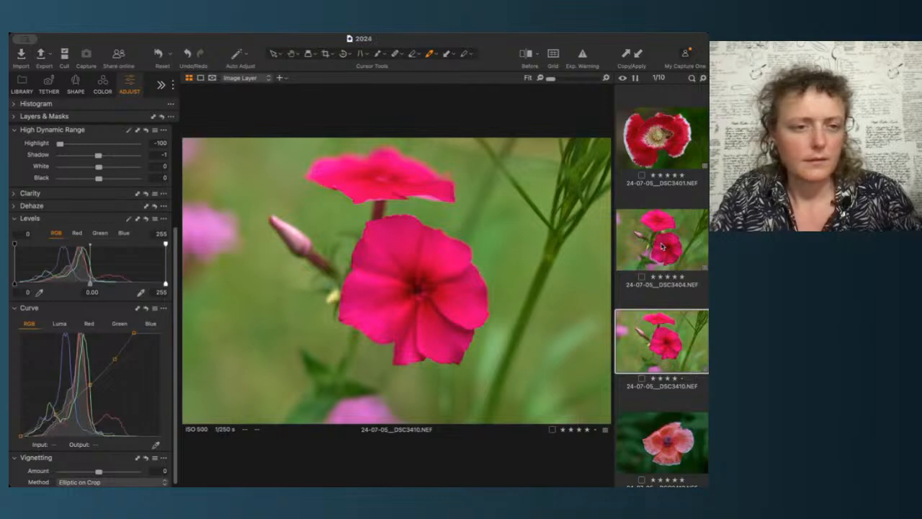
scroll(125, 218, up, 4)
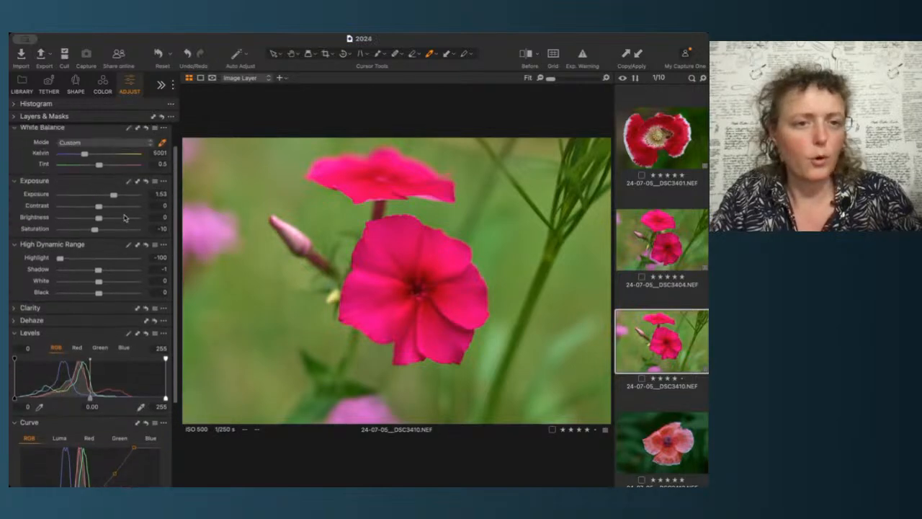
click(155, 194)
key(Down)
key(Down)
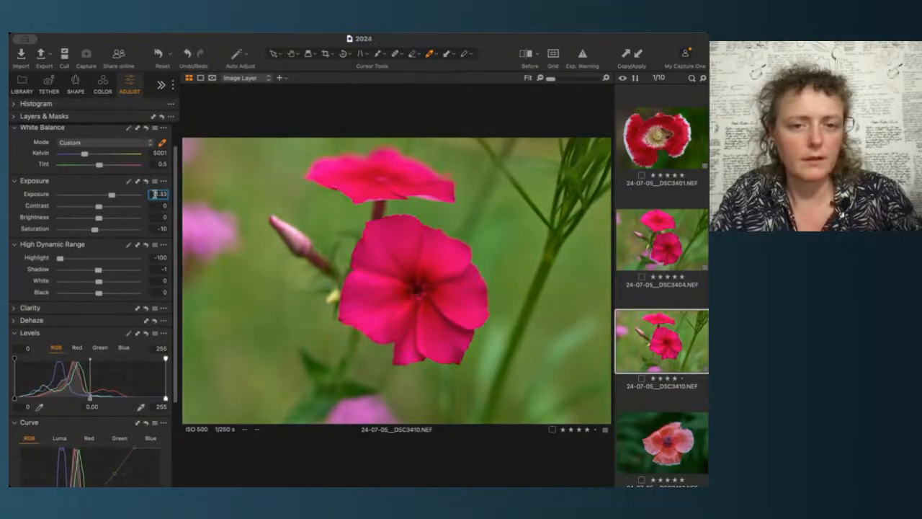
key(Up)
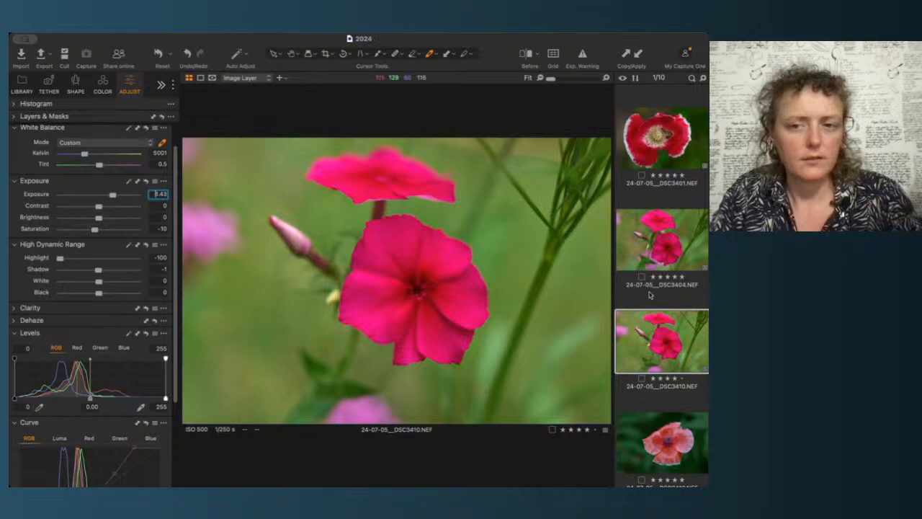
Step: Compare the two phlox images DSC3404 and DSC3410 by switching back and forth between them
click(668, 252)
key(Down)
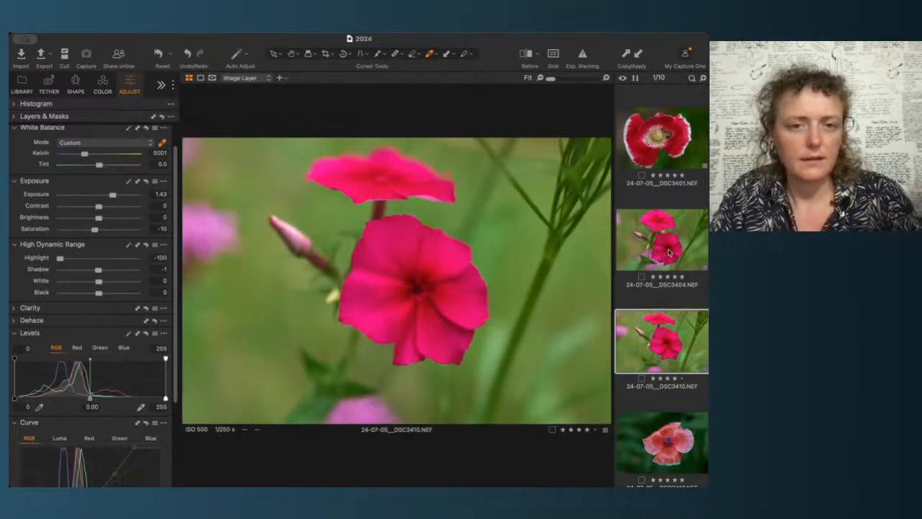
click(669, 252)
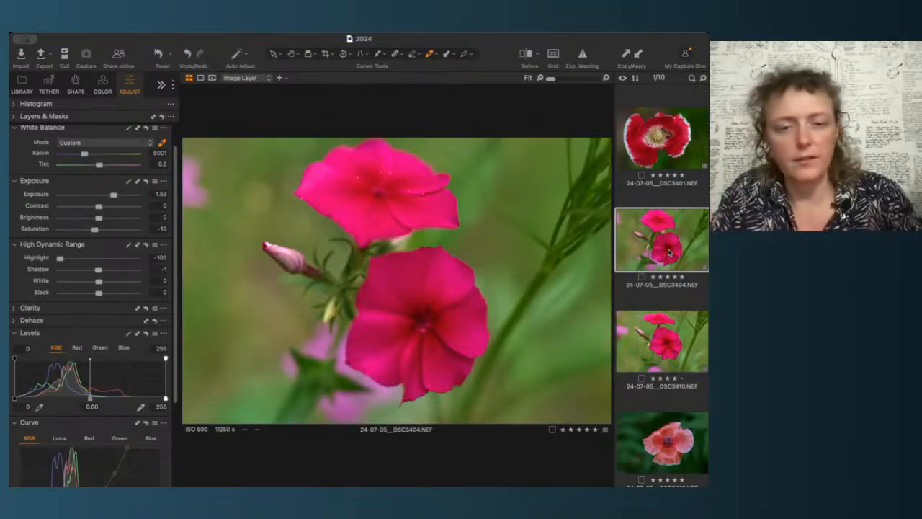
key(Down)
click(669, 253)
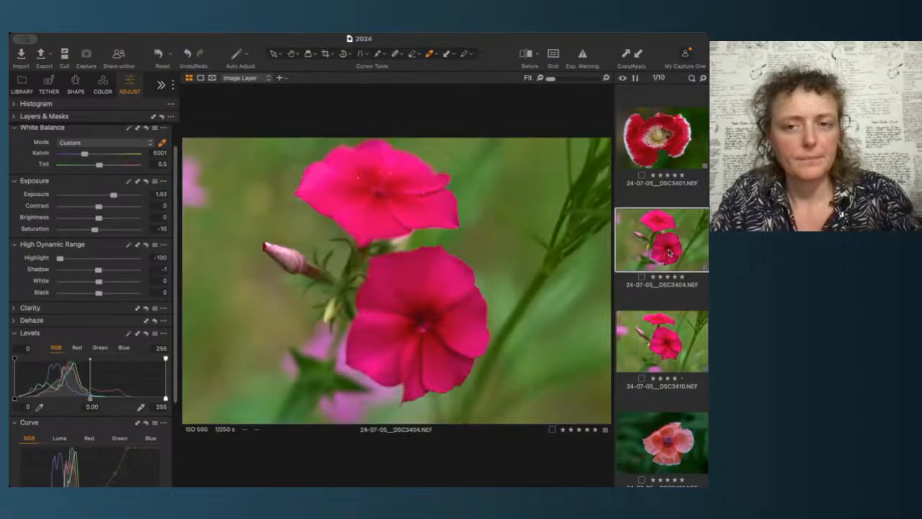
key(Down)
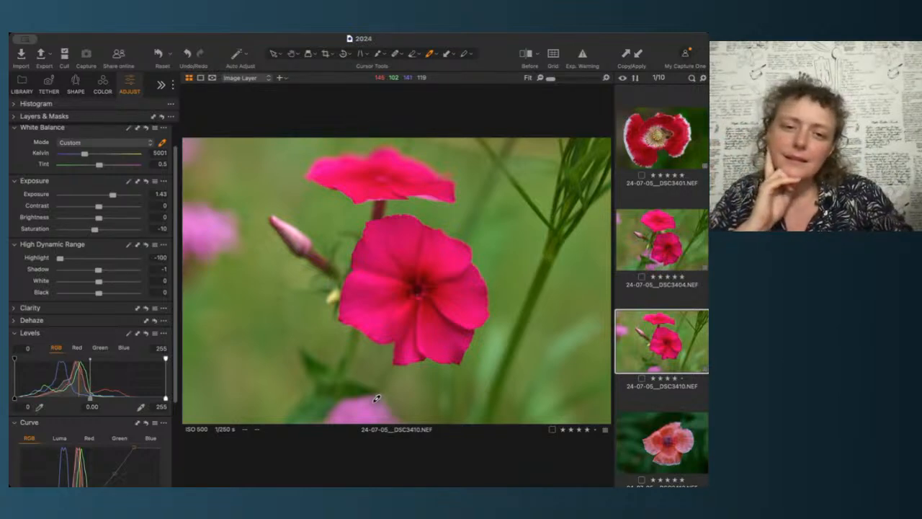
key(Up)
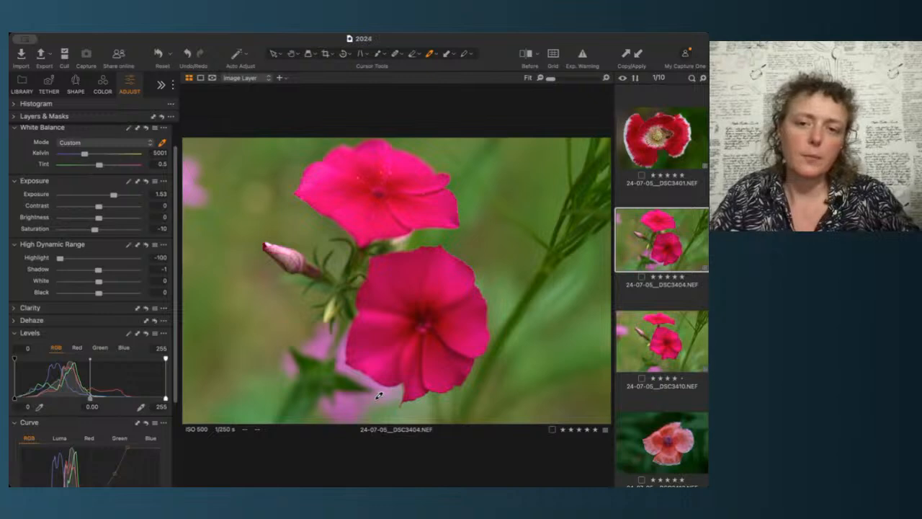
key(Down)
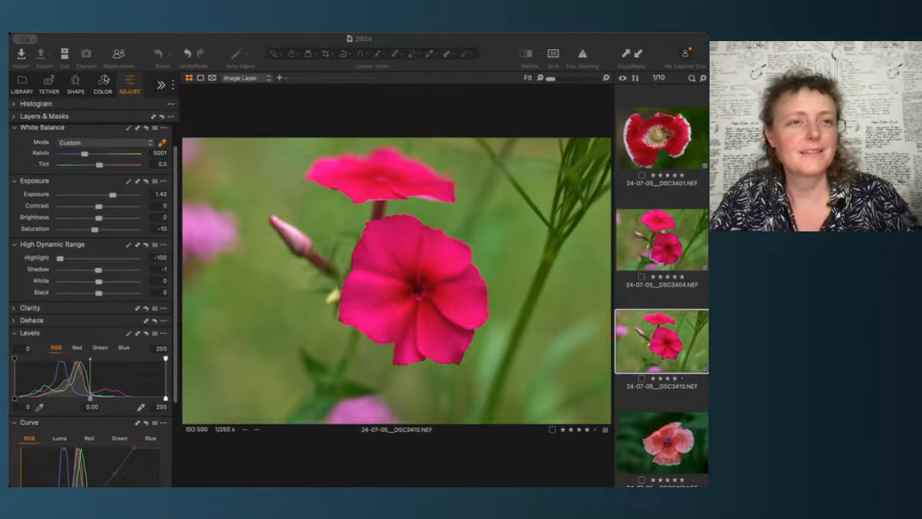
click(124, 46)
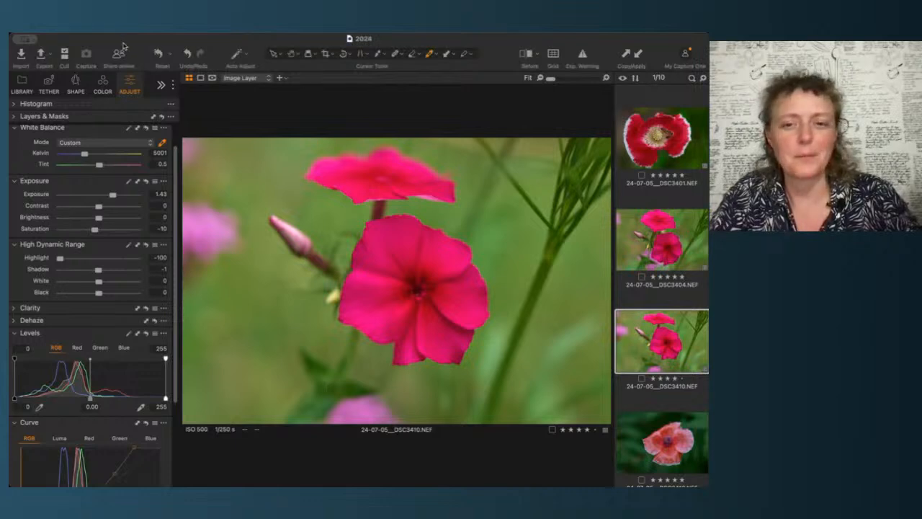
click(664, 247)
key(Down)
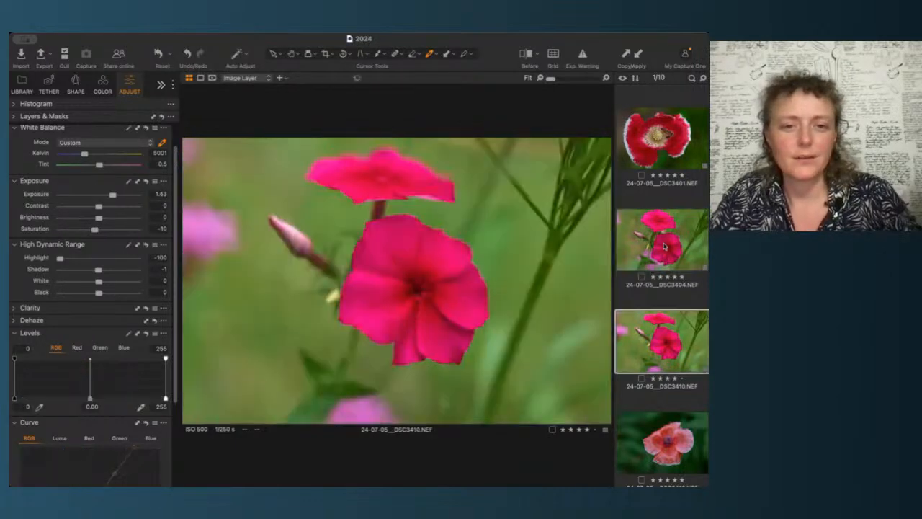
key(Up)
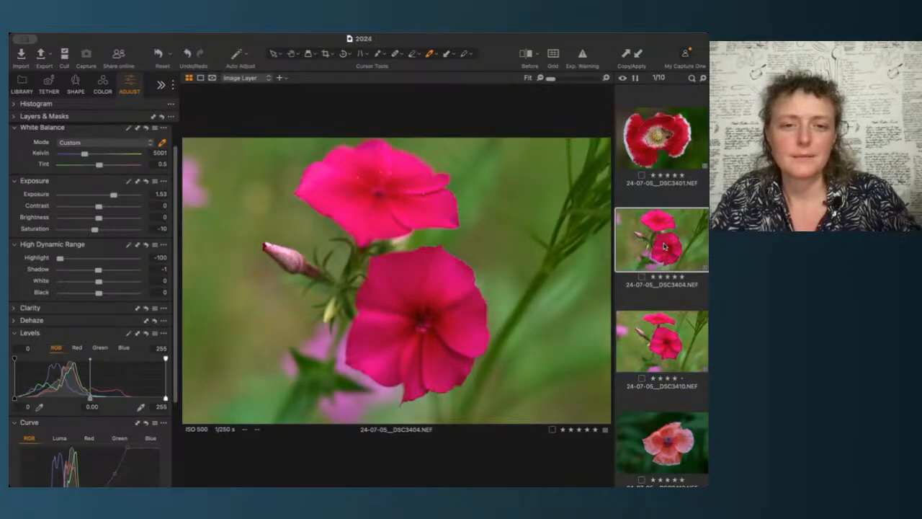
key(Down)
Step: Apply the red poppy DSC3401's white balance, exposure, high dynamic range and curve settings to the pink poppy DSC3413
scroll(678, 459, down, 2)
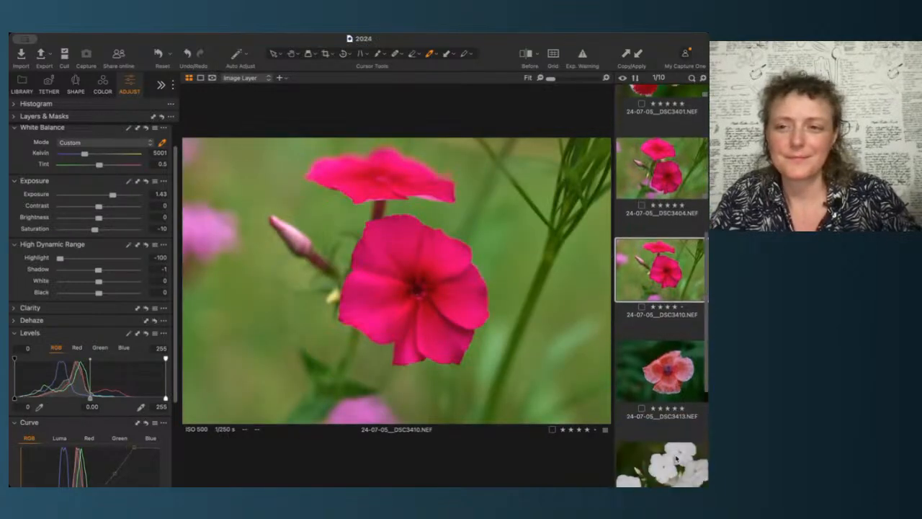
click(666, 368)
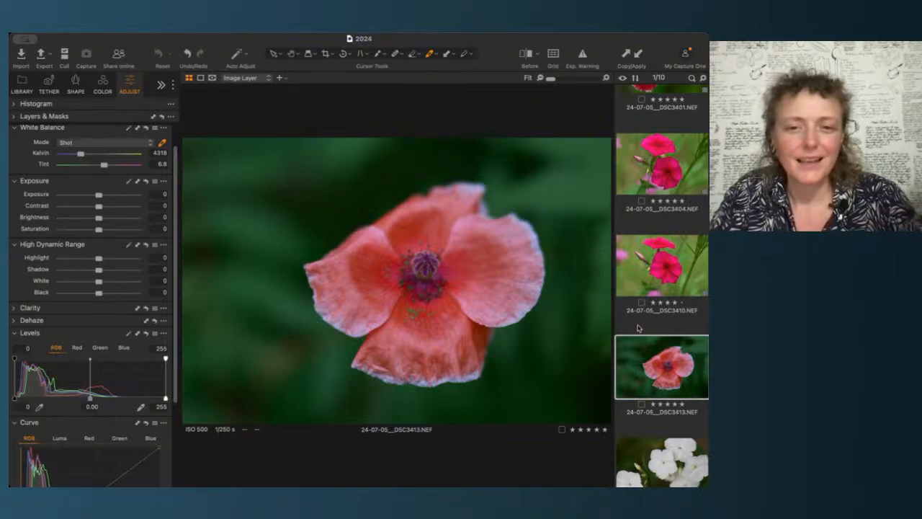
scroll(668, 323, up, 2)
scroll(668, 324, up, 2)
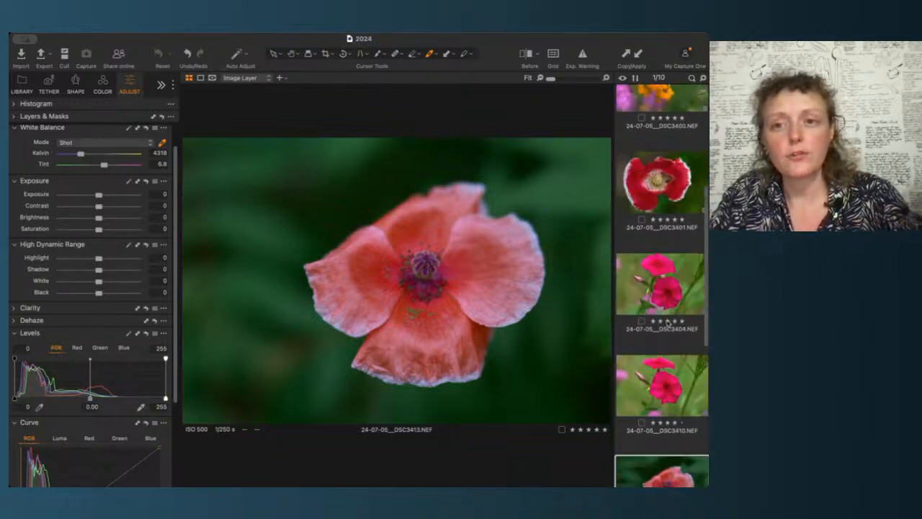
click(678, 205)
scroll(678, 205, down, 5)
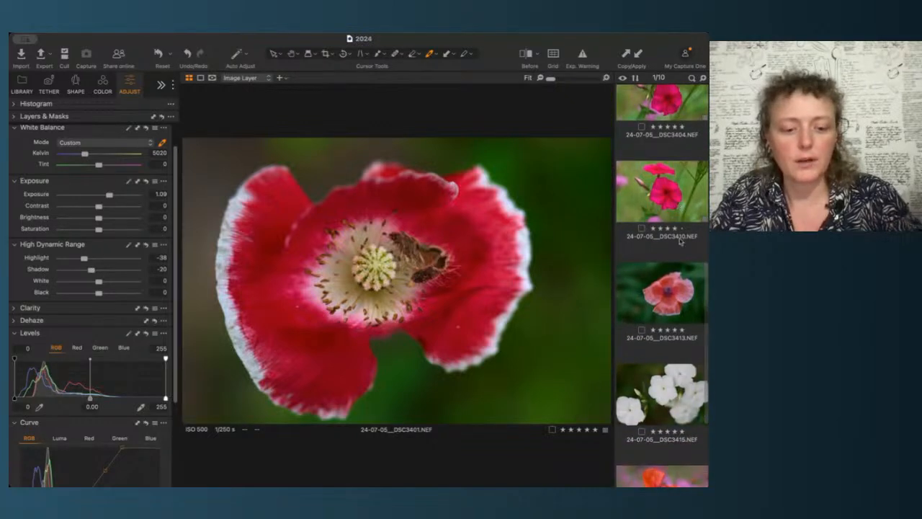
super+click(658, 300)
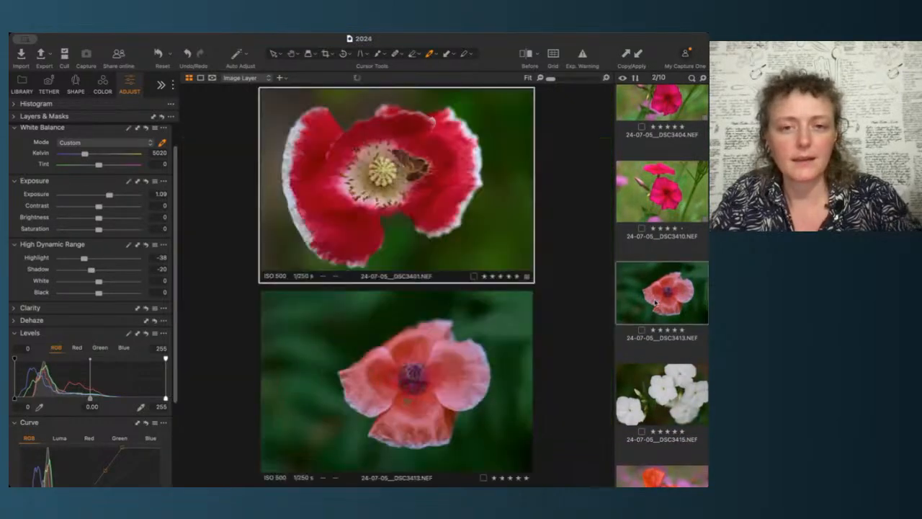
scroll(648, 238, up, 5)
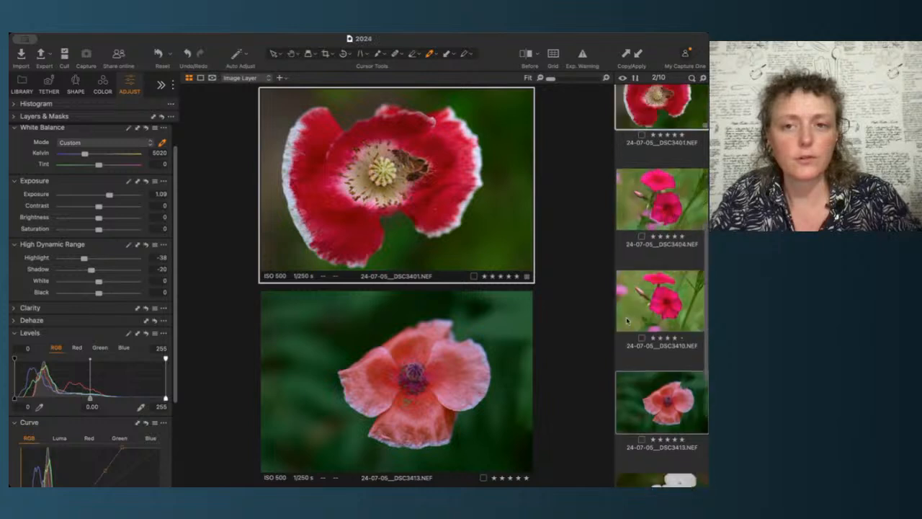
scroll(634, 252, down, 5)
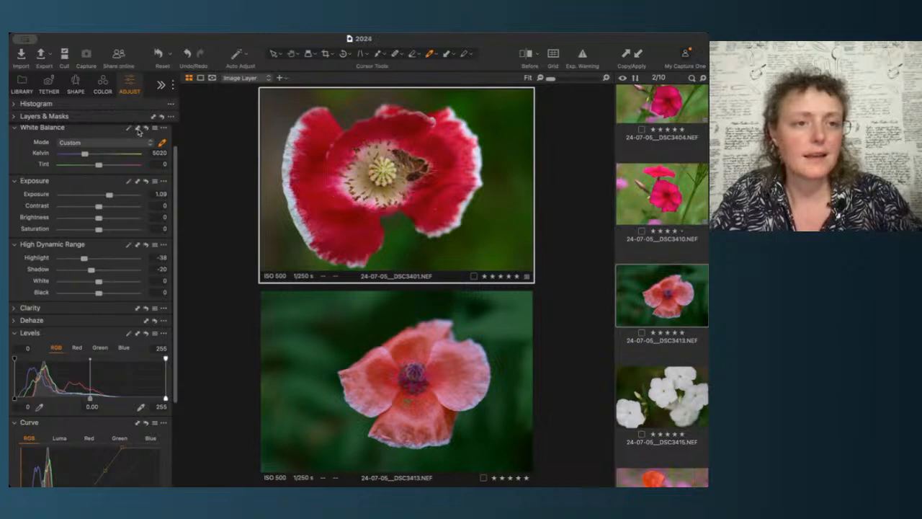
click(138, 128)
click(139, 181)
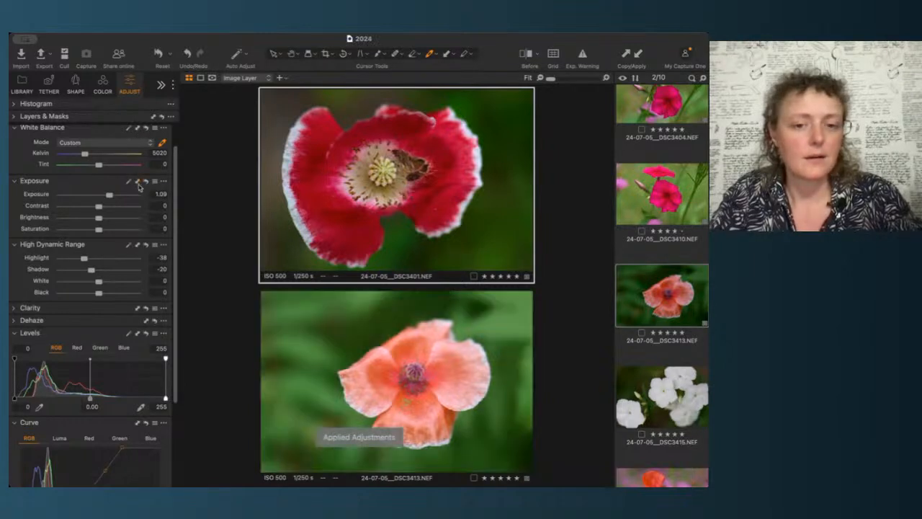
click(139, 245)
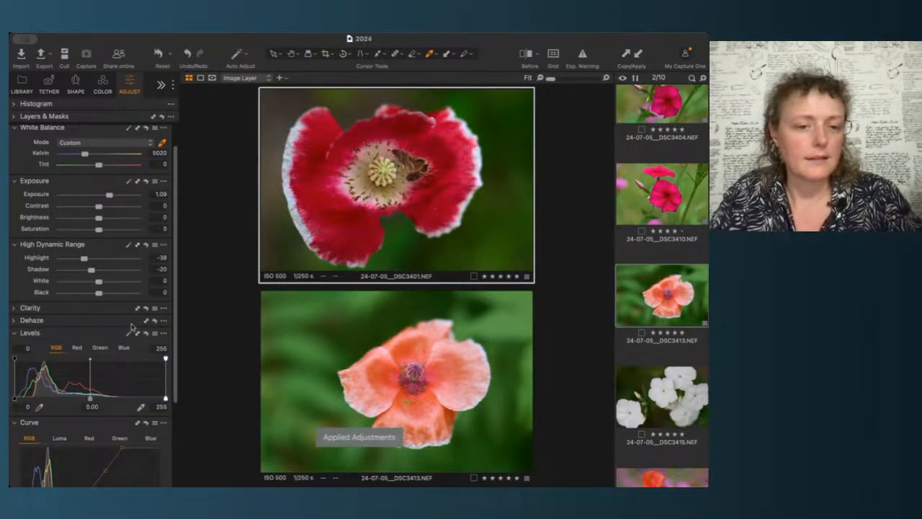
scroll(133, 338, down, 1)
scroll(133, 338, down, 5)
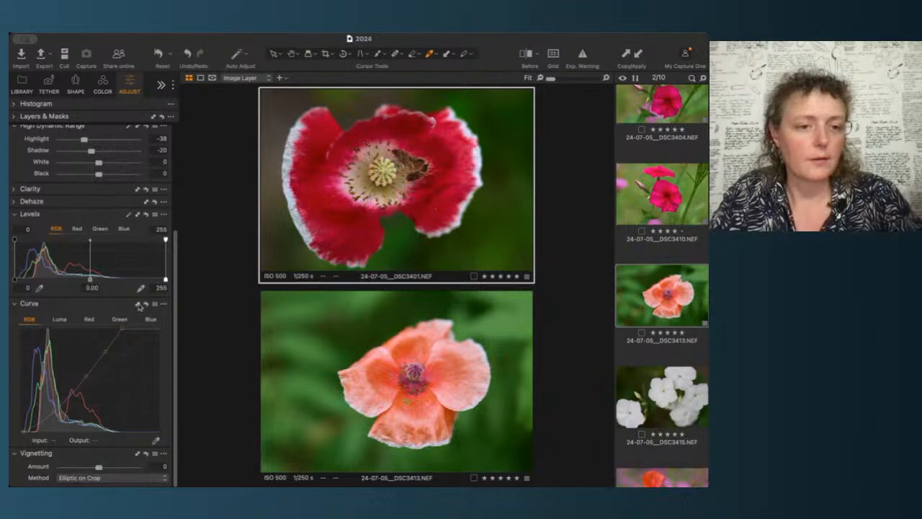
click(139, 304)
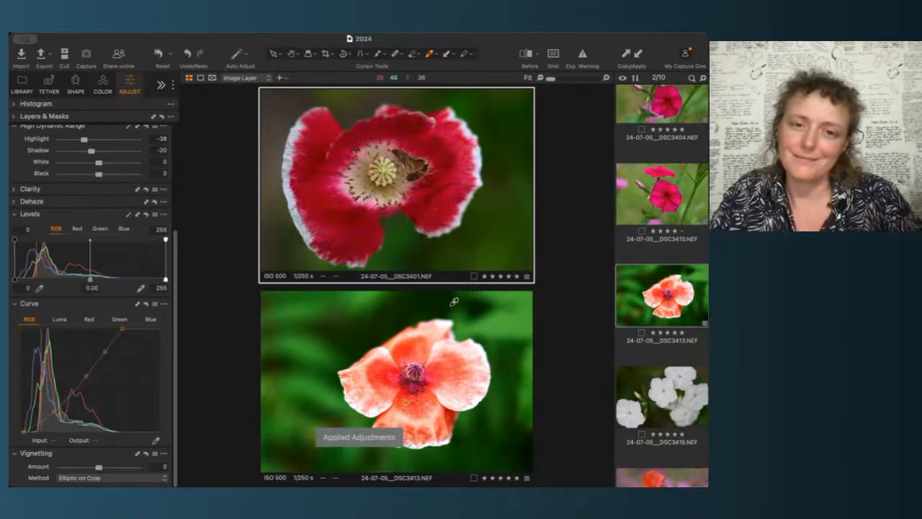
Step: Reset the pink poppy's RGB curve, then pull in the white point and add a midtone point
click(687, 267)
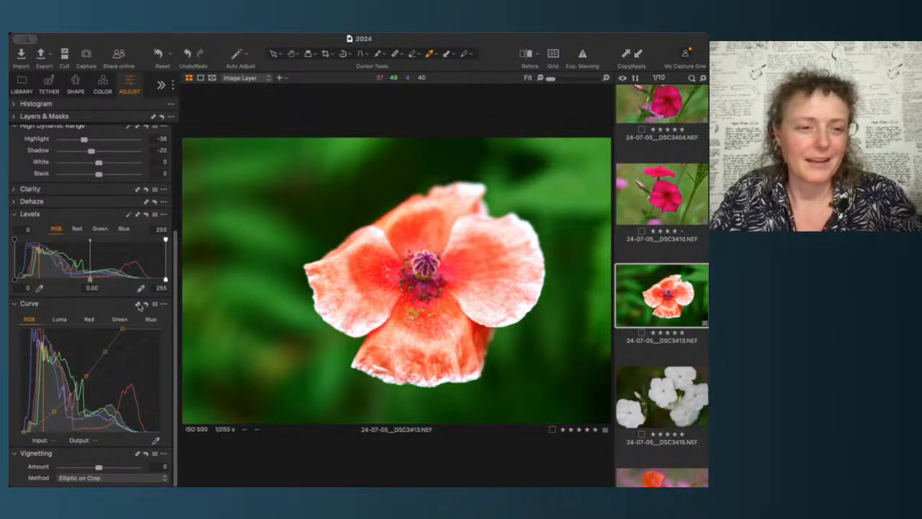
click(146, 305)
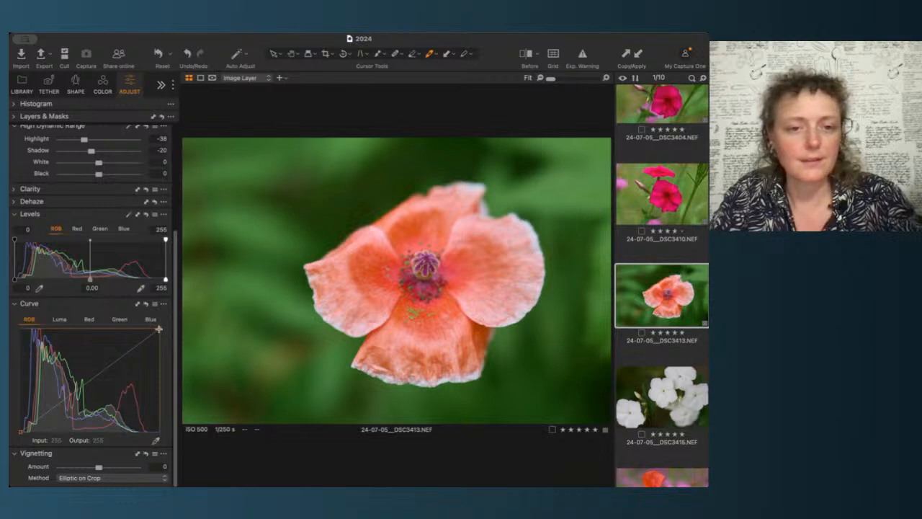
drag(158, 329, 147, 328)
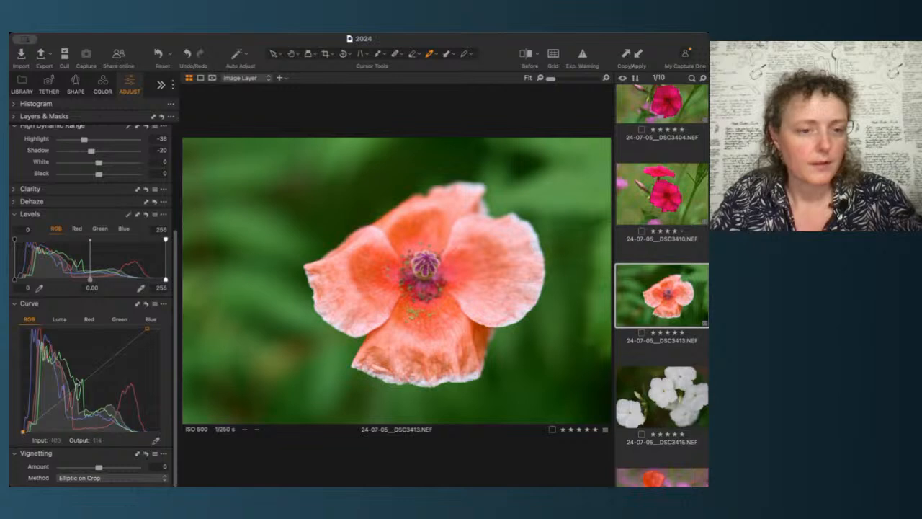
drag(92, 376, 88, 377)
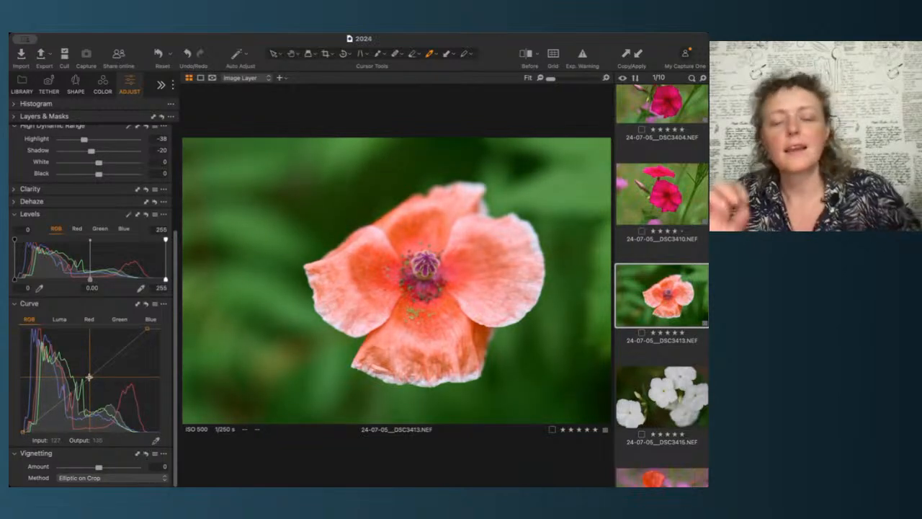
Step: Zoom into the pink poppy's centre to inspect its detail
scroll(450, 323, up, 5)
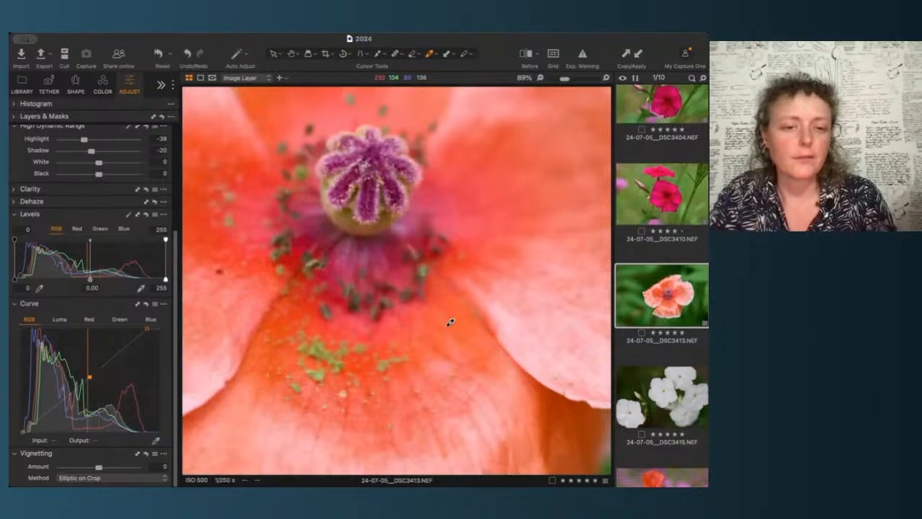
scroll(319, 338, down, 5)
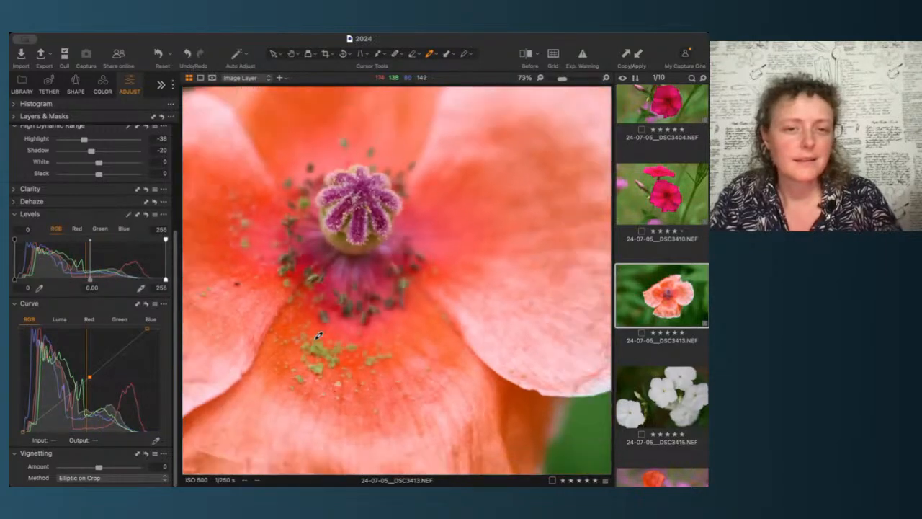
scroll(318, 335, up, 5)
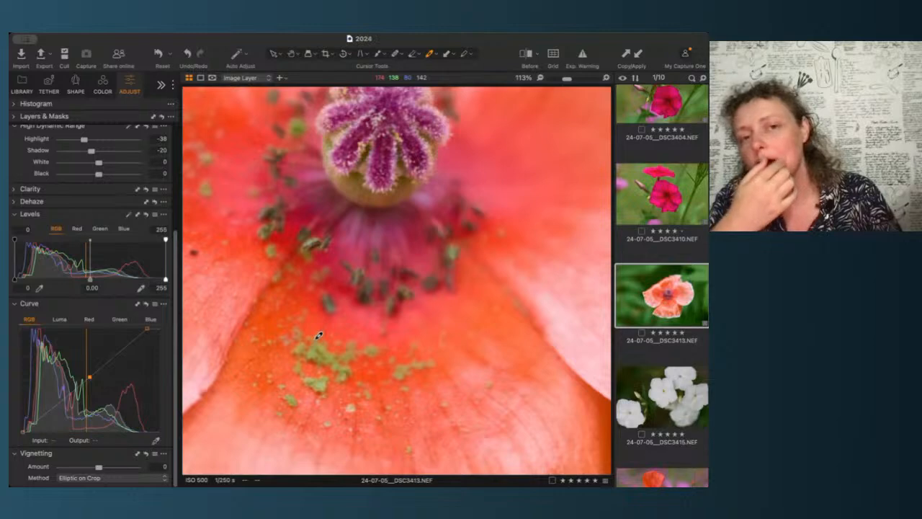
scroll(319, 335, up, 3)
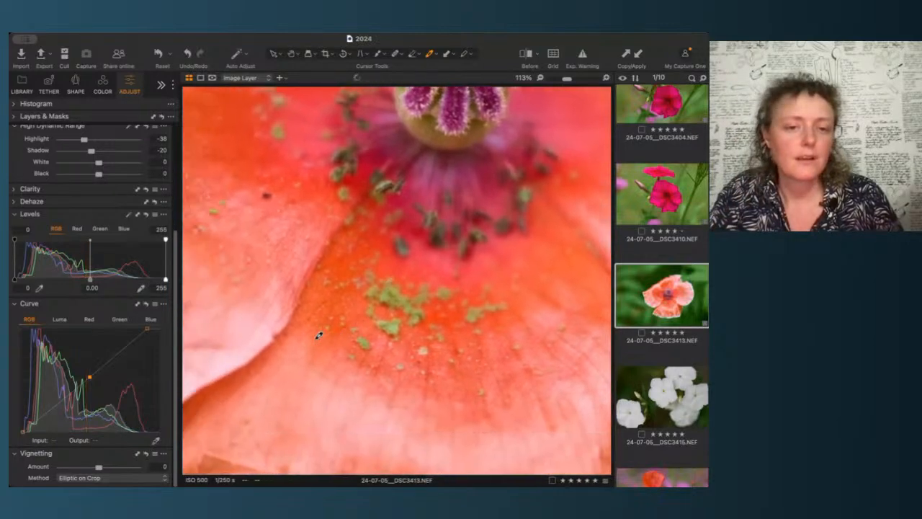
Step: Add shadow and highlight points to the pink poppy's RGB curve and nudge the midtone point slightly
scroll(432, 319, up, 2)
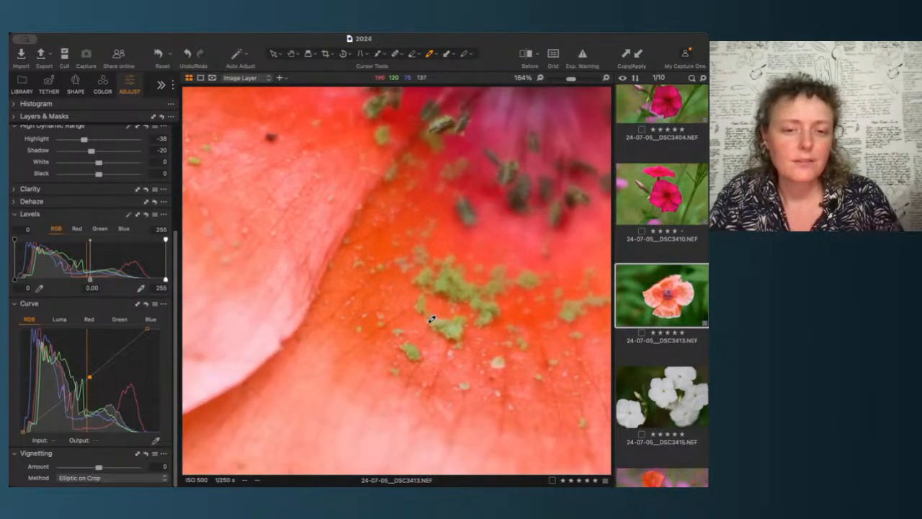
scroll(433, 319, down, 2)
scroll(433, 319, down, 3)
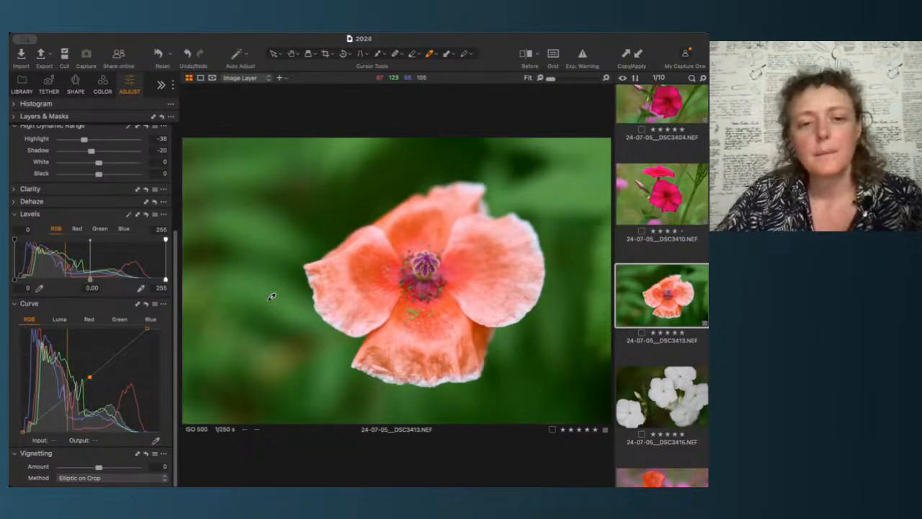
click(90, 377)
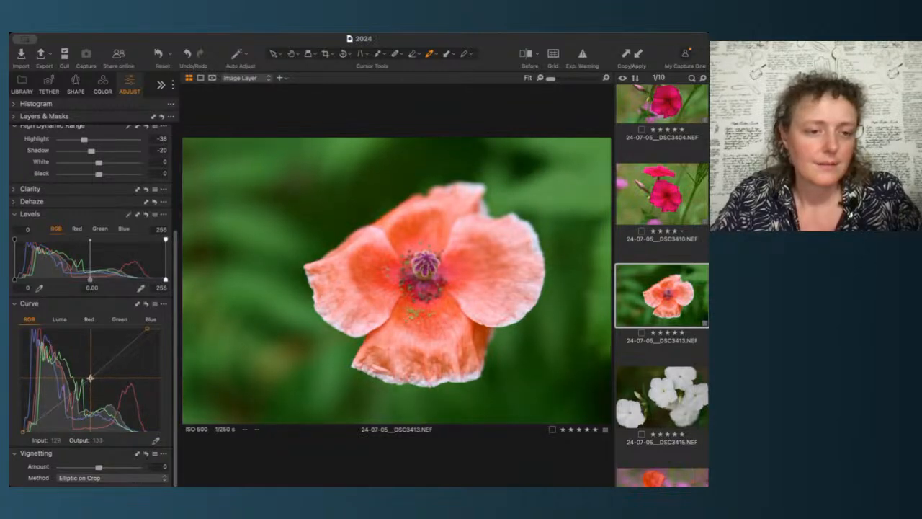
click(57, 407)
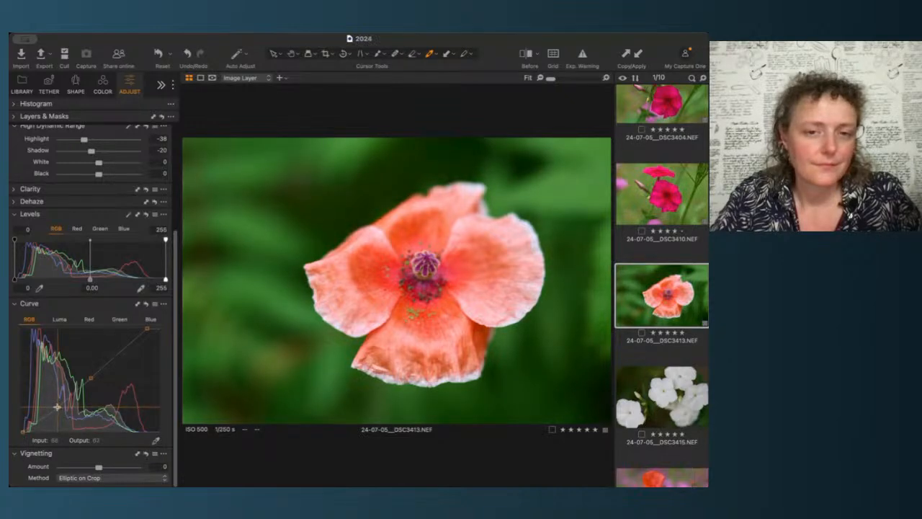
click(121, 354)
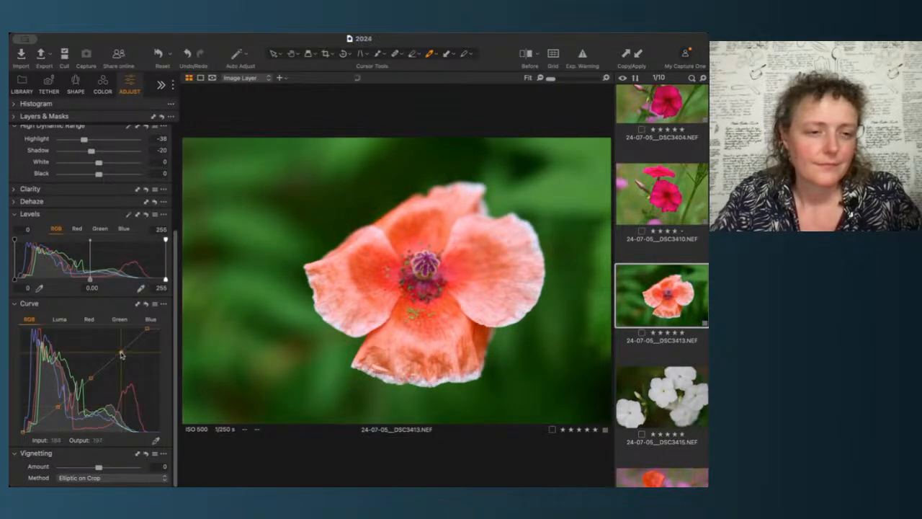
drag(121, 353, 120, 351)
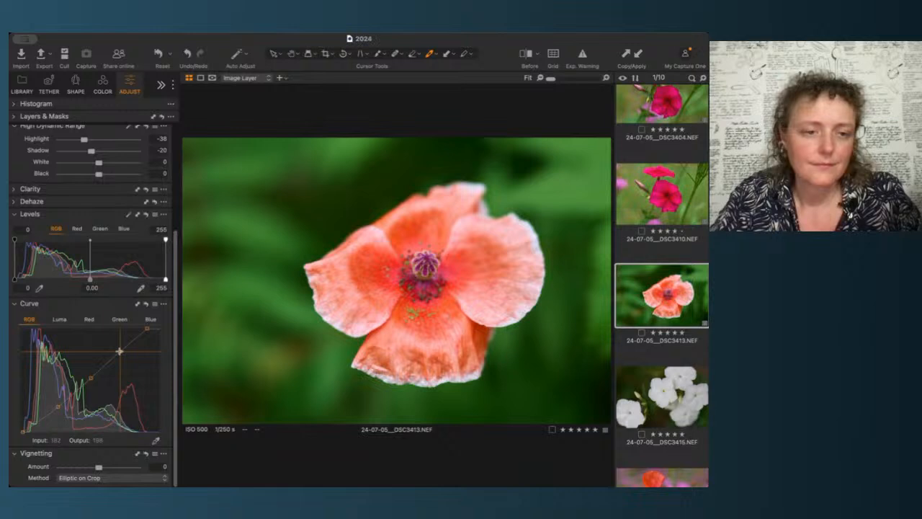
drag(90, 379, 92, 378)
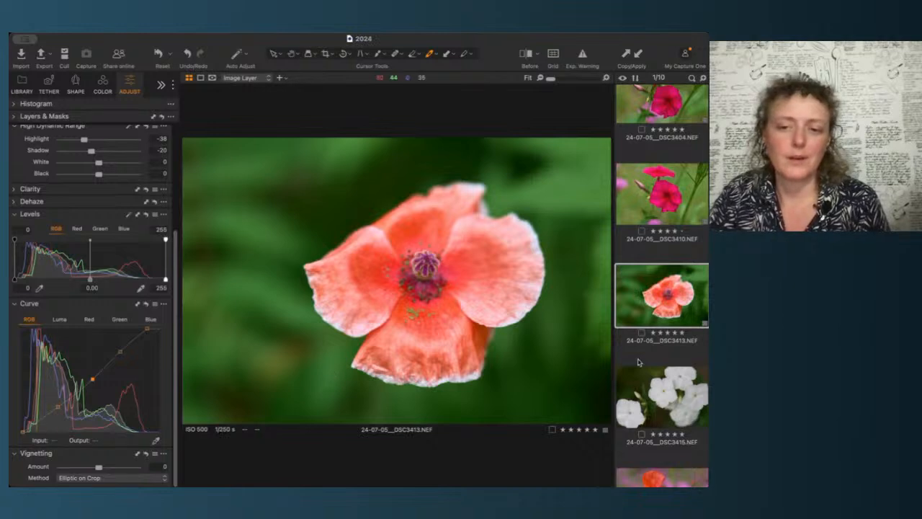
Step: Select the white phlox DSC3415 and set its white balance by sampling a white petal, with Kelvin at 5753
scroll(648, 310, down, 5)
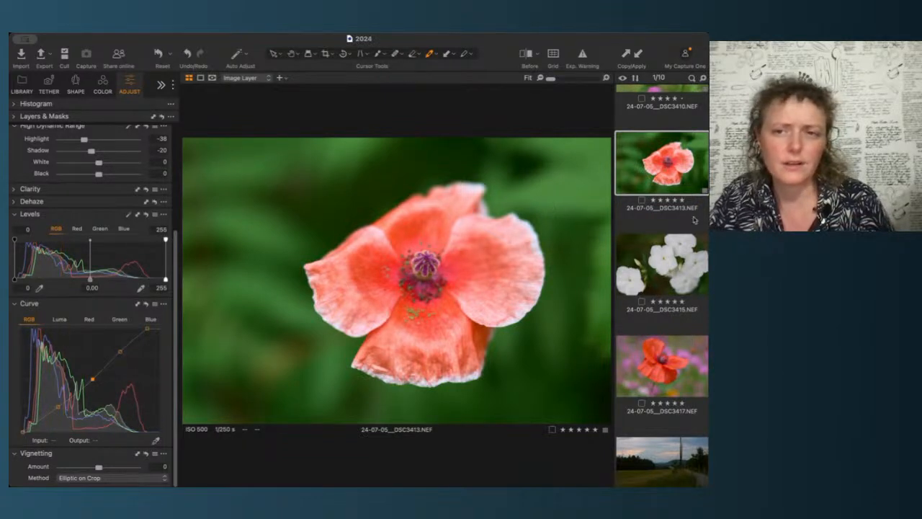
scroll(693, 220, up, 3)
scroll(665, 300, down, 3)
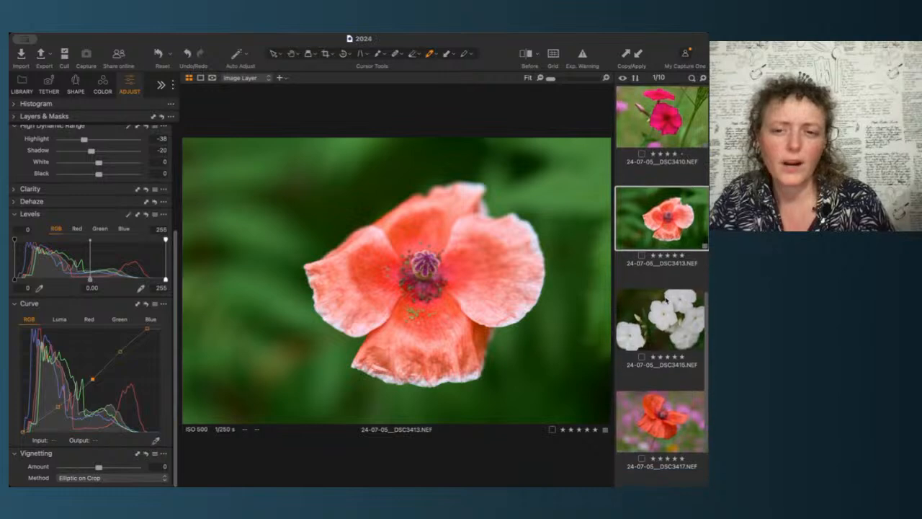
click(657, 342)
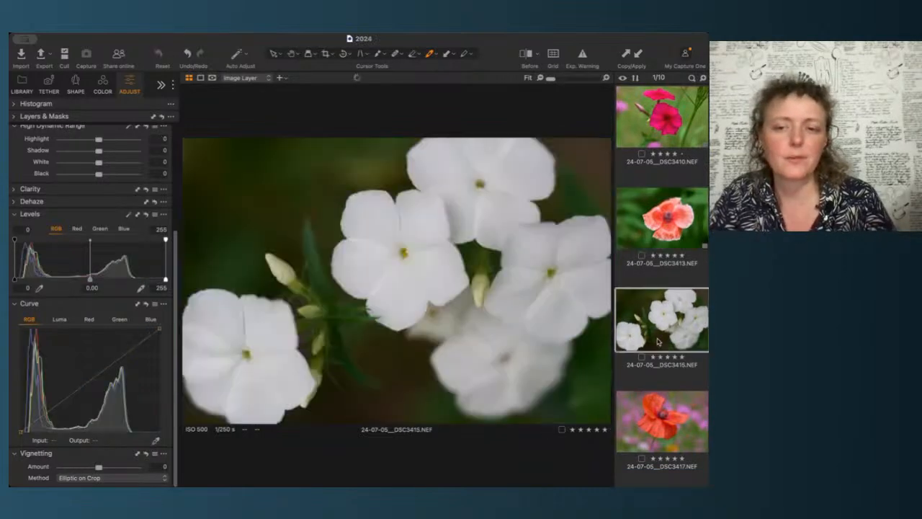
scroll(42, 239, up, 5)
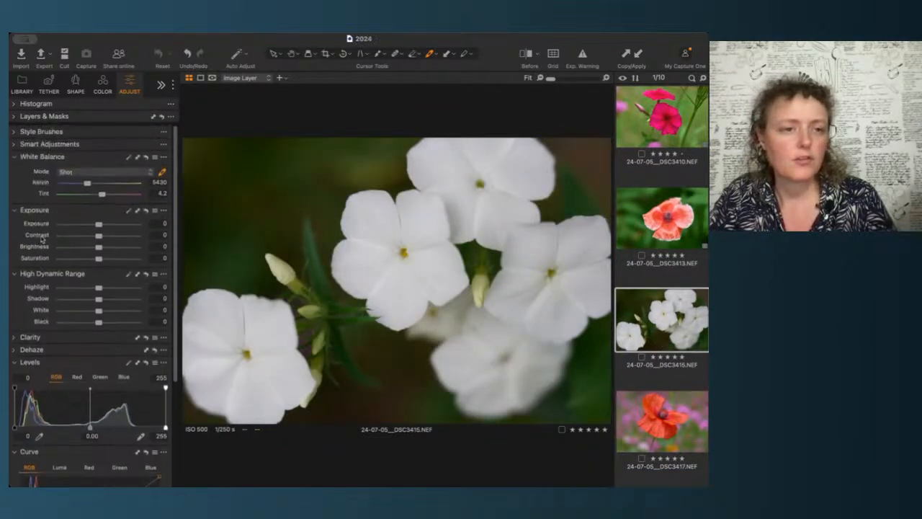
click(129, 157)
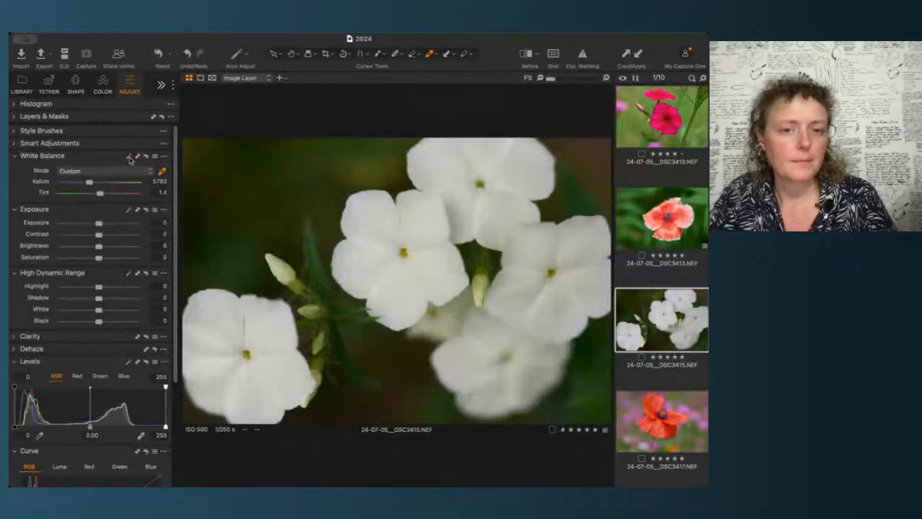
click(164, 172)
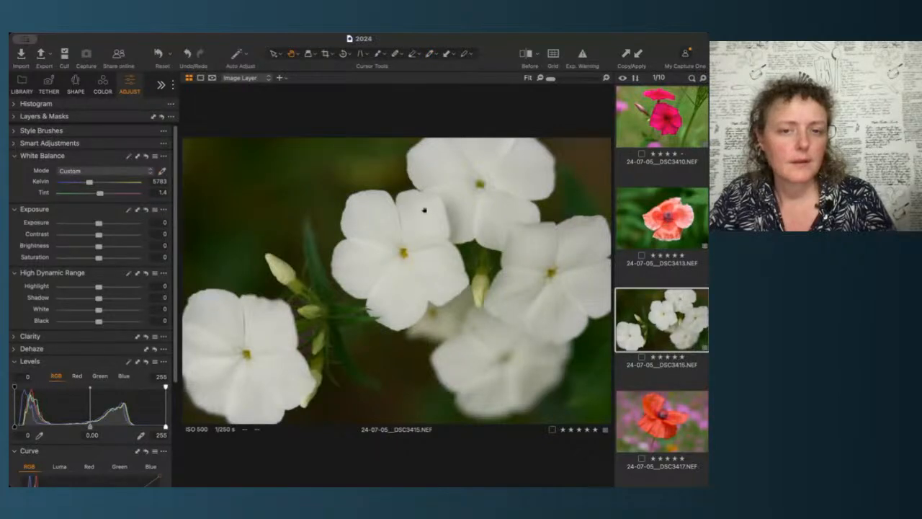
click(162, 171)
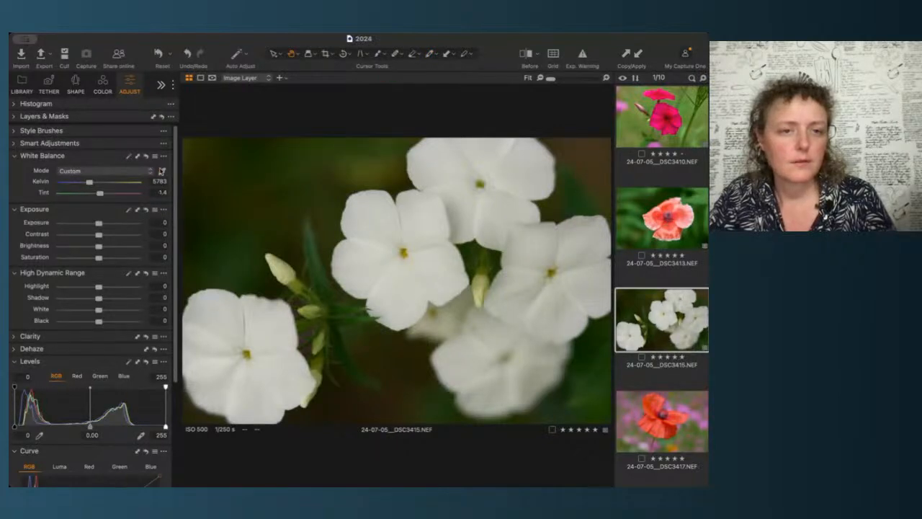
click(426, 217)
click(465, 186)
click(442, 163)
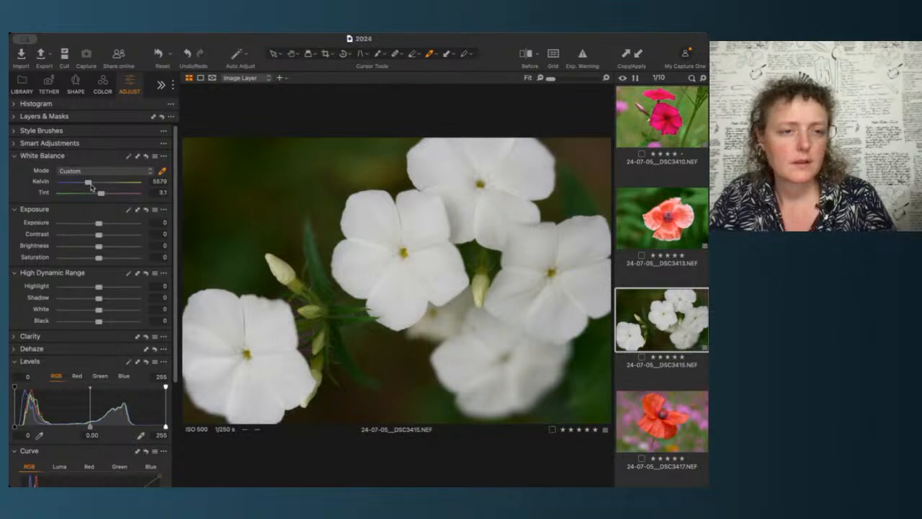
drag(88, 184, 90, 184)
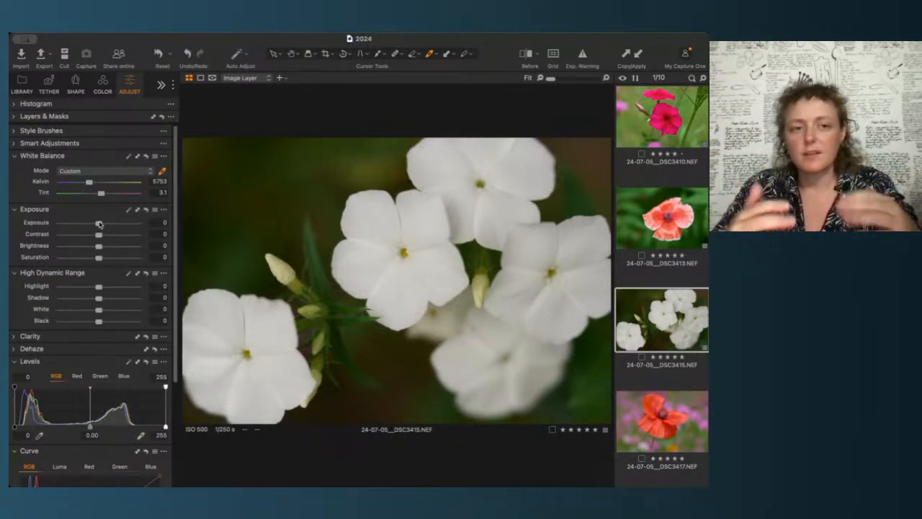
Step: Set the phlox's exposure to 1, highlight to -61 and shadow to -39
drag(99, 224, 106, 227)
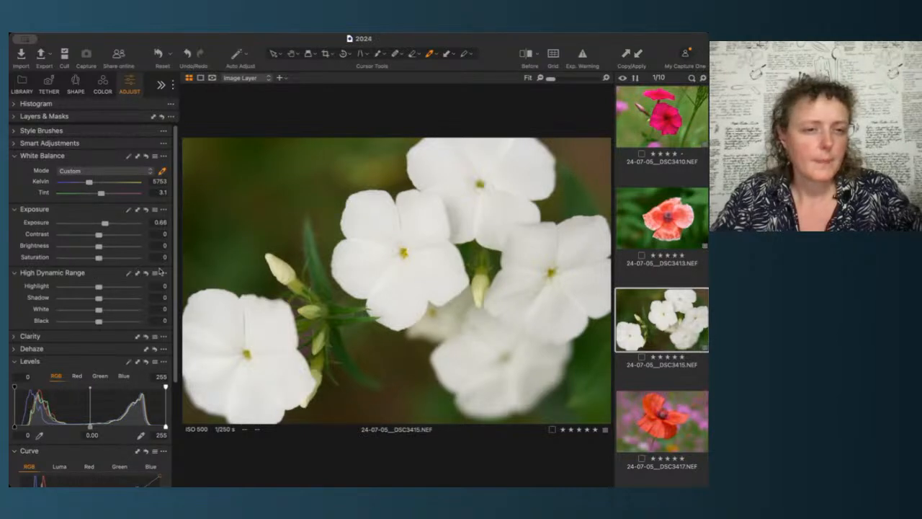
scroll(171, 285, down, 5)
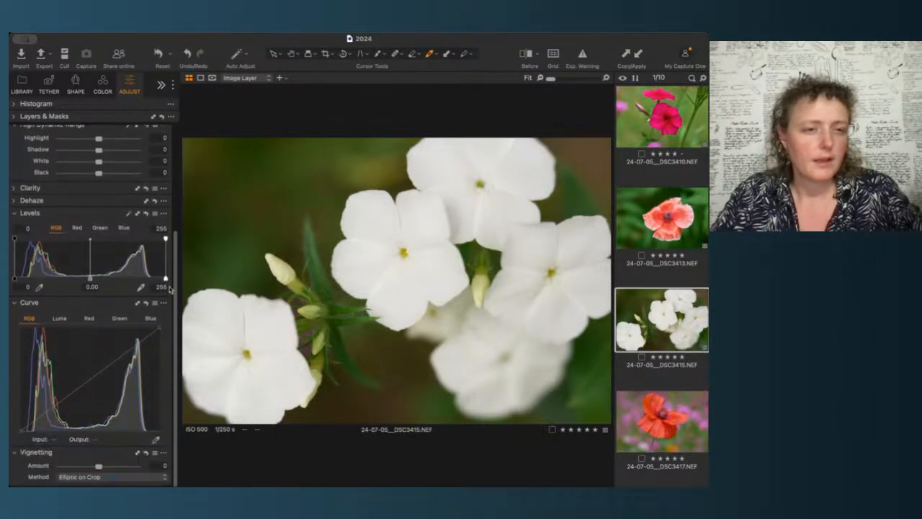
scroll(170, 289, up, 5)
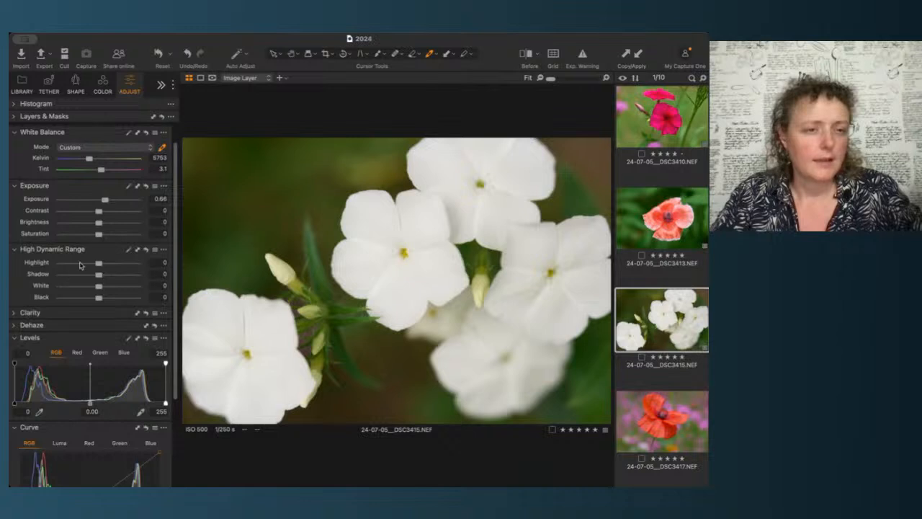
click(81, 264)
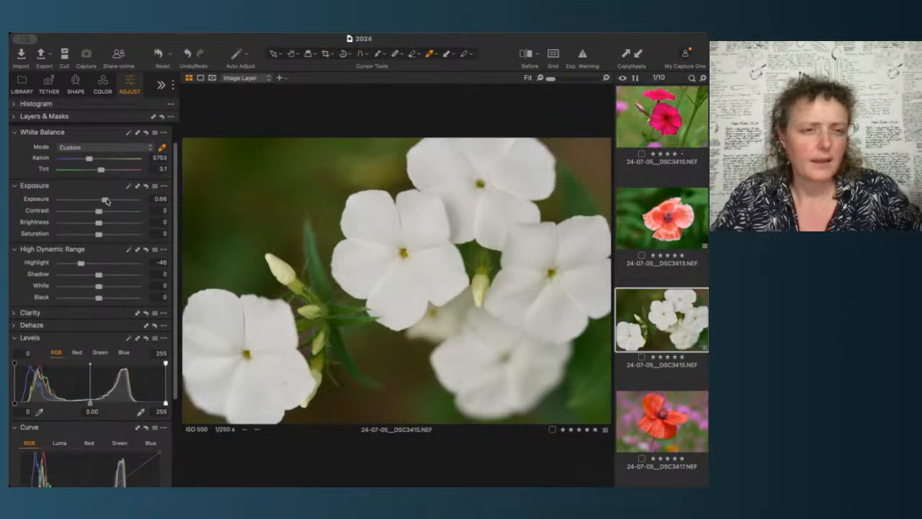
drag(105, 200, 108, 201)
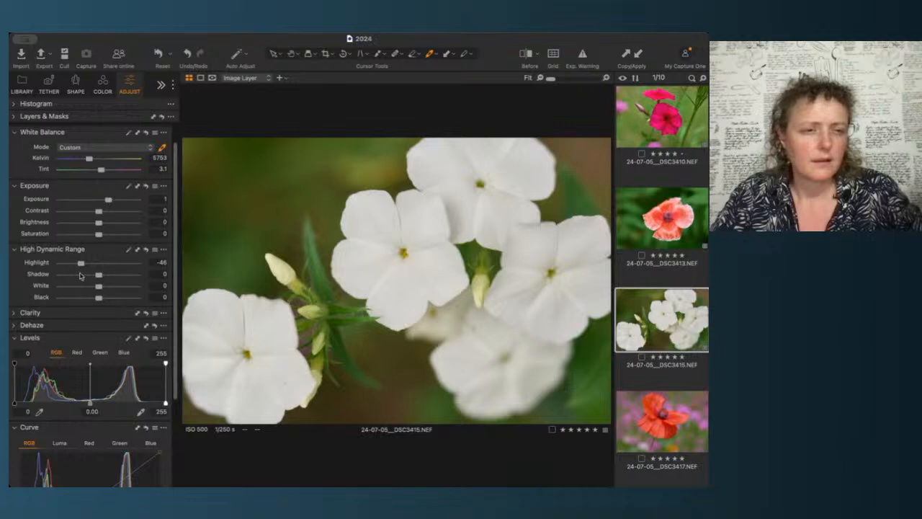
drag(81, 266, 75, 265)
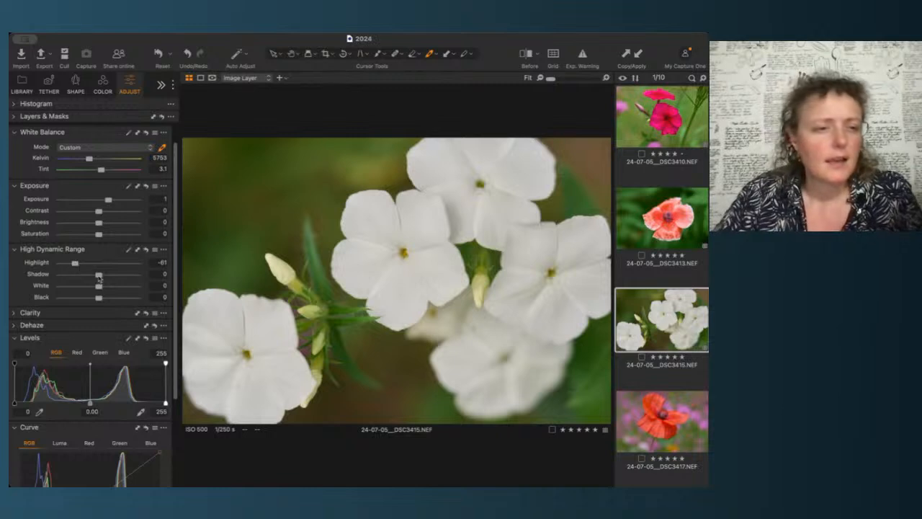
drag(99, 275, 88, 275)
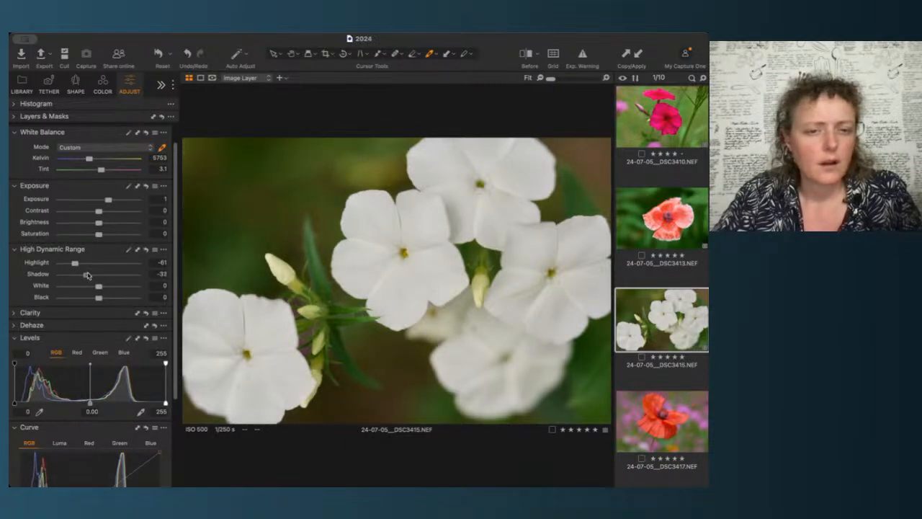
drag(87, 276, 84, 275)
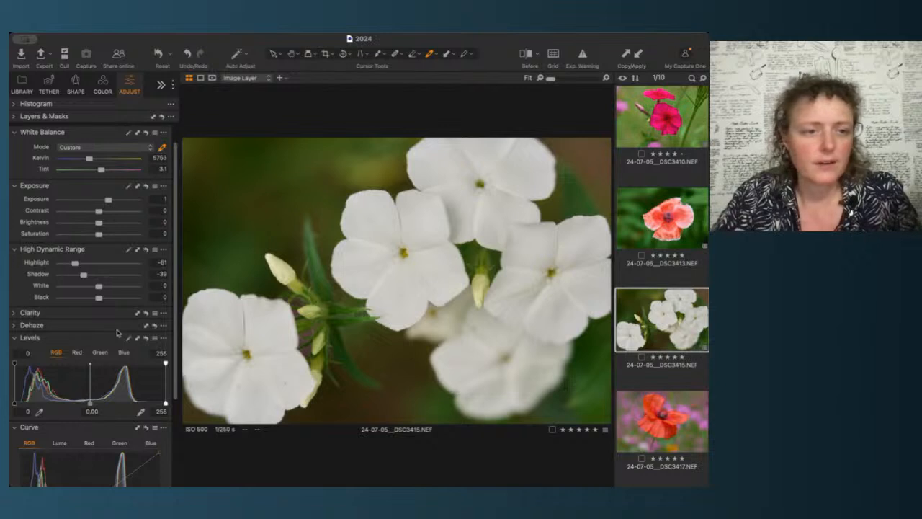
Step: Pull in the white point of the phlox's RGB curve and add points to shape the midtones
scroll(118, 332, down, 5)
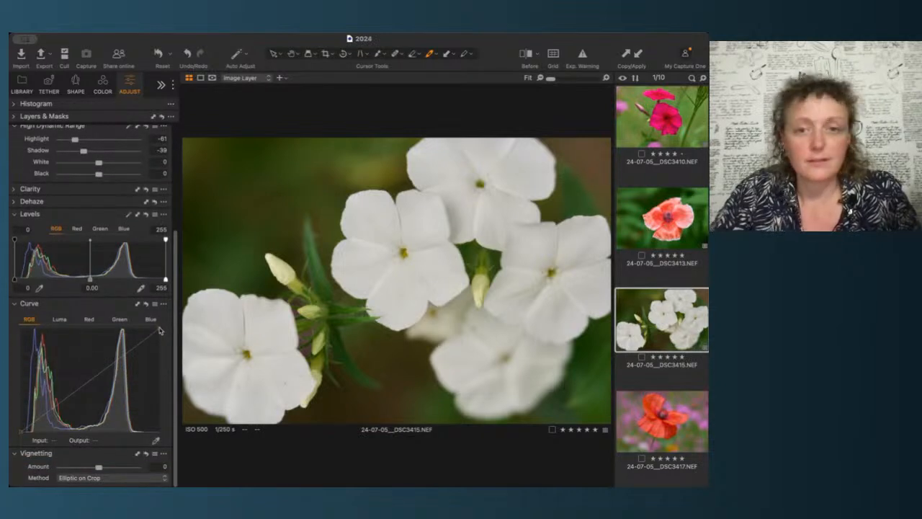
drag(159, 329, 143, 325)
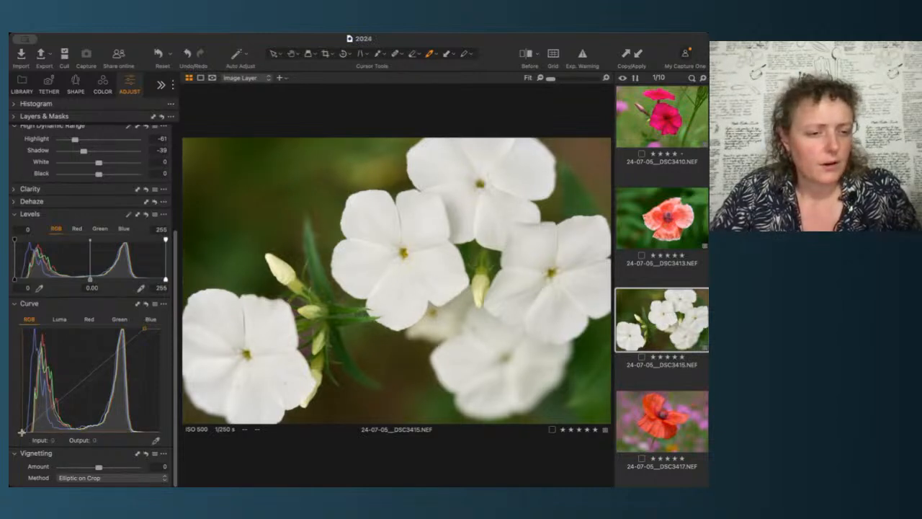
click(90, 377)
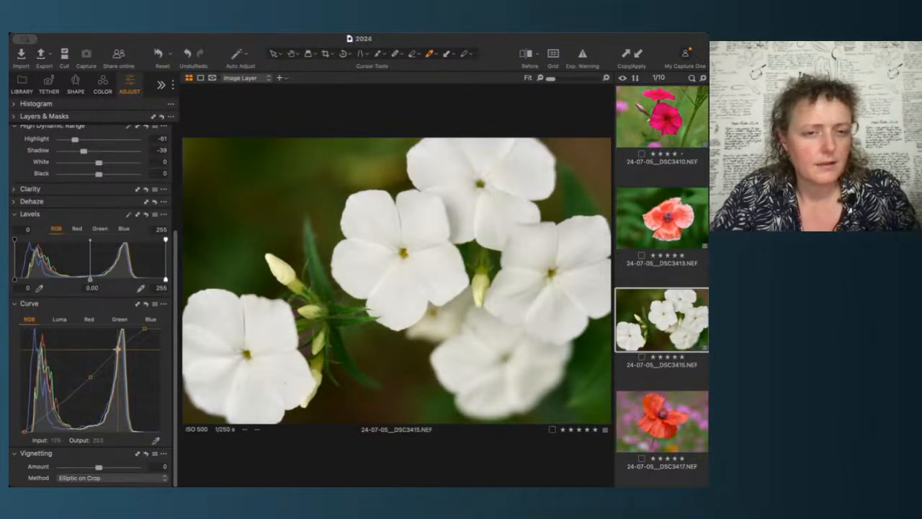
click(117, 349)
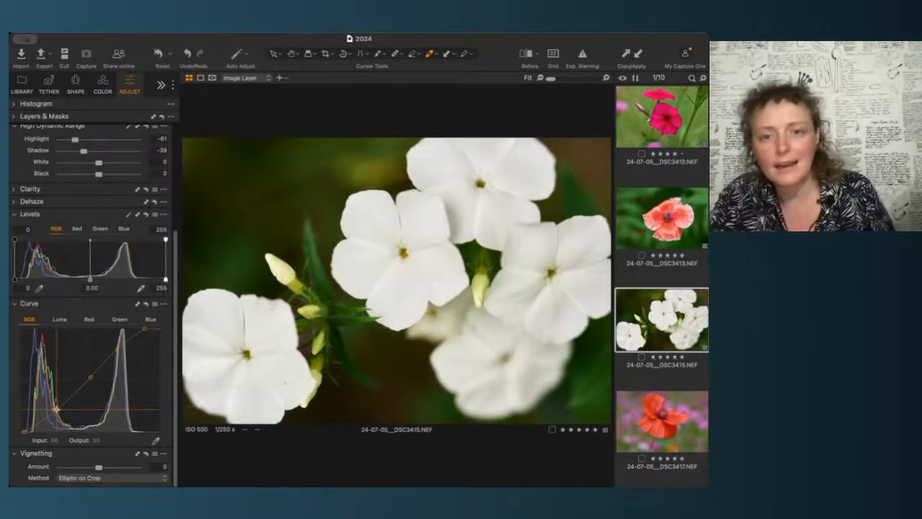
click(91, 377)
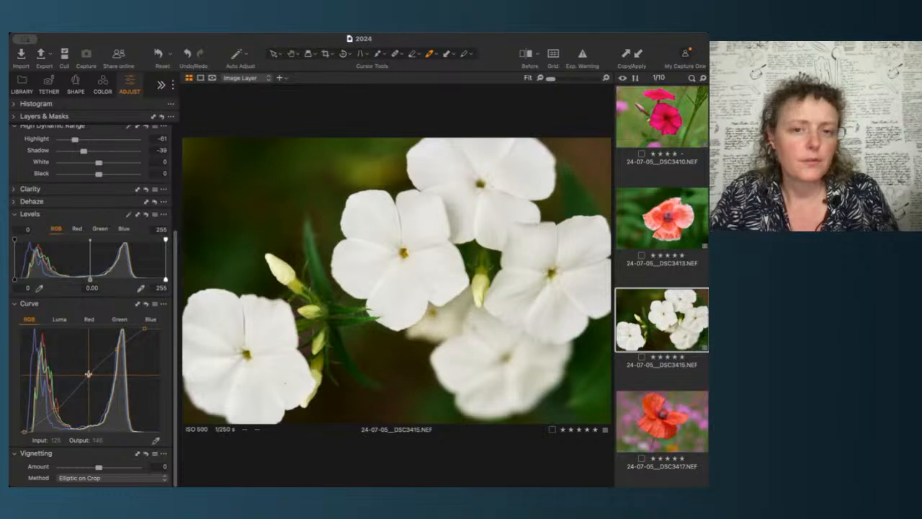
Step: Zoom into the white phlox petals and pan around to inspect their detail
scroll(433, 177, up, 5)
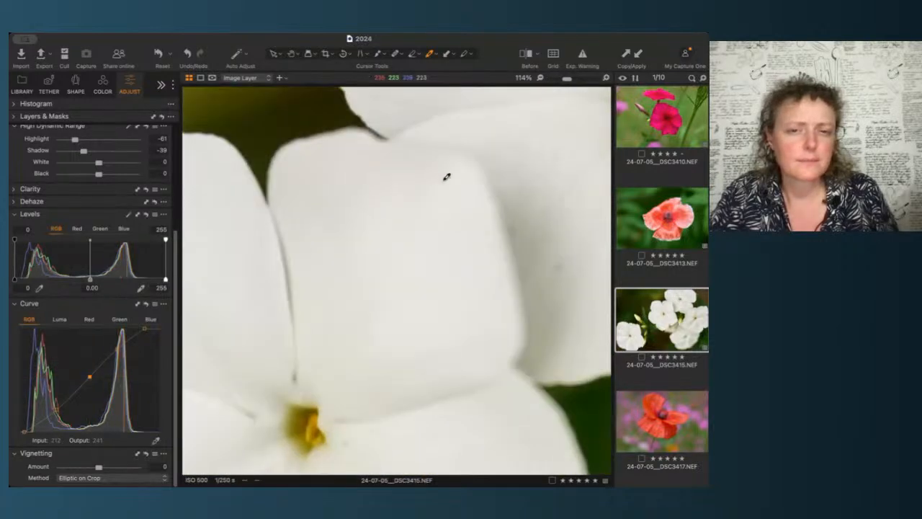
scroll(534, 191, right, 4)
scroll(533, 191, up, 3)
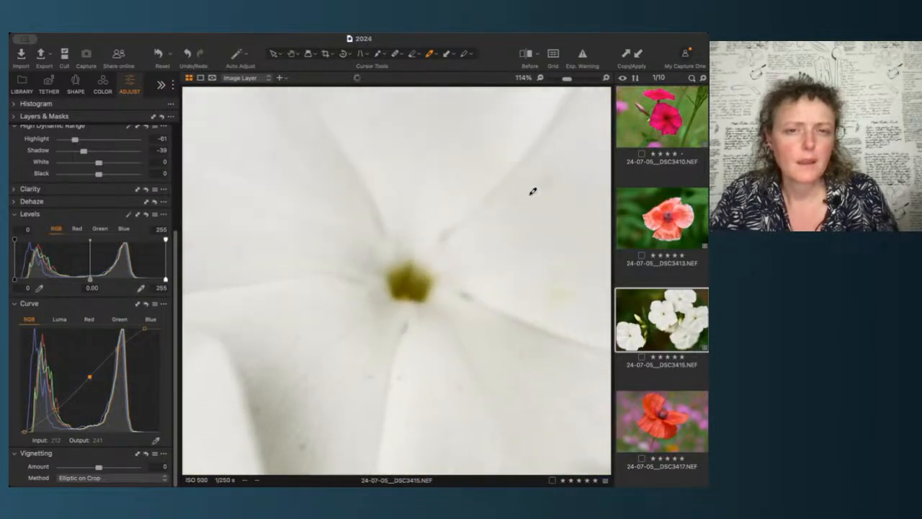
scroll(533, 191, left, 1)
scroll(534, 191, down, 1)
scroll(325, 290, down, 4)
scroll(326, 291, left, 2)
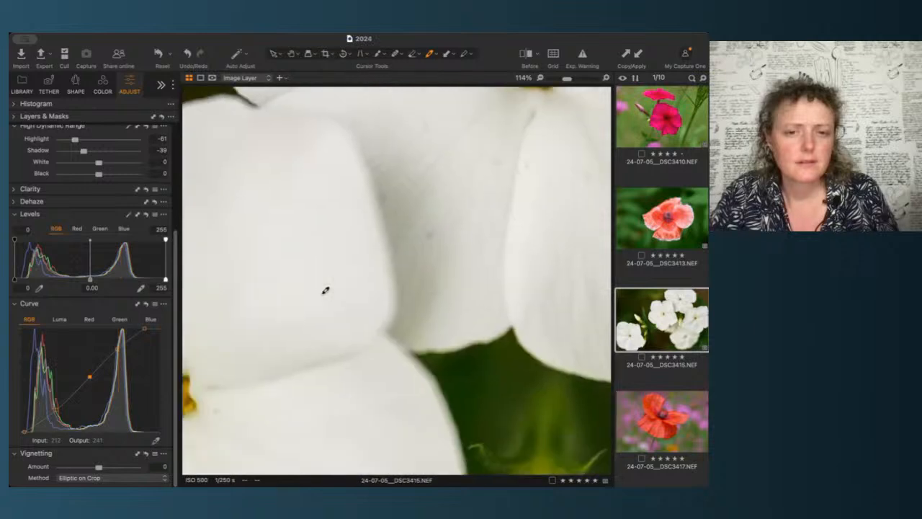
scroll(326, 290, down, 2)
scroll(326, 290, down, 2)
scroll(326, 290, left, 2)
scroll(325, 290, down, 3)
scroll(325, 290, up, 5)
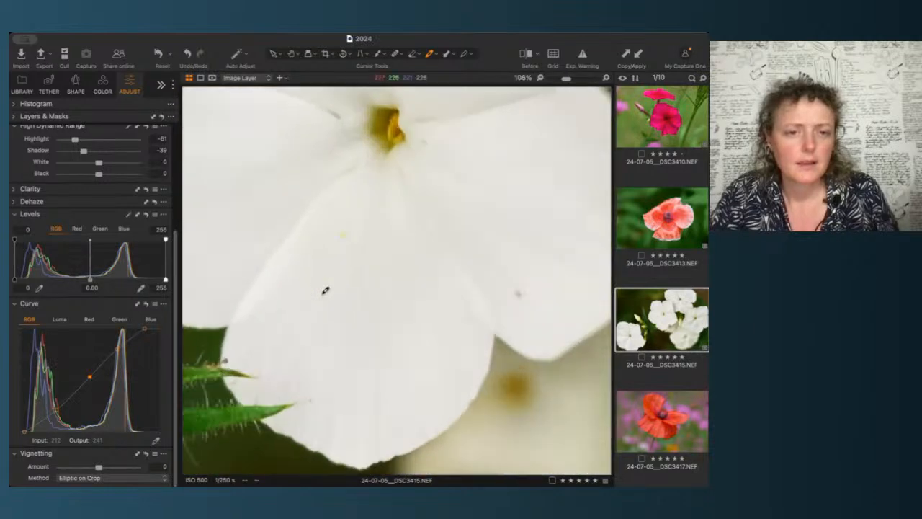
scroll(325, 291, up, 2)
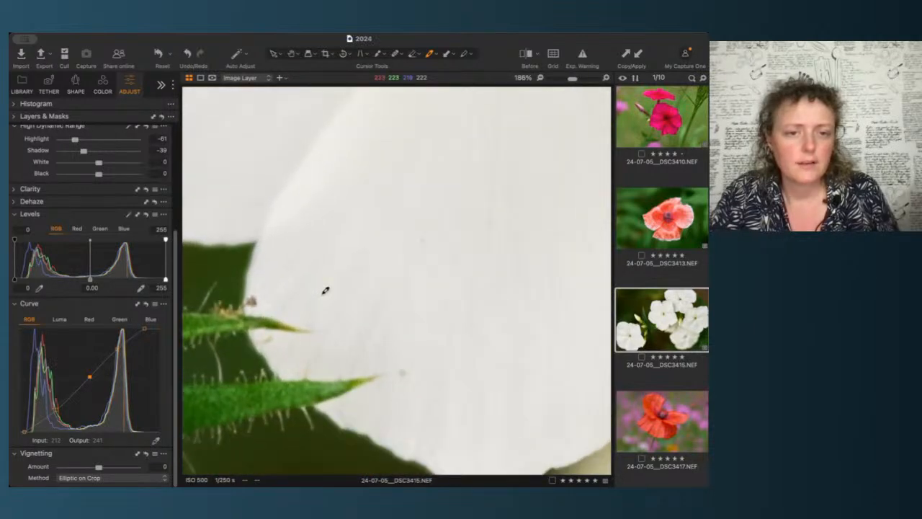
scroll(326, 291, down, 5)
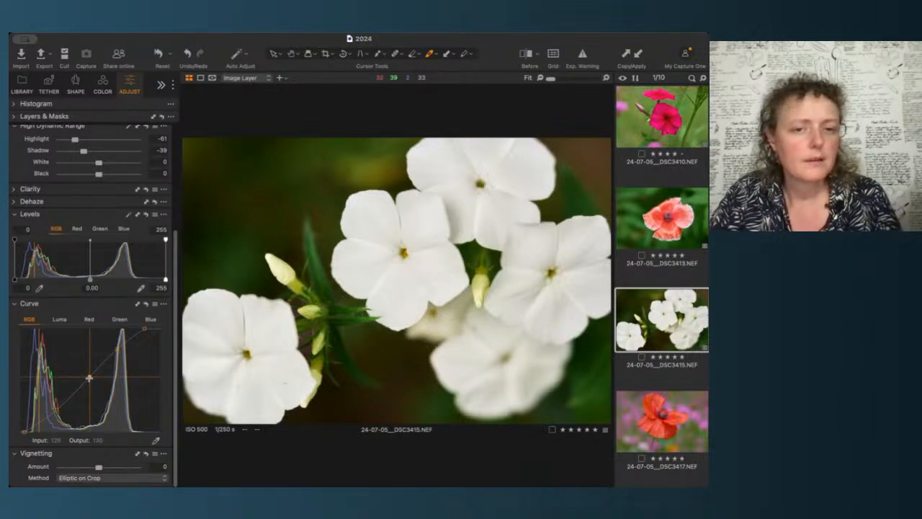
Step: Set the white phlox's exposure to 1.2
scroll(130, 328, up, 5)
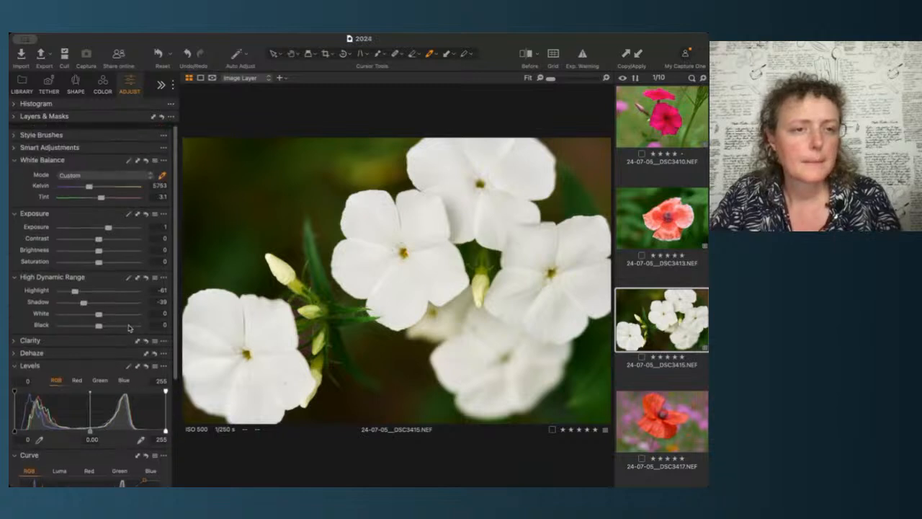
click(158, 223)
key(Up)
key(Up)
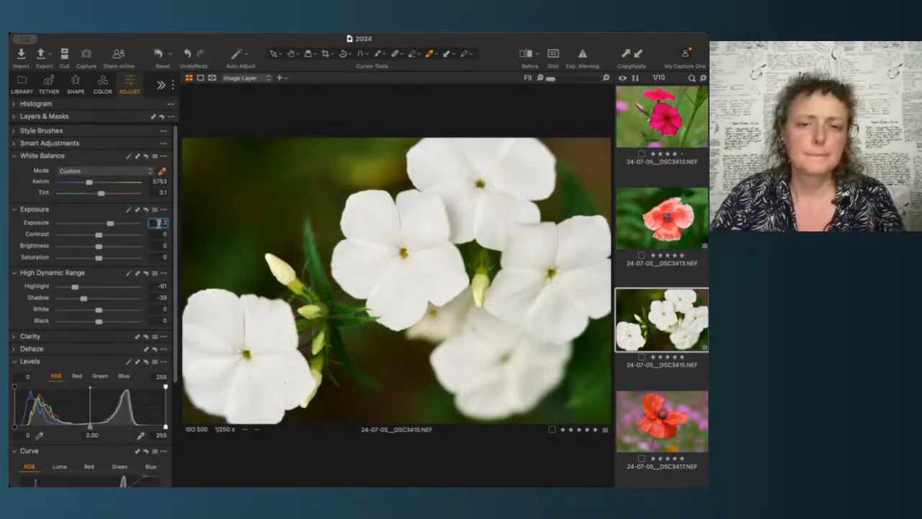
key(Up)
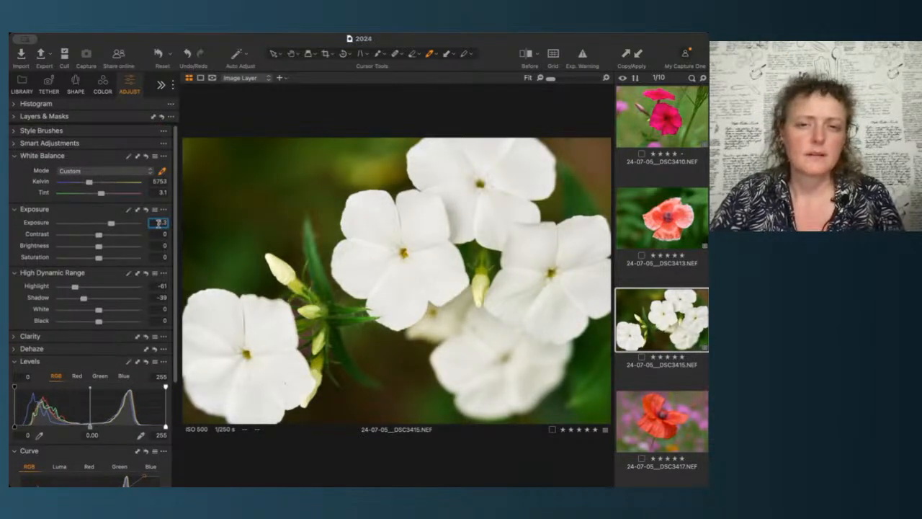
key(Down)
key(Up)
key(Down)
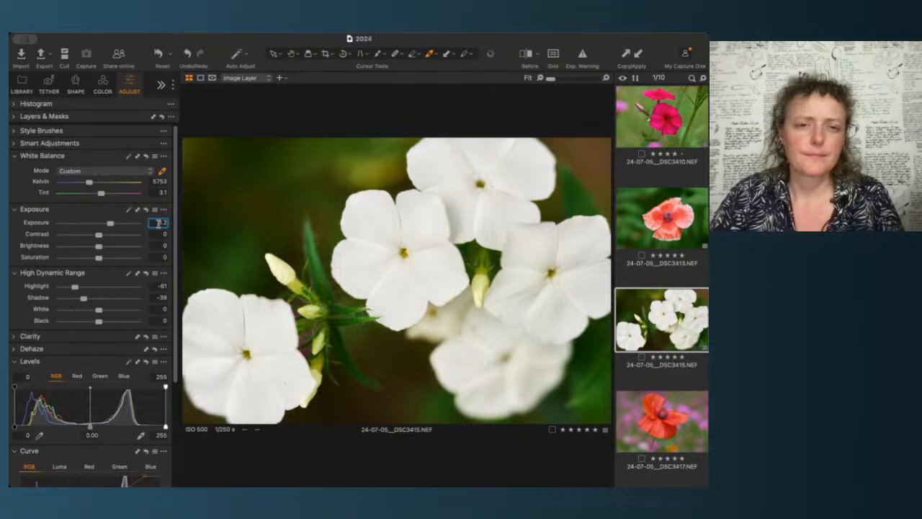
key(Return)
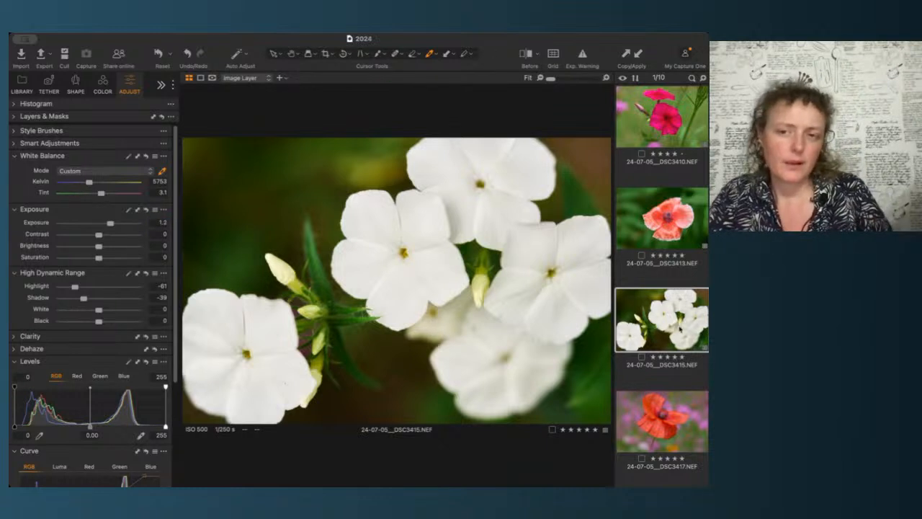
Step: Select the red poppy image DSC3417 in the filmstrip
scroll(662, 288, down, 3)
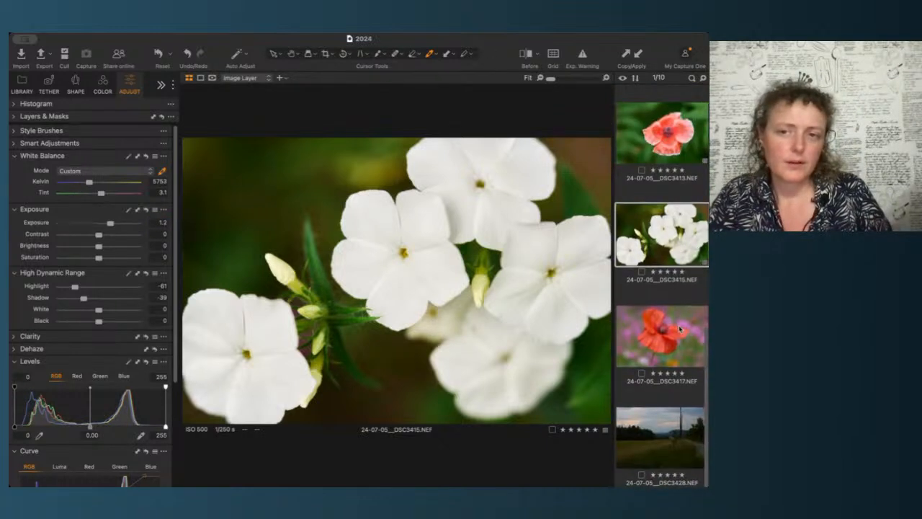
click(680, 329)
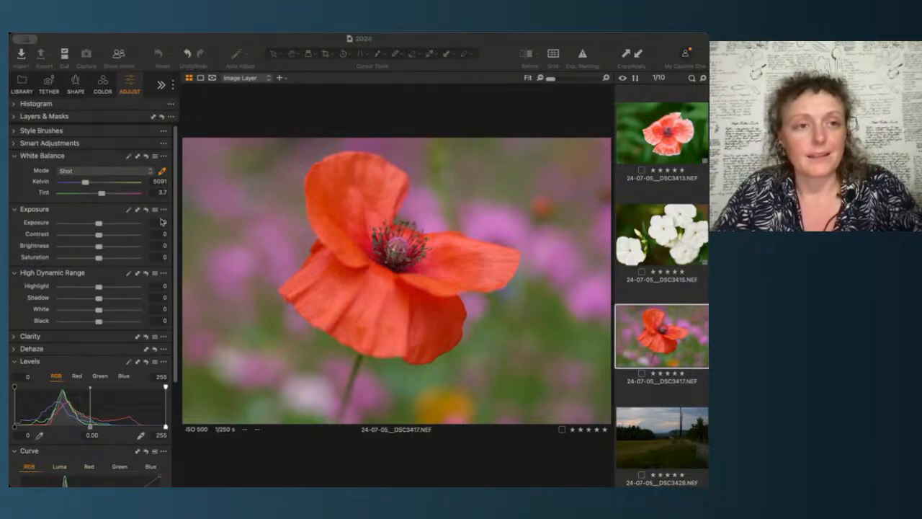
click(133, 40)
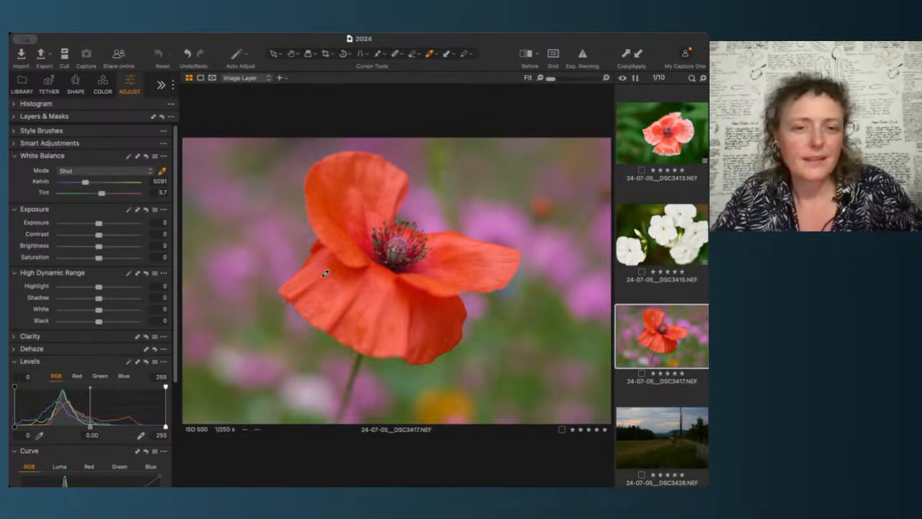
click(373, 250)
click(372, 250)
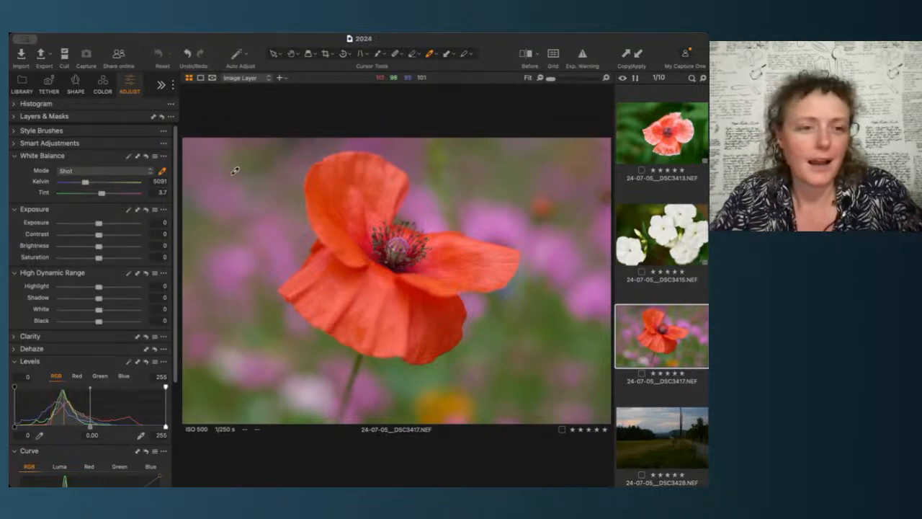
click(126, 157)
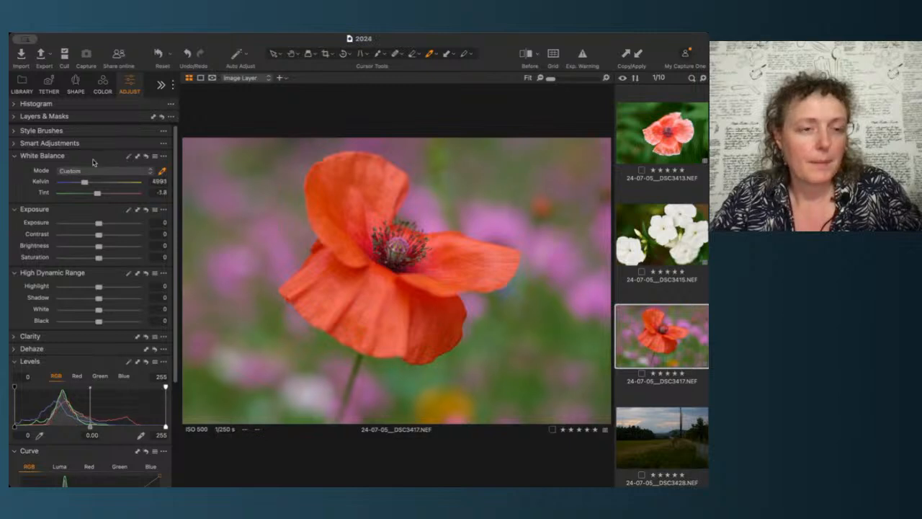
click(145, 156)
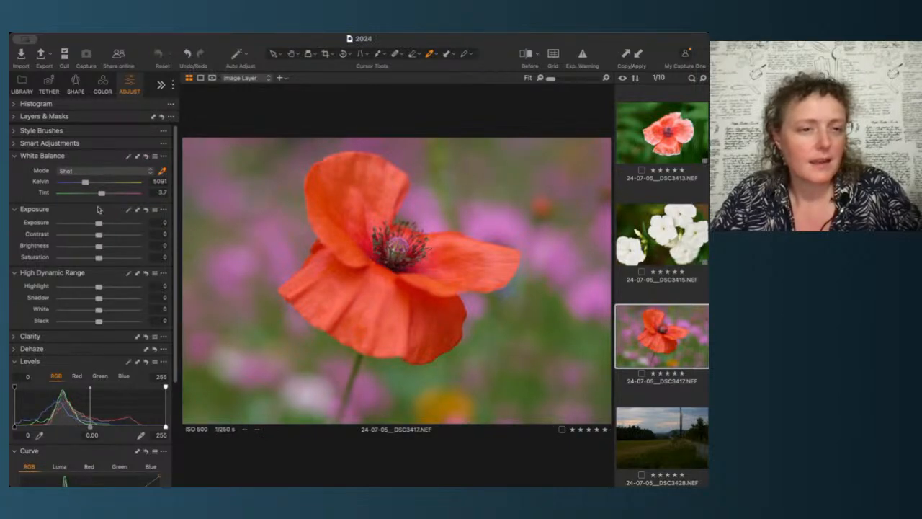
Step: Set the poppy's exposure to 0.3, highlight to 24 and shadow to -19
click(153, 222)
key(Up)
key(Up)
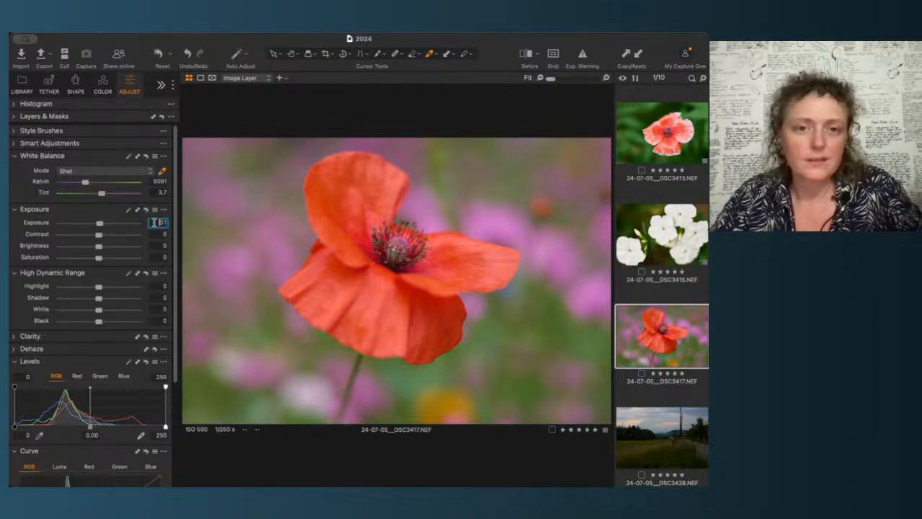
key(Down)
key(Up)
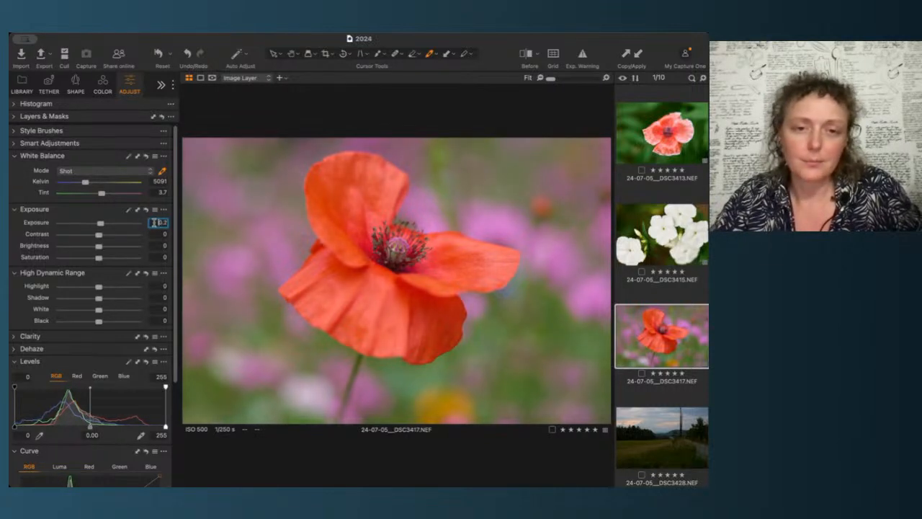
key(Up)
key(Up)
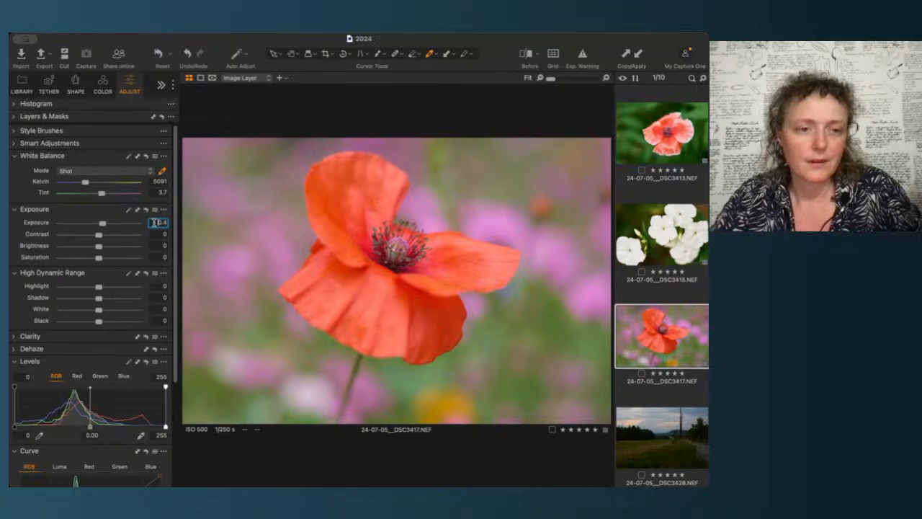
key(Down)
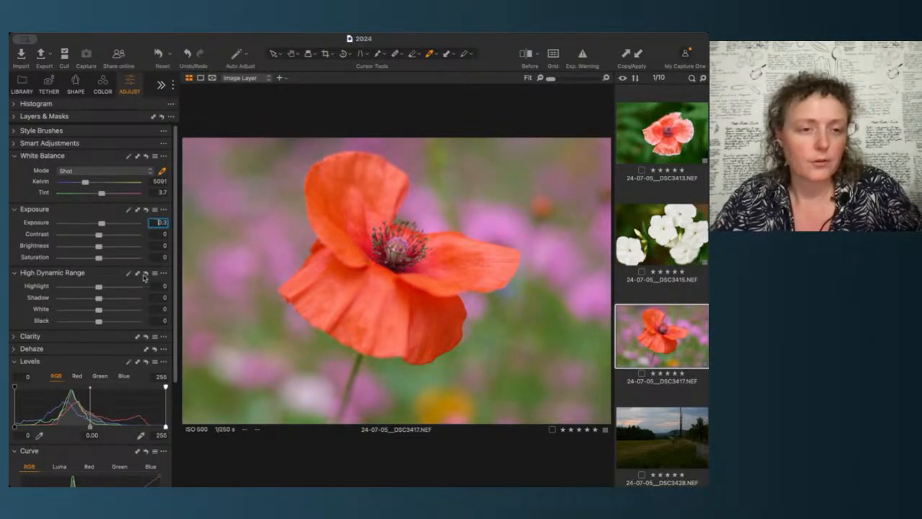
scroll(168, 285, down, 2)
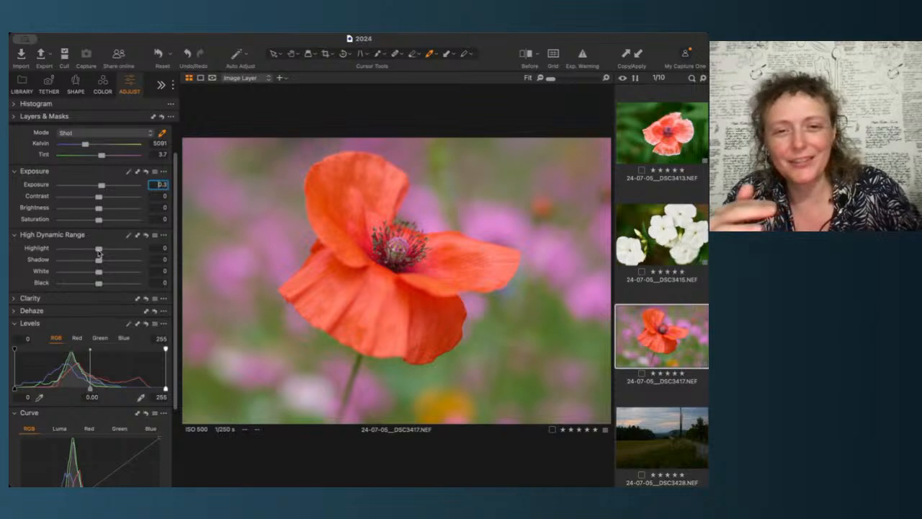
mouse_move(99, 251)
mouse_down()
mouse_move(39, 252)
mouse_move(167, 256)
mouse_move(29, 251)
mouse_move(208, 264)
mouse_move(56, 251)
mouse_move(135, 254)
mouse_move(64, 249)
mouse_move(108, 252)
mouse_move(69, 263)
mouse_move(122, 264)
mouse_move(92, 261)
mouse_up()
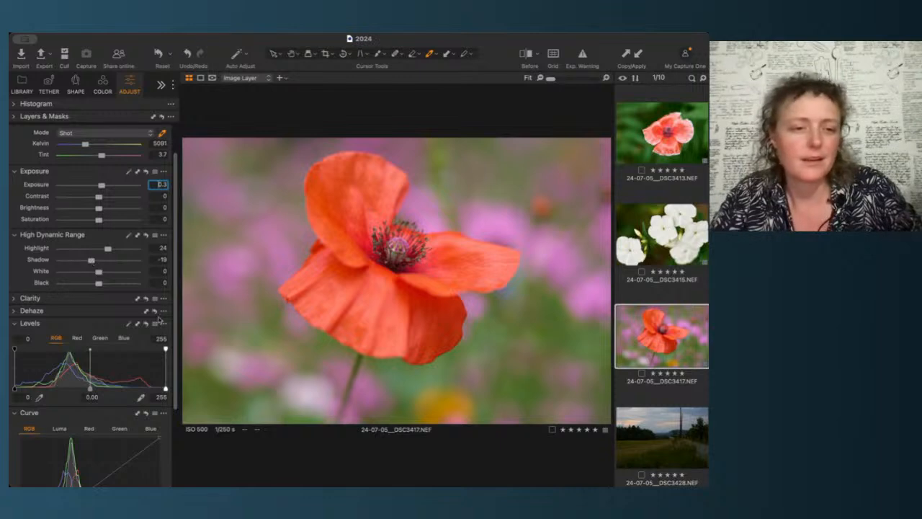
scroll(173, 348, down, 5)
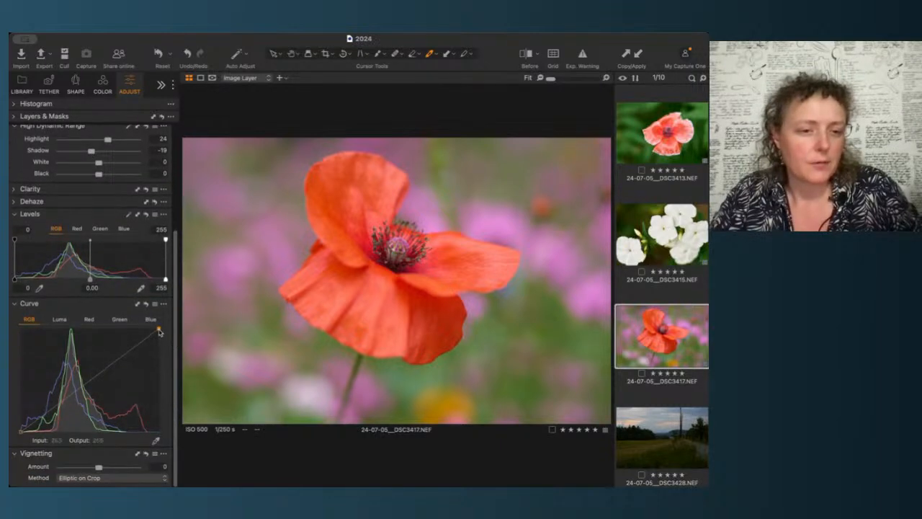
drag(160, 328, 151, 330)
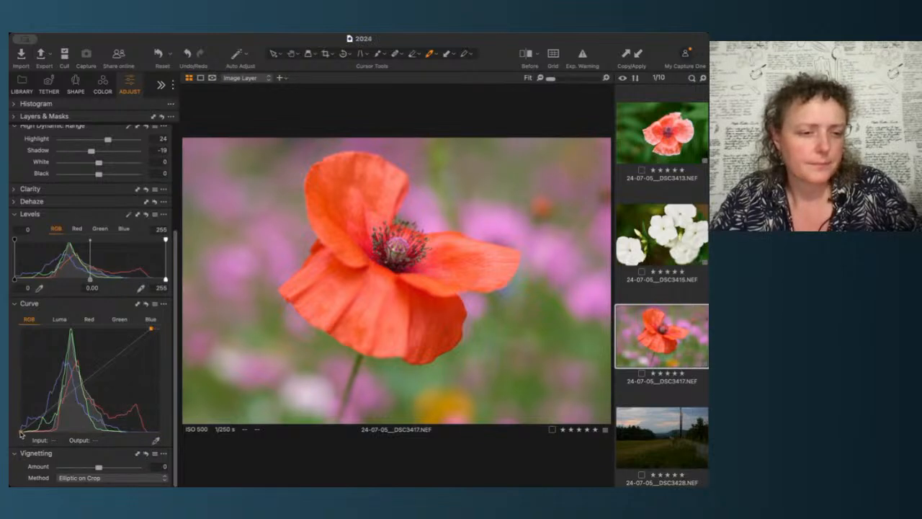
click(91, 377)
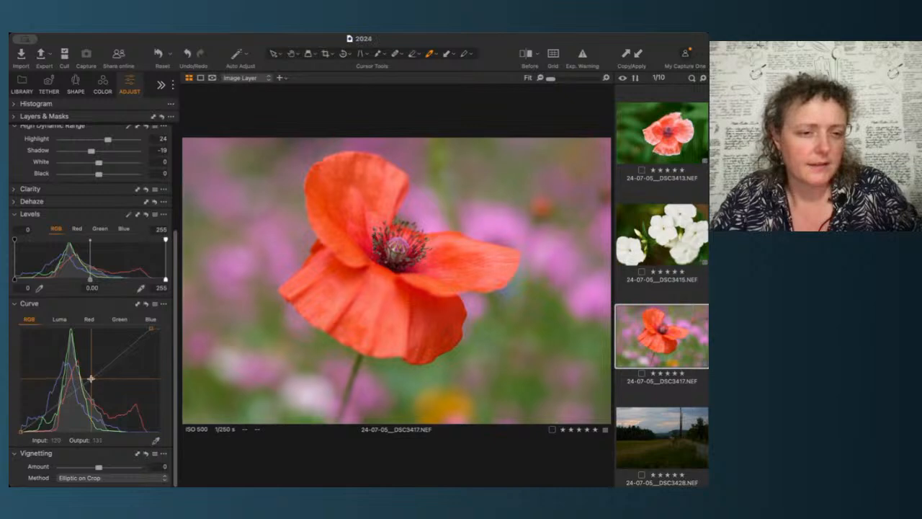
click(120, 353)
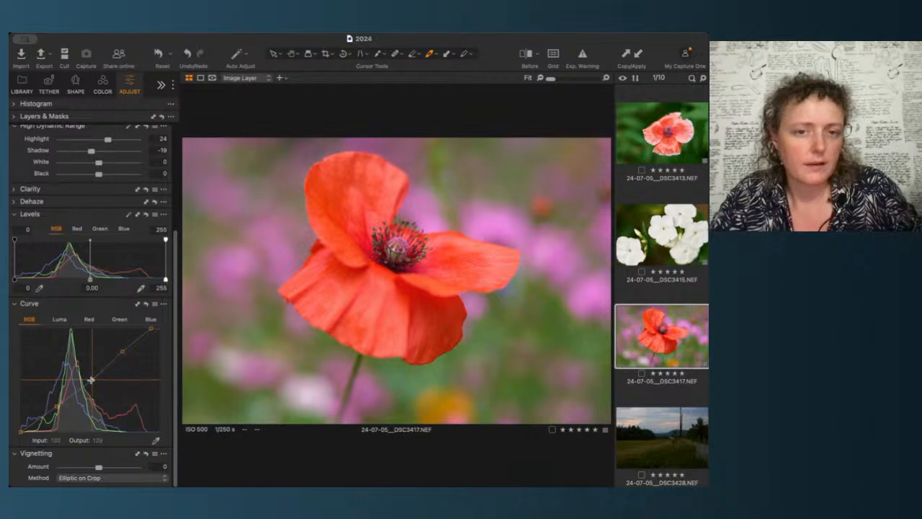
click(147, 303)
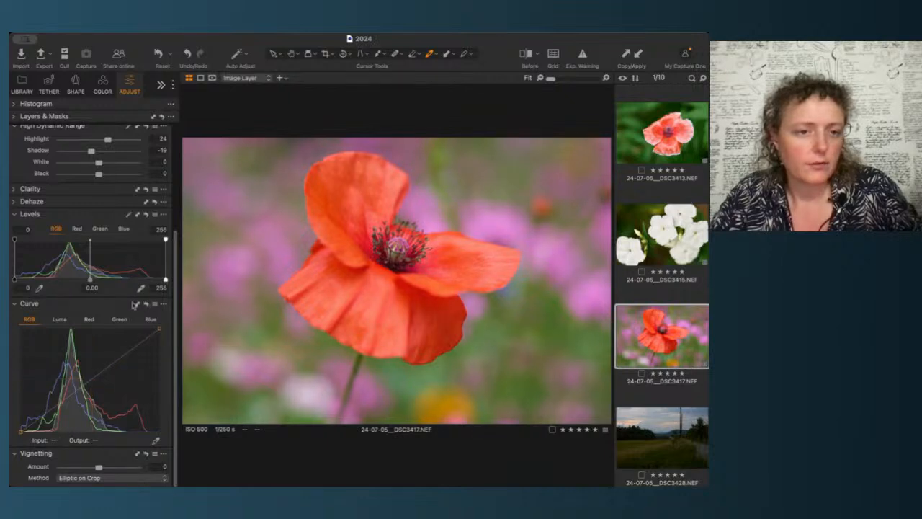
Step: Add a new filled adjustment layer to the poppy and name it Curves
scroll(83, 317, up, 5)
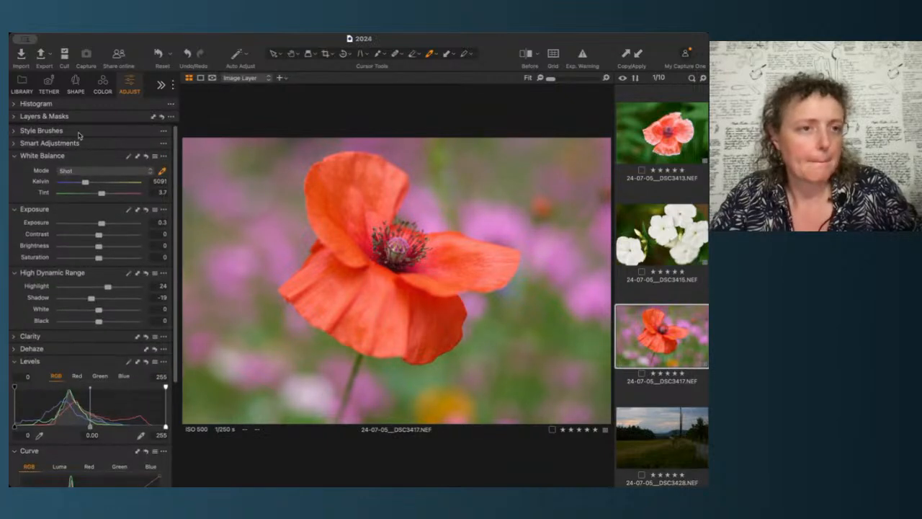
click(55, 116)
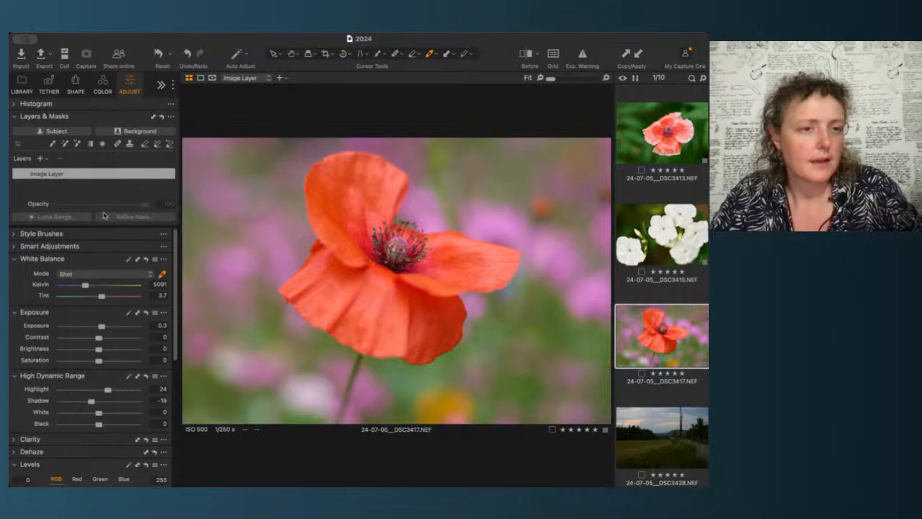
double_click(61, 173)
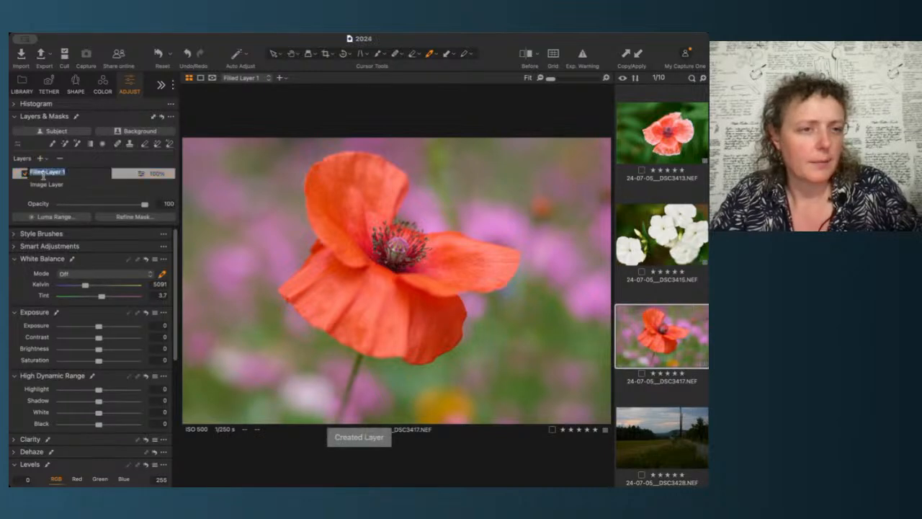
text(Curves)
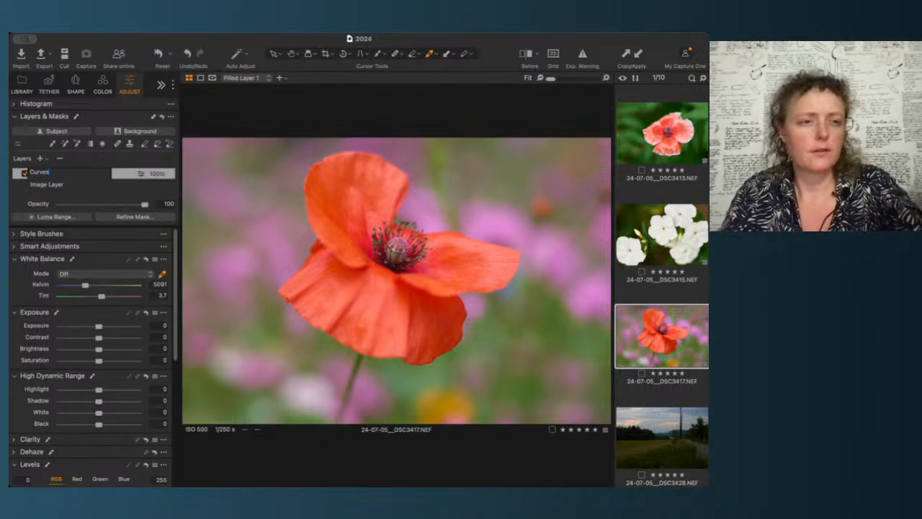
key(Return)
Step: On the Curves layer, pull in the RGB curve's white point and add points to shape the midtones
scroll(66, 363, down, 3)
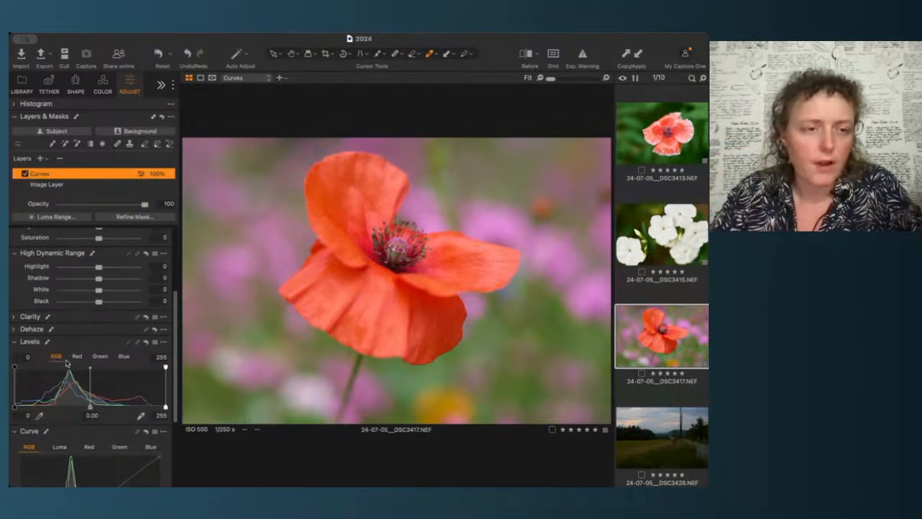
scroll(66, 364, down, 3)
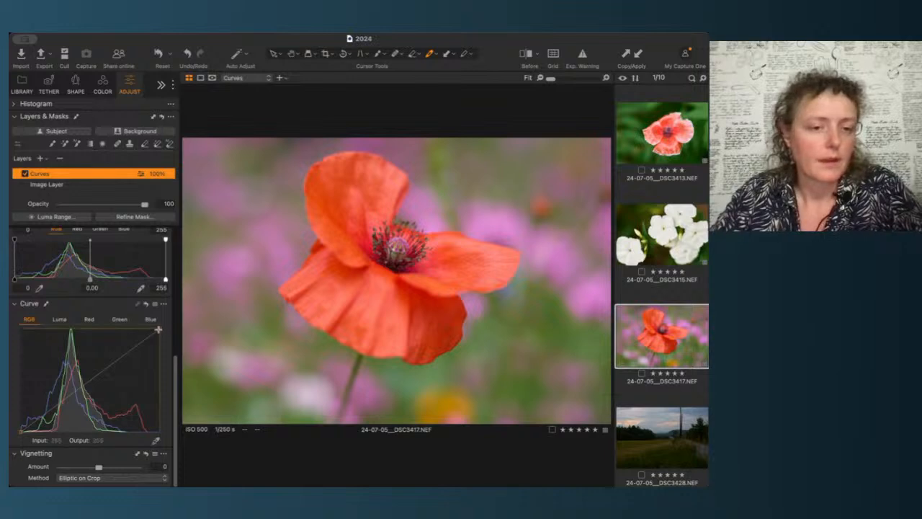
drag(157, 329, 147, 328)
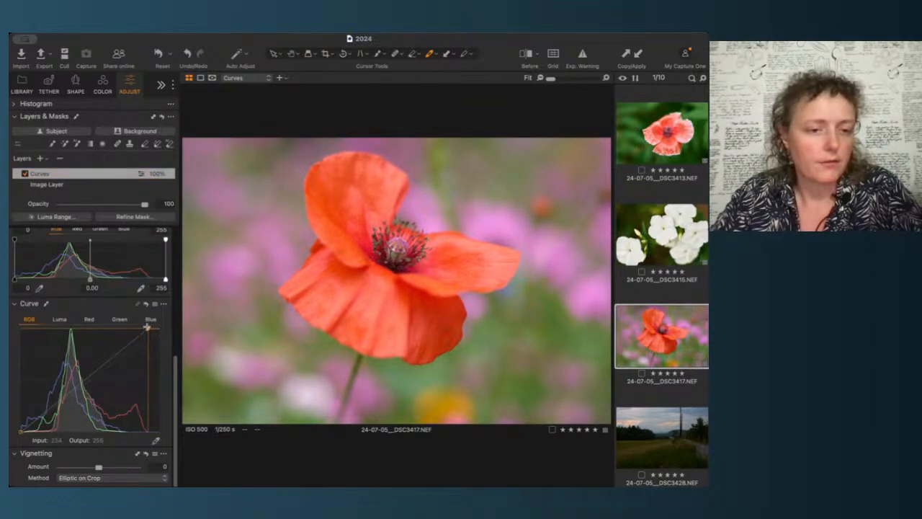
click(90, 381)
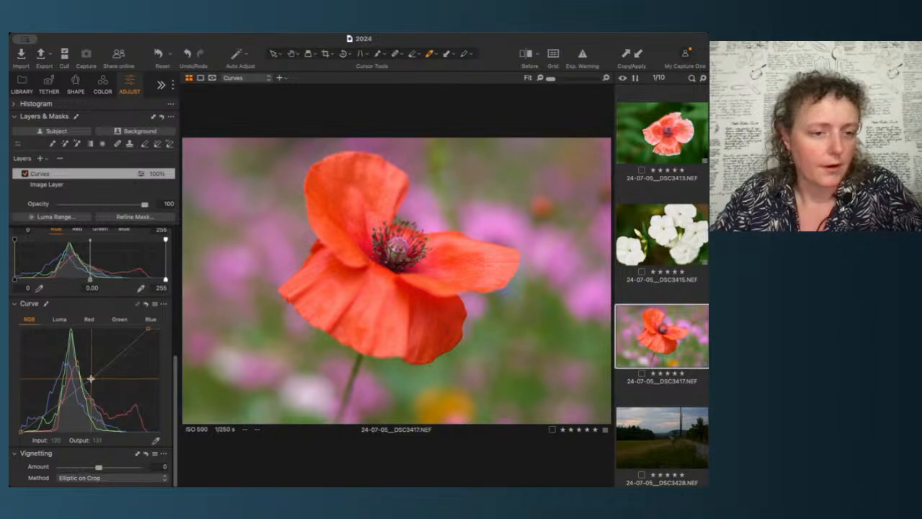
click(121, 351)
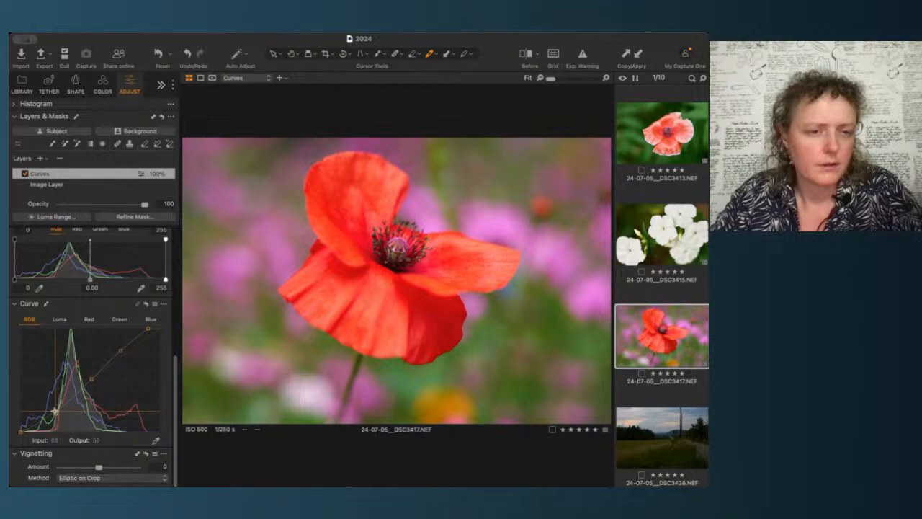
click(55, 411)
click(90, 378)
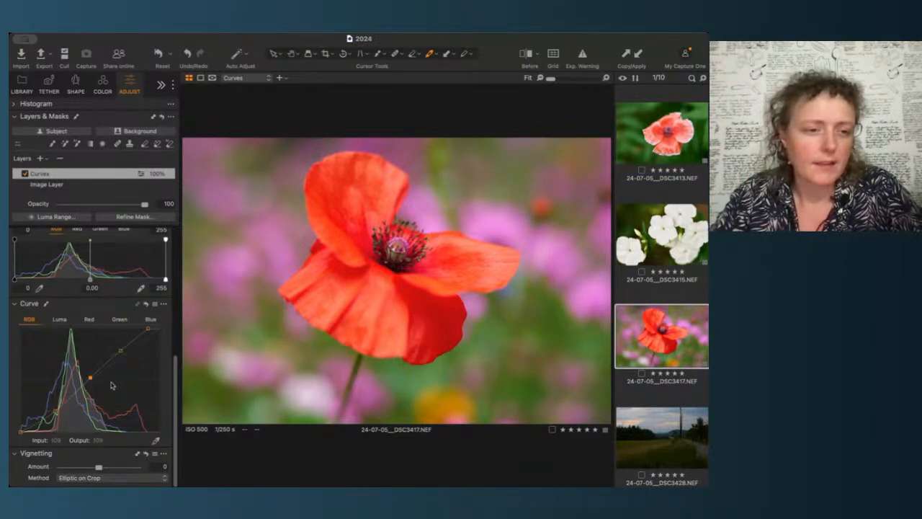
Step: Lower the Curves layer's opacity to 81 and switch the layer off to compare
scroll(143, 271, up, 10)
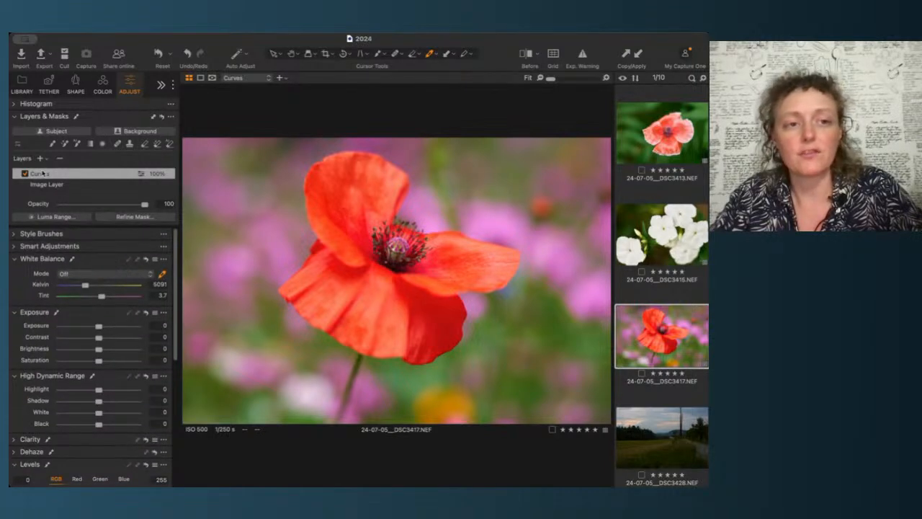
drag(144, 205, 103, 207)
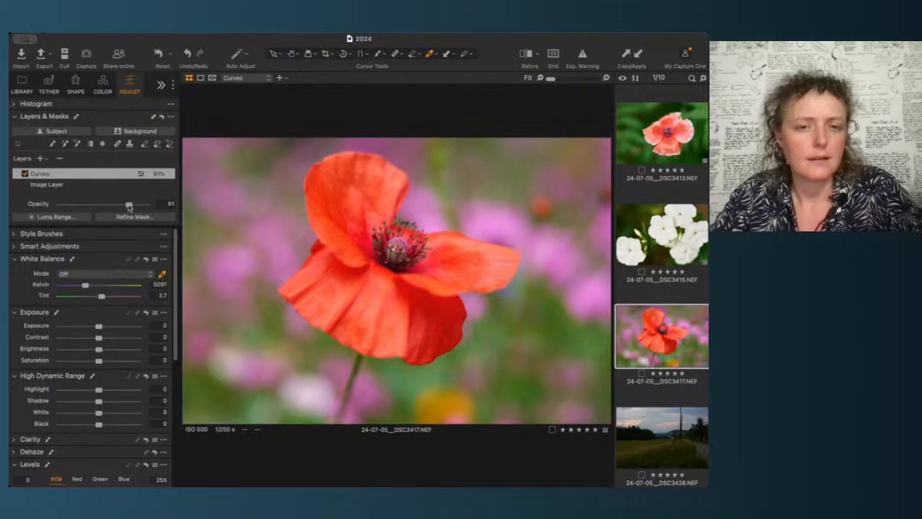
click(25, 174)
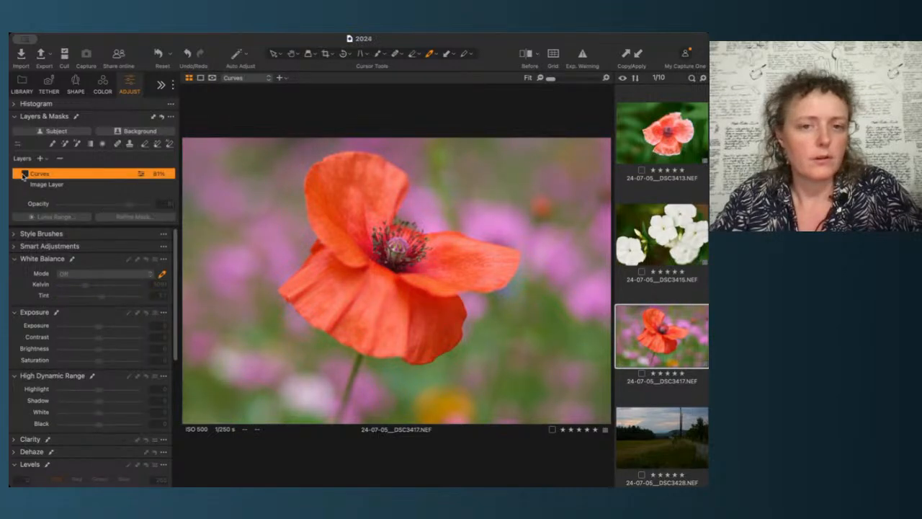
Step: Switch the Curves layer back on and raise its opacity to 87
click(24, 175)
mouse_move(103, 206)
mouse_down()
mouse_move(82, 207)
mouse_move(128, 209)
mouse_move(113, 207)
mouse_up()
scroll(139, 394, down, 5)
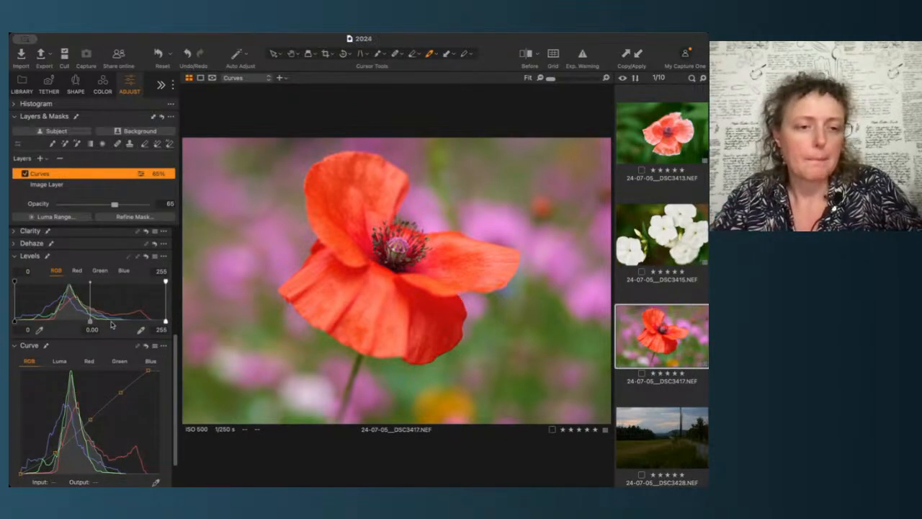
scroll(111, 325, up, 5)
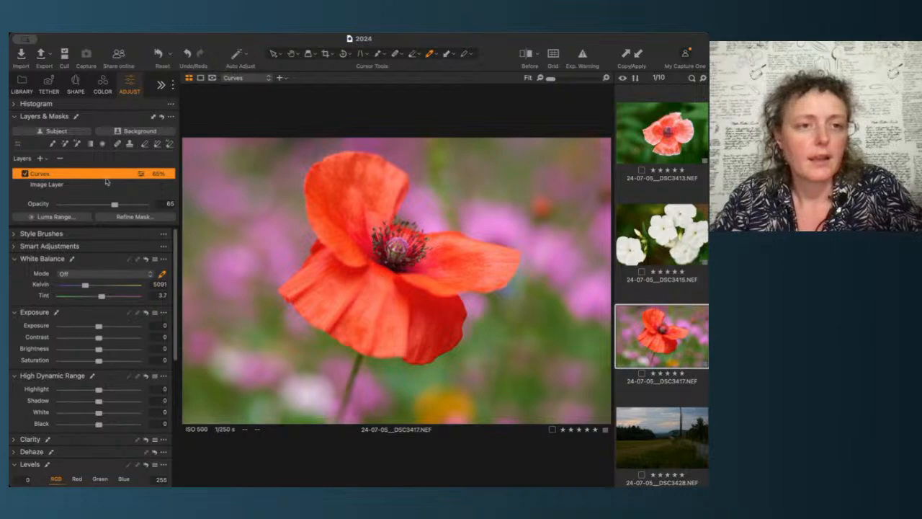
mouse_move(114, 204)
mouse_down()
mouse_move(95, 206)
mouse_move(131, 205)
mouse_move(121, 205)
mouse_up()
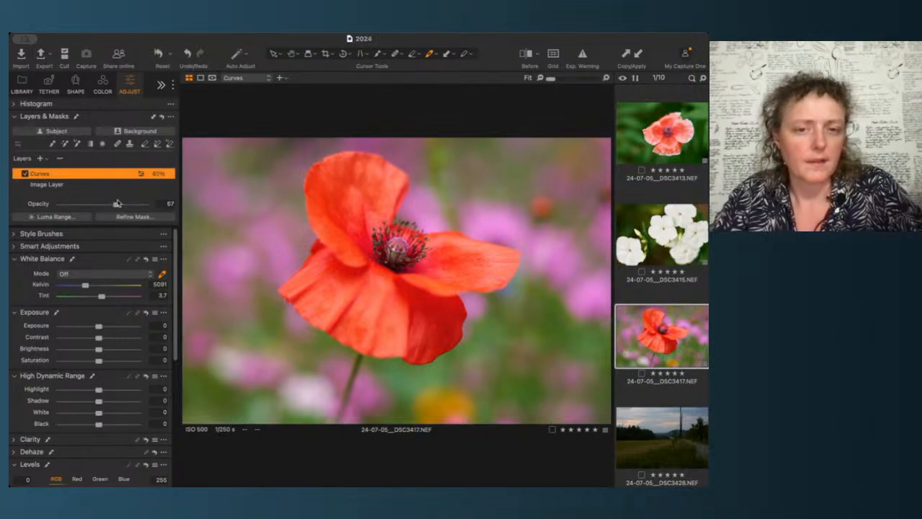
Step: Toggle the Curves layer off and on to compare the poppy with and without it
click(25, 174)
click(25, 174)
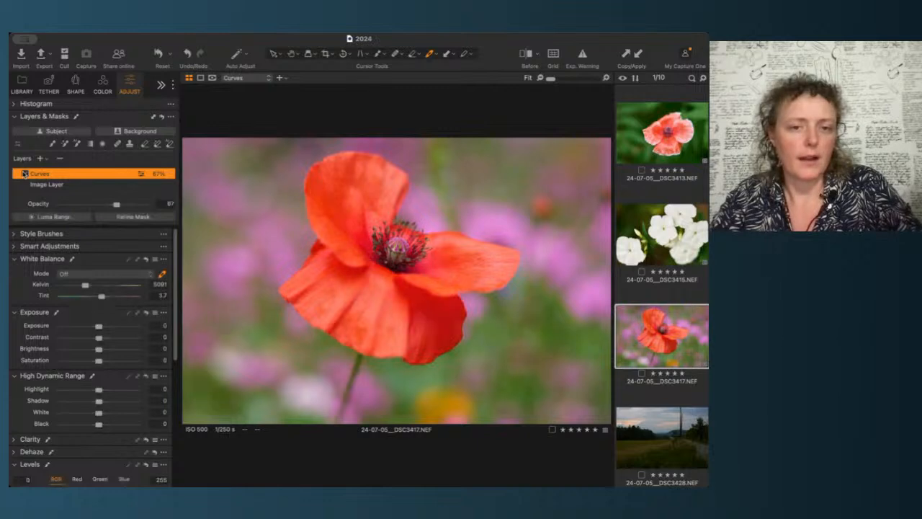
click(24, 174)
click(25, 174)
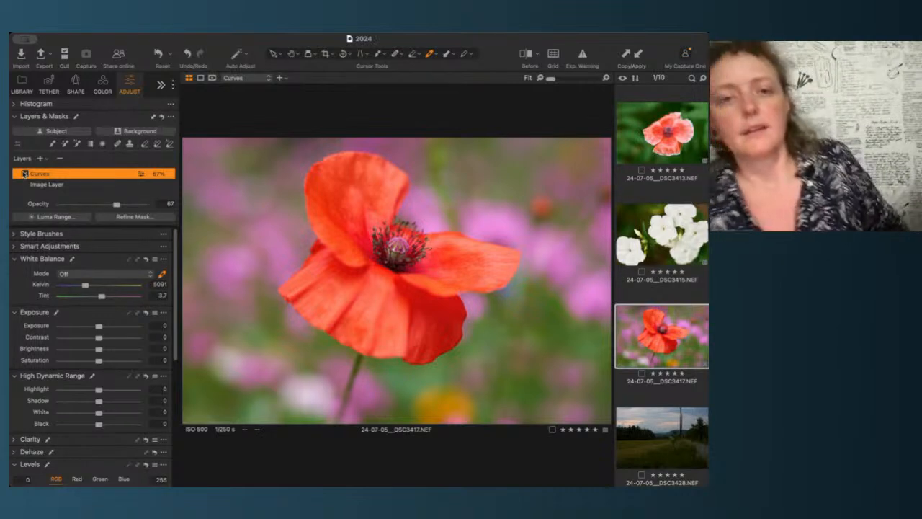
Step: Browse through the flower images in the filmstrip to review their adjustments
scroll(660, 283, up, 5)
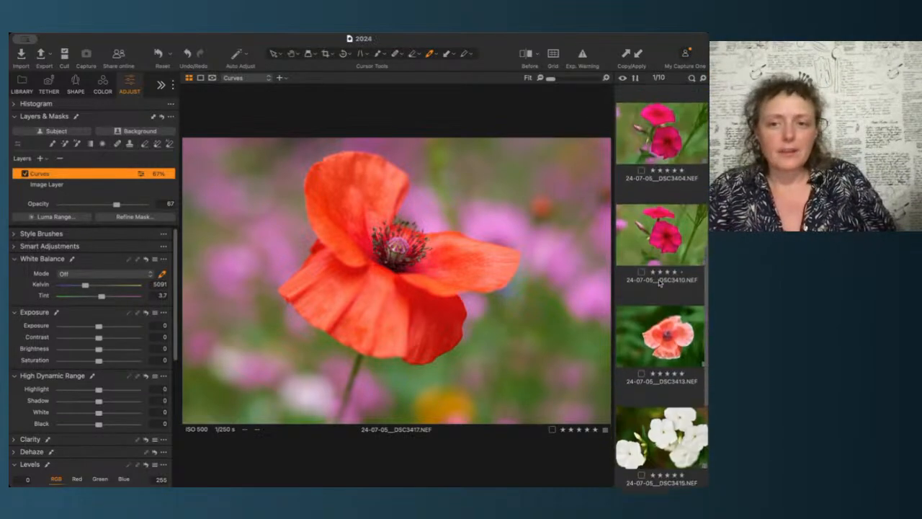
scroll(660, 283, up, 3)
click(678, 189)
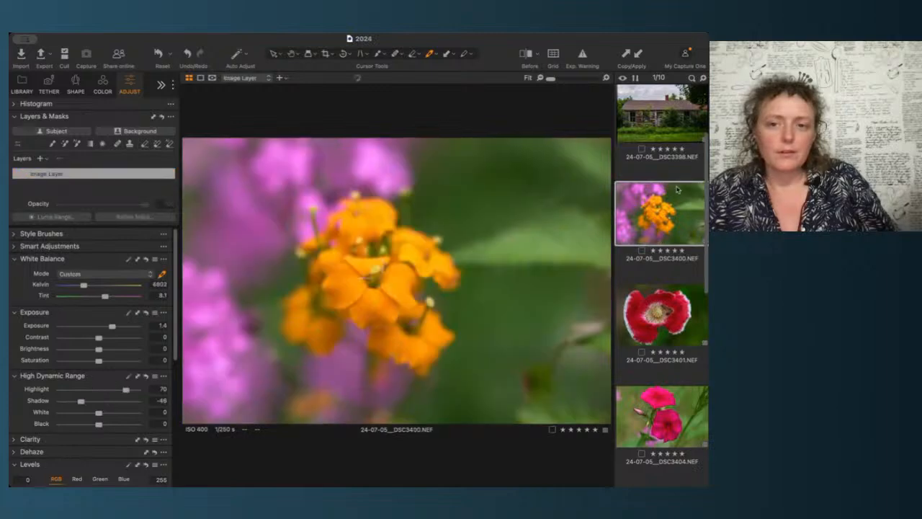
key(Down)
key(Down)
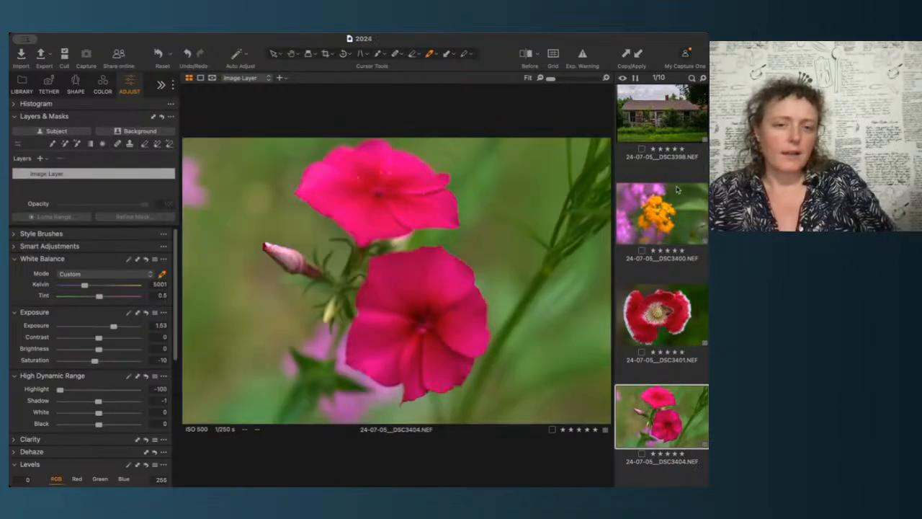
key(Down)
key(Down)
key(Down)
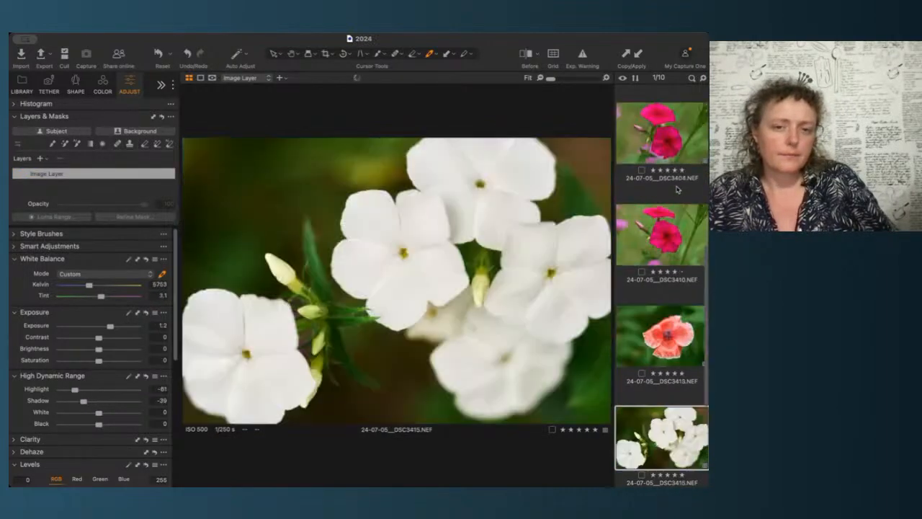
key(Down)
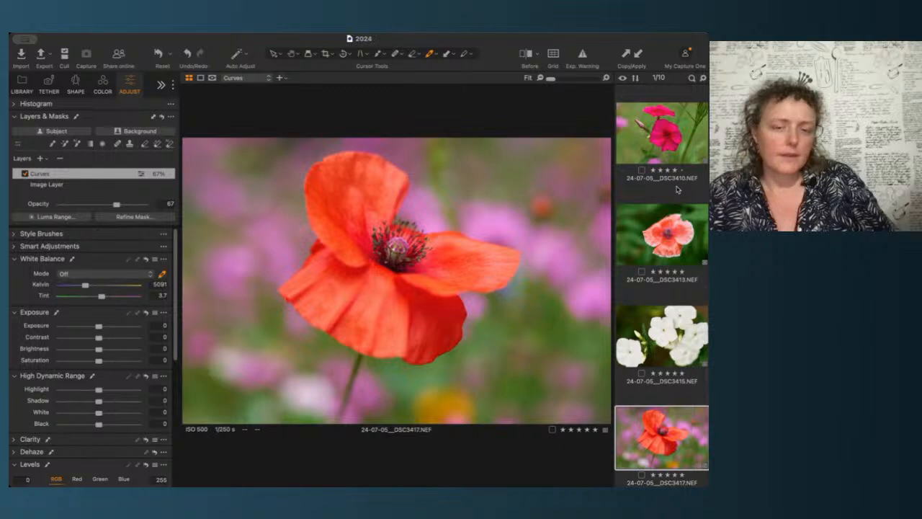
click(69, 186)
click(159, 325)
key(Up)
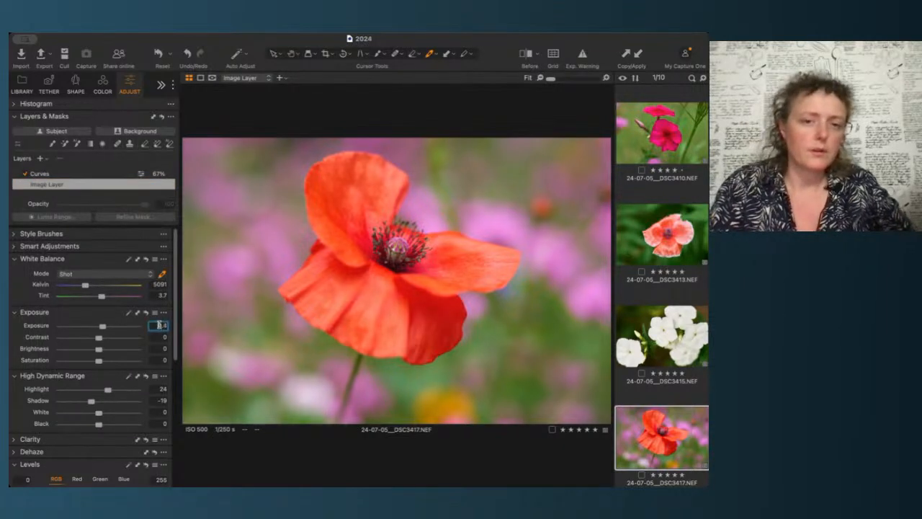
key(Up)
key(Up)
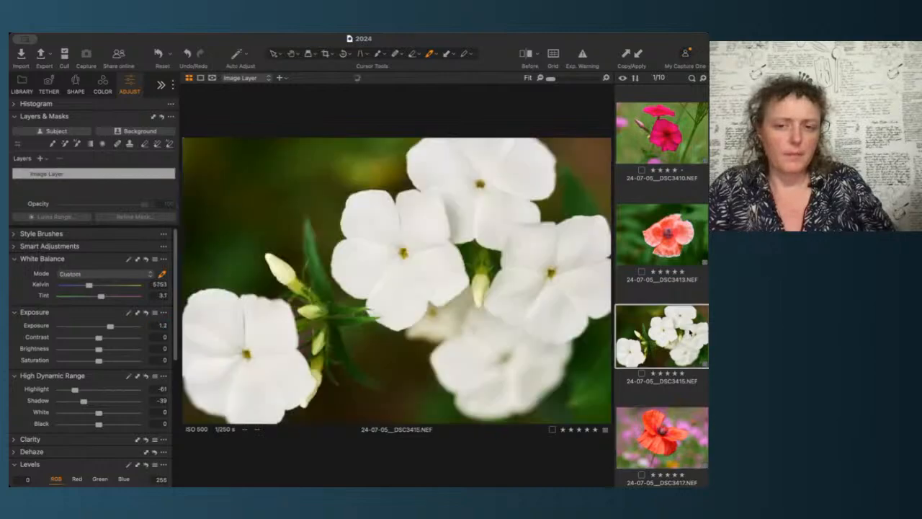
key(Up)
Step: Open the landscape image DSC3428 and set its white balance to 10118 Kelvin with a tint of 1.6
key(Down)
key(Down)
key(Down)
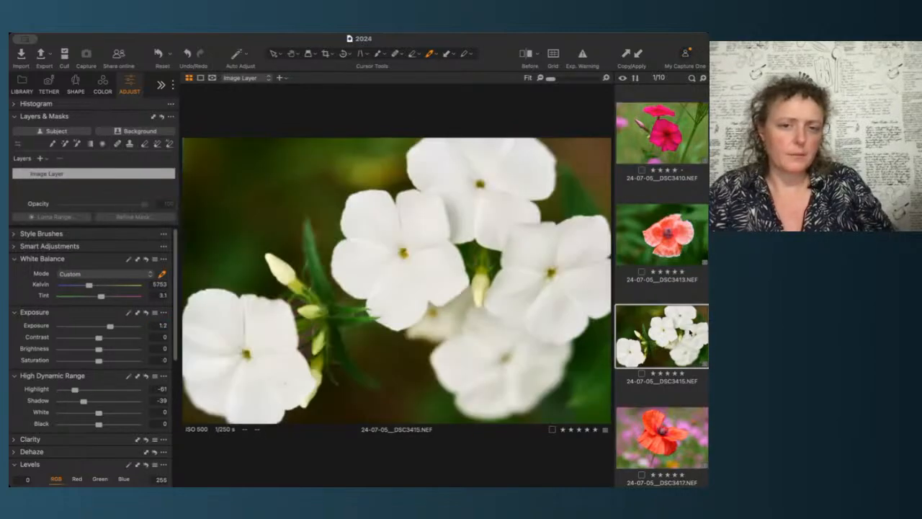
key(Up)
key(Up)
key(Up)
key(Up)
key(Up)
key(Up)
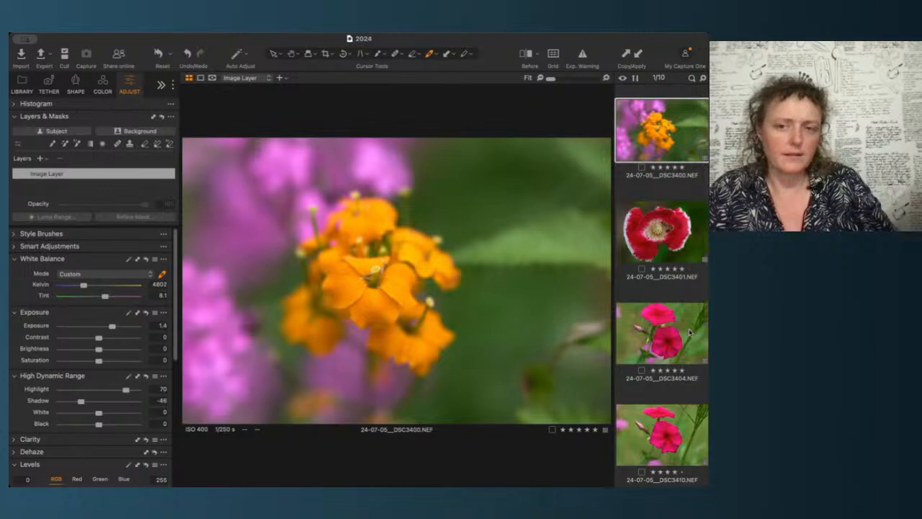
key(Down)
key(Down)
key(Down)
key(Down)
key(Down)
key(Down)
key(Down)
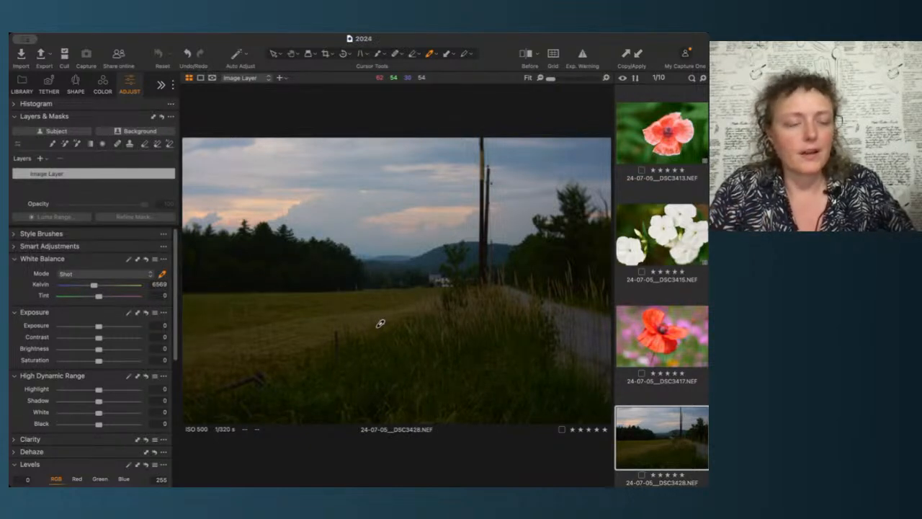
click(63, 116)
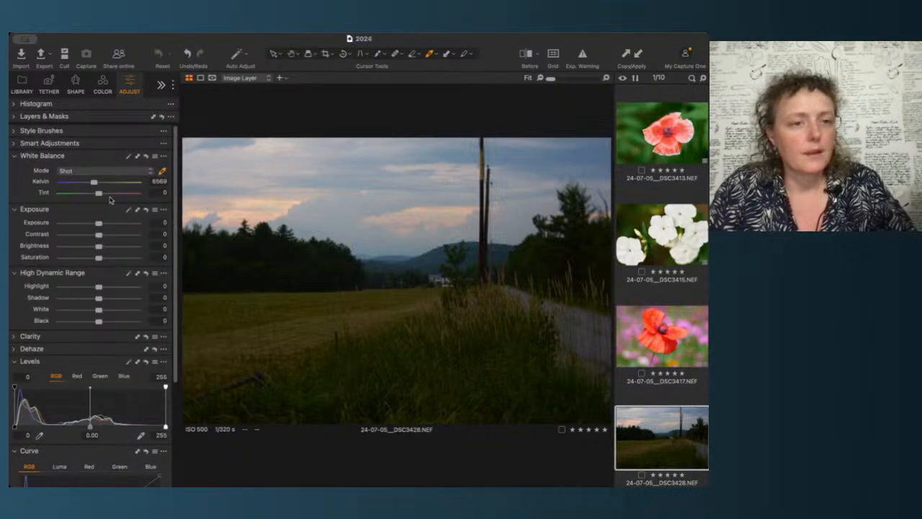
click(129, 160)
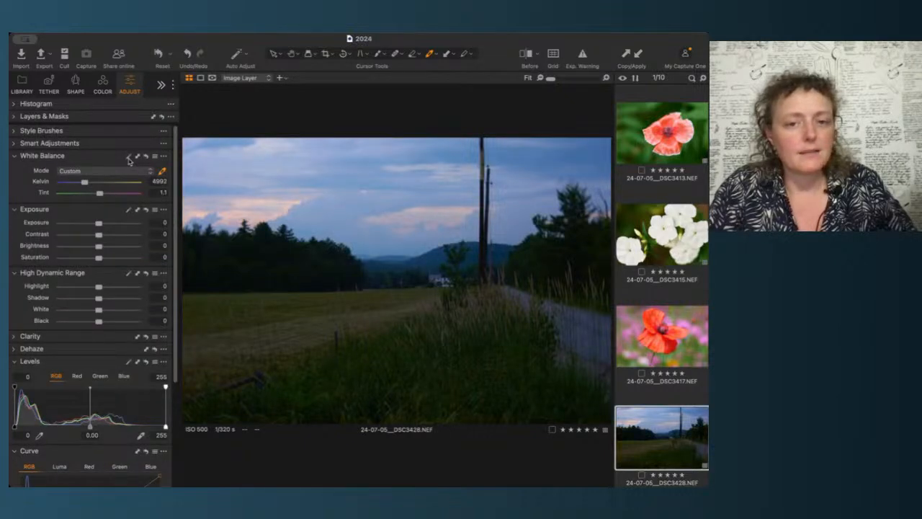
drag(86, 185, 114, 185)
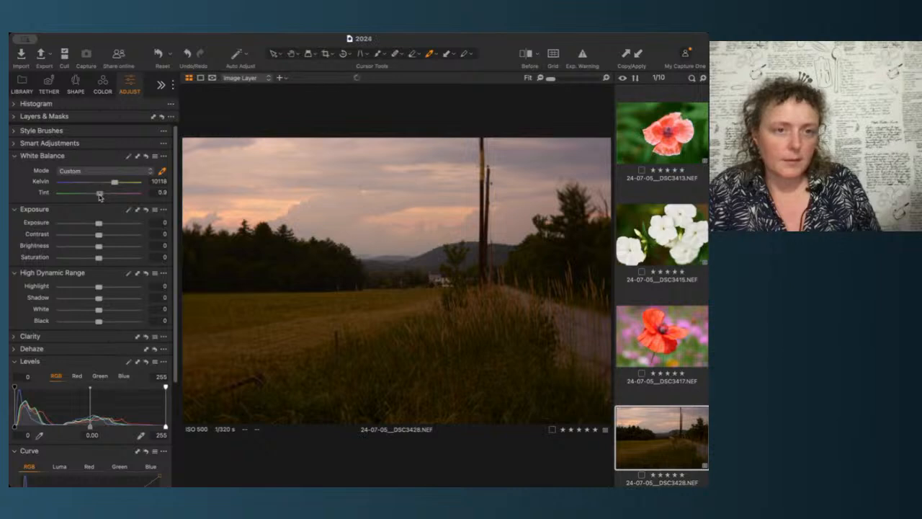
drag(100, 196, 99, 197)
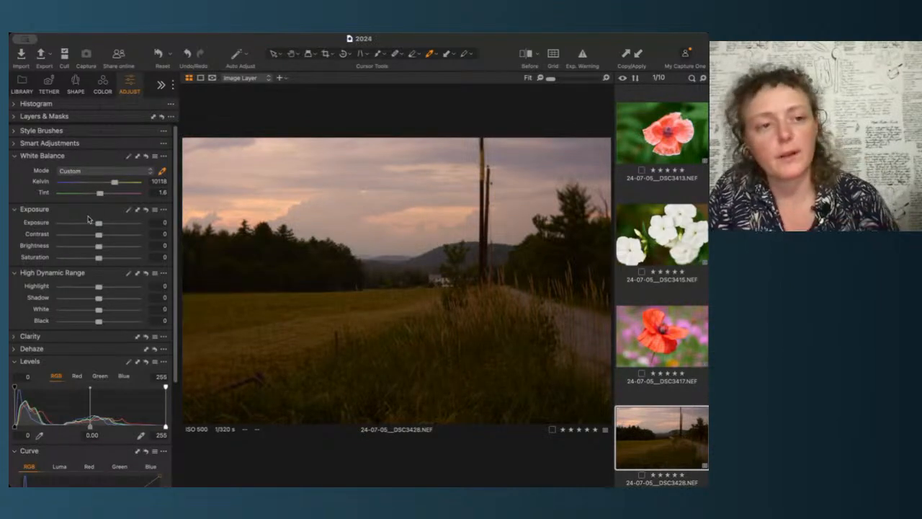
Step: Set the landscape's exposure to 0.23, highlight to -40 and shadow to 20
drag(99, 228, 101, 229)
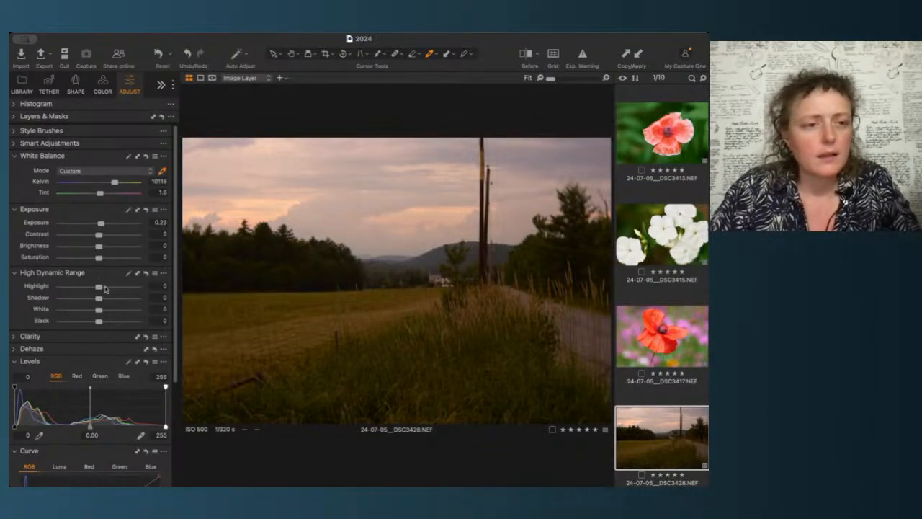
mouse_move(100, 288)
mouse_down()
mouse_move(64, 287)
mouse_move(83, 288)
mouse_up()
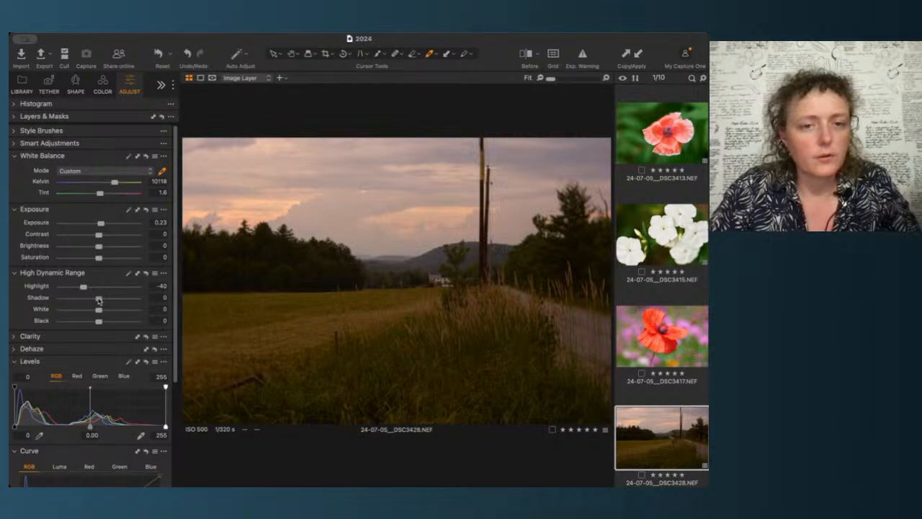
drag(98, 300, 106, 299)
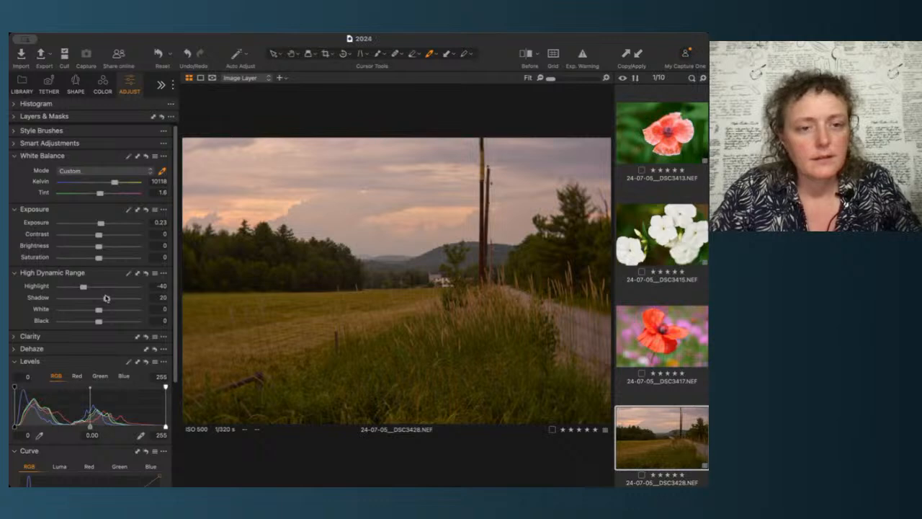
Step: Pull in the RGB curve's white point and add two points to shape the landscape's midtones
scroll(104, 362, down, 5)
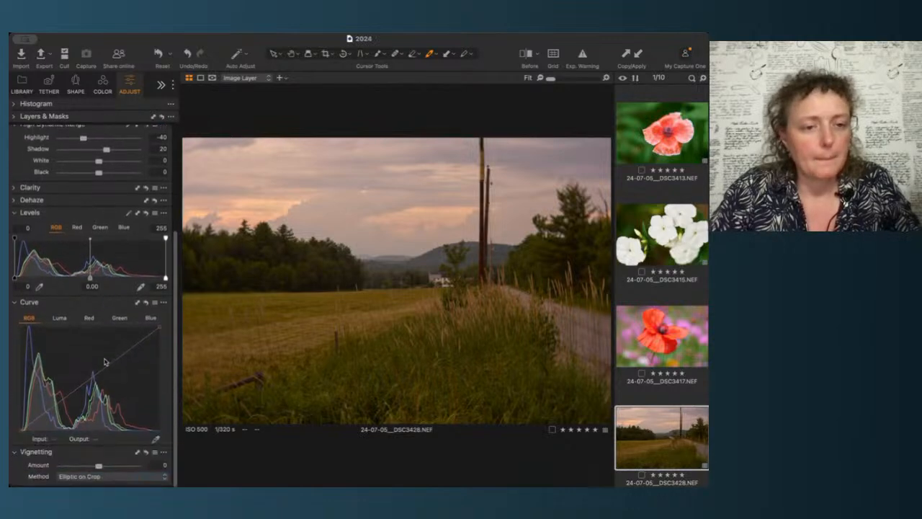
drag(160, 330, 153, 328)
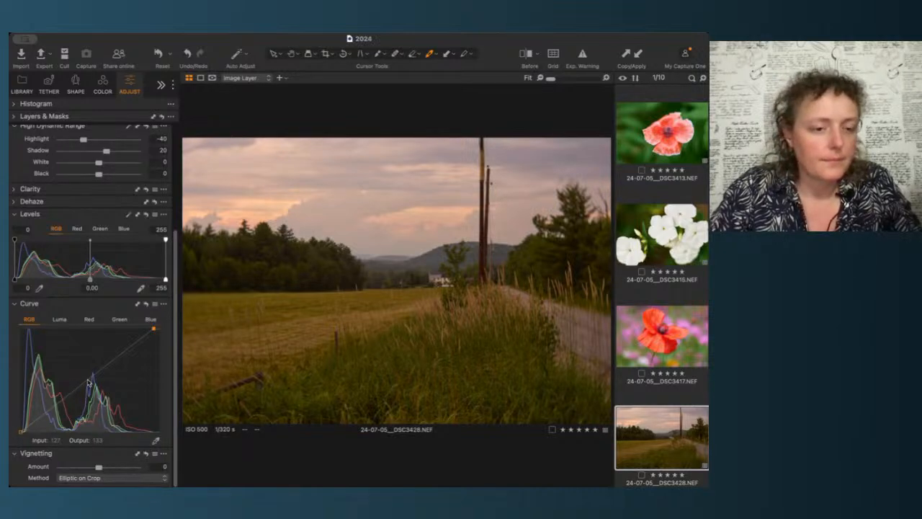
click(90, 380)
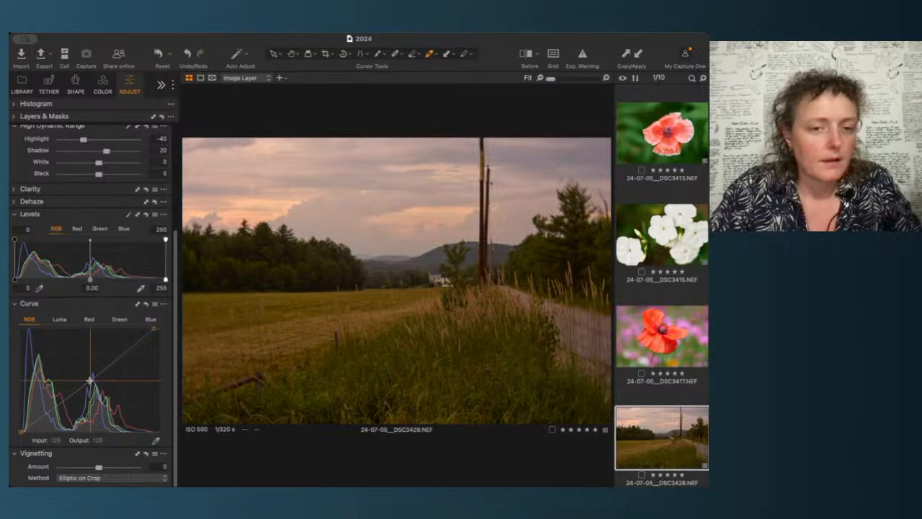
click(124, 354)
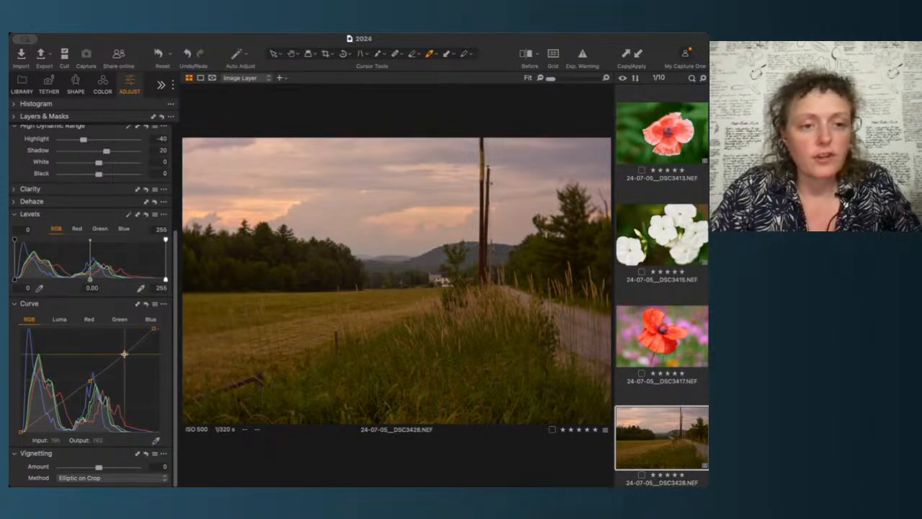
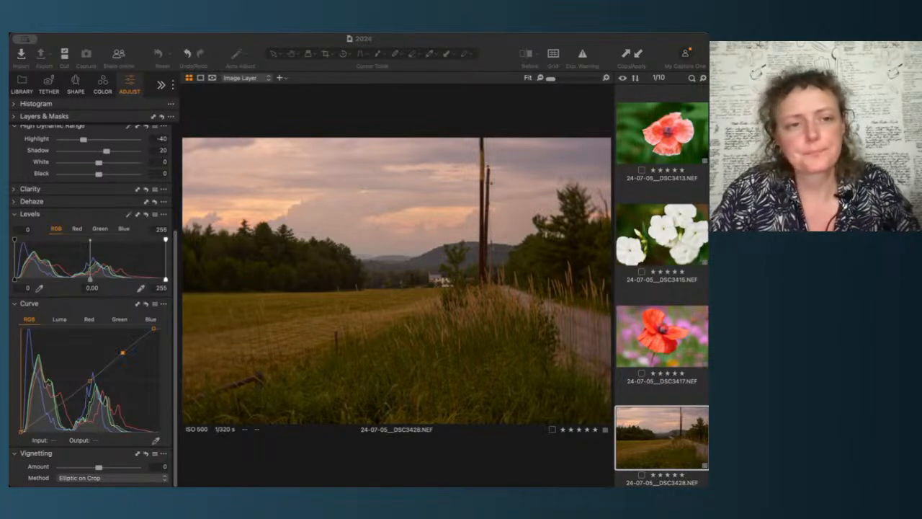
Step: Refine the landscape's RGB curve by moving its midtone point and adding two more points
click(134, 42)
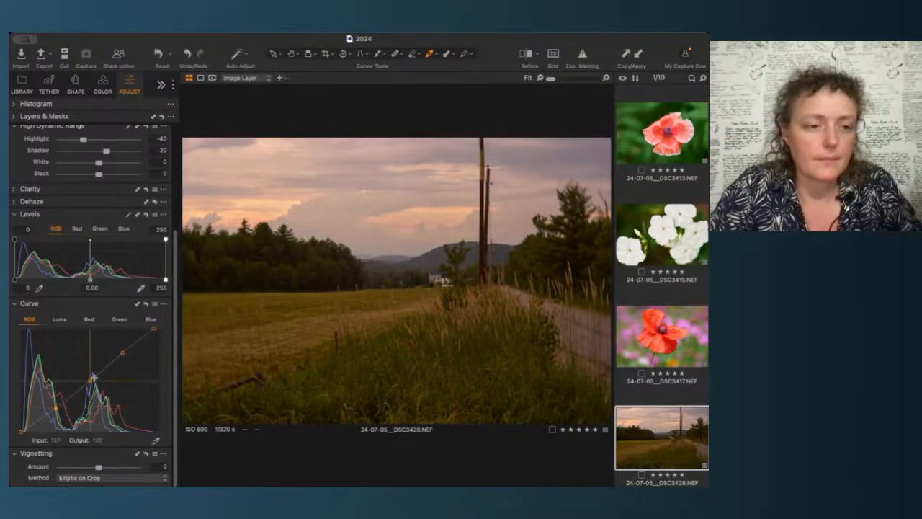
drag(90, 381, 90, 378)
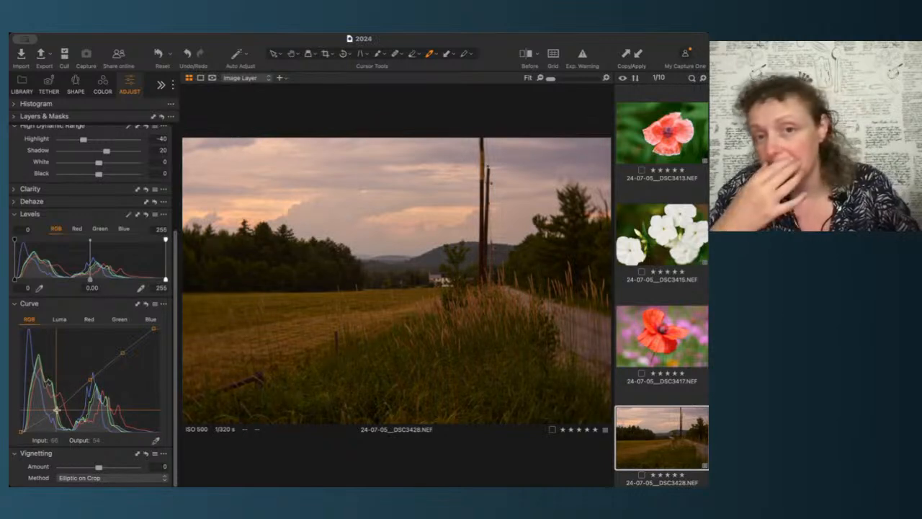
click(121, 348)
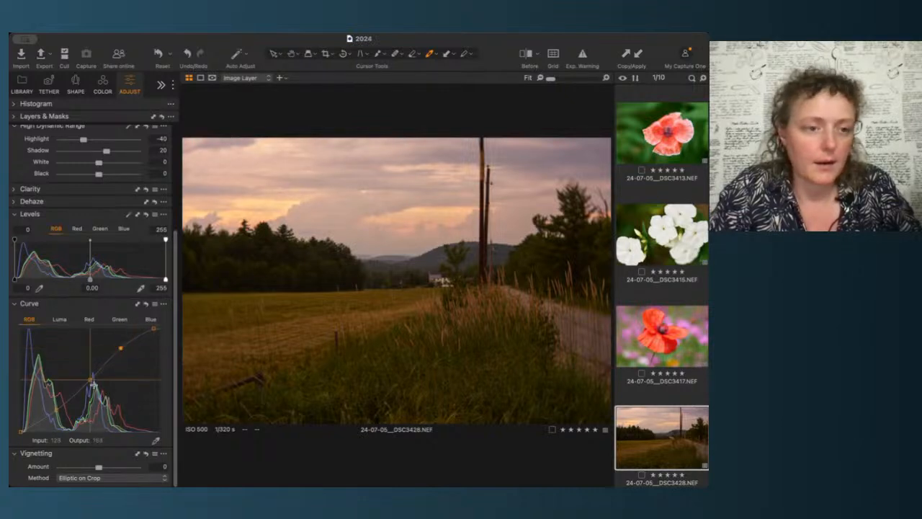
click(55, 409)
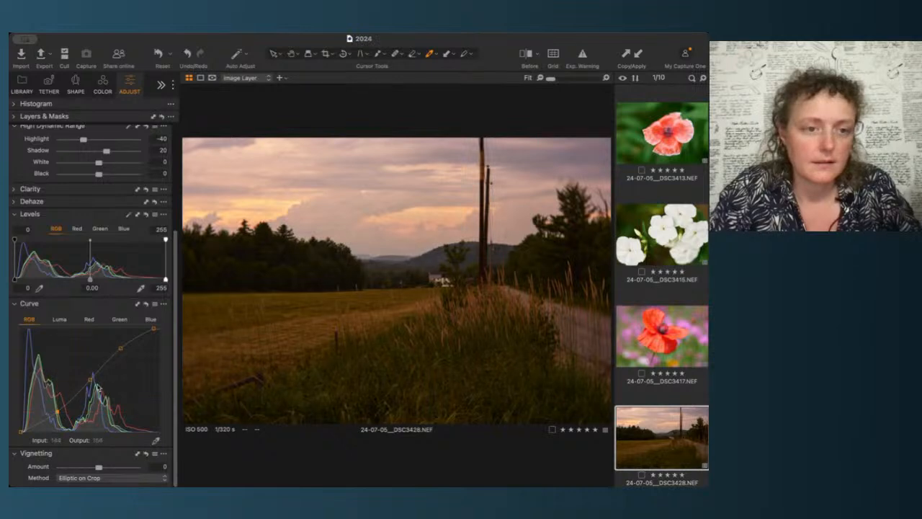
drag(90, 379, 88, 379)
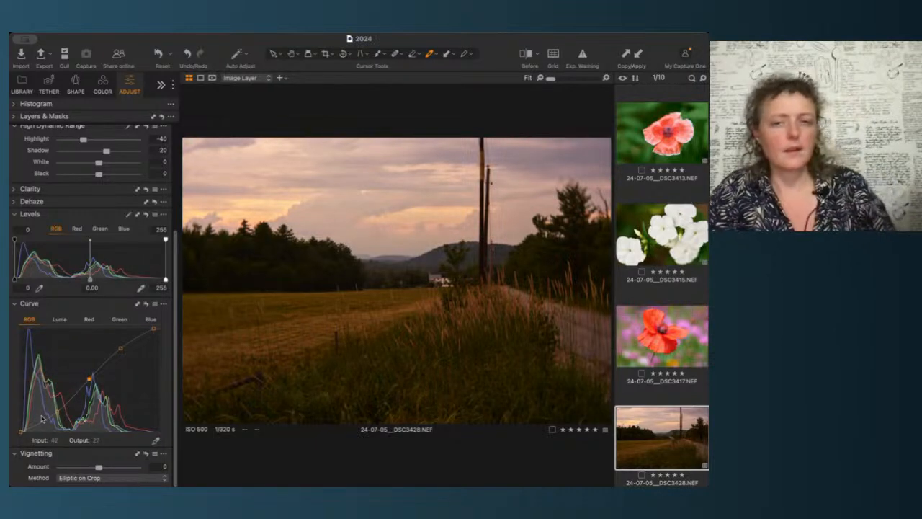
Step: Raise the landscape's exposure to 0.53 and lower its highlight to -61
scroll(119, 218, up, 5)
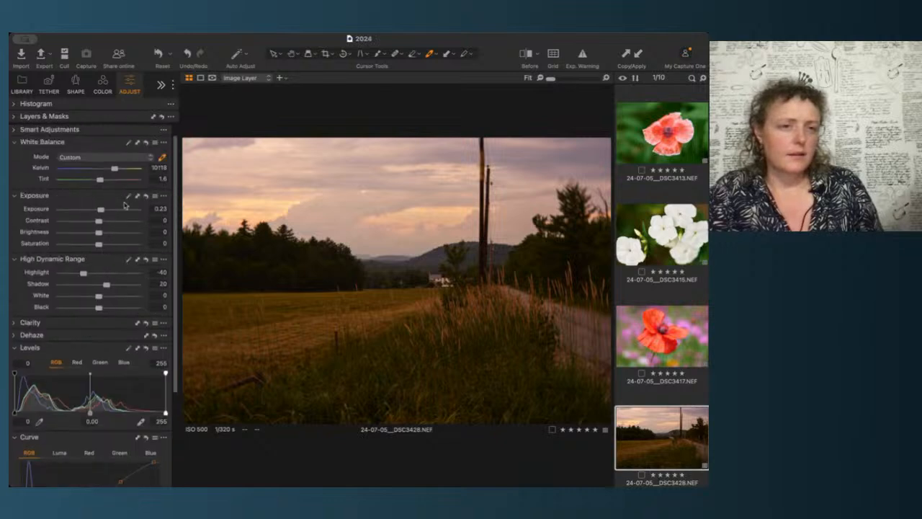
click(157, 222)
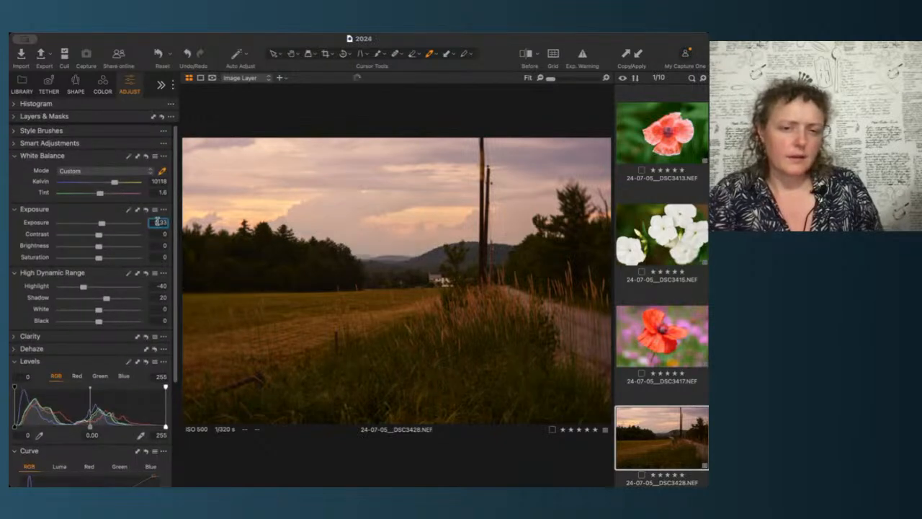
key(Up)
key(Up)
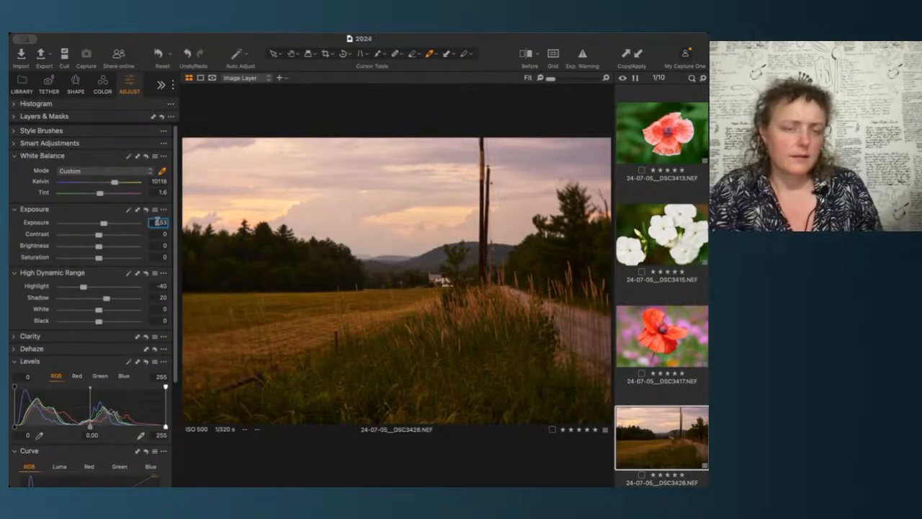
drag(84, 286, 75, 292)
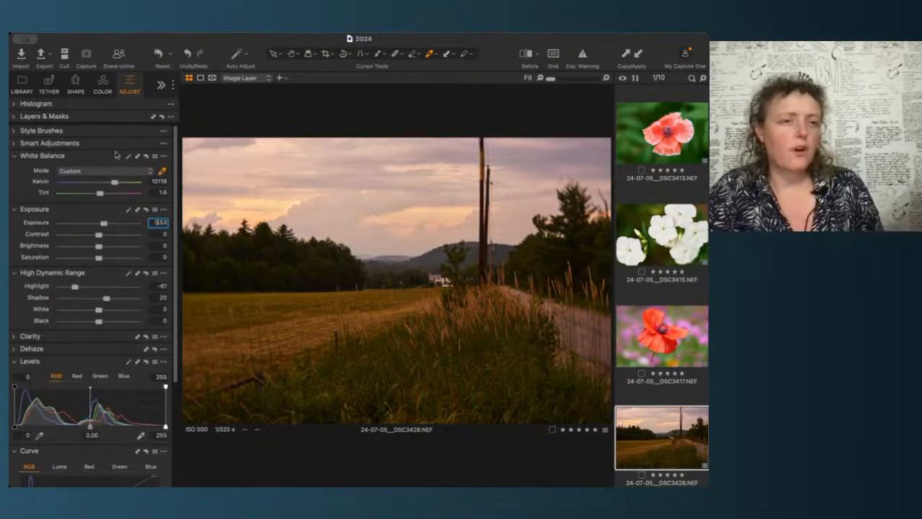
Step: Expand Layers & Masks and compare the layers of the house image DSC3398 before returning to DSC3428
click(56, 117)
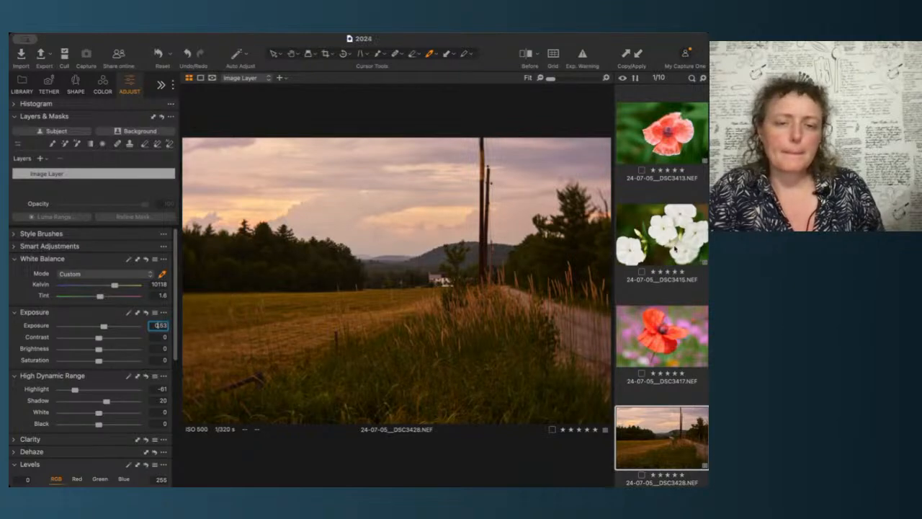
scroll(675, 223, up, 10)
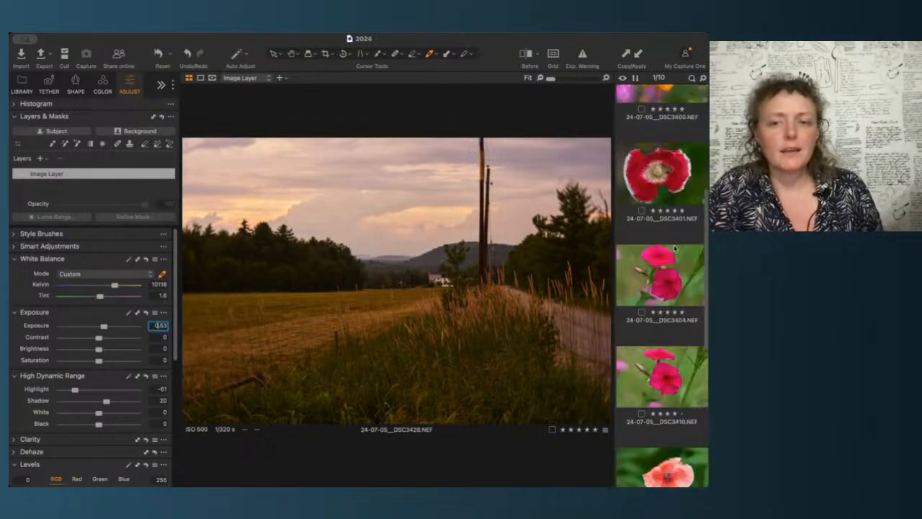
click(675, 223)
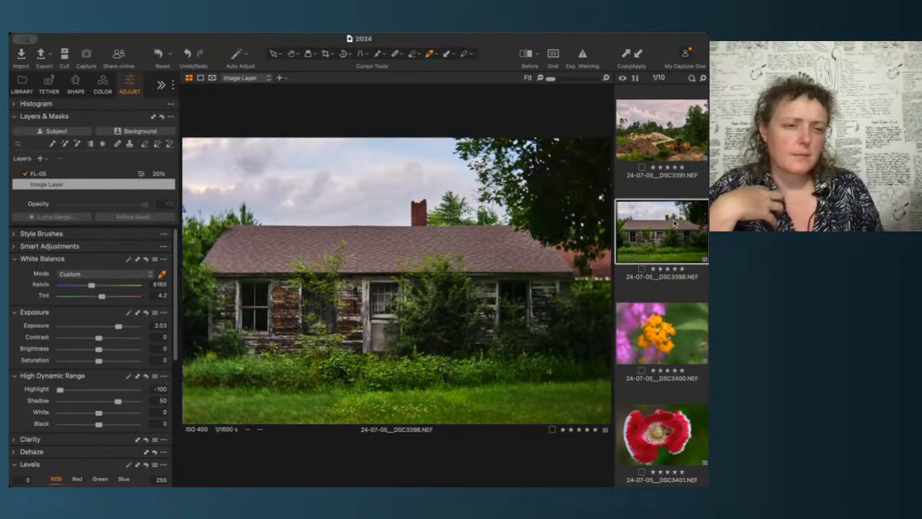
scroll(663, 288, down, 10)
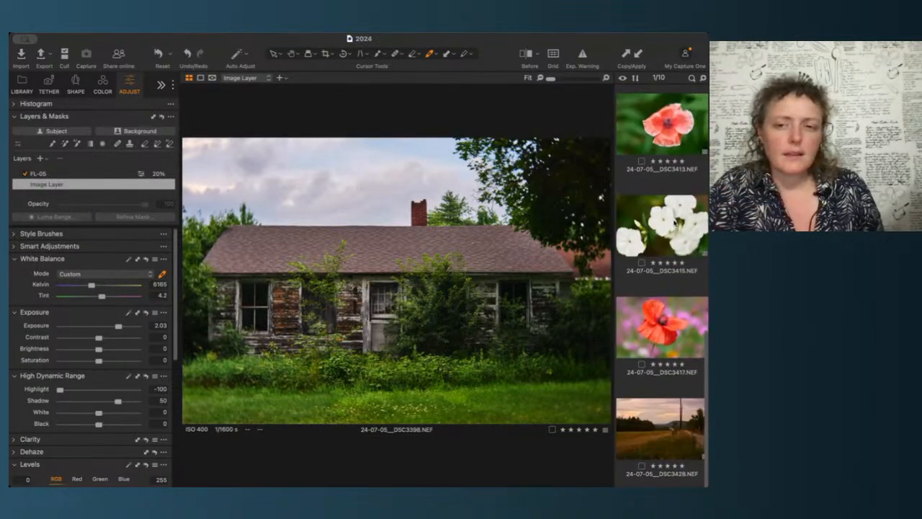
click(648, 428)
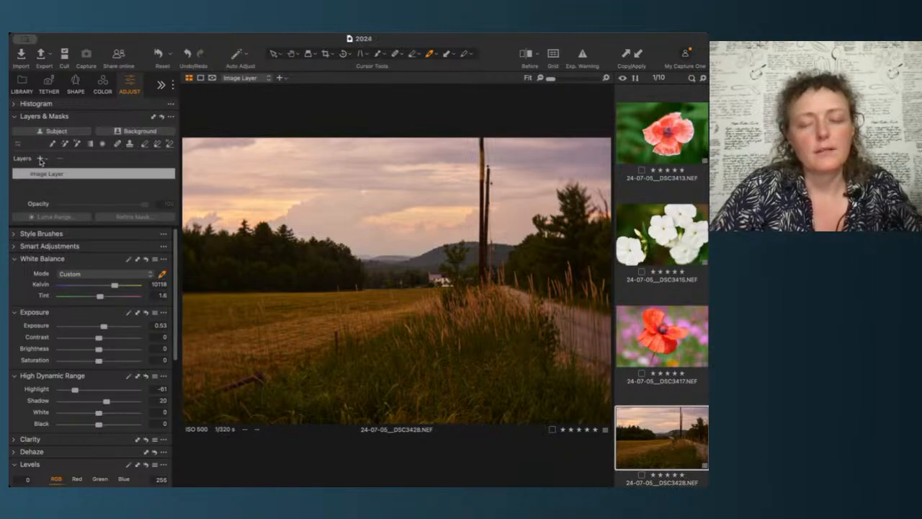
Step: Add a new filled layer above the landscape's image layer, discarding an adjustment layer added first
click(42, 160)
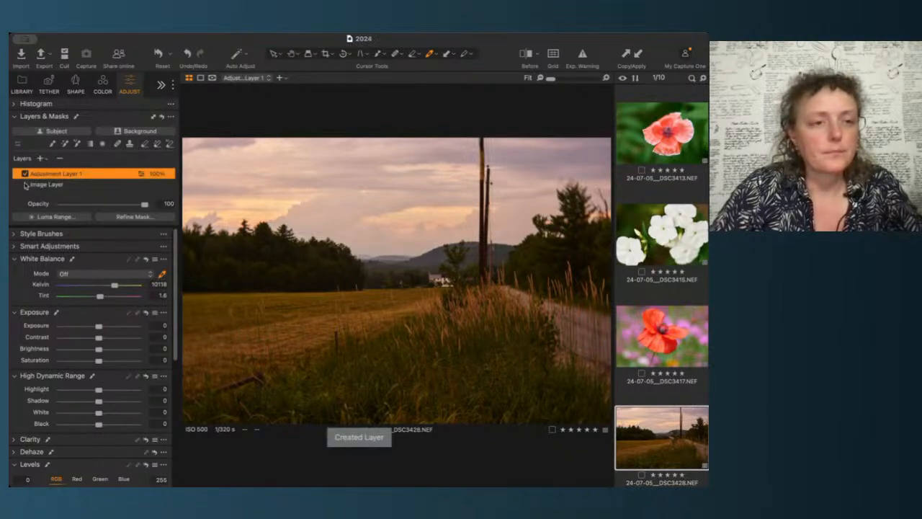
click(62, 159)
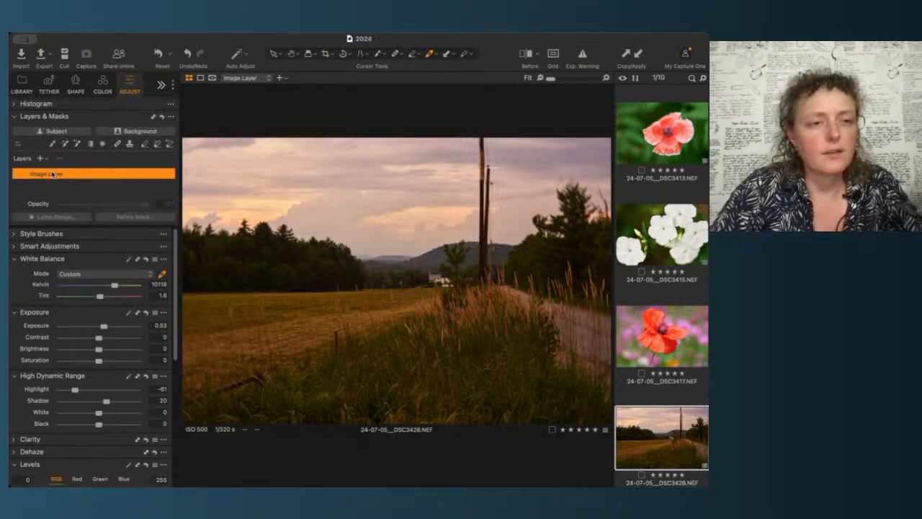
click(65, 171)
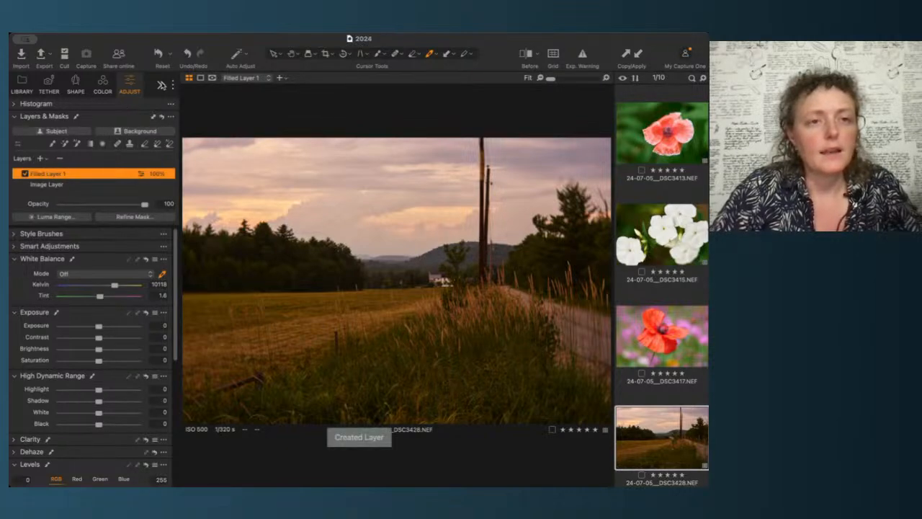
Step: Browse the FILM custom styles, previewing each one on the landscape
click(189, 110)
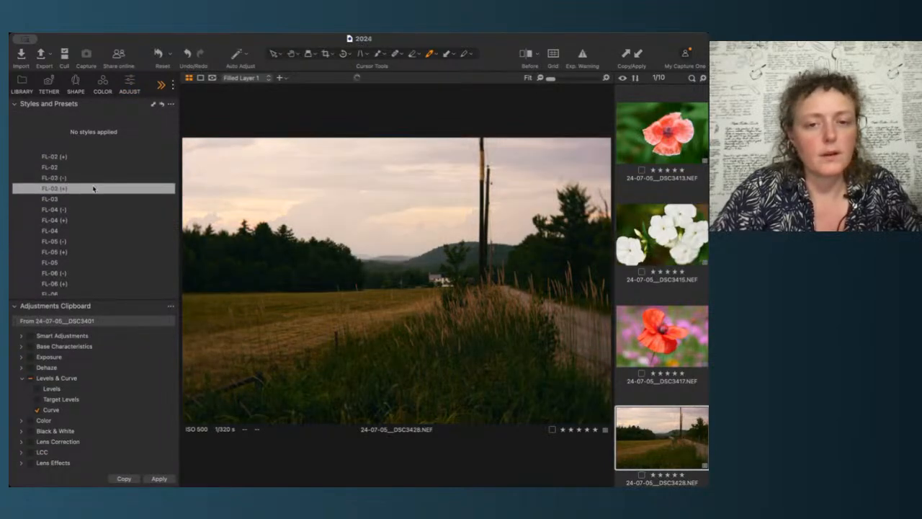
scroll(92, 173, down, 3)
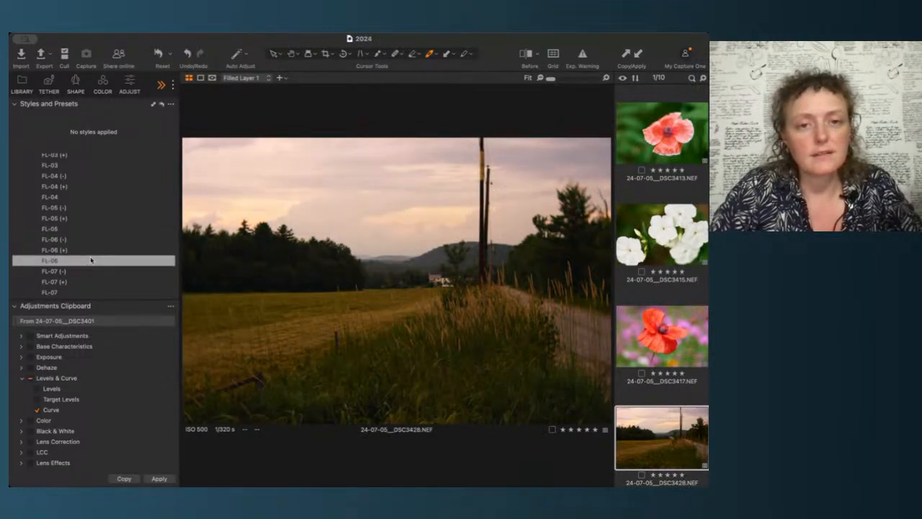
scroll(91, 260, down, 3)
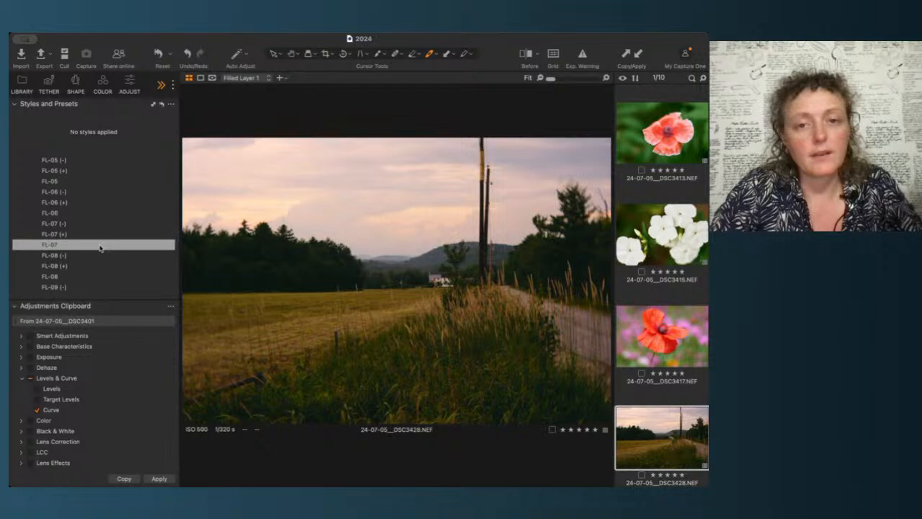
scroll(100, 248, down, 2)
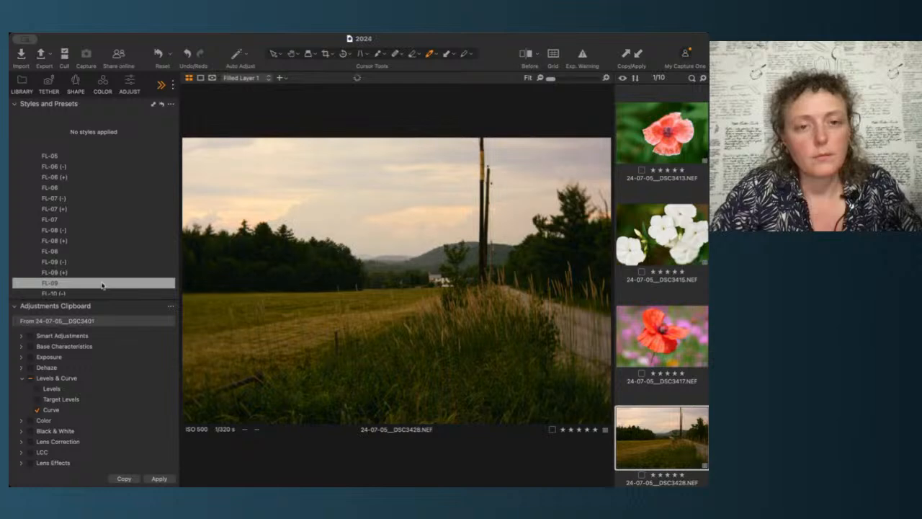
scroll(102, 286, down, 2)
scroll(102, 285, down, 1)
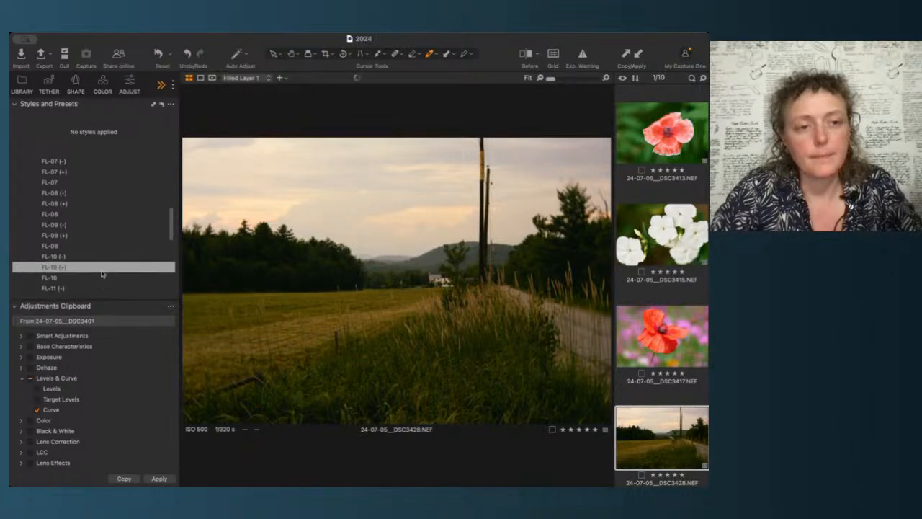
scroll(101, 281, down, 5)
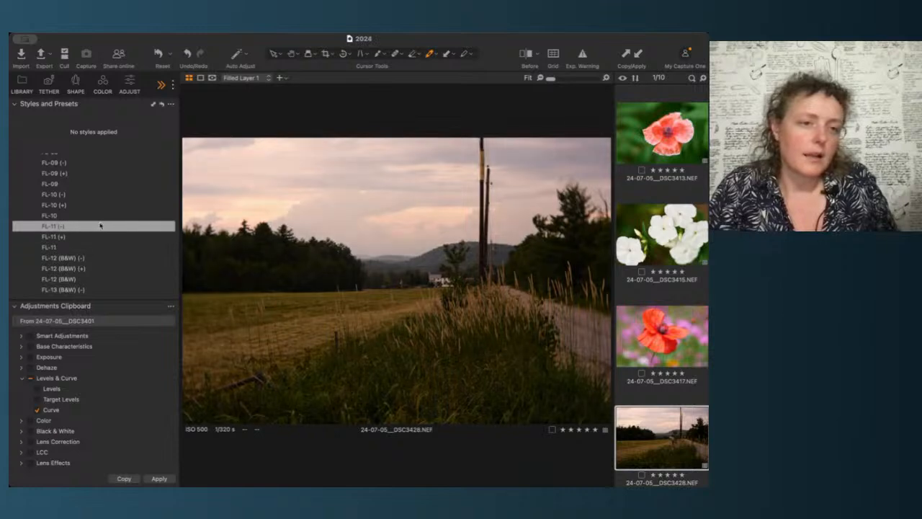
scroll(103, 219, up, 5)
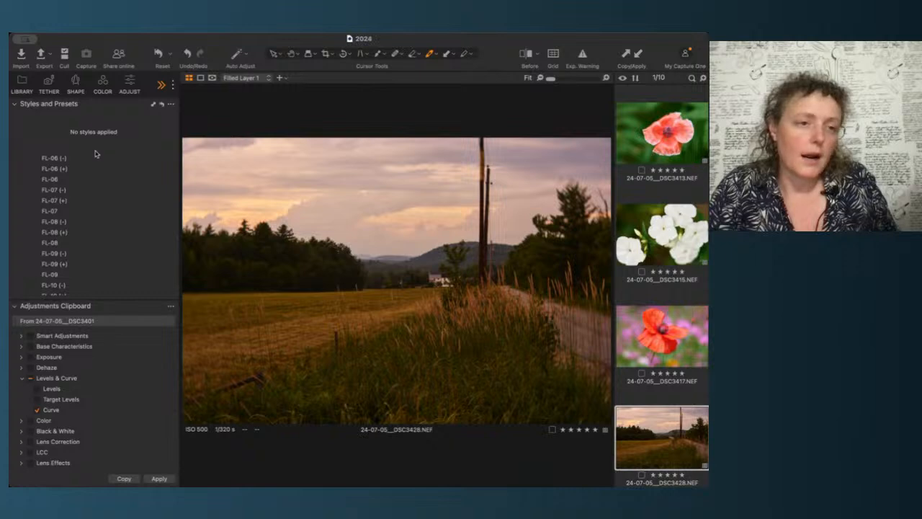
scroll(72, 179, up, 5)
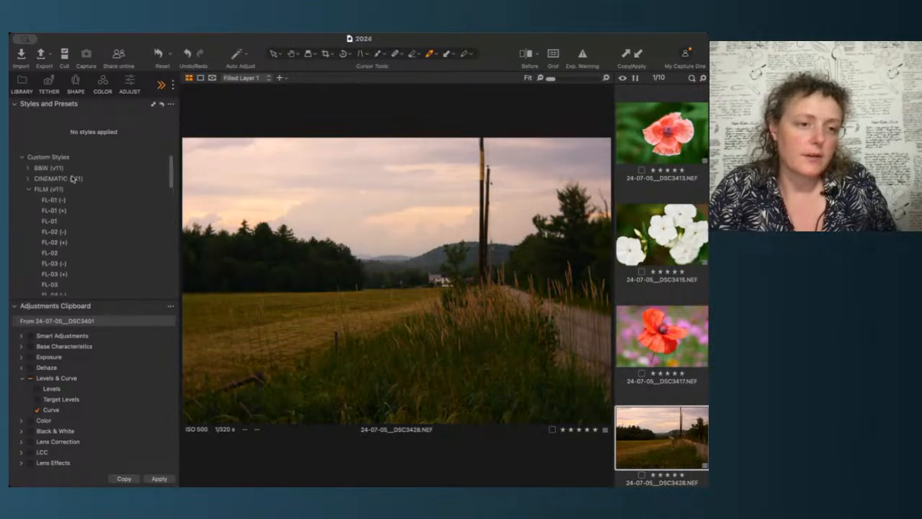
Step: Open the CINEMATIC style group and preview its styles on the landscape before returning to adjustments
click(29, 189)
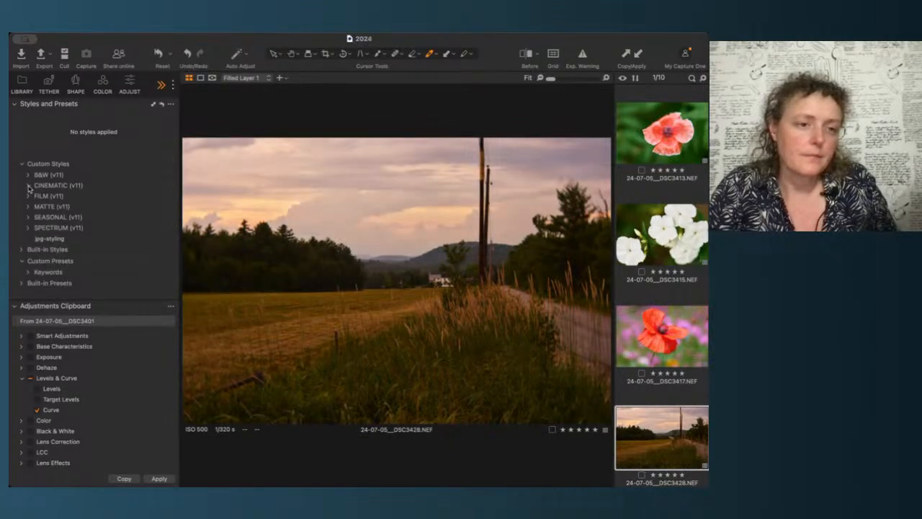
click(29, 186)
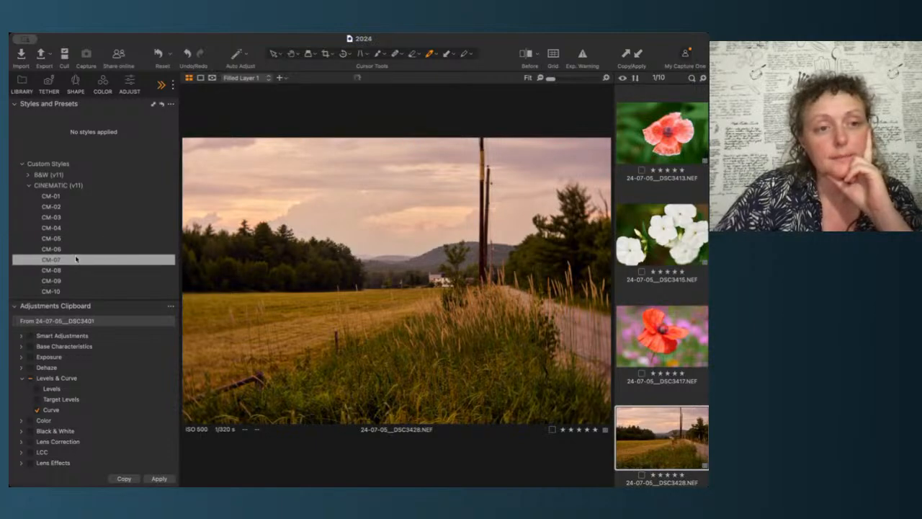
scroll(75, 255, down, 2)
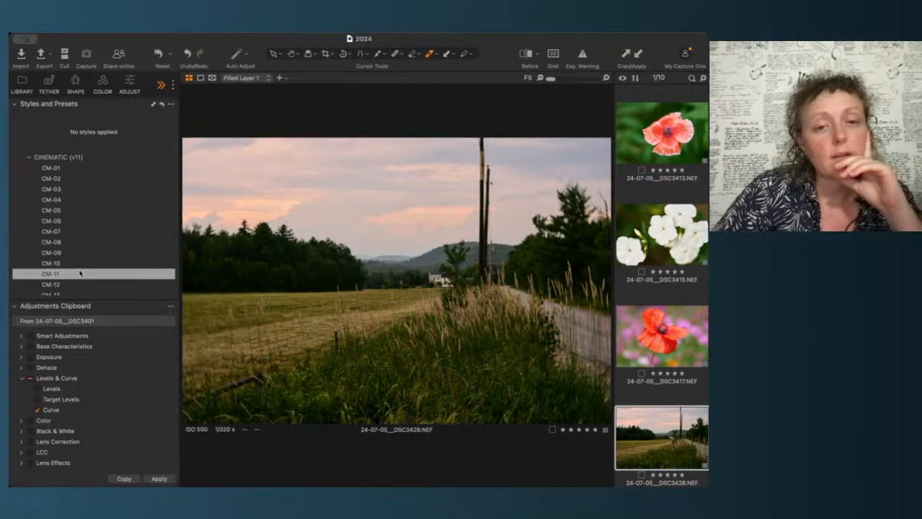
scroll(79, 274, down, 2)
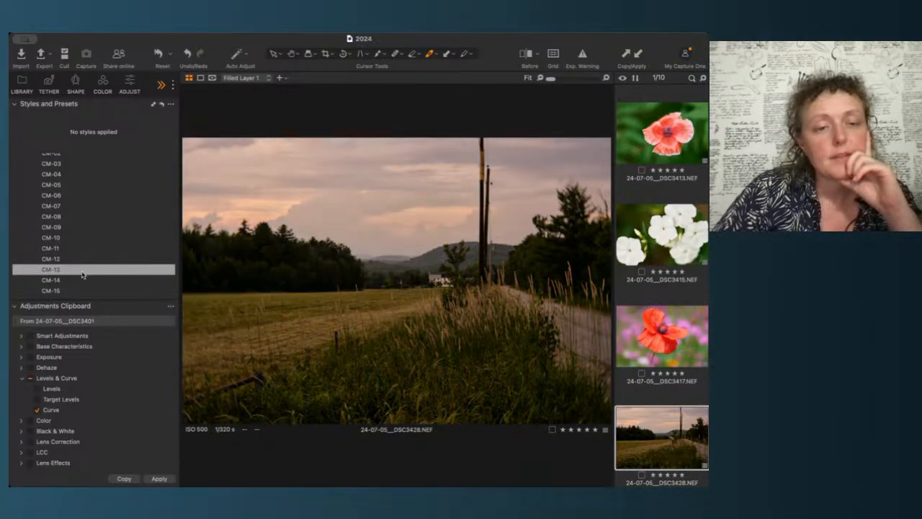
scroll(83, 279, down, 2)
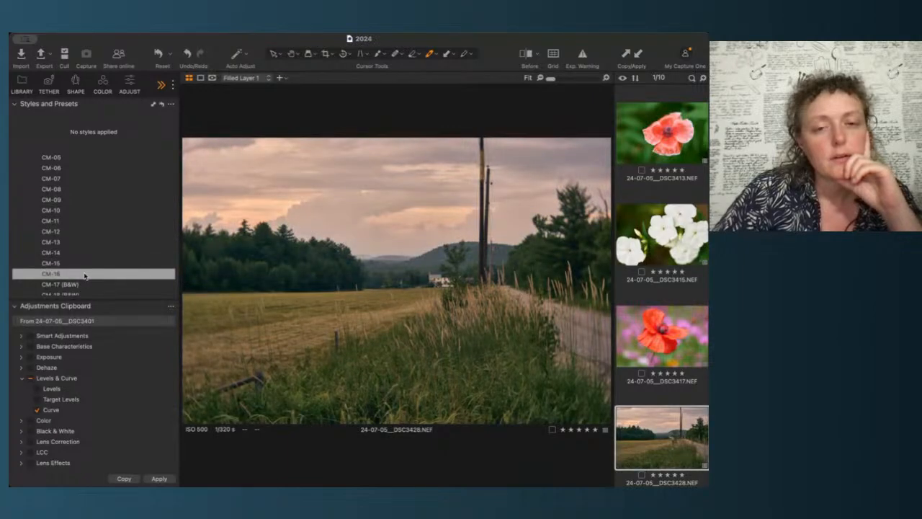
scroll(84, 276, up, 3)
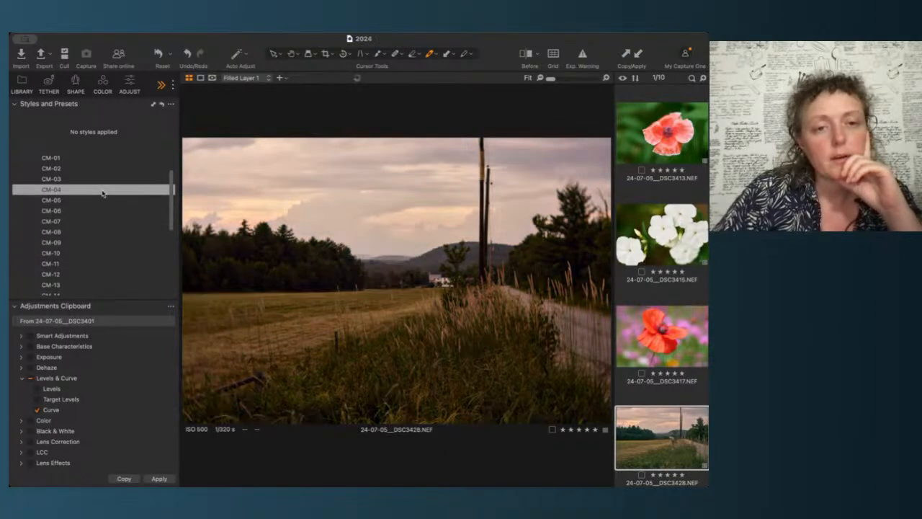
scroll(102, 194, up, 3)
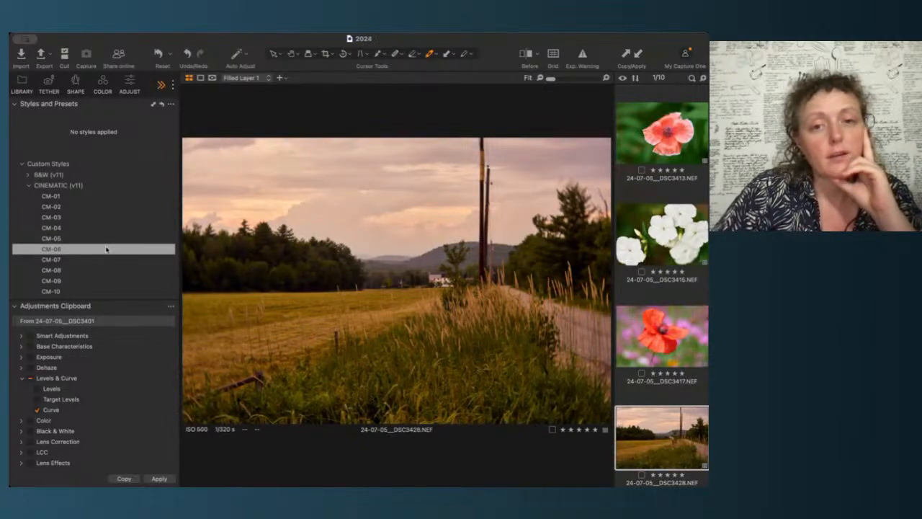
click(130, 86)
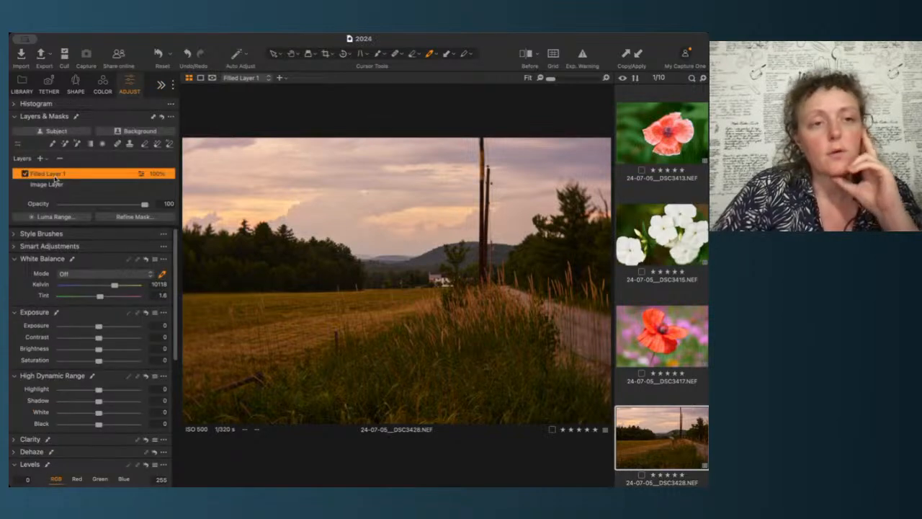
Step: Rename the filled layer to CM-03
double_click(55, 176)
text(CM-03)
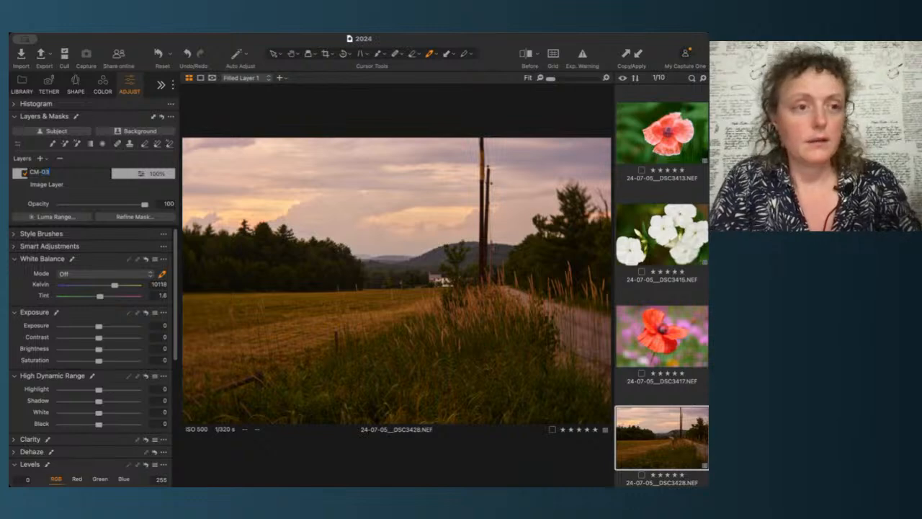
key(Return)
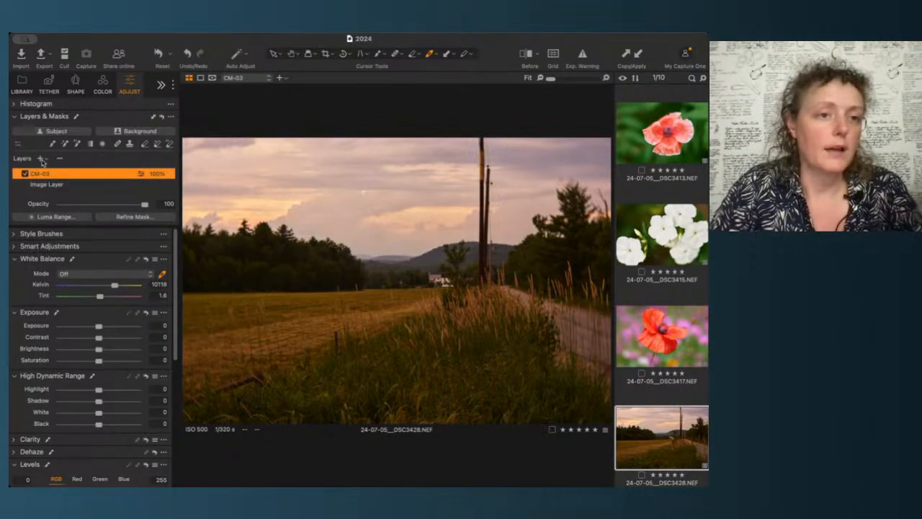
Step: Add another filled layer above CM-03 and rename it CM-06
click(61, 176)
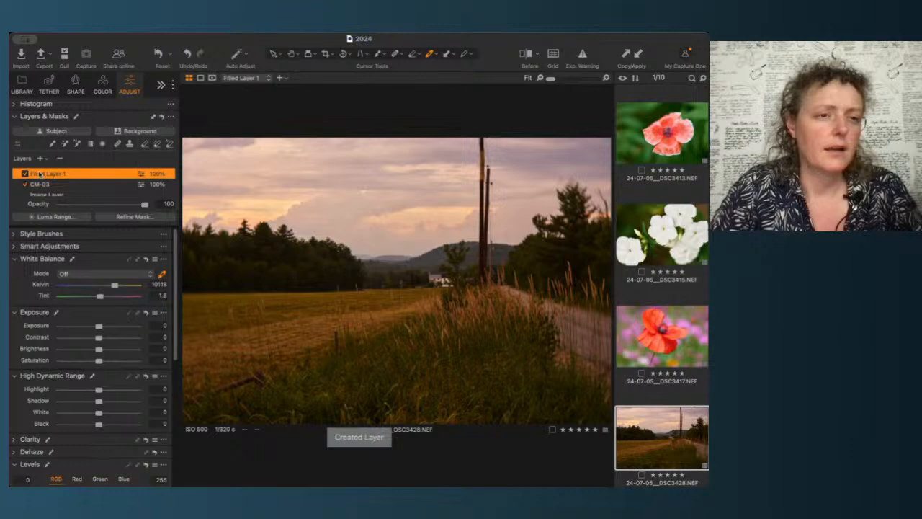
double_click(39, 172)
text(CM-)
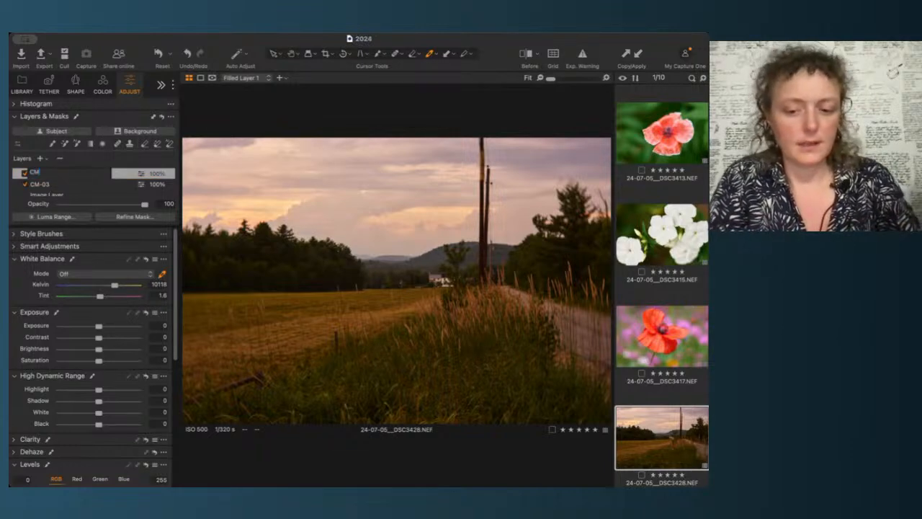
text(06)
key(Return)
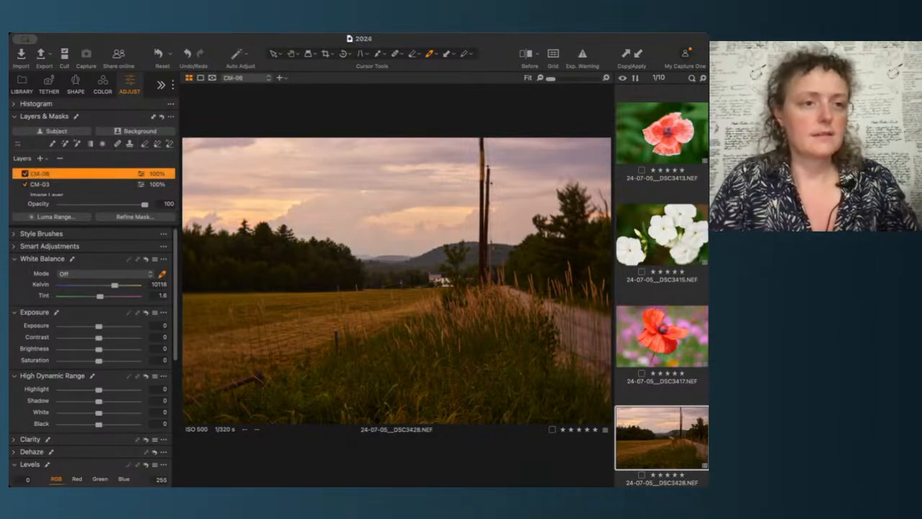
Step: Hide the CM-06 layer and lower the CM-03 layer's opacity to 60
click(24, 174)
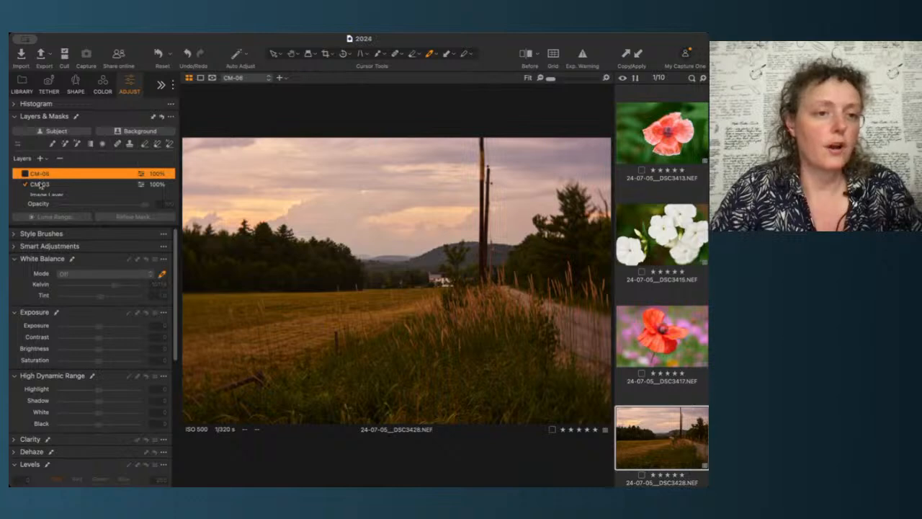
click(40, 184)
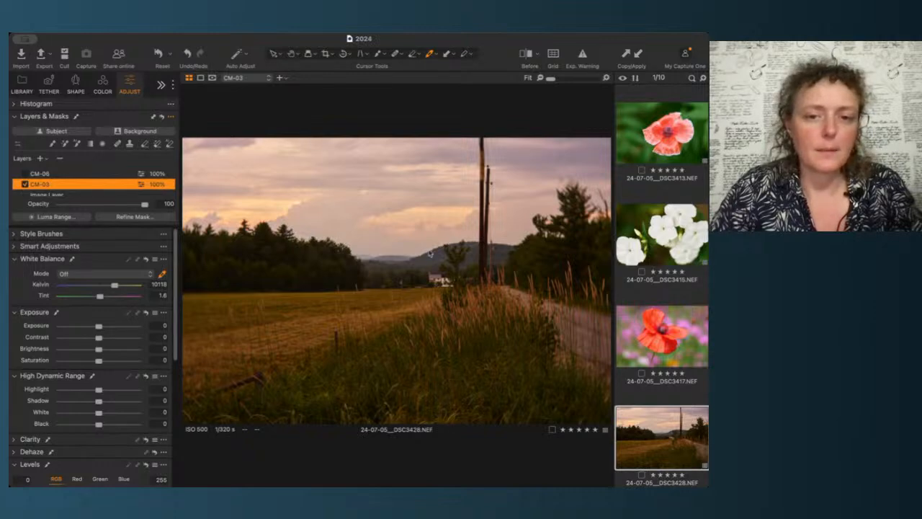
drag(145, 205, 133, 206)
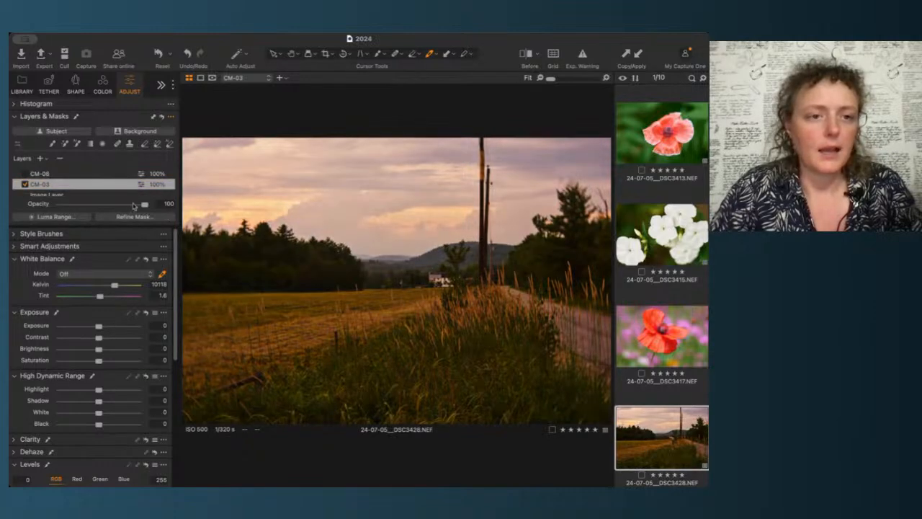
click(452, 238)
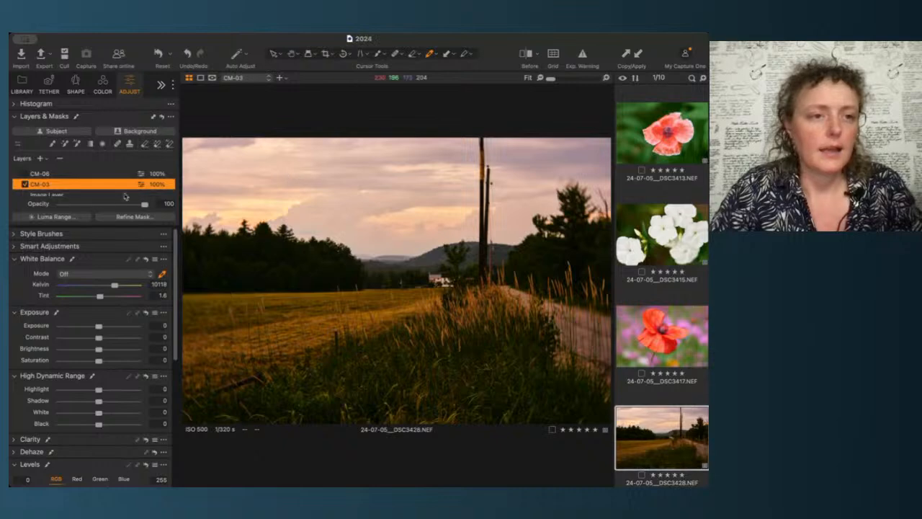
click(110, 206)
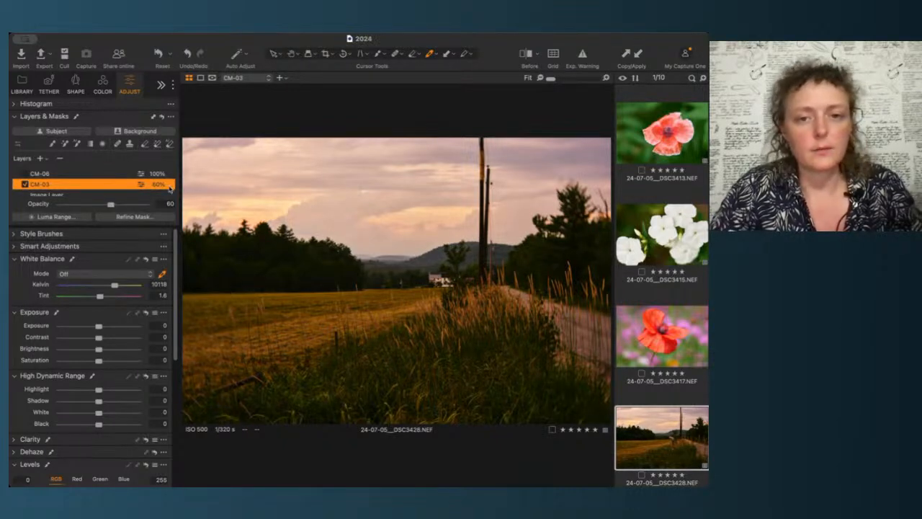
Step: Select the CM-06 layer and lower its opacity to about 30
click(33, 175)
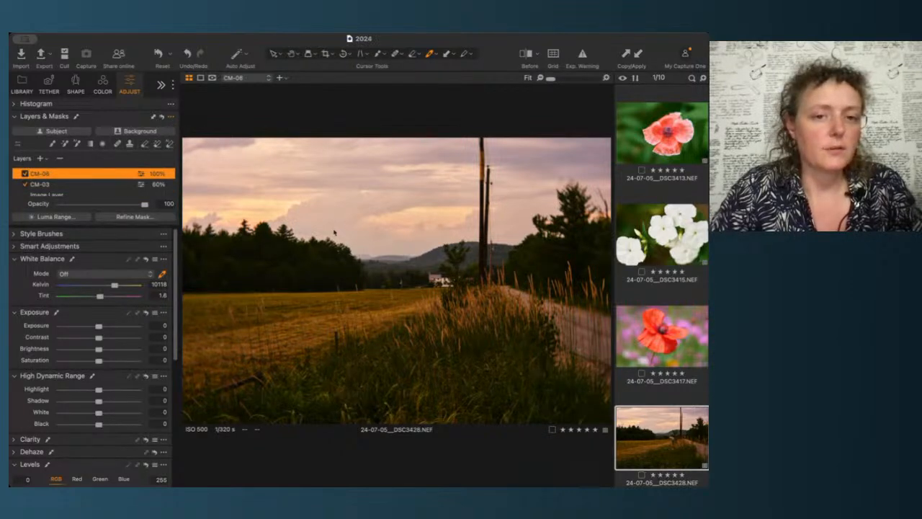
click(442, 296)
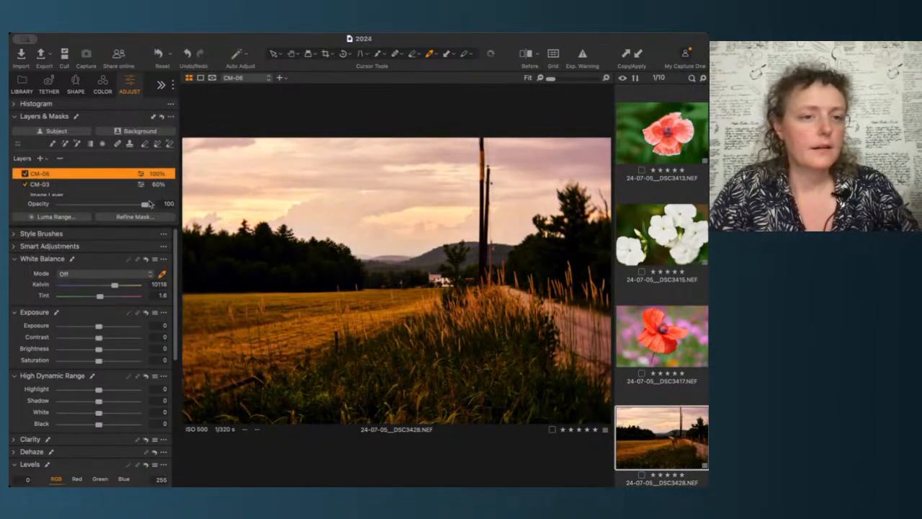
drag(145, 204, 111, 205)
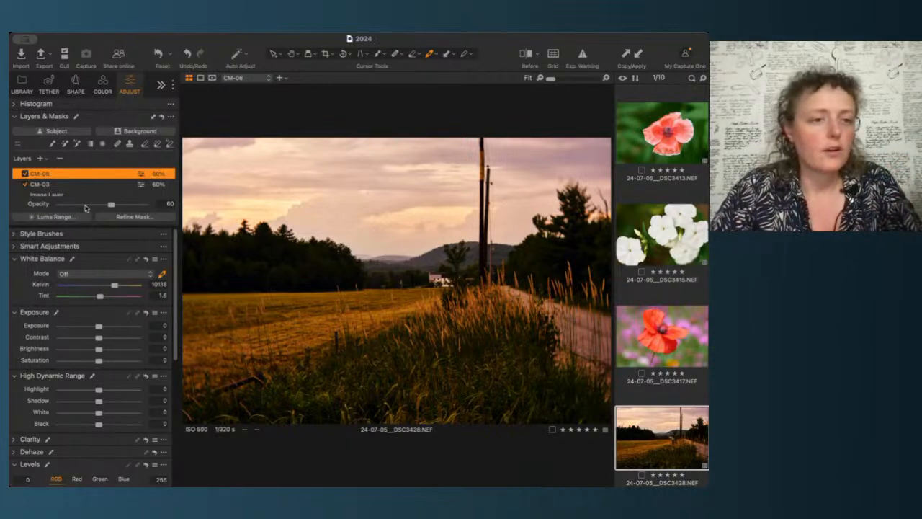
click(85, 206)
drag(85, 207, 86, 206)
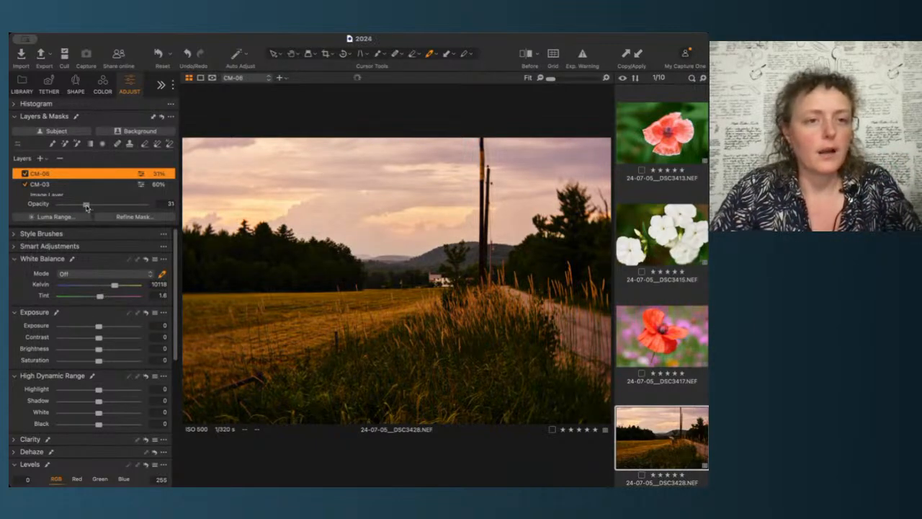
Step: Hide the CM-06 layer and lower the CM-03 layer's opacity to 30
click(24, 174)
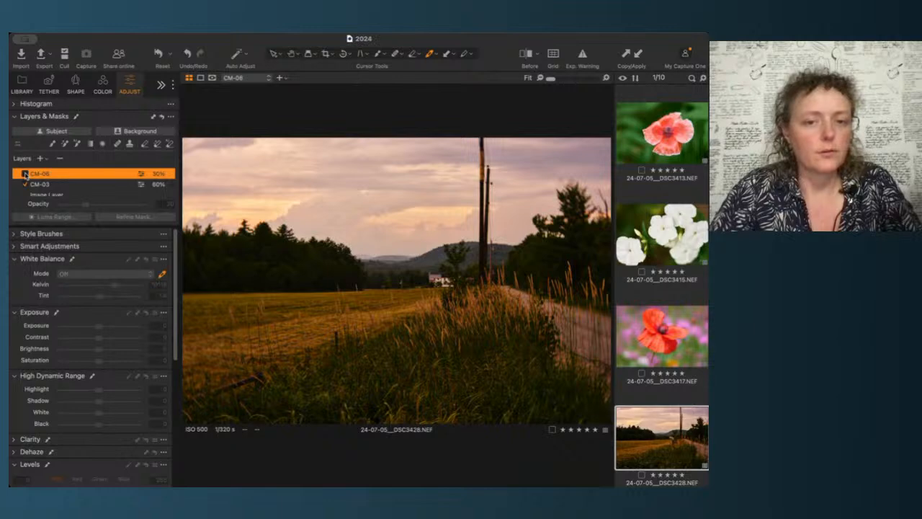
click(39, 184)
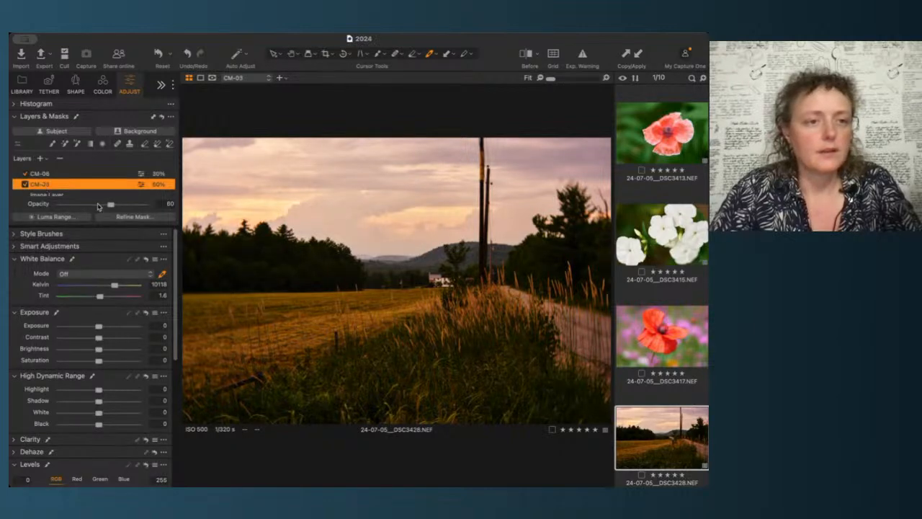
drag(98, 206, 85, 206)
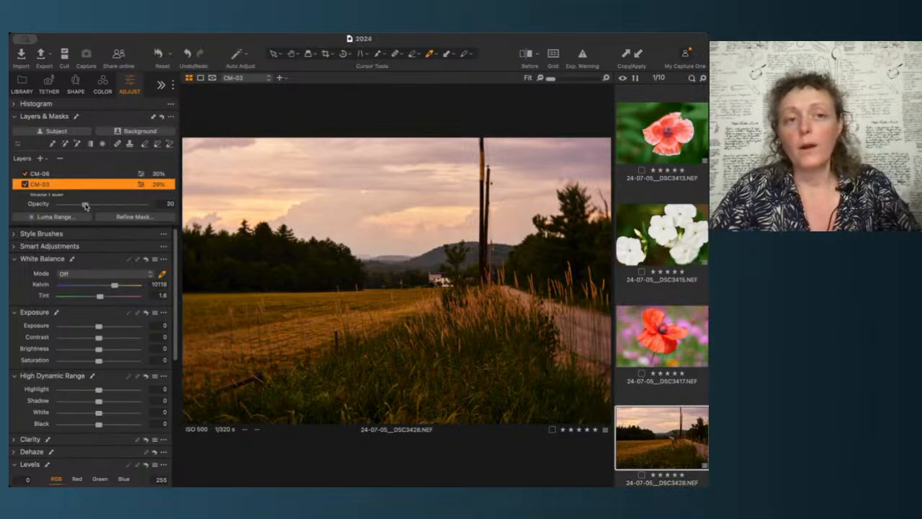
Step: Toggle the CM-03 layer on and off to compare its effect, then show the CM-06 layer again
click(25, 185)
click(25, 184)
click(25, 184)
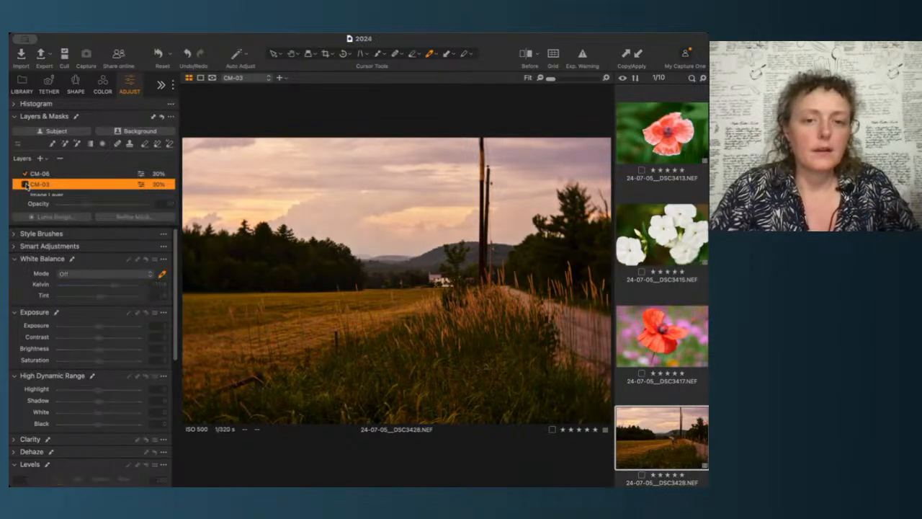
click(25, 184)
click(25, 185)
click(25, 185)
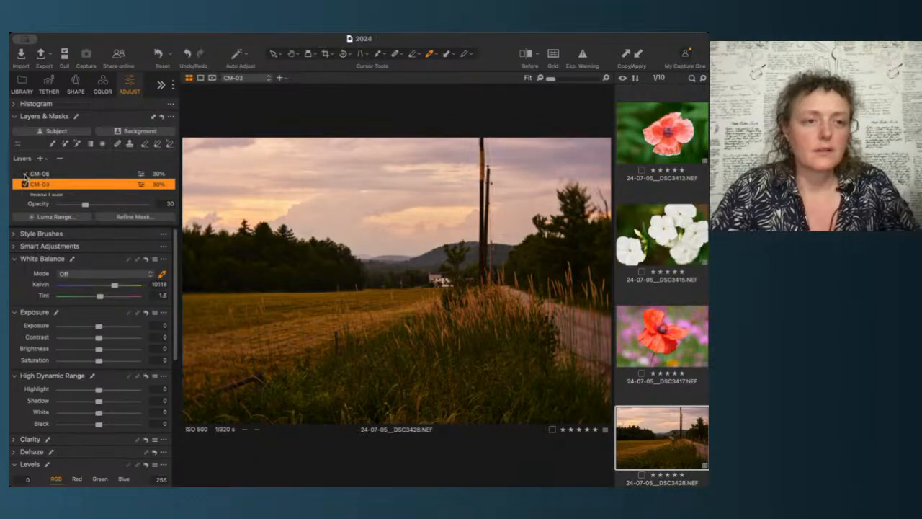
click(26, 174)
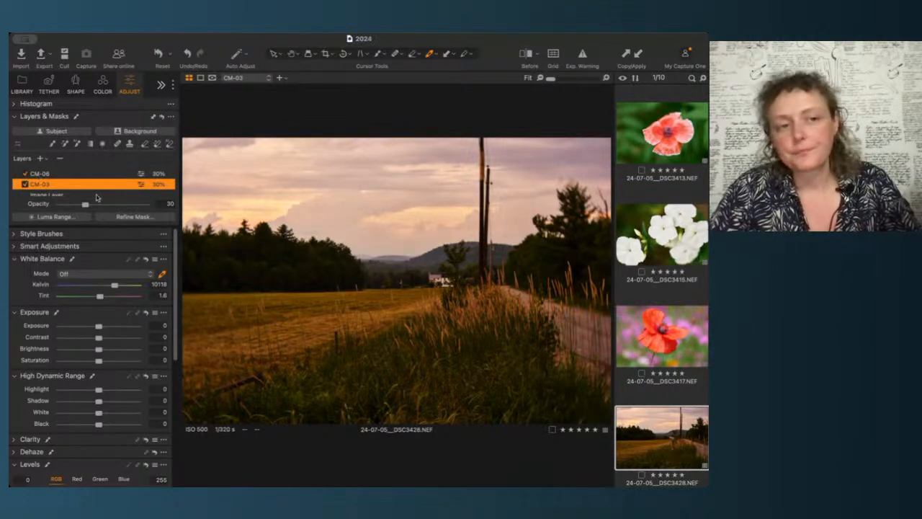
Step: Set the CM-03 layer's opacity to 48 and the CM-06 layer's opacity to 47
click(124, 205)
drag(125, 205, 100, 207)
click(37, 174)
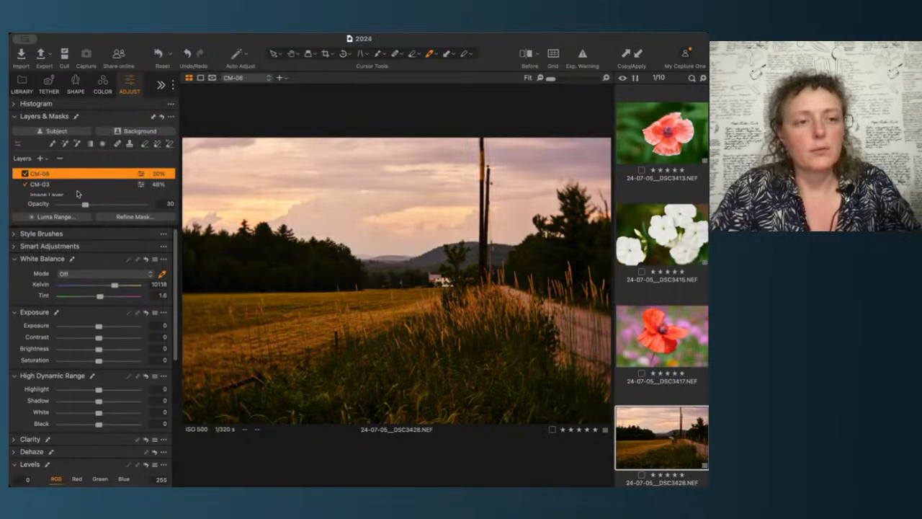
click(116, 206)
drag(117, 205, 91, 202)
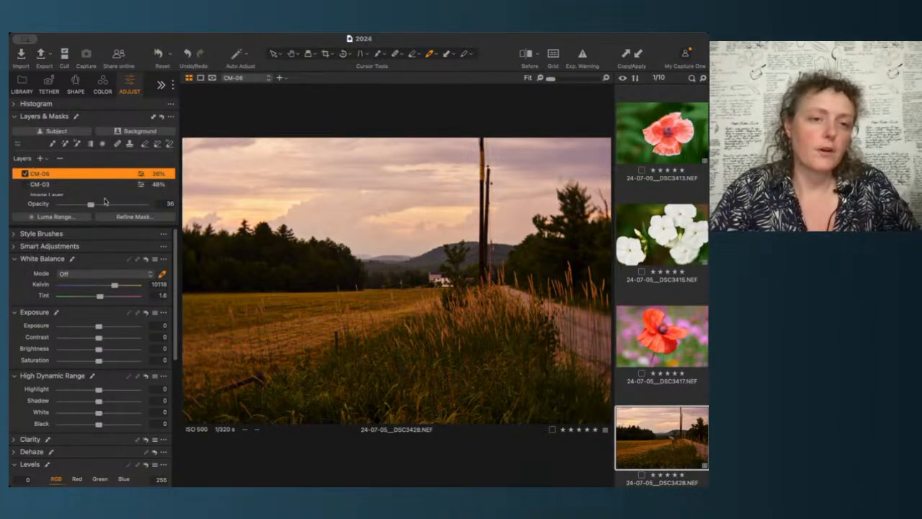
drag(91, 205, 99, 205)
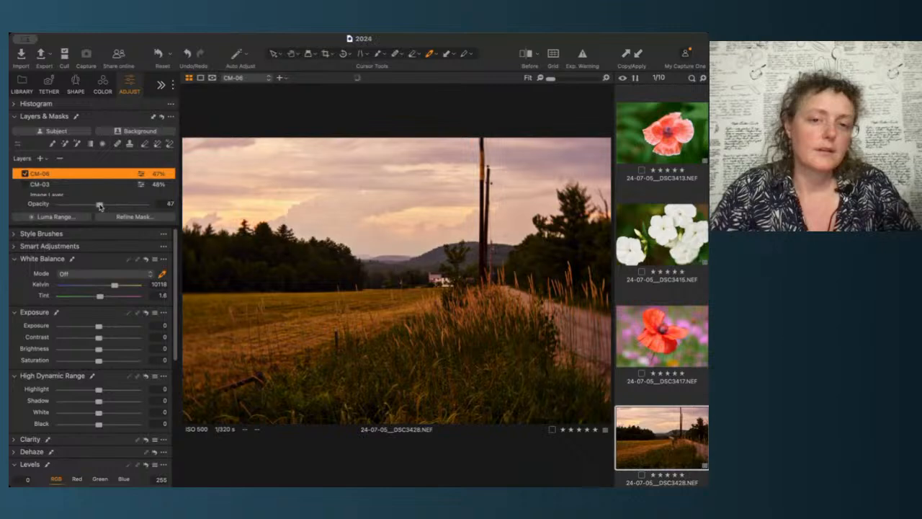
Step: Hide the CM-06 layer and lower the CM-03 layer's opacity to 17
click(25, 173)
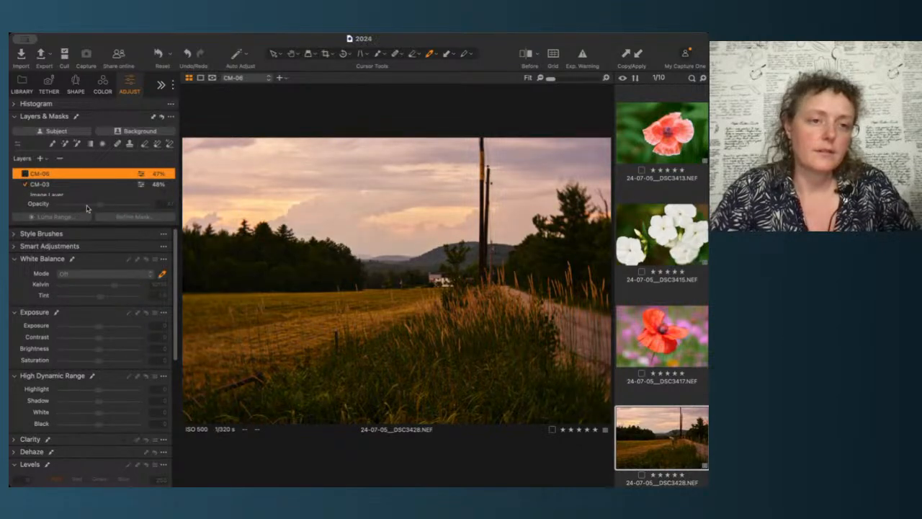
click(47, 184)
drag(87, 209, 70, 209)
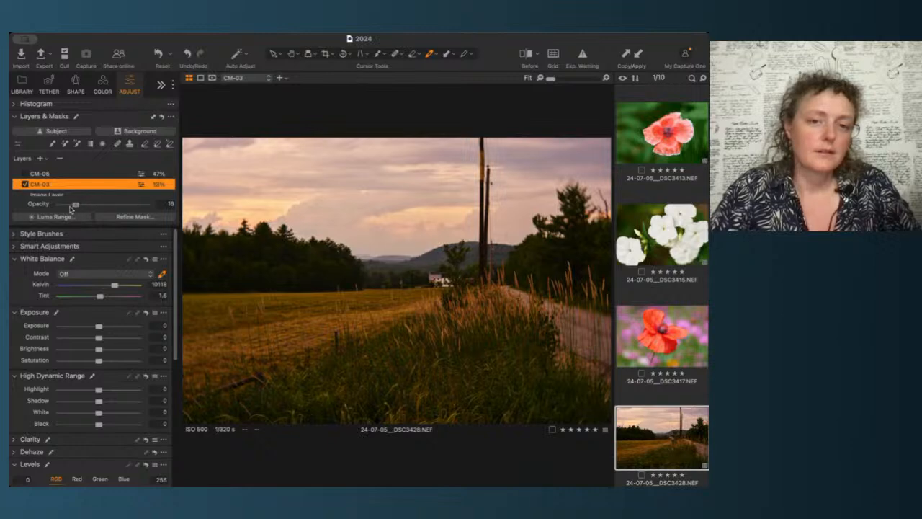
Step: Show the CM-06 layer again and set its opacity to 18
click(26, 173)
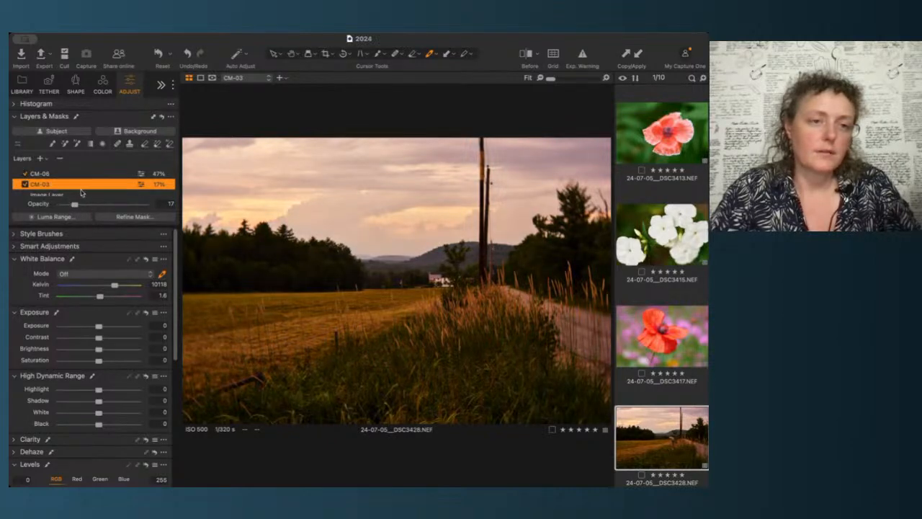
click(68, 175)
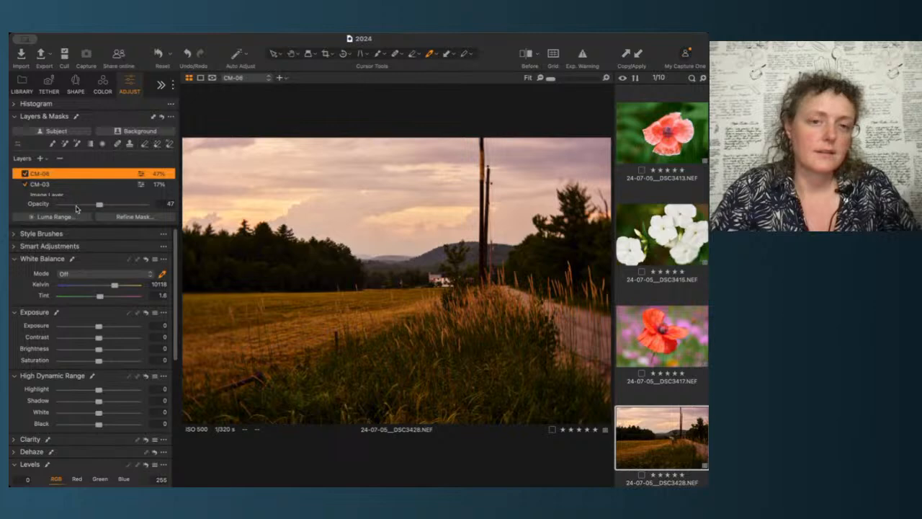
click(75, 206)
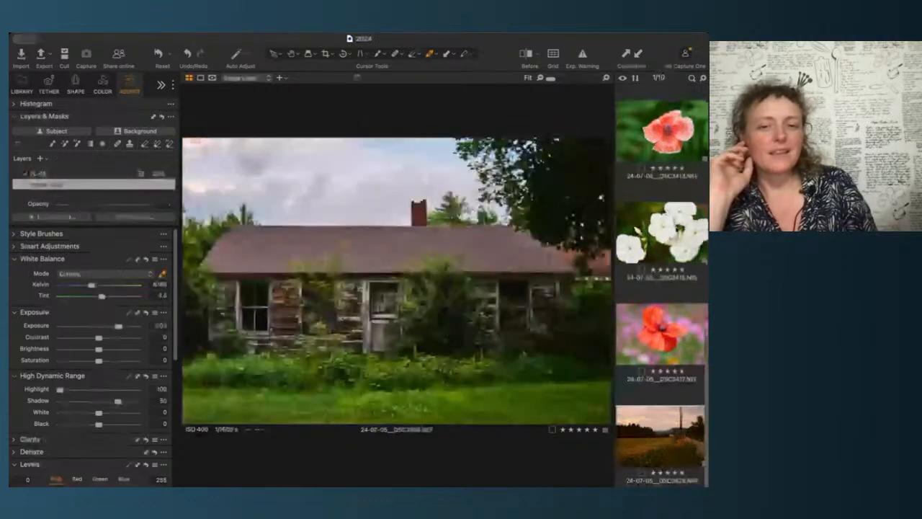
click(691, 452)
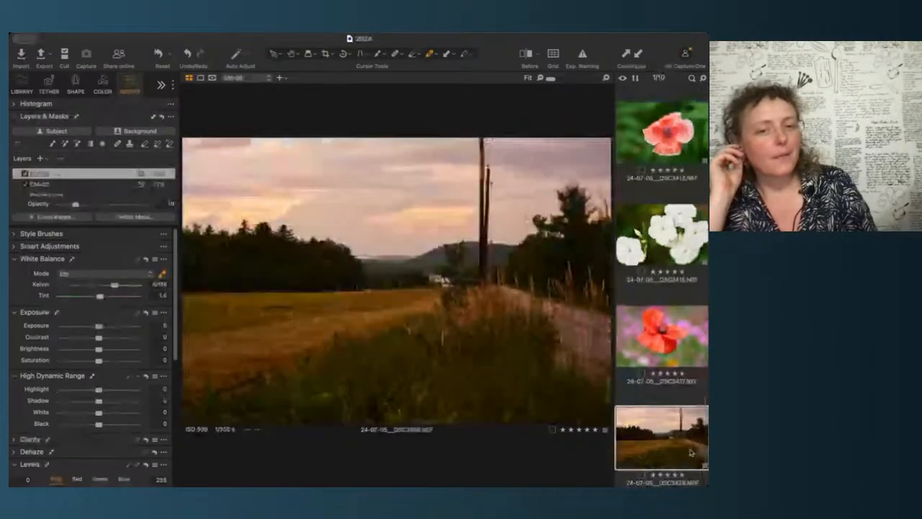